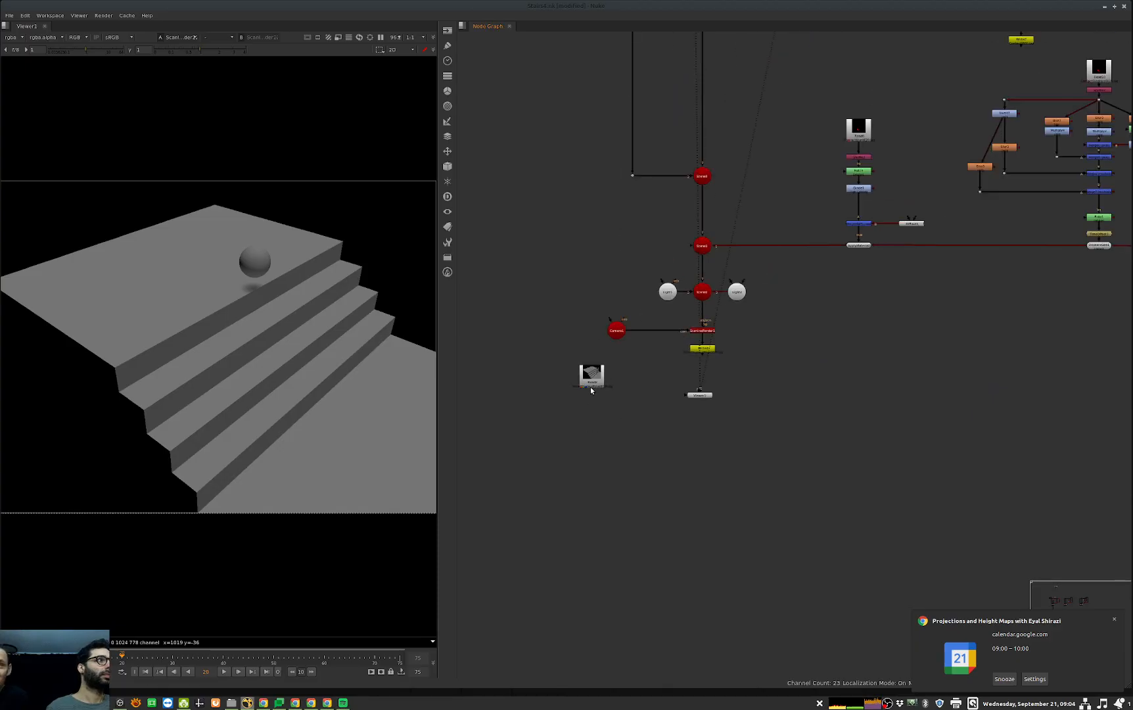
# Step: View the rendered staircase sequence from its Read node and go to frame 75
pyautogui.press('1')
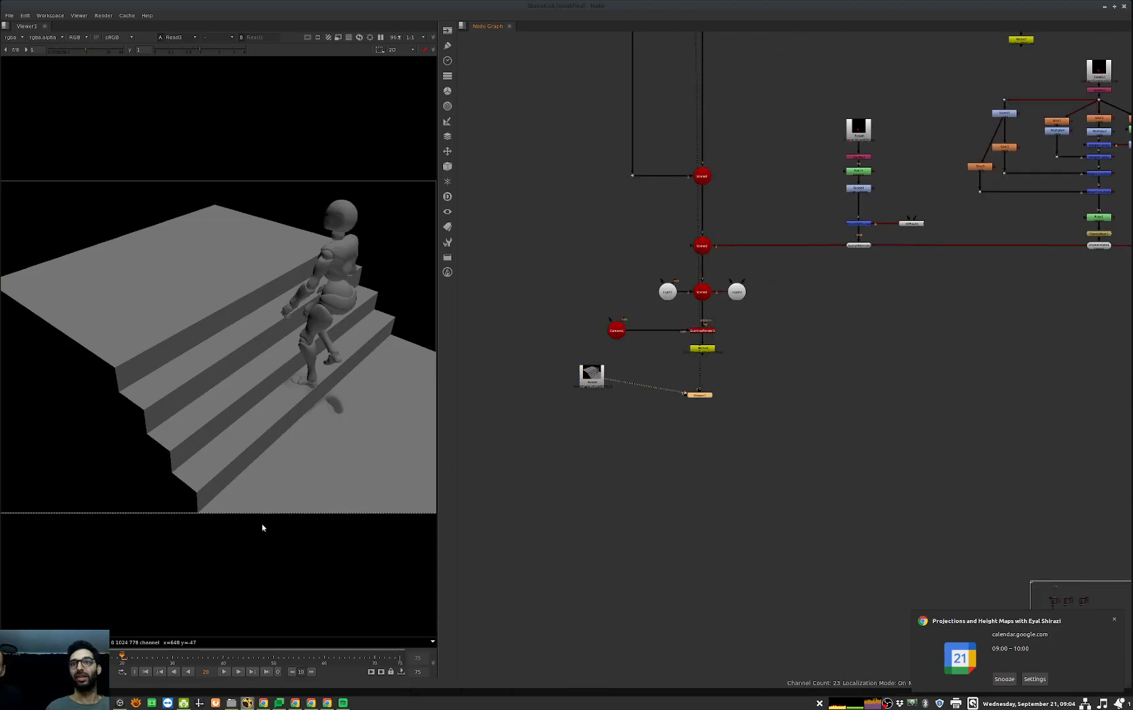
pyautogui.click(208, 526)
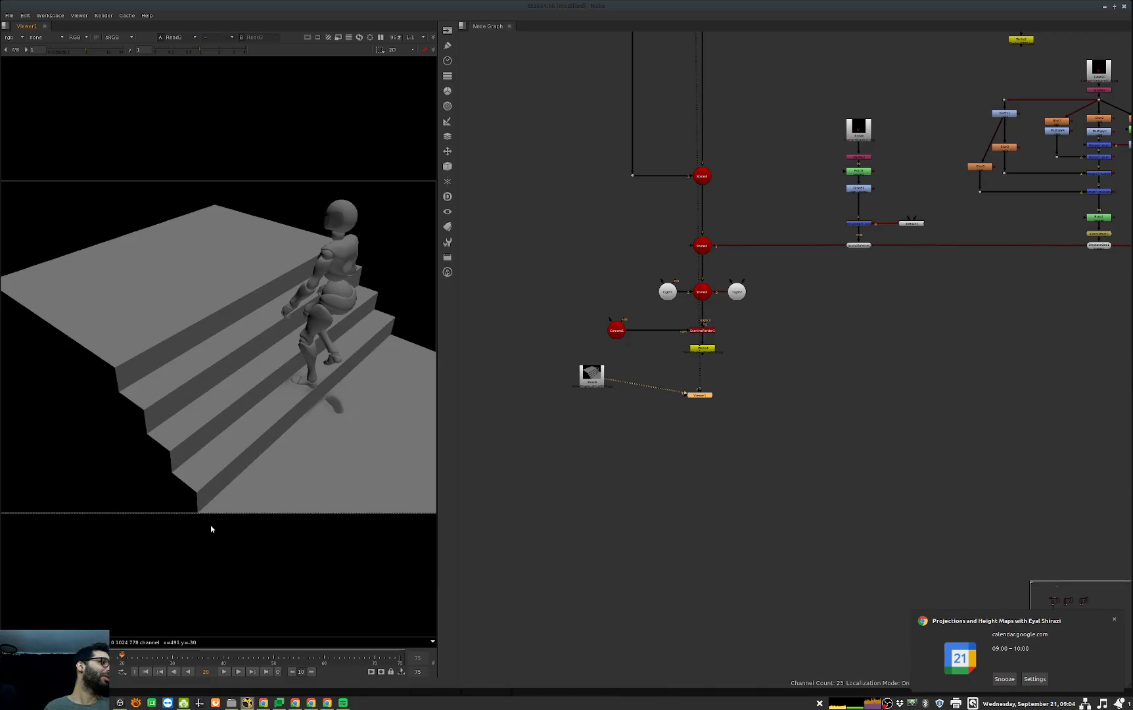
pyautogui.press('Left')
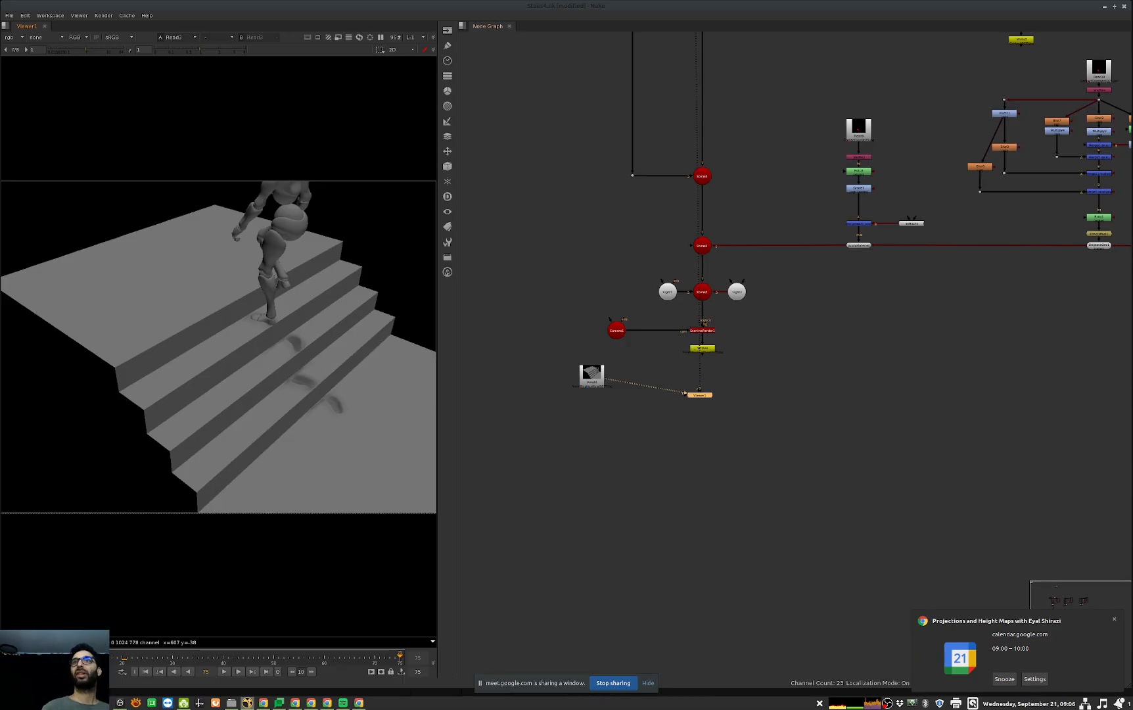
# Step: View the contact sheet of reference images in the Projections section at full size
pyautogui.scroll(-1, 887, 403)
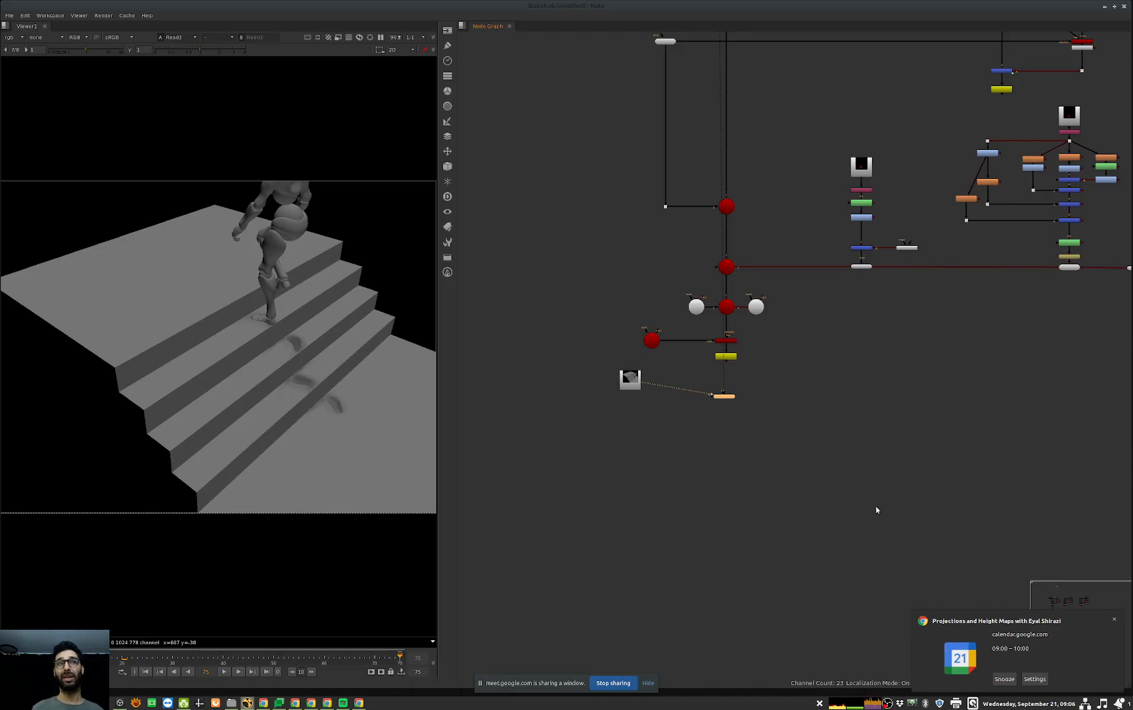
pyautogui.moveTo(916, 284); pyautogui.dragTo(849, 605, button='middle')
pyautogui.moveTo(981, 214); pyautogui.dragTo(934, 406, button='middle')
pyautogui.scroll(-5, 913, 402)
pyautogui.scroll(5, 845, 335)
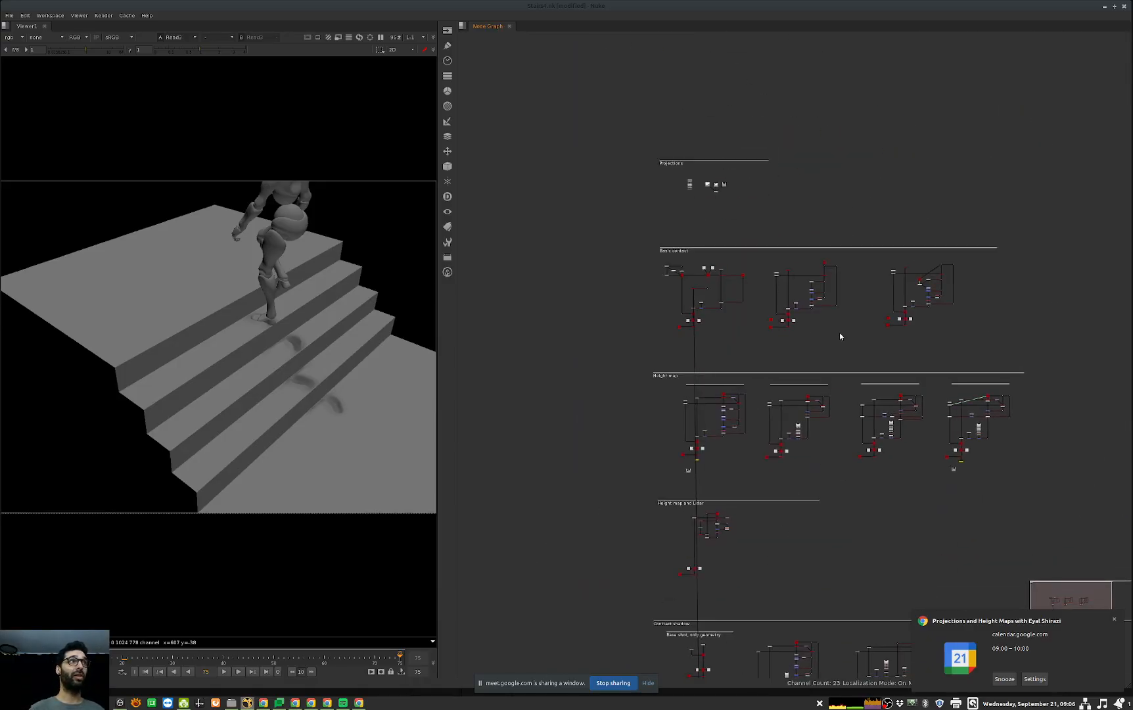
pyautogui.moveTo(718, 374); pyautogui.dragTo(776, 454, button='middle')
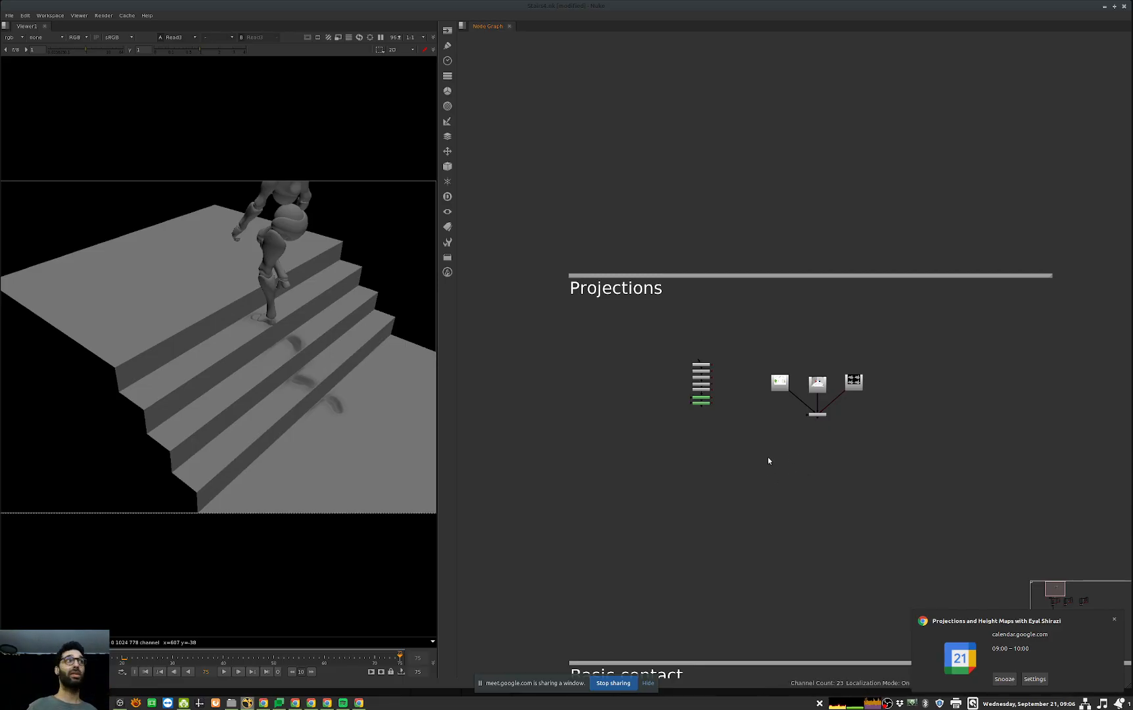
pyautogui.scroll(5, 827, 406)
pyautogui.click(836, 464)
pyautogui.press('1')
pyautogui.press('space')
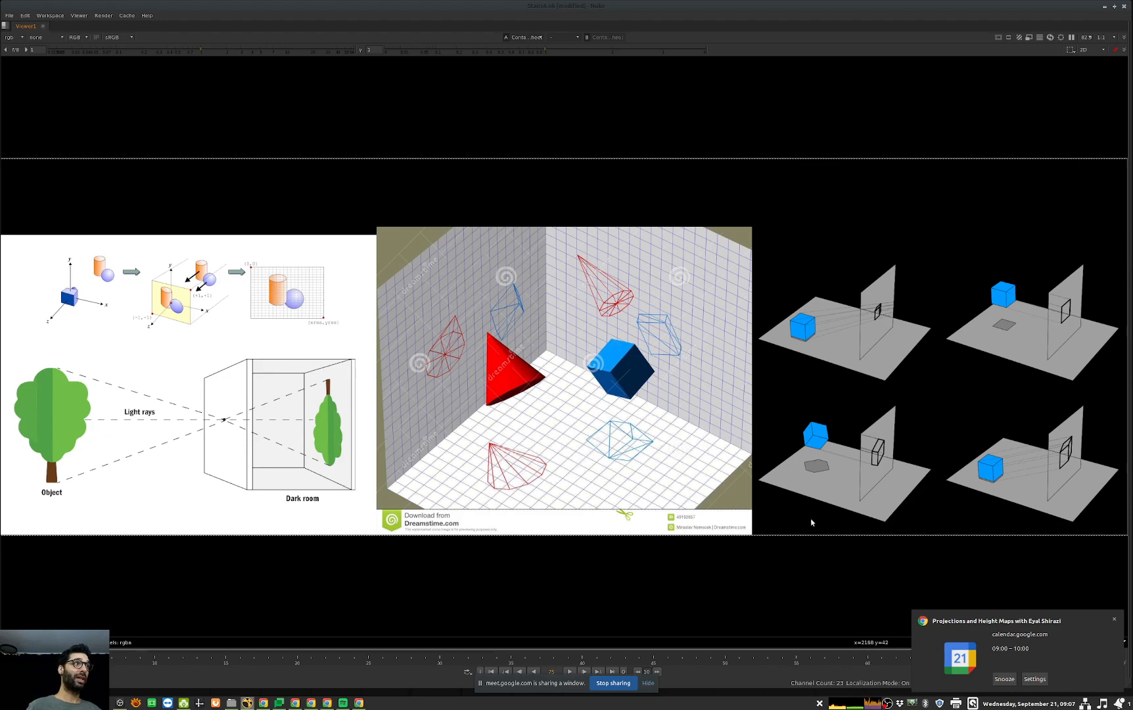
# Step: View the axis drawing from the Rectangle27 node at full size
pyautogui.press('space')
pyautogui.moveTo(532, 429); pyautogui.dragTo(680, 463, button='middle')
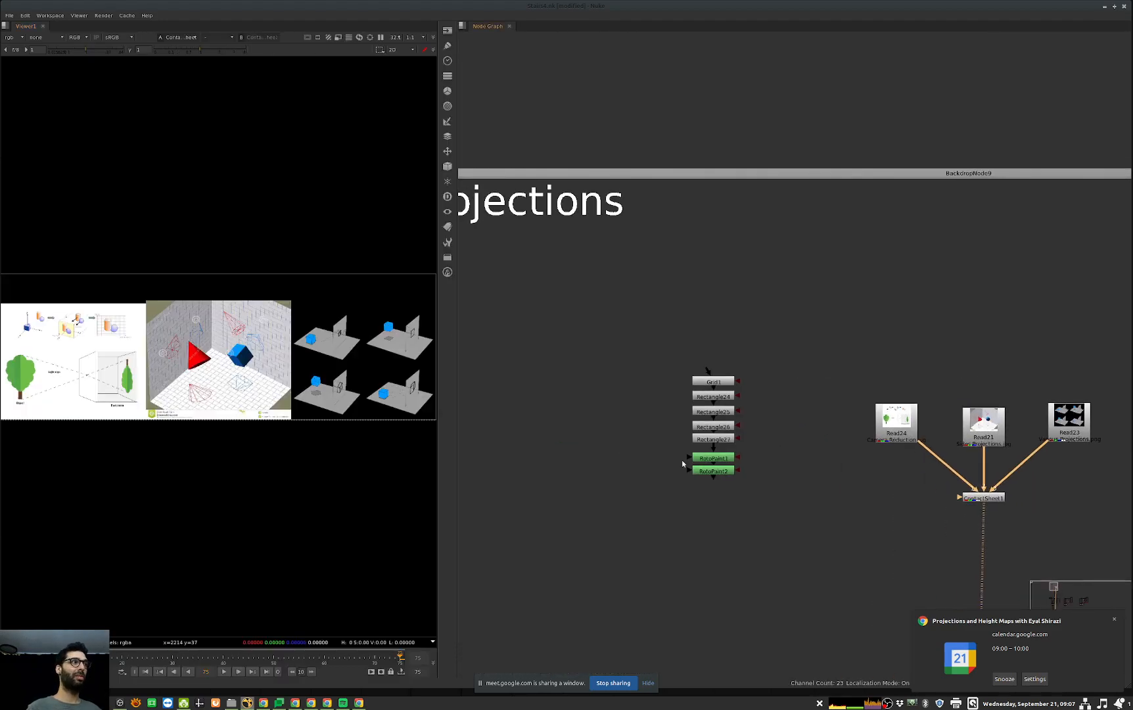
pyautogui.scroll(2, 713, 449)
pyautogui.click(711, 438)
pyautogui.press('1')
pyautogui.press('space')
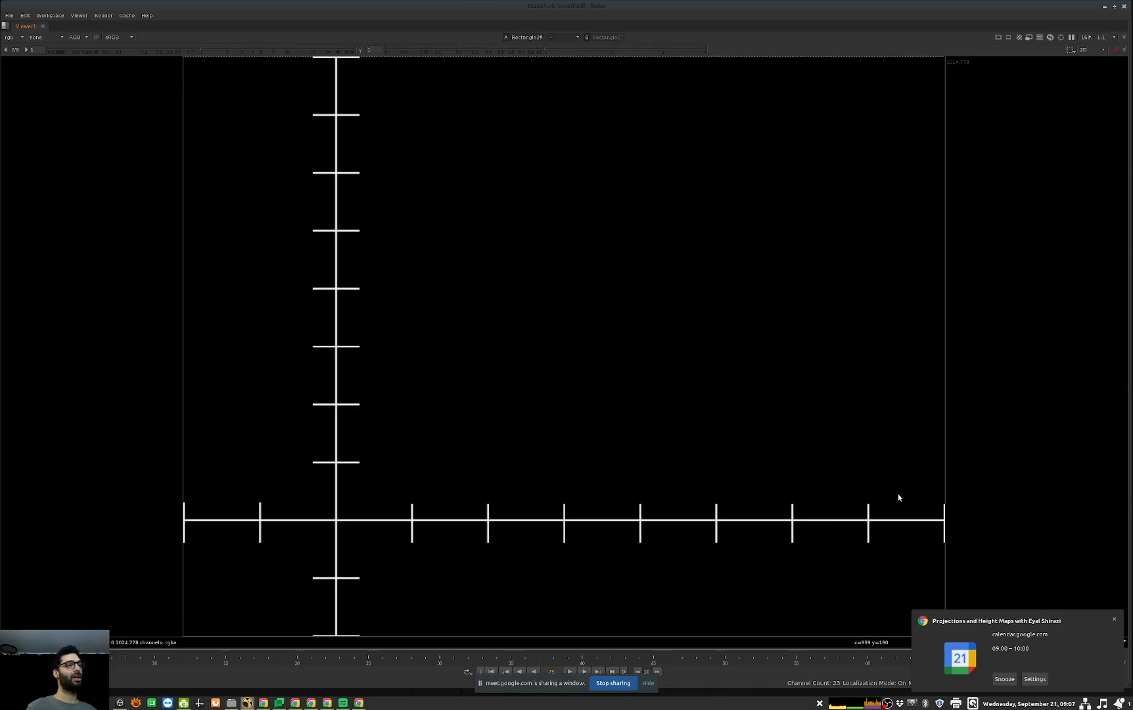
# Step: View the lines painted over the axes in RotoPaint1, followed by those in RotoPaint2
pyautogui.press('space')
pyautogui.click(722, 462)
pyautogui.press('1')
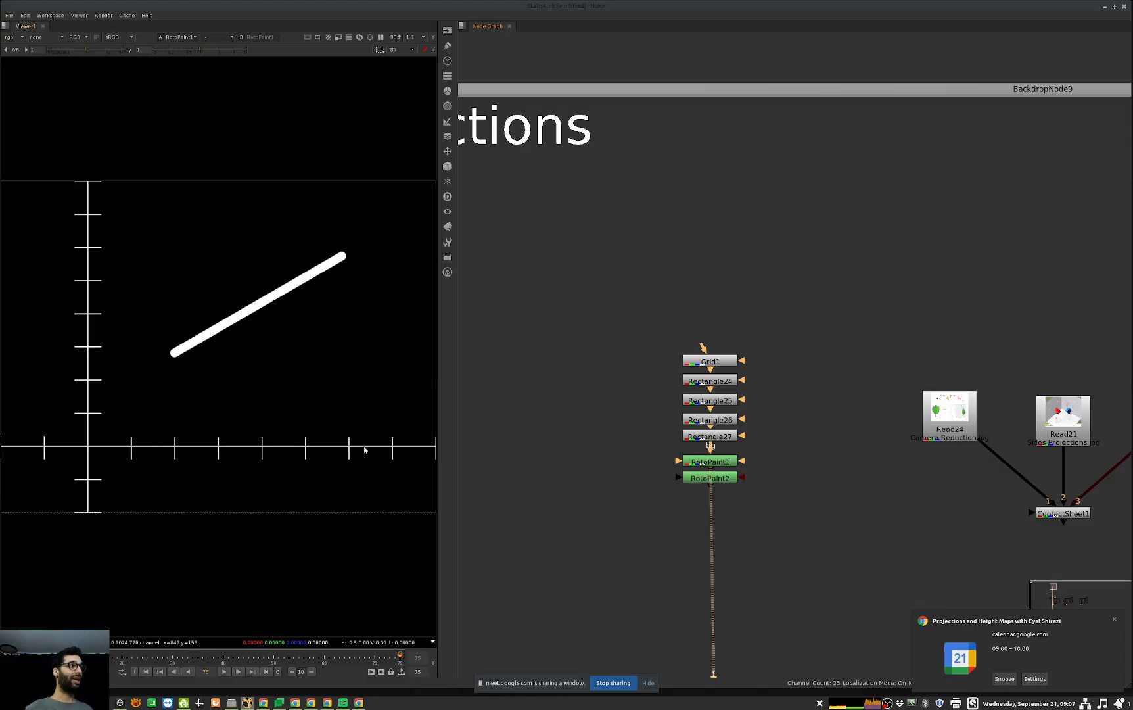
pyautogui.click(709, 478)
pyautogui.press('1')
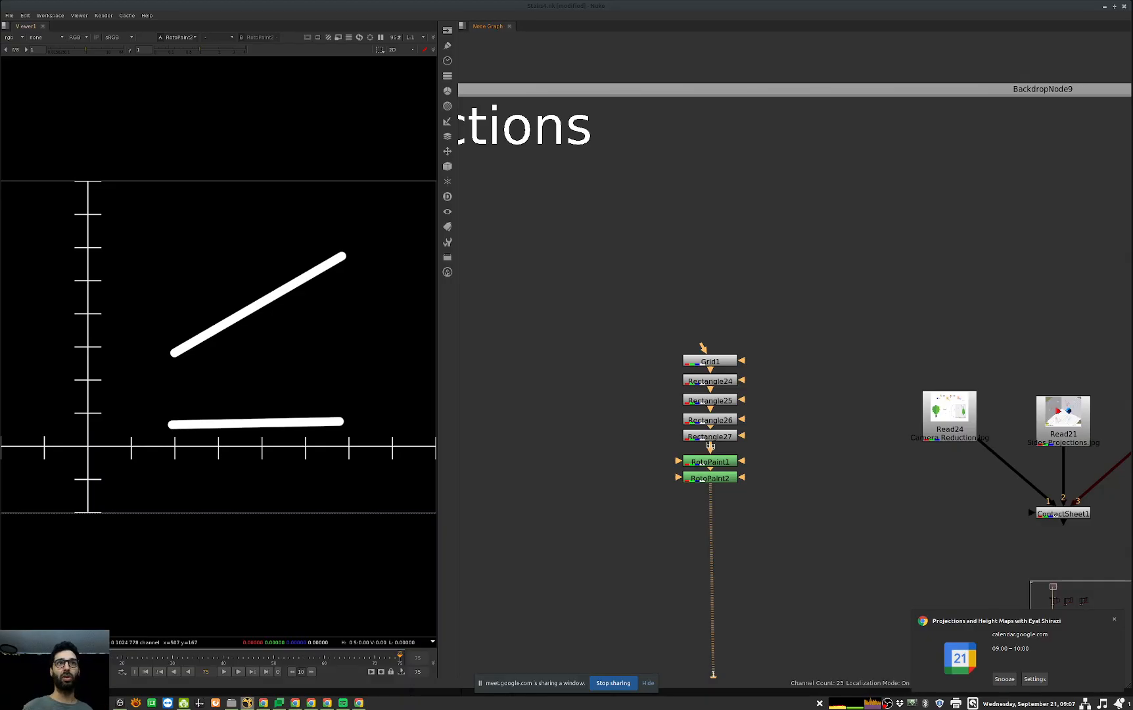
# Step: View the camera reduction reference image from Read24 at full size
pyautogui.moveTo(1067, 451); pyautogui.dragTo(919, 459, button='middle')
pyautogui.moveTo(1005, 377); pyautogui.dragTo(863, 471)
pyautogui.press('1')
pyautogui.moveTo(881, 378); pyautogui.dragTo(762, 465)
pyautogui.press('1')
pyautogui.press('space')
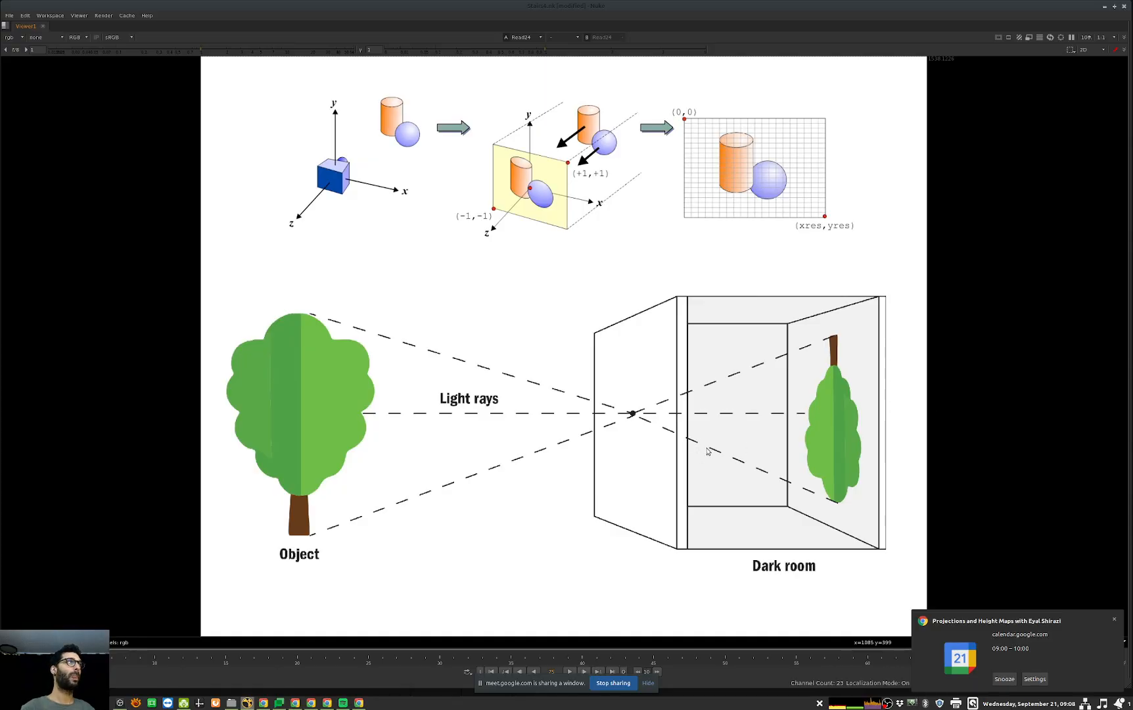
# Step: View ContactSheet1 with all three projection references at full size again, and return to the node graph
pyautogui.press('space')
pyautogui.moveTo(1048, 501); pyautogui.dragTo(816, 593)
pyautogui.press('1')
pyautogui.press('space')
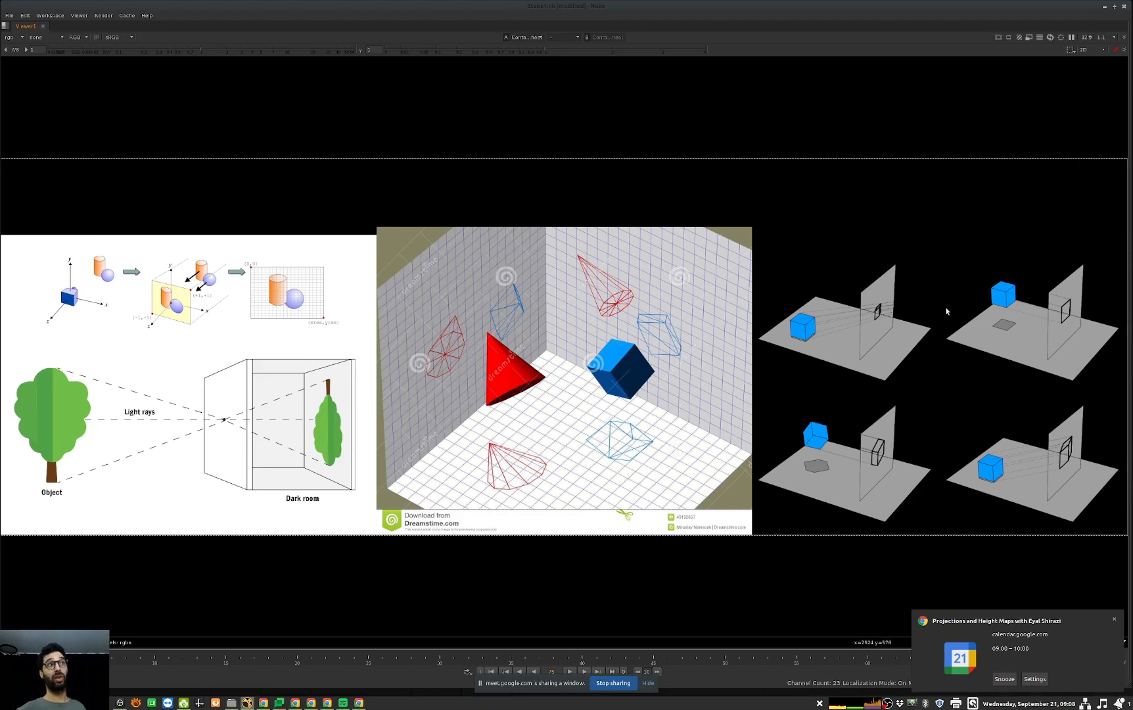
pyautogui.press('space')
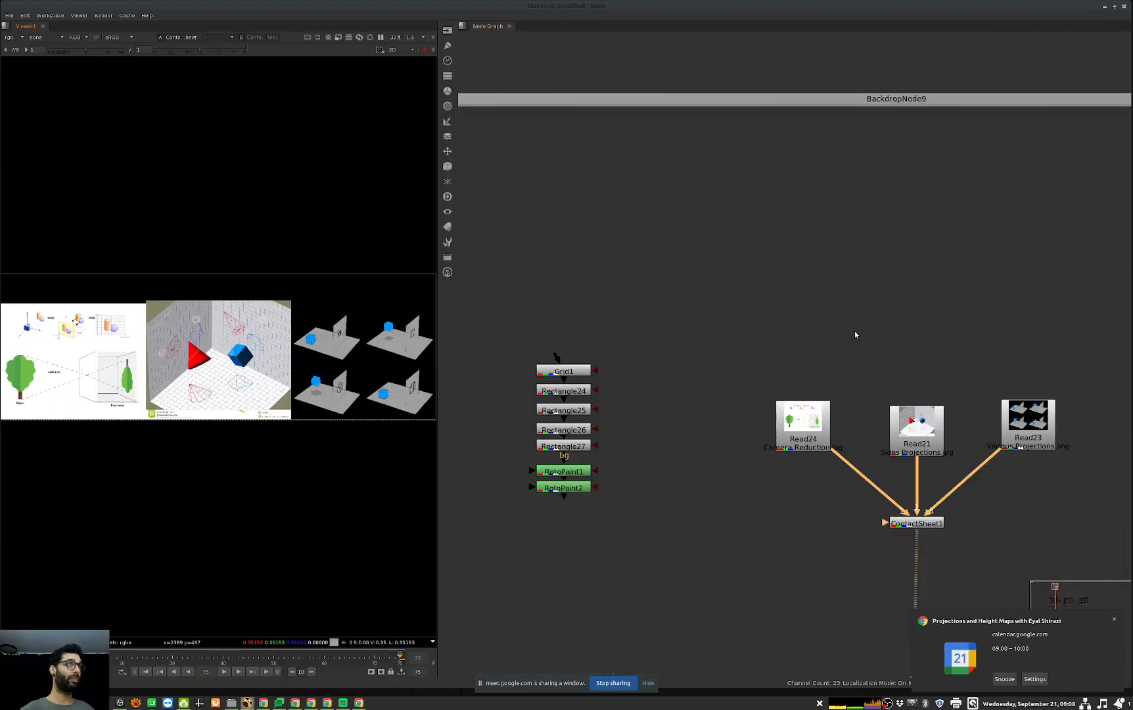
# Step: View the objects of Scene7 in the Basic contact section in 3D
pyautogui.moveTo(807, 525); pyautogui.dragTo(877, 314, button='middle')
pyautogui.scroll(-4, 849, 444)
pyautogui.moveTo(852, 460); pyautogui.dragTo(804, 306, button='middle')
pyautogui.moveTo(816, 542); pyautogui.dragTo(779, 308, button='middle')
pyautogui.moveTo(752, 608); pyautogui.dragTo(833, 478, button='middle')
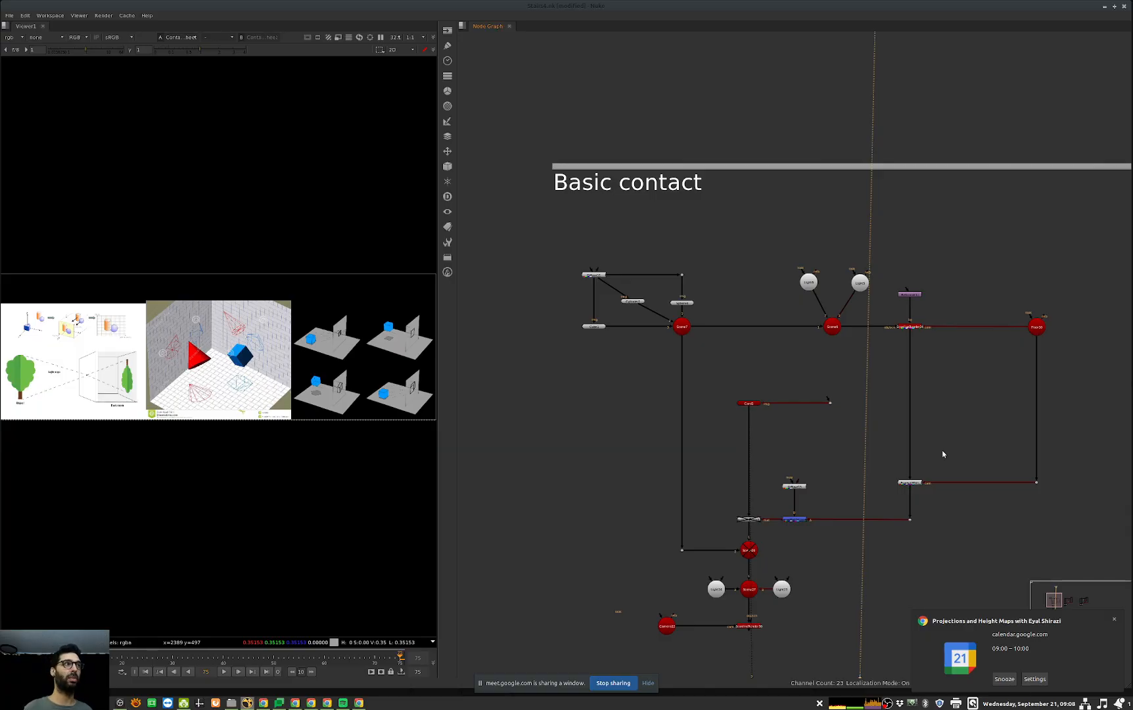
pyautogui.moveTo(630, 331); pyautogui.dragTo(666, 374, button='middle')
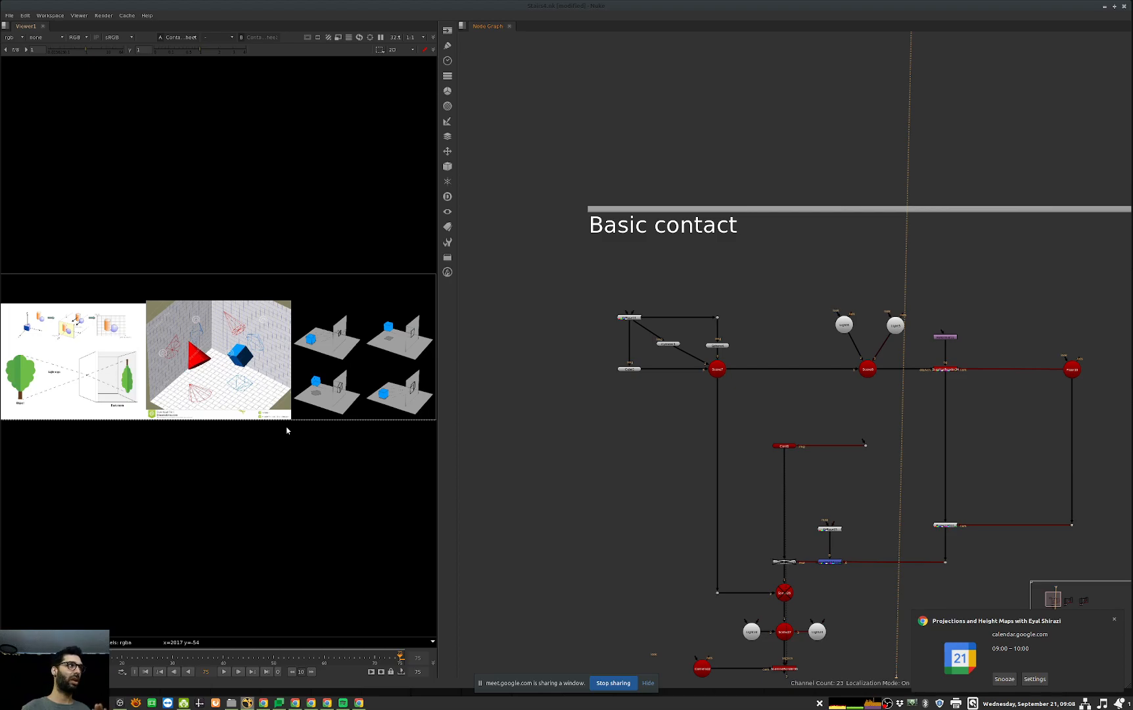
pyautogui.moveTo(759, 365)
pyautogui.mouseDown()
pyautogui.moveTo(710, 393)
pyautogui.moveTo(747, 363)
pyautogui.mouseUp()
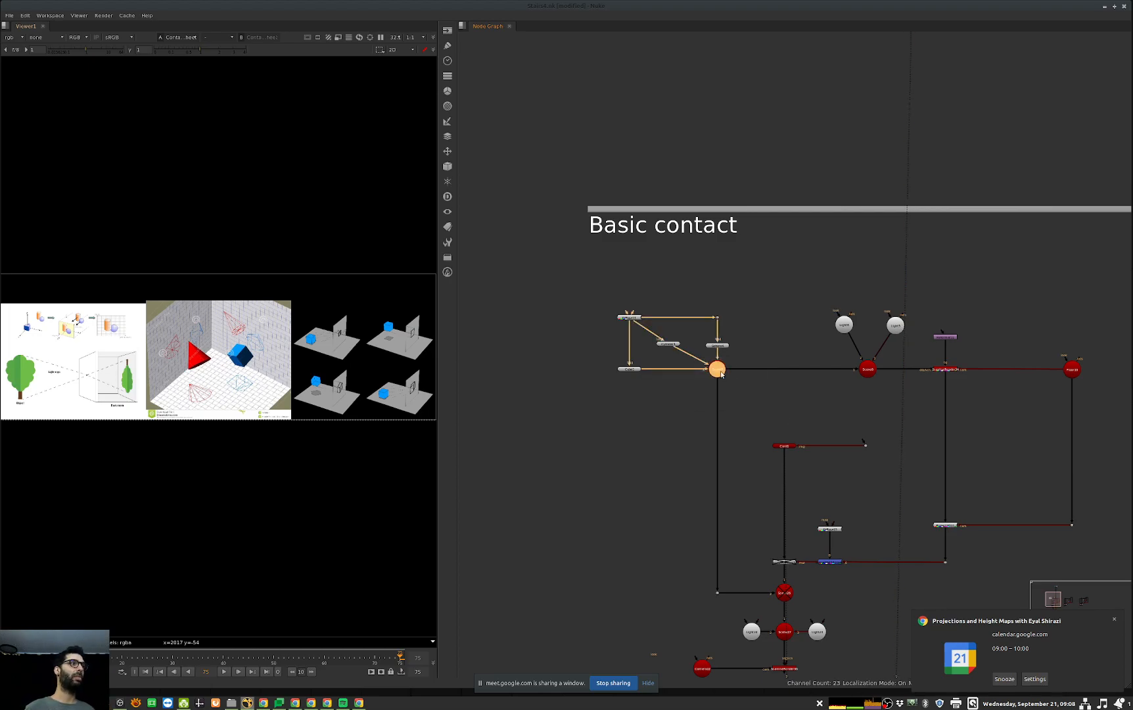
pyautogui.press('1')
pyautogui.click(385, 440)
pyautogui.scroll(-5, 303, 410)
pyautogui.scroll(5, 303, 410)
pyautogui.moveTo(248, 416)
pyautogui.keyDown('ctrl'); pyautogui.mouseDown()
pyautogui.moveTo(213, 424)
pyautogui.moveTo(255, 436)
pyautogui.mouseUp(); pyautogui.keyUp('ctrl')
pyautogui.moveTo(255, 435); pyautogui.dragTo(287, 426, button='middle')
# Step: View the floor card Card1 in 3D, followed by the combined scene of card and objects
pyautogui.moveTo(904, 393); pyautogui.dragTo(821, 394, button='middle')
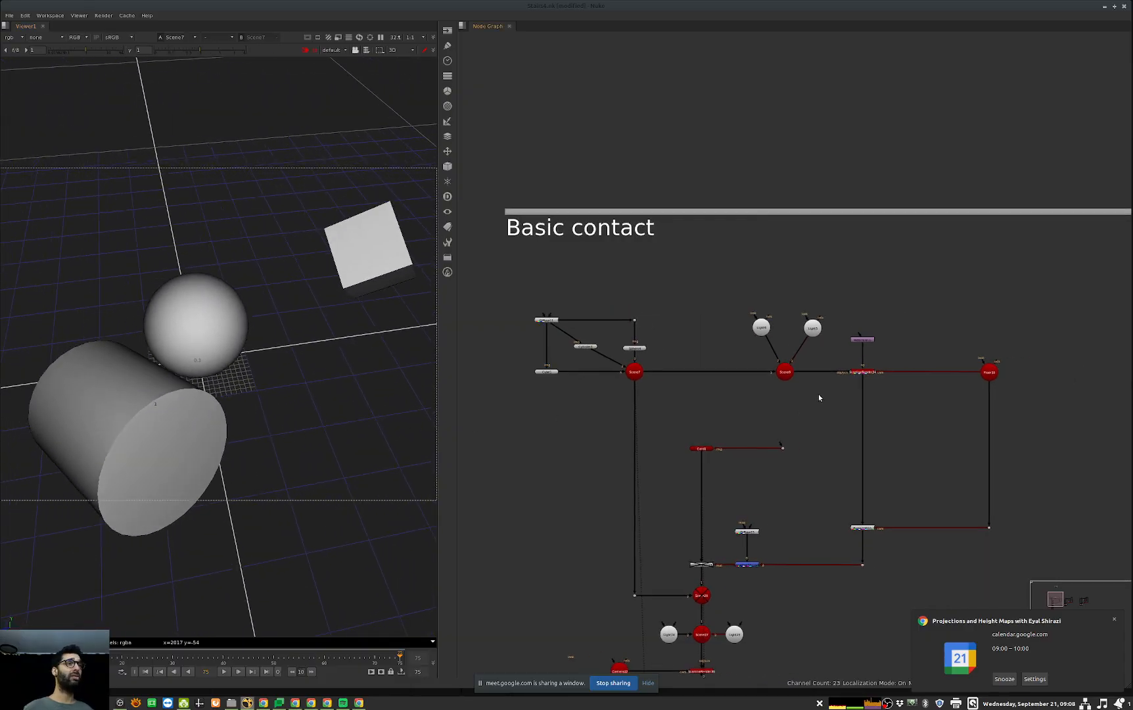
pyautogui.moveTo(687, 522); pyautogui.dragTo(687, 482, button='middle')
pyautogui.click(709, 407)
pyautogui.press('1')
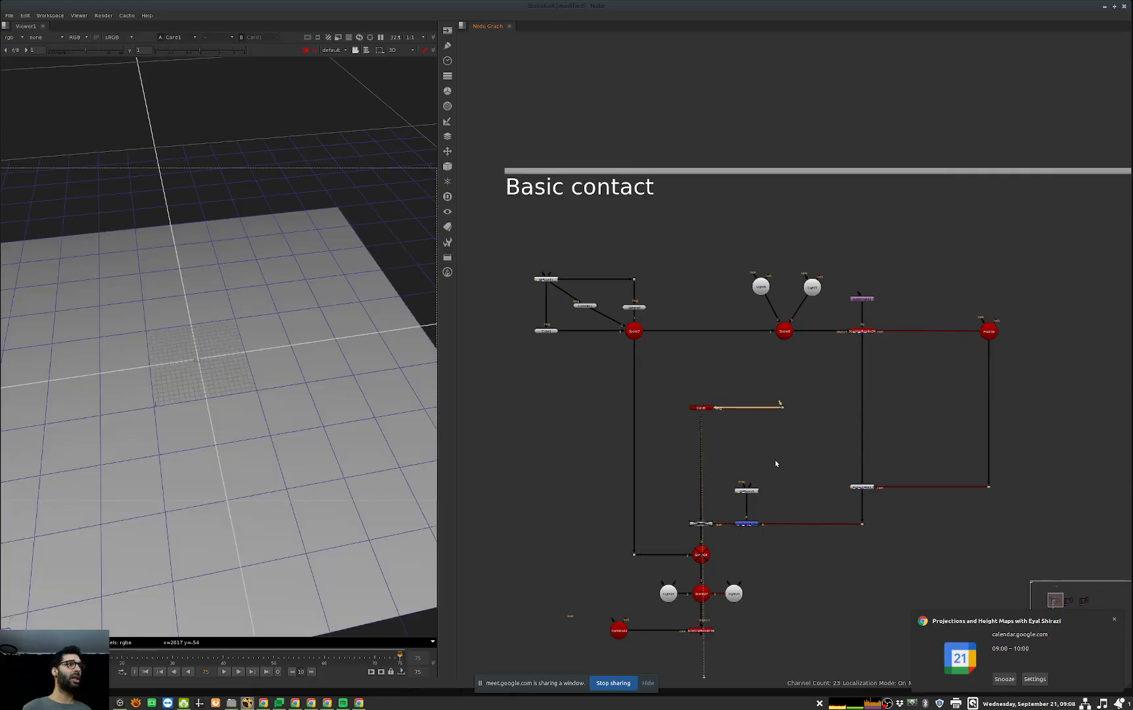
pyautogui.moveTo(778, 467); pyautogui.dragTo(736, 534, button='middle')
pyautogui.click(597, 400)
pyautogui.press('1')
pyautogui.moveTo(1026, 353); pyautogui.dragTo(901, 433)
pyautogui.moveTo(680, 551); pyautogui.dragTo(693, 490, button='middle')
pyautogui.click(669, 560)
pyautogui.press('1')
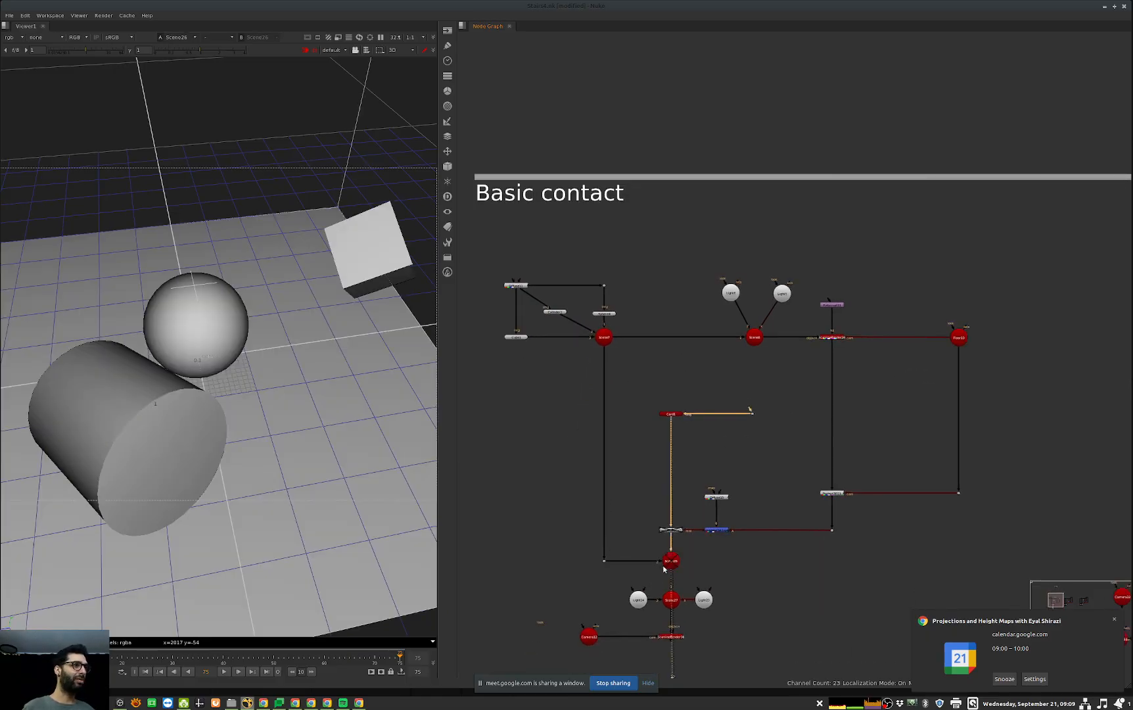
# Step: Open the floor camera's properties and examine its projection settings
pyautogui.keyDown('ctrl'); pyautogui.moveTo(337, 456); pyautogui.dragTo(280, 458); pyautogui.keyUp('ctrl')
pyautogui.moveTo(280, 458)
pyautogui.keyDown('alt'); pyautogui.mouseDown(button='middle')
pyautogui.moveTo(239, 464)
pyautogui.moveTo(277, 469)
pyautogui.mouseUp(button='middle'); pyautogui.keyUp('alt')
pyautogui.keyDown('ctrl'); pyautogui.moveTo(277, 469); pyautogui.dragTo(367, 489); pyautogui.keyUp('ctrl')
pyautogui.click(959, 338)
pyautogui.press('Return')
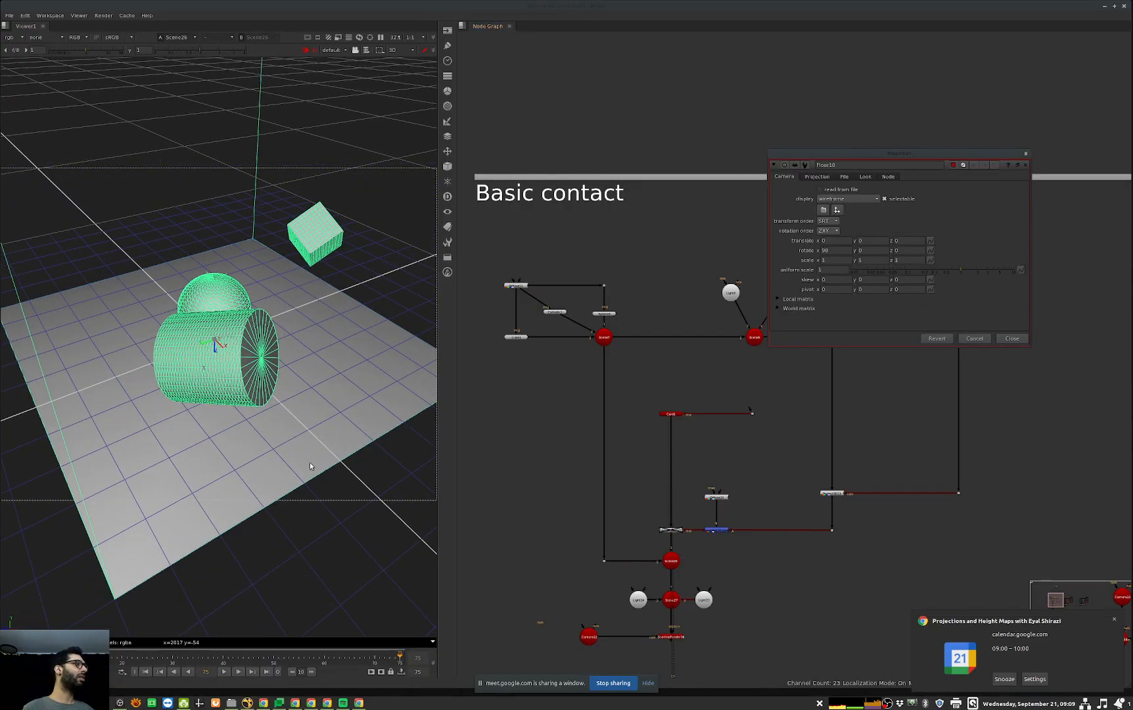
pyautogui.scroll(5, 219, 508)
pyautogui.scroll(-5, 191, 519)
pyautogui.scroll(3, 146, 444)
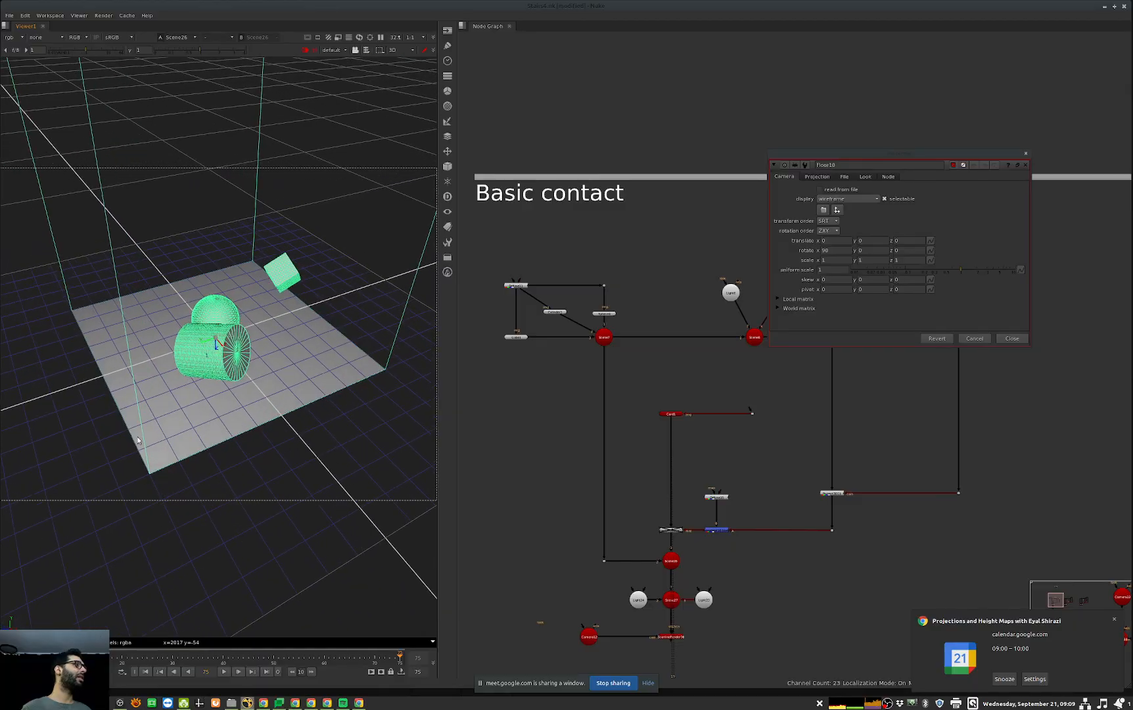
pyautogui.click(817, 176)
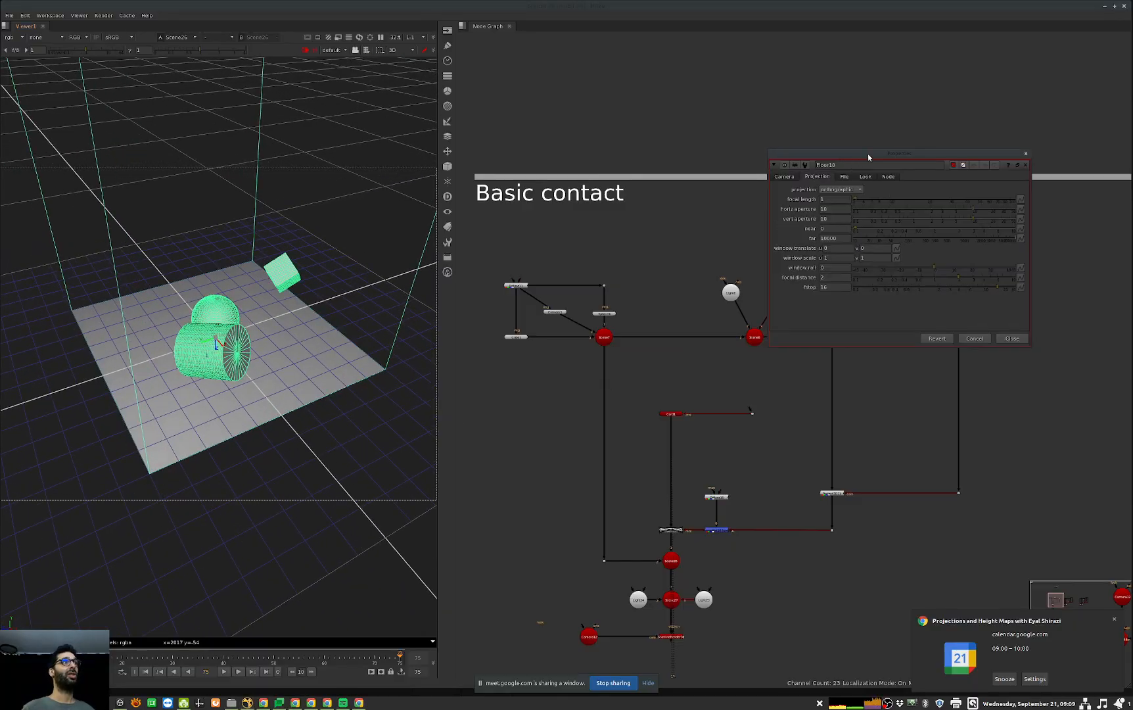
pyautogui.moveTo(890, 149); pyautogui.dragTo(767, 165)
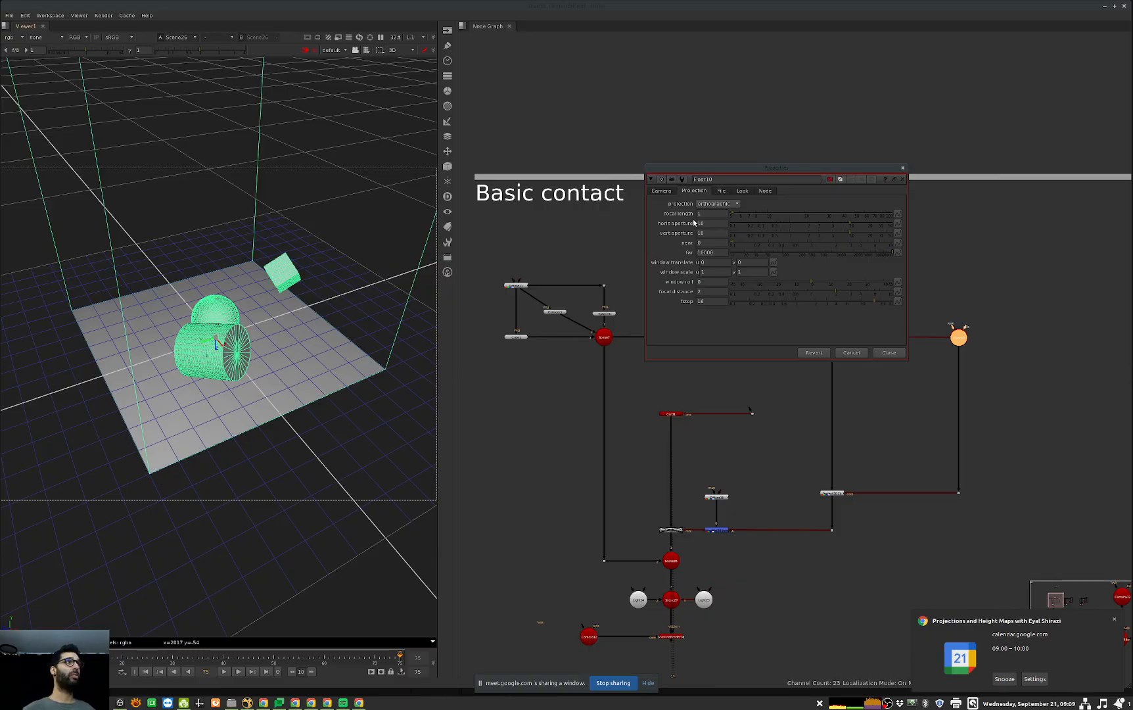
pyautogui.moveTo(710, 172); pyautogui.dragTo(690, 177)
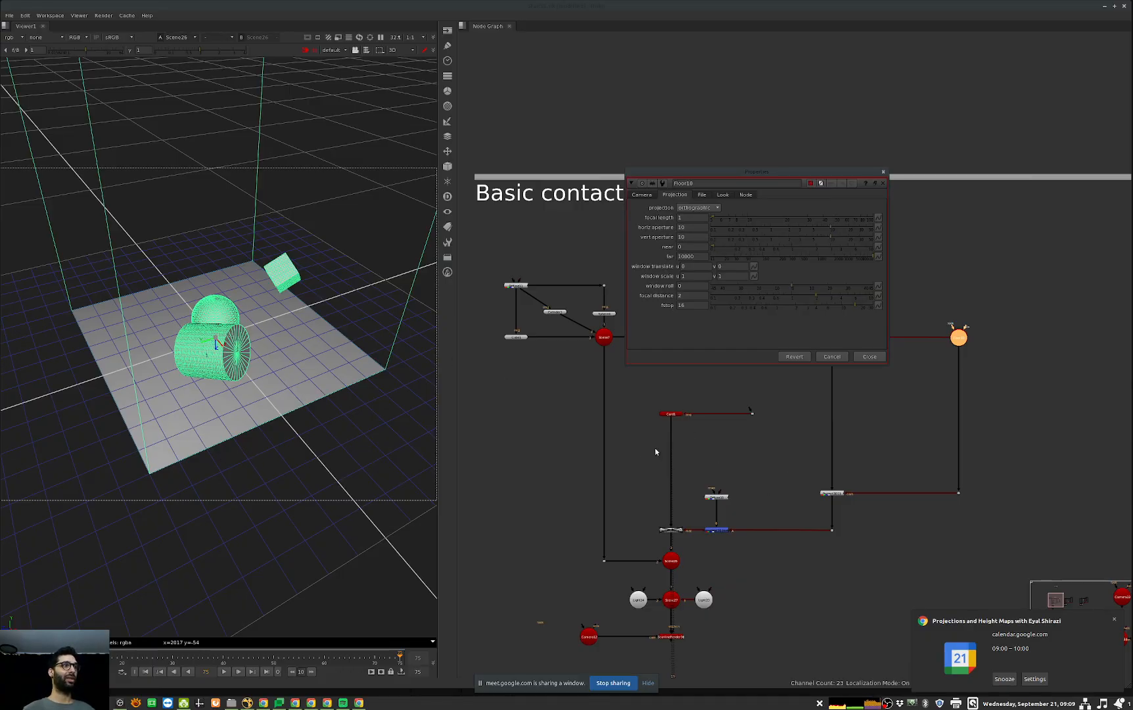
# Step: Link the floor camera's horizontal and vertical aperture to Card1's uniform scale
pyautogui.doubleClick(670, 413)
pyautogui.moveTo(566, 321); pyautogui.dragTo(635, 313)
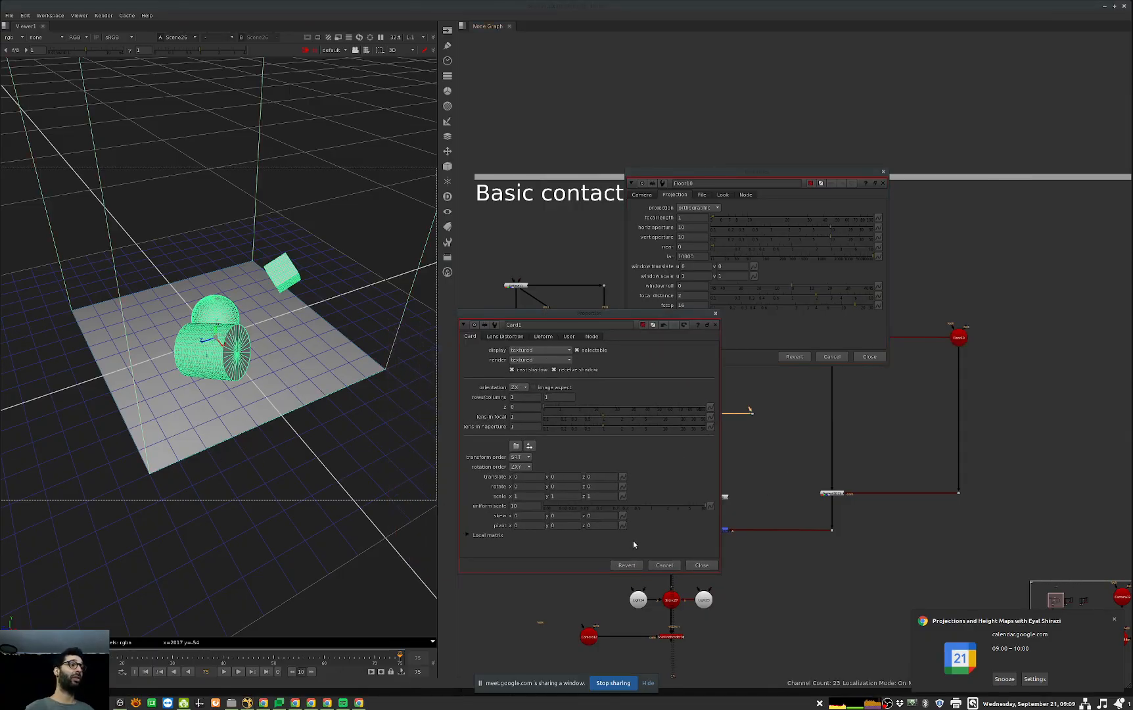
pyautogui.click(530, 505)
pyautogui.press('Tab')
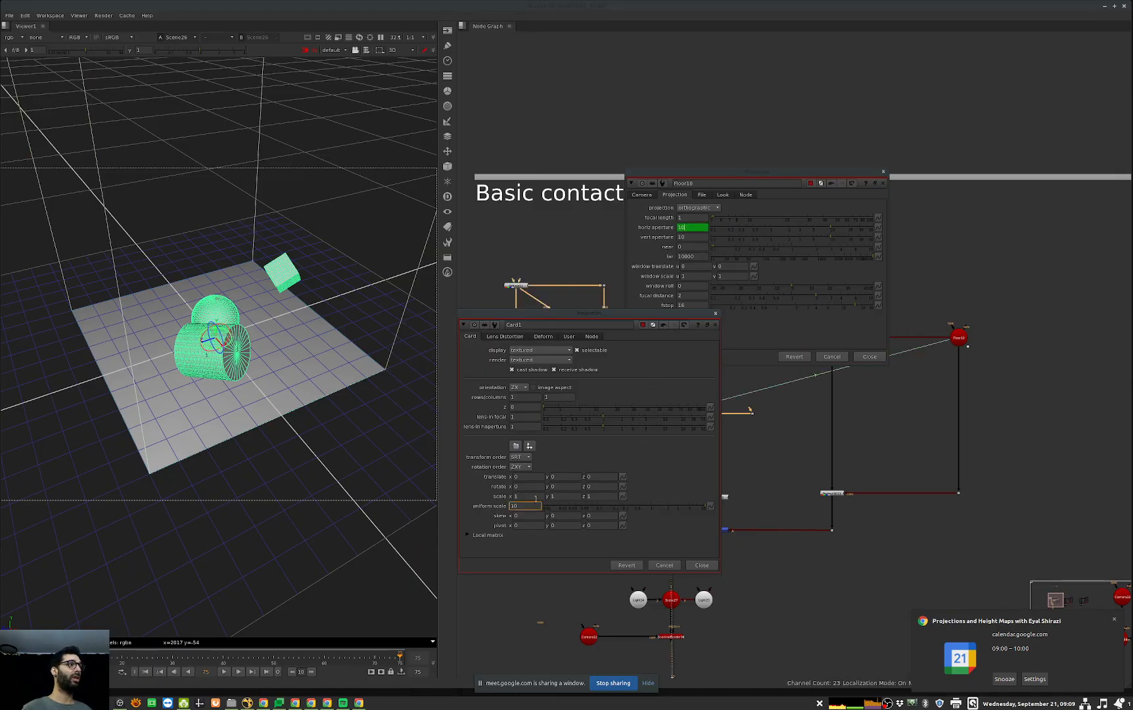
pyautogui.press('Tab')
pyautogui.moveTo(666, 503); pyautogui.dragTo(724, 499)
# Step: Test the aperture link by raising and lowering Card1's uniform scale, returning it to 10
pyautogui.doubleClick(516, 506)
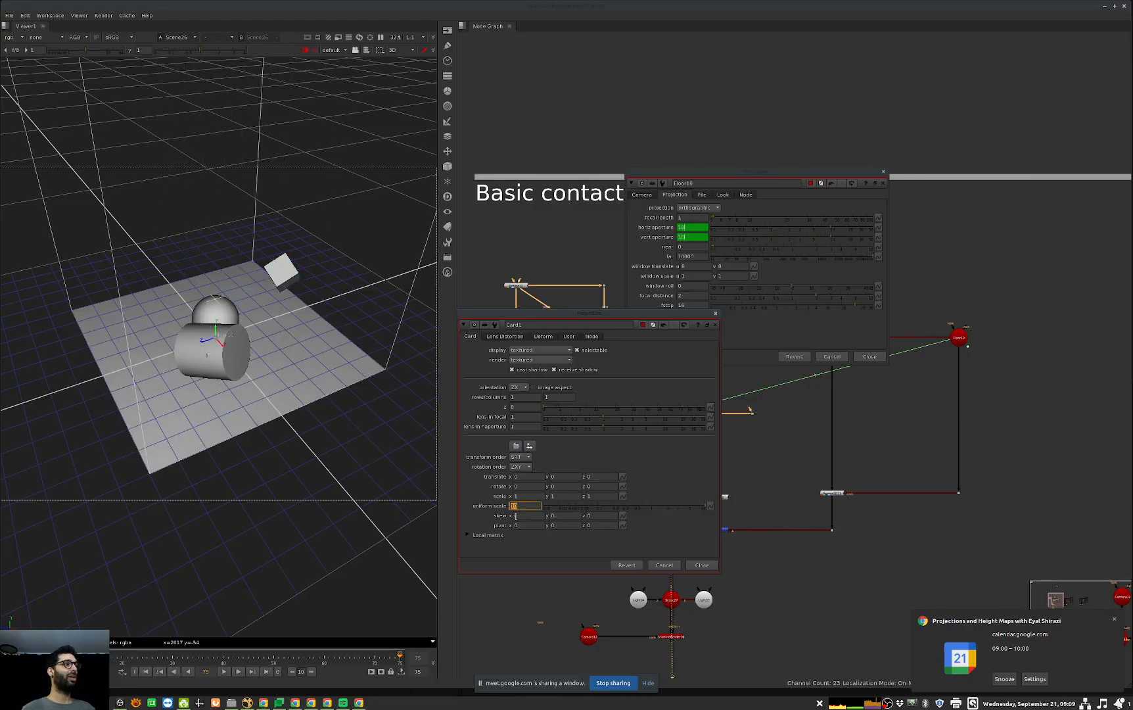
pyautogui.press('Up')
pyautogui.press('Up')
pyautogui.press('Down')
pyautogui.press('Down')
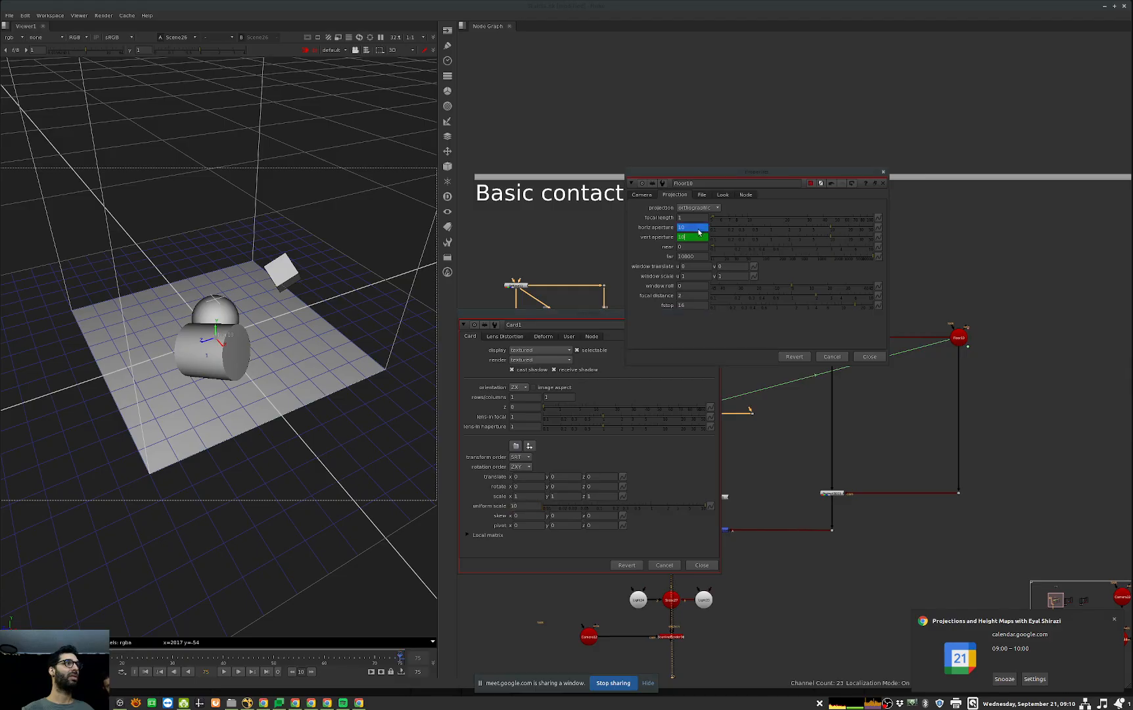
# Step: Undo the last scale and aperture link changes and close Card1's properties
pyautogui.click(684, 506)
pyautogui.hotkey('ctrl', 'z')
pyautogui.hotkey('ctrl', 'z')
pyautogui.hotkey('ctrl', 'z')
pyautogui.hotkey('ctrl', 'z')
pyautogui.click(702, 564)
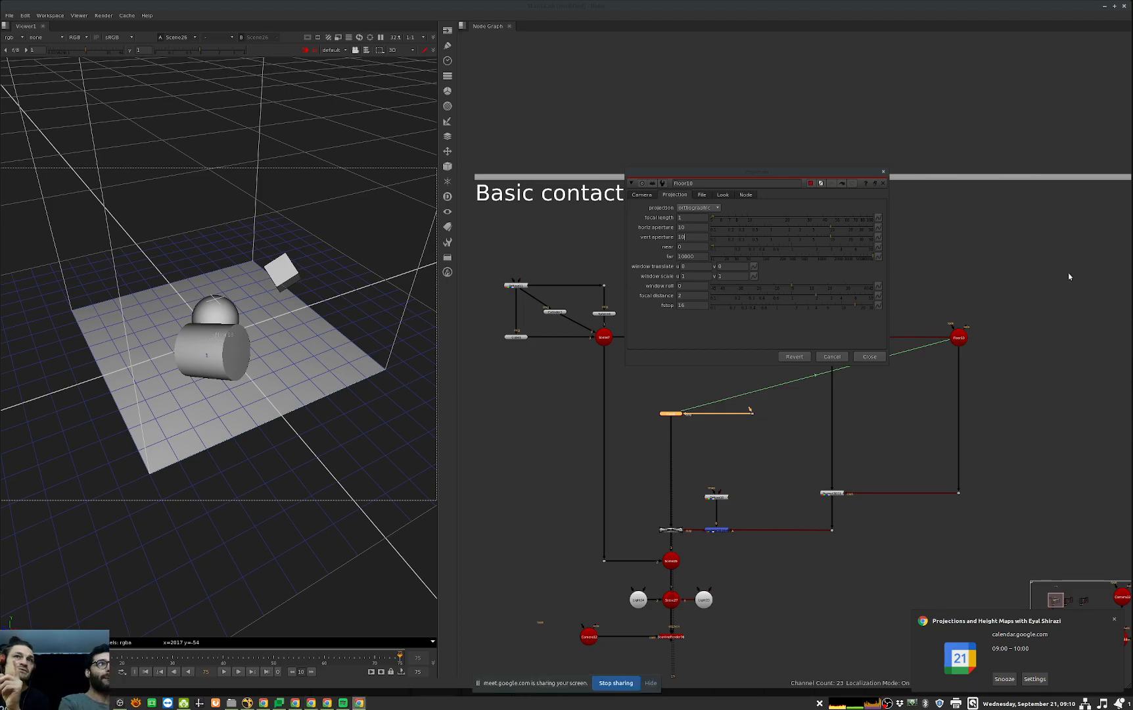
# Step: Reopen Card1's properties alongside the floor camera's and show the camera's transform settings
pyautogui.moveTo(823, 167); pyautogui.dragTo(898, 169)
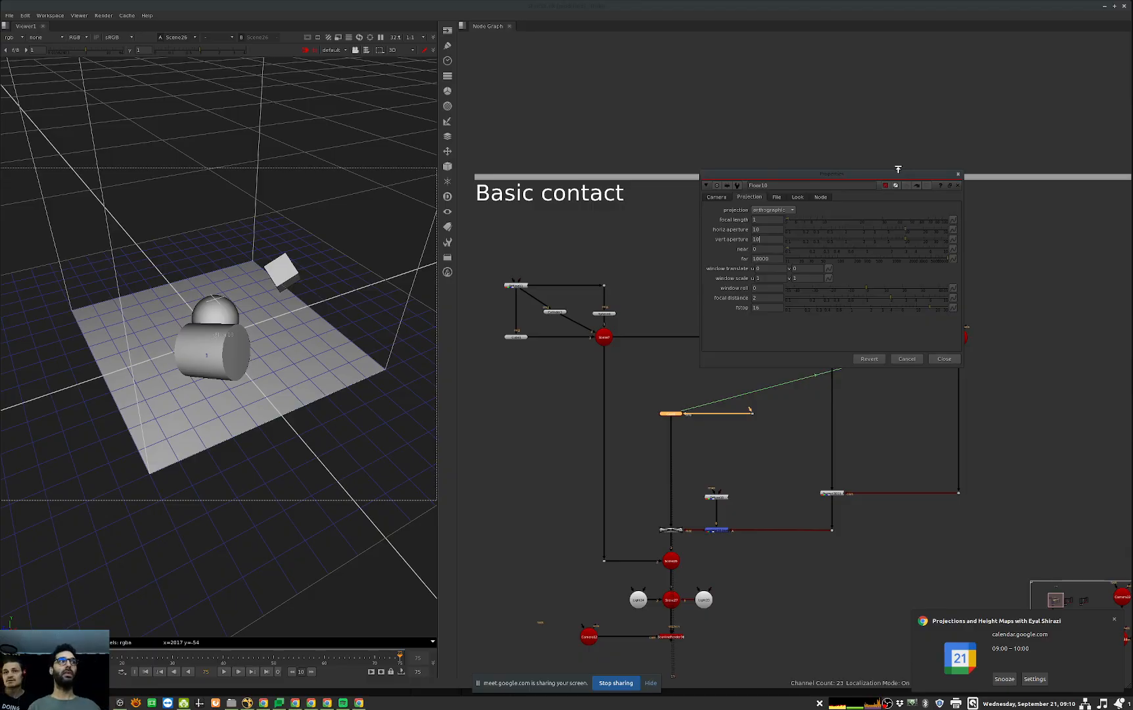
pyautogui.moveTo(885, 468); pyautogui.dragTo(880, 559, button='middle')
pyautogui.click(953, 430)
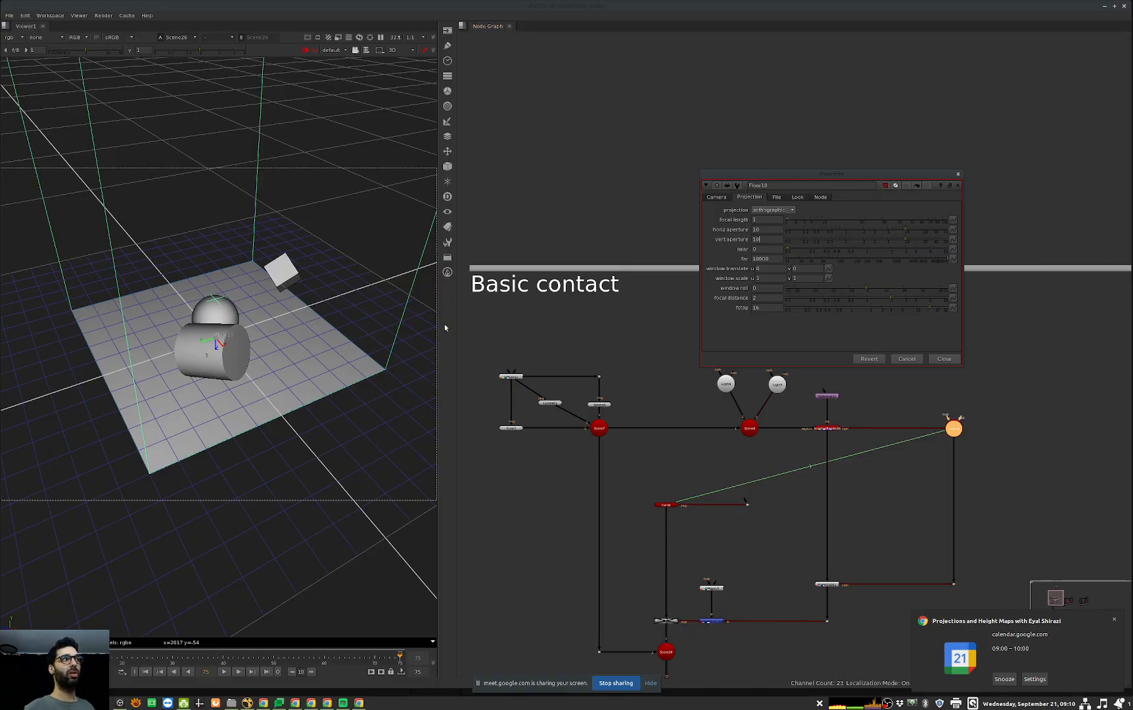
pyautogui.doubleClick(666, 504)
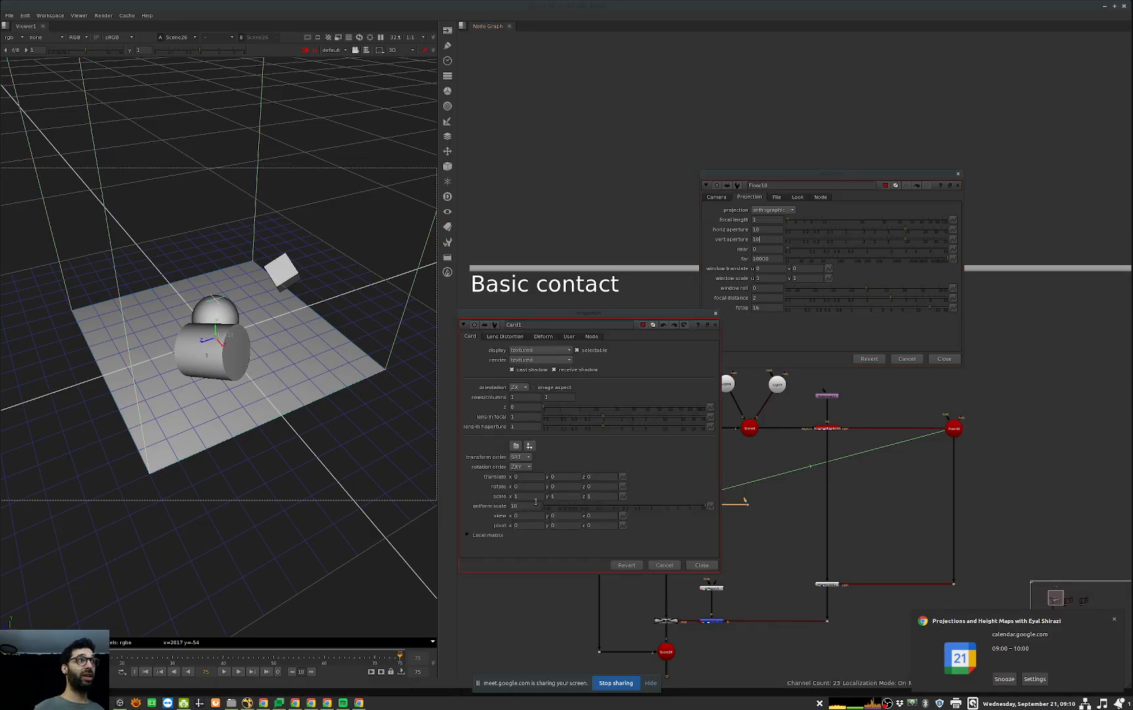
pyautogui.click(258, 91)
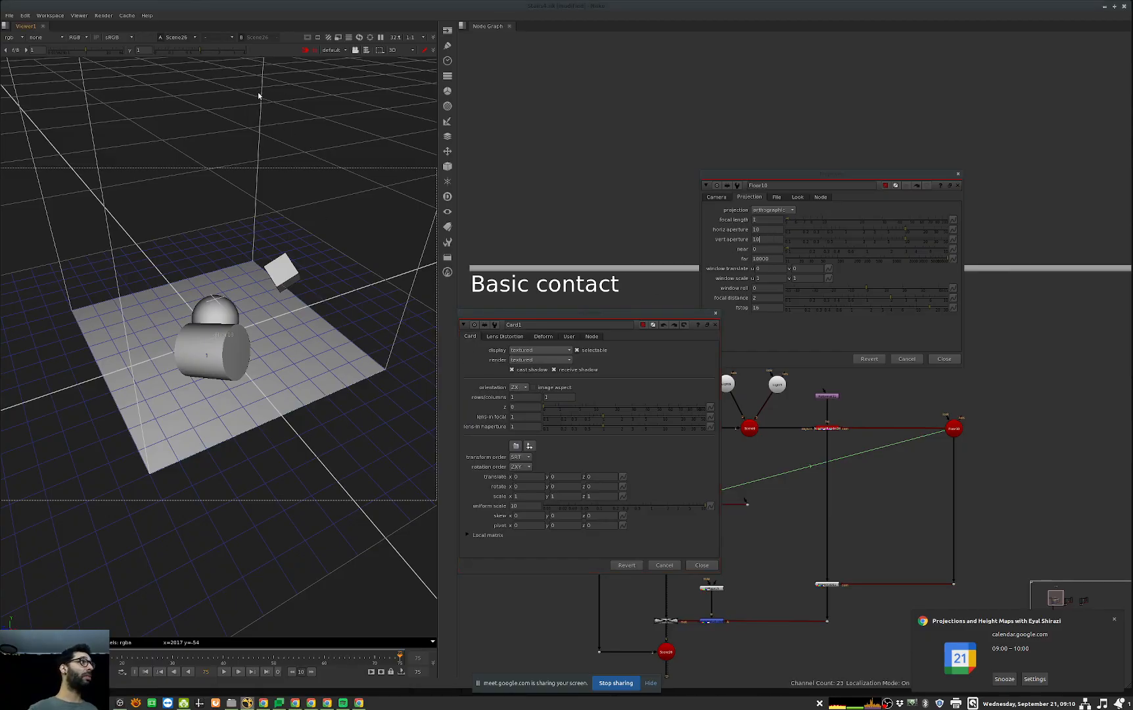
pyautogui.click(716, 196)
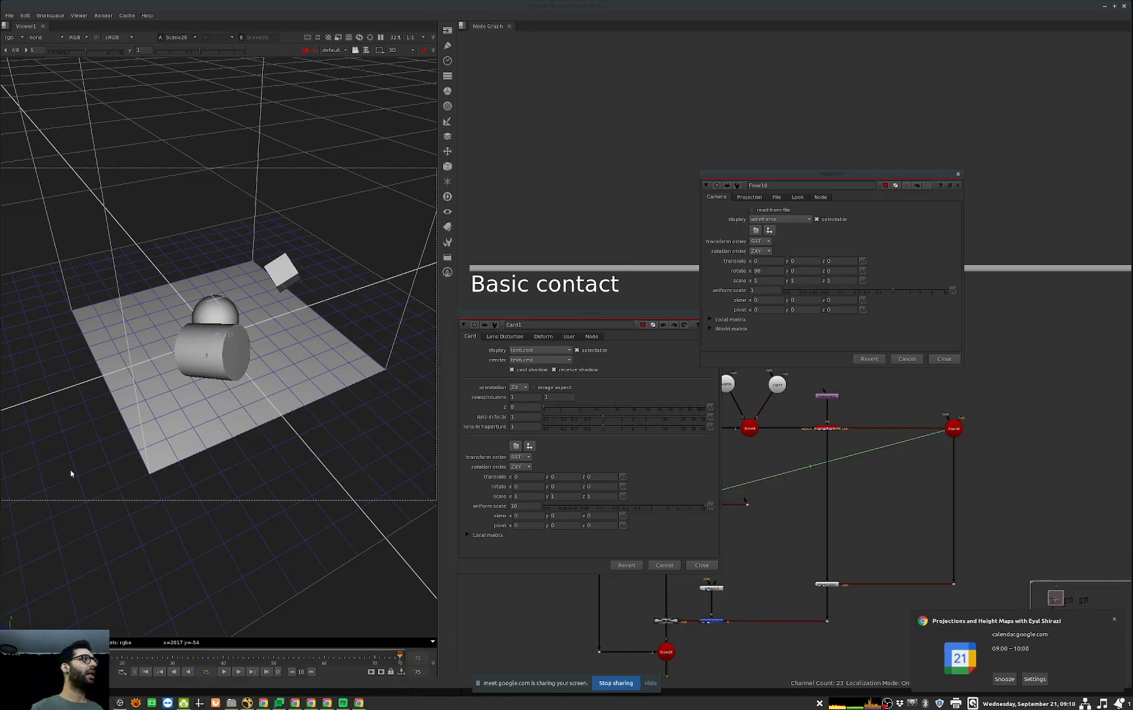
# Step: Close the floor camera's and Card1's properties
pyautogui.click(661, 376)
pyautogui.click(766, 345)
pyautogui.press('Escape')
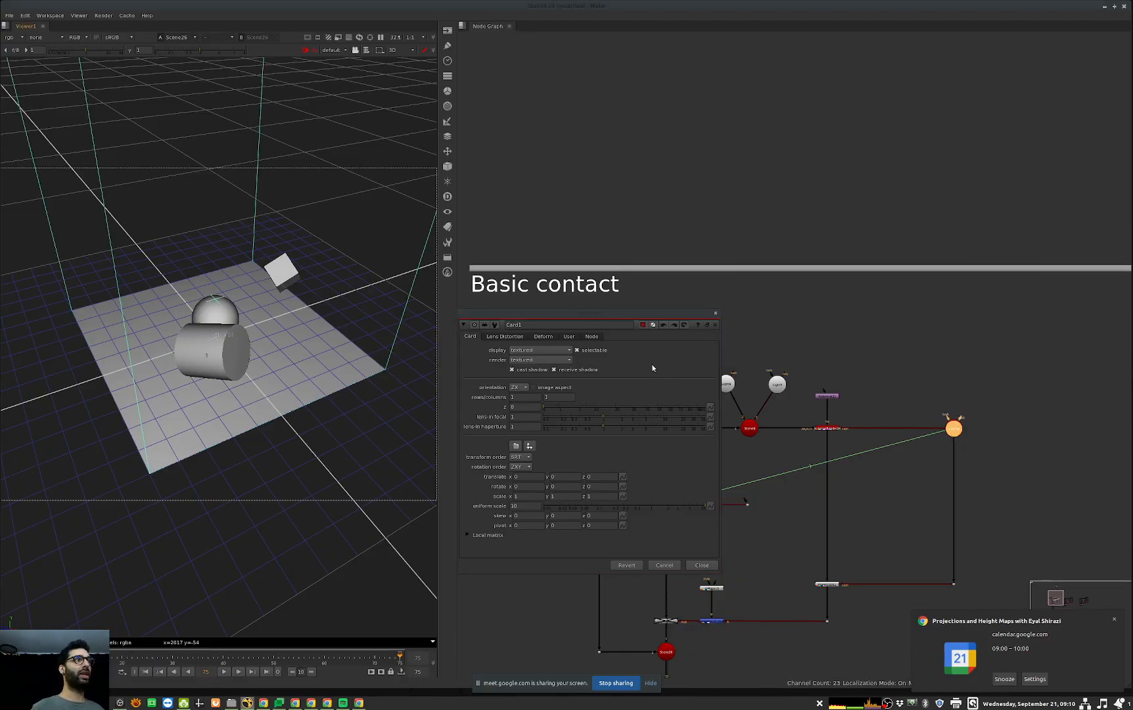
pyautogui.click(653, 366)
pyautogui.press('Escape')
# Step: View the floor camera's ScanlineRender in 2D and switch back to the 3D view
pyautogui.click(826, 427)
pyautogui.press('1')
pyautogui.click(729, 464)
pyautogui.press('Tab')
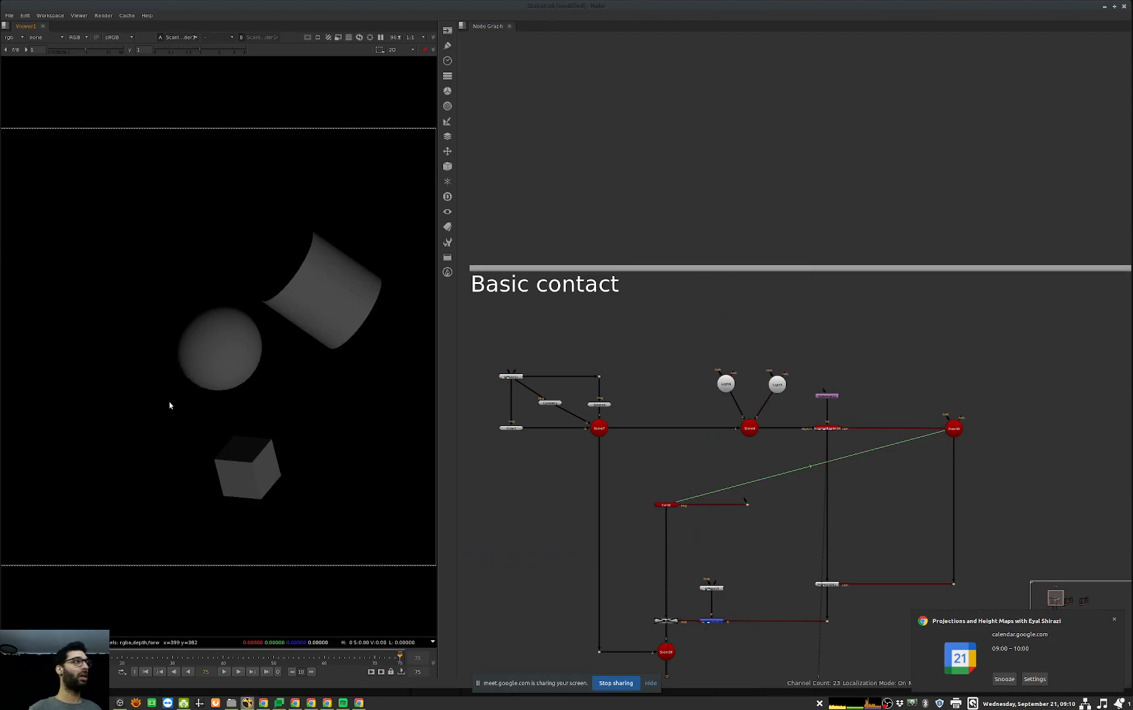
pyautogui.press('Tab')
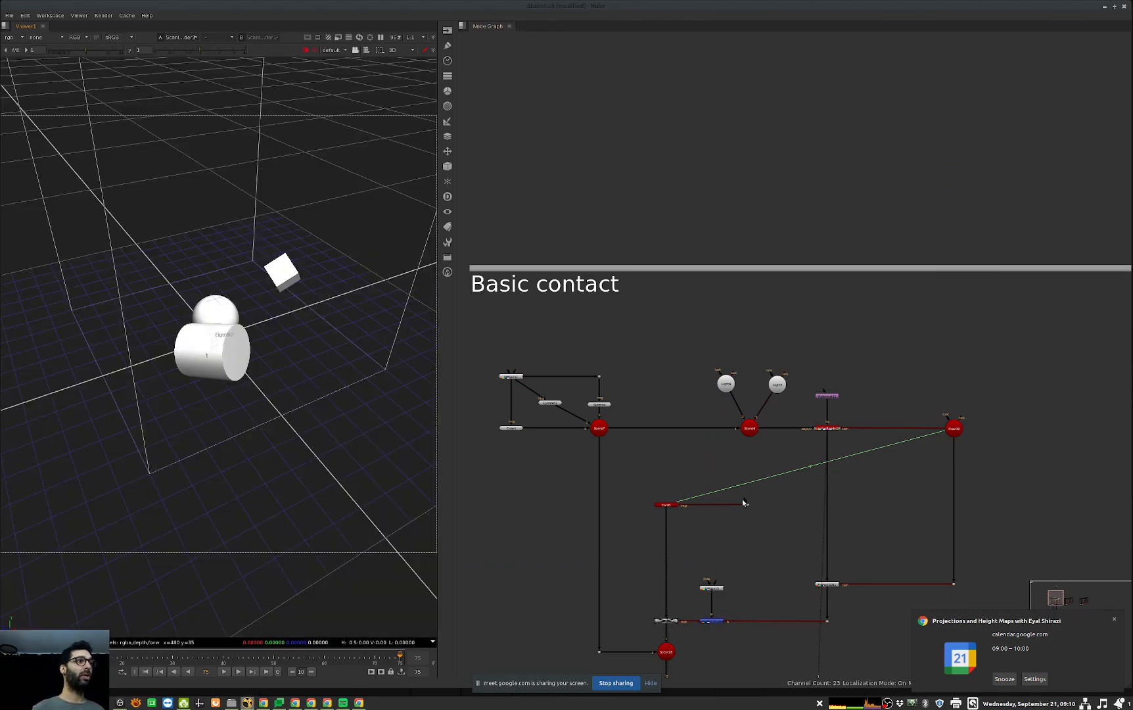
# Step: Connect Card1's image input to the floor camera's ScanlineRender, then view Card1 and the combined scene in 3D
pyautogui.moveTo(746, 501); pyautogui.dragTo(831, 429)
pyautogui.moveTo(672, 521); pyautogui.dragTo(729, 489, button='middle')
pyautogui.keyDown('ctrl'); pyautogui.keyDown('shift'); pyautogui.click(725, 472); pyautogui.keyUp('shift'); pyautogui.keyUp('ctrl')
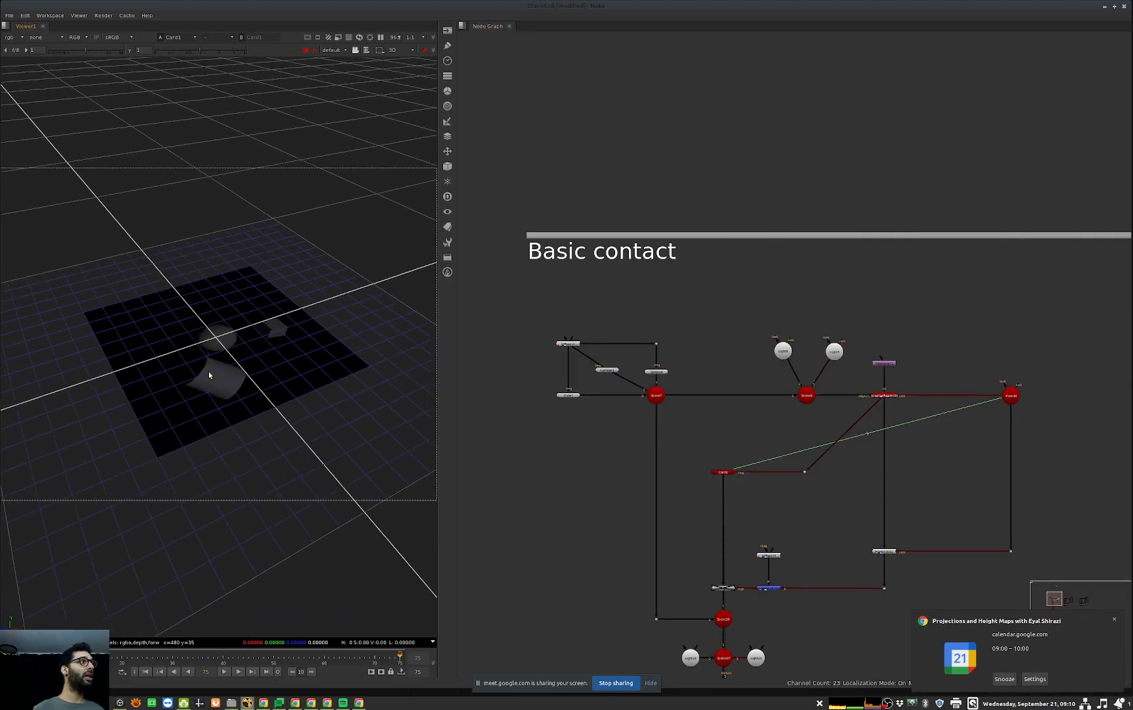
pyautogui.moveTo(777, 600); pyautogui.dragTo(801, 542, button='middle')
pyautogui.keyDown('ctrl'); pyautogui.keyDown('shift'); pyautogui.click(749, 559); pyautogui.keyUp('shift'); pyautogui.keyUp('ctrl')
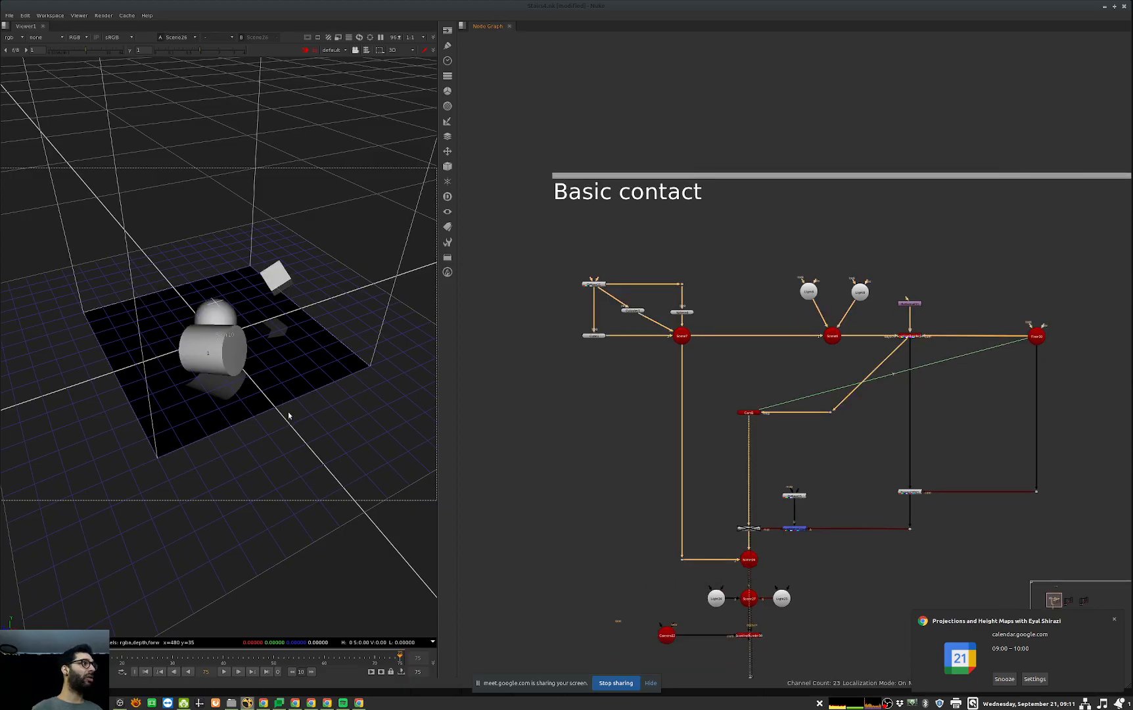
pyautogui.keyDown('ctrl'); pyautogui.moveTo(299, 376); pyautogui.dragTo(109, 385); pyautogui.keyUp('ctrl')
# Step: Display the contact sheet of projection reference images from the Projections section
pyautogui.moveTo(888, 92); pyautogui.dragTo(918, 463, button='middle')
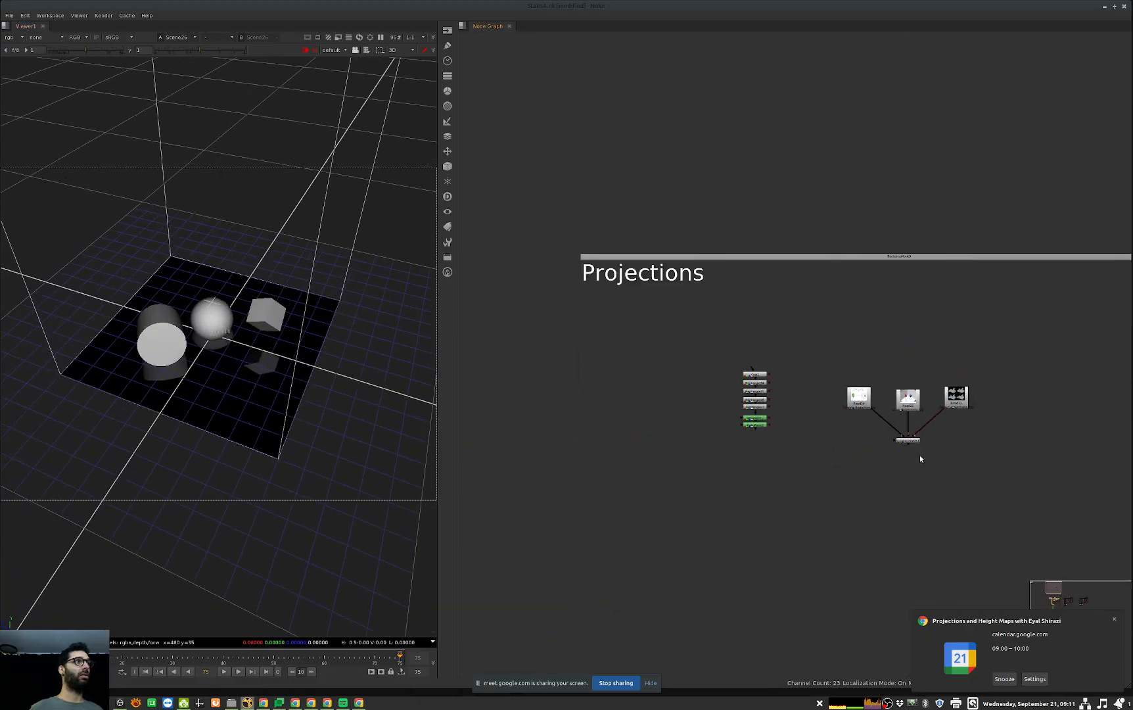
pyautogui.click(908, 440)
pyautogui.press('1')
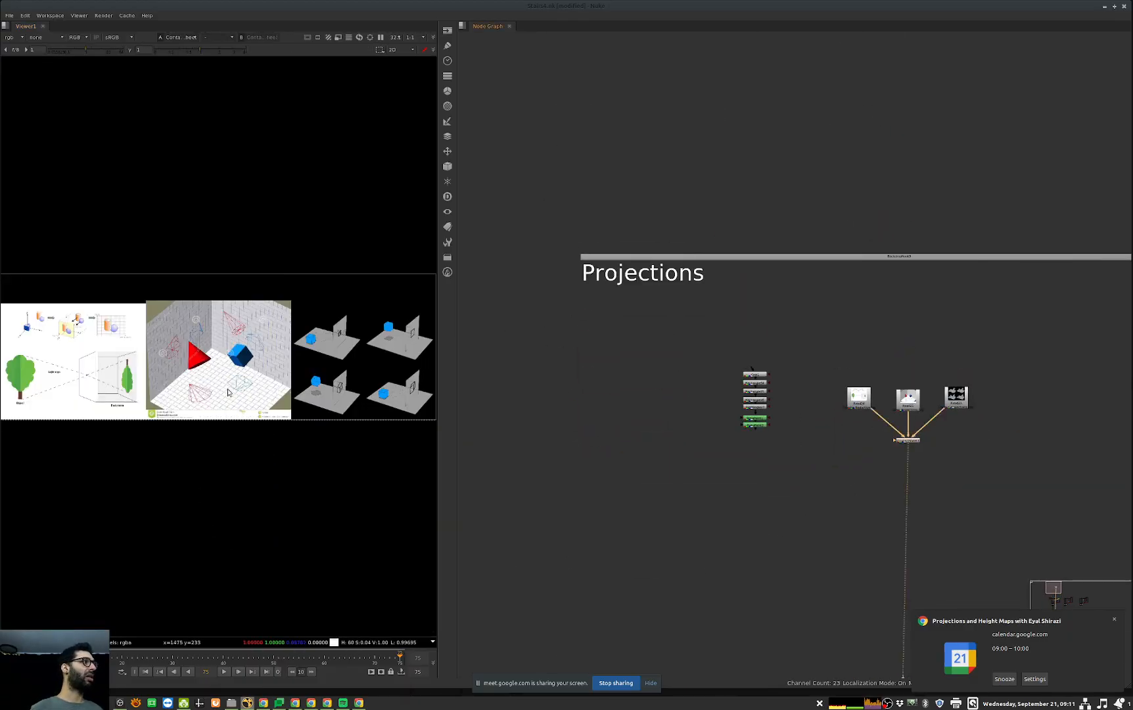
# Step: Return to the Basic contact setup and view Scene26, followed by the final ScanlineRender
pyautogui.moveTo(878, 526); pyautogui.dragTo(830, 357, button='middle')
pyautogui.moveTo(740, 364); pyautogui.dragTo(716, 180, button='middle')
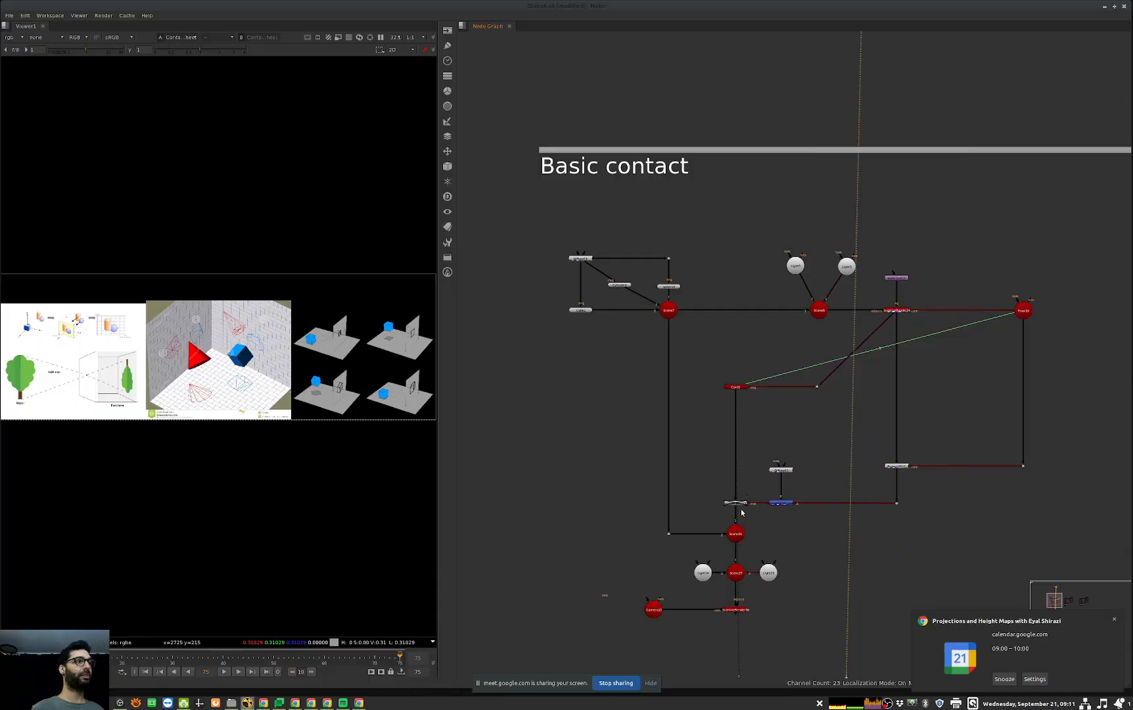
pyautogui.moveTo(739, 523); pyautogui.dragTo(739, 506, button='middle')
pyautogui.click(736, 514)
pyautogui.press('1')
pyautogui.click(736, 590)
pyautogui.press('1')
pyautogui.moveTo(809, 339); pyautogui.dragTo(782, 426, button='middle')
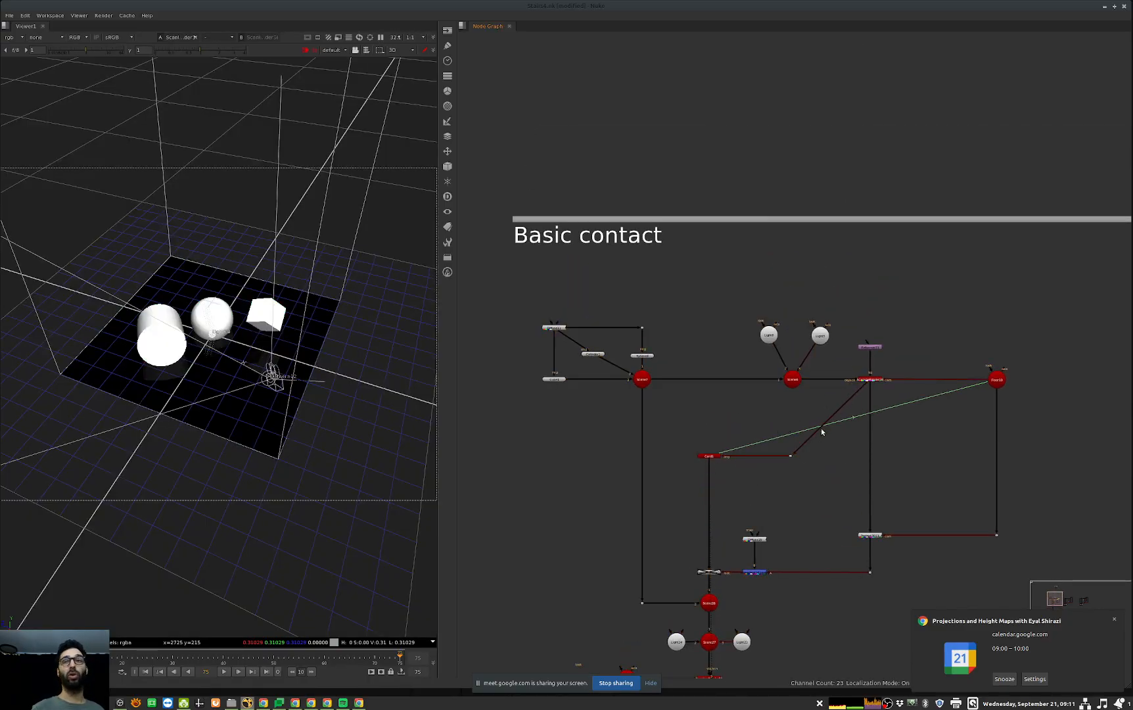
# Step: Compare the floor camera's 2D render with the same image mapped on Card1 in 3D
pyautogui.click(869, 381)
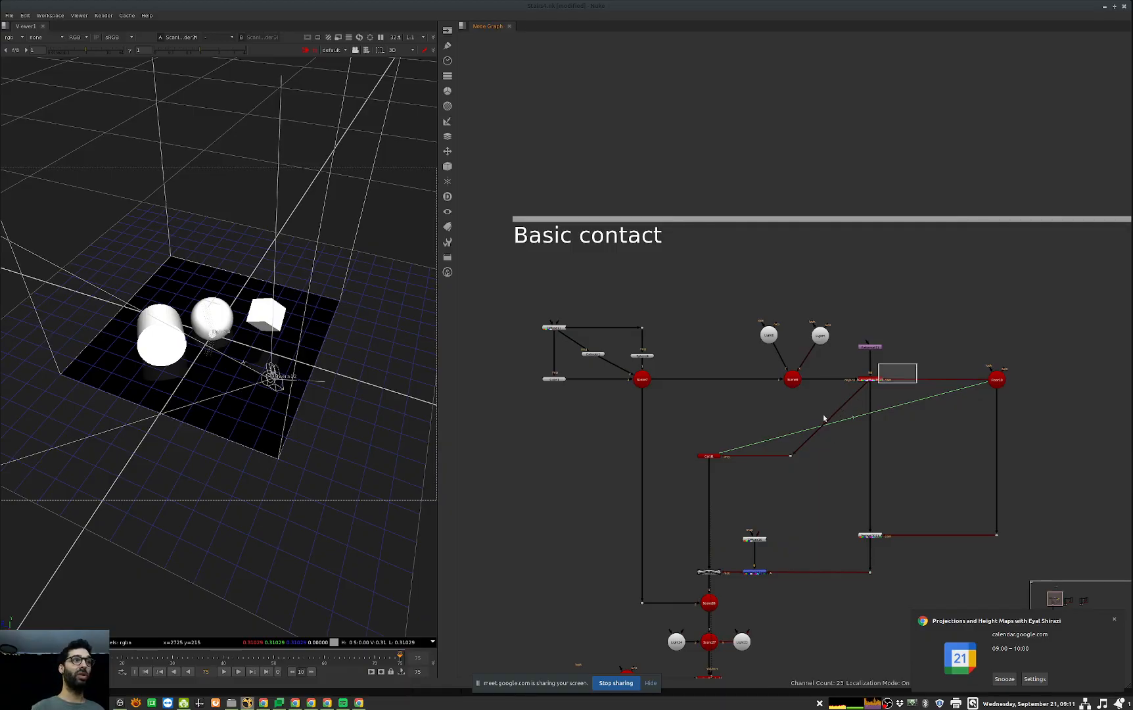
pyautogui.press('1')
pyautogui.press('Tab')
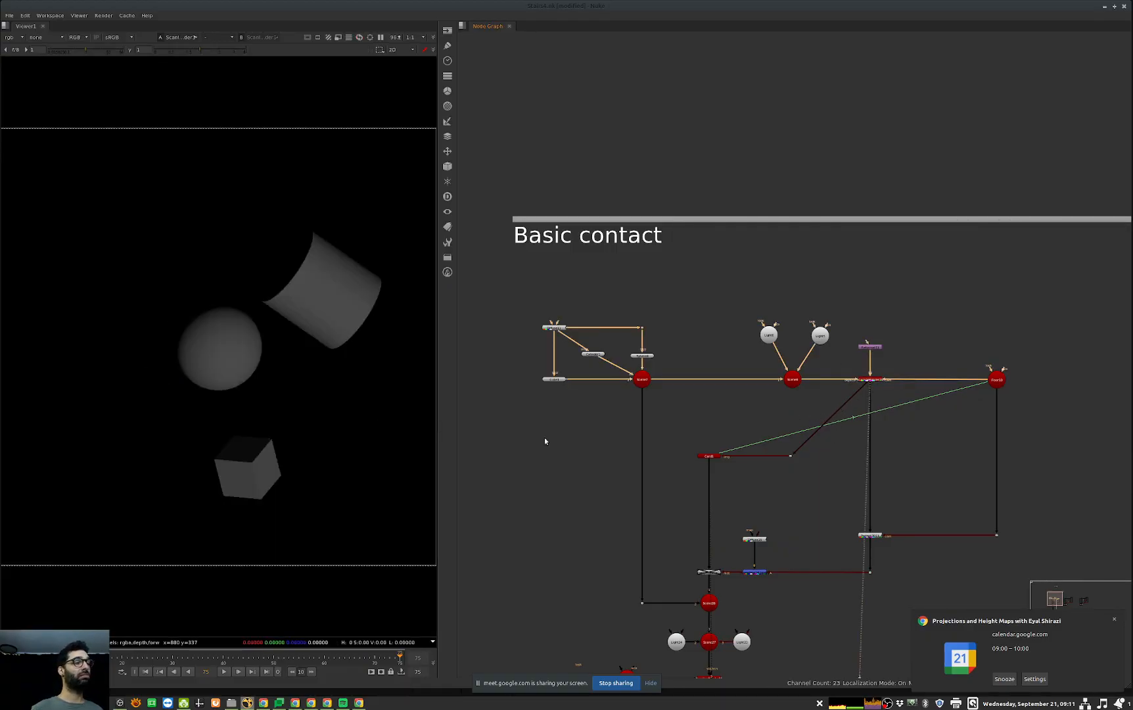
pyautogui.moveTo(753, 469); pyautogui.dragTo(765, 449, button='middle')
pyautogui.click(722, 437)
pyautogui.press('1')
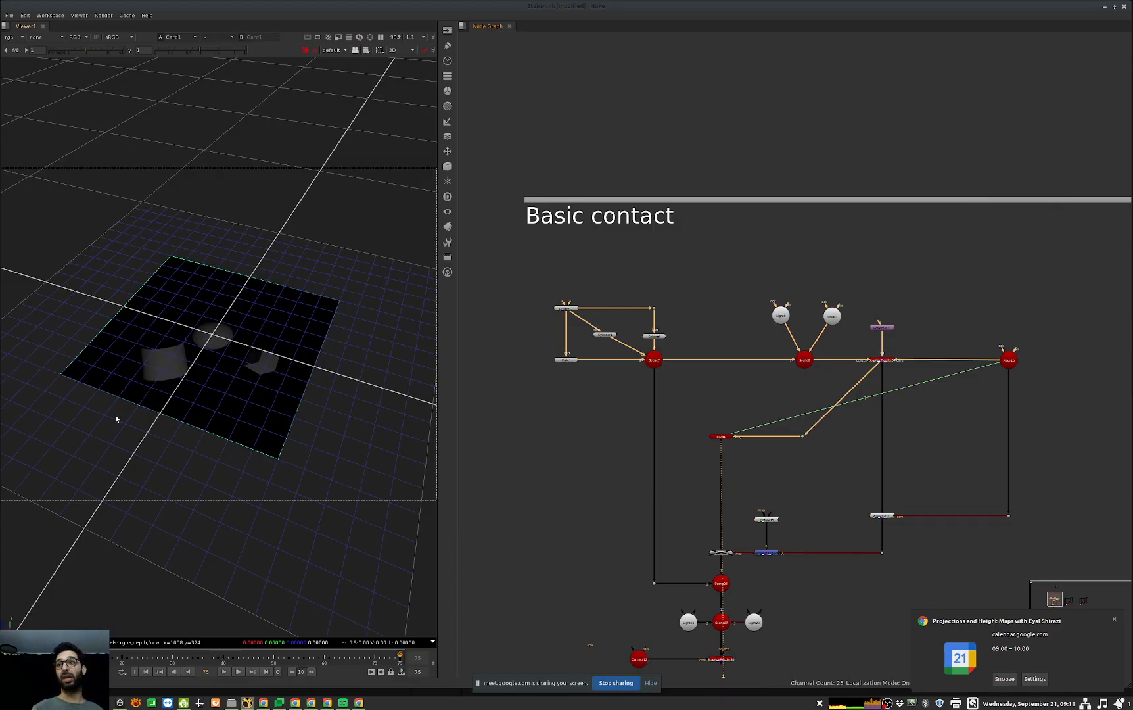
# Step: View the final ScanlineRender beneath Scene27 in 3D and in 2D
pyautogui.moveTo(756, 638); pyautogui.dragTo(764, 562, button='middle')
pyautogui.click(729, 582)
pyautogui.press('2')
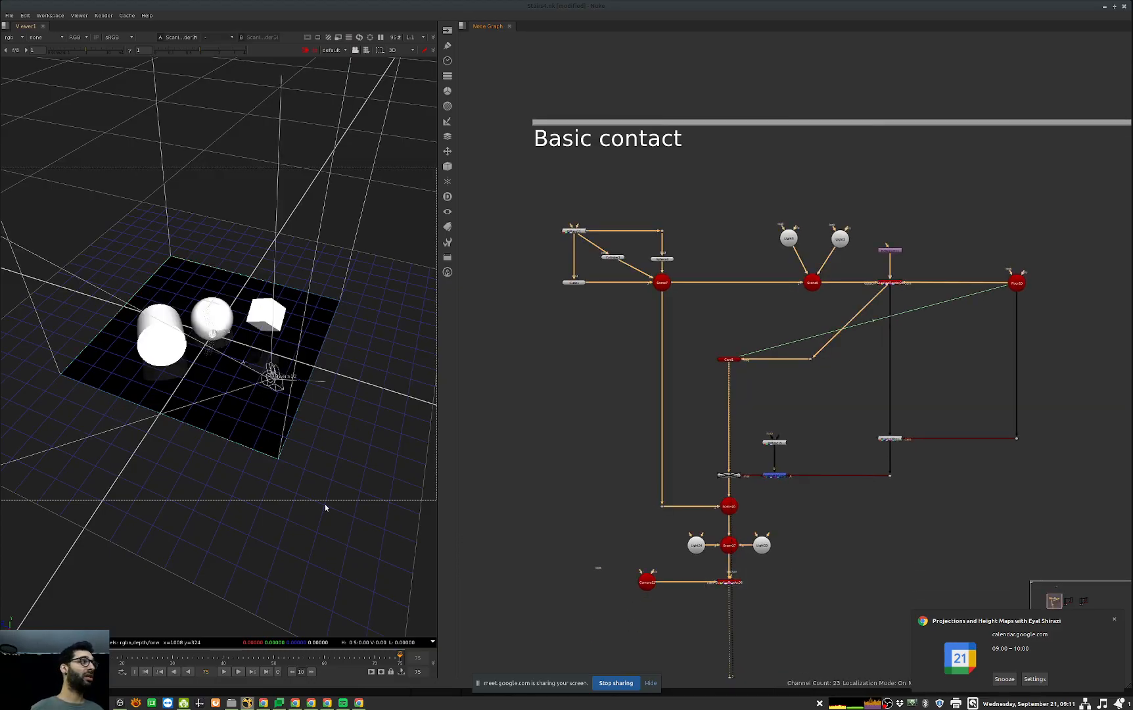
pyautogui.scroll(-2, 249, 435)
pyautogui.press('Tab')
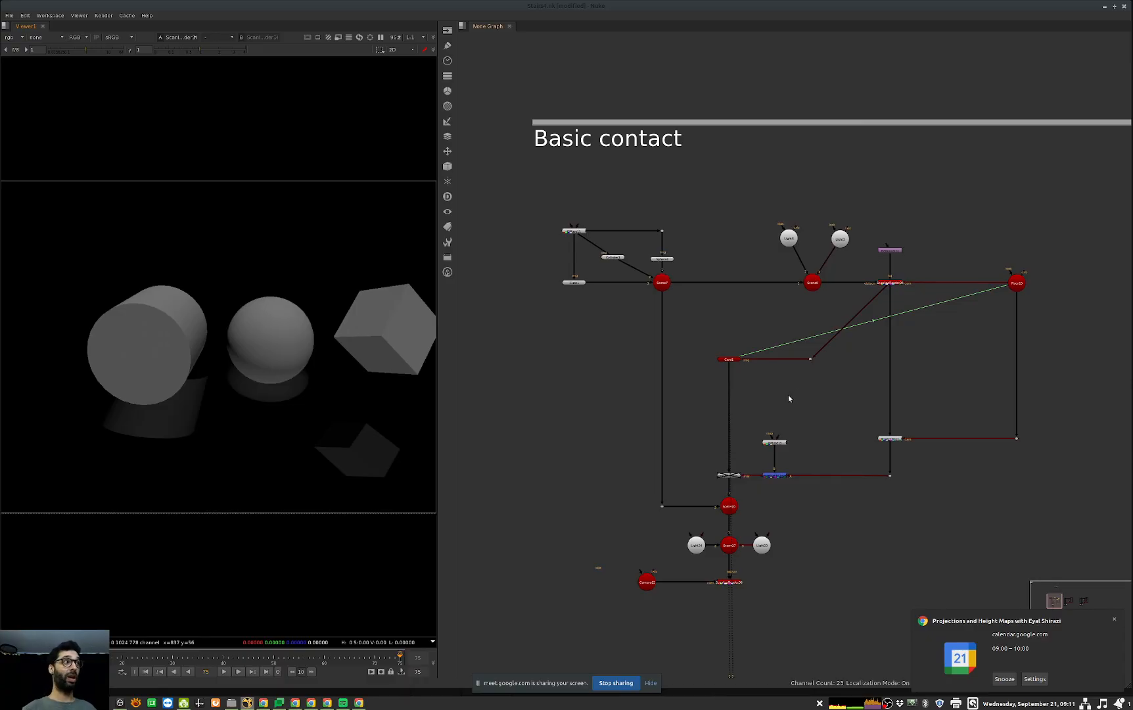
# Step: Remove the render connection from Card1's image input and move Card1 up between Scene7 and the lights
pyautogui.moveTo(782, 385); pyautogui.dragTo(830, 352)
pyautogui.press('Delete')
pyautogui.moveTo(853, 301); pyautogui.dragTo(807, 323)
pyautogui.moveTo(733, 360); pyautogui.dragTo(732, 257)
pyautogui.moveTo(952, 462); pyautogui.dragTo(949, 440, button='middle')
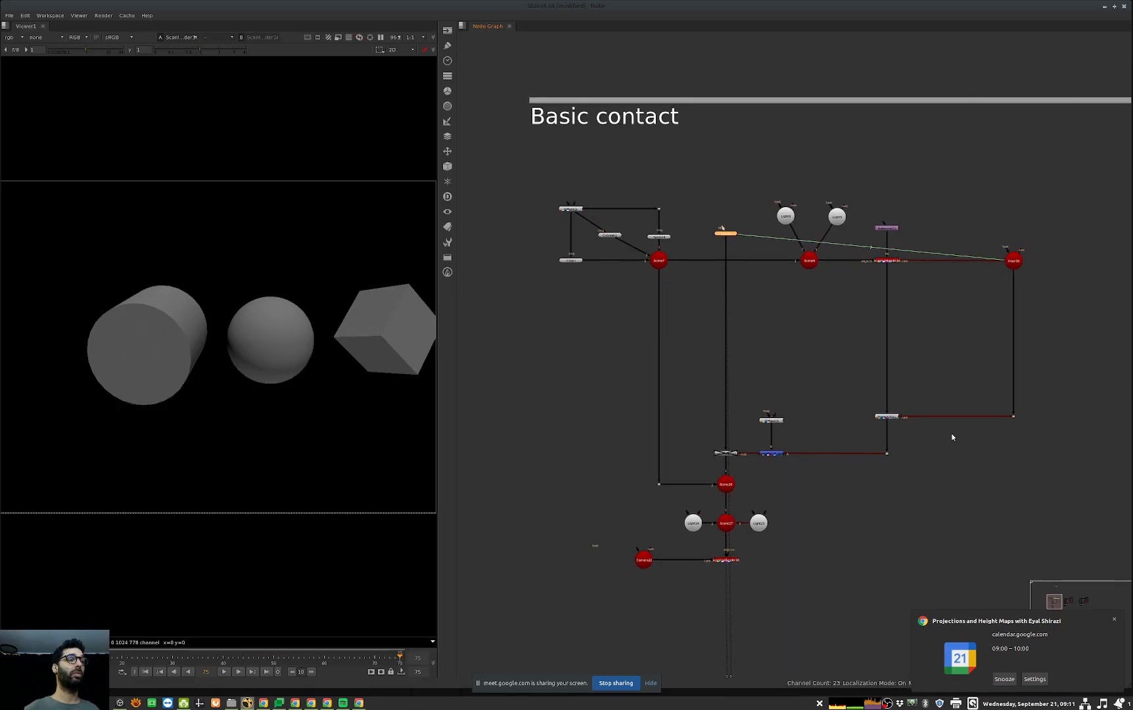
pyautogui.moveTo(923, 296); pyautogui.dragTo(892, 300, button='middle')
pyautogui.moveTo(1046, 223); pyautogui.dragTo(943, 308)
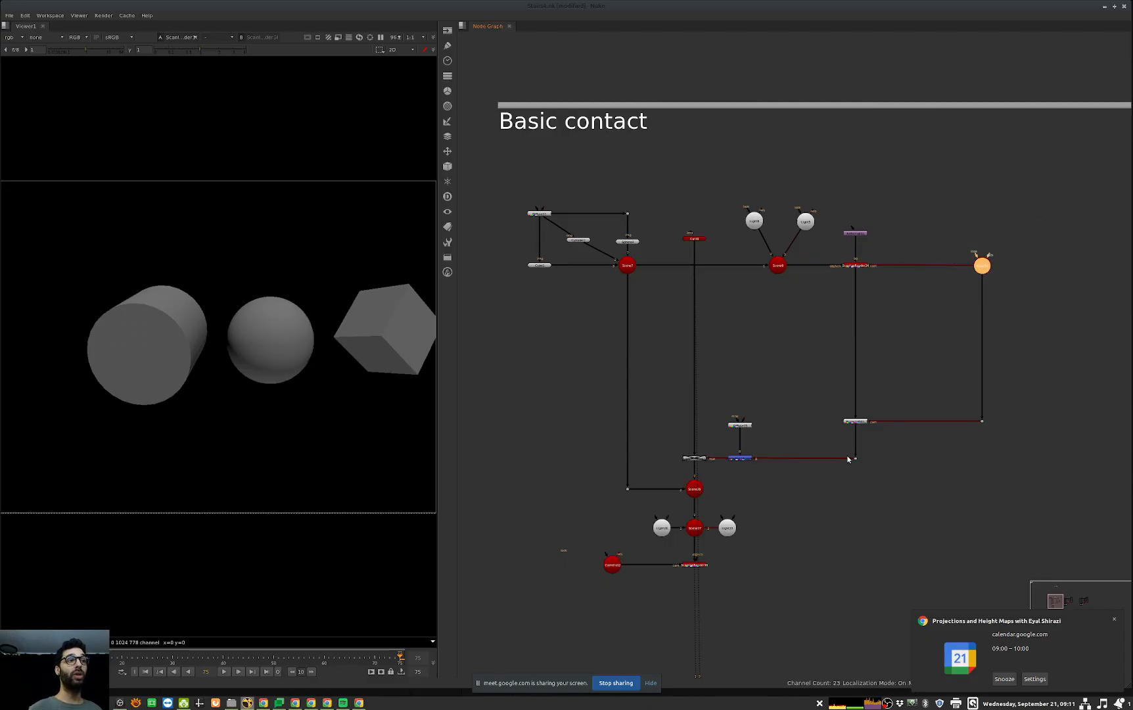
pyautogui.moveTo(822, 443); pyautogui.dragTo(859, 436, button='middle')
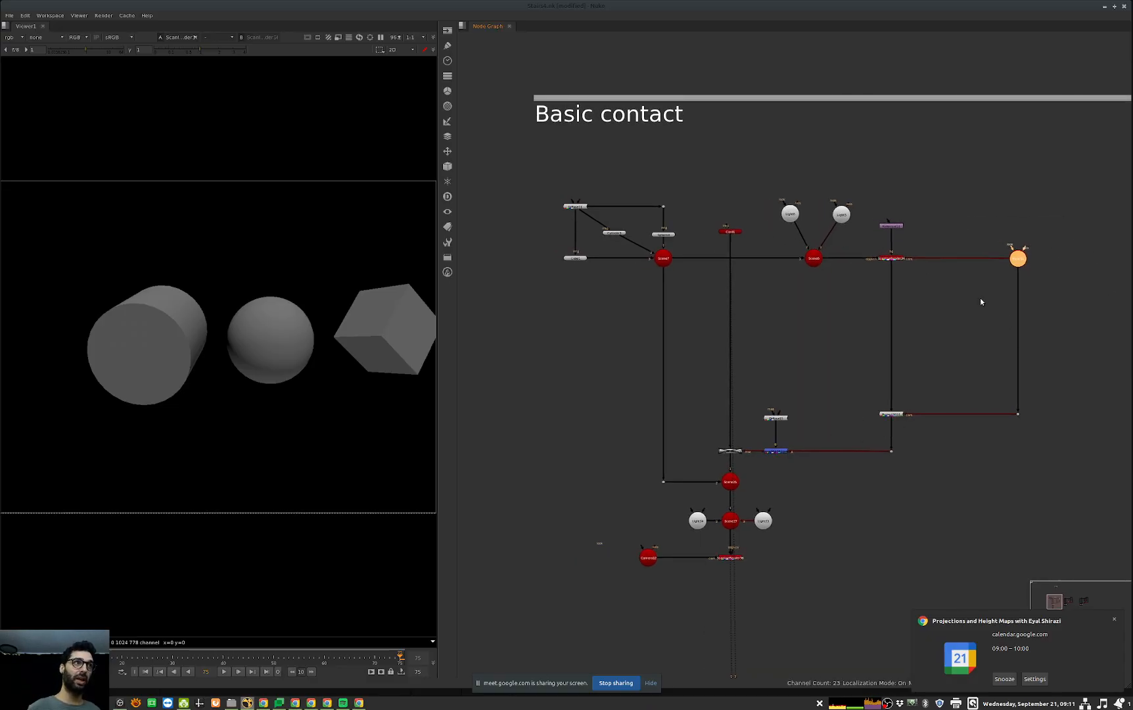
# Step: Enable the ApplyMaterial node between Card1 and Scene26
pyautogui.moveTo(734, 442); pyautogui.dragTo(747, 430, button='middle')
pyautogui.click(747, 431)
pyautogui.click(749, 438)
pyautogui.press('d')
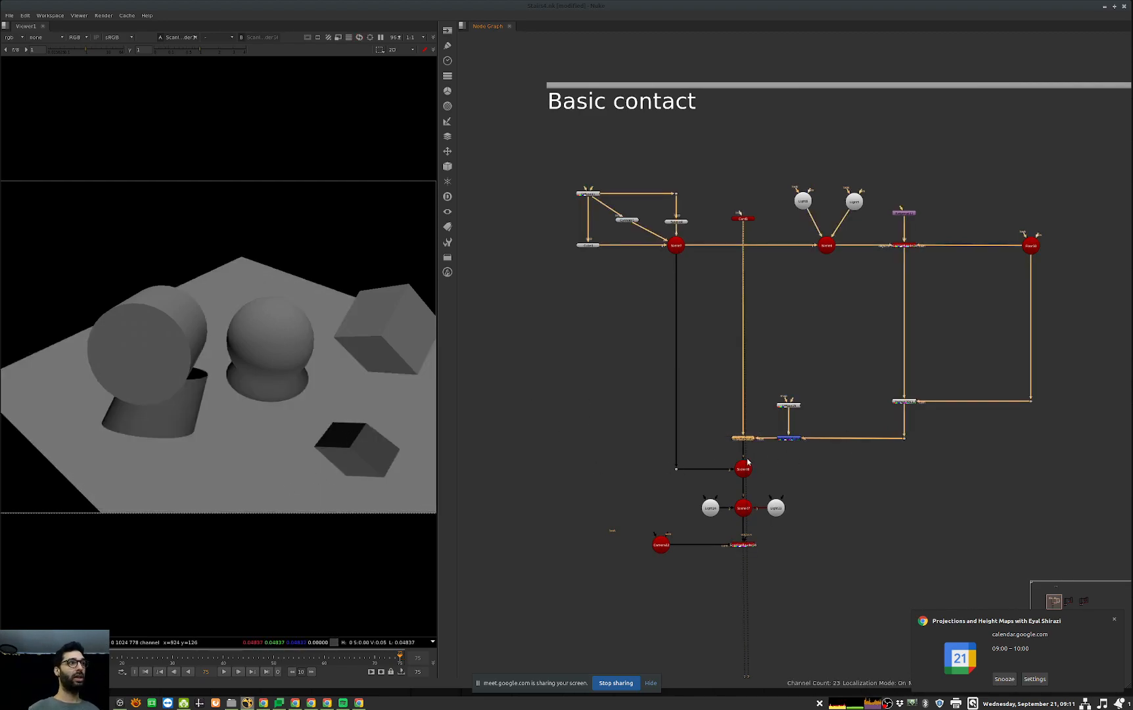
# Step: Inspect the settings of the MergeMat that combines the Diffuse and Project3D materials, then close them
pyautogui.scroll(5, 771, 461)
pyautogui.moveTo(832, 435); pyautogui.dragTo(745, 500)
pyautogui.press('Return')
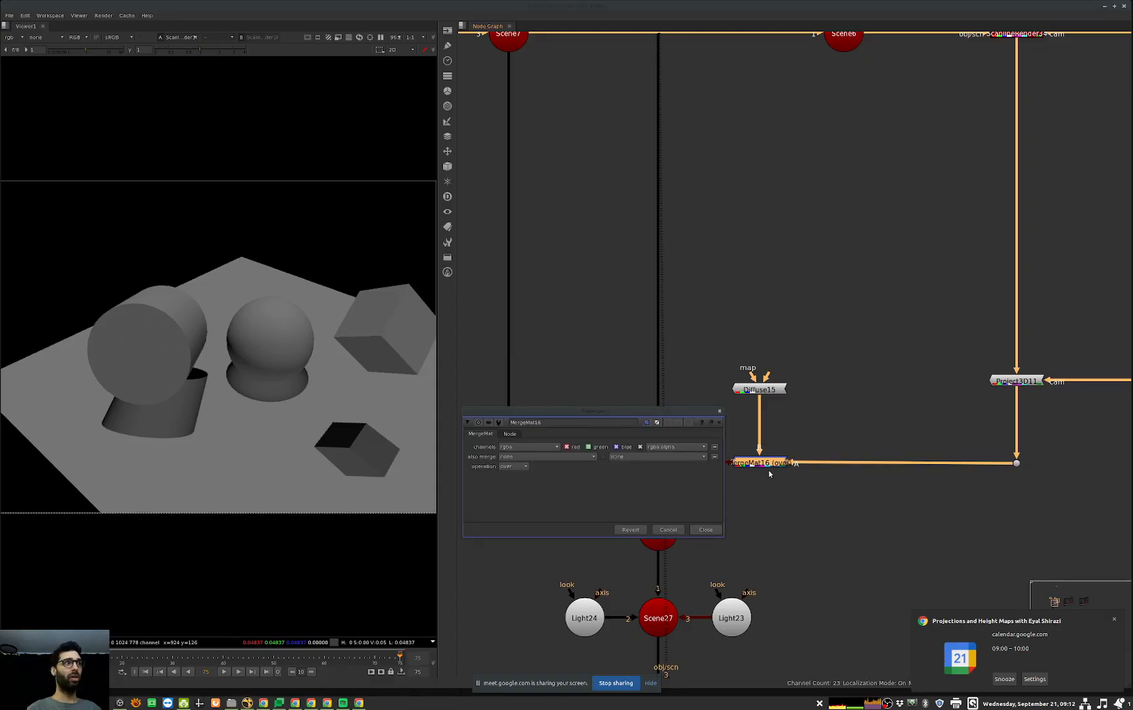
pyautogui.moveTo(690, 417); pyautogui.dragTo(686, 351)
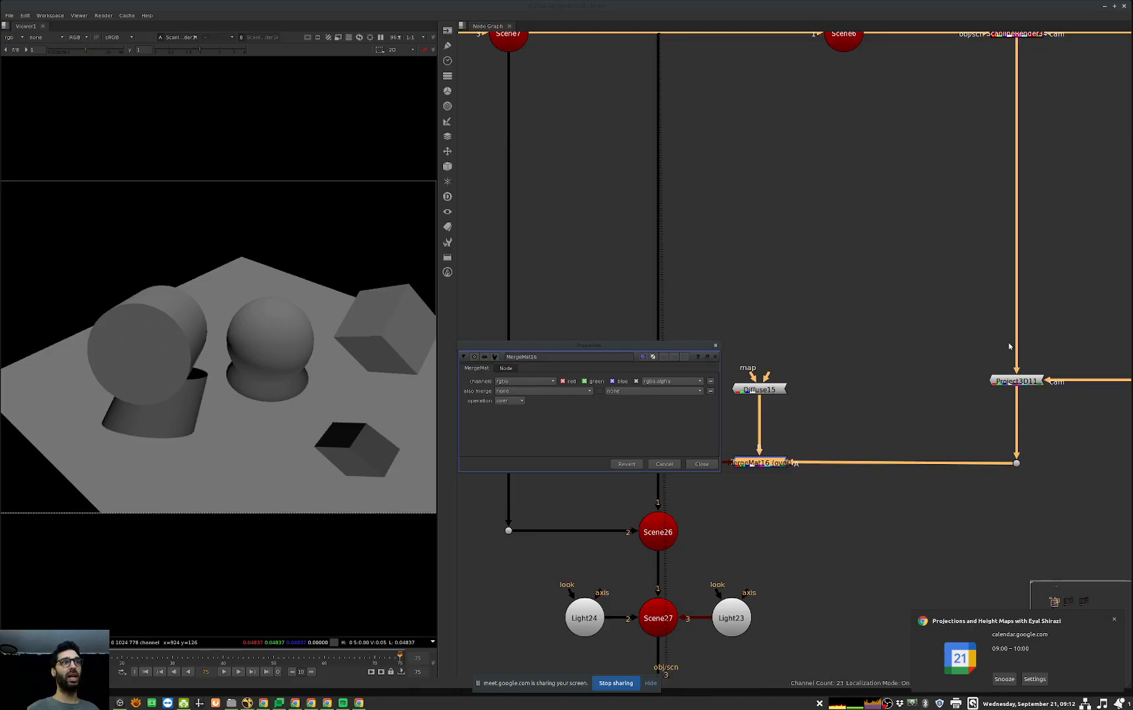
pyautogui.click(704, 465)
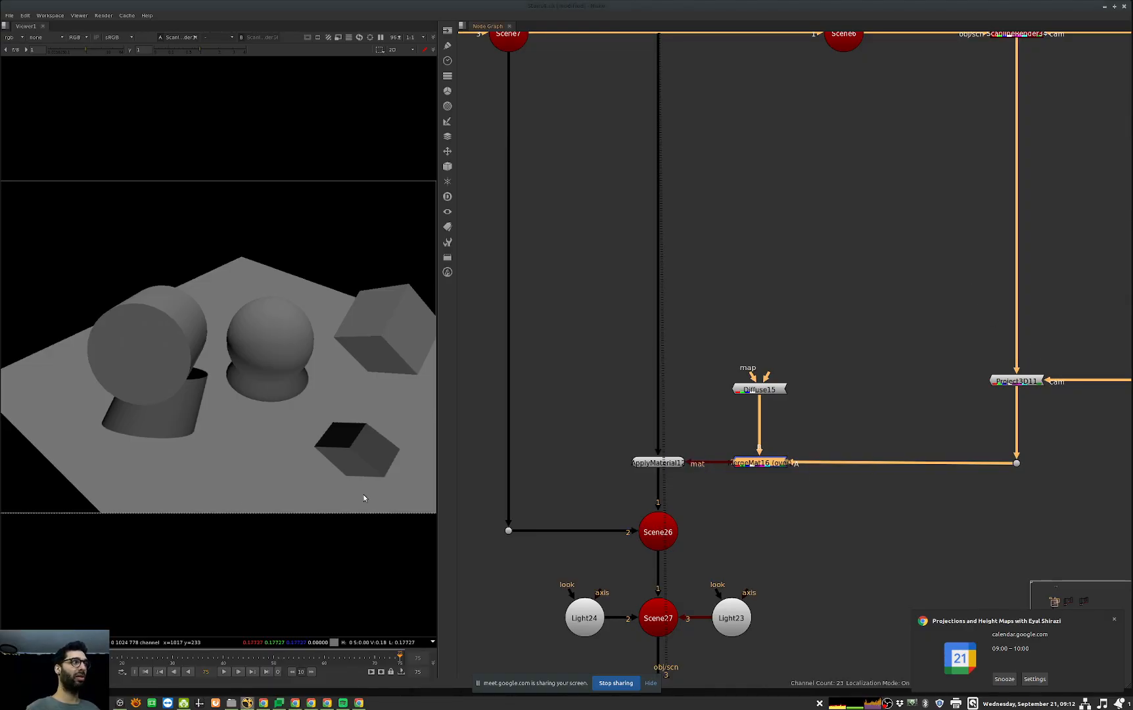
# Step: Disable Scene7, the scene node that gathers the cube, cylinder and sphere
pyautogui.scroll(-3, 745, 445)
pyautogui.scroll(1, 756, 447)
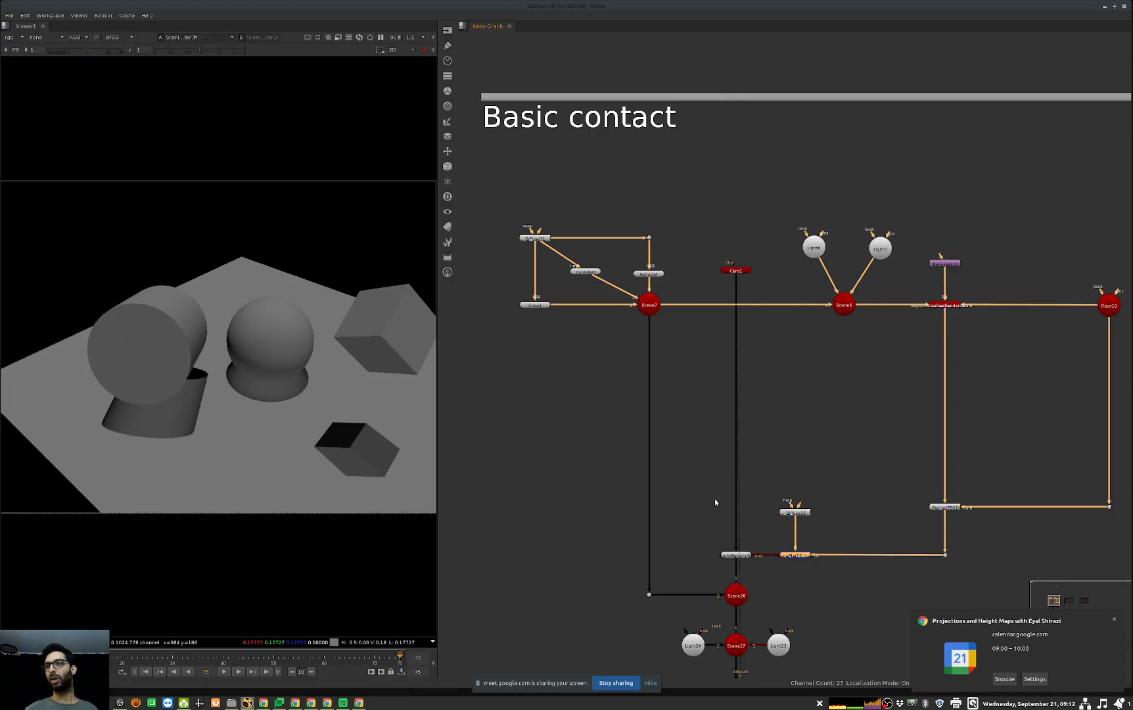
pyautogui.moveTo(887, 378); pyautogui.dragTo(811, 394, button='middle')
pyautogui.moveTo(705, 409); pyautogui.dragTo(847, 419, button='middle')
pyautogui.moveTo(759, 311); pyautogui.dragTo(672, 386)
pyautogui.press('d')
pyautogui.moveTo(743, 414); pyautogui.dragTo(705, 408, button='middle')
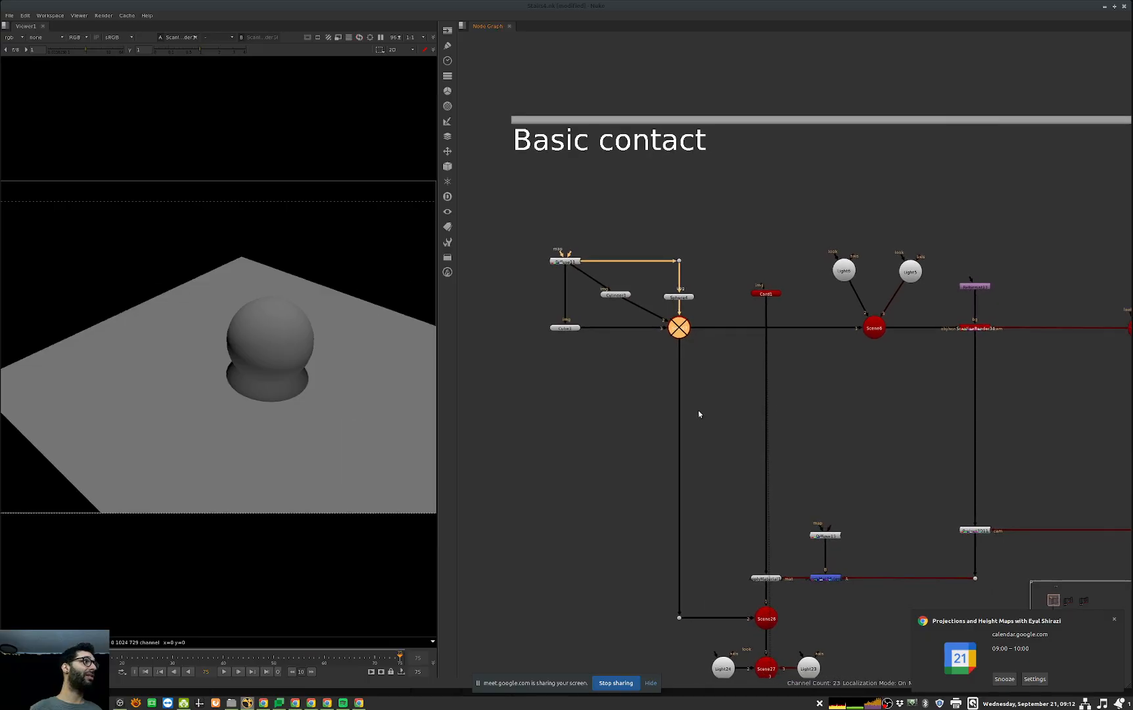
# Step: Add a Shuffle node and insert it between the floor camera's ScanlineRender and the Project3D node
pyautogui.moveTo(900, 411); pyautogui.dragTo(843, 340, button='middle')
pyautogui.click(858, 389)
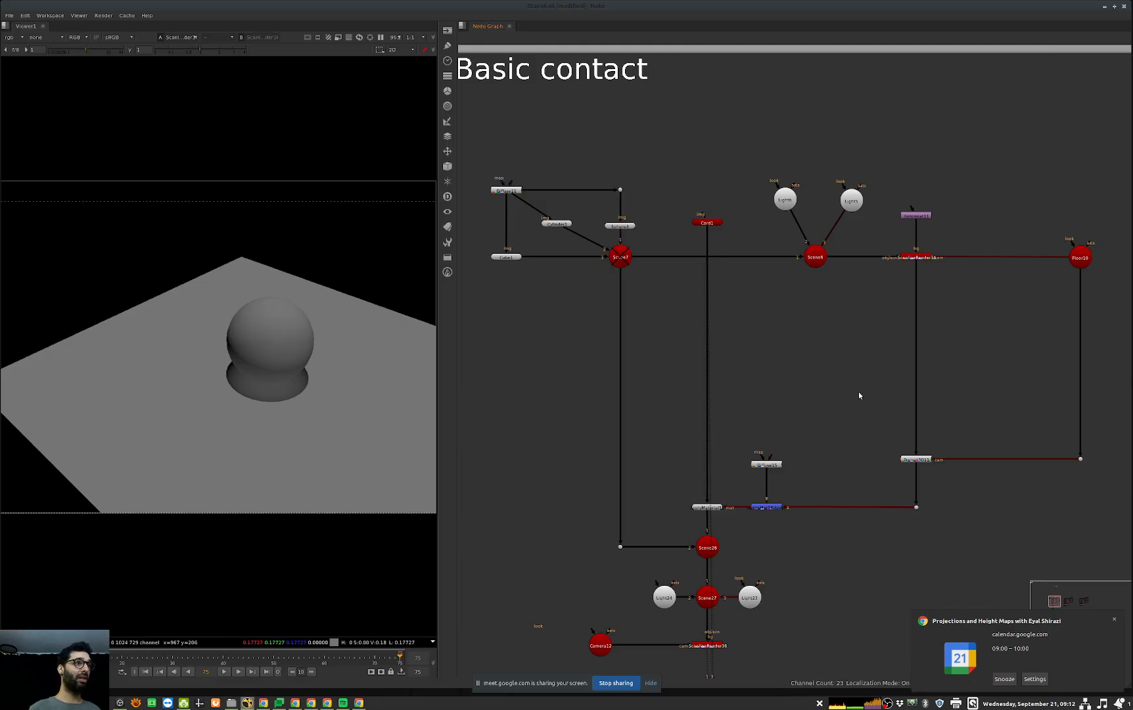
pyautogui.moveTo(911, 392); pyautogui.dragTo(514, 433, button='middle')
pyautogui.scroll(-3, 856, 381)
pyautogui.moveTo(619, 402); pyautogui.dragTo(775, 381, button='middle')
pyautogui.scroll(3, 776, 382)
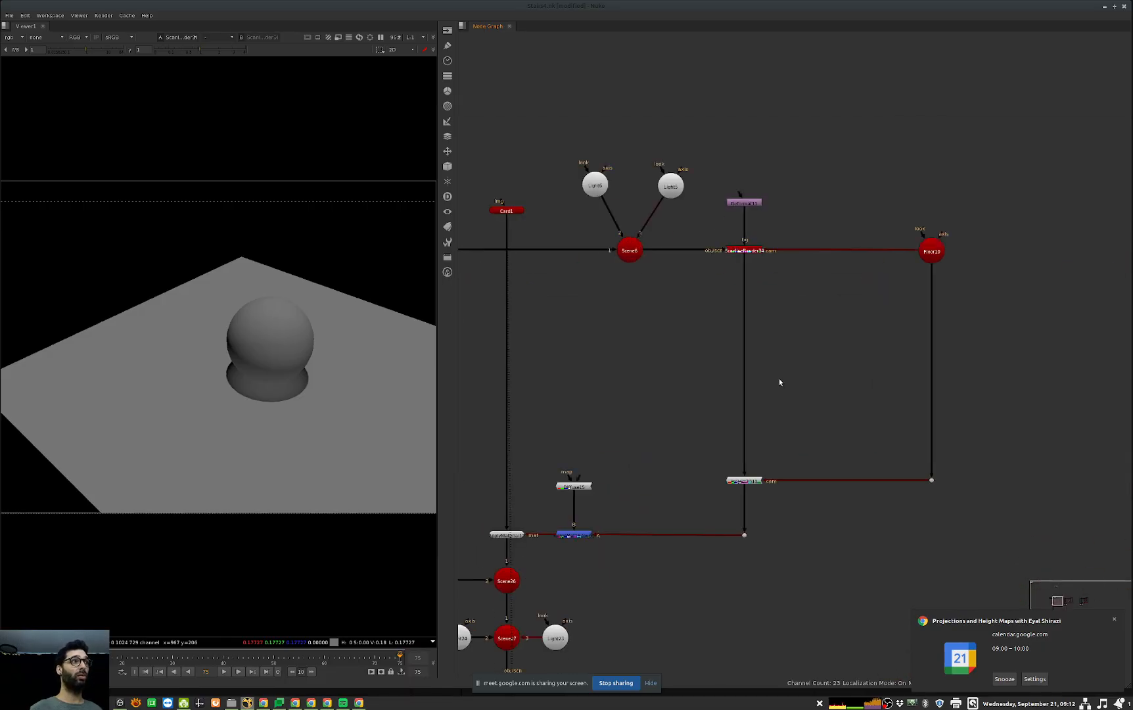
pyautogui.press('Tab')
pyautogui.write('shu')
pyautogui.press('Down')
pyautogui.press('Return')
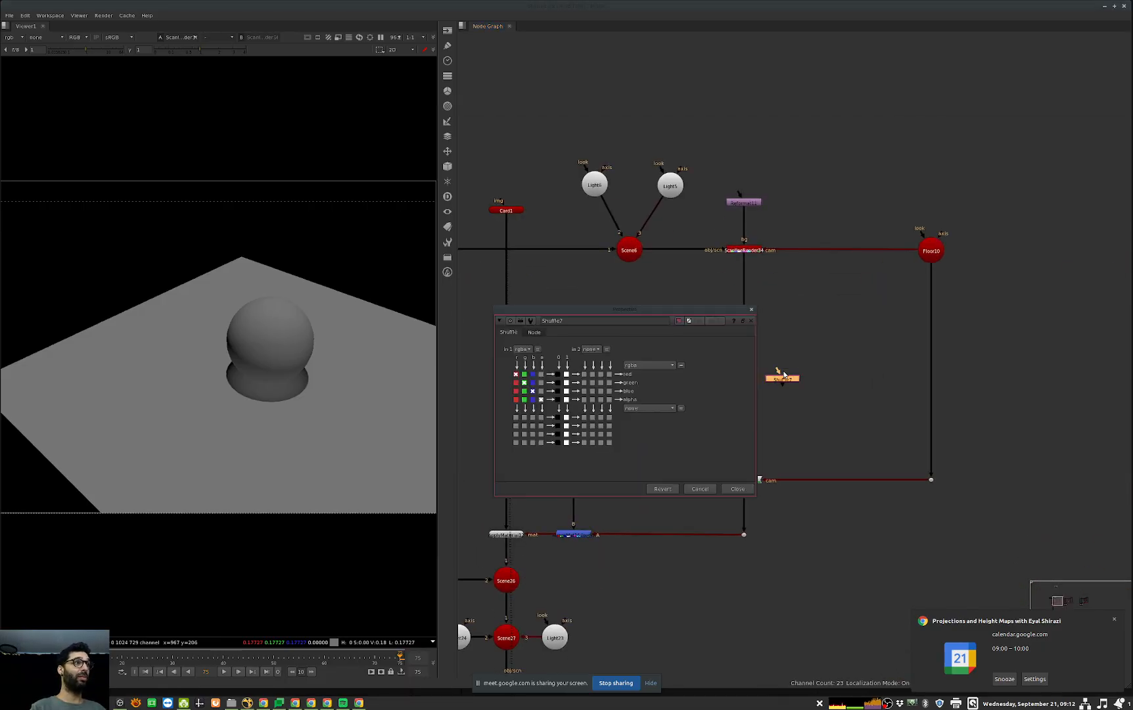
pyautogui.moveTo(954, 391); pyautogui.dragTo(1005, 386, button='middle')
pyautogui.moveTo(834, 372); pyautogui.dragTo(797, 371)
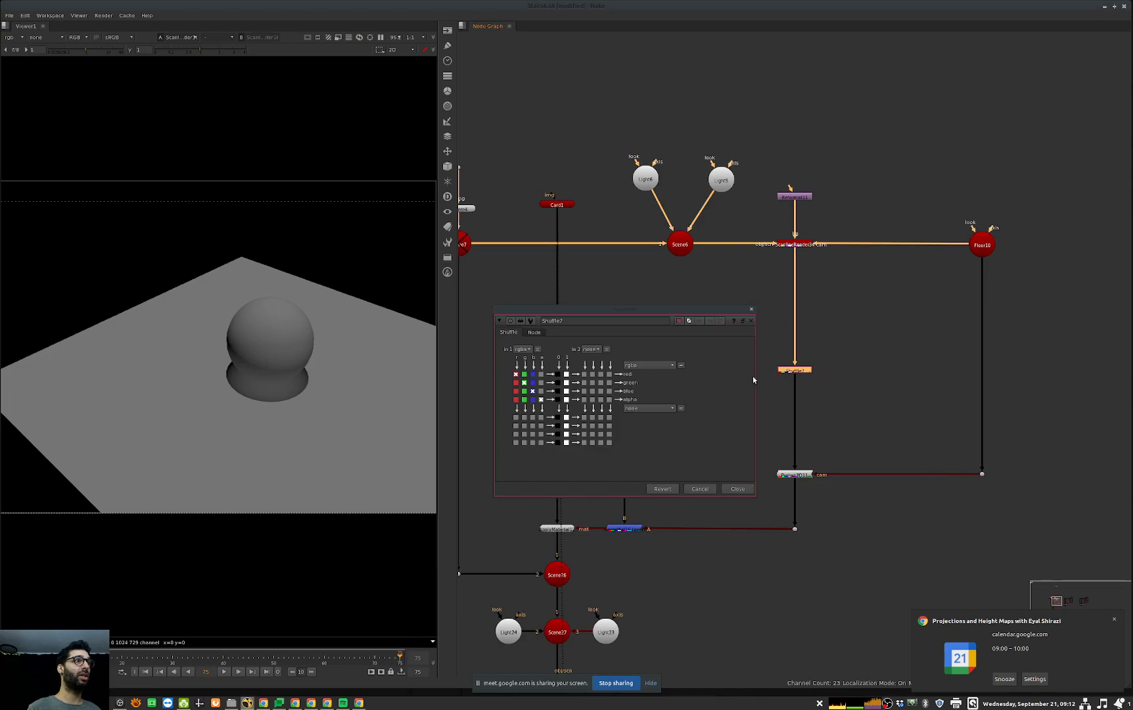
# Step: Set the Shuffle's red, green and blue outputs to black, keeping alpha, and close its properties
pyautogui.click(558, 375)
pyautogui.click(558, 383)
pyautogui.click(558, 392)
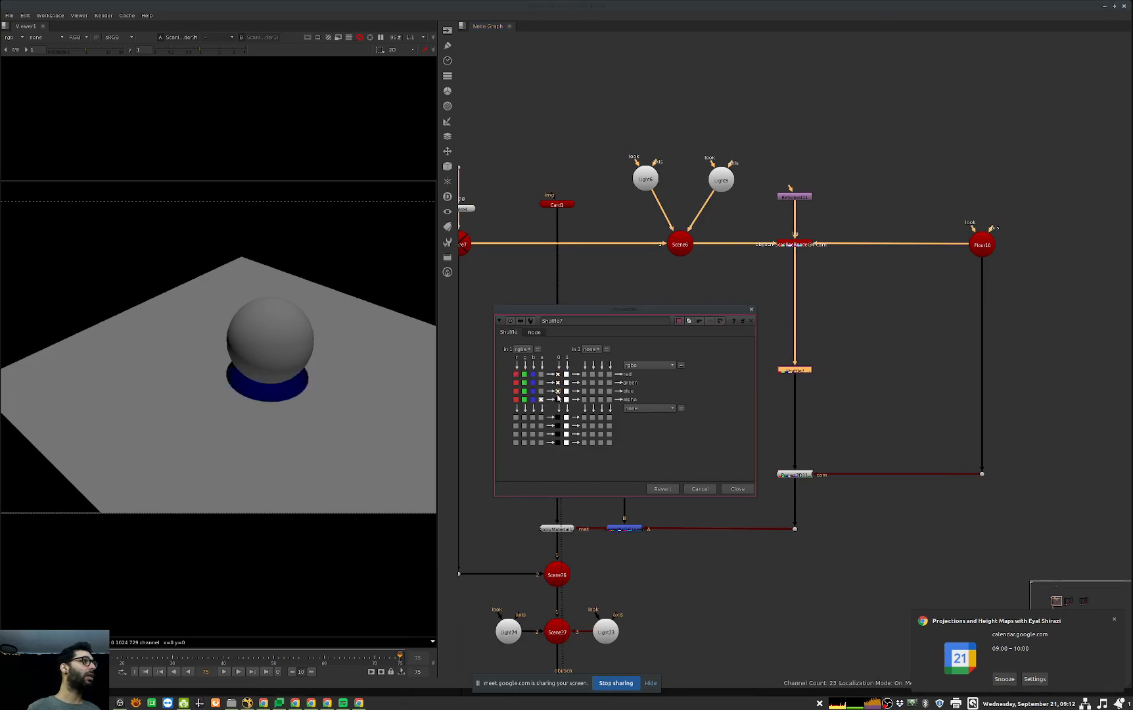
pyautogui.click(738, 491)
# Step: Test the contact shadow by moving the sphere in the render view, undo the move and close the sphere's properties
pyautogui.moveTo(624, 533); pyautogui.dragTo(731, 504, button='middle')
pyautogui.moveTo(783, 437); pyautogui.dragTo(830, 494, button='middle')
pyautogui.doubleClick(611, 238)
pyautogui.moveTo(266, 372); pyautogui.dragTo(195, 376)
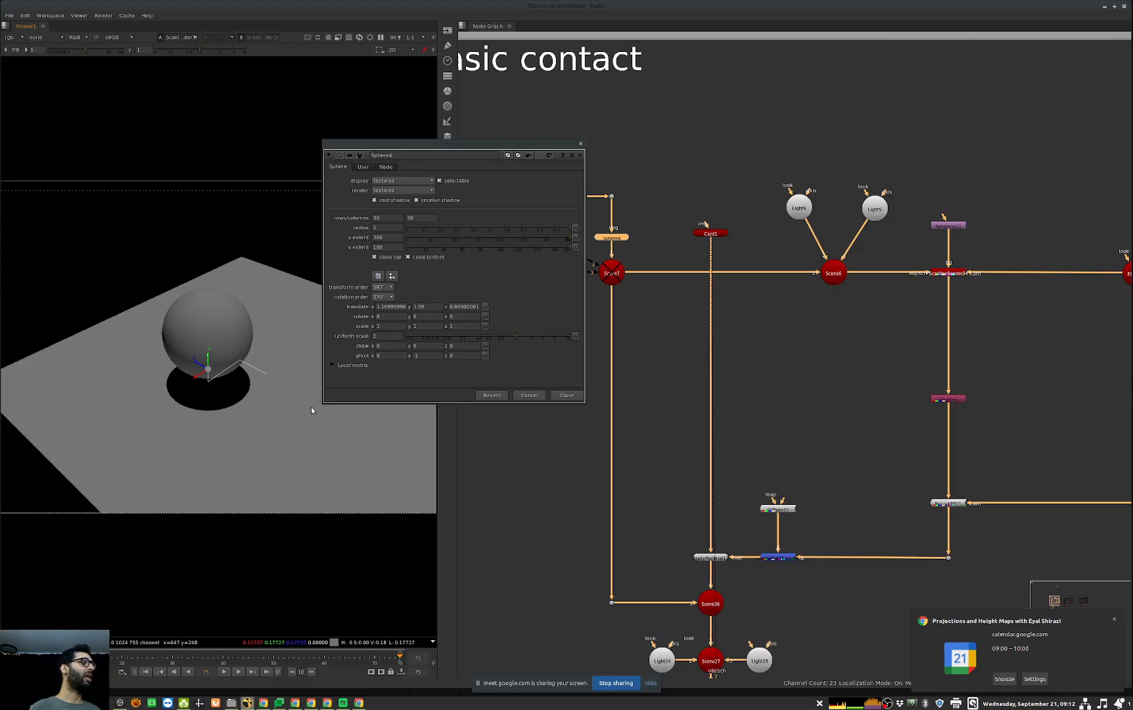
pyautogui.hotkey('ctrl', 'z')
pyautogui.hotkey('ctrl', 'z')
pyautogui.click(575, 396)
# Step: Examine the final render branch of Basic contact and the neighbouring node setup with its own floor camera render
pyautogui.moveTo(782, 417); pyautogui.dragTo(762, 245, button='middle')
pyautogui.moveTo(786, 519); pyautogui.dragTo(635, 603)
pyautogui.click(644, 596)
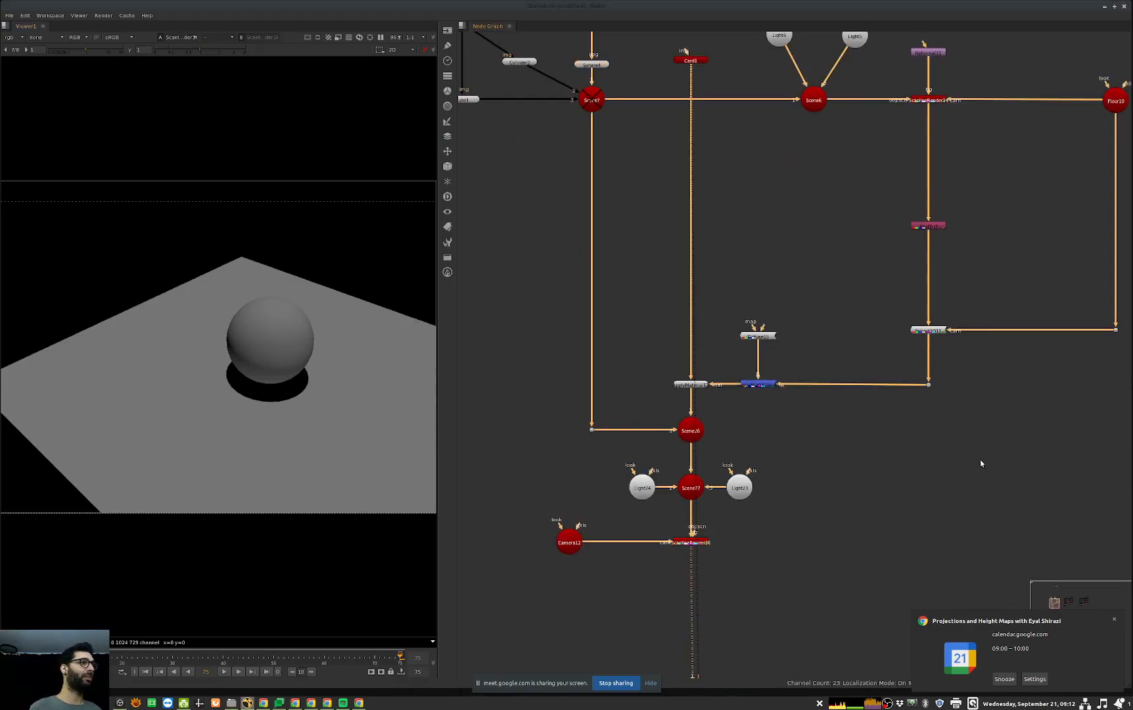
pyautogui.scroll(-3, 920, 453)
pyautogui.moveTo(1078, 452); pyautogui.dragTo(789, 486, button='middle')
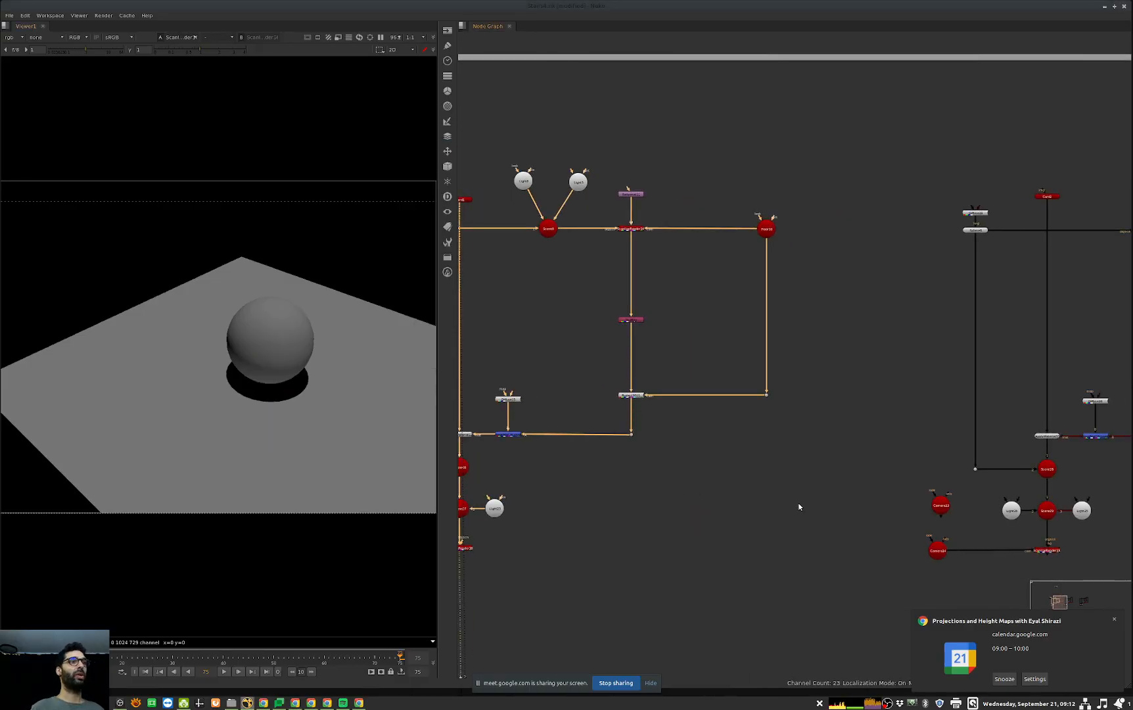
pyautogui.moveTo(916, 451); pyautogui.dragTo(691, 470, button='middle')
pyautogui.moveTo(942, 442); pyautogui.dragTo(726, 454, button='middle')
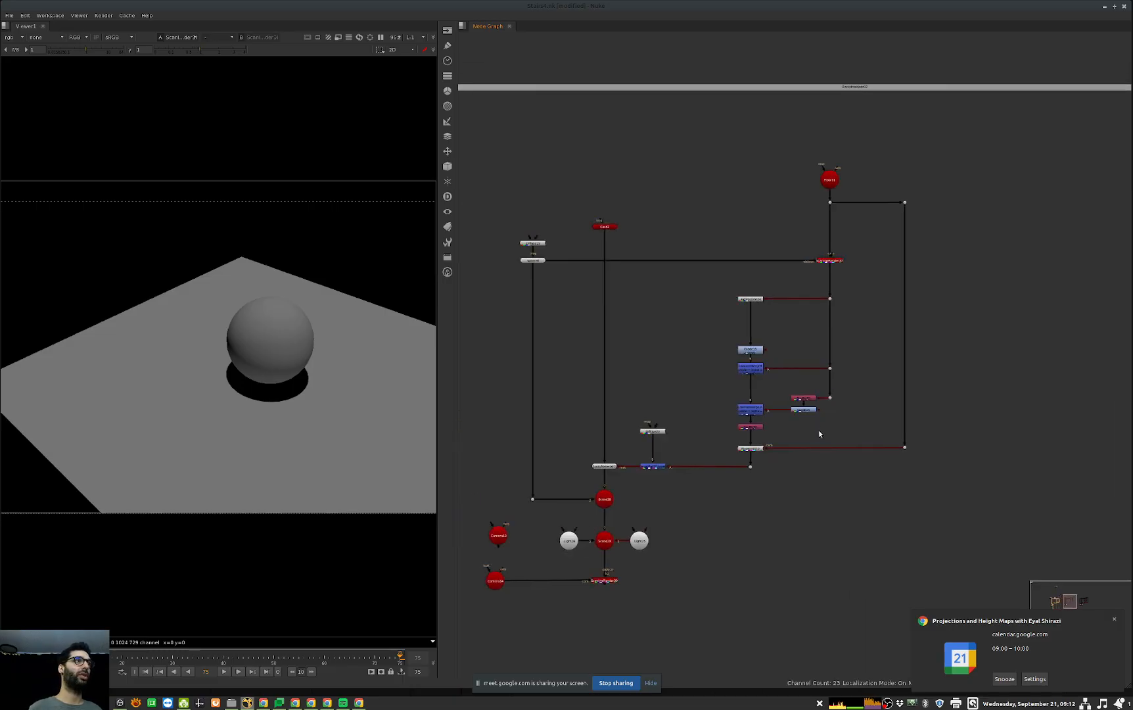
pyautogui.click(838, 261)
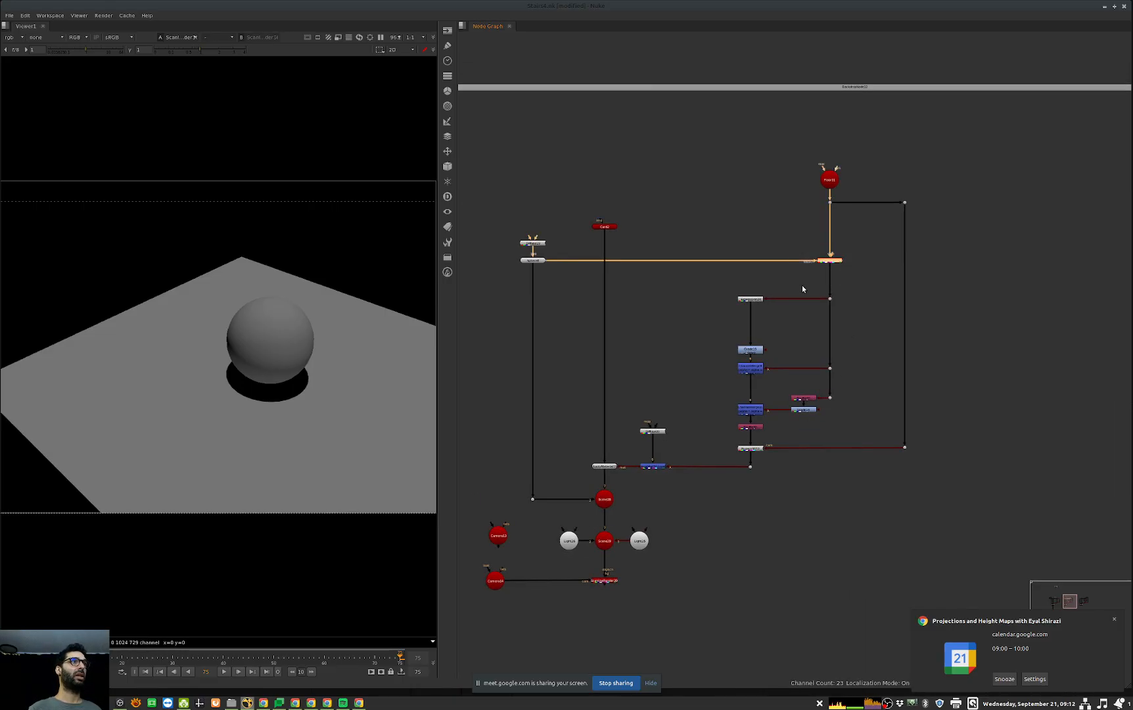
pyautogui.moveTo(650, 335); pyautogui.dragTo(687, 334, button='middle')
pyautogui.moveTo(968, 328); pyautogui.dragTo(1125, 315, button='middle')
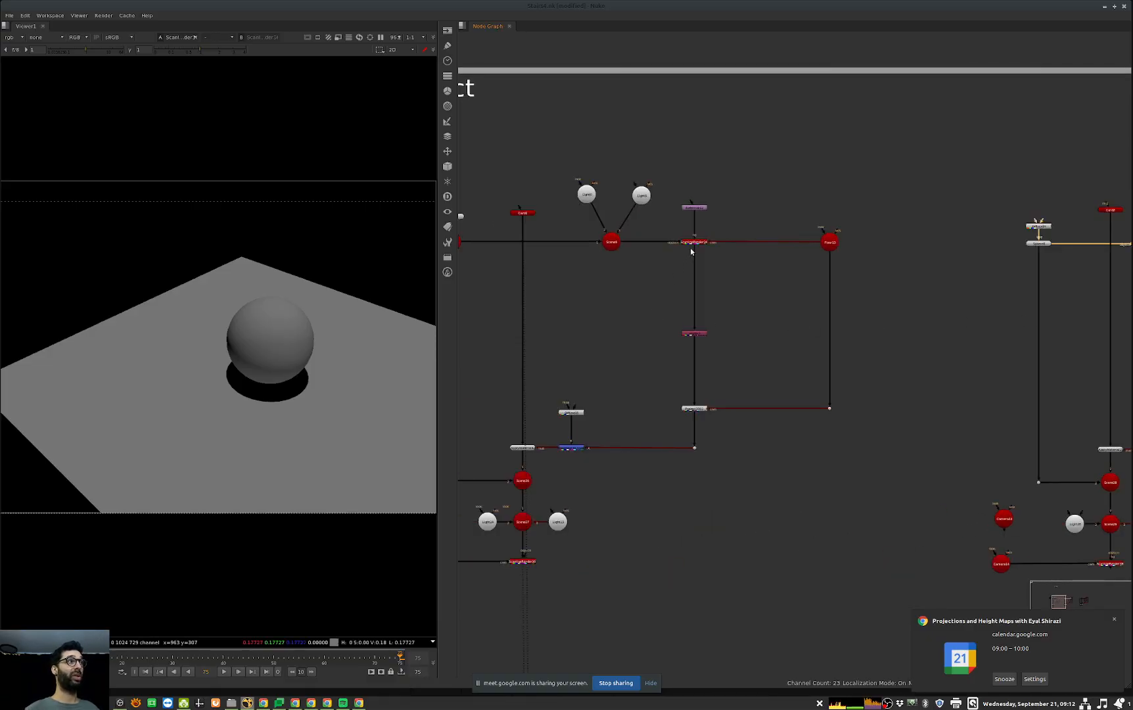
# Step: View the alpha channel of the Basic contact floor render, followed by the Shuffle's output
pyautogui.click(692, 243)
pyautogui.press('1')
pyautogui.press('a')
pyautogui.click(695, 333)
pyautogui.press('1')
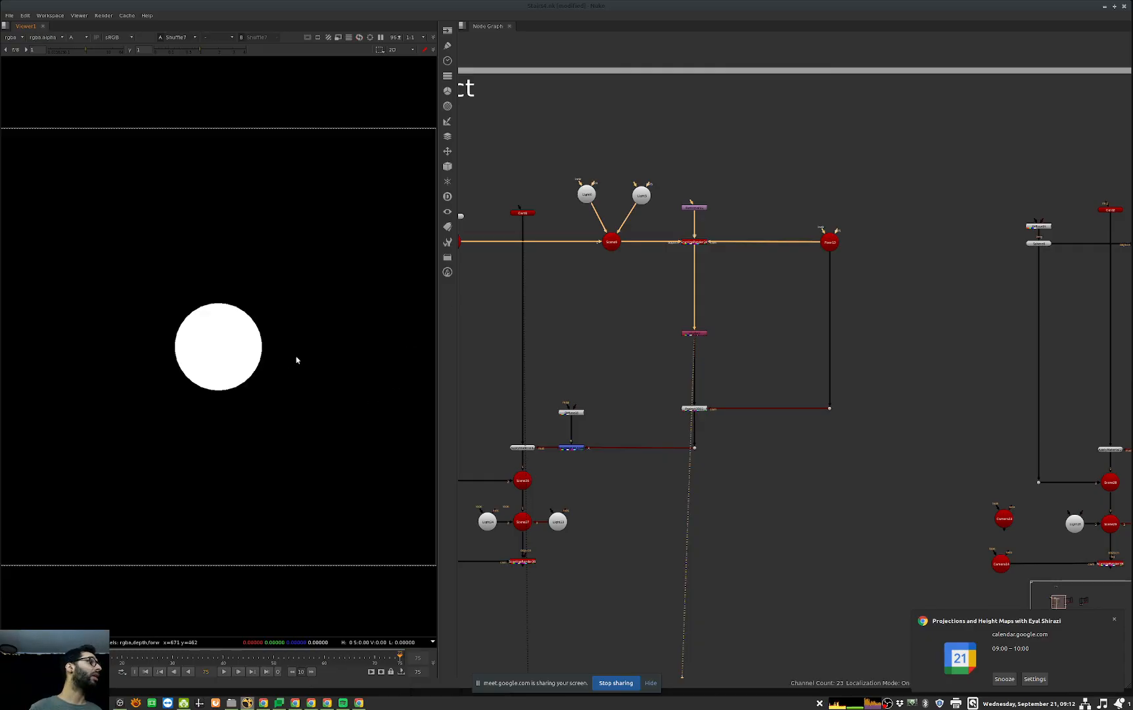
# Step: View the output of the Expression node in the neighbouring floor camera setup and inspect its depth.Z formula, then close its properties
pyautogui.press('a')
pyautogui.press('a')
pyautogui.moveTo(1104, 296); pyautogui.dragTo(519, 324, button='middle')
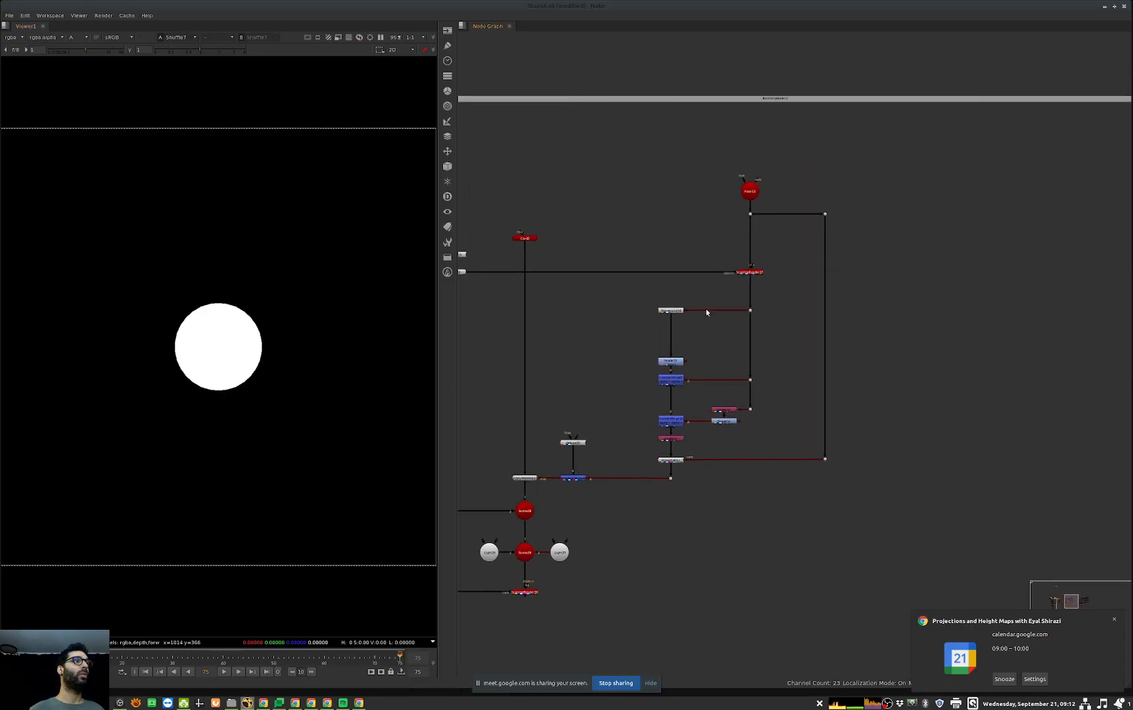
pyautogui.click(670, 310)
pyautogui.press('1')
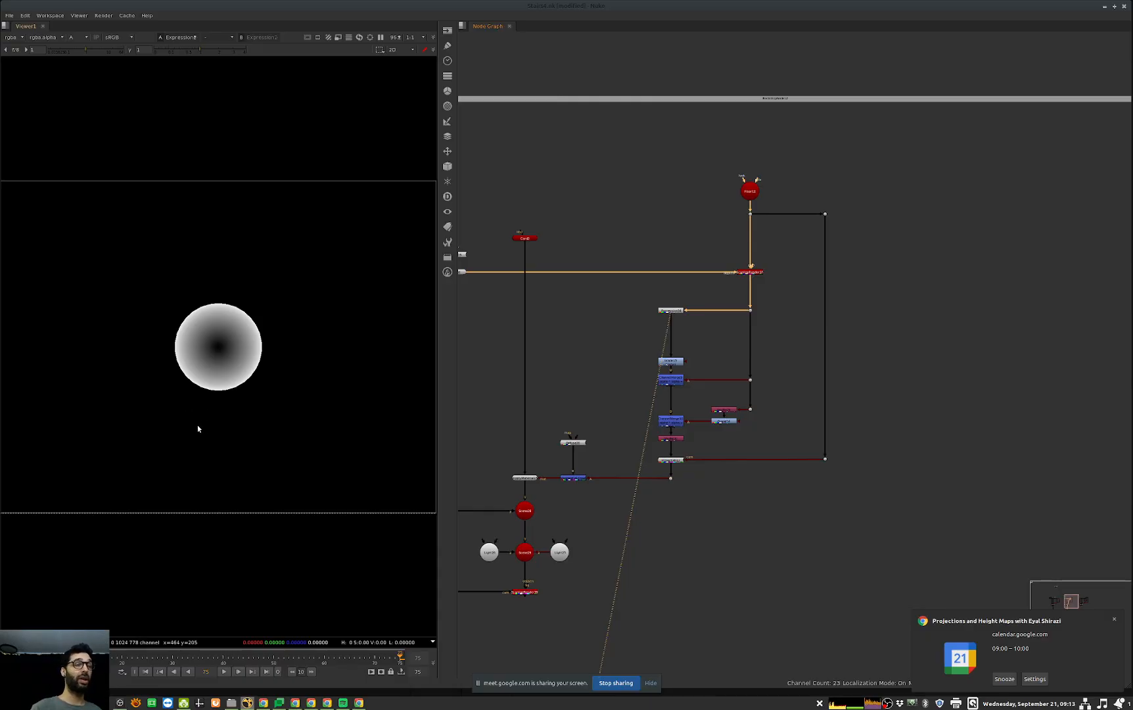
pyautogui.doubleClick(670, 309)
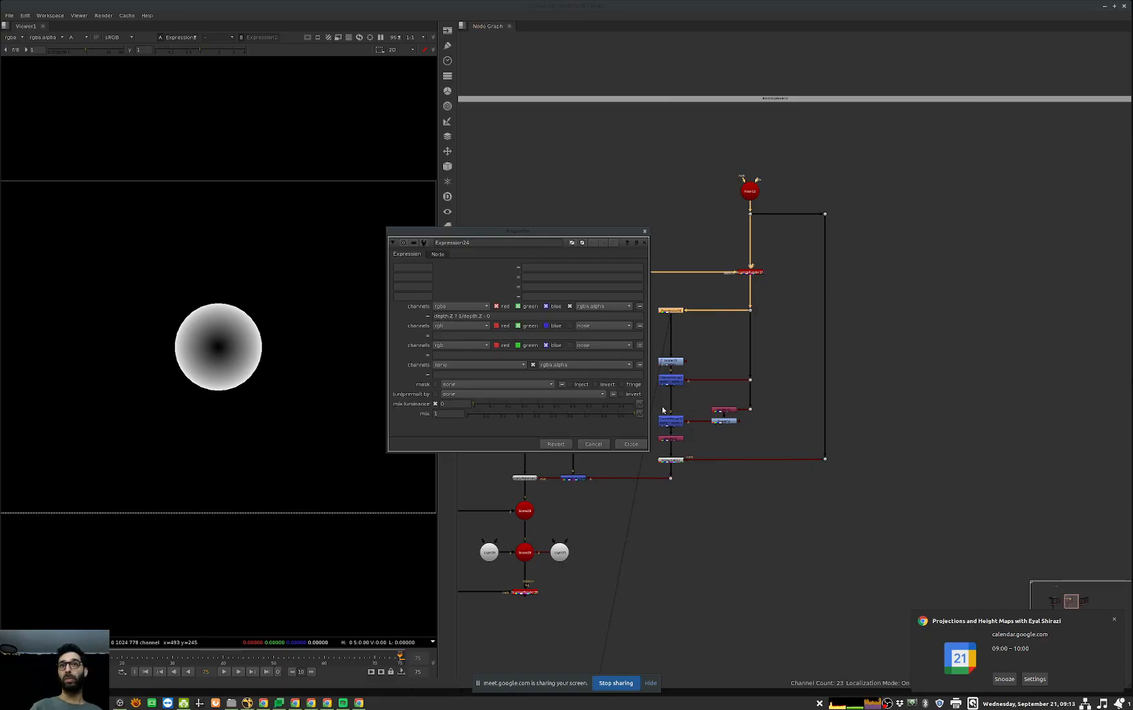
pyautogui.click(640, 449)
pyautogui.moveTo(693, 427); pyautogui.dragTo(770, 417, button='middle')
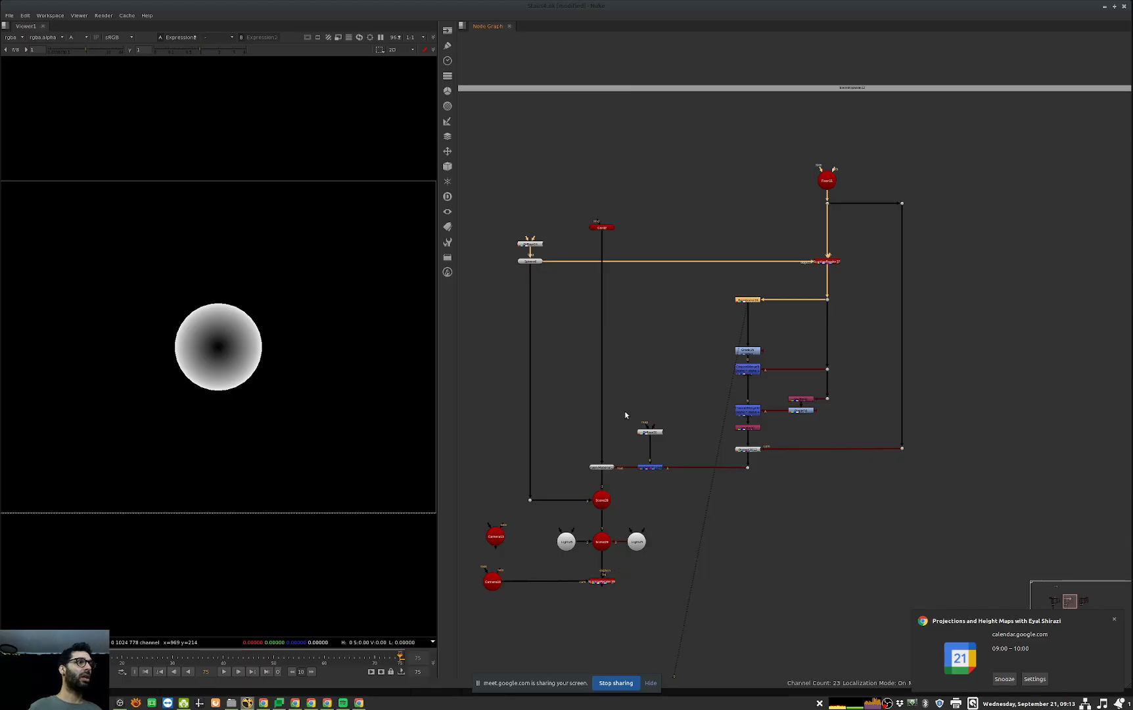
# Step: Disable the Grade below the Expression and the lower ChannelMerge, and view the setup's final render in RGB
pyautogui.scroll(3, 747, 387)
pyautogui.moveTo(801, 344)
pyautogui.mouseDown()
pyautogui.moveTo(739, 371)
pyautogui.moveTo(731, 424)
pyautogui.mouseUp()
pyautogui.press('d')
pyautogui.press('d')
pyautogui.click(706, 389)
pyautogui.hotkey('ctrl', 'z')
pyautogui.hotkey('ctrl', 'z')
pyautogui.hotkey('ctrl', 'z')
pyautogui.moveTo(587, 618); pyautogui.dragTo(683, 546, button='middle')
pyautogui.moveTo(728, 552); pyautogui.dragTo(592, 619)
pyautogui.press('1')
pyautogui.press('a')
pyautogui.moveTo(497, 395); pyautogui.dragTo(484, 423, button='middle')
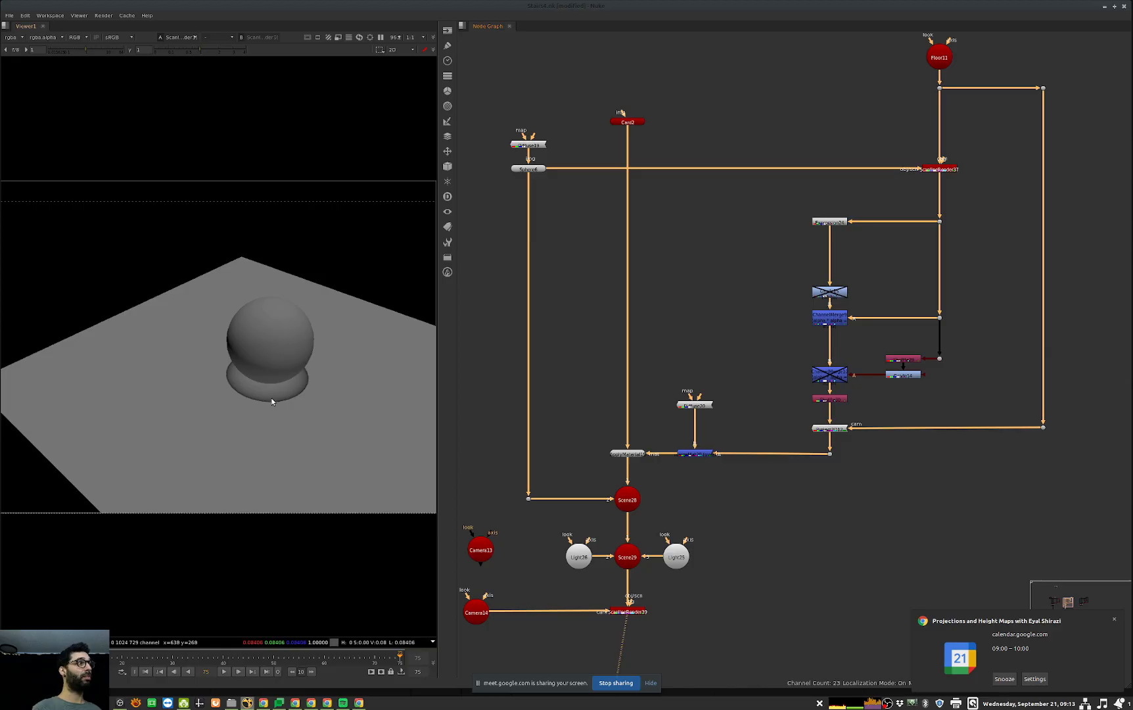
# Step: Disable Scene28 to isolate the projected shadow, and re-enable Grade15 with its properties open
pyautogui.click(627, 499)
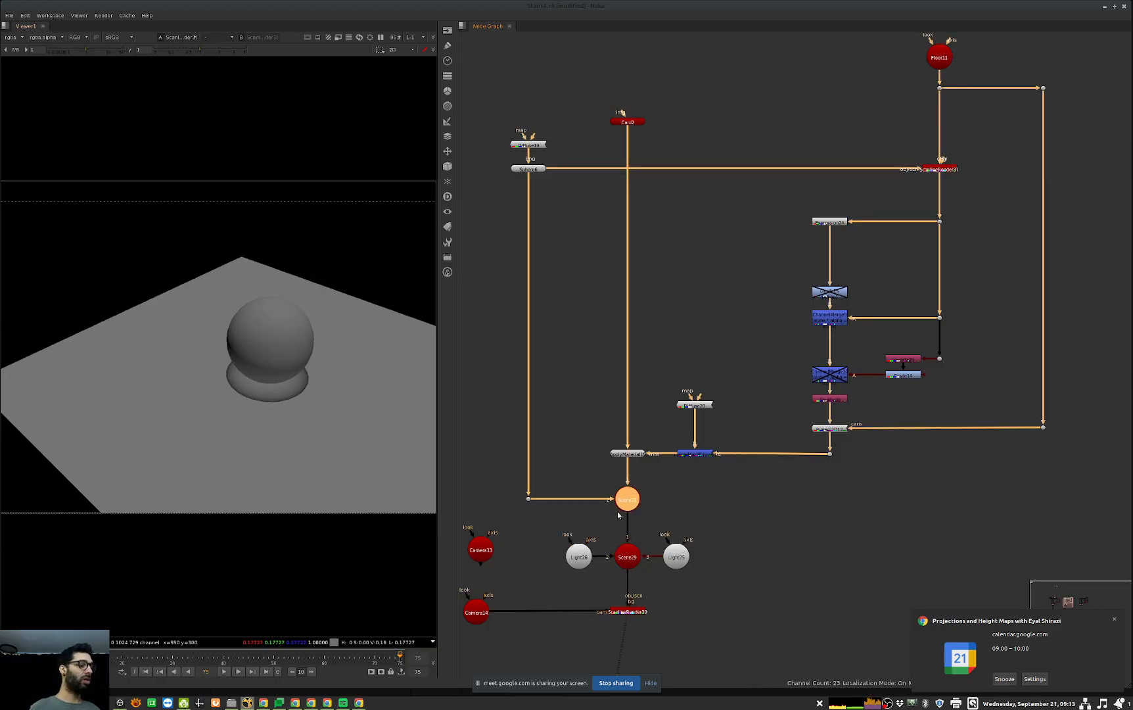
pyautogui.press('d')
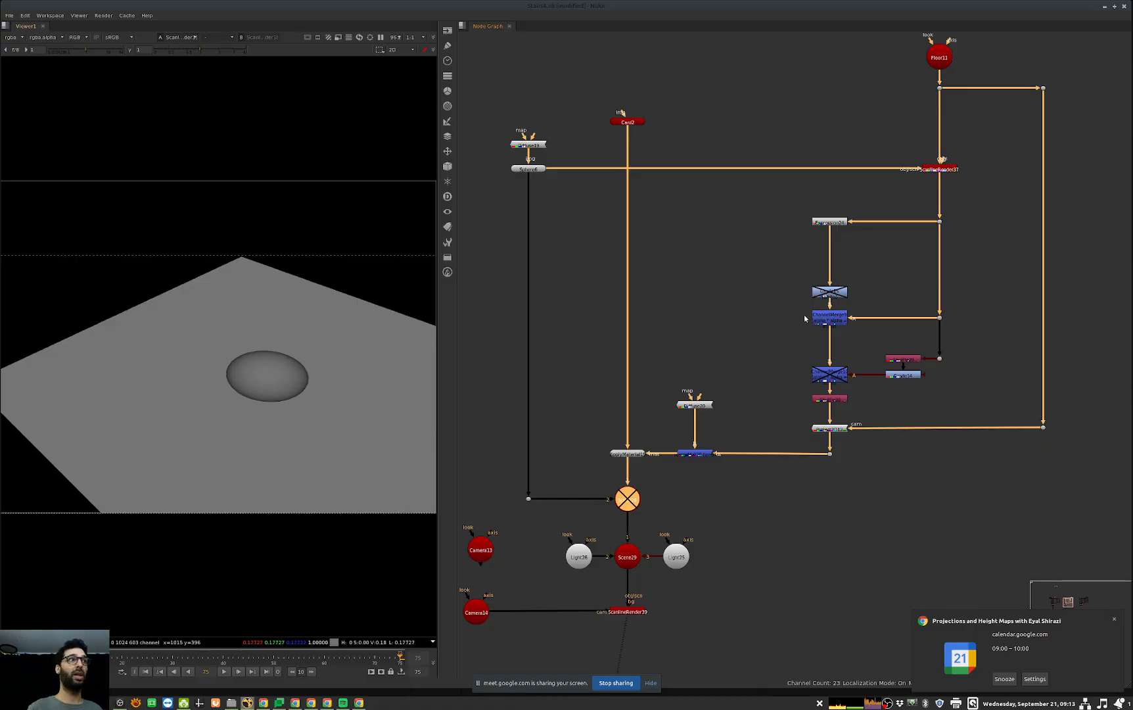
pyautogui.click(835, 293)
pyautogui.press('d')
pyautogui.press('Return')
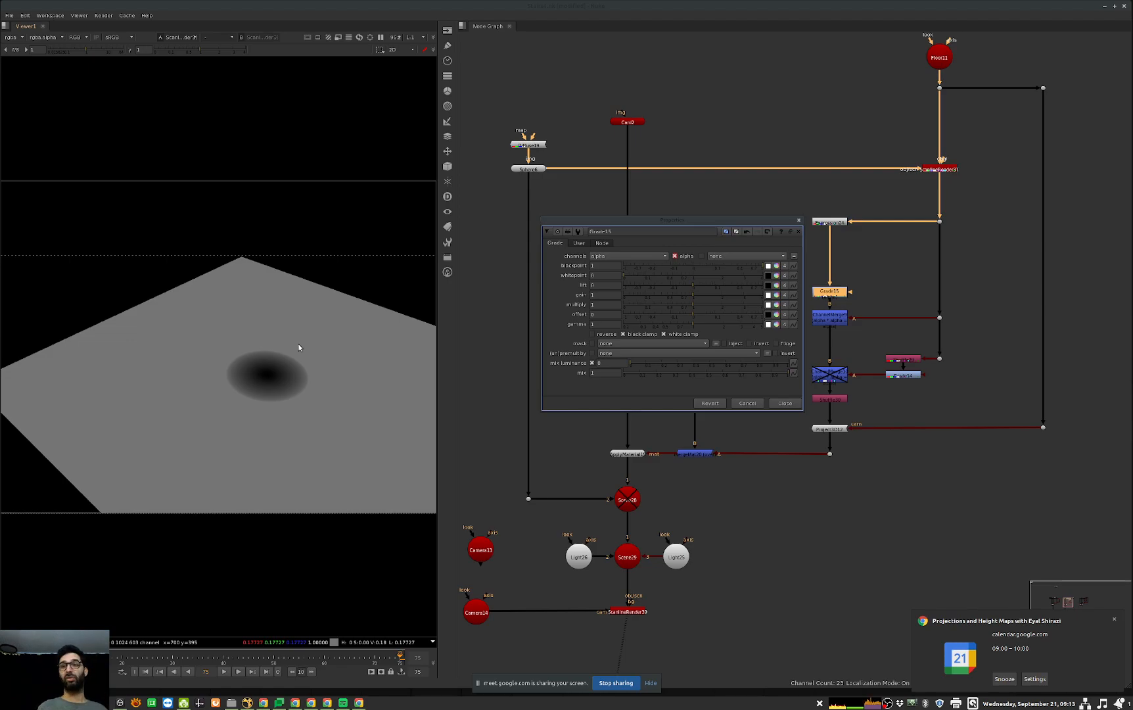
# Step: Set Grade15's blackpoint to 2 and re-enable Scene28
pyautogui.click(616, 267)
pyautogui.press('Up')
pyautogui.moveTo(758, 521); pyautogui.dragTo(906, 592, button='middle')
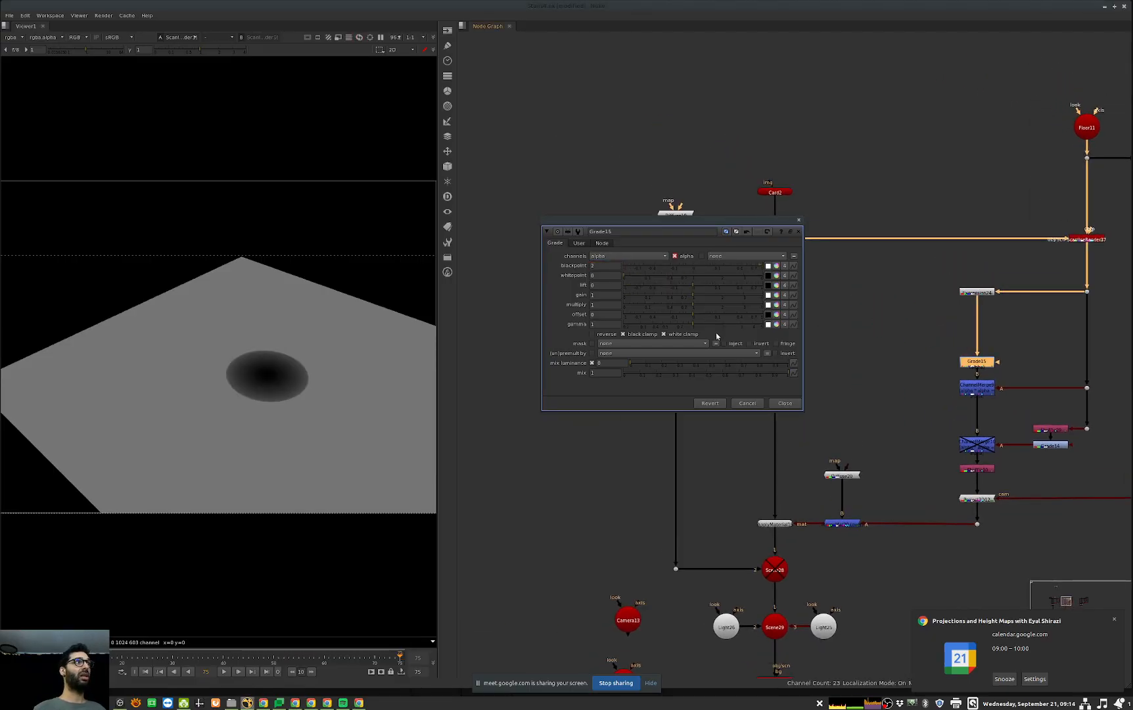
pyautogui.moveTo(837, 606); pyautogui.dragTo(749, 560)
pyautogui.click(781, 578)
pyautogui.press('d')
# Step: Test the shadow's height falloff by raising and lowering Sphere6's Y translation, ending at 1.4
pyautogui.moveTo(763, 526); pyautogui.dragTo(914, 601, button='middle')
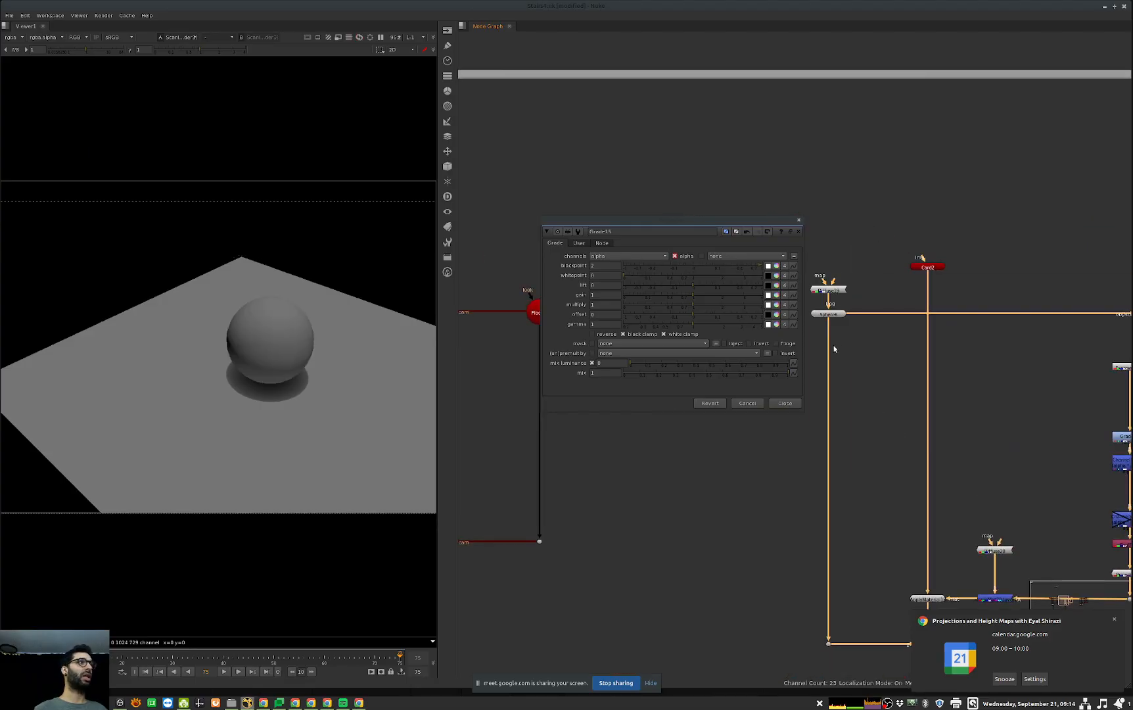
pyautogui.doubleClick(828, 313)
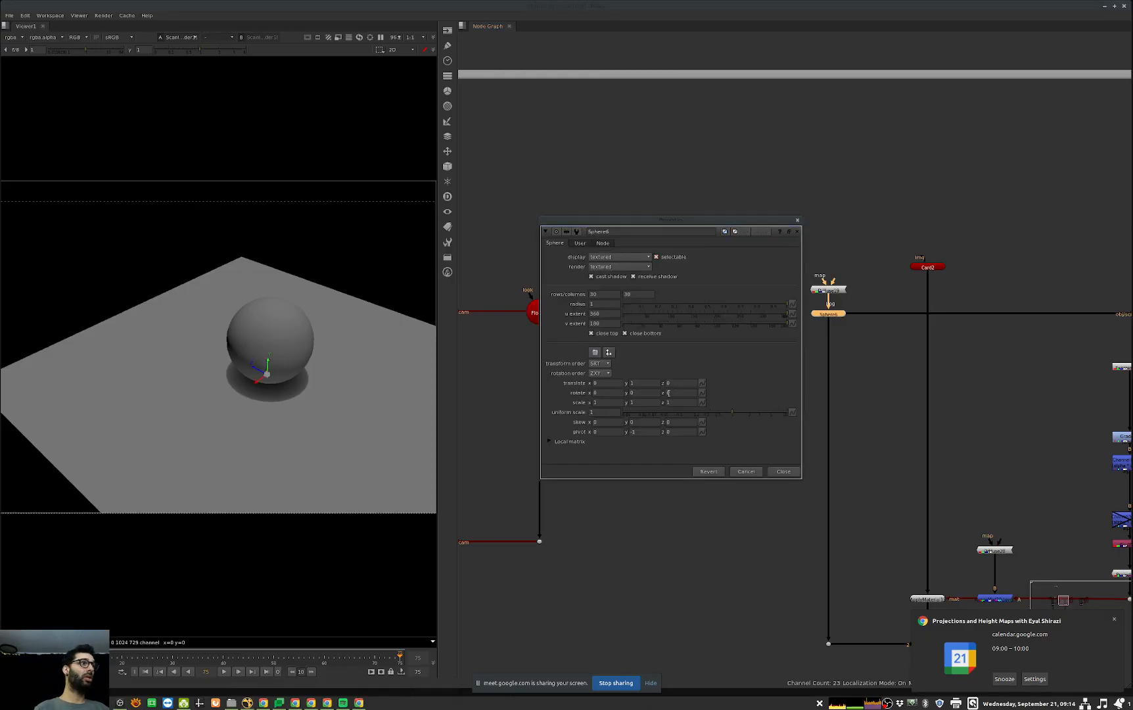
pyautogui.press('Up')
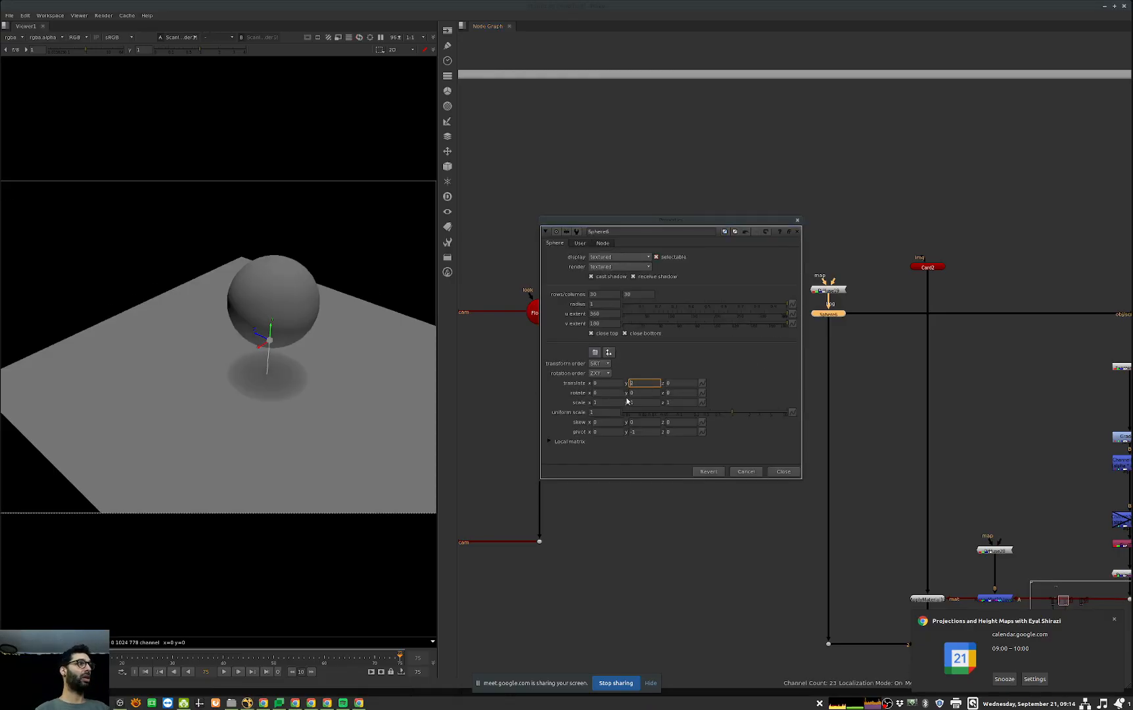
pyautogui.press('Up')
pyautogui.press('Right')
pyautogui.press('Down')
pyautogui.press('Down')
pyautogui.press('Down')
pyautogui.press('Down')
pyautogui.press('Down')
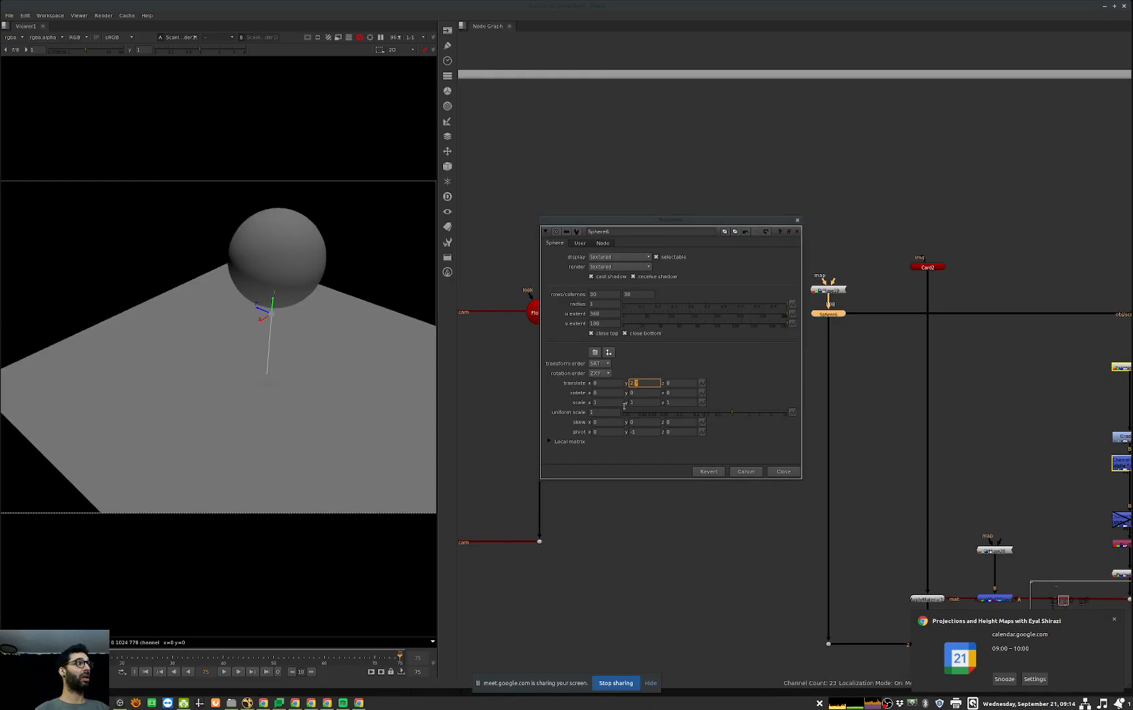
pyautogui.press('Down')
pyautogui.press('Down')
pyautogui.press('Down')
pyautogui.press('Down')
pyautogui.press('Down')
pyautogui.press('Down')
pyautogui.press('Down')
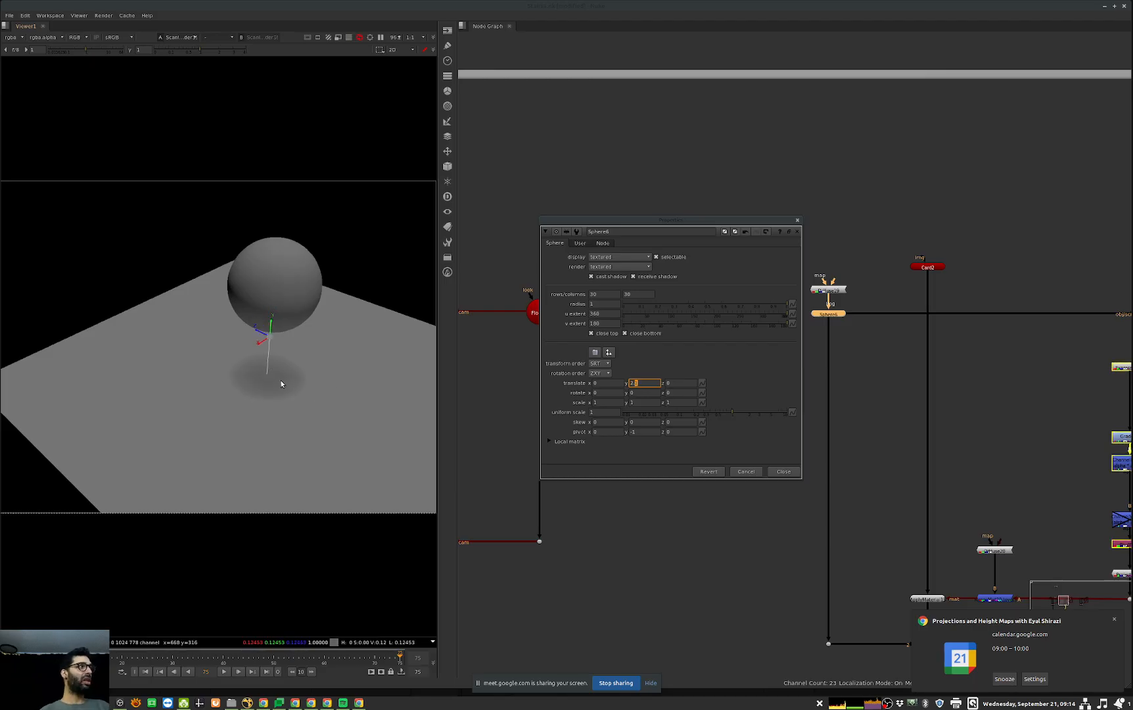
pyautogui.press('Up')
pyautogui.press('Up')
pyautogui.press('Down')
pyautogui.press('Down')
pyautogui.press('Down')
pyautogui.press('Down')
pyautogui.press('Down')
pyautogui.press('Down')
pyautogui.moveTo(677, 224); pyautogui.dragTo(1046, 253)
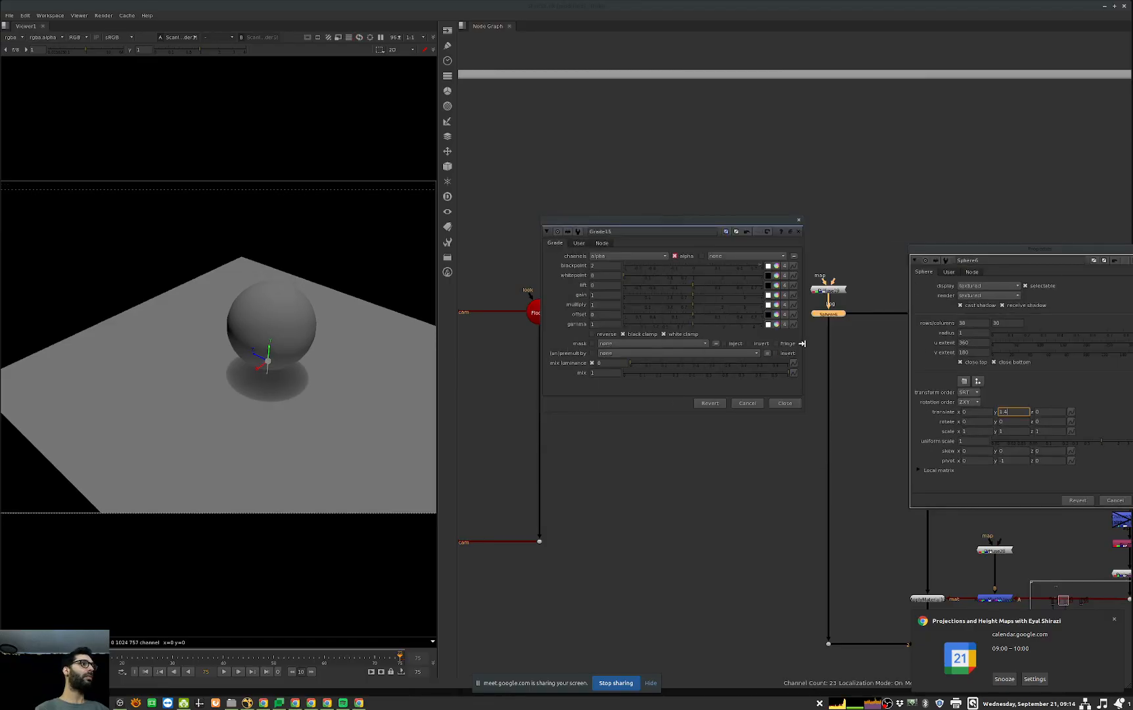
# Step: Lower Grade15's blackpoint to test a quicker shadow falloff
pyautogui.click(608, 266)
pyautogui.press('Down')
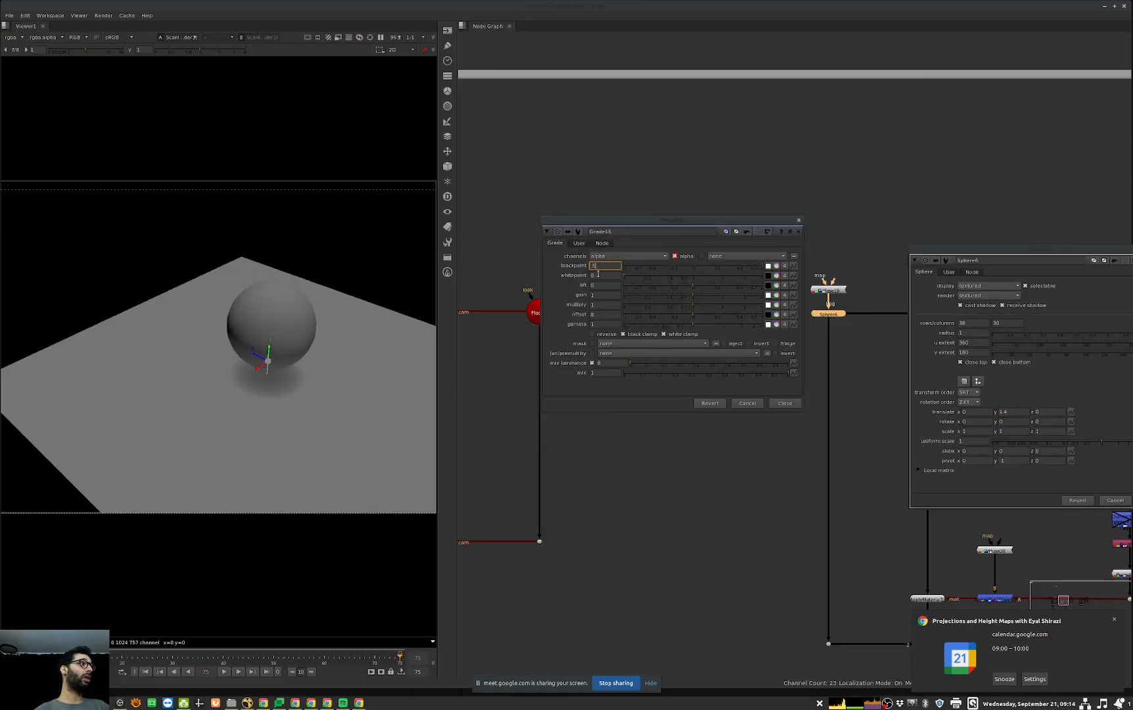
pyautogui.press('Return')
# Step: Set Sphere6's Y translation to 1 and Grade15's blackpoint to 1
pyautogui.moveTo(1035, 250); pyautogui.dragTo(747, 246)
pyautogui.moveTo(725, 408); pyautogui.dragTo(710, 408)
pyautogui.write('0.5')
pyautogui.press('Return')
pyautogui.write('1')
pyautogui.press('Return')
pyautogui.moveTo(600, 266); pyautogui.dragTo(569, 271)
pyautogui.write('1')
pyautogui.press('Return')
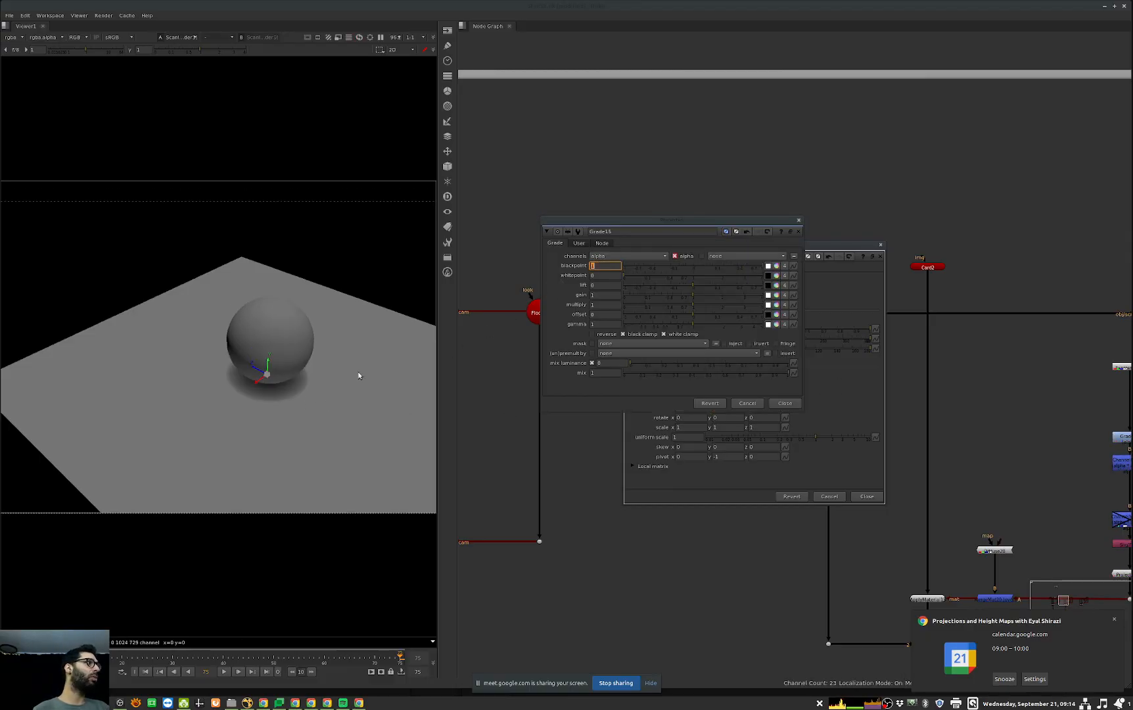
# Step: Test Grade15's gamma at 0.67 and reset it to 1
pyautogui.click(807, 409)
pyautogui.click(587, 396)
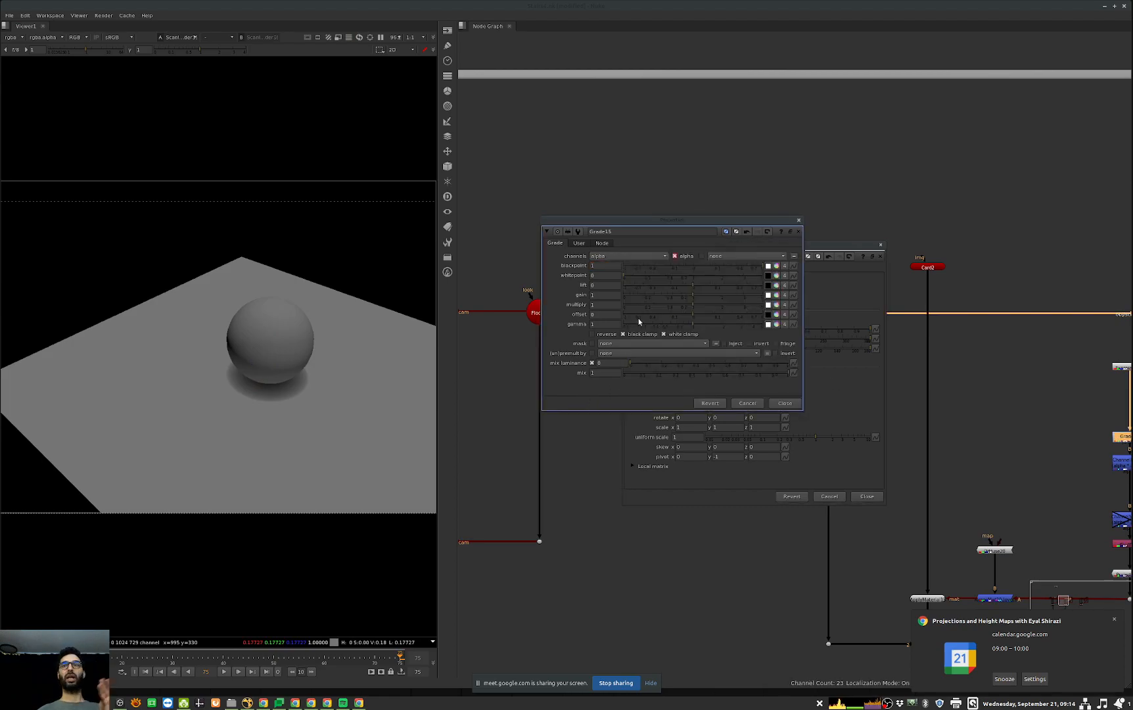
pyautogui.moveTo(691, 327); pyautogui.dragTo(669, 326)
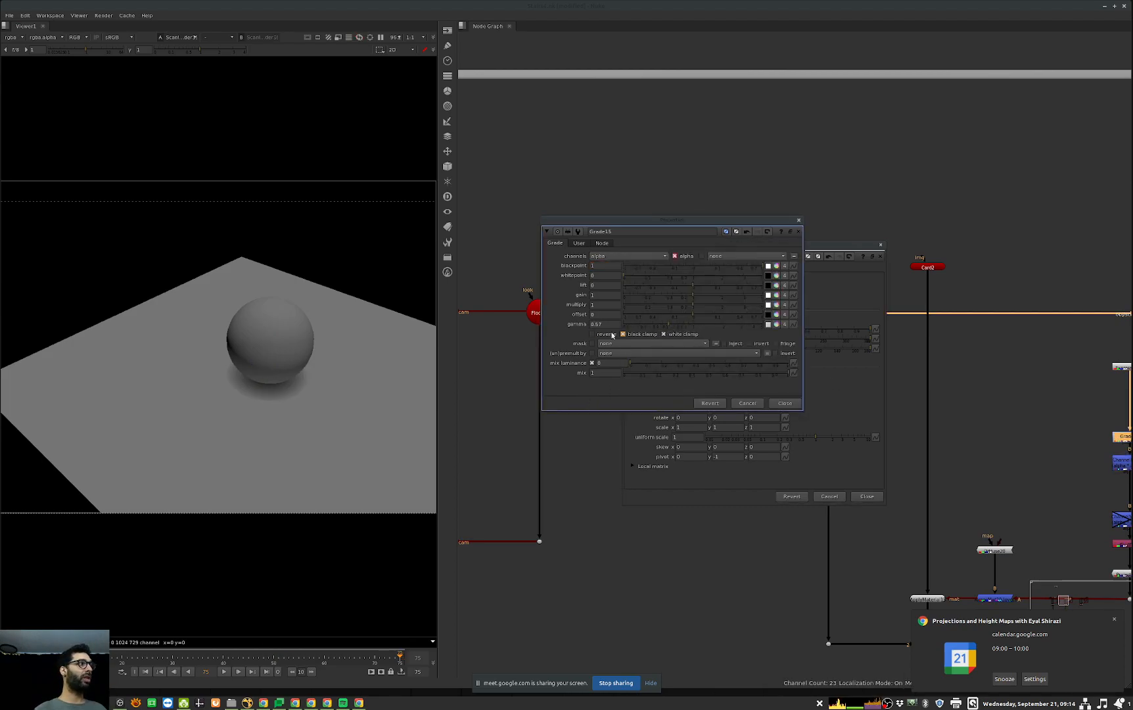
pyautogui.keyDown('ctrl'); pyautogui.click(709, 326); pyautogui.keyUp('ctrl')
# Step: Close the properties of Sphere6 and Grade15
pyautogui.click(998, 449)
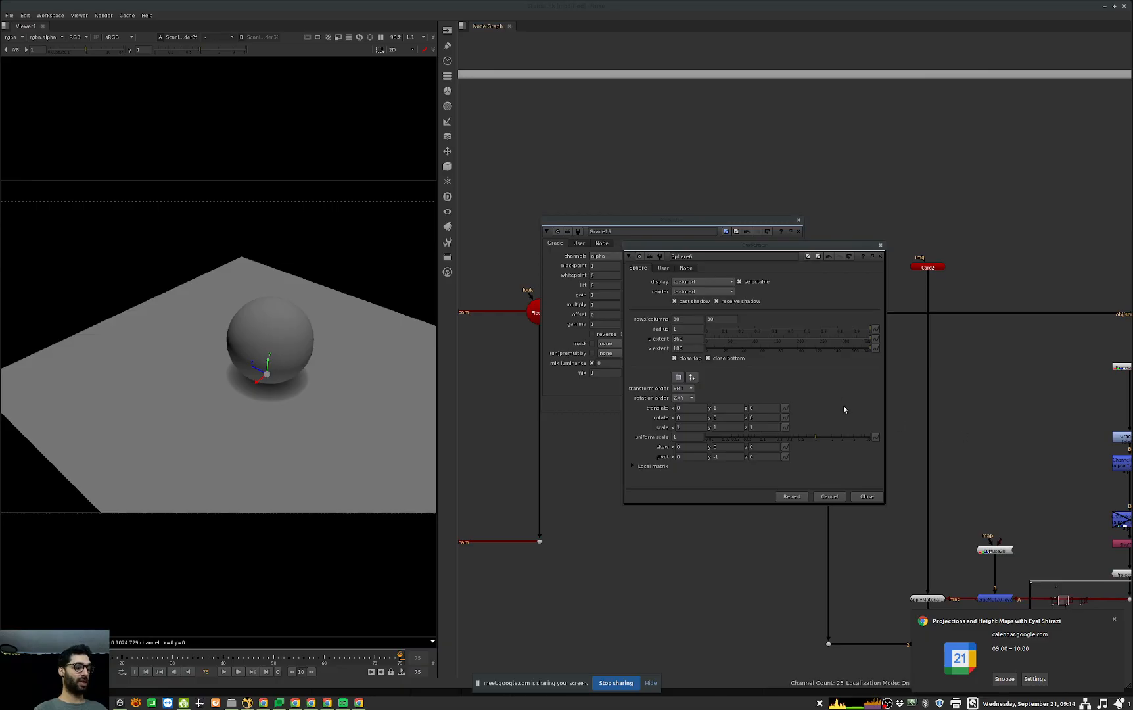
pyautogui.press('Escape')
pyautogui.click(756, 386)
pyautogui.press('Escape')
# Step: View the output of the Shuffle feeding Grade14, followed by the alpha channel of ScanlineRender37
pyautogui.moveTo(990, 418); pyautogui.dragTo(549, 355, button='middle')
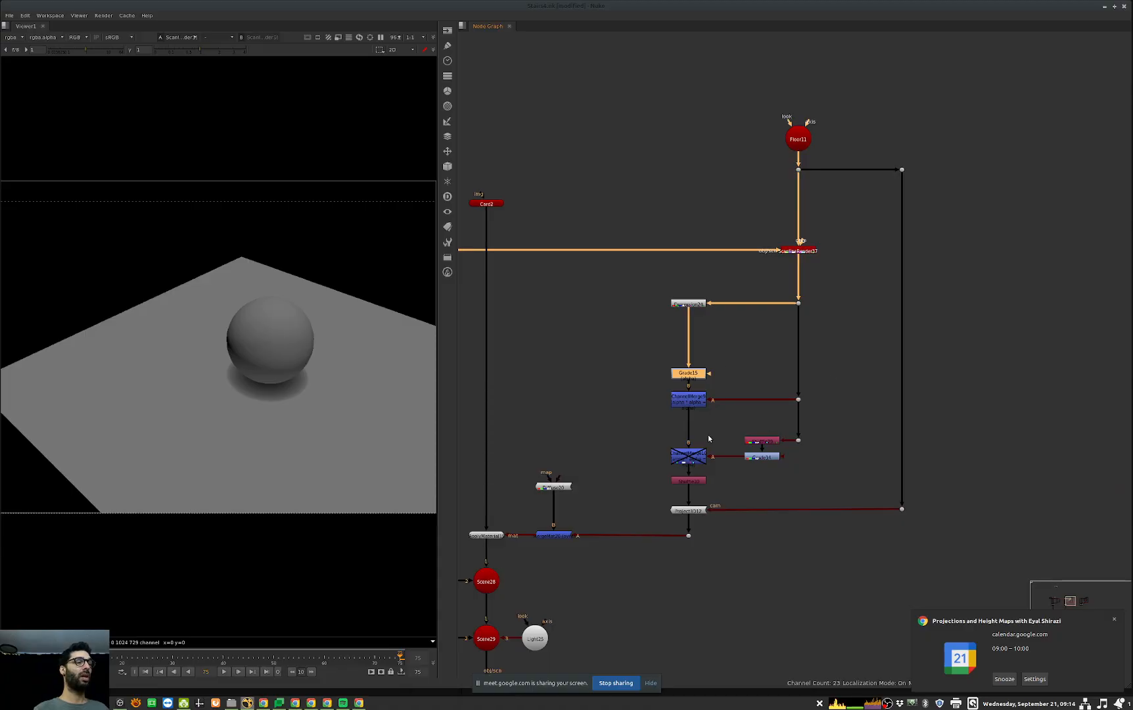
pyautogui.scroll(2, 707, 437)
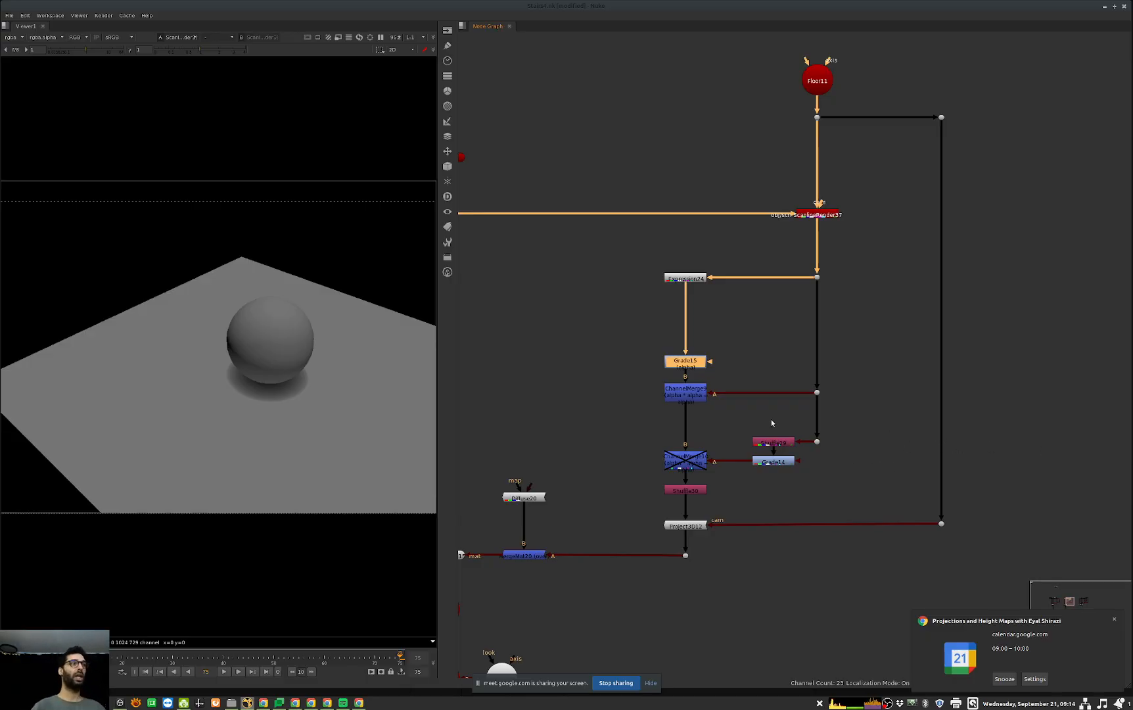
pyautogui.click(784, 441)
pyautogui.press('1')
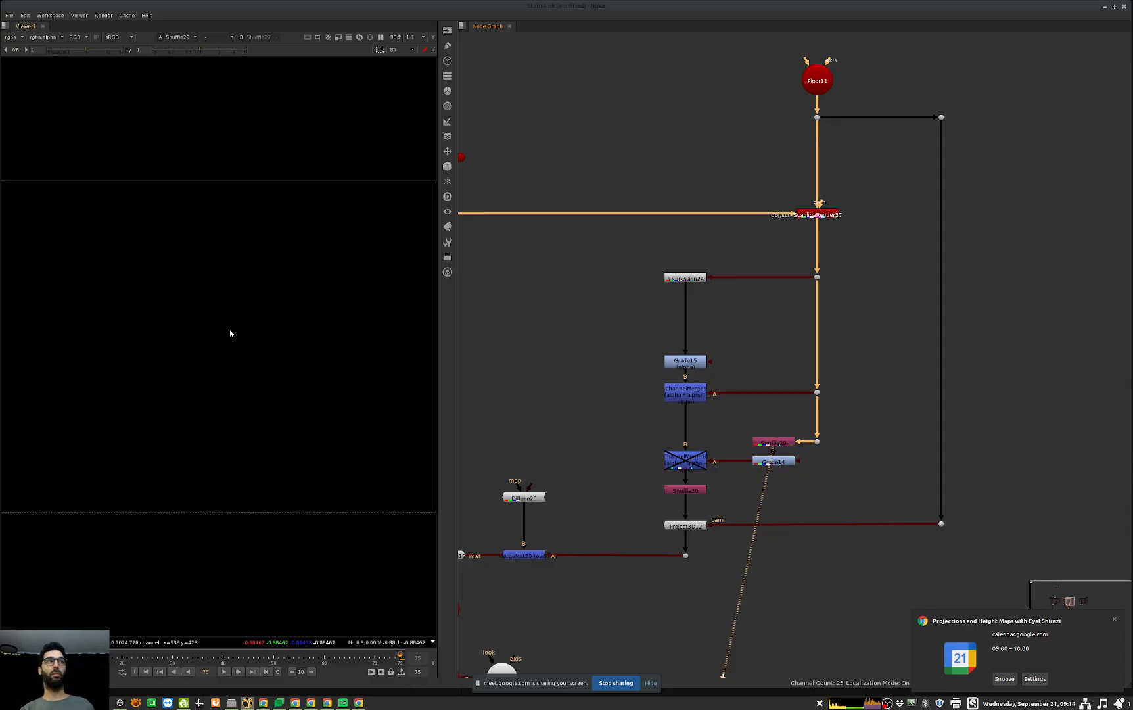
pyautogui.moveTo(867, 362); pyautogui.dragTo(781, 416)
pyautogui.press('1')
pyautogui.press('a')
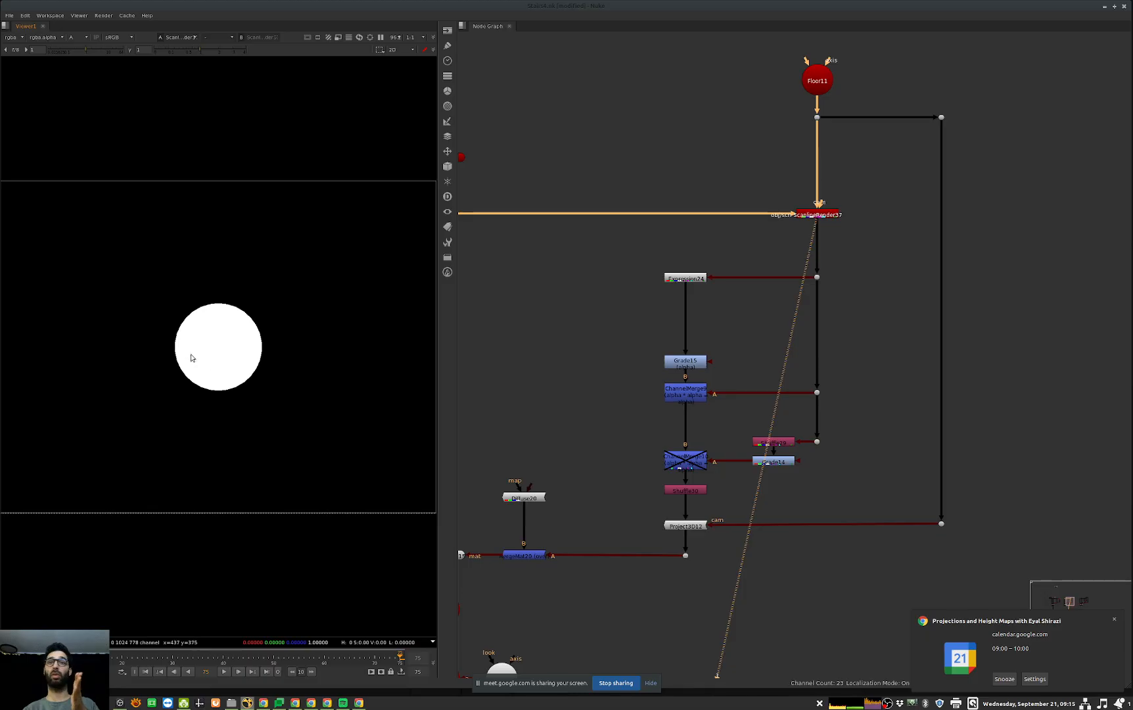
# Step: View Grade14's alpha output, inspect its grade settings and close its properties
pyautogui.click(779, 462)
pyautogui.press('1')
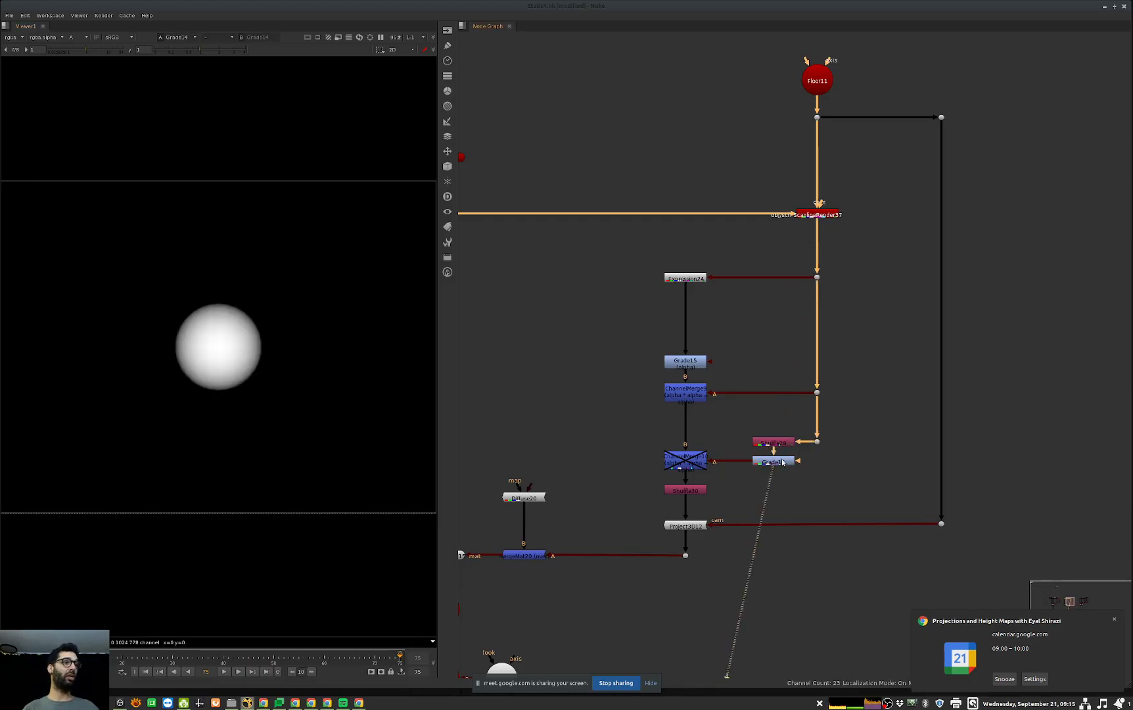
pyautogui.doubleClick(782, 462)
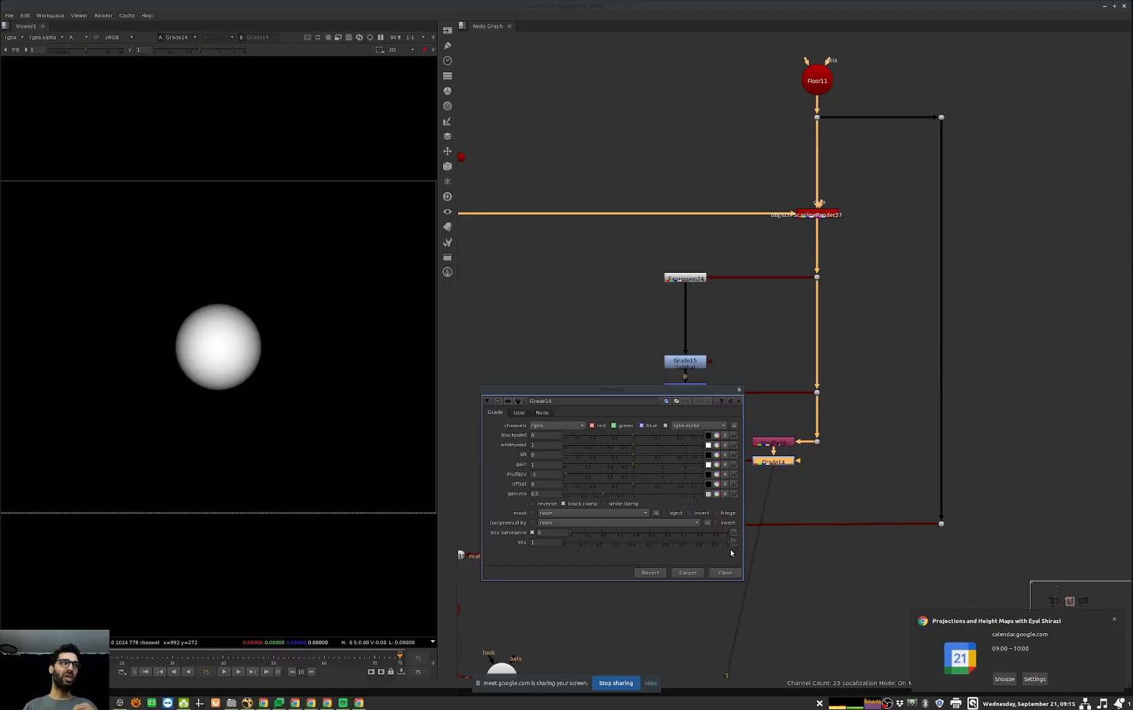
pyautogui.click(725, 572)
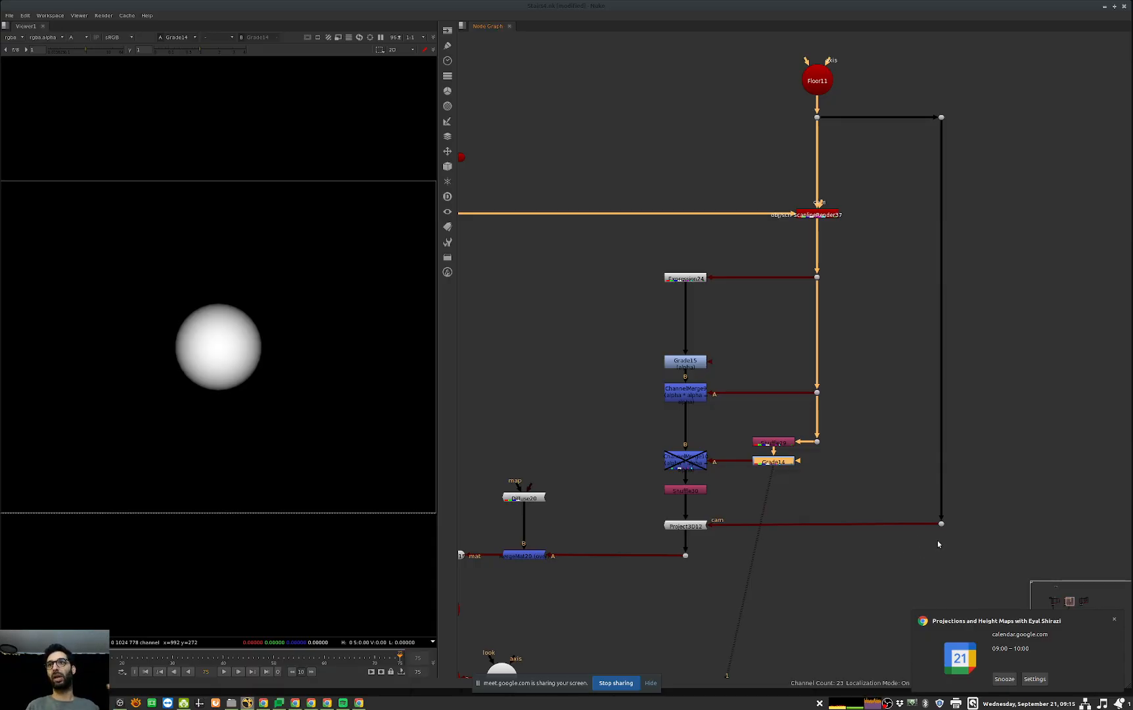
# Step: Compare the alpha outputs of the two ChannelMerge nodes, re-enabling the lower one that multiplies in Grade14
pyautogui.click(685, 393)
pyautogui.press('1')
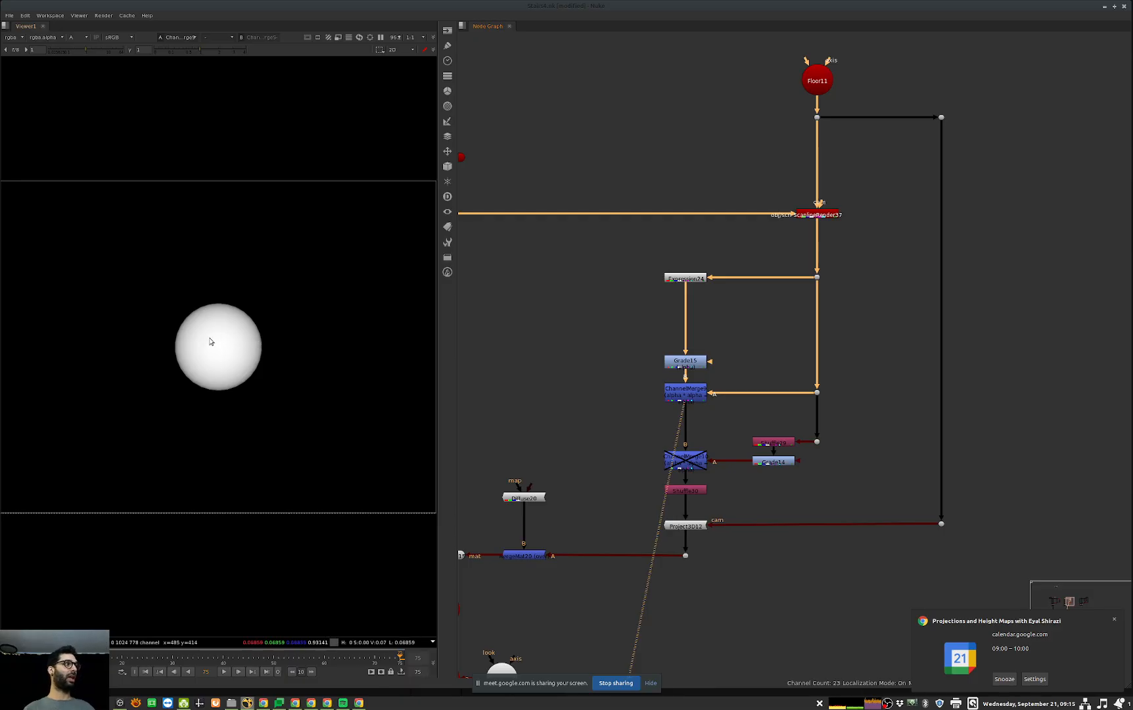
pyautogui.click(703, 465)
pyautogui.press('1')
pyautogui.press('d')
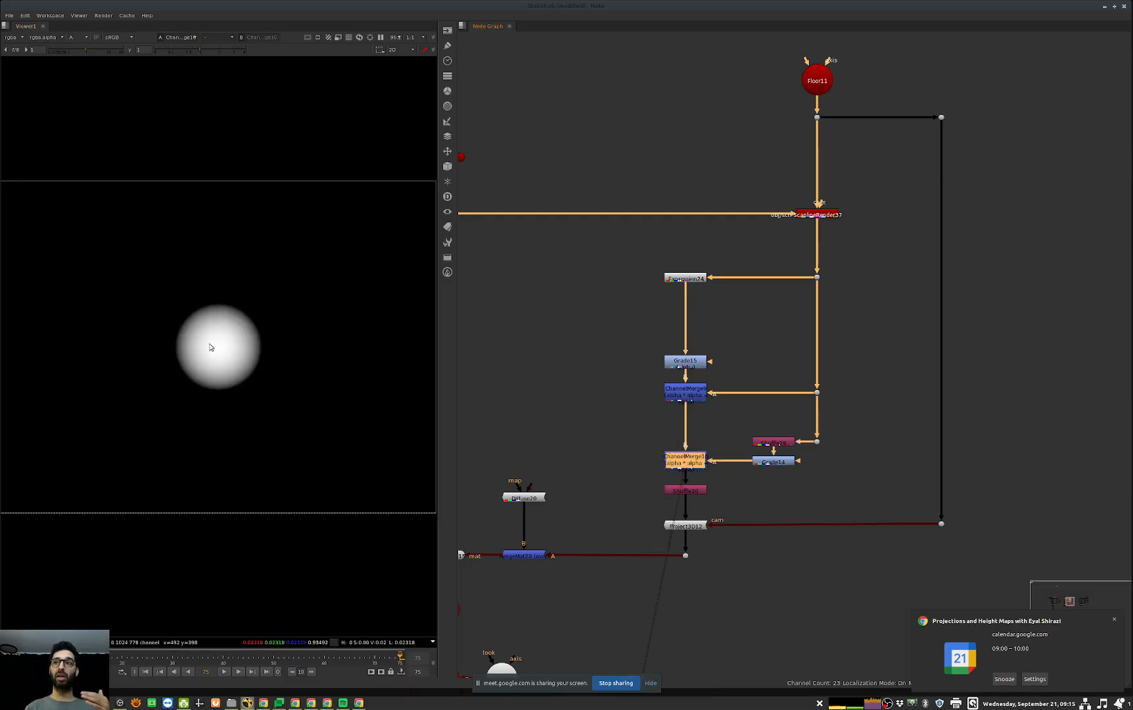
# Step: View ScanlineRender39's final render in RGB and toggle Scene28 off and on to check the shadow beneath the sphere
pyautogui.moveTo(673, 530); pyautogui.dragTo(820, 486, button='middle')
pyautogui.moveTo(779, 534); pyautogui.dragTo(782, 496, button='middle')
pyautogui.click(715, 505)
pyautogui.press('1')
pyautogui.press('a')
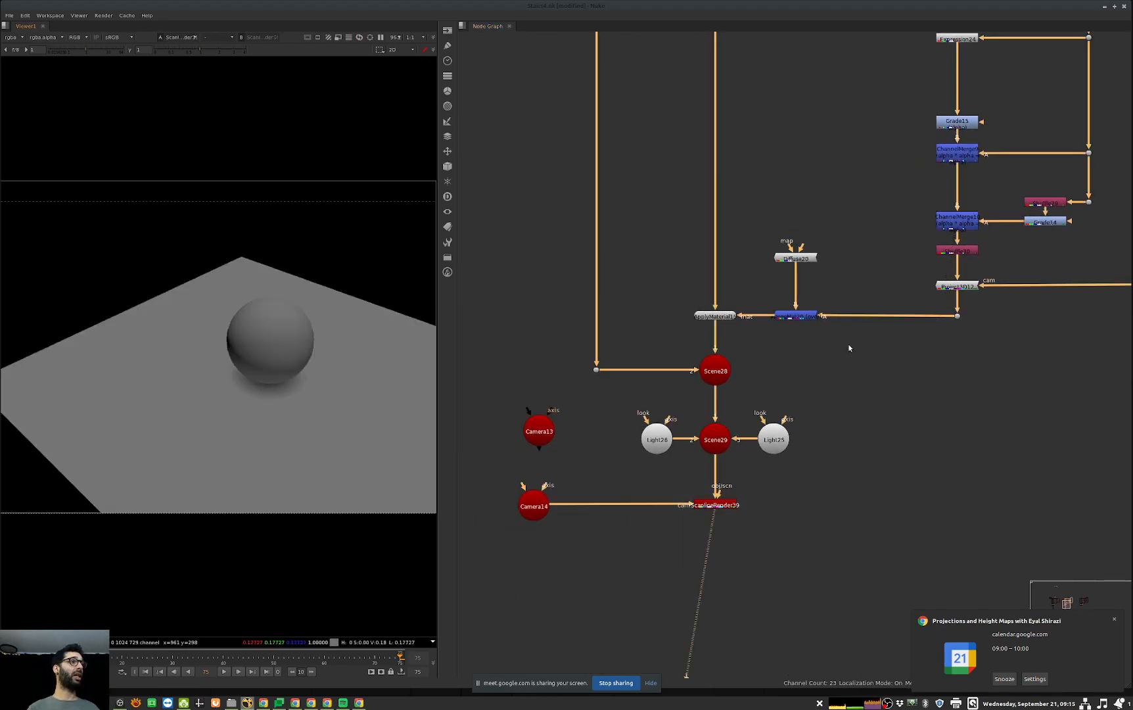
pyautogui.click(715, 371)
pyautogui.press('d')
pyautogui.press('d')
# Step: Test the softened shadow by moving Sphere6 in the render view, undo the move and close its properties
pyautogui.moveTo(730, 263); pyautogui.dragTo(746, 467, button='middle')
pyautogui.doubleClick(612, 177)
pyautogui.moveTo(267, 369); pyautogui.dragTo(224, 351)
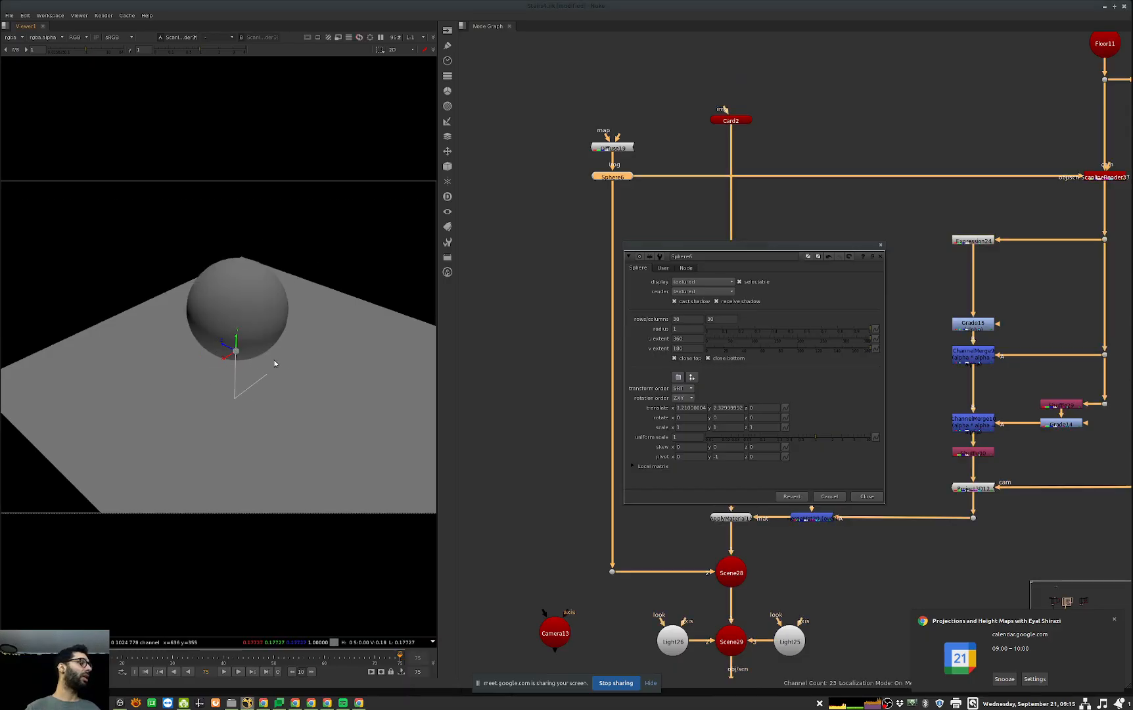
pyautogui.hotkey('ctrl', 'z')
pyautogui.hotkey('ctrl', 'z')
pyautogui.press('Escape')
# Step: Examine the sphere and floor from several angles in the 3D view, and bring the next node setup into view
pyautogui.moveTo(878, 396); pyautogui.dragTo(709, 426, button='middle')
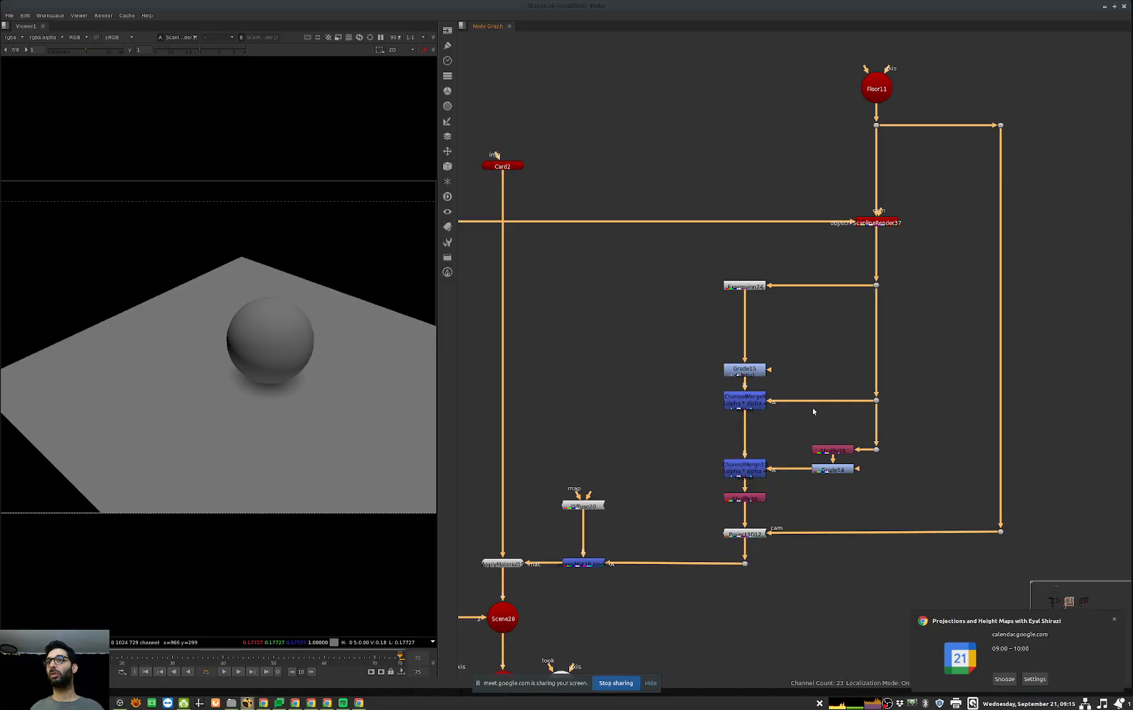
pyautogui.scroll(-4, 821, 421)
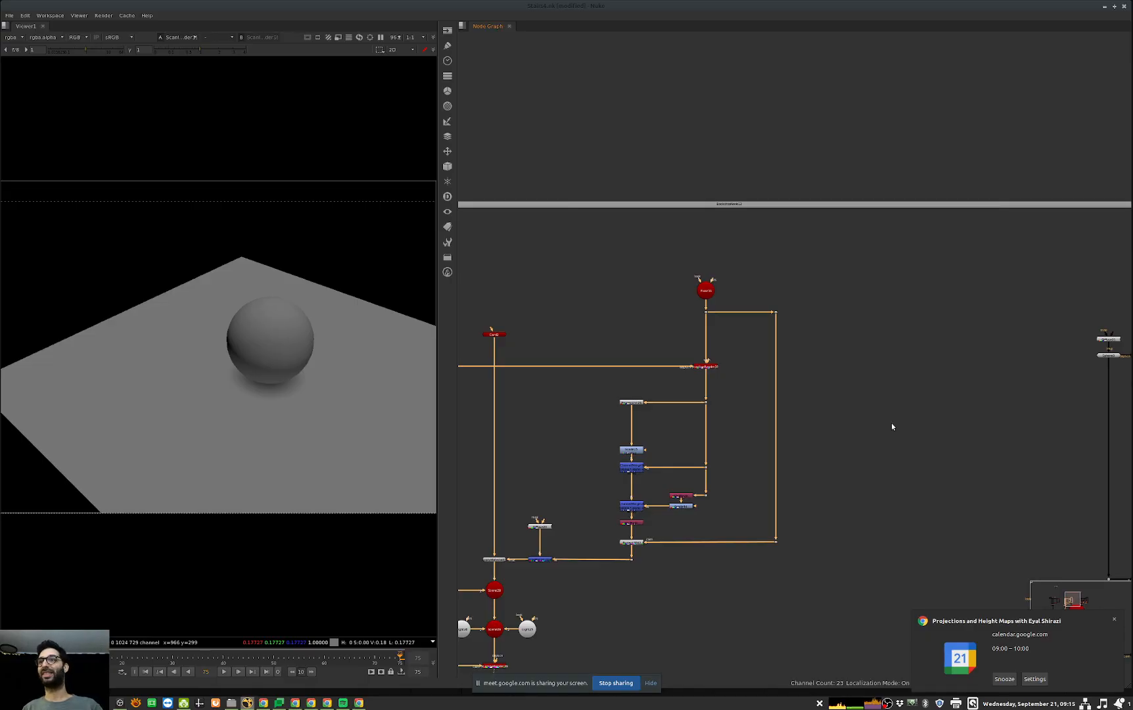
pyautogui.press('Tab')
pyautogui.keyDown('ctrl'); pyautogui.moveTo(272, 431); pyautogui.dragTo(279, 354); pyautogui.keyUp('ctrl')
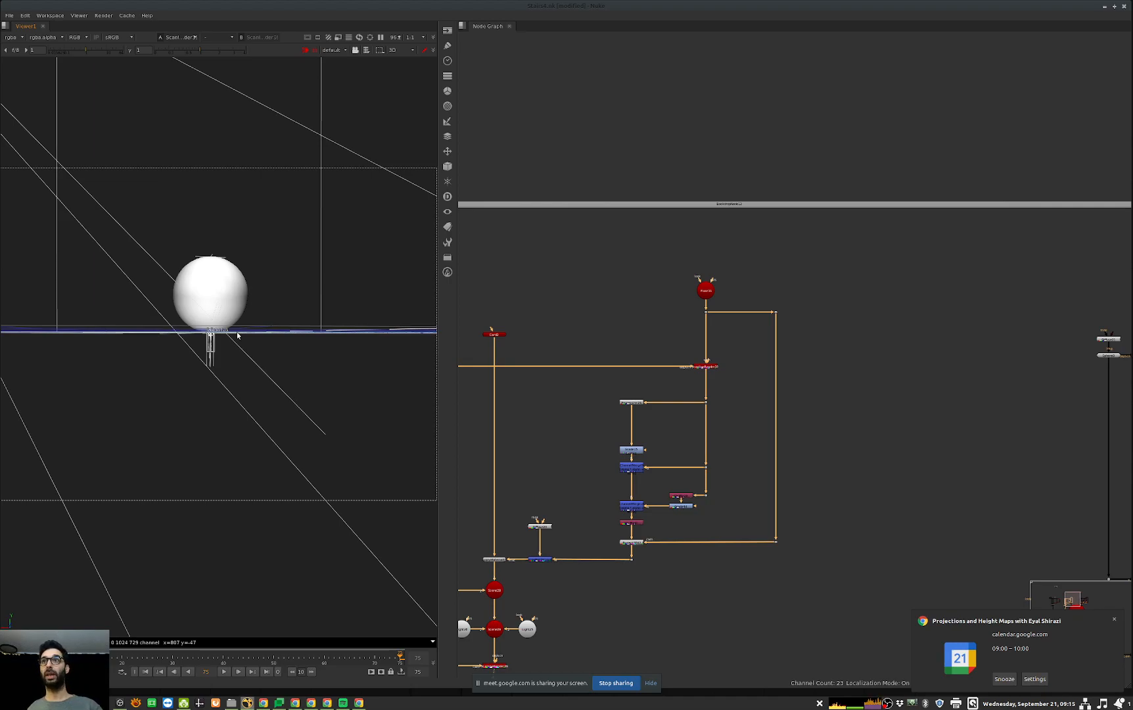
pyautogui.keyDown('ctrl'); pyautogui.moveTo(171, 347); pyautogui.dragTo(245, 403); pyautogui.keyUp('ctrl')
pyautogui.moveTo(1035, 379); pyautogui.dragTo(931, 388, button='middle')
pyautogui.moveTo(1073, 408); pyautogui.dragTo(774, 392, button='middle')
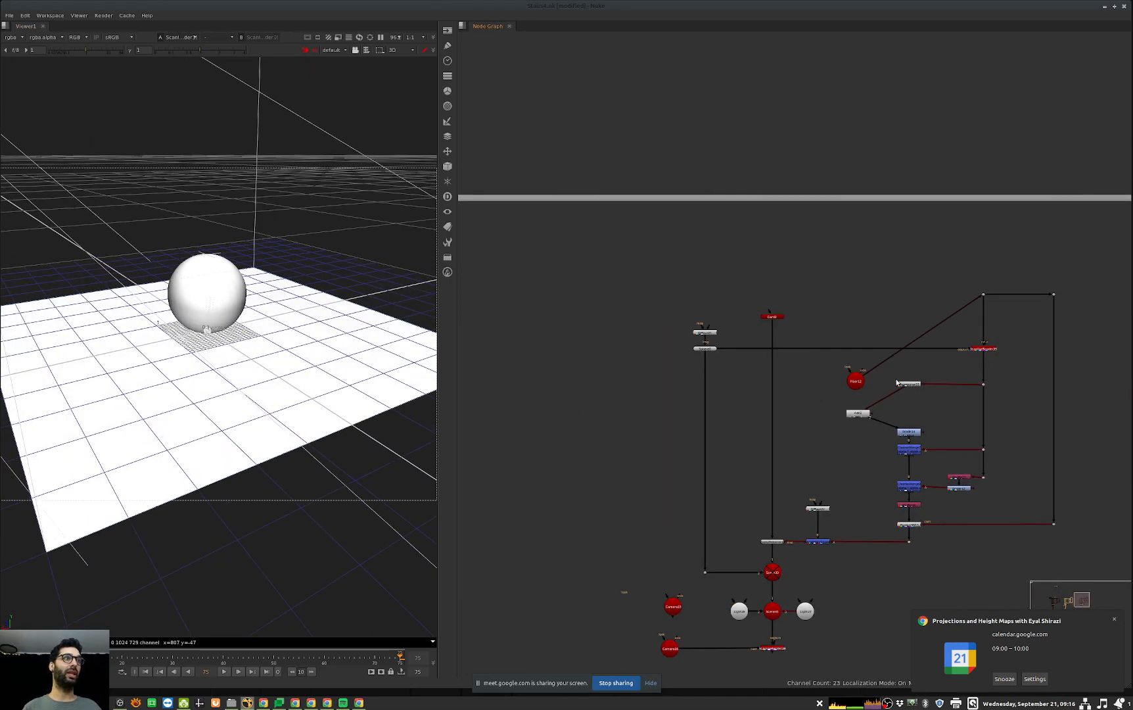
# Step: Lower the Floor12 camera to a Y translate of -3 and compare its frustum with the floor in the 3D view
pyautogui.doubleClick(855, 383)
pyautogui.keyDown('ctrl'); pyautogui.moveTo(321, 372); pyautogui.dragTo(240, 340); pyautogui.keyUp('ctrl')
pyautogui.scroll(3, 263, 352)
pyautogui.scroll(-8, 263, 352)
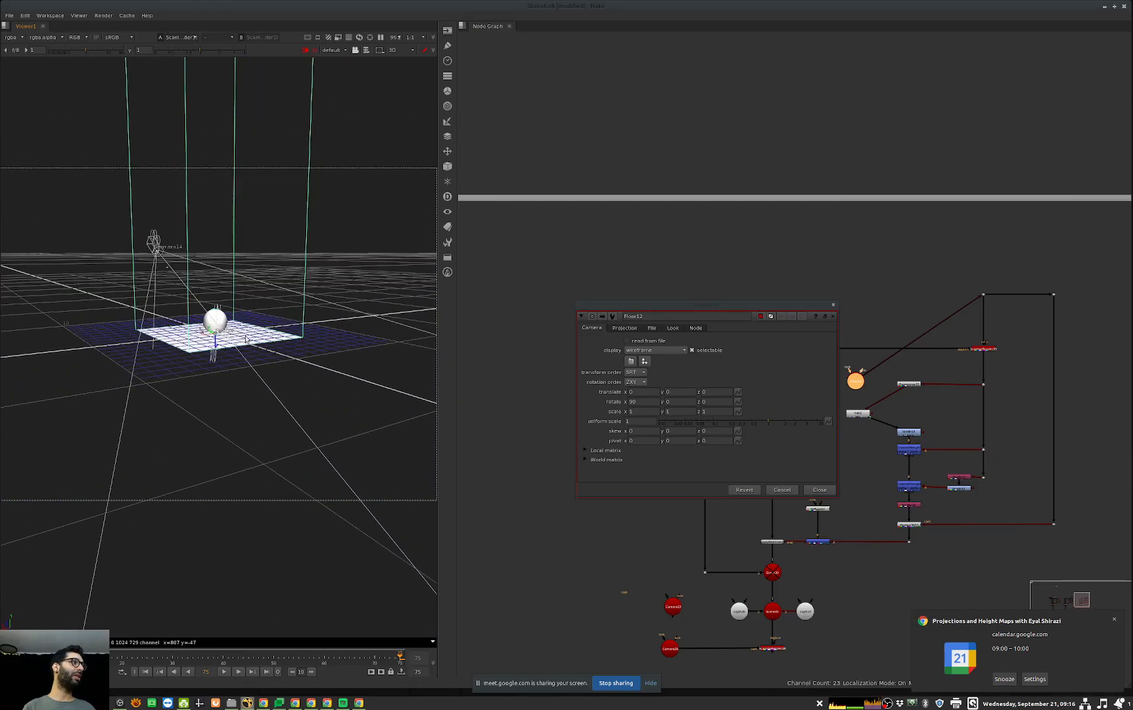
pyautogui.click(674, 392)
pyautogui.press('Down')
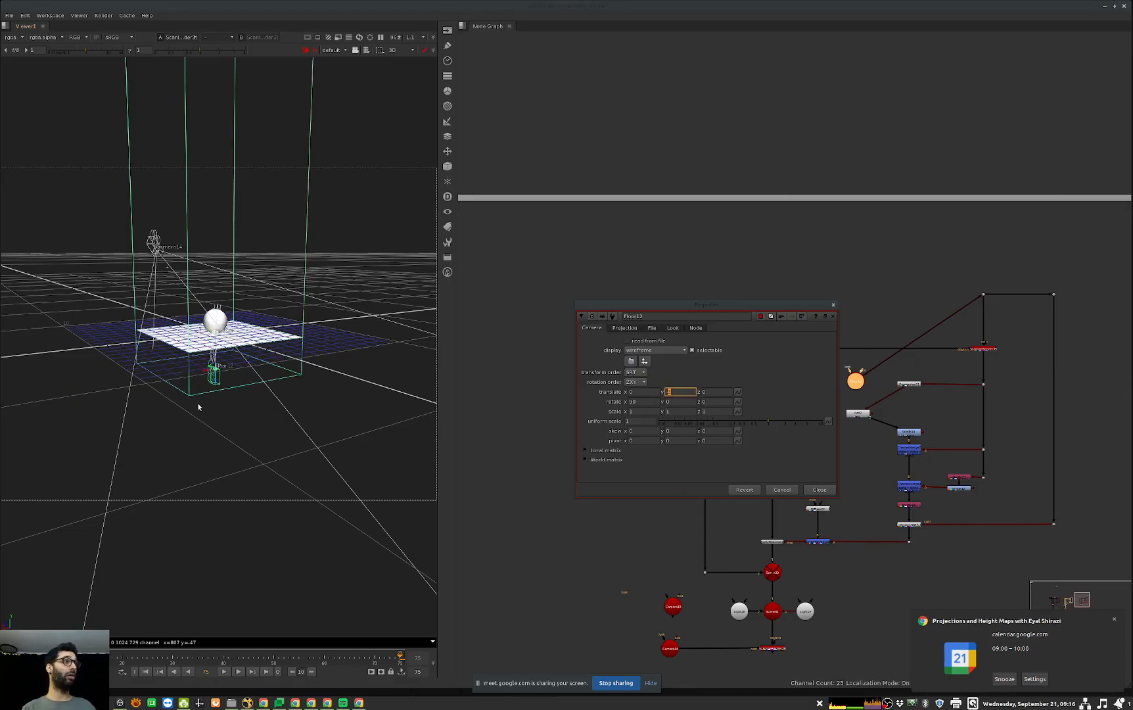
pyautogui.click(818, 490)
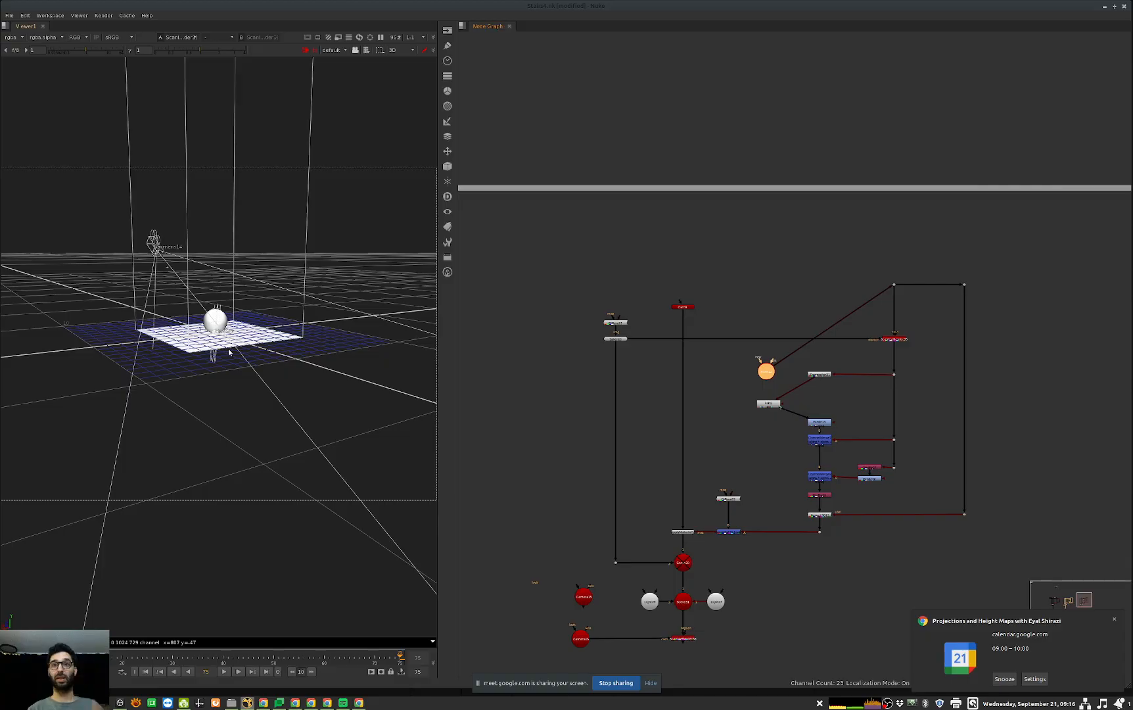
# Step: Move the Floor12 camera node above its render branch and disable the Add2 node
pyautogui.moveTo(766, 371); pyautogui.dragTo(893, 259)
pyautogui.click(764, 403)
pyautogui.press('d')
# Step: View the final ScanlineRender in 2D and disable the scene node that brings in the sphere
pyautogui.moveTo(761, 533); pyautogui.dragTo(795, 442, button='middle')
pyautogui.click(716, 548)
pyautogui.press('1')
pyautogui.press('Tab')
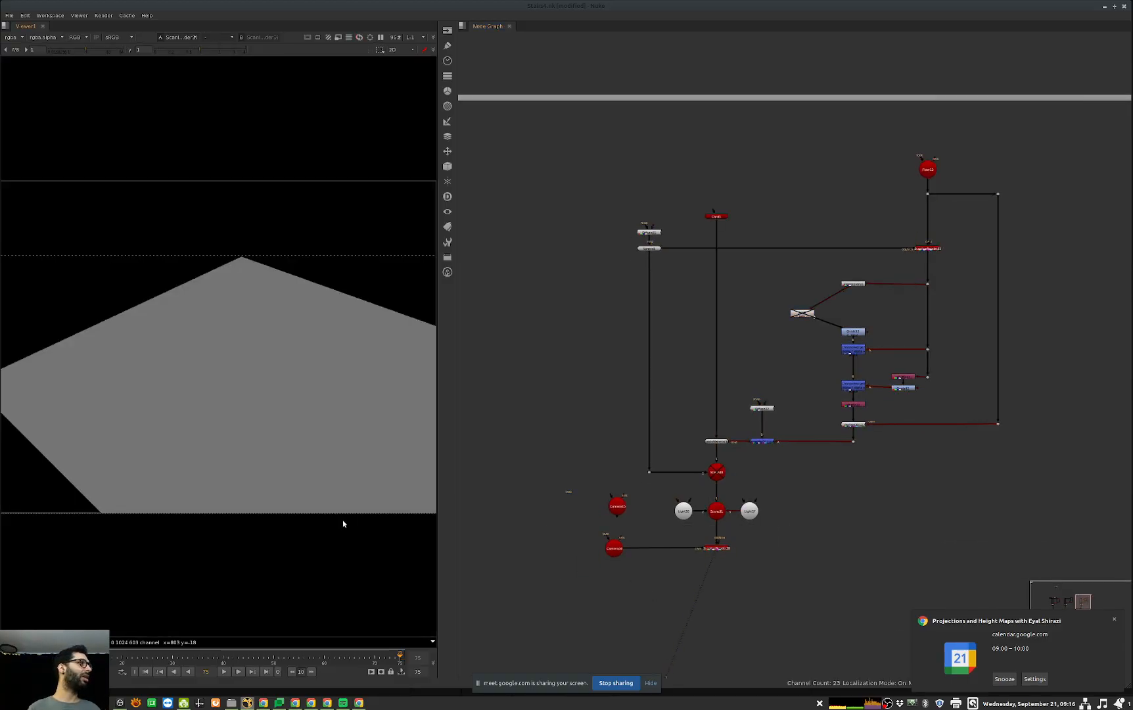
pyautogui.moveTo(745, 460); pyautogui.dragTo(690, 486)
pyautogui.press('d')
pyautogui.press('d')
pyautogui.moveTo(823, 354); pyautogui.dragTo(800, 413, button='middle')
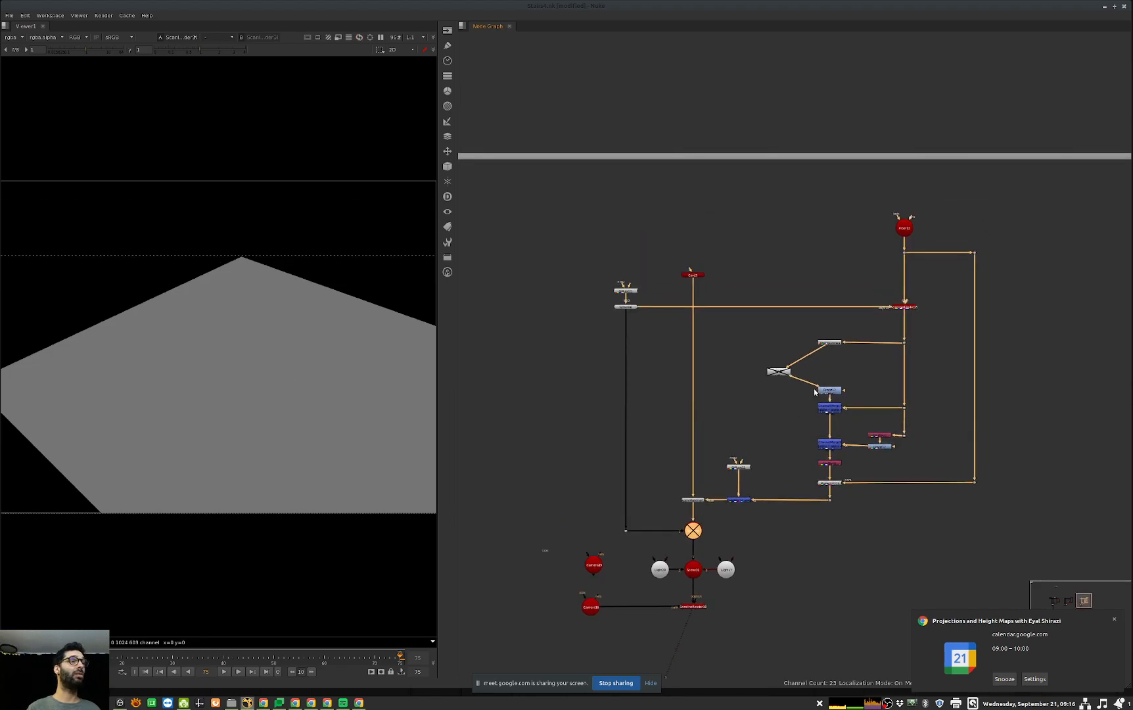
# Step: Set the Floor12 camera's Y translate to -1 and check the render and the camera's height in the 3D view
pyautogui.doubleClick(905, 227)
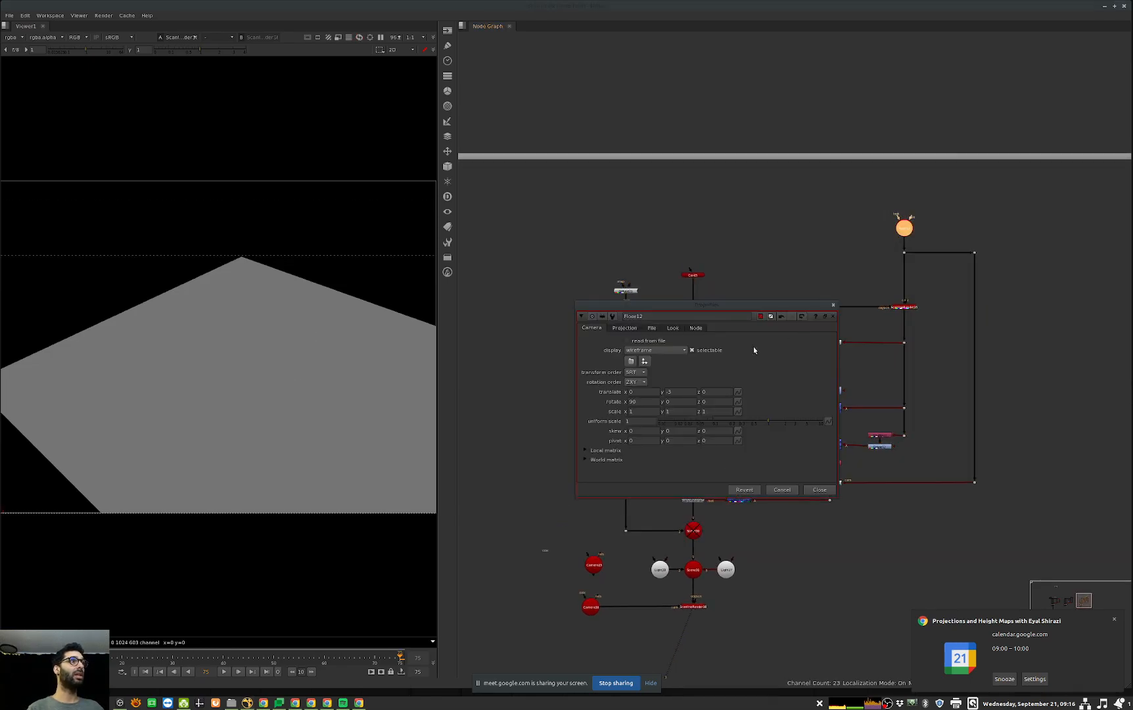
pyautogui.doubleClick(684, 393)
pyautogui.write('0')
pyautogui.press('Return')
pyautogui.press('Tab')
pyautogui.moveTo(755, 591); pyautogui.dragTo(754, 590, button='middle')
pyautogui.press('1')
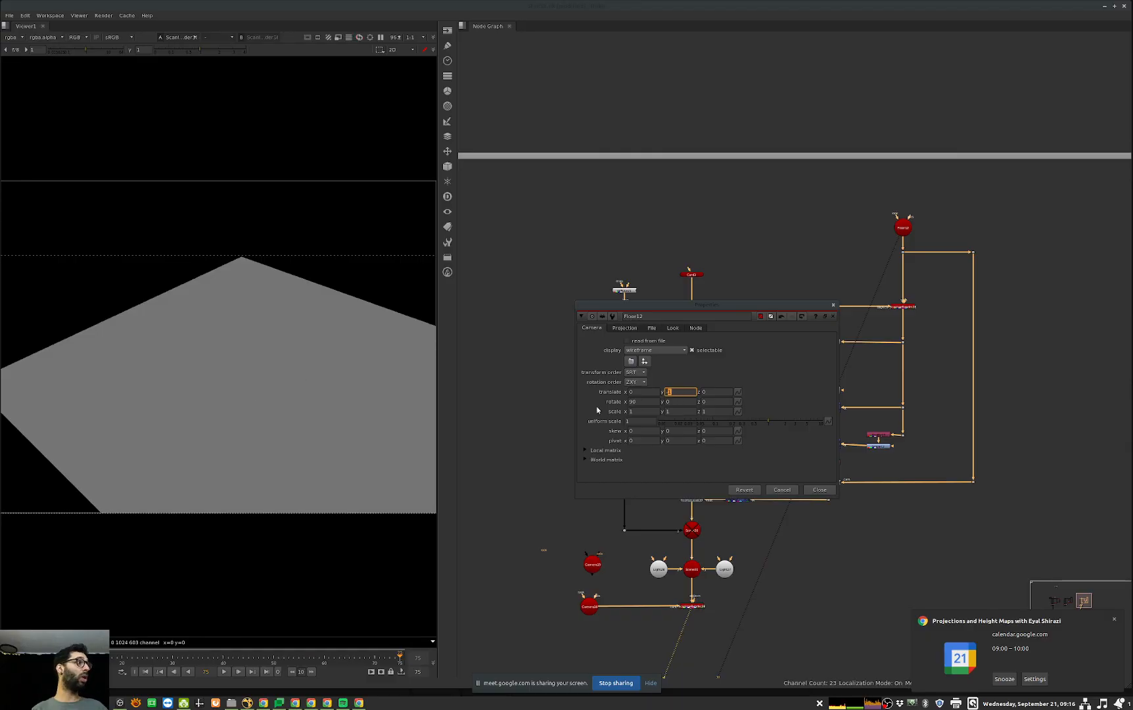
pyautogui.click(352, 414)
pyautogui.press('Tab')
pyautogui.scroll(3, 276, 407)
pyautogui.scroll(-5, 250, 397)
pyautogui.keyDown('ctrl'); pyautogui.moveTo(220, 402); pyautogui.dragTo(213, 314); pyautogui.keyUp('ctrl')
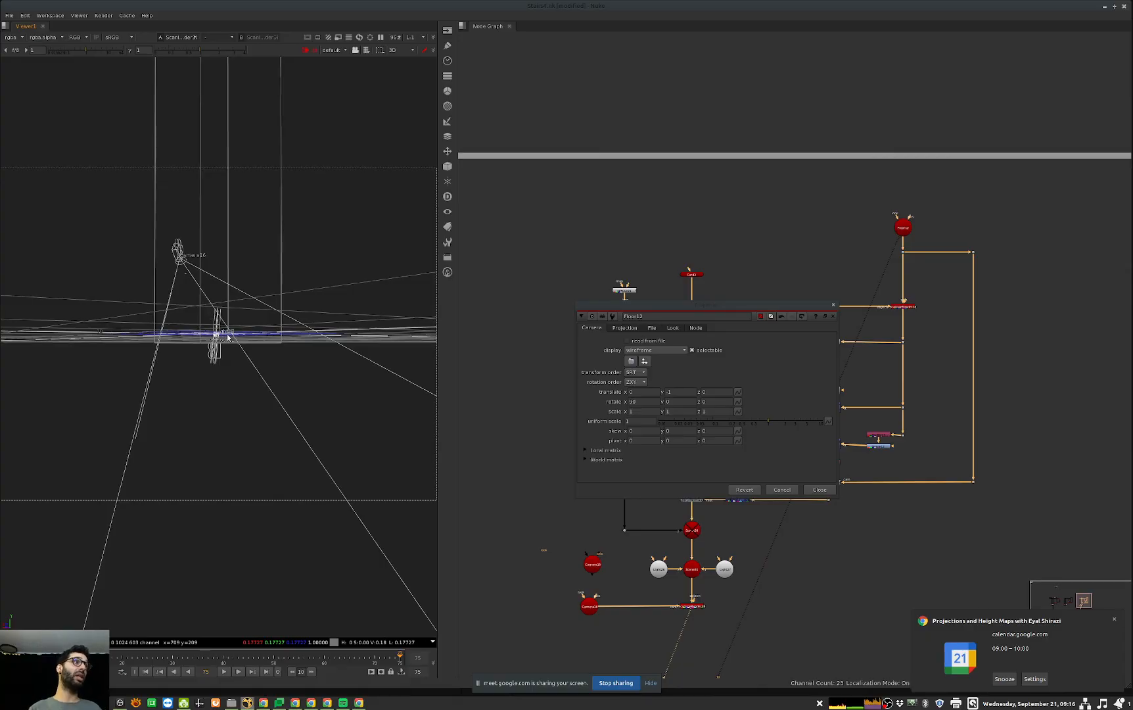
# Step: Set the Floor12 camera's Y translate to -2, check the 2D render and close its properties
pyautogui.click(681, 392)
pyautogui.press('Down')
pyautogui.press('Tab')
pyautogui.click(238, 386)
pyautogui.press('Tab')
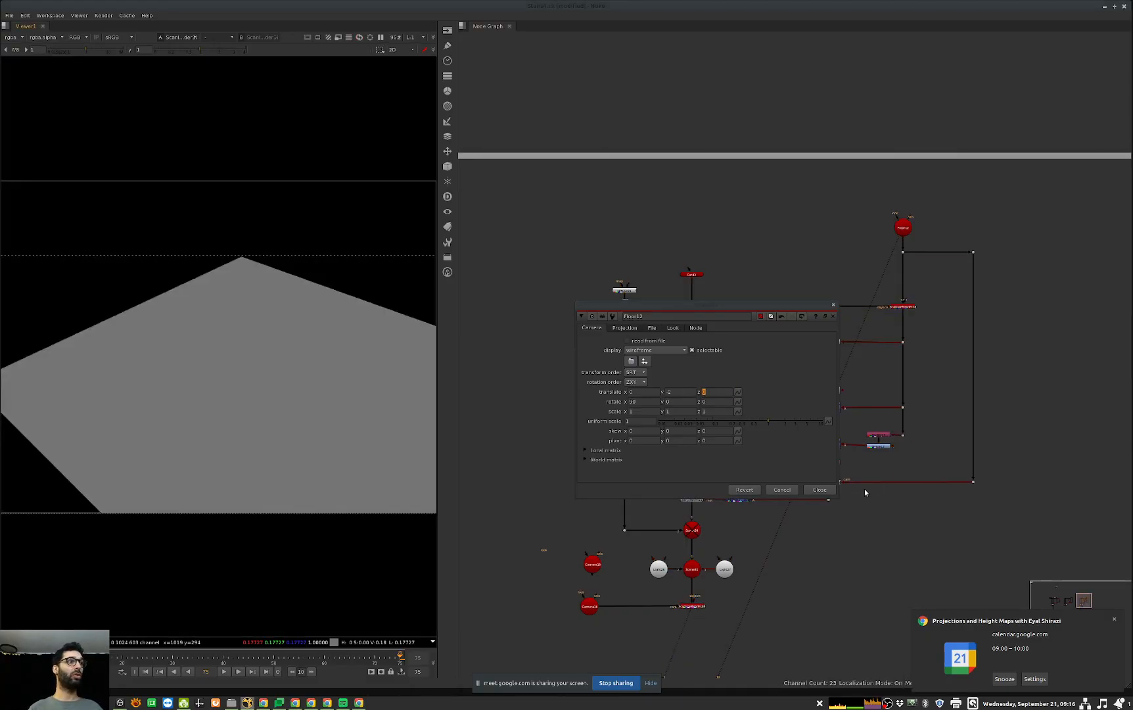
pyautogui.click(822, 490)
# Step: Compare Add2's value with Floor12's translate, then re-enable Add2 and line it up with the nodes of its branch
pyautogui.moveTo(801, 367); pyautogui.dragTo(812, 362, button='middle')
pyautogui.click(791, 366)
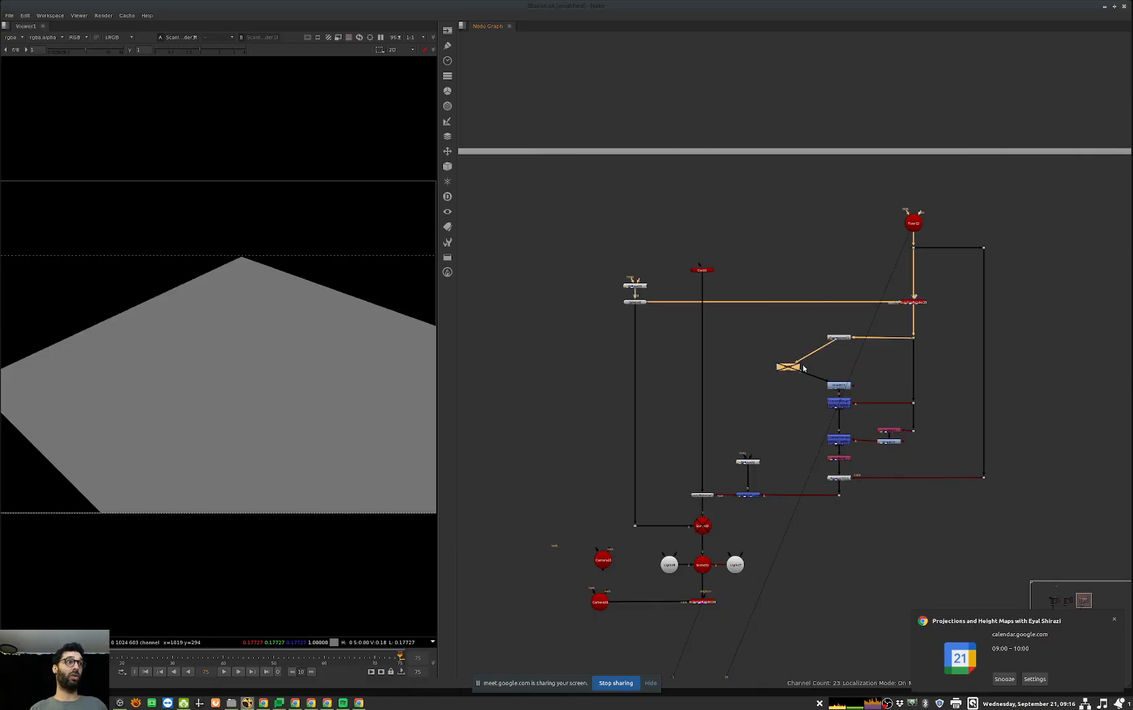
pyautogui.doubleClick(790, 367)
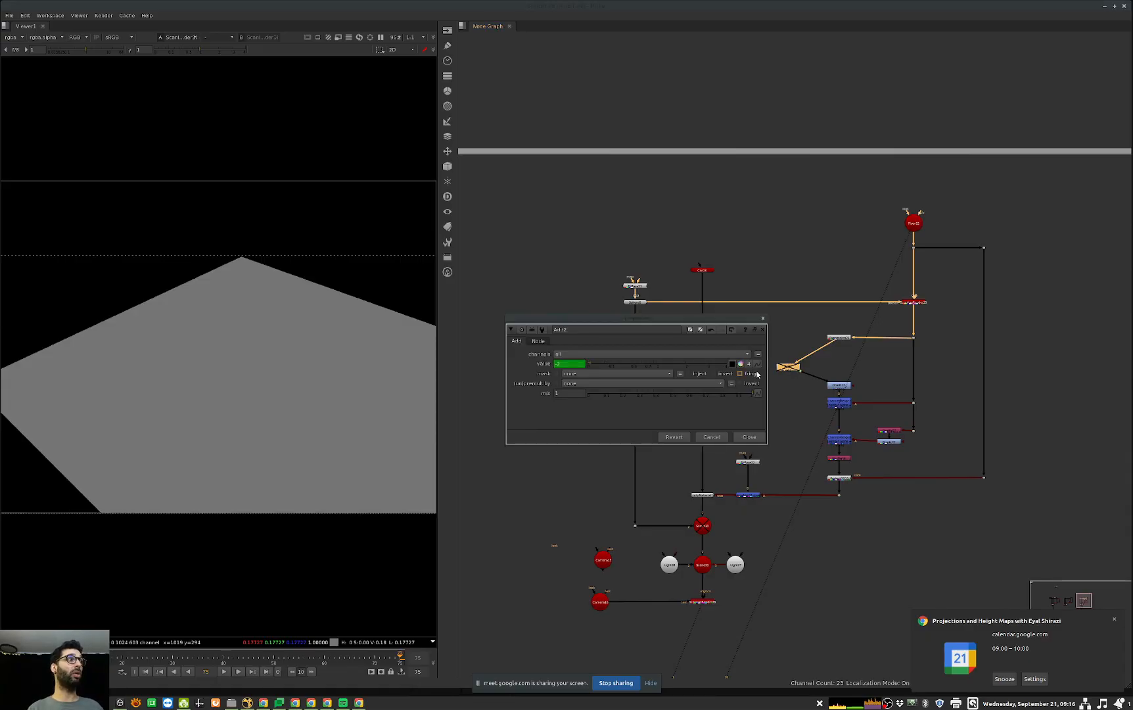
pyautogui.doubleClick(914, 224)
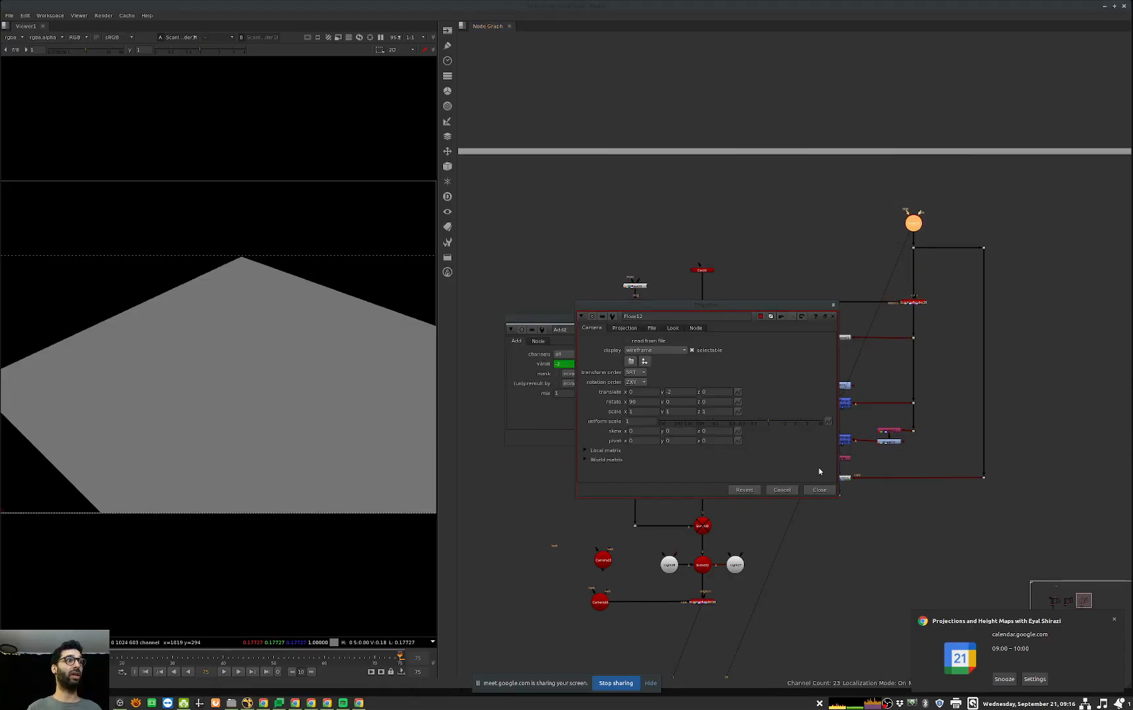
pyautogui.click(820, 489)
pyautogui.moveTo(791, 370); pyautogui.dragTo(839, 363)
pyautogui.click(753, 439)
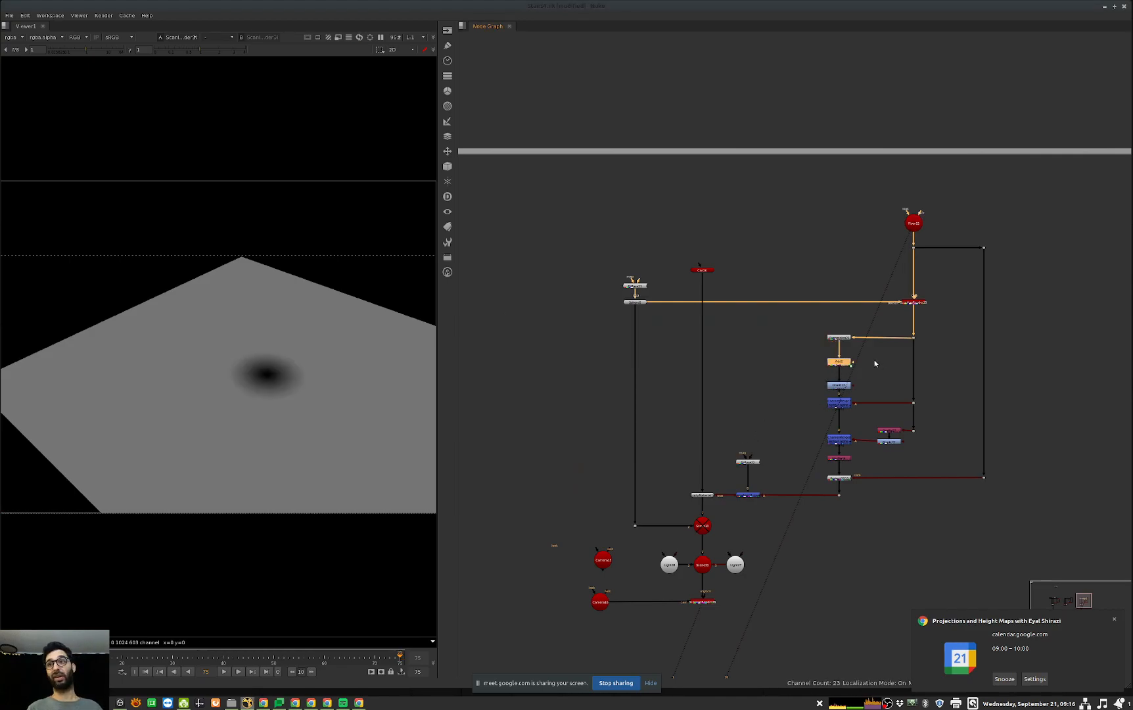
# Step: Open Floor12's properties, create a second viewer connected to the dot below the camera, and dock it under the first viewer
pyautogui.moveTo(876, 358); pyautogui.dragTo(855, 381, button='middle')
pyautogui.click(894, 245)
pyautogui.doubleClick(891, 248)
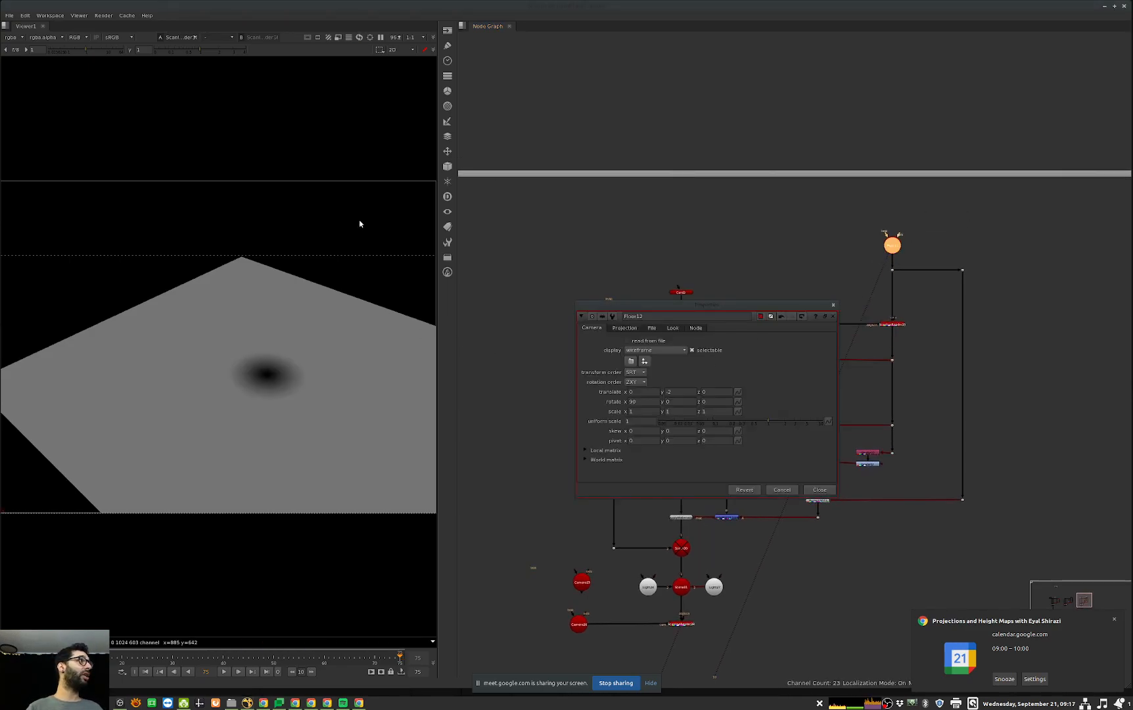
pyautogui.click(1029, 450)
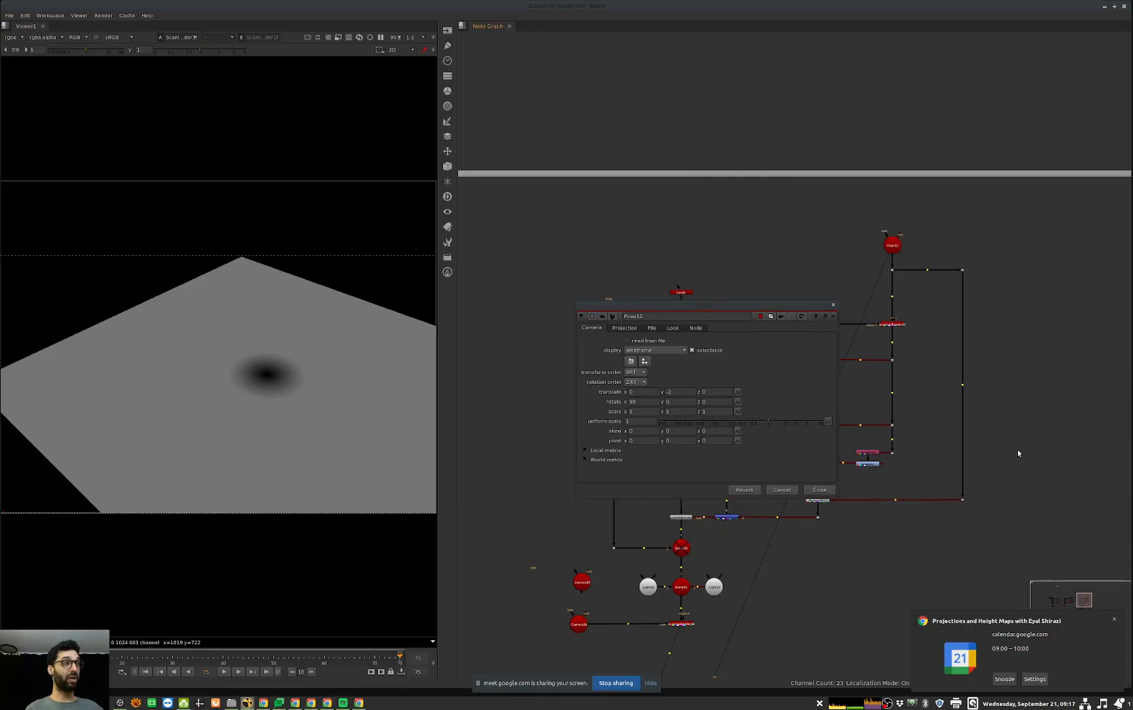
pyautogui.hotkey('ctrl', 'i')
pyautogui.moveTo(1022, 448); pyautogui.dragTo(892, 276)
pyautogui.keyDown('ctrl'); pyautogui.moveTo(284, 338); pyautogui.dragTo(155, 238); pyautogui.keyUp('ctrl')
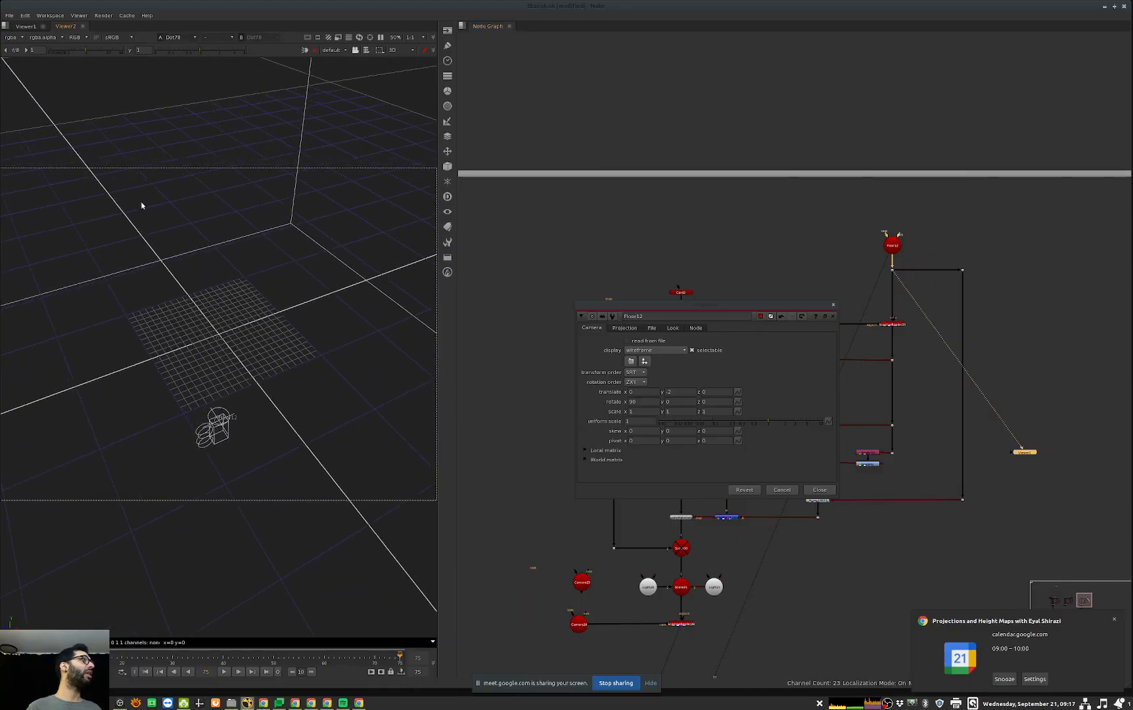
pyautogui.moveTo(67, 26); pyautogui.dragTo(86, 569)
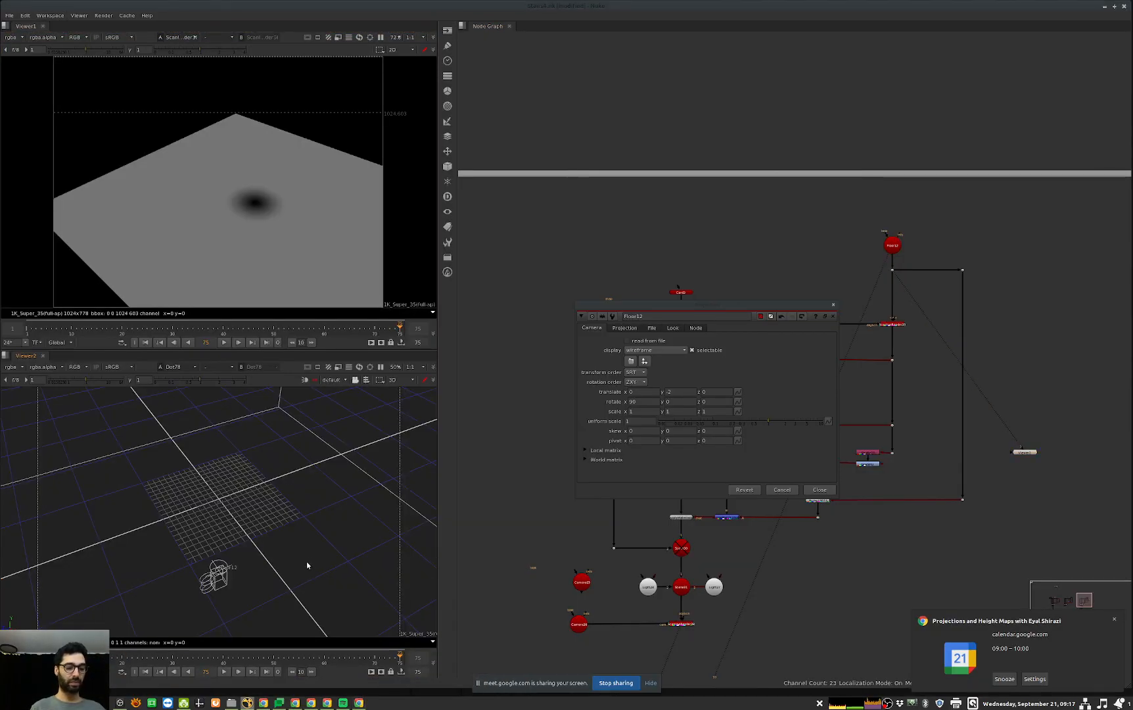
# Step: Hide the control bars of both viewers and frame the Floor12 camera in the second viewer's 3D view
pyautogui.hotkey('shift', '[')
pyautogui.hotkey('shift', ']')
pyautogui.hotkey('shift', '[')
pyautogui.hotkey('shift', ']')
pyautogui.keyDown('ctrl'); pyautogui.moveTo(349, 478); pyautogui.dragTo(218, 498); pyautogui.keyUp('ctrl')
pyautogui.scroll(-2, 217, 498)
pyautogui.scroll(2, 221, 493)
pyautogui.moveTo(289, 289); pyautogui.dragTo(296, 282, button='middle')
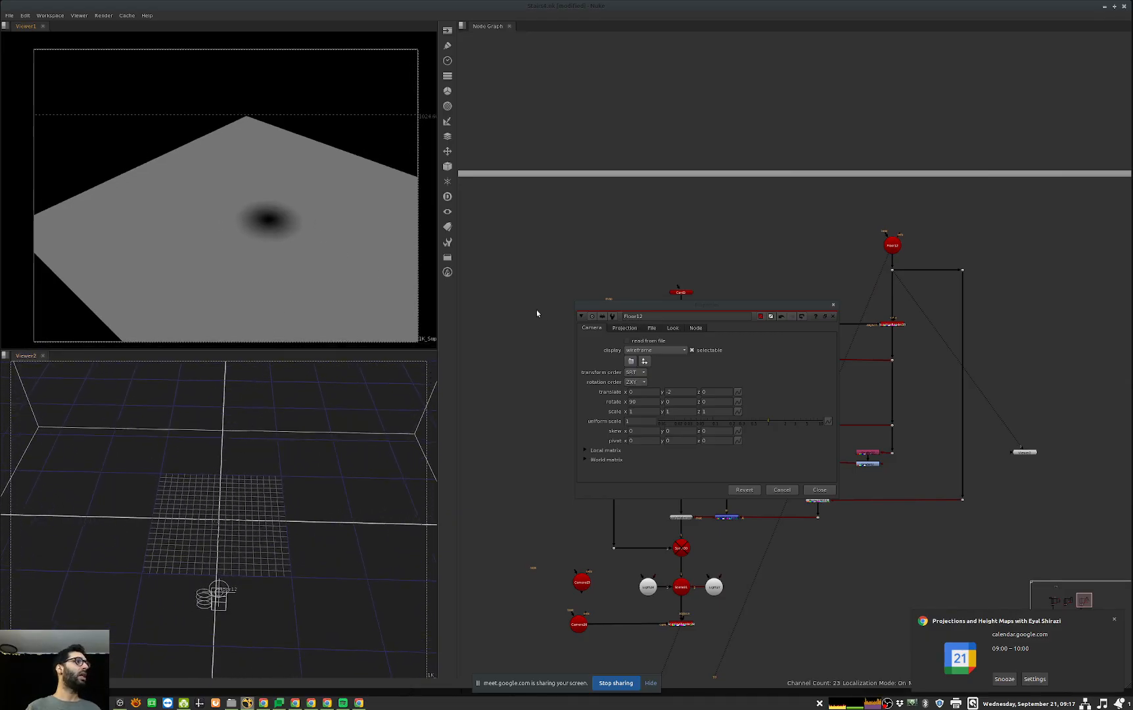
# Step: Test Floor12's Y translate by stepping it down and up against the shadow render, return it to -2 and close its properties
pyautogui.moveTo(689, 394); pyautogui.dragTo(531, 394)
pyautogui.press('Down')
pyautogui.press('Down')
pyautogui.press('Down')
pyautogui.press('Down')
pyautogui.press('Up')
pyautogui.press('Up')
pyautogui.press('Up')
pyautogui.press('Up')
pyautogui.press('Up')
pyautogui.press('Up')
pyautogui.press('Up')
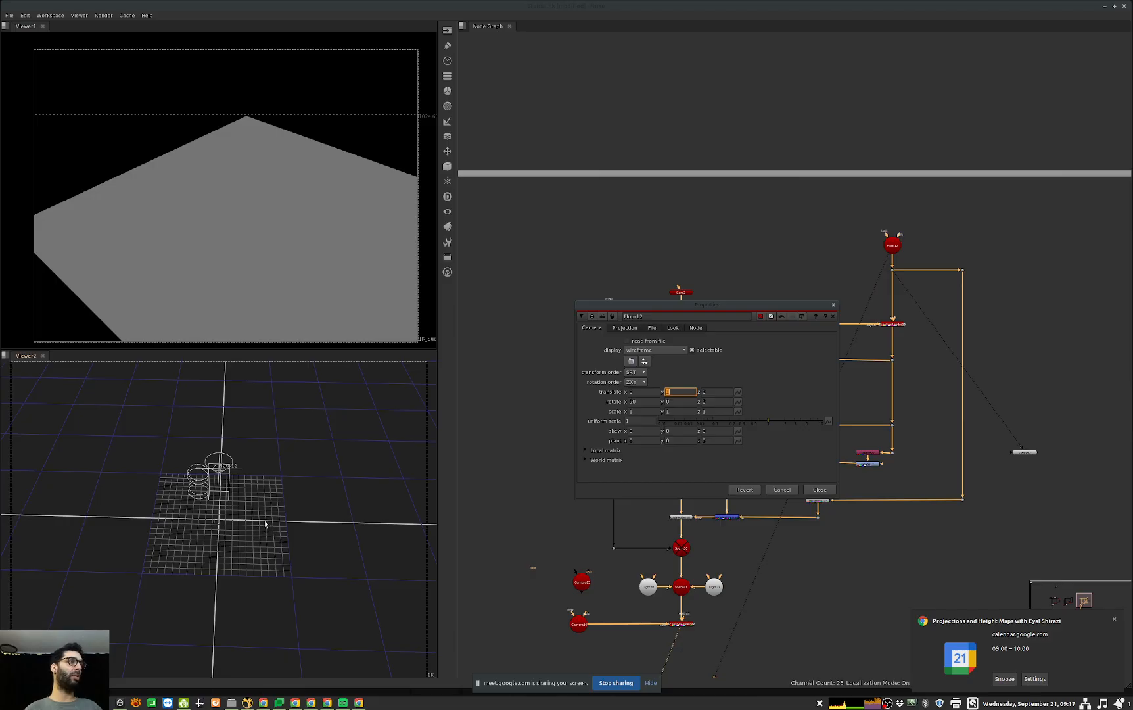
pyautogui.press('Down')
pyautogui.press('Down')
pyautogui.press('Down')
pyautogui.press('Down')
pyautogui.press('Down')
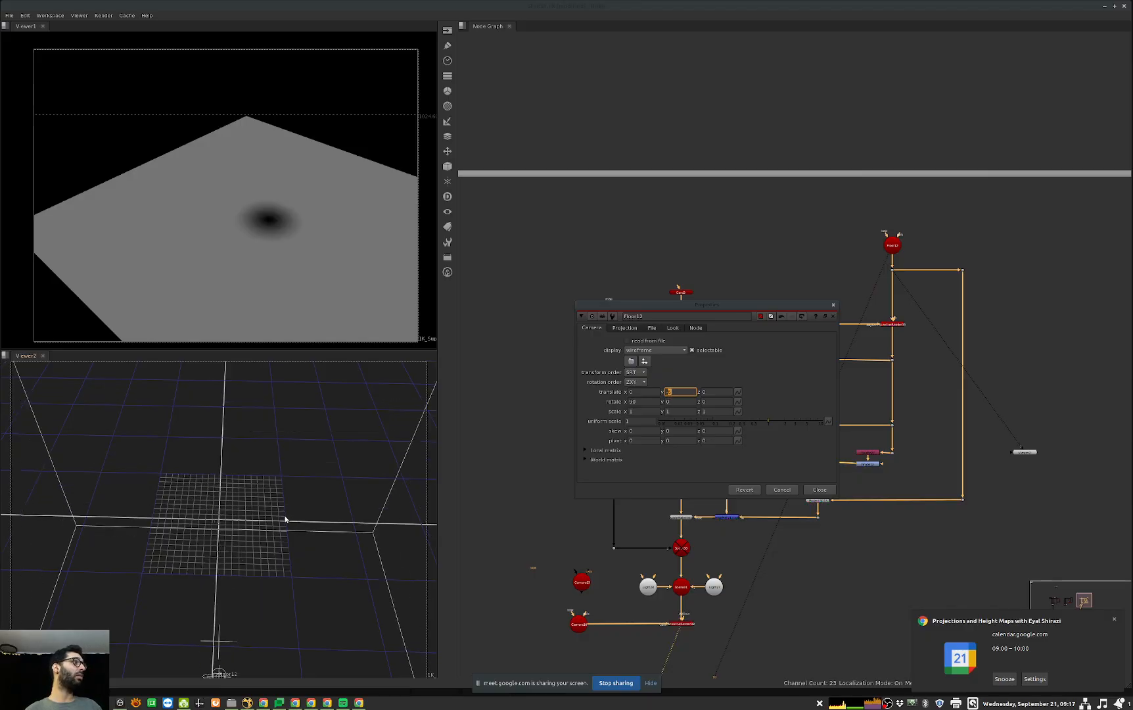
pyautogui.press('Up')
pyautogui.press('Up')
pyautogui.press('Up')
pyautogui.press('Up')
pyautogui.press('Up')
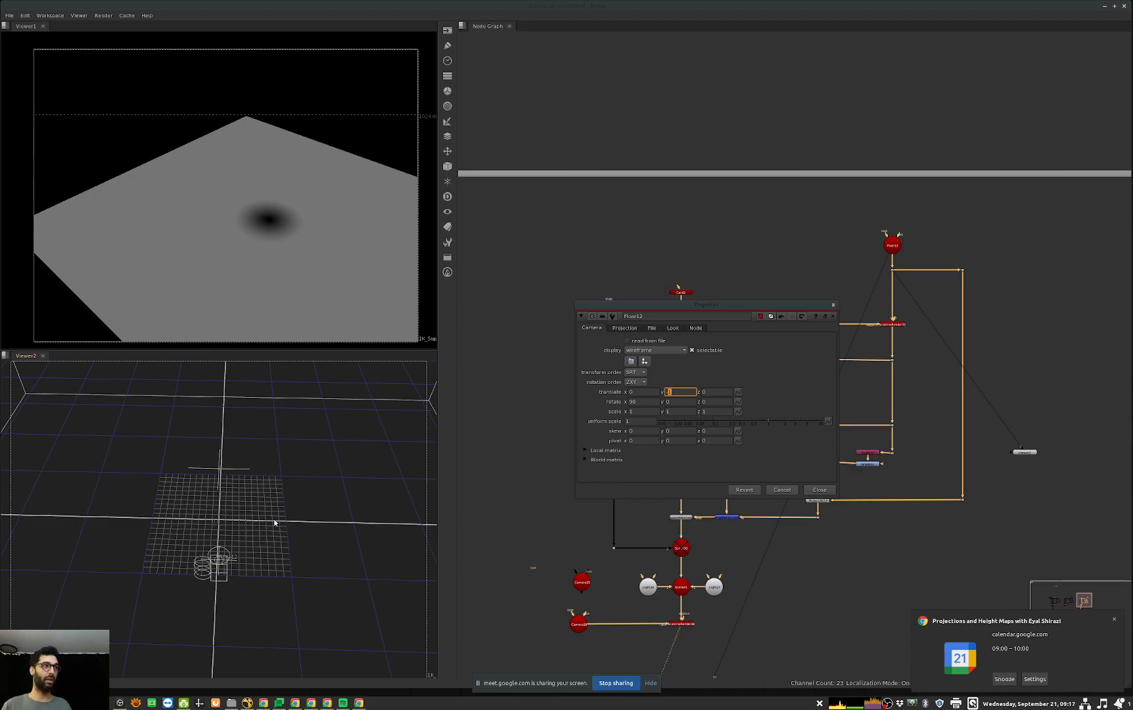
pyautogui.press('Down')
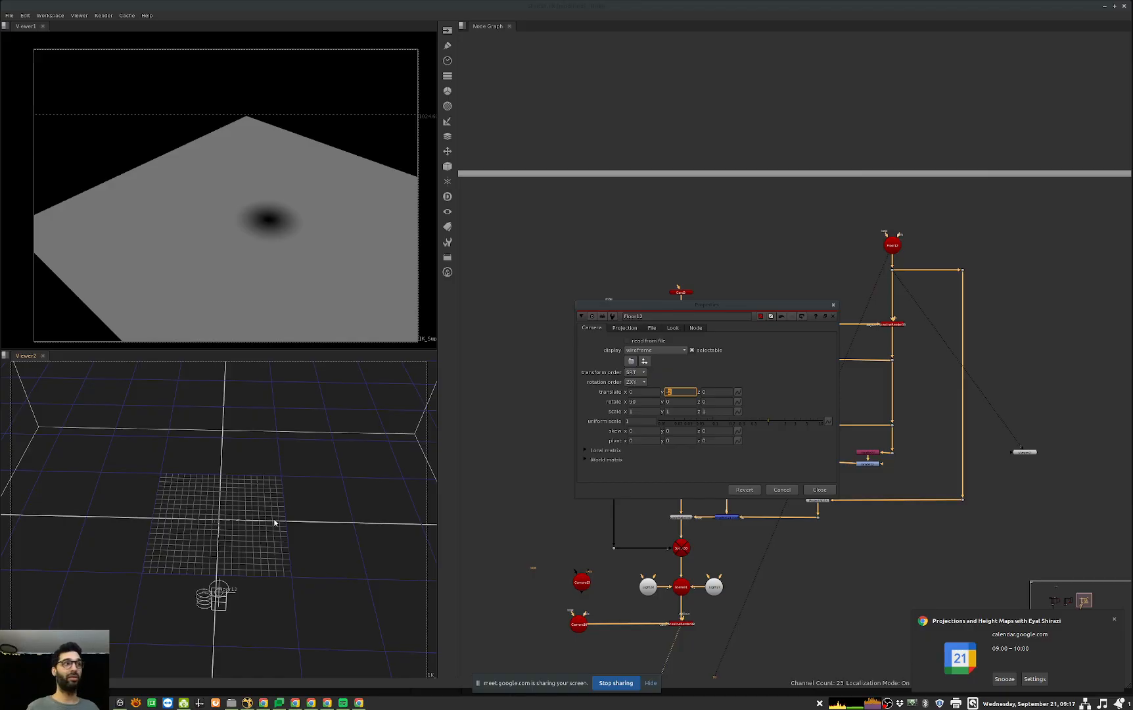
pyautogui.click(820, 489)
# Step: Re-enable the scene node above the final render to bring the sphere back into the image
pyautogui.moveTo(820, 597); pyautogui.dragTo(847, 548, button='middle')
pyautogui.click(708, 573)
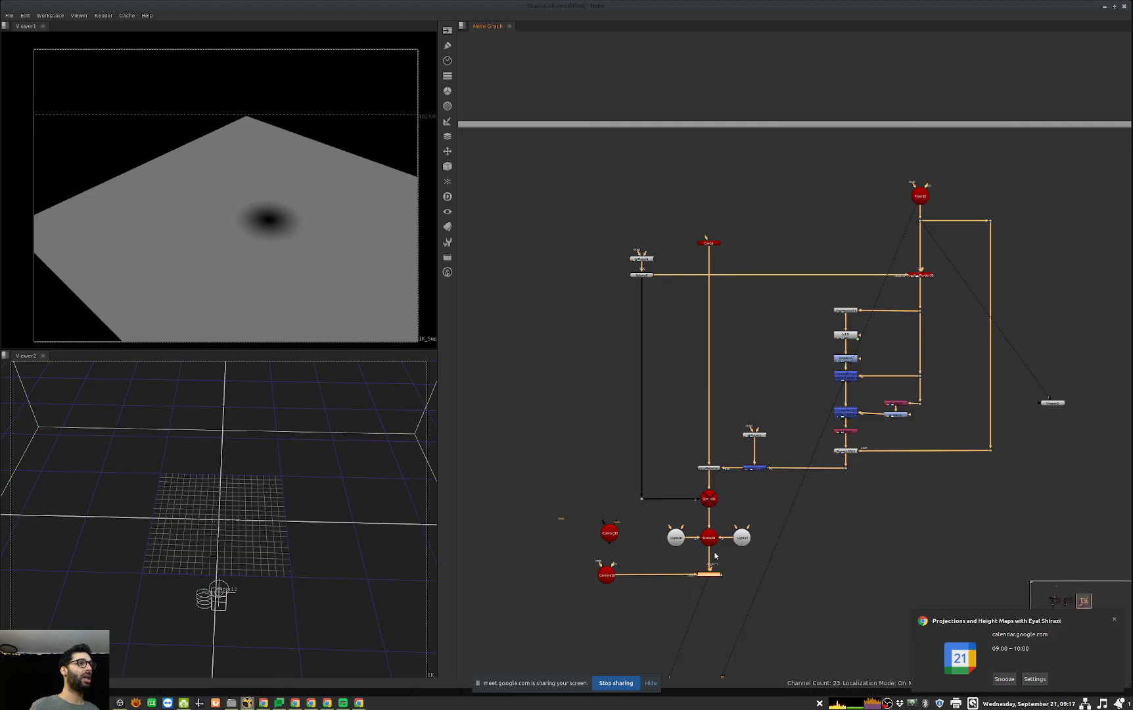
pyautogui.click(709, 498)
pyautogui.press('d')
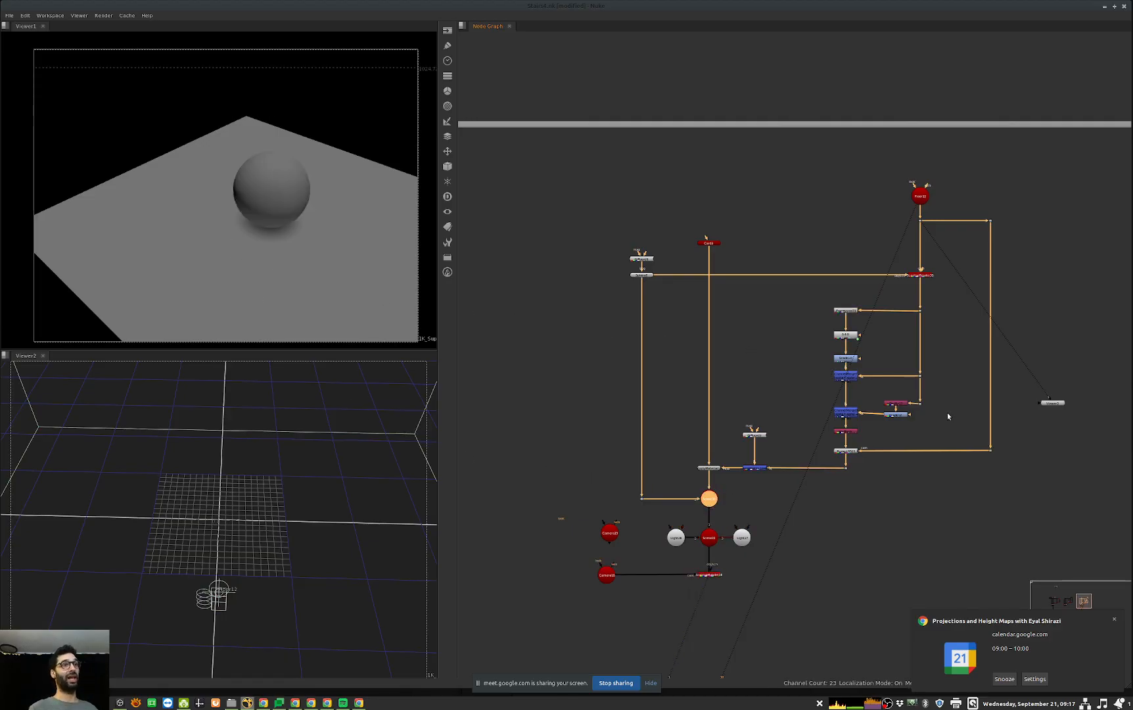
# Step: Look over the Basic contact and Height map setups, then return to the third contact setup and examine its camera in 3D
pyautogui.scroll(-5, 872, 445)
pyautogui.moveTo(800, 508); pyautogui.dragTo(873, 442, button='middle')
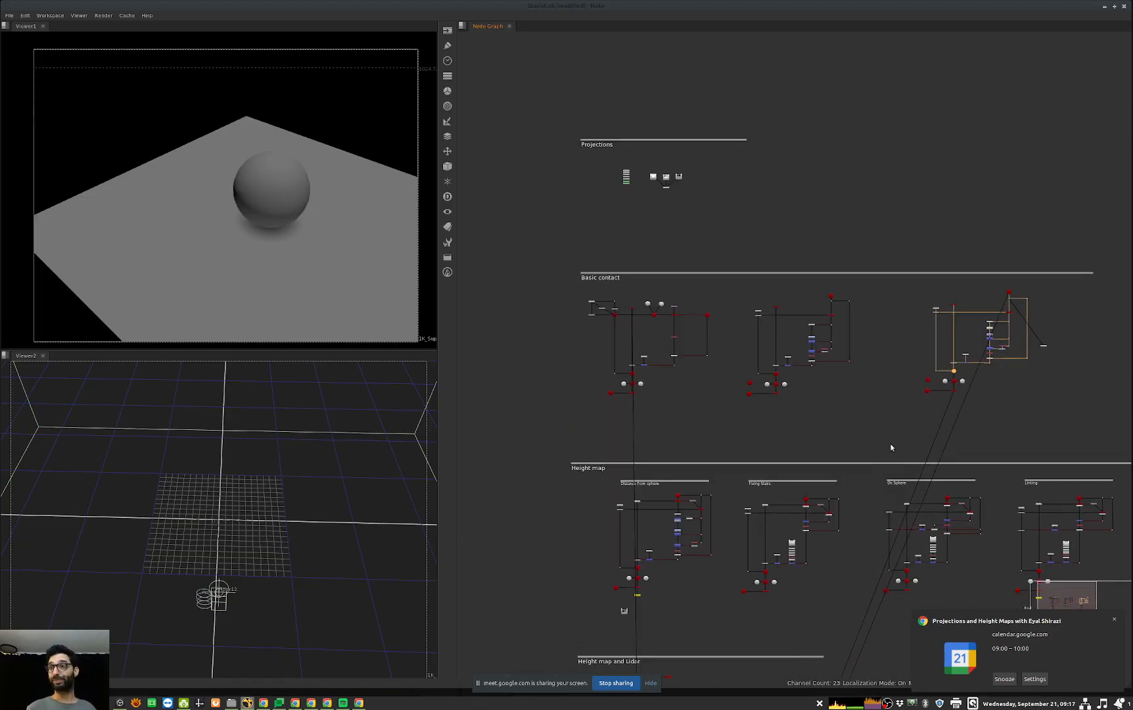
pyautogui.scroll(5, 717, 558)
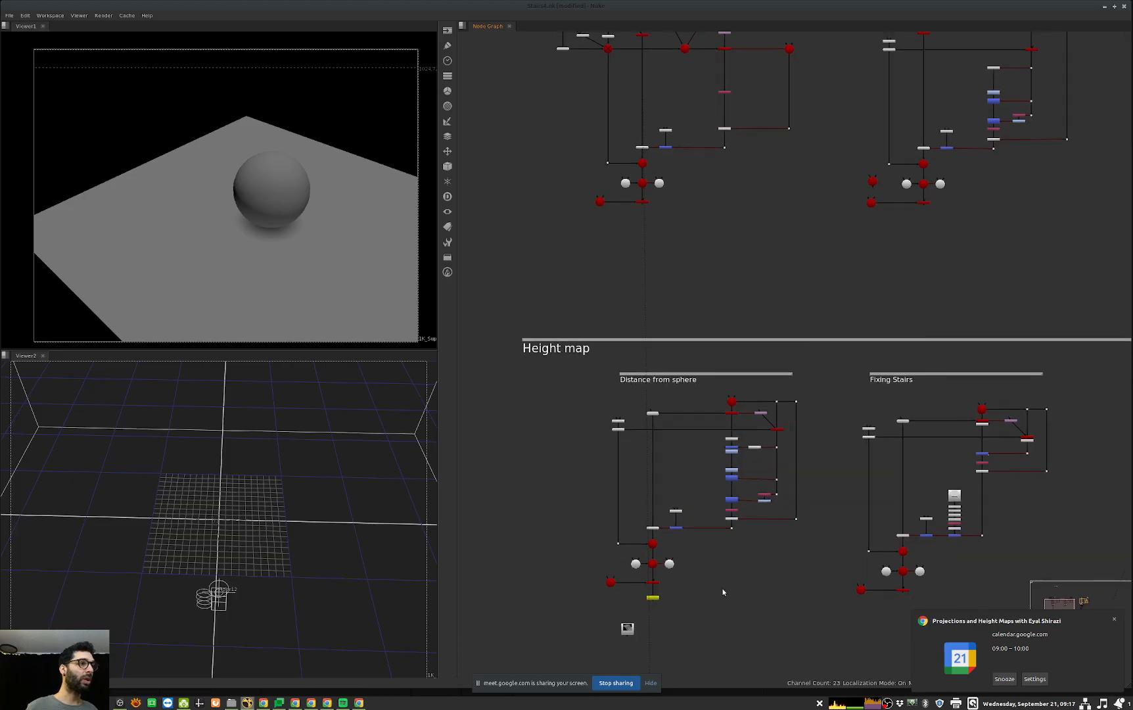
pyautogui.moveTo(1001, 442); pyautogui.dragTo(733, 551, button='middle')
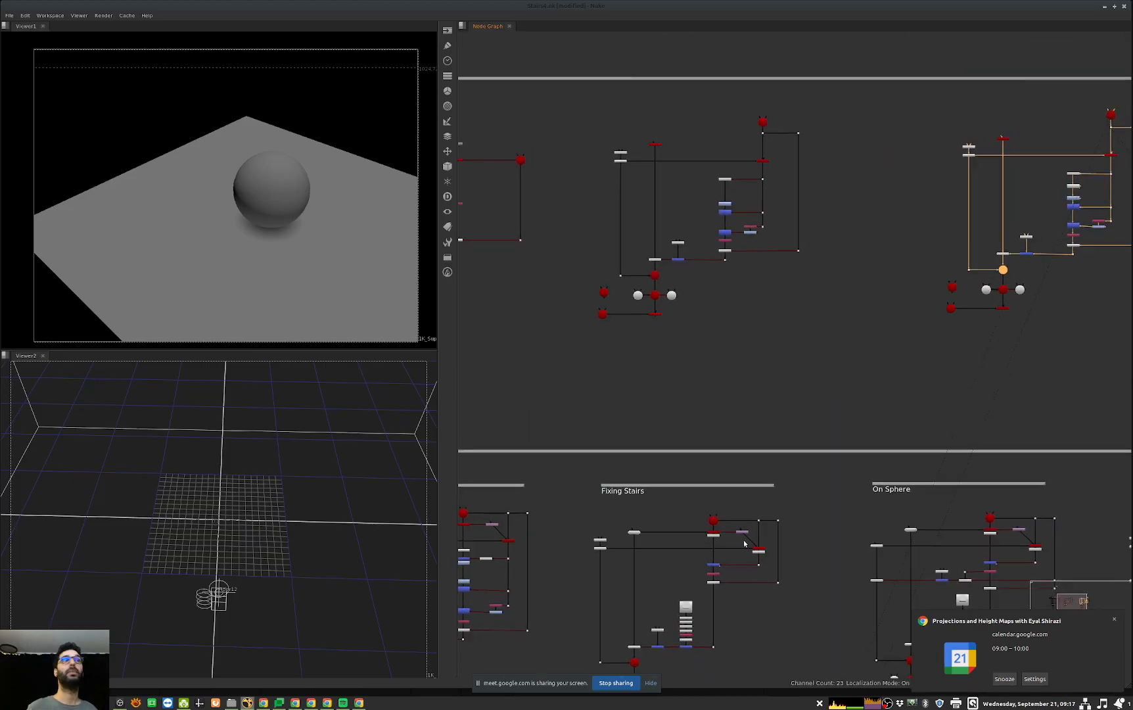
pyautogui.moveTo(1063, 352); pyautogui.dragTo(894, 472, button='middle')
pyautogui.click(887, 477)
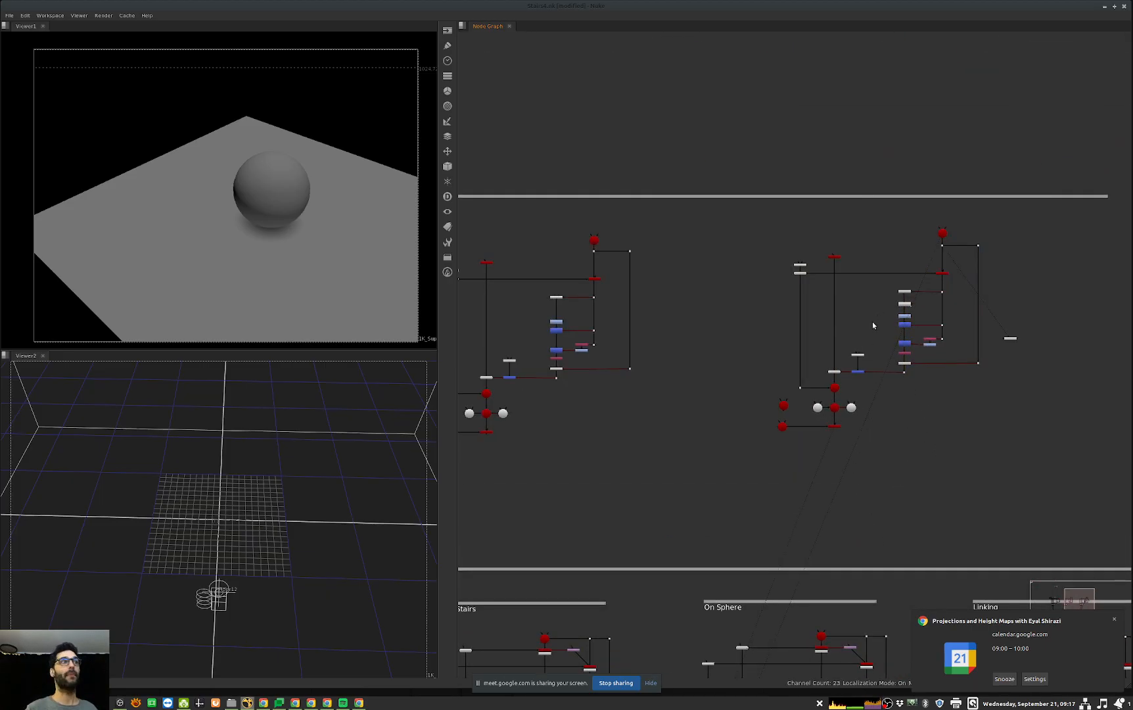
pyautogui.scroll(5, 877, 318)
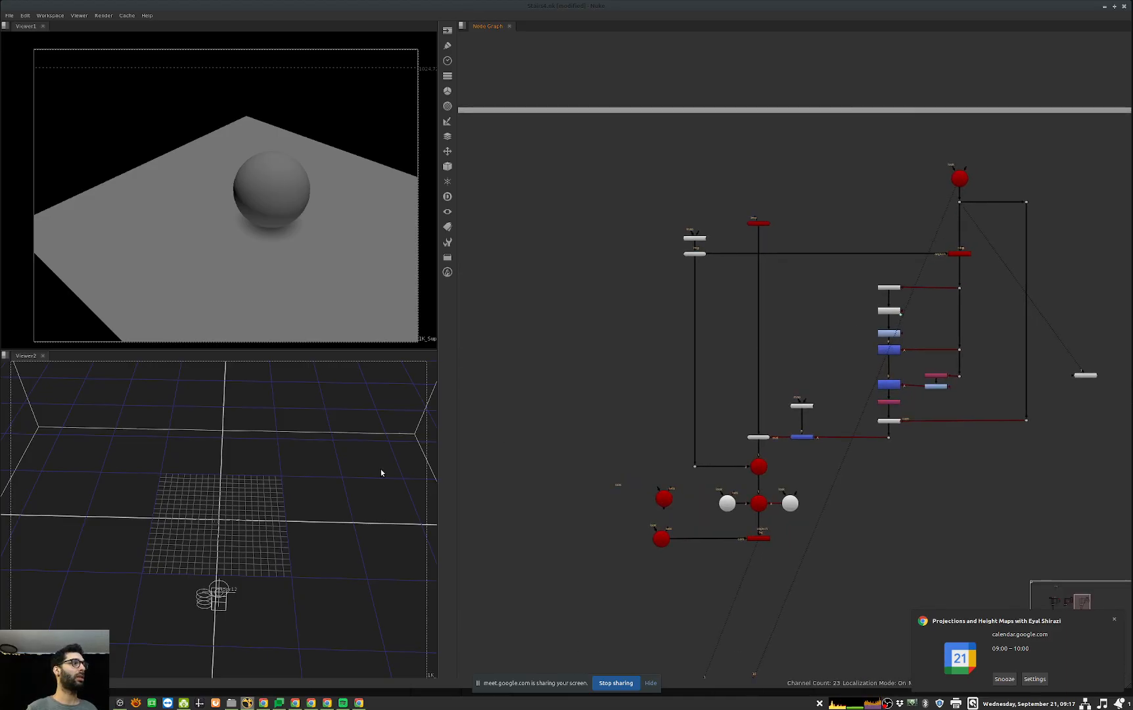
pyautogui.keyDown('ctrl'); pyautogui.moveTo(250, 472); pyautogui.dragTo(143, 506); pyautogui.keyUp('ctrl')
pyautogui.scroll(-4, 144, 506)
pyautogui.moveTo(144, 506); pyautogui.dragTo(111, 485, button='middle')
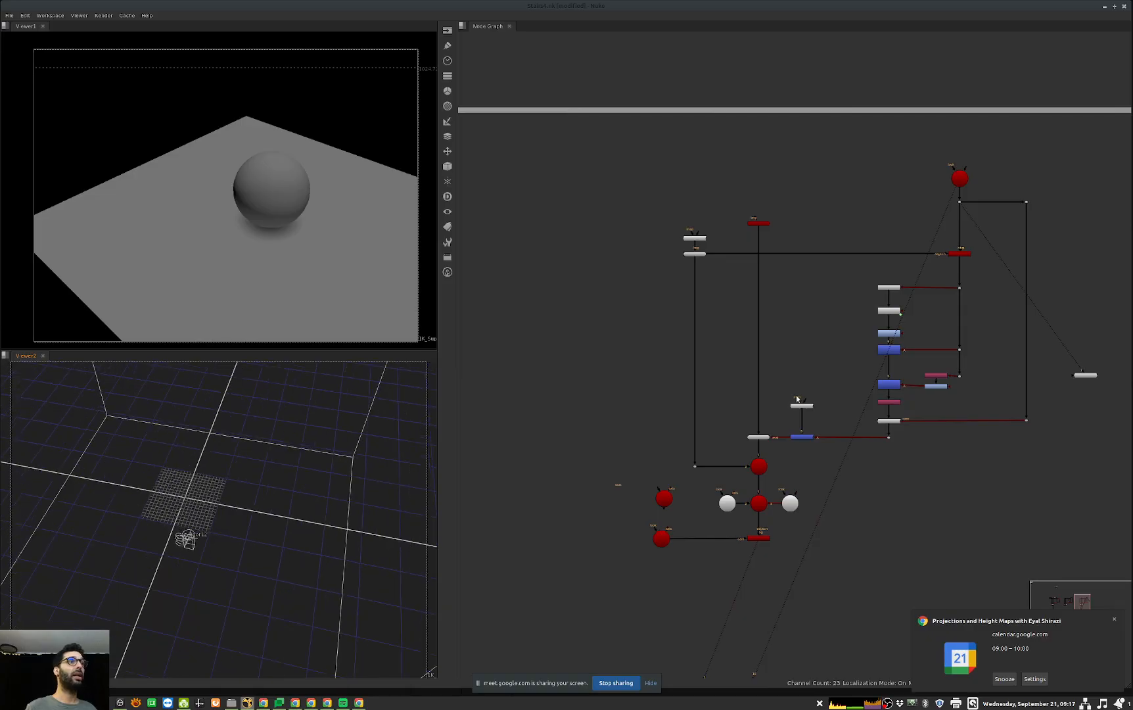
# Step: Open Add2's properties, view the node feeding it in the second viewer, and sample the values near the sphere's centre
pyautogui.moveTo(921, 318); pyautogui.dragTo(874, 371, button='middle')
pyautogui.doubleClick(841, 364)
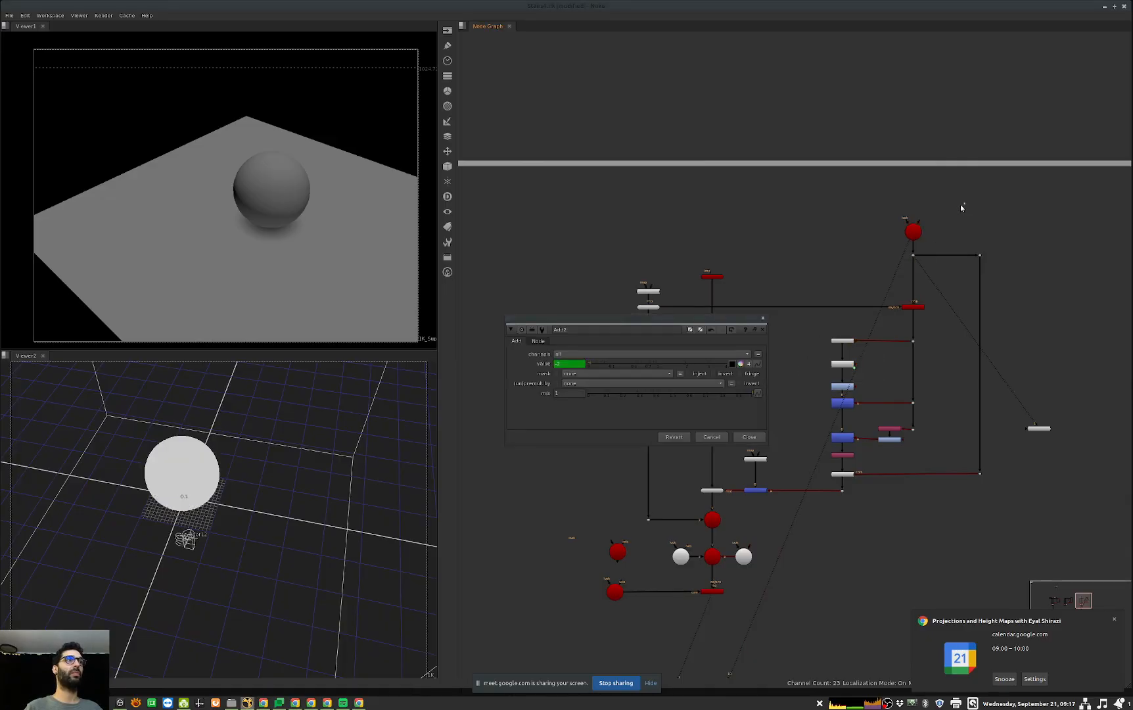
pyautogui.click(842, 341)
pyautogui.press('1')
pyautogui.moveTo(197, 527); pyautogui.dragTo(247, 496, button='middle')
pyautogui.hotkey('shift', ']')
pyautogui.rightClick(234, 495)
pyautogui.click(220, 493)
pyautogui.rightClick(224, 502)
pyautogui.click(230, 498)
pyautogui.scroll(3, 251, 500)
pyautogui.moveTo(381, 475); pyautogui.dragTo(188, 508, button='middle')
pyautogui.keyDown('ctrl'); pyautogui.keyDown('shift'); pyautogui.moveTo(165, 498); pyautogui.dragTo(180, 509); pyautogui.keyUp('shift'); pyautogui.keyUp('ctrl')
pyautogui.click(871, 354)
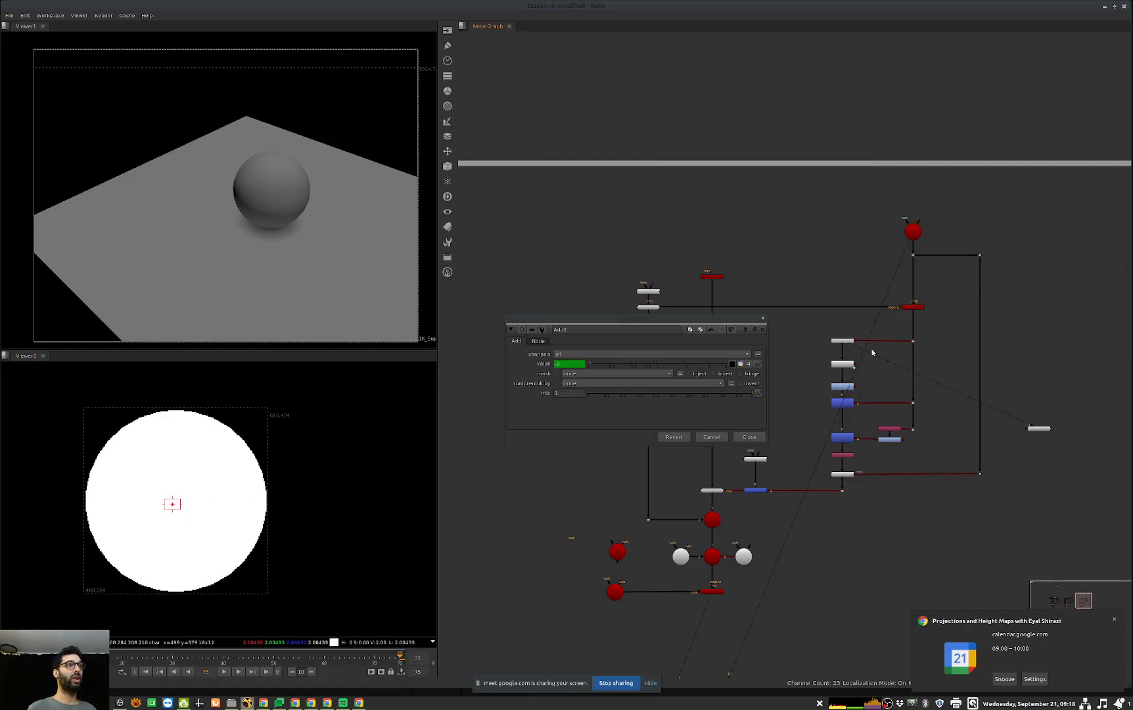
# Step: Open Floor12's properties beside Add2's and compare the camera's Y translate with Add2's value
pyautogui.click(844, 364)
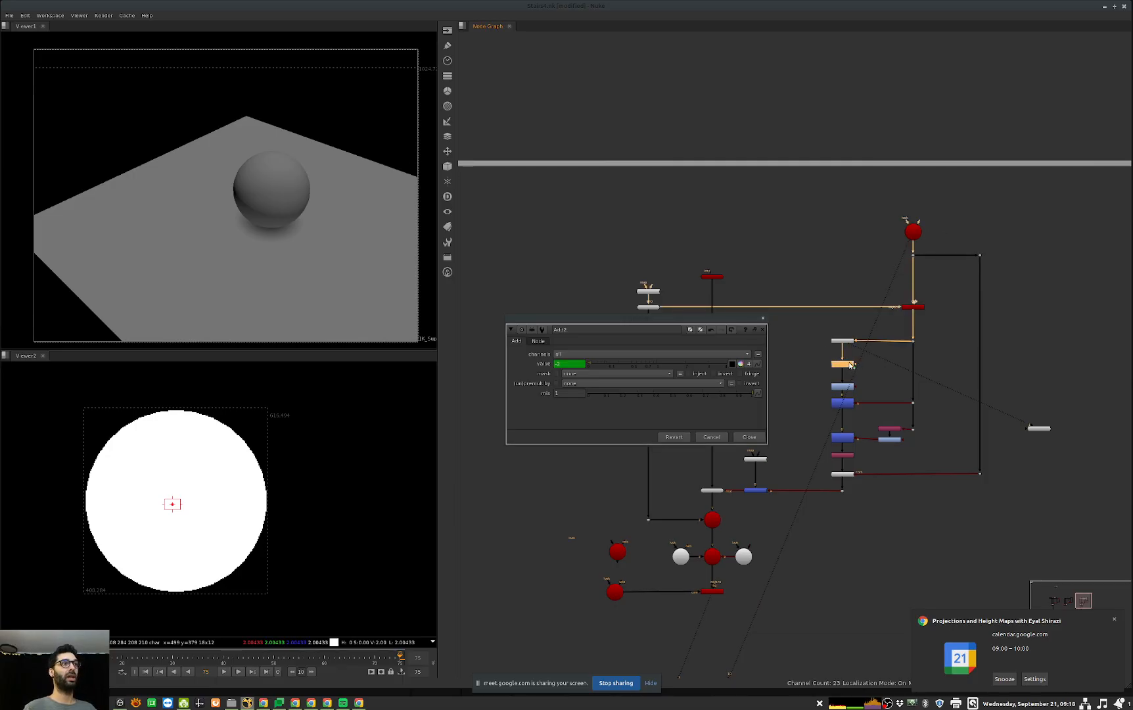
pyautogui.doubleClick(912, 232)
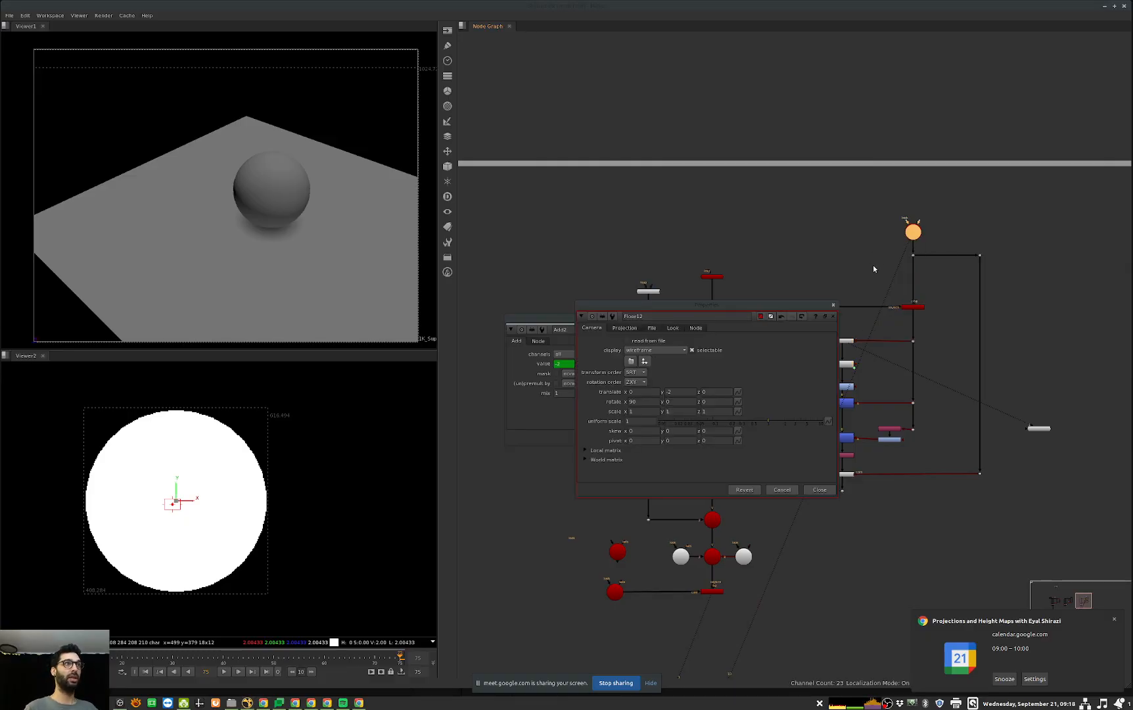
pyautogui.moveTo(750, 307); pyautogui.dragTo(941, 281)
pyautogui.moveTo(872, 367); pyautogui.dragTo(832, 377)
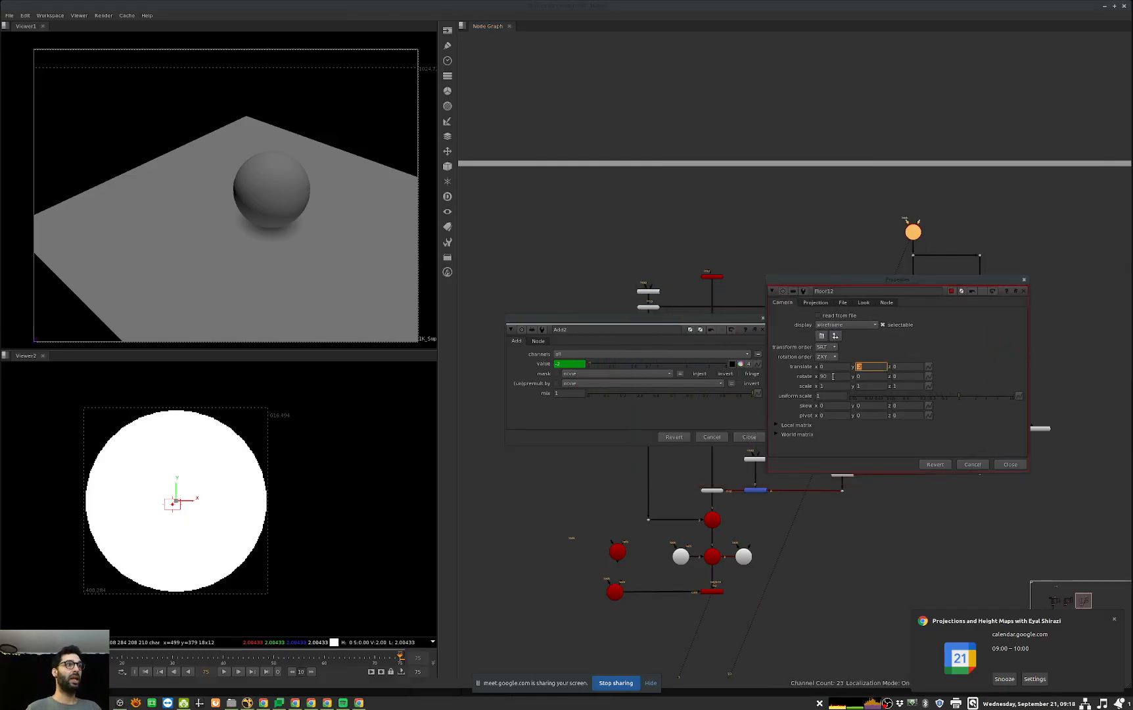
# Step: Test the link by setting Floor12's Y translate to 0, and set it back to -2
pyautogui.write('0')
pyautogui.press('Return')
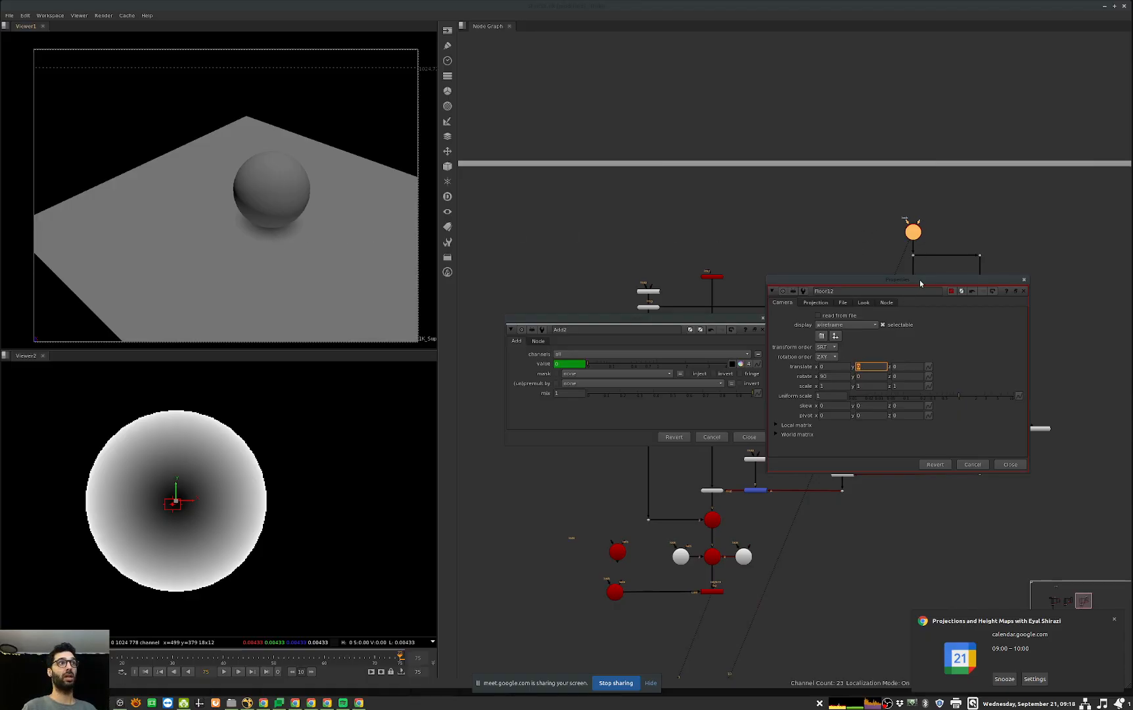
pyautogui.moveTo(919, 284); pyautogui.dragTo(775, 418)
pyautogui.click(720, 500)
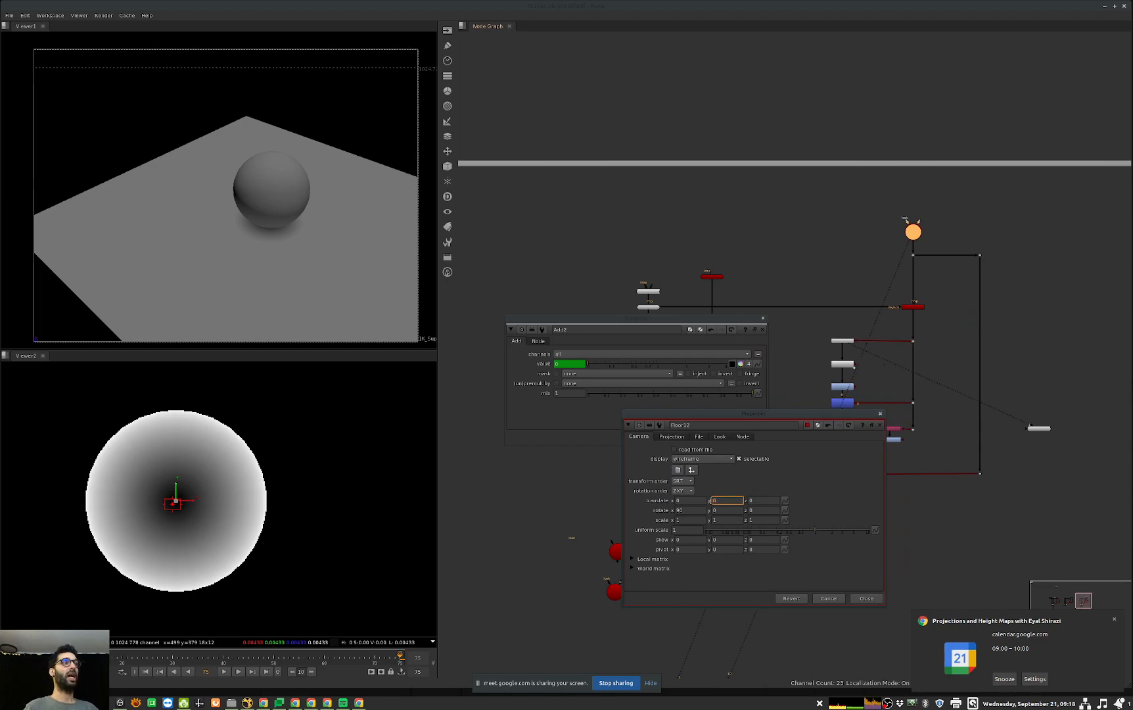
pyautogui.write('-1')
pyautogui.press('Return')
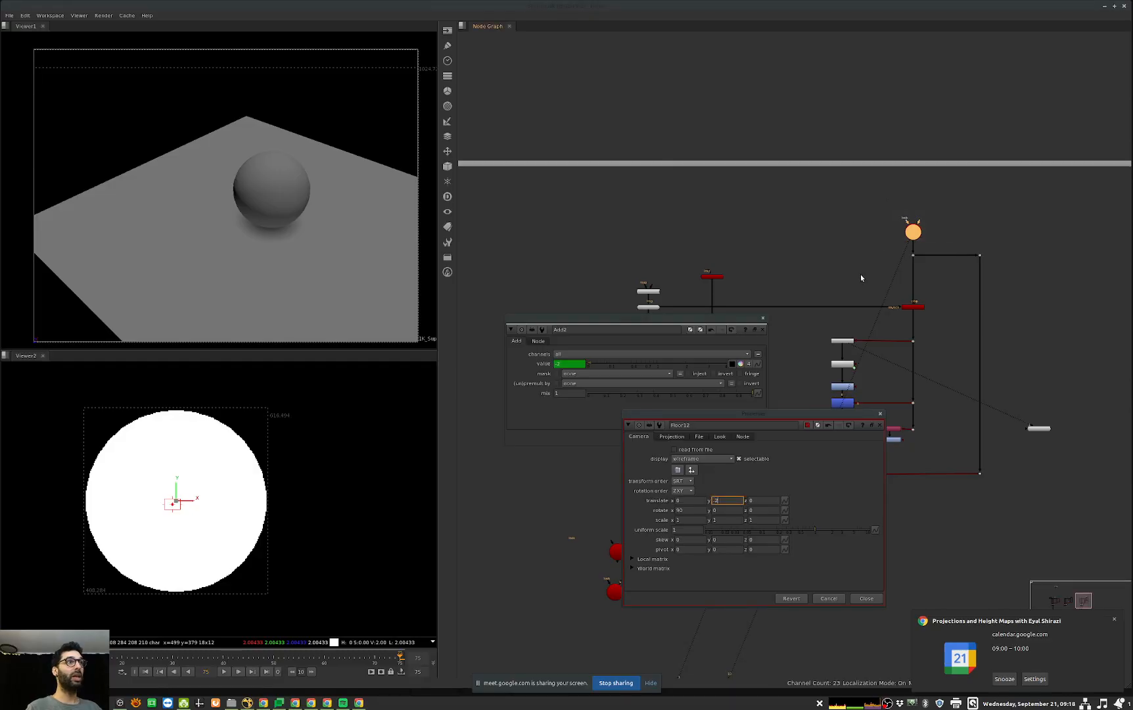
# Step: Inspect the expression linking Add2's value to Floor12's Y translate, and close both nodes' properties
pyautogui.keyDown('ctrl'); pyautogui.click(573, 365); pyautogui.keyUp('ctrl')
pyautogui.keyDown('ctrl'); pyautogui.click(573, 364); pyautogui.keyUp('ctrl')
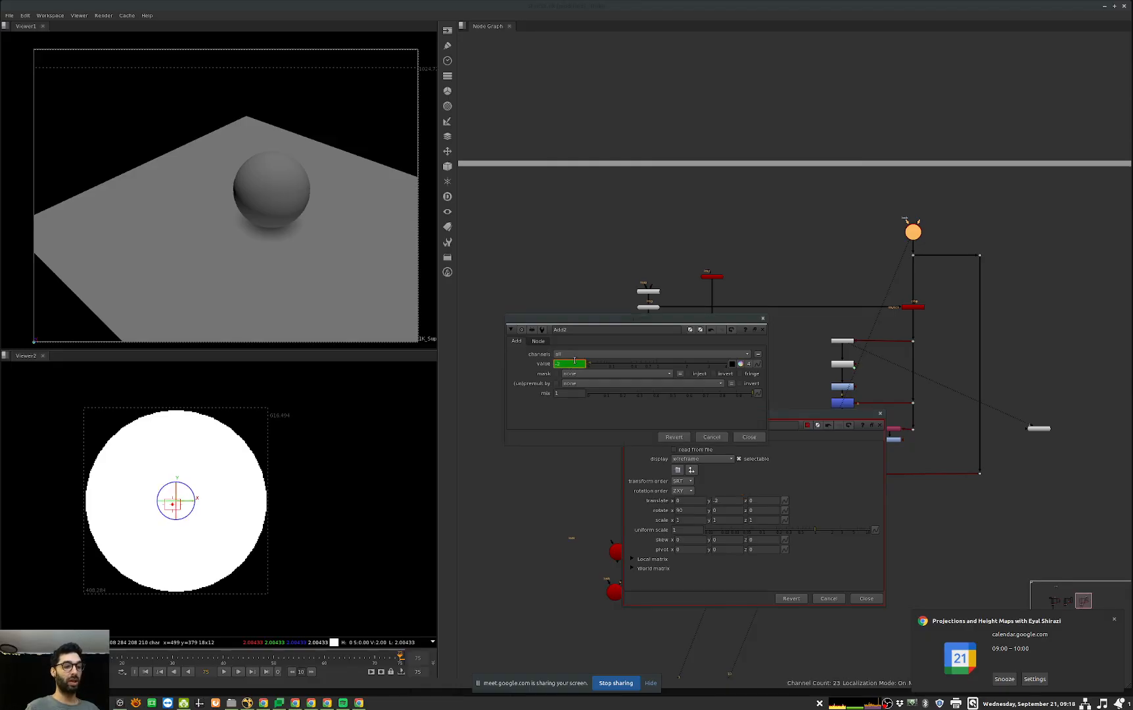
pyautogui.press('=')
pyautogui.moveTo(652, 357); pyautogui.dragTo(692, 407)
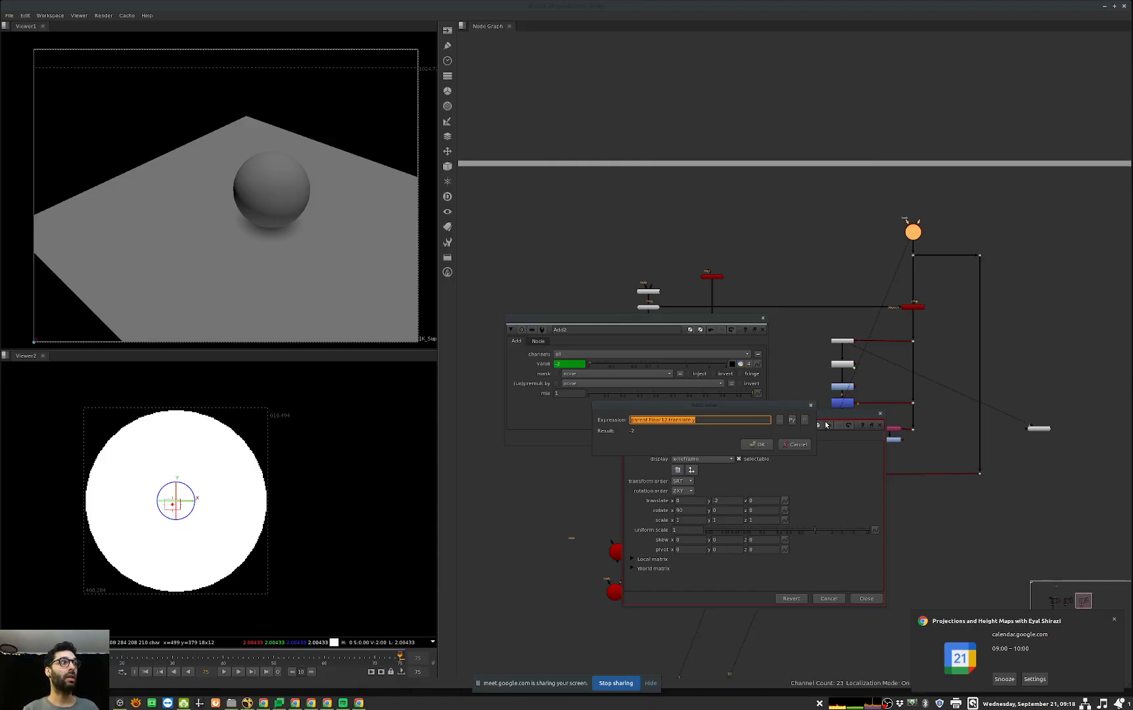
pyautogui.press('Escape')
pyautogui.press('Escape')
pyautogui.click(842, 364)
pyautogui.click(808, 373)
pyautogui.doubleClick(838, 364)
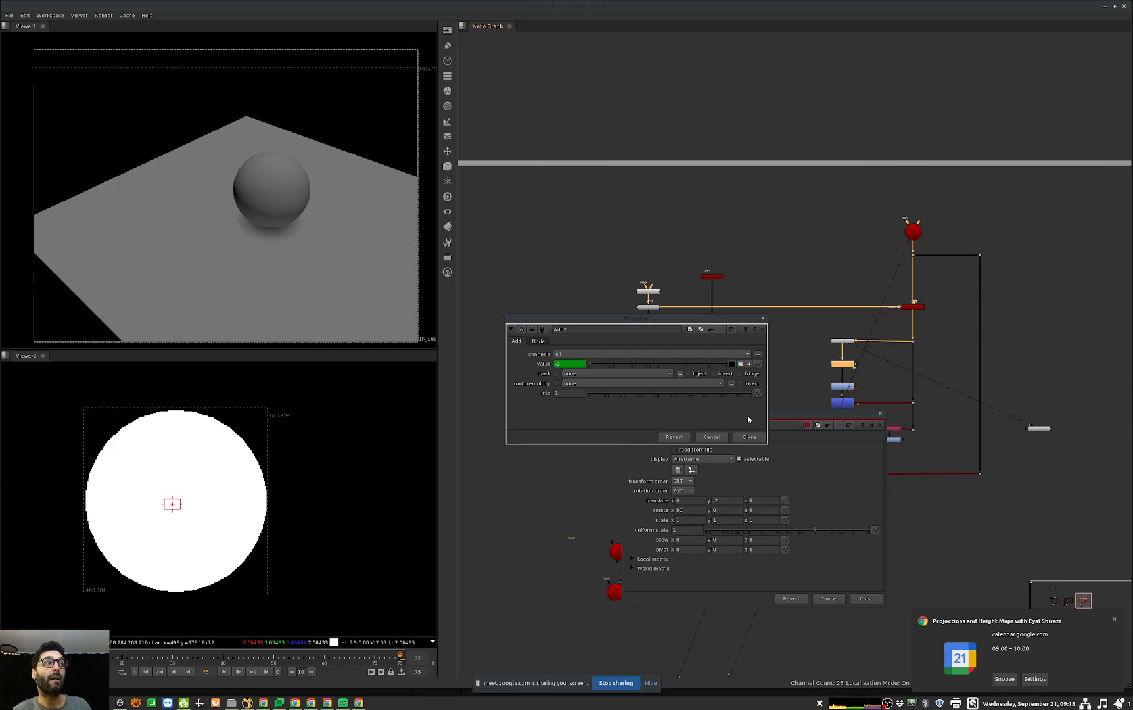
pyautogui.press('Escape')
pyautogui.press('Escape')
pyautogui.scroll(3, 823, 402)
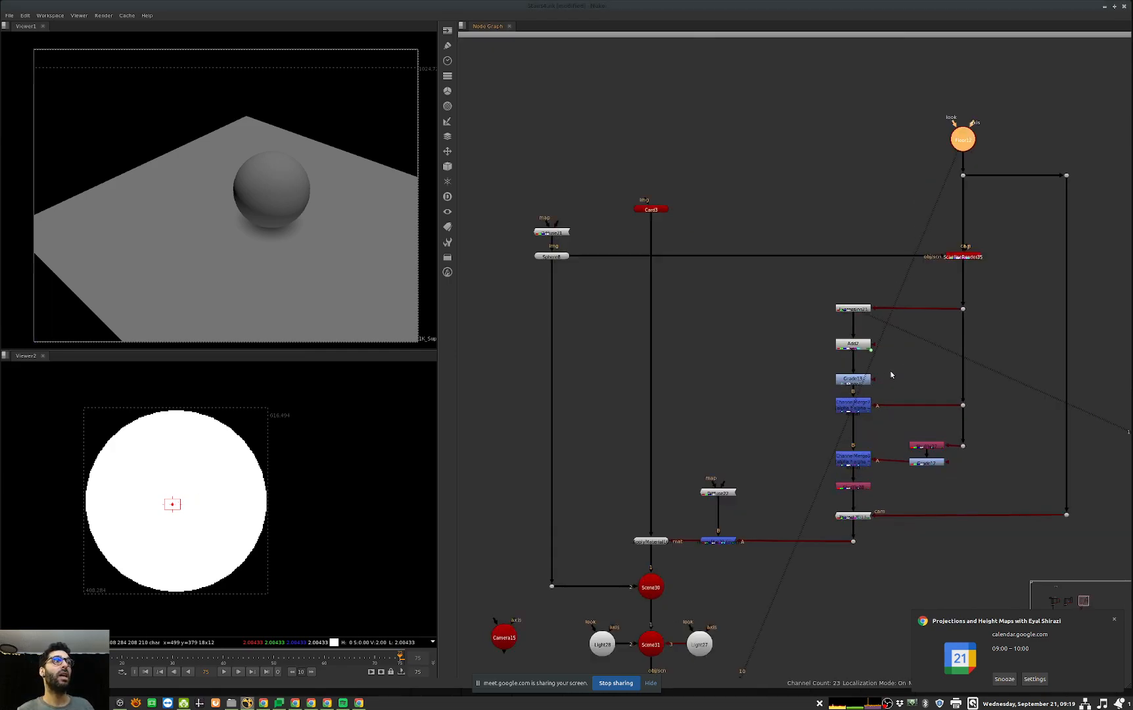
# Step: Disable and re-enable Grade13 below Add2 to compare its effect on the contact shadow
pyautogui.click(859, 380)
pyautogui.press('1')
pyautogui.press('d')
pyautogui.press('d')
pyautogui.press('d')
pyautogui.press('d')
pyautogui.press('d')
pyautogui.press('d')
pyautogui.press('d')
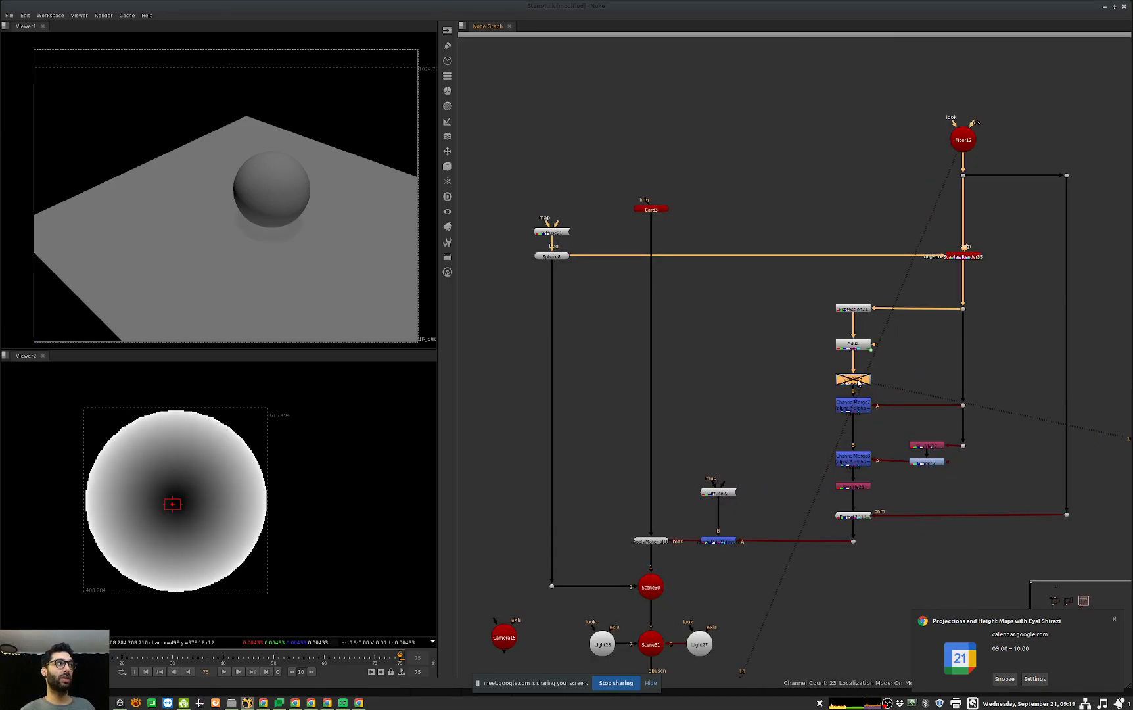
pyautogui.press('d')
pyautogui.press('d')
pyautogui.press('d')
pyautogui.press('d')
pyautogui.press('d')
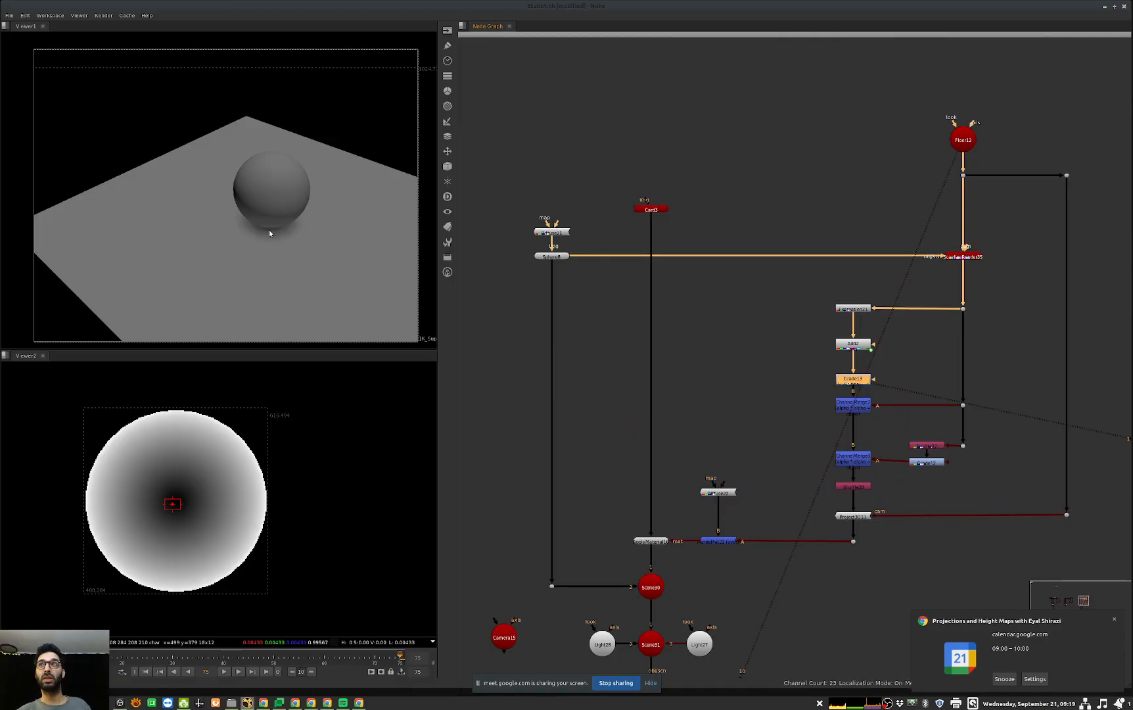
# Step: View the neighbouring contact setup's Expression node in the second viewer, and remove that viewer's pane
pyautogui.scroll(-2, 821, 349)
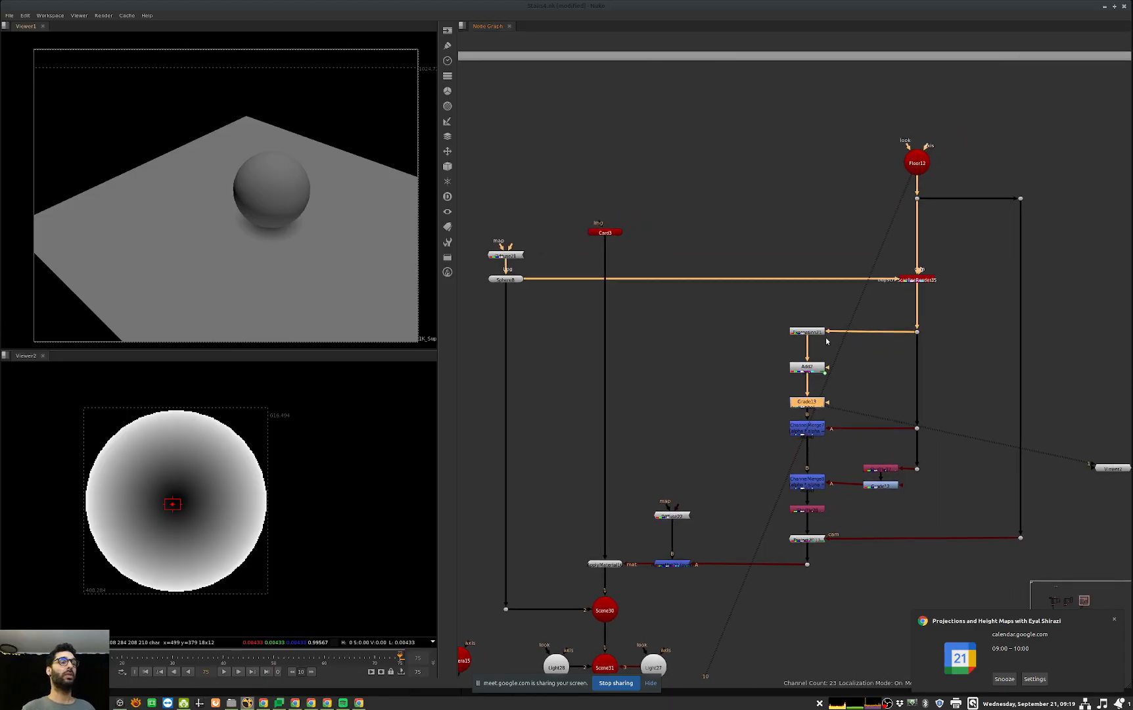
pyautogui.scroll(-5, 817, 368)
pyautogui.scroll(5, 757, 365)
pyautogui.moveTo(701, 374); pyautogui.dragTo(763, 383, button='middle')
pyautogui.scroll(-1, 757, 364)
pyautogui.click(716, 320)
pyautogui.press('1')
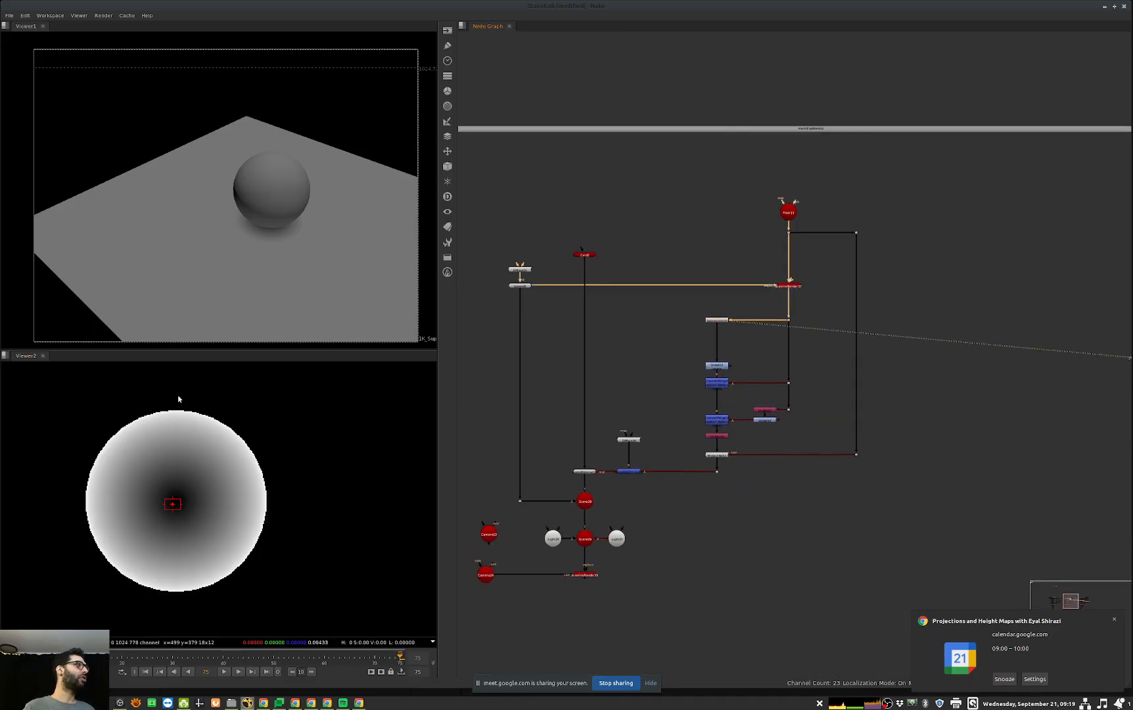
pyautogui.rightClick(92, 356)
pyautogui.click(120, 393)
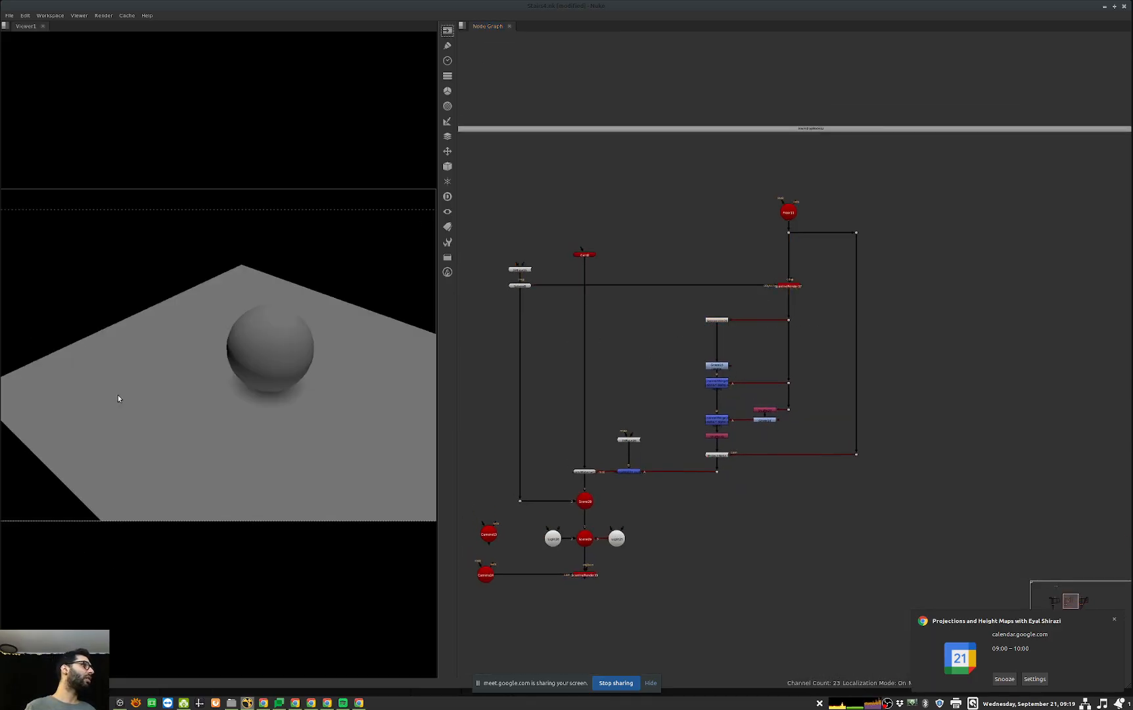
# Step: View the depth output of the Expression node above Grade15 in the remaining viewer
pyautogui.moveTo(984, 386); pyautogui.dragTo(382, 424, button='middle')
pyautogui.moveTo(762, 398)
pyautogui.mouseDown(button='middle')
pyautogui.moveTo(785, 391)
pyautogui.moveTo(766, 423)
pyautogui.mouseUp(button='middle')
pyautogui.scroll(1, 844, 360)
pyautogui.moveTo(890, 358); pyautogui.dragTo(829, 392)
pyautogui.moveTo(760, 387); pyautogui.dragTo(1119, 325, button='middle')
pyautogui.moveTo(473, 365); pyautogui.dragTo(763, 353, button='middle')
pyautogui.click(698, 313)
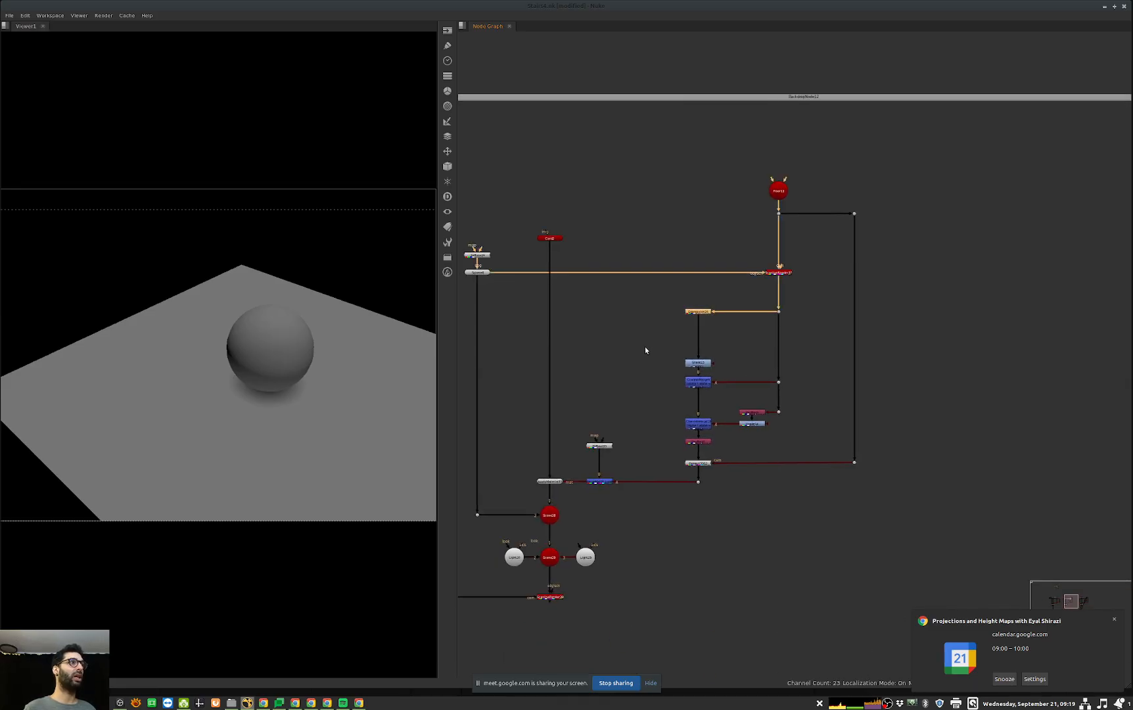
pyautogui.press('1')
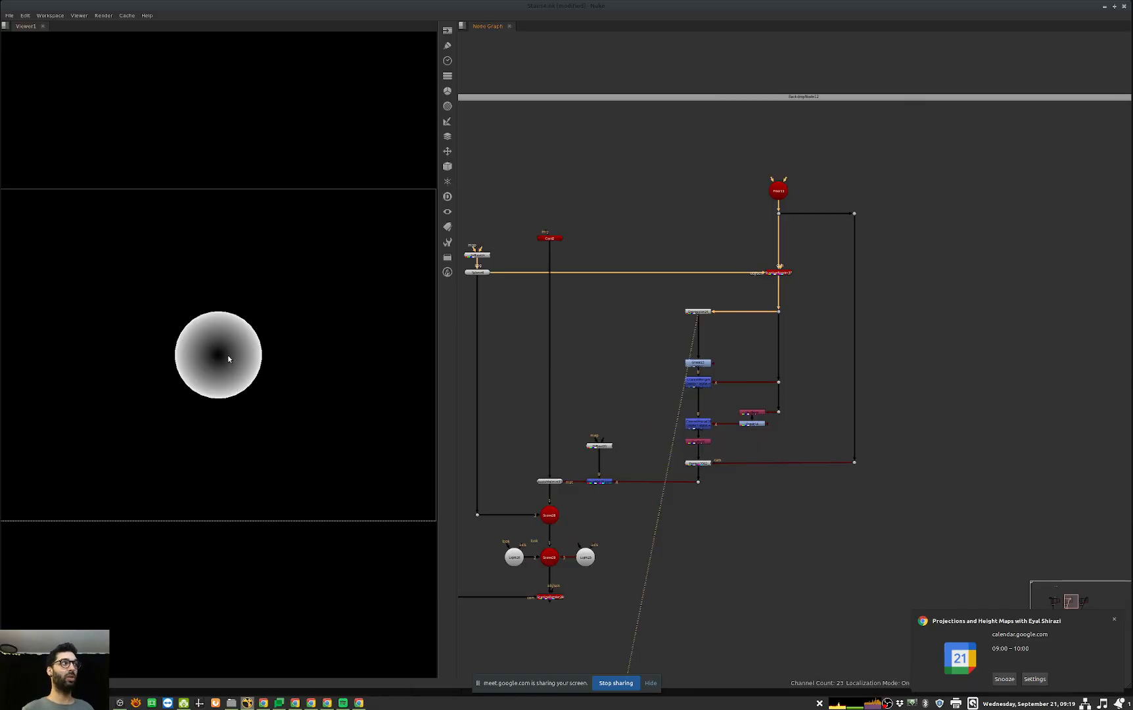
# Step: View Grade15's output and toggle the node off and on to compare its effect
pyautogui.scroll(3, 688, 349)
pyautogui.click(706, 371)
pyautogui.press('1')
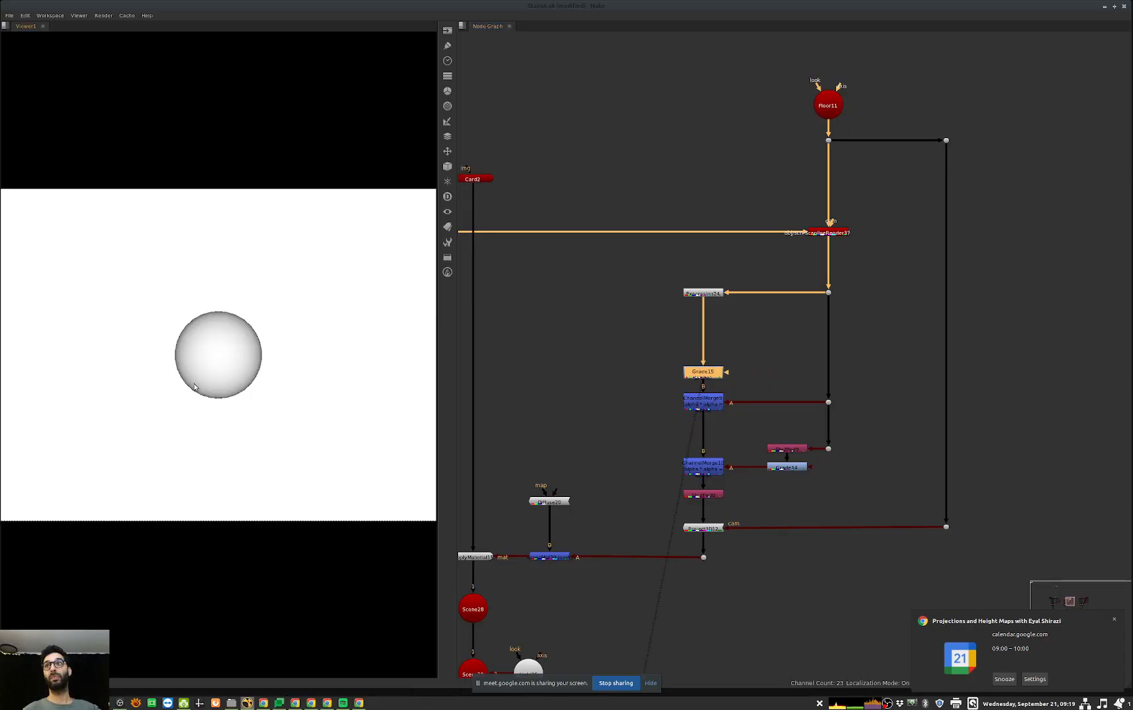
pyautogui.press('d')
pyautogui.press('d')
# Step: Step through the ChannelMerge nodes and the node below them in the viewer, checking the alpha
pyautogui.moveTo(722, 405); pyautogui.dragTo(701, 378, button='middle')
pyautogui.moveTo(737, 355); pyautogui.dragTo(596, 404)
pyautogui.press('1')
pyautogui.click(573, 389)
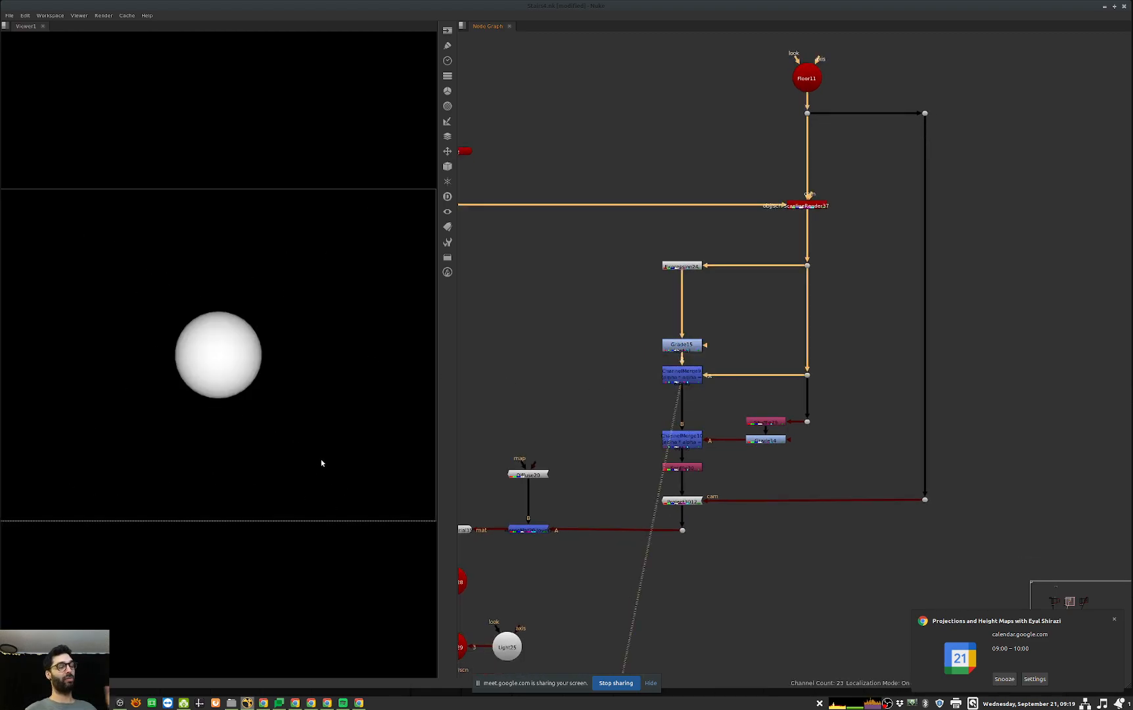
pyautogui.moveTo(741, 415); pyautogui.dragTo(657, 455)
pyautogui.press('1')
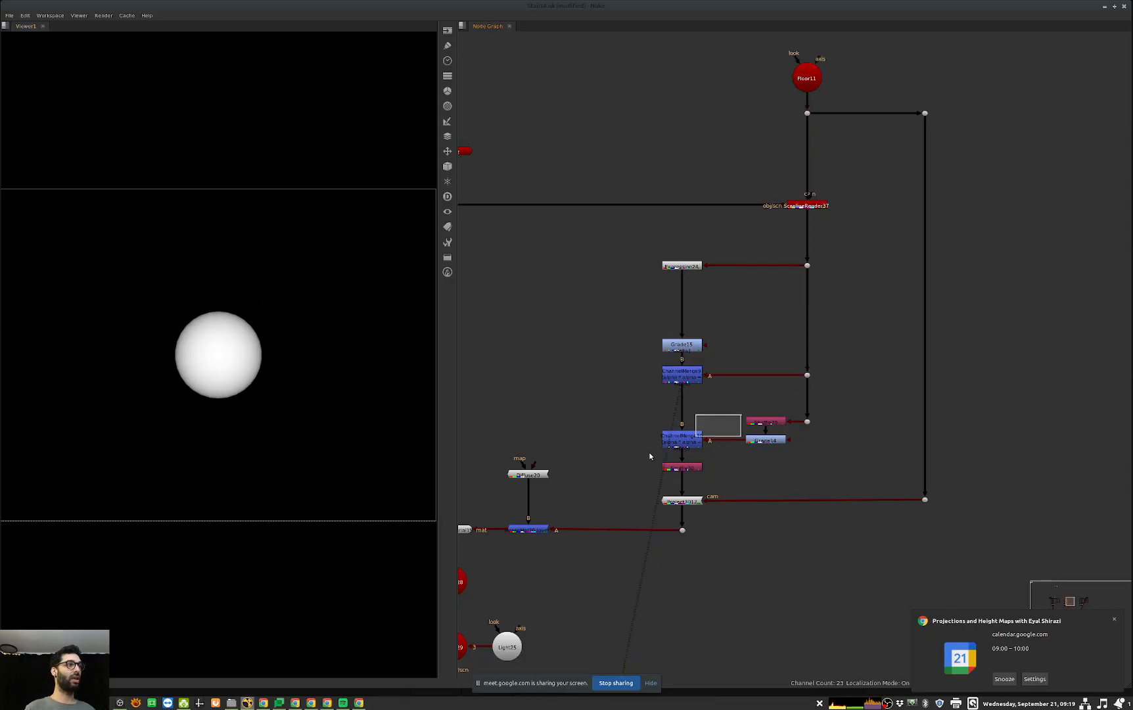
pyautogui.click(651, 457)
pyautogui.moveTo(740, 458); pyautogui.dragTo(652, 479)
pyautogui.press('1')
pyautogui.click(497, 473)
pyautogui.press('a')
# Step: View this setup's final ScanlineRender in full colour, and return to the third contact setup
pyautogui.press('a')
pyautogui.moveTo(926, 425); pyautogui.dragTo(1118, 276, button='middle')
pyautogui.moveTo(709, 530); pyautogui.dragTo(611, 581)
pyautogui.press('1')
pyautogui.click(594, 583)
pyautogui.press('a')
pyautogui.moveTo(1097, 374); pyautogui.dragTo(499, 440, button='middle')
pyautogui.moveTo(1051, 394); pyautogui.dragTo(559, 426, button='middle')
pyautogui.moveTo(737, 509); pyautogui.dragTo(777, 469, button='middle')
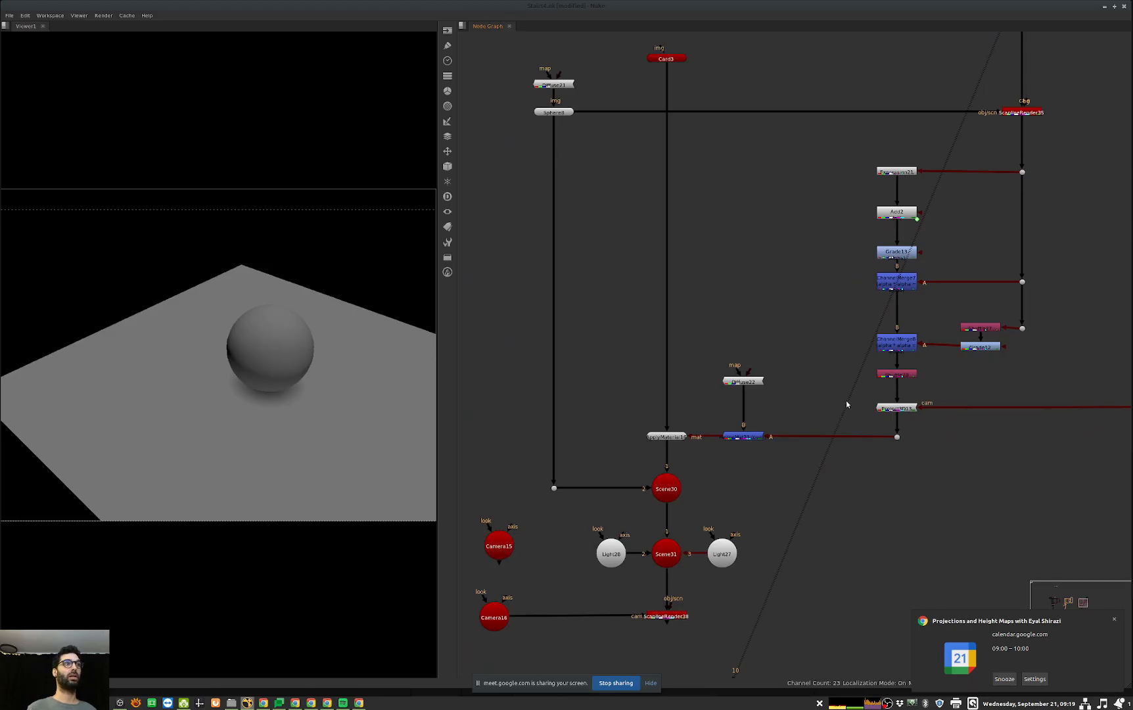
# Step: Open Expression21's properties above Add2 and examine its depth formula
pyautogui.scroll(-2, 844, 402)
pyautogui.click(878, 352)
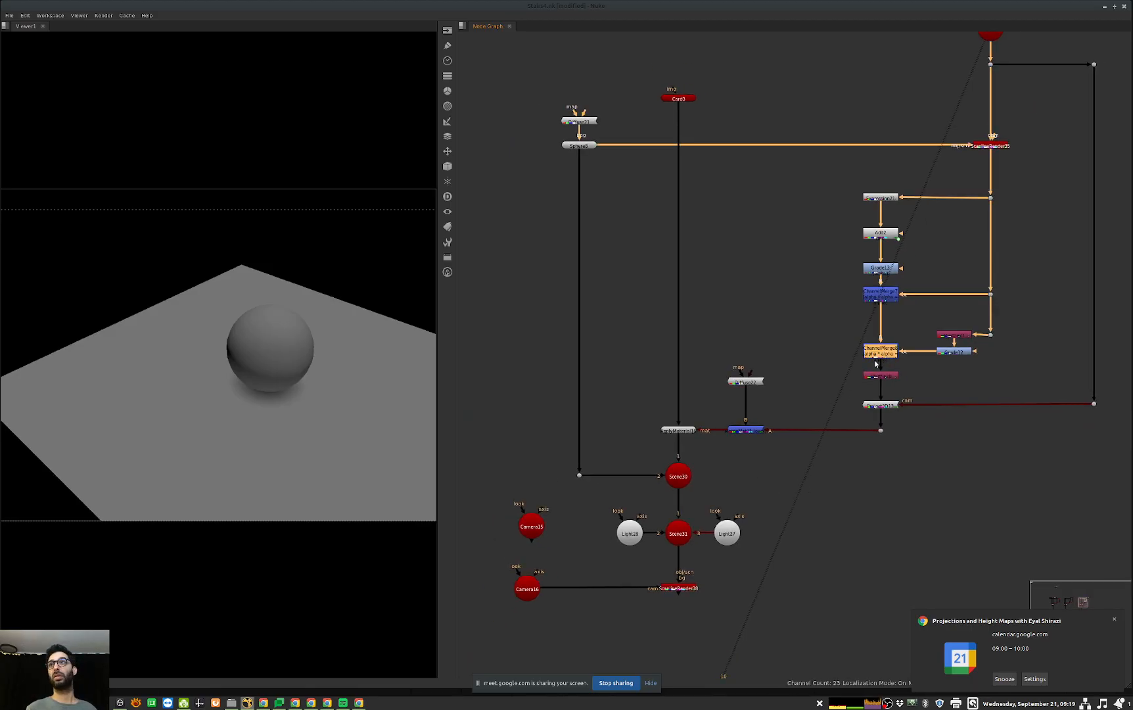
pyautogui.moveTo(898, 337); pyautogui.dragTo(887, 348, button='middle')
pyautogui.doubleClick(868, 209)
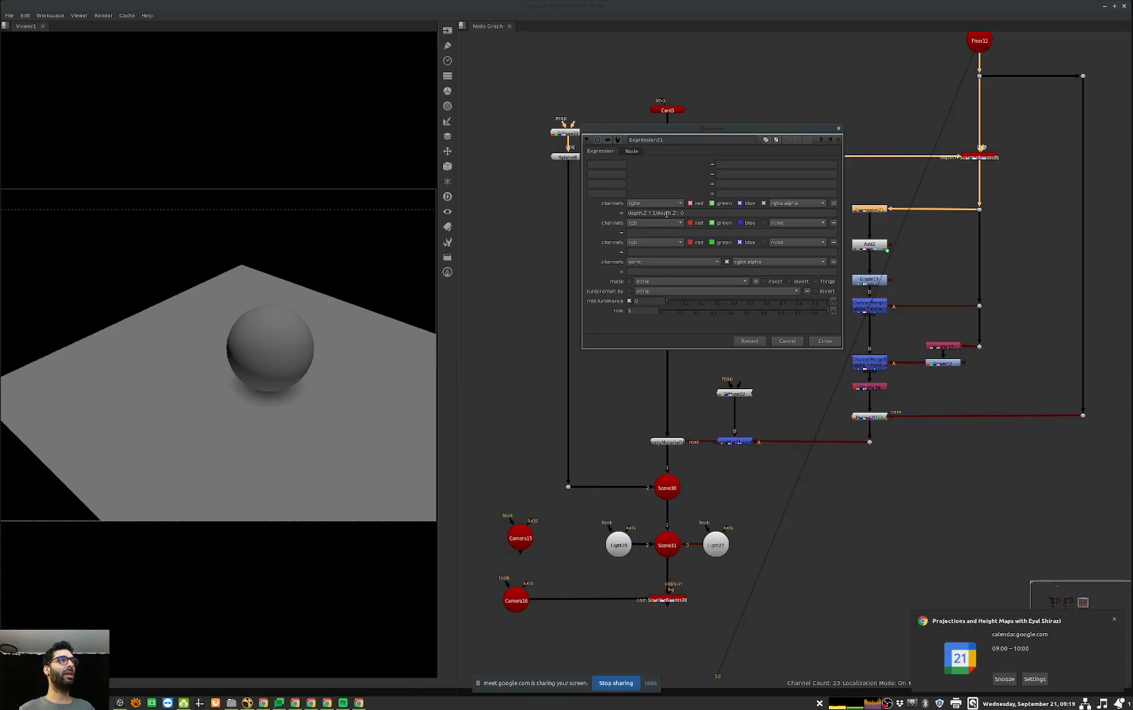
pyautogui.moveTo(739, 136); pyautogui.dragTo(690, 190)
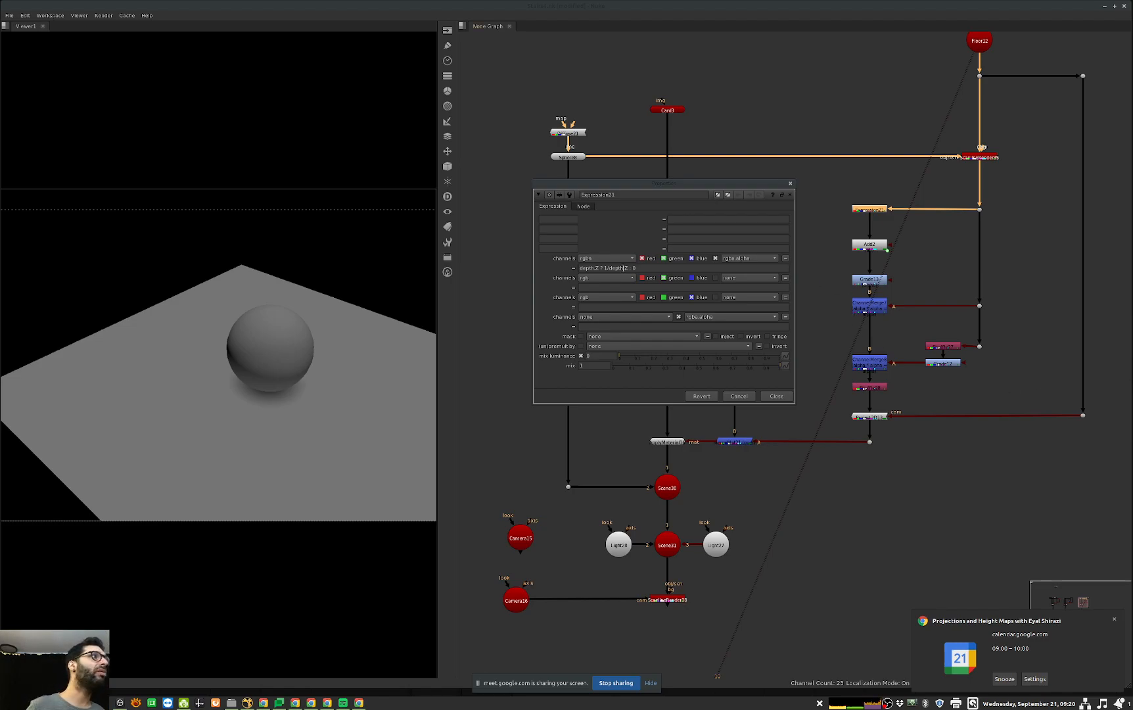
# Step: Copy Expression21's formula "depth.Z ? 1/depth.Z : 0" into the label of a new StickyNote beside the third setup
pyautogui.doubleClick(588, 268)
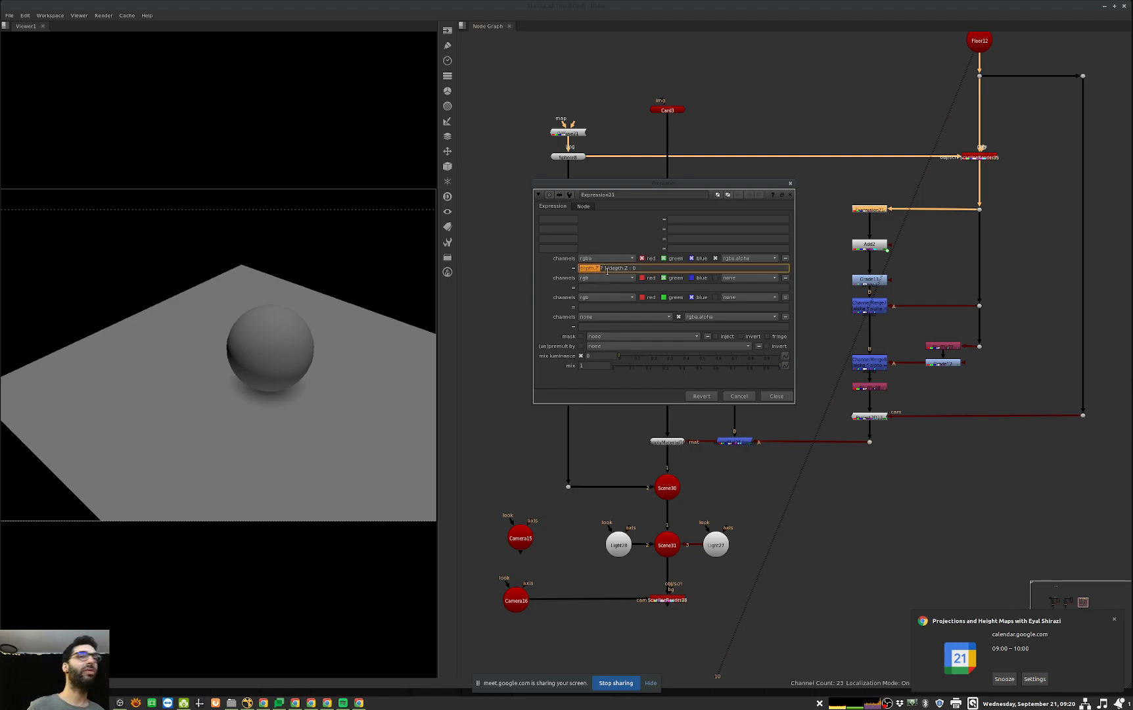
pyautogui.click(832, 526)
pyautogui.press('Tab')
pyautogui.write('stic')
pyautogui.press('Return')
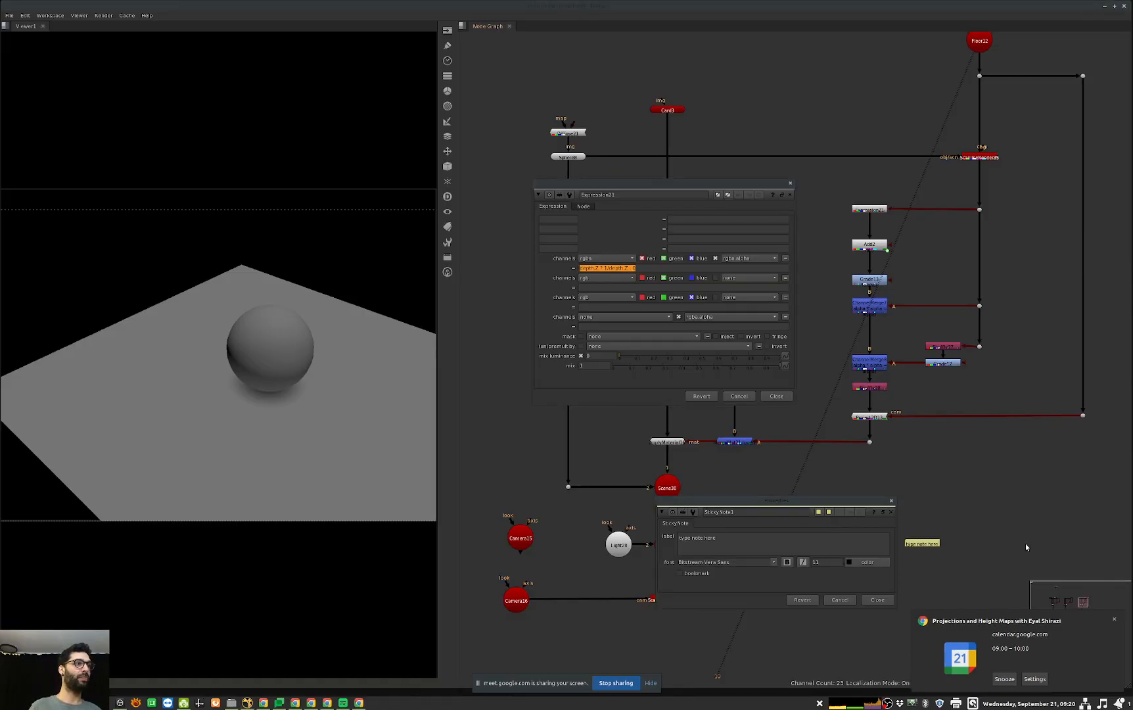
pyautogui.write('depth.Z ? 1/depth.Z : 0')
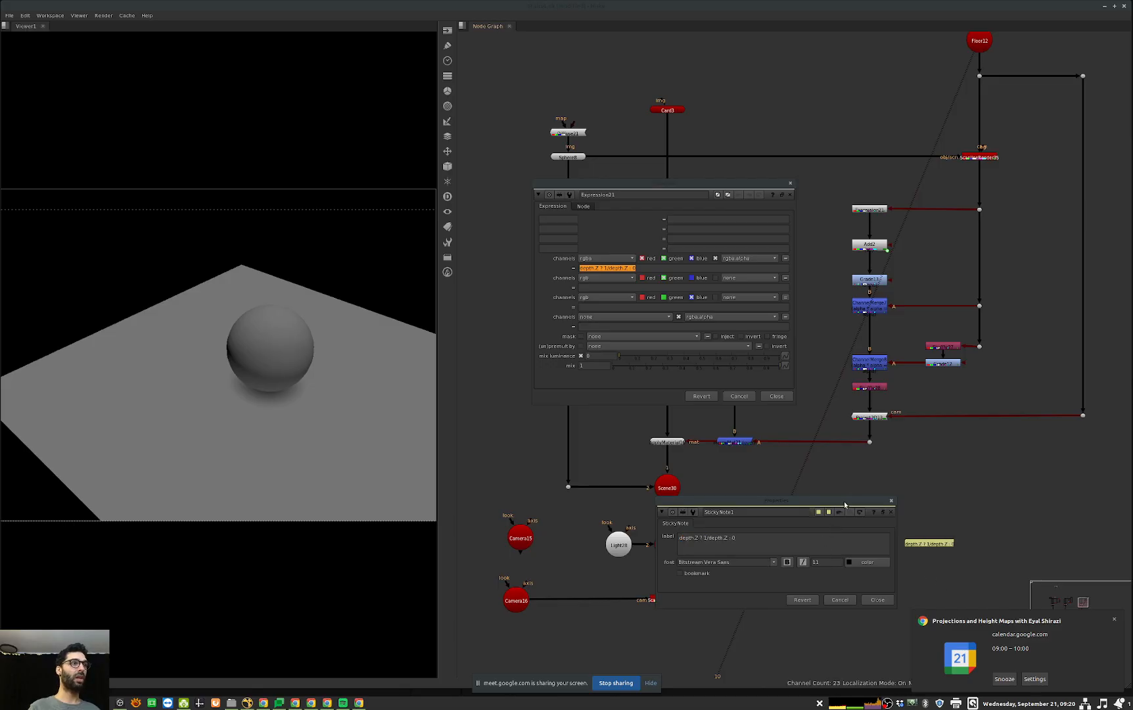
# Step: Enlarge the sticky note's font for readability, and close the StickyNote and Expression21 properties
pyautogui.click(819, 561)
pyautogui.press('Up')
pyautogui.press('Up')
pyautogui.press('Up')
pyautogui.press('Up')
pyautogui.press('Up')
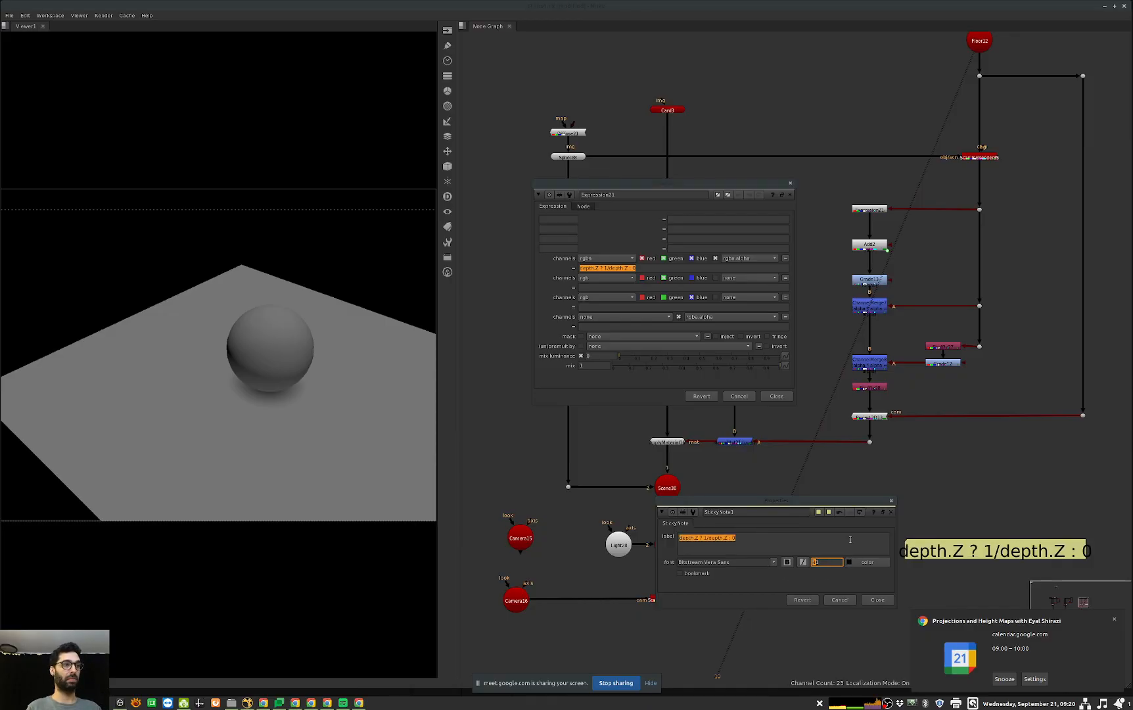
pyautogui.moveTo(865, 501); pyautogui.dragTo(686, 448)
pyautogui.moveTo(990, 465); pyautogui.dragTo(766, 407, button='middle')
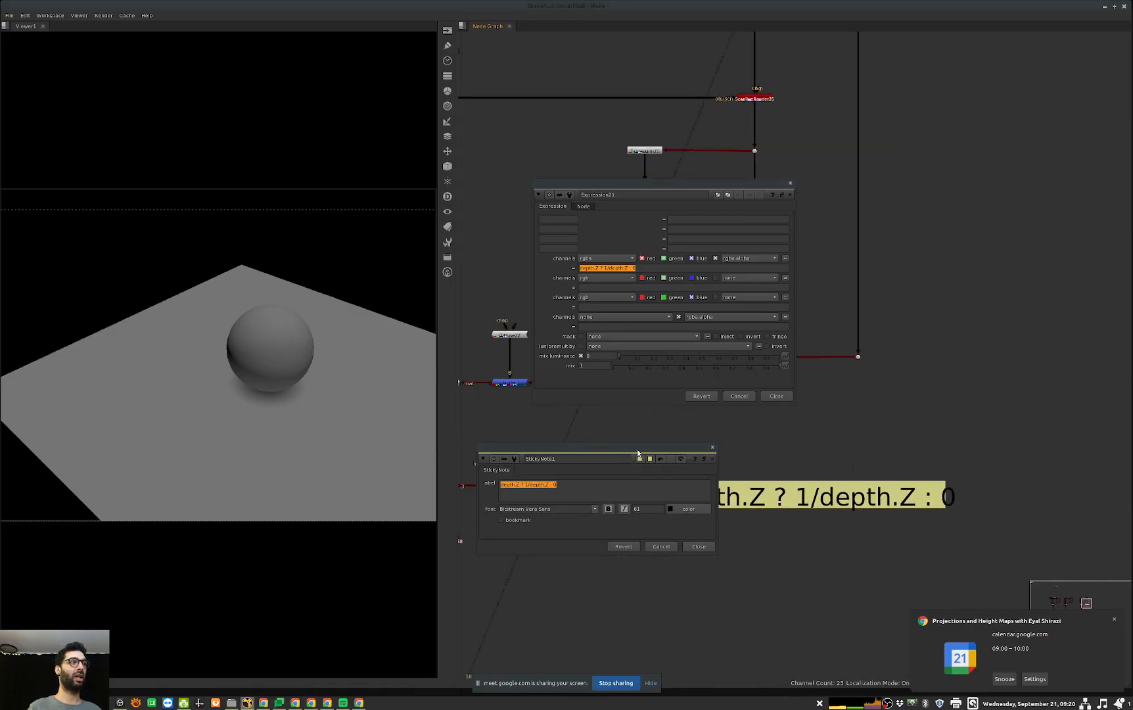
pyautogui.click(698, 546)
pyautogui.click(776, 395)
pyautogui.click(862, 497)
pyautogui.moveTo(860, 494); pyautogui.dragTo(862, 496)
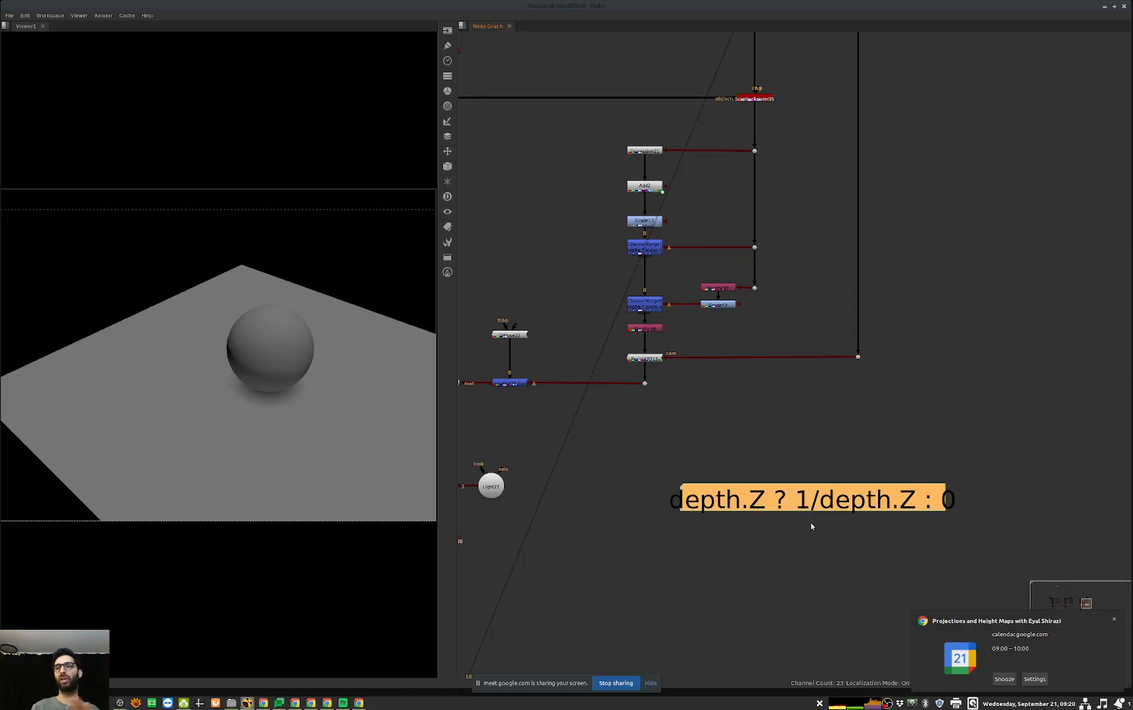
# Step: Go to the Fixing Stairs setup, examine MergeExpression6's channel formula, and close its properties
pyautogui.moveTo(793, 466); pyautogui.dragTo(858, 510, button='middle')
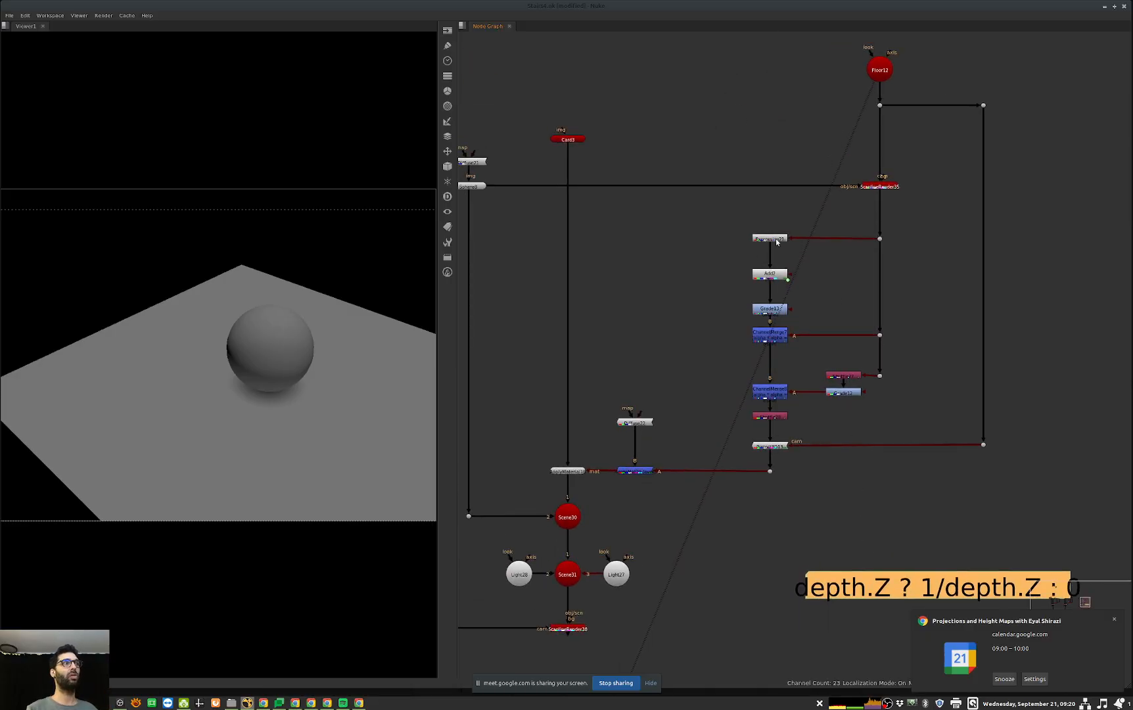
pyautogui.scroll(-3, 1015, 343)
pyautogui.moveTo(629, 633); pyautogui.dragTo(764, 387, button='middle')
pyautogui.scroll(-3, 763, 387)
pyautogui.moveTo(643, 491); pyautogui.dragTo(818, 405, button='middle')
pyautogui.moveTo(660, 469); pyautogui.dragTo(696, 454, button='middle')
pyautogui.scroll(3, 813, 437)
pyautogui.moveTo(815, 439); pyautogui.dragTo(766, 450)
pyautogui.doubleClick(794, 443)
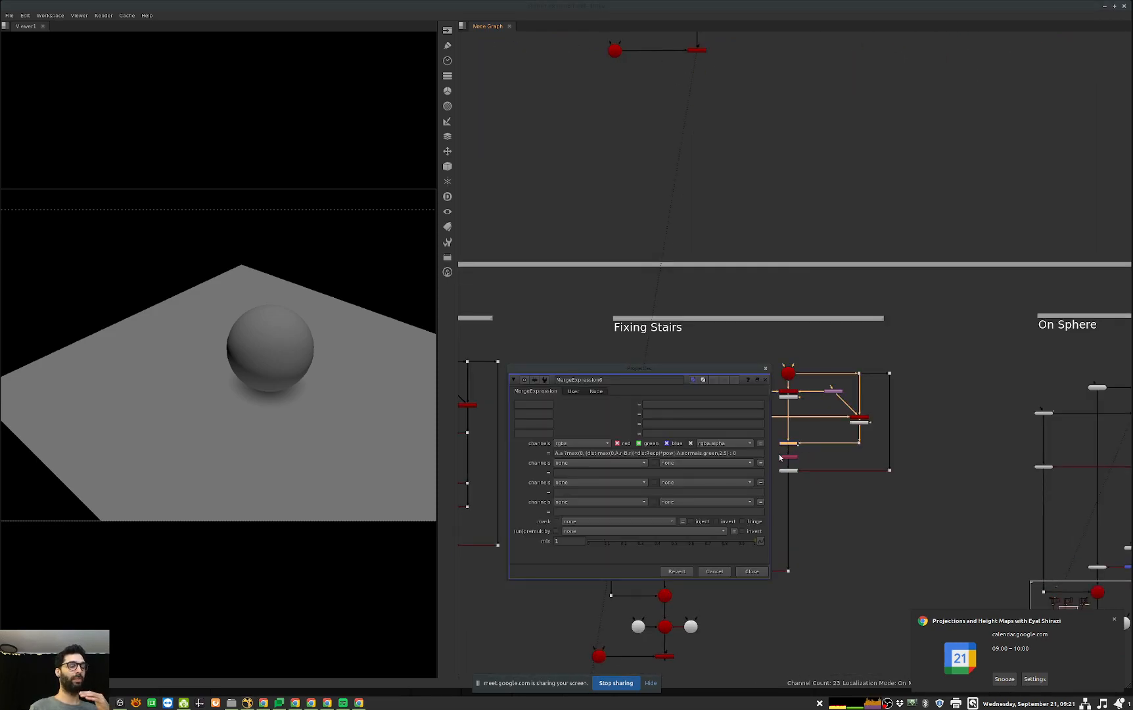
pyautogui.moveTo(859, 365); pyautogui.dragTo(644, 503, button='middle')
pyautogui.scroll(-3, 945, 309)
pyautogui.moveTo(1056, 164); pyautogui.dragTo(948, 234, button='middle')
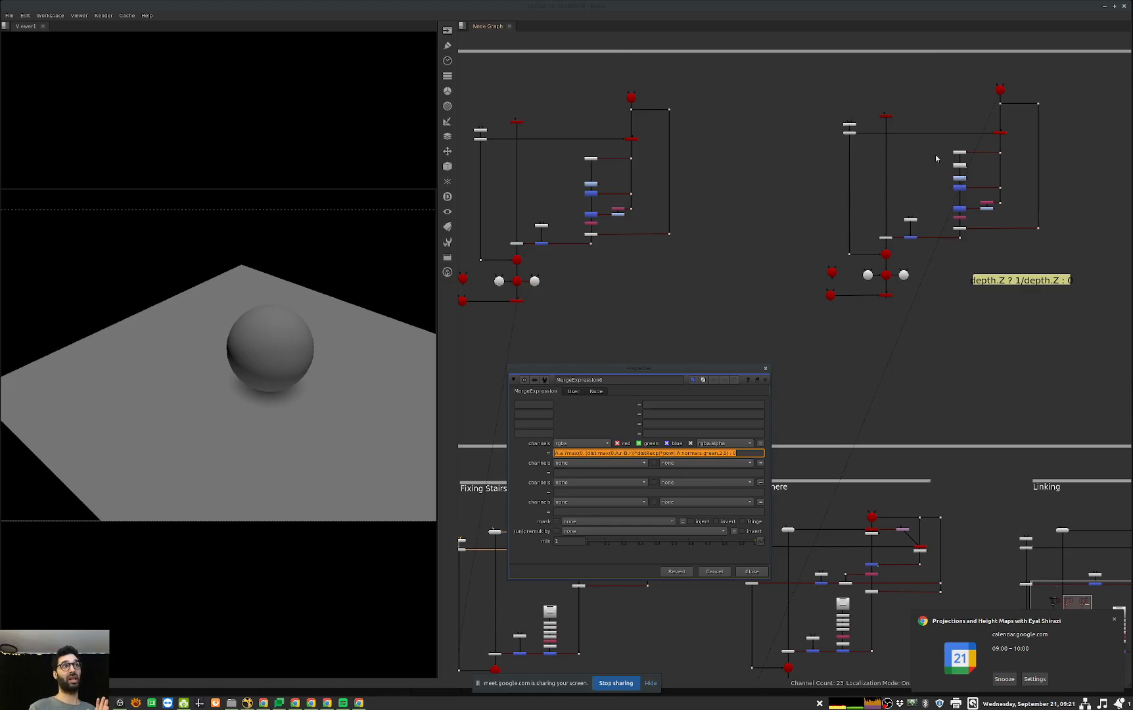
pyautogui.click(755, 574)
# Step: Return to the third contact setup and move the depth formula note closer to its nodes
pyautogui.moveTo(1024, 379); pyautogui.dragTo(904, 482, button='middle')
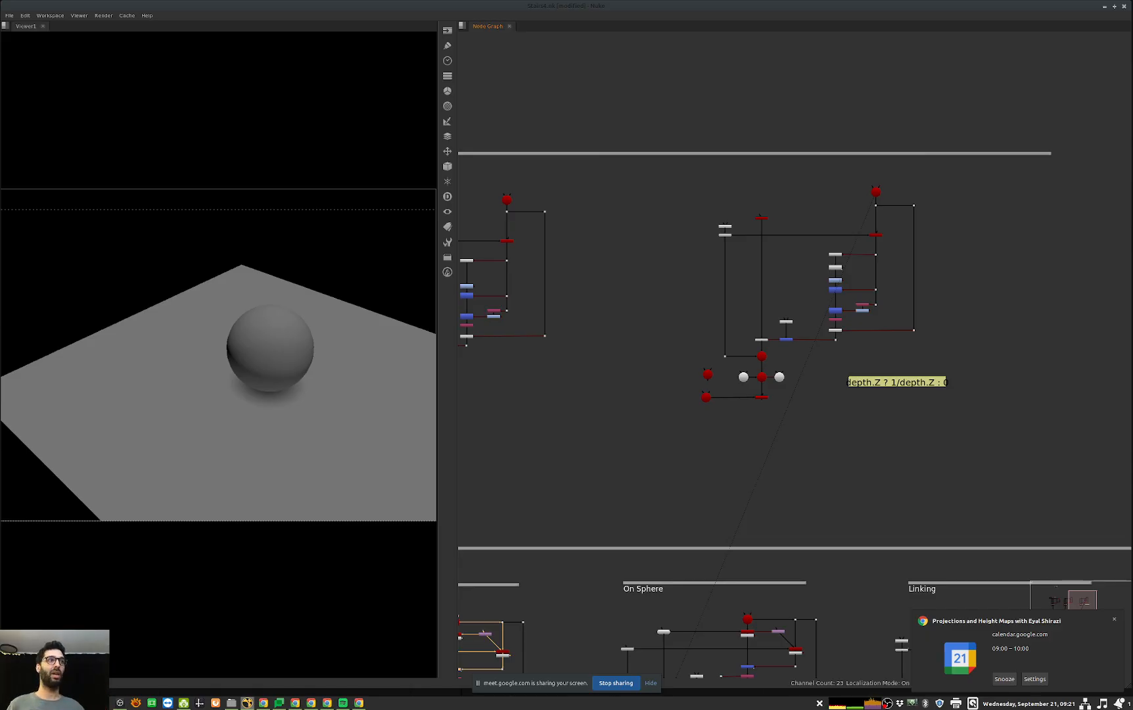
pyautogui.scroll(3, 866, 343)
pyautogui.moveTo(933, 406); pyautogui.dragTo(886, 400)
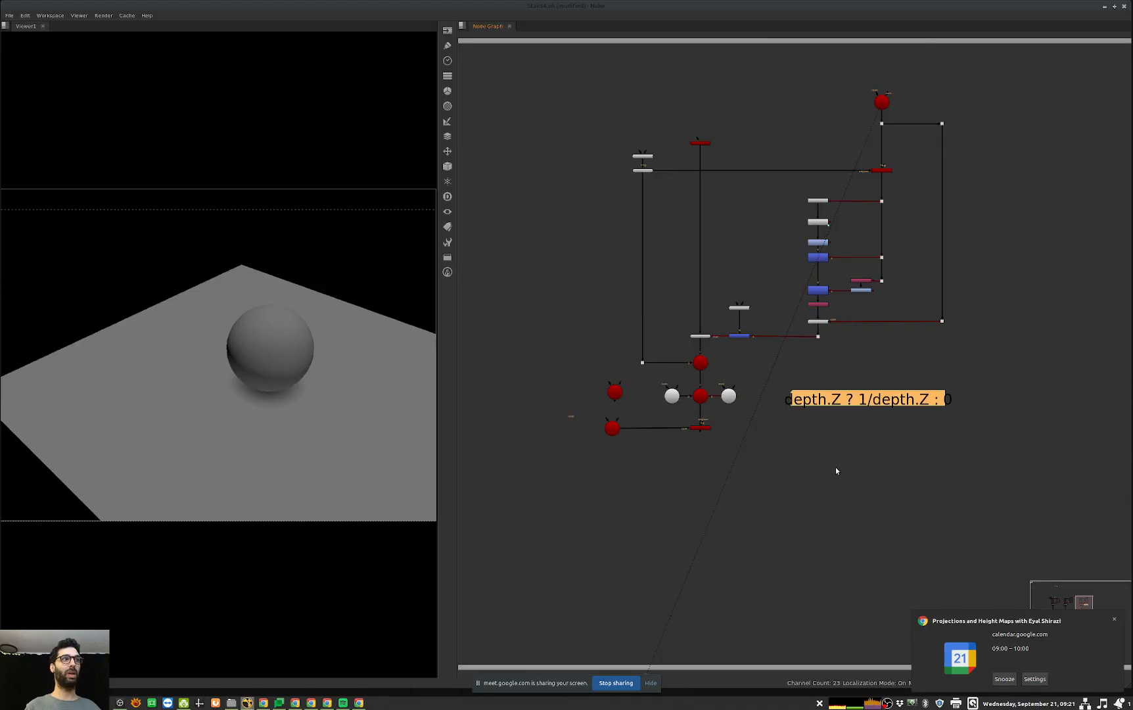
pyautogui.click(837, 457)
# Step: View the staircase image from the Height map's Distance from sphere setup, and show the viewer's hidden controls
pyautogui.moveTo(983, 391); pyautogui.dragTo(1075, 297, button='middle')
pyautogui.scroll(-5, 1075, 297)
pyautogui.scroll(5, 801, 511)
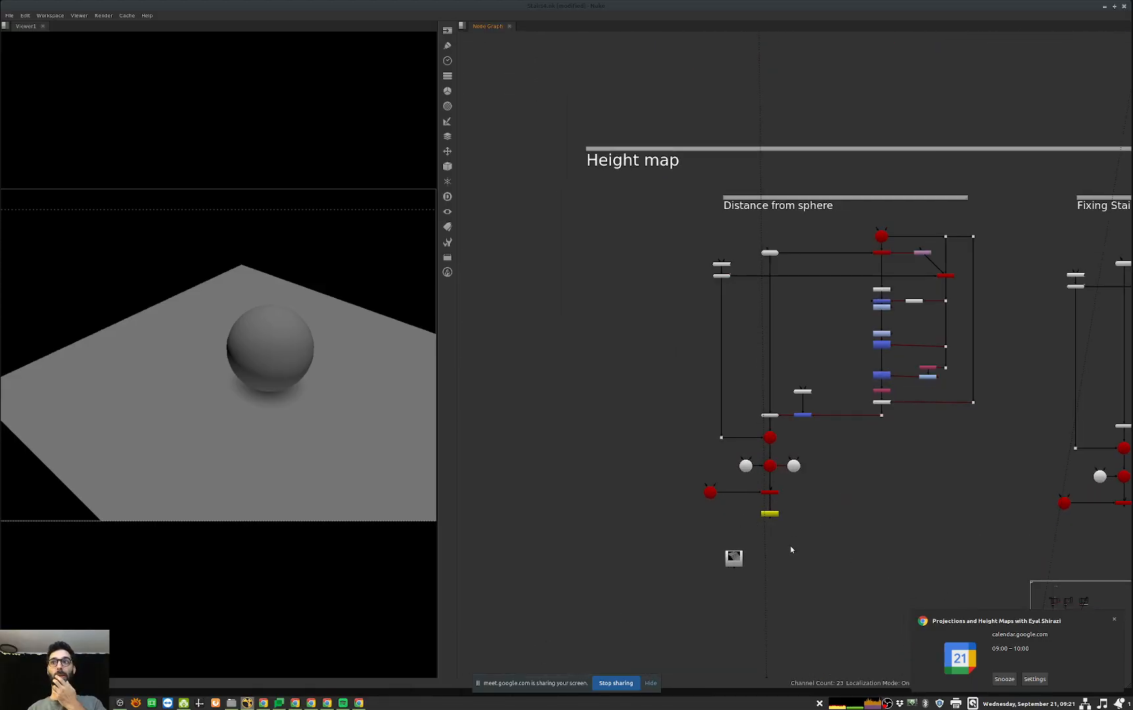
pyautogui.moveTo(803, 524); pyautogui.dragTo(674, 602)
pyautogui.press('1')
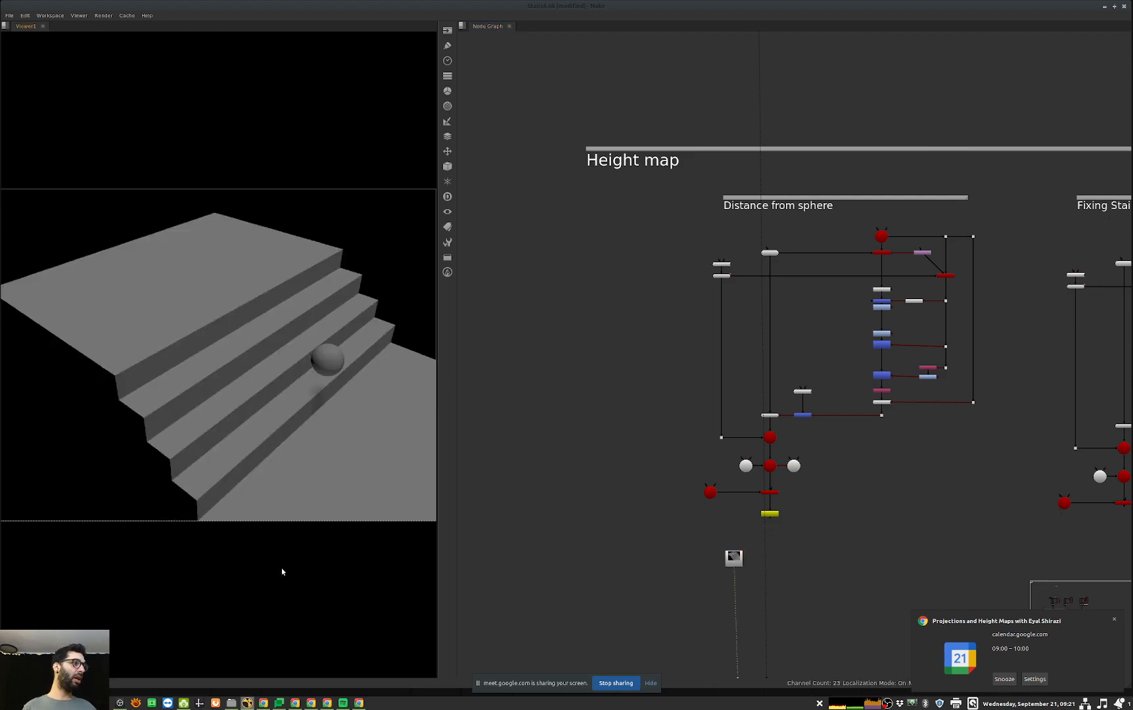
pyautogui.hotkey('shift', '[')
pyautogui.hotkey('shift', ']')
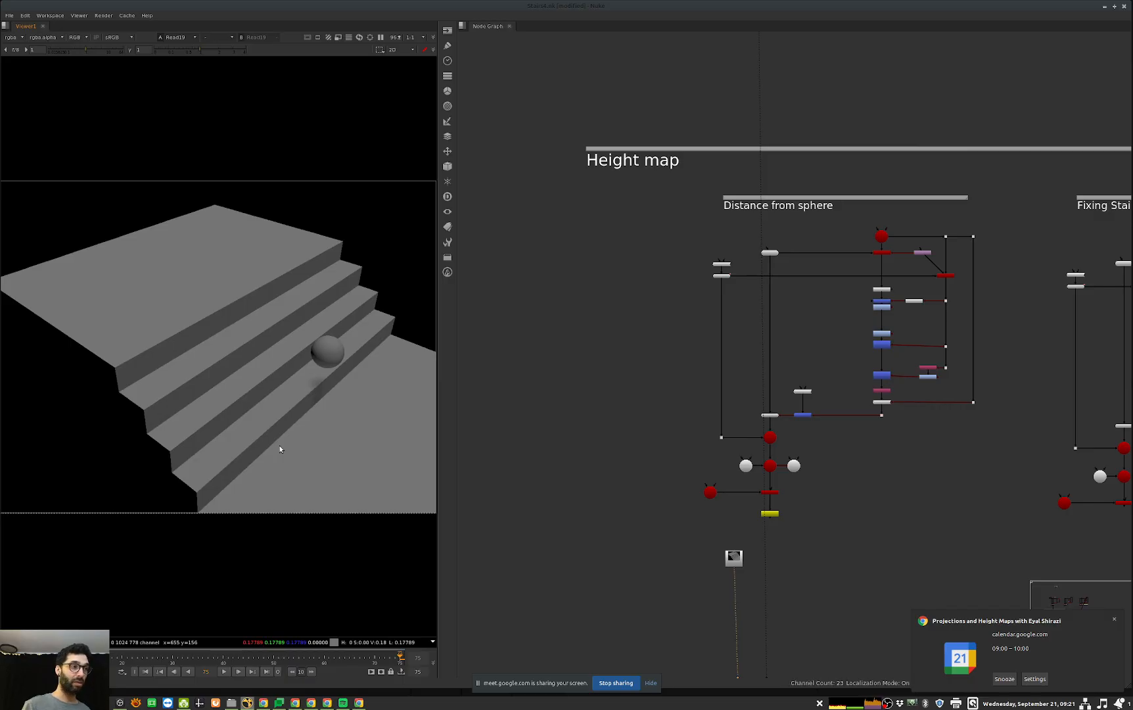
# Step: Play the staircase render from its first frame and stop partway down the stairs
pyautogui.press('Home')
pyautogui.press('l')
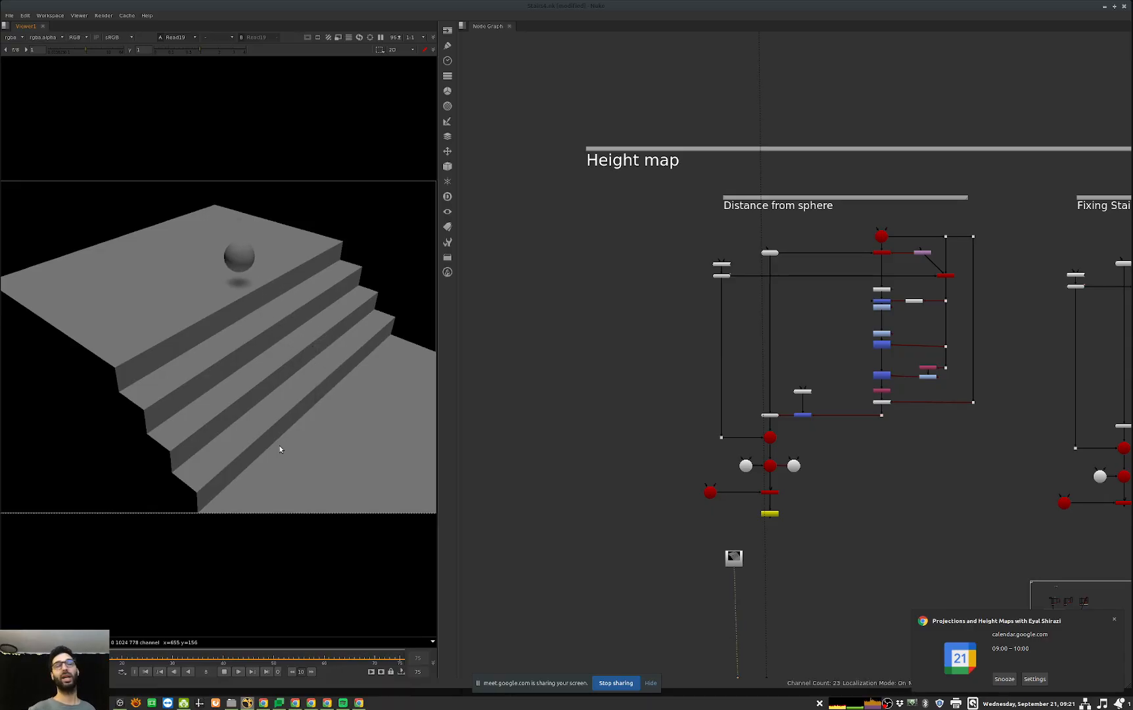
pyautogui.press('k')
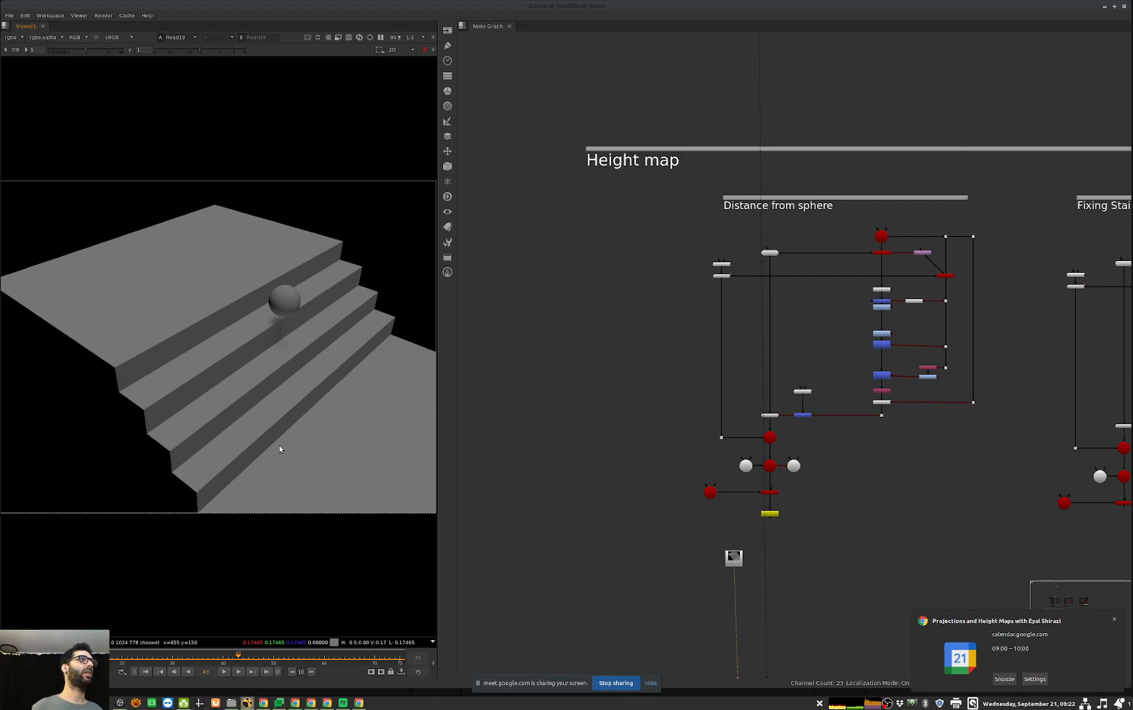
# Step: Inspect the Distance from sphere nodes and move to an early frame with the sphere over the upper landing
pyautogui.moveTo(927, 289); pyautogui.dragTo(879, 382, button='middle')
pyautogui.scroll(4, 807, 380)
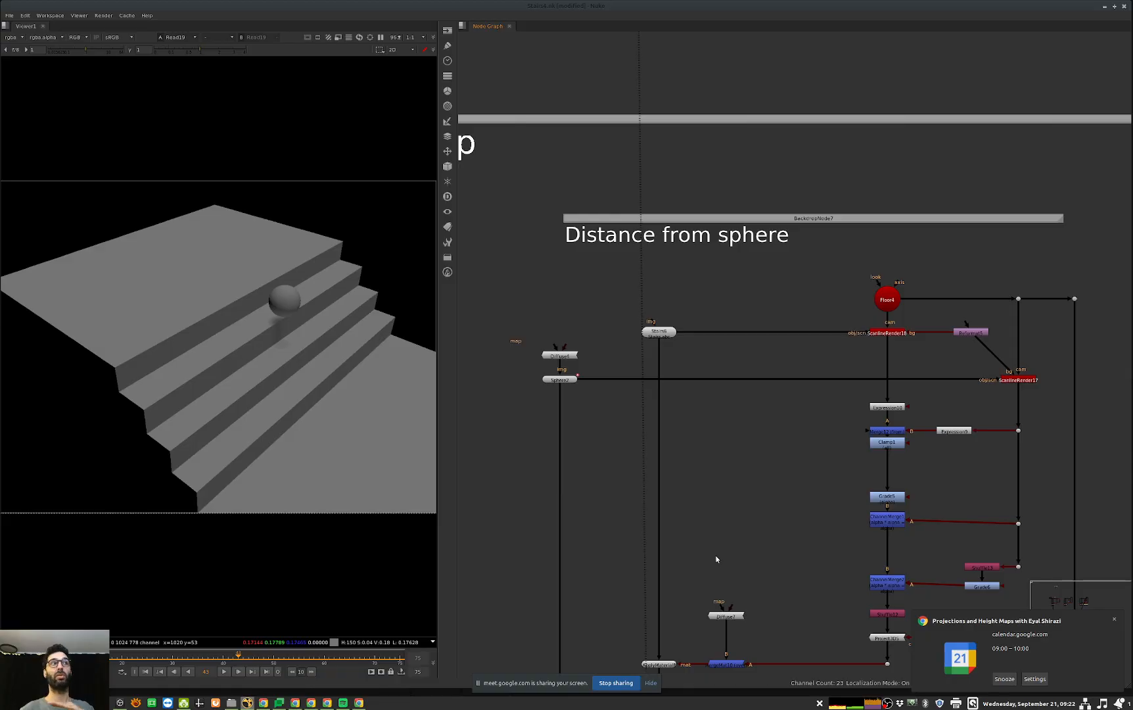
pyautogui.moveTo(782, 394); pyautogui.dragTo(655, 412, button='middle')
pyautogui.moveTo(559, 394); pyautogui.dragTo(674, 372, button='middle')
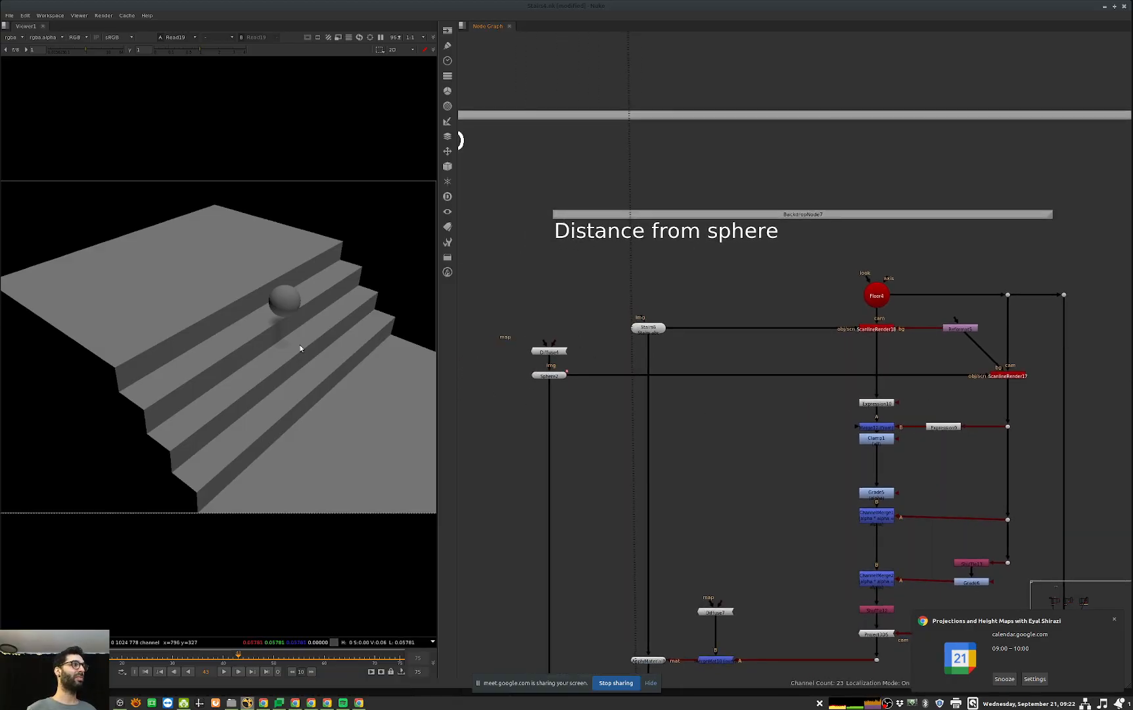
pyautogui.moveTo(829, 392); pyautogui.dragTo(821, 390, button='middle')
pyautogui.moveTo(80, 657)
pyautogui.mouseDown()
pyautogui.moveTo(65, 657)
pyautogui.moveTo(76, 657)
pyautogui.mouseUp()
pyautogui.press('Left')
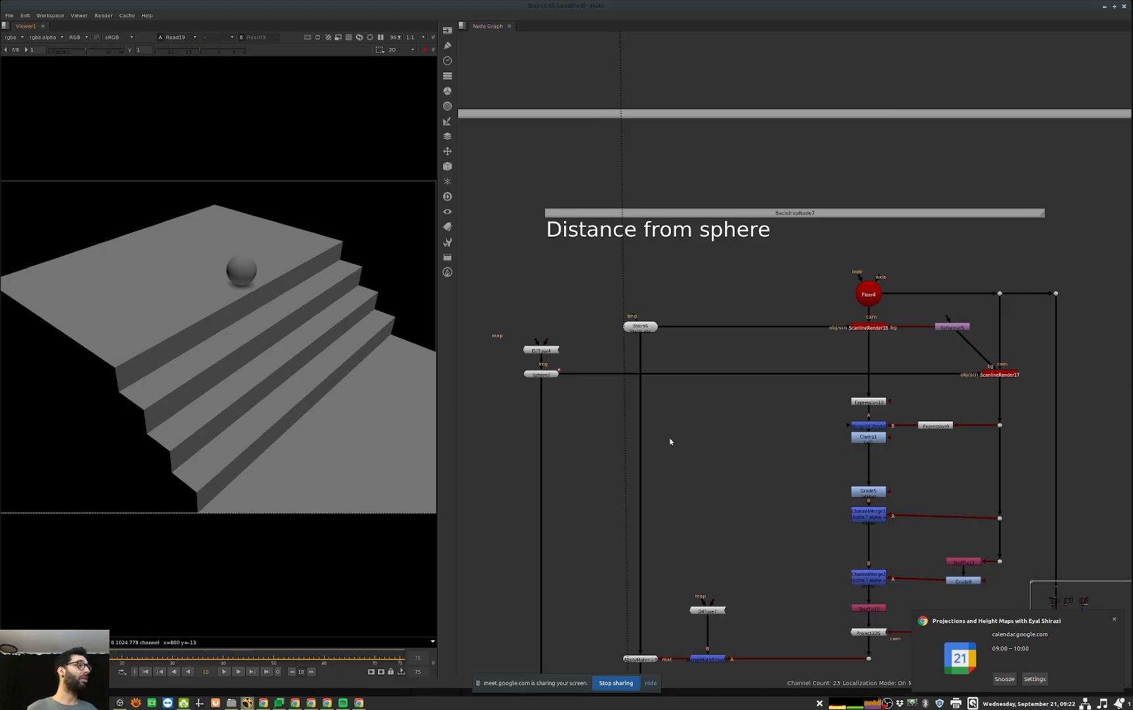
# Step: View the alpha of ScanlineRender17 and of its depth Expression node, sampling a pixel on the sphere
pyautogui.moveTo(1071, 353); pyautogui.dragTo(1037, 357, button='middle')
pyautogui.click(969, 378)
pyautogui.press('1')
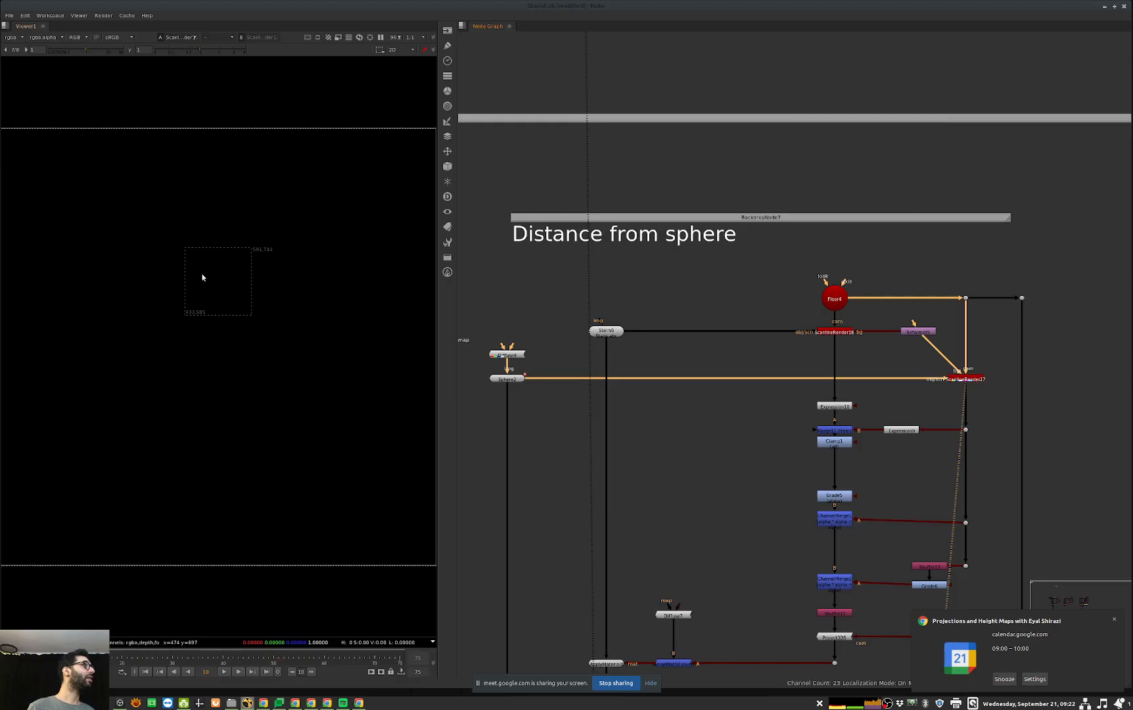
pyautogui.press('a')
pyautogui.click(900, 430)
pyautogui.press('1')
pyautogui.keyDown('ctrl'); pyautogui.click(222, 283); pyautogui.keyUp('ctrl')
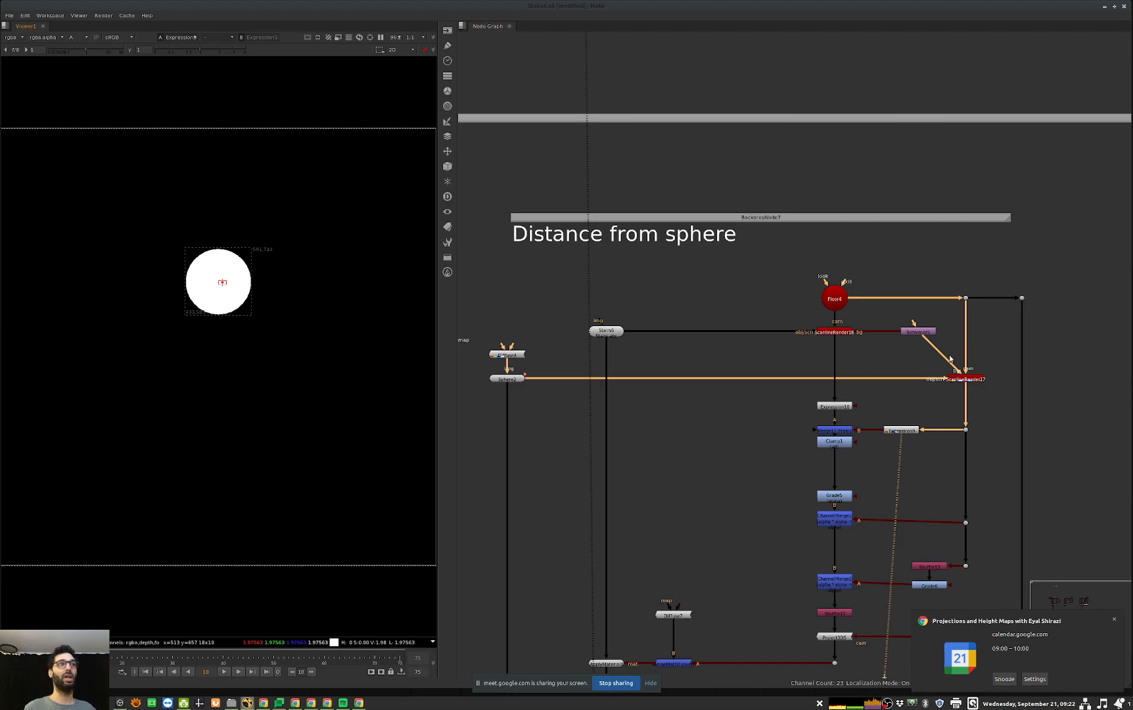
# Step: View ScanlineRender18's stair render in colour at a reduced viewer gain, and examine its depth Expression node
pyautogui.moveTo(876, 356); pyautogui.dragTo(836, 361, button='middle')
pyautogui.moveTo(834, 397); pyautogui.dragTo(737, 427)
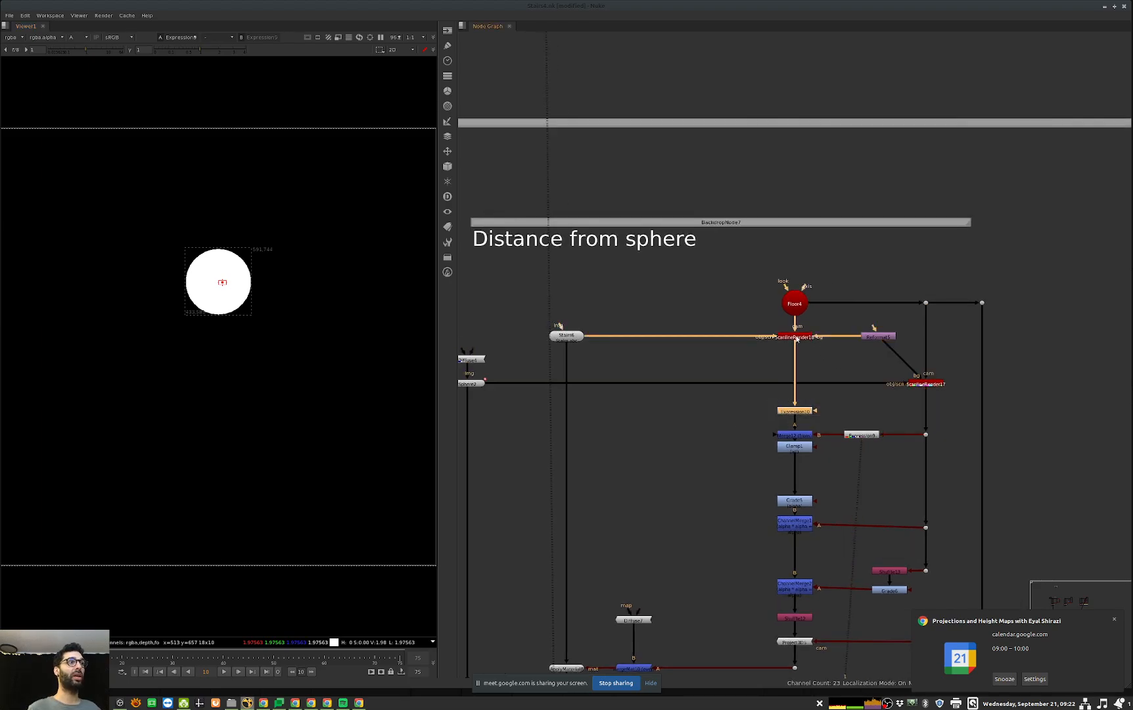
pyautogui.moveTo(842, 321); pyautogui.dragTo(762, 348)
pyautogui.press('1')
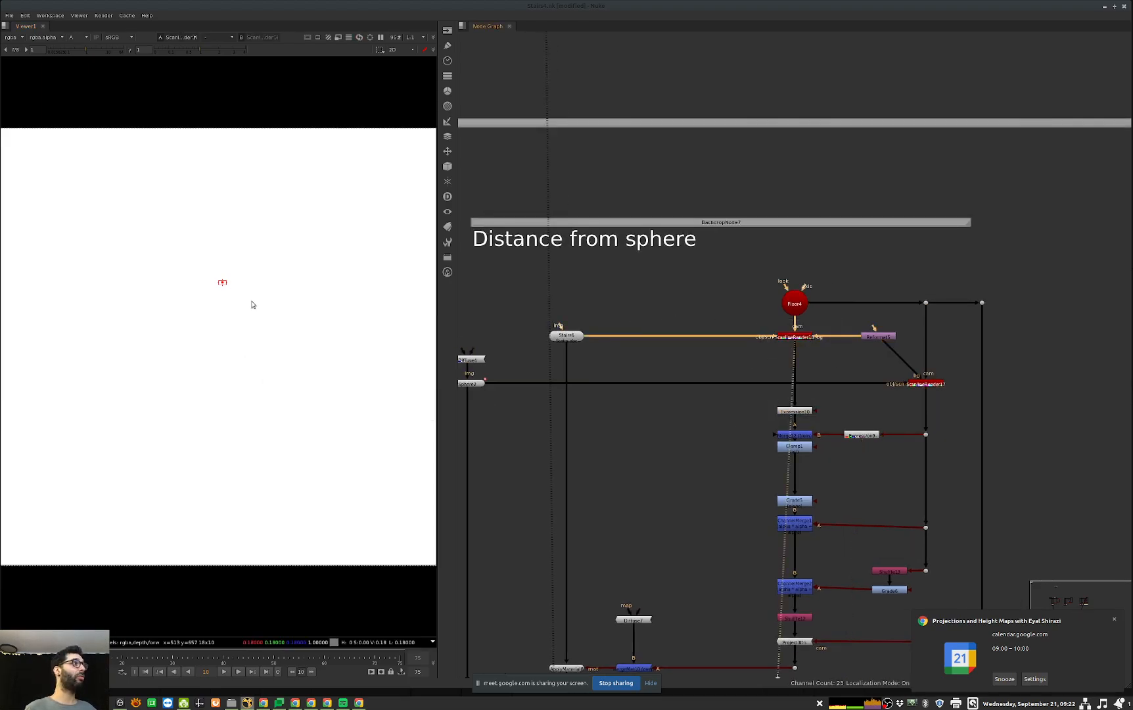
pyautogui.press('a')
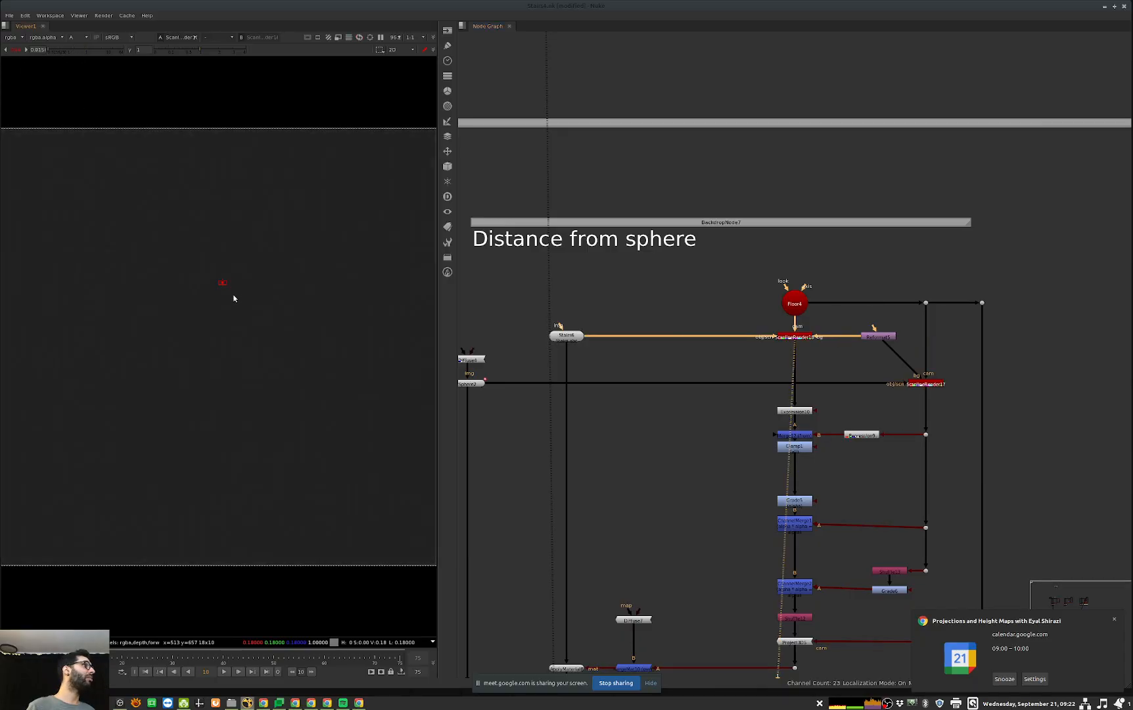
pyautogui.moveTo(839, 408); pyautogui.dragTo(769, 420)
pyautogui.press('1')
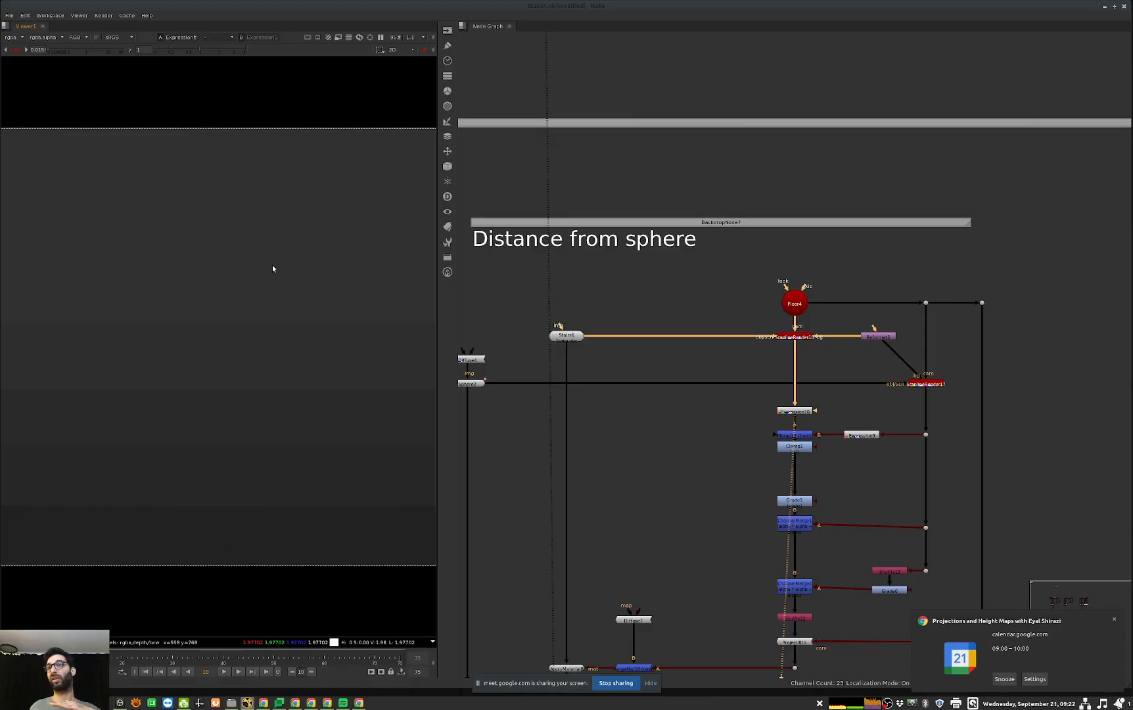
# Step: View Merge12's depth difference at normal viewer gain and play the sequence over the stairs
pyautogui.click(791, 430)
pyautogui.press('1')
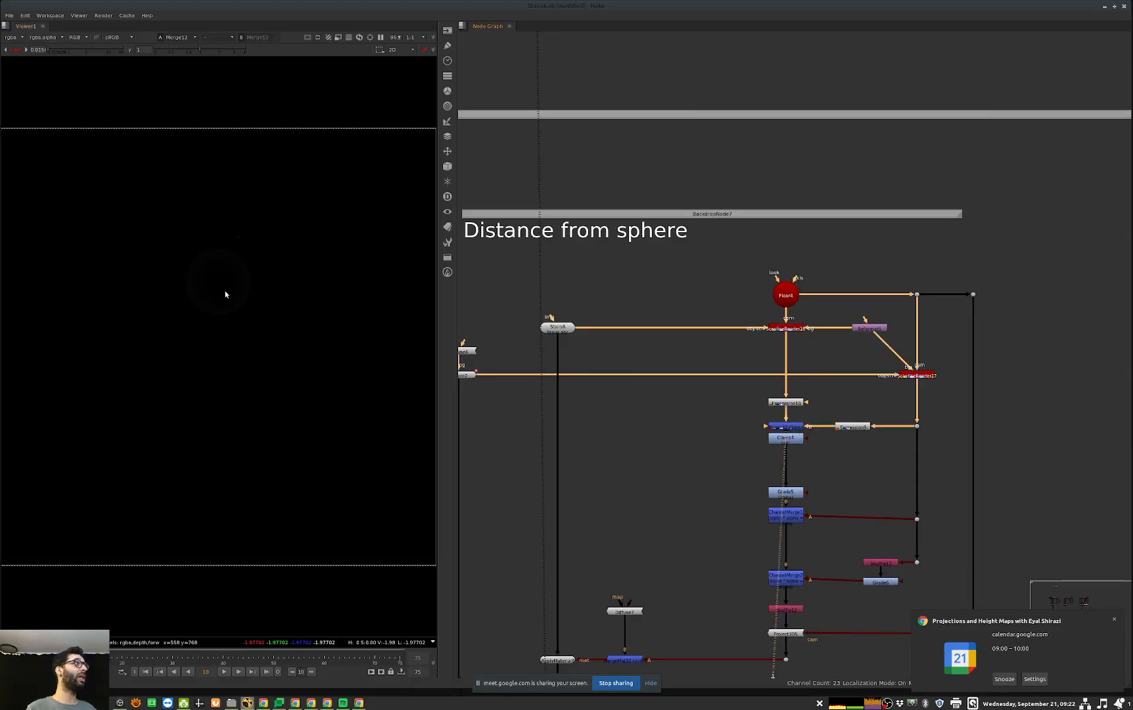
pyautogui.click(16, 50)
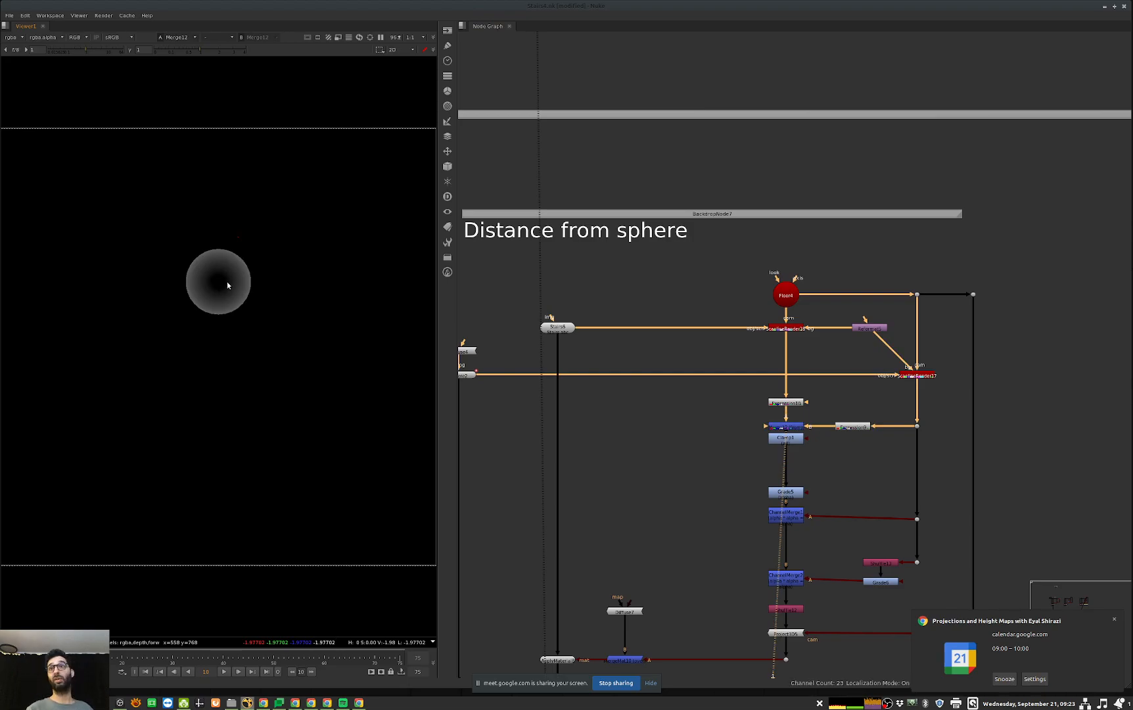
pyautogui.press('l')
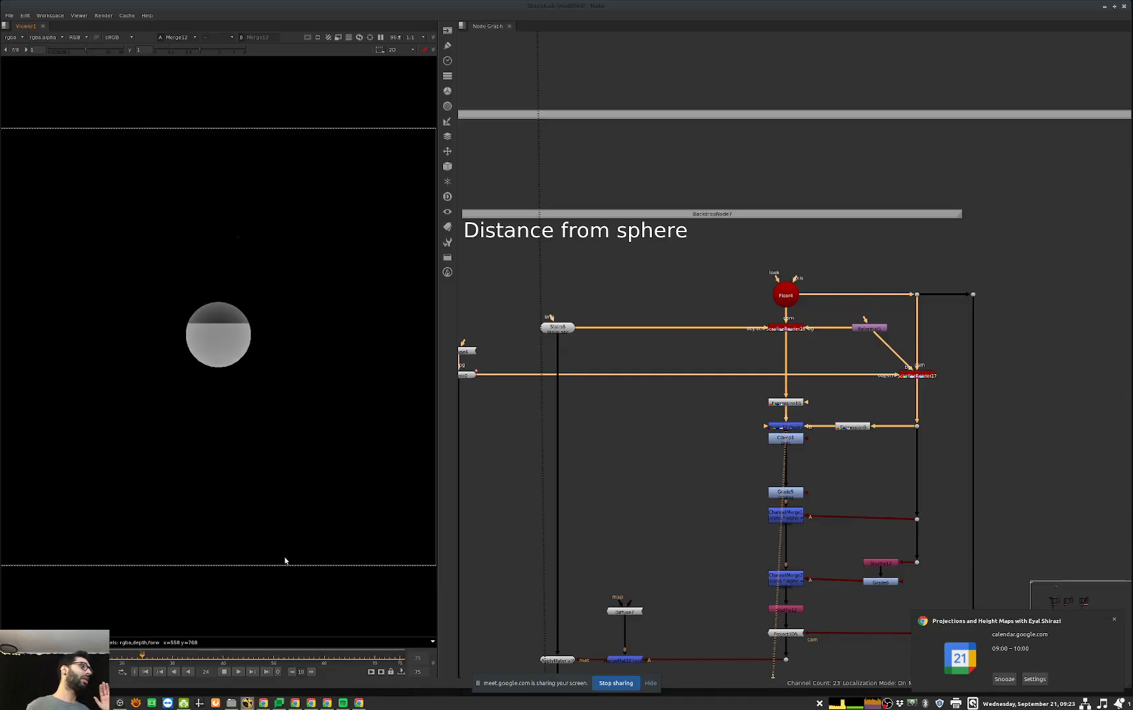
pyautogui.click(224, 672)
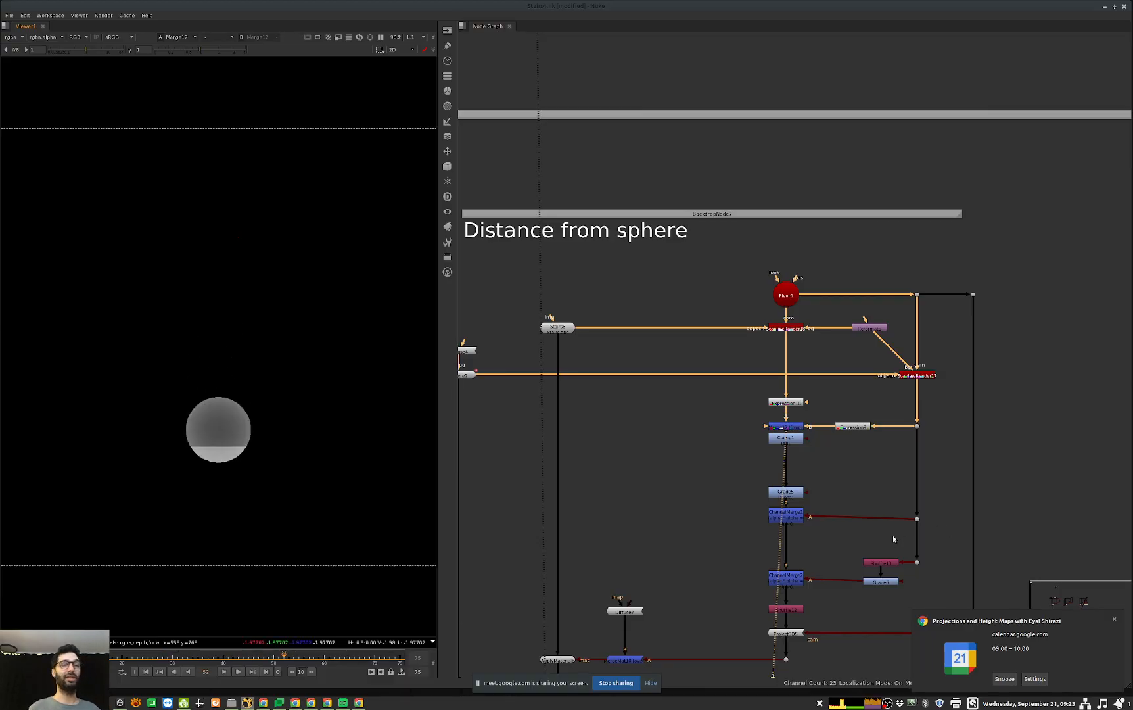
# Step: View Grade5's output, examine its settings, and close its properties
pyautogui.moveTo(795, 549); pyautogui.dragTo(846, 510, button='middle')
pyautogui.click(848, 480)
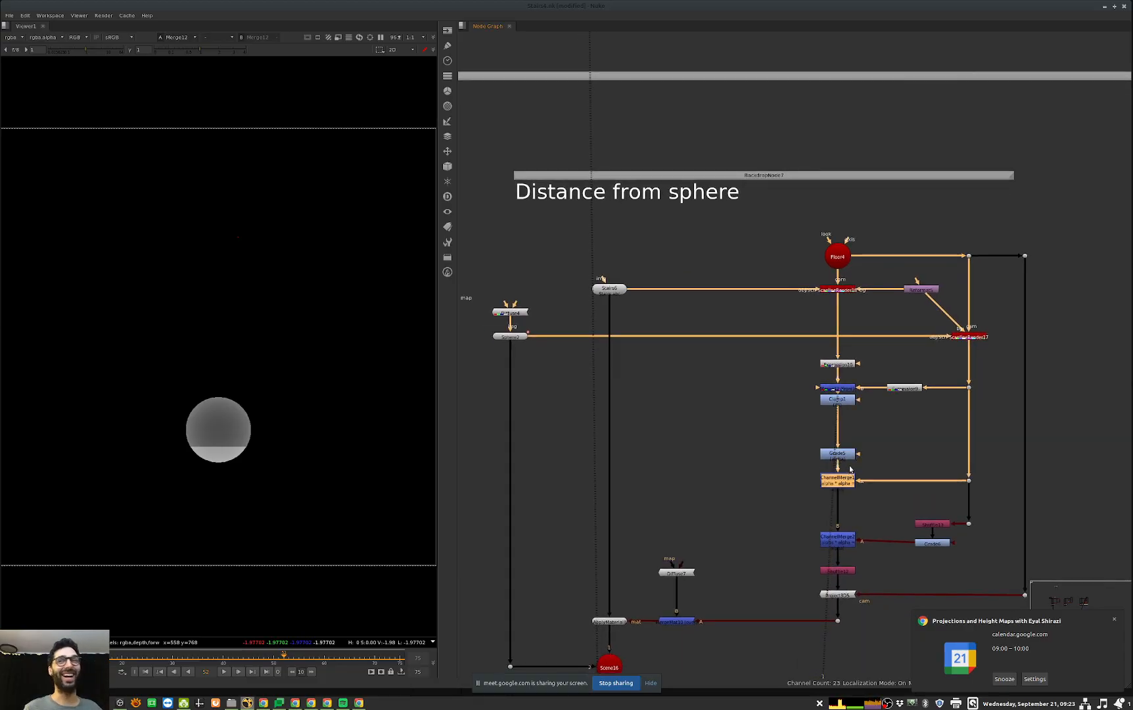
pyautogui.moveTo(908, 428); pyautogui.dragTo(783, 473)
pyautogui.press('1')
pyautogui.doubleClick(846, 457)
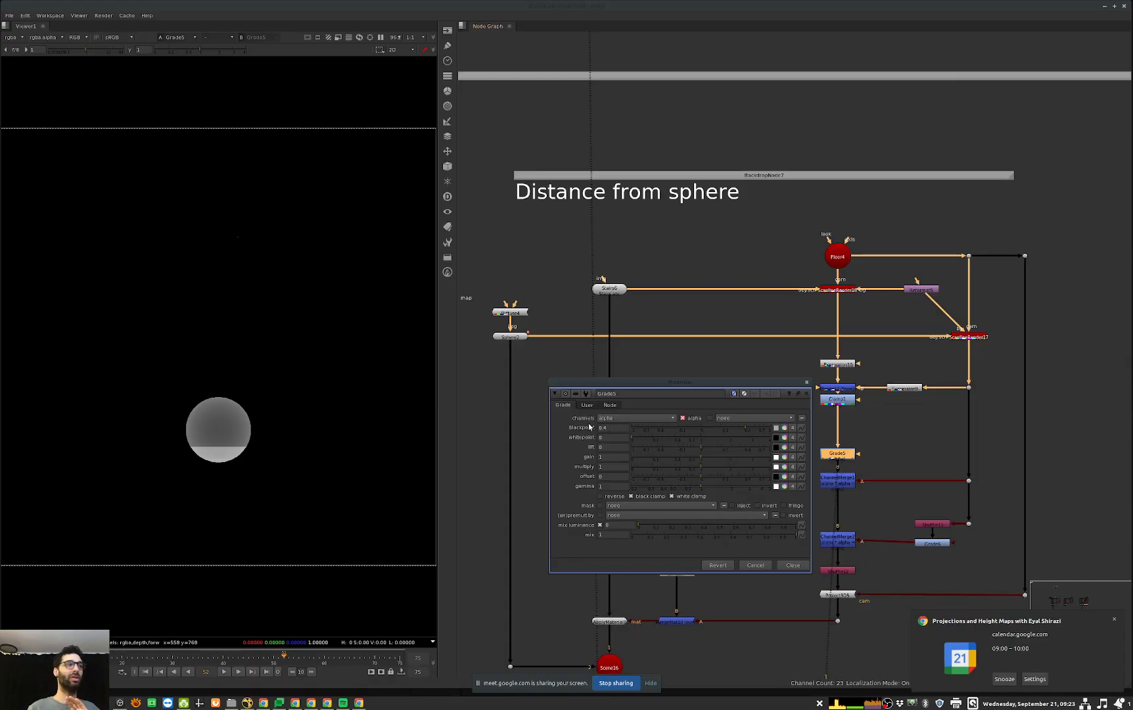
pyautogui.click(797, 567)
# Step: View the alpha of the ChannelMerge below Grade5, toggling the selection off and back on
pyautogui.press('a')
pyautogui.moveTo(875, 443); pyautogui.dragTo(807, 497)
pyautogui.press('d')
pyautogui.press('d')
pyautogui.press('1')
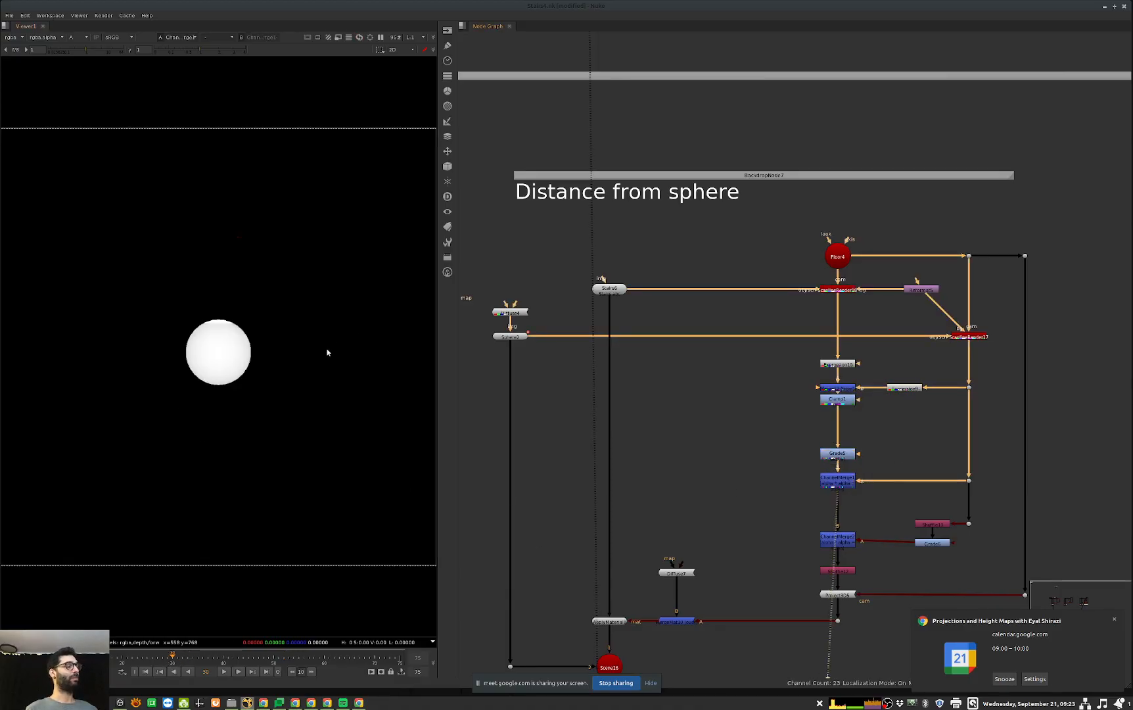
# Step: View the lower ChannelMerge's alpha at two early frames of the sphere's movement
pyautogui.click(117, 656)
pyautogui.moveTo(891, 521); pyautogui.dragTo(807, 562)
pyautogui.press('1')
pyautogui.click(809, 562)
pyautogui.moveTo(891, 544); pyautogui.dragTo(857, 517, button='middle')
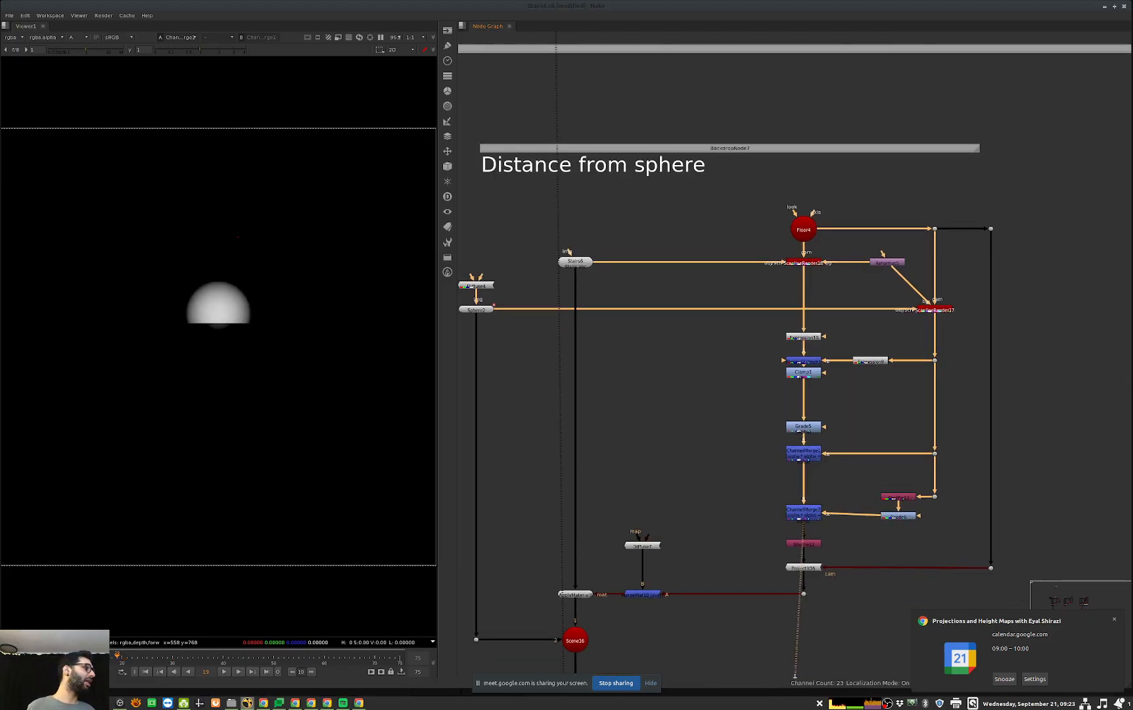
pyautogui.click(77, 655)
# Step: Follow the projection down to the final scene and view ScanlineRender19's output in colour
pyautogui.moveTo(854, 544); pyautogui.dragTo(876, 486, button='middle')
pyautogui.moveTo(629, 608); pyautogui.dragTo(736, 537, button='middle')
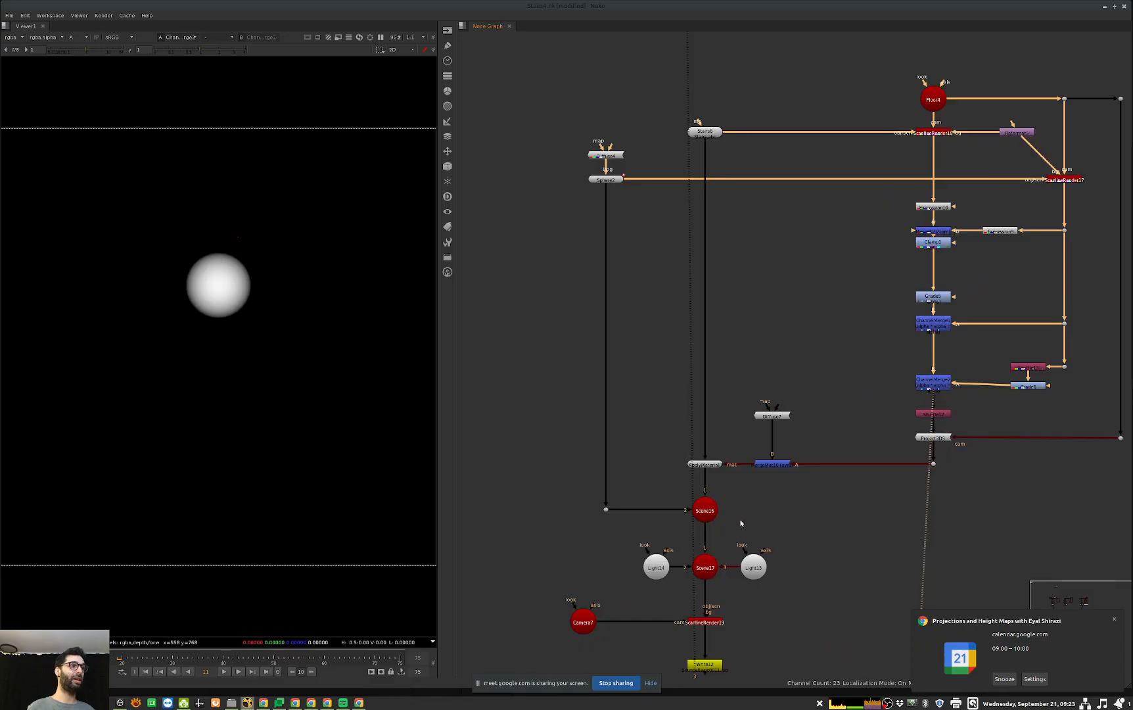
pyautogui.moveTo(915, 440); pyautogui.dragTo(883, 437, button='middle')
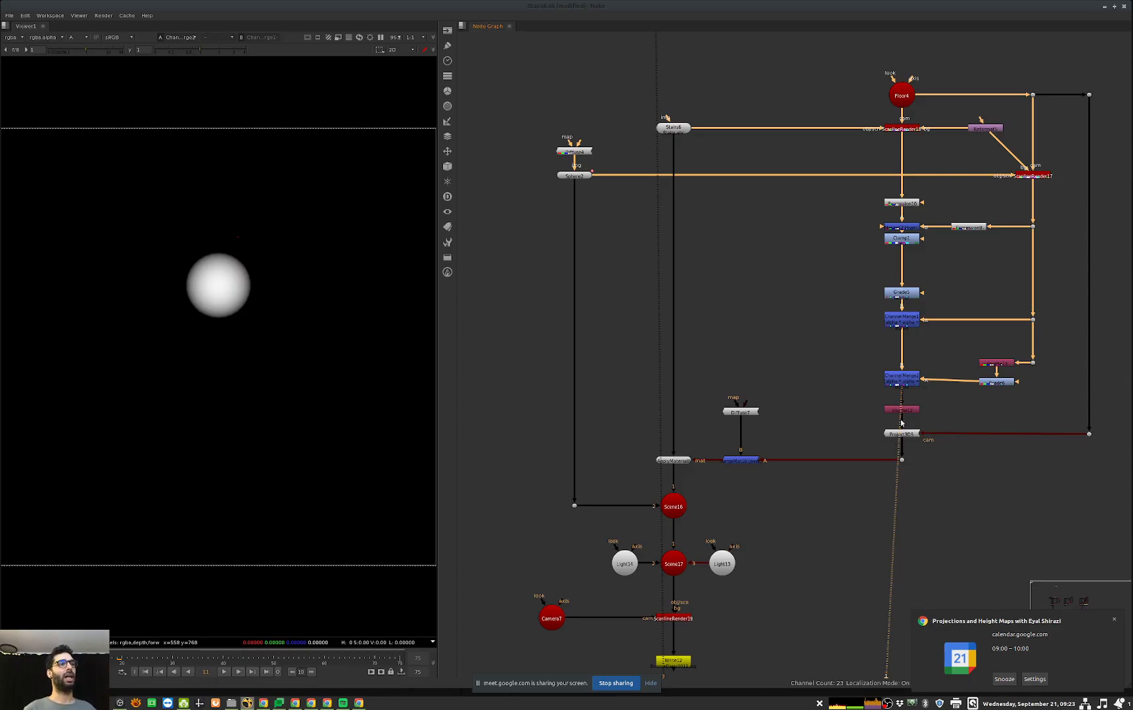
pyautogui.moveTo(933, 196); pyautogui.dragTo(892, 216, button='middle')
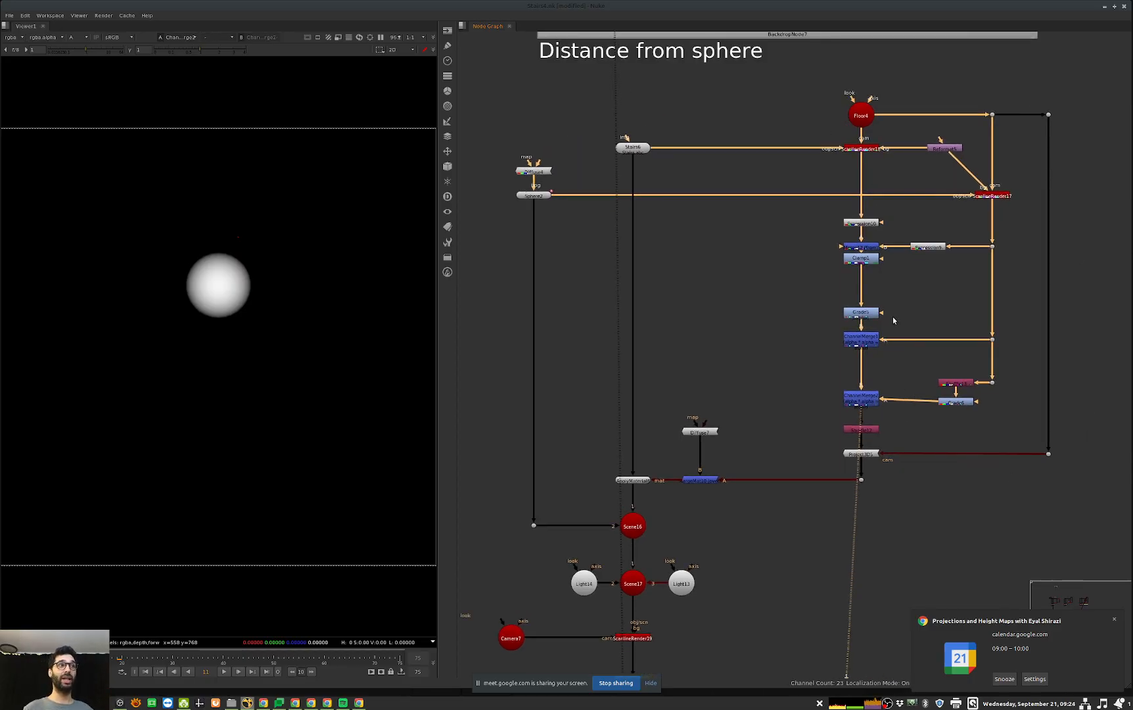
pyautogui.moveTo(686, 552); pyautogui.dragTo(778, 501, button='middle')
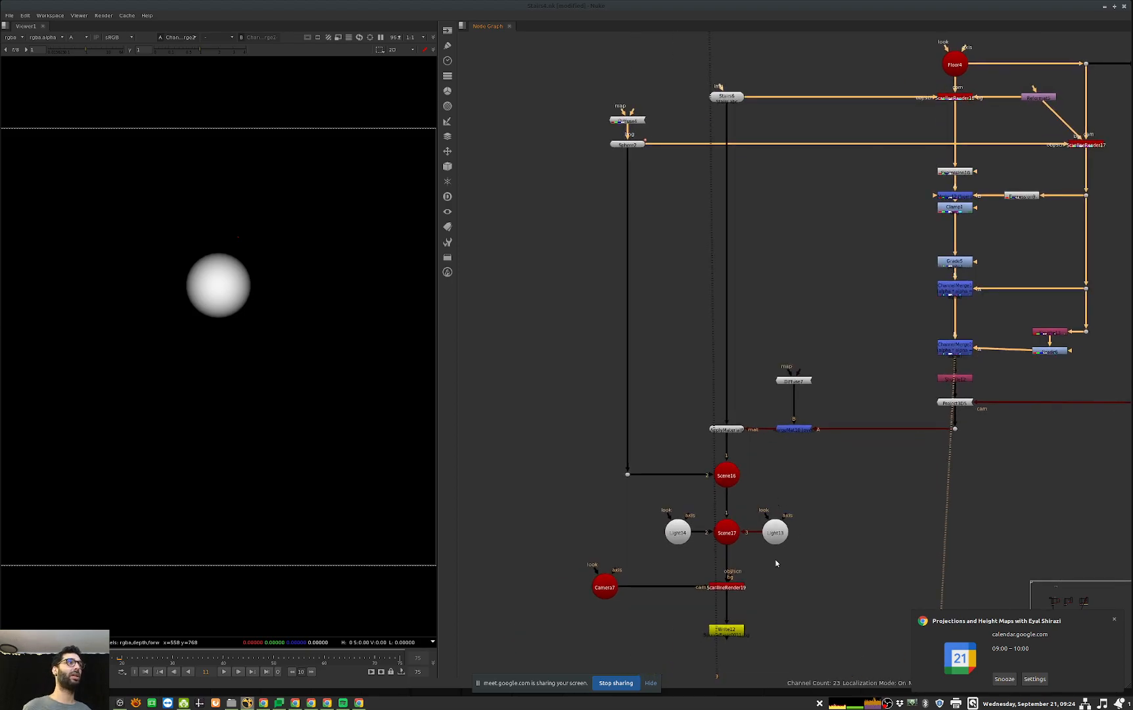
pyautogui.moveTo(777, 559); pyautogui.dragTo(776, 524, button='middle')
pyautogui.moveTo(746, 48); pyautogui.dragTo(731, 91, button='middle')
pyautogui.moveTo(736, 473); pyautogui.dragTo(748, 417, button='middle')
pyautogui.click(709, 507)
pyautogui.press('1')
pyautogui.click(543, 556)
pyautogui.press('a')
# Step: Disable the Scene16 node to hide the sphere from the render
pyautogui.click(749, 418)
pyautogui.click(698, 435)
pyautogui.press('d')
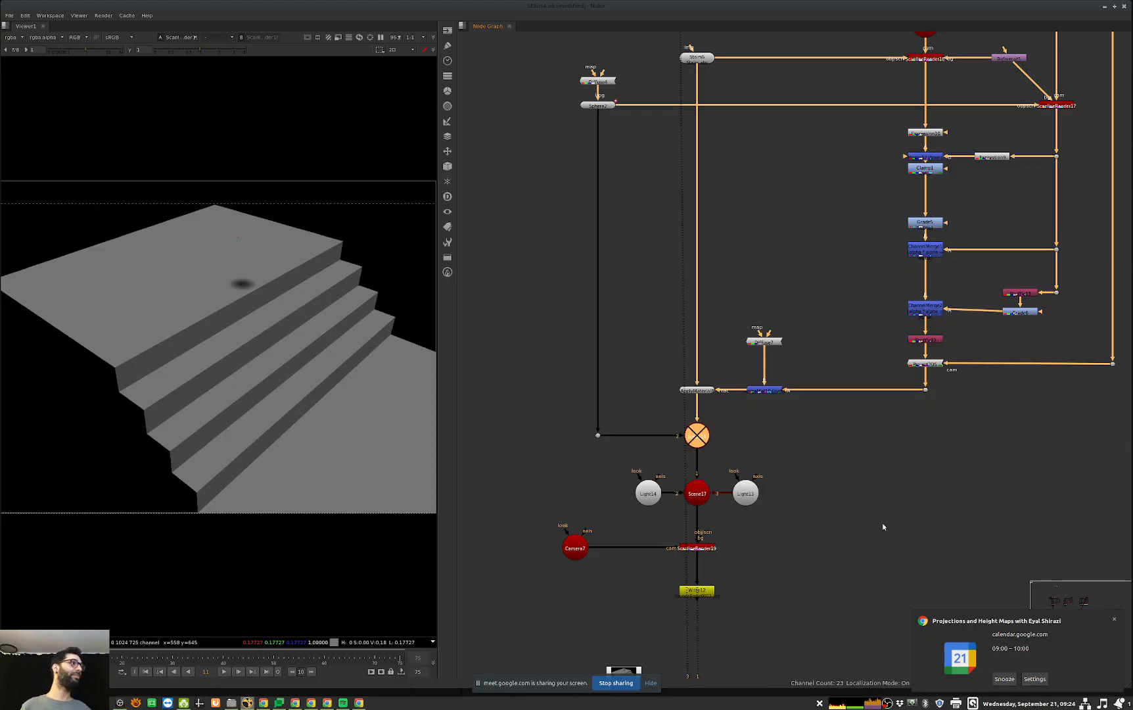
# Step: Advance through the frames to check the isolated contact shadow moving onto the stairs
pyautogui.moveTo(758, 637); pyautogui.dragTo(760, 578, button='middle')
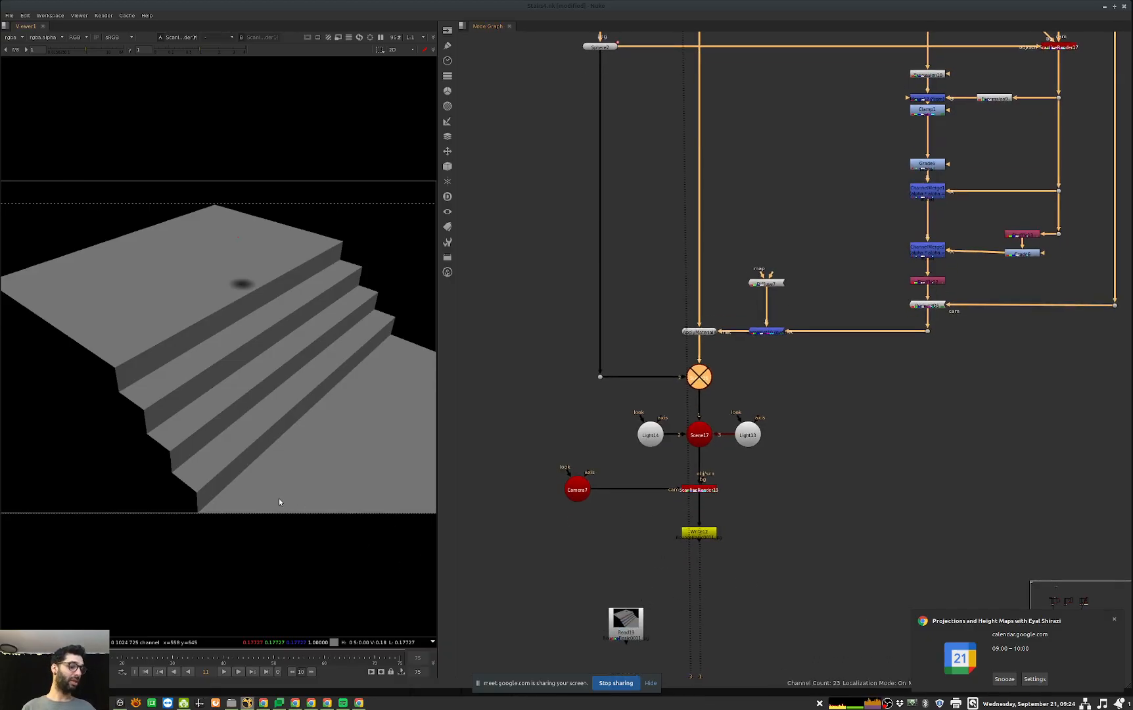
pyautogui.press('Right')
pyautogui.press('Right')
pyautogui.press('Right')
pyautogui.press('Right')
pyautogui.press('Right')
pyautogui.press('Right')
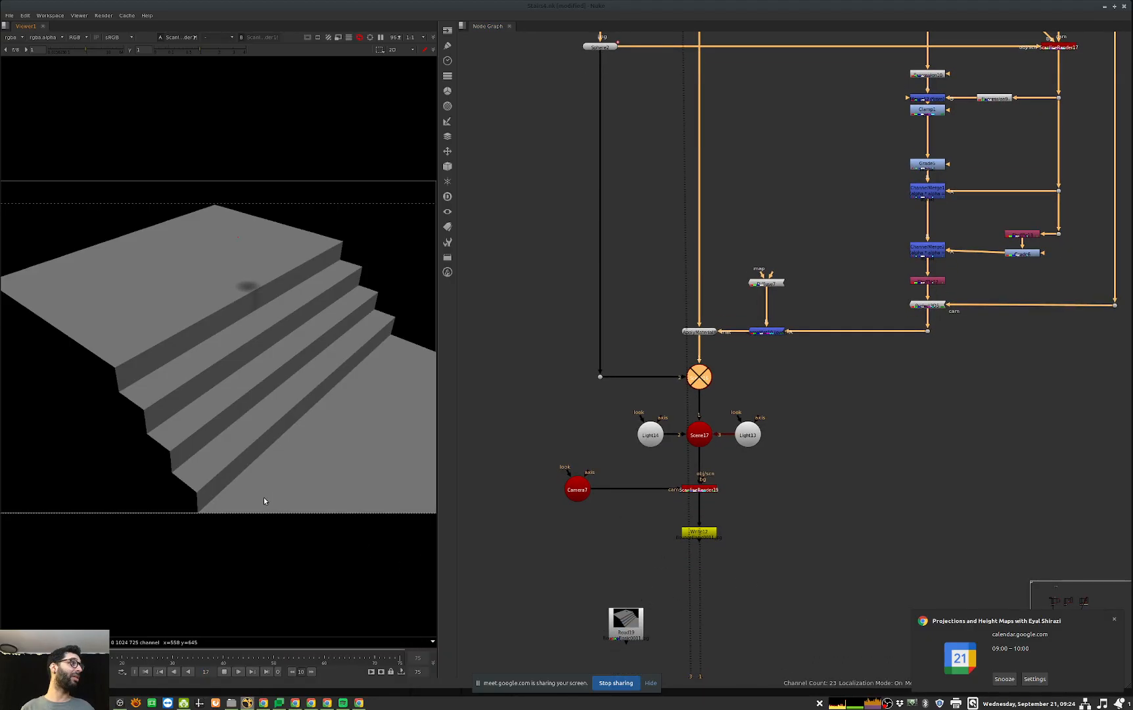
pyautogui.click(224, 671)
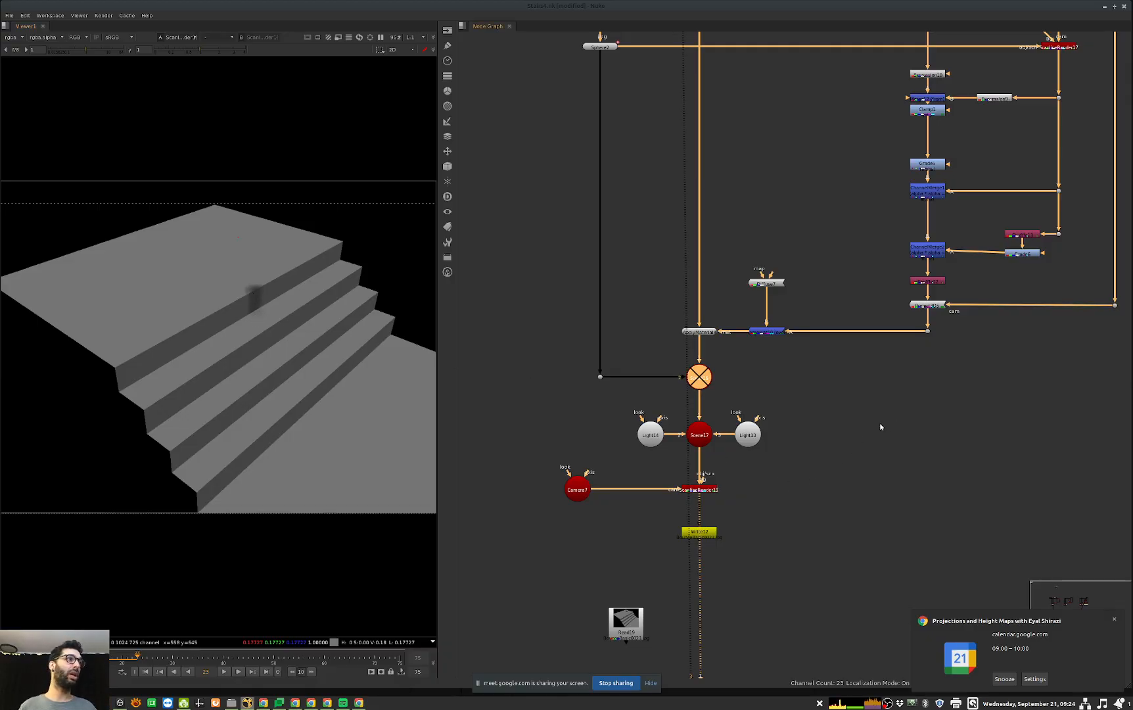
# Step: Compare the Distance from sphere setup with the Fixing Stairs setup, focusing on the node that merges the two depth renders
pyautogui.scroll(-3, 884, 426)
pyautogui.moveTo(884, 426); pyautogui.dragTo(569, 455, button='middle')
pyautogui.moveTo(935, 446); pyautogui.dragTo(784, 458, button='middle')
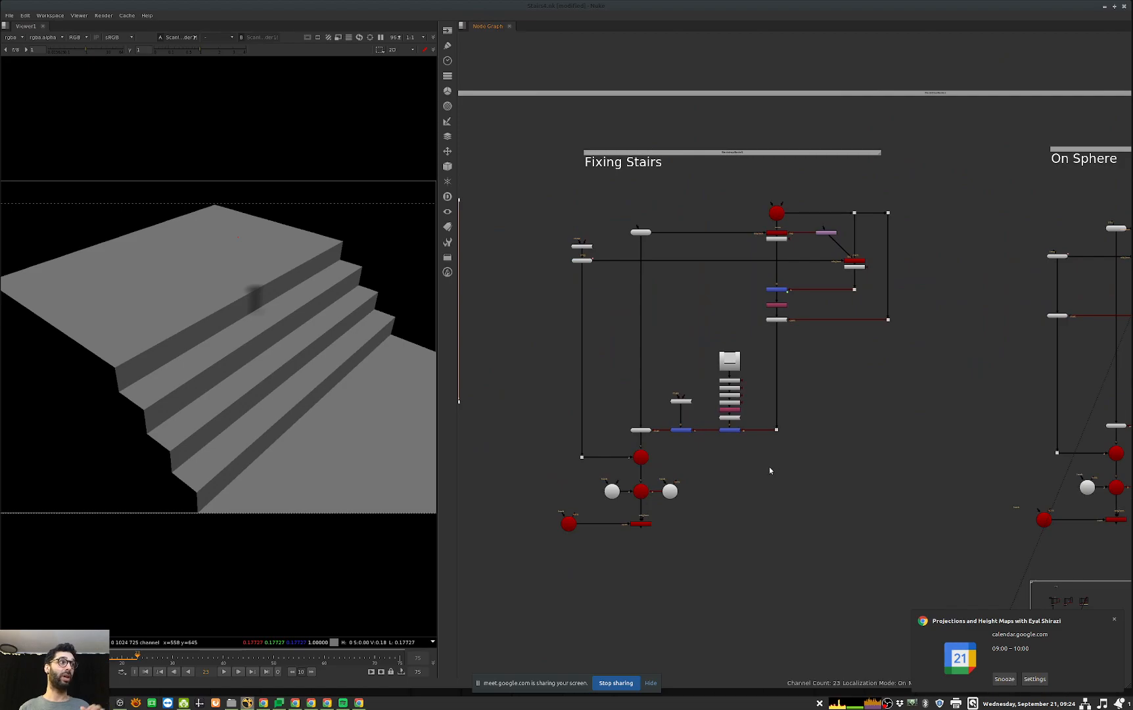
pyautogui.moveTo(601, 339); pyautogui.dragTo(916, 328, button='middle')
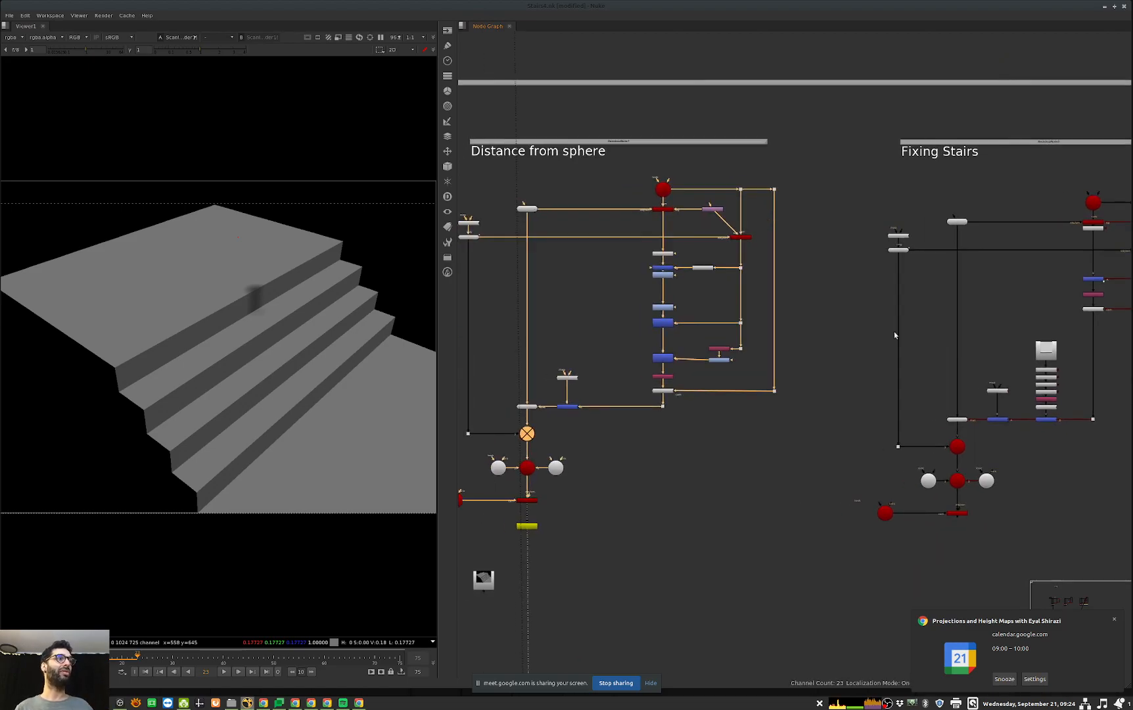
pyautogui.moveTo(684, 247); pyautogui.dragTo(639, 372)
pyautogui.moveTo(1104, 283); pyautogui.dragTo(942, 303, button='middle')
pyautogui.scroll(2, 942, 303)
pyautogui.scroll(1, 941, 301)
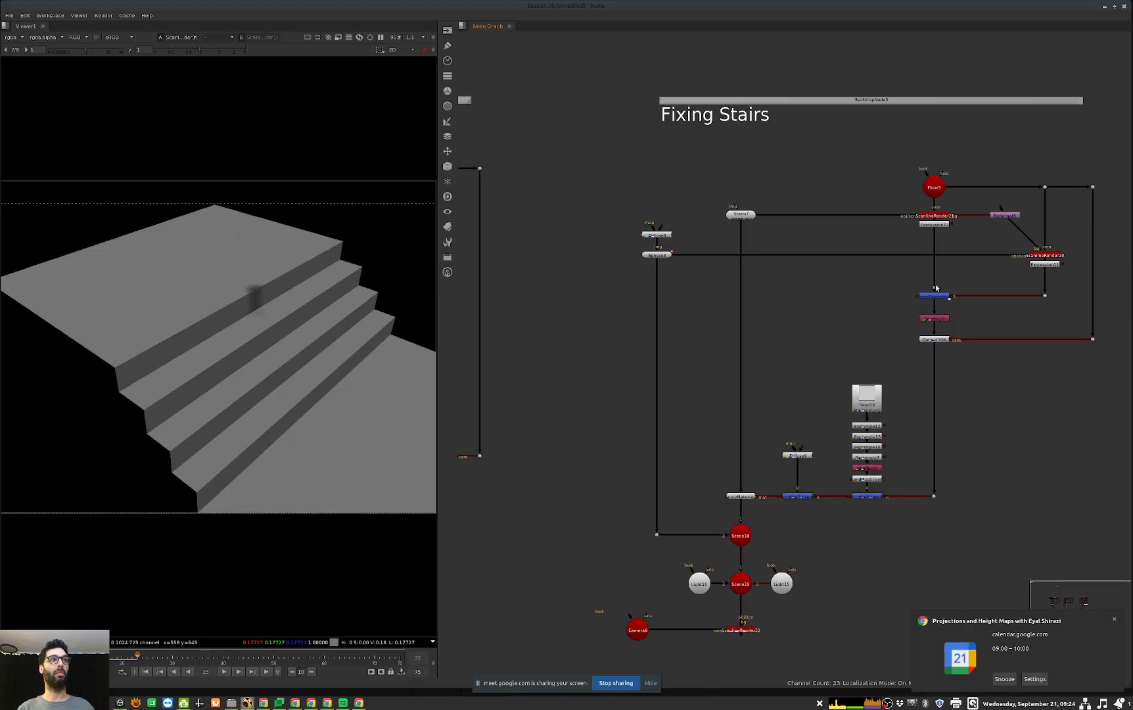
pyautogui.doubleClick(934, 296)
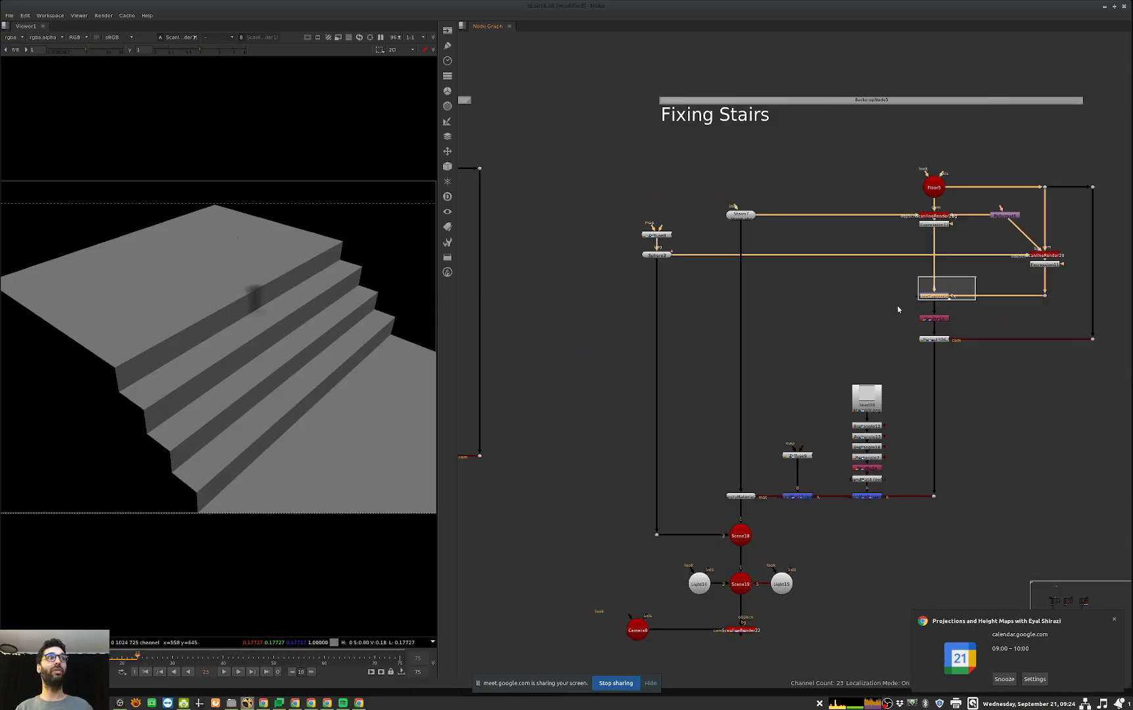
pyautogui.press('Escape')
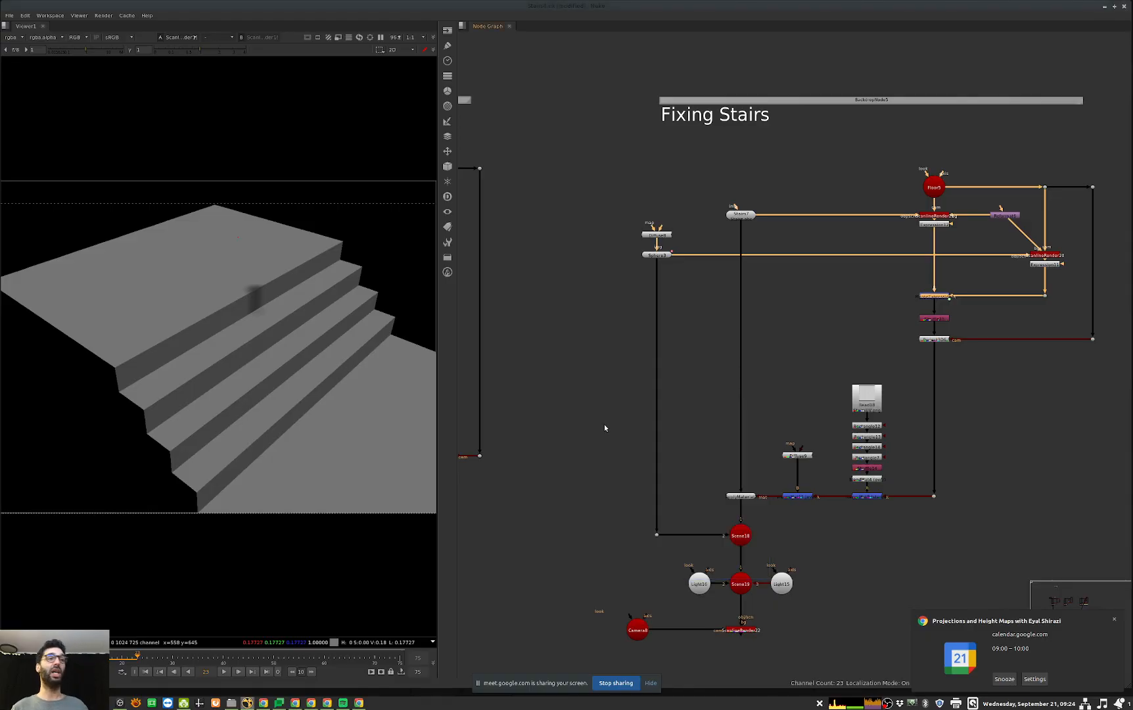
pyautogui.moveTo(690, 345); pyautogui.dragTo(966, 332, button='middle')
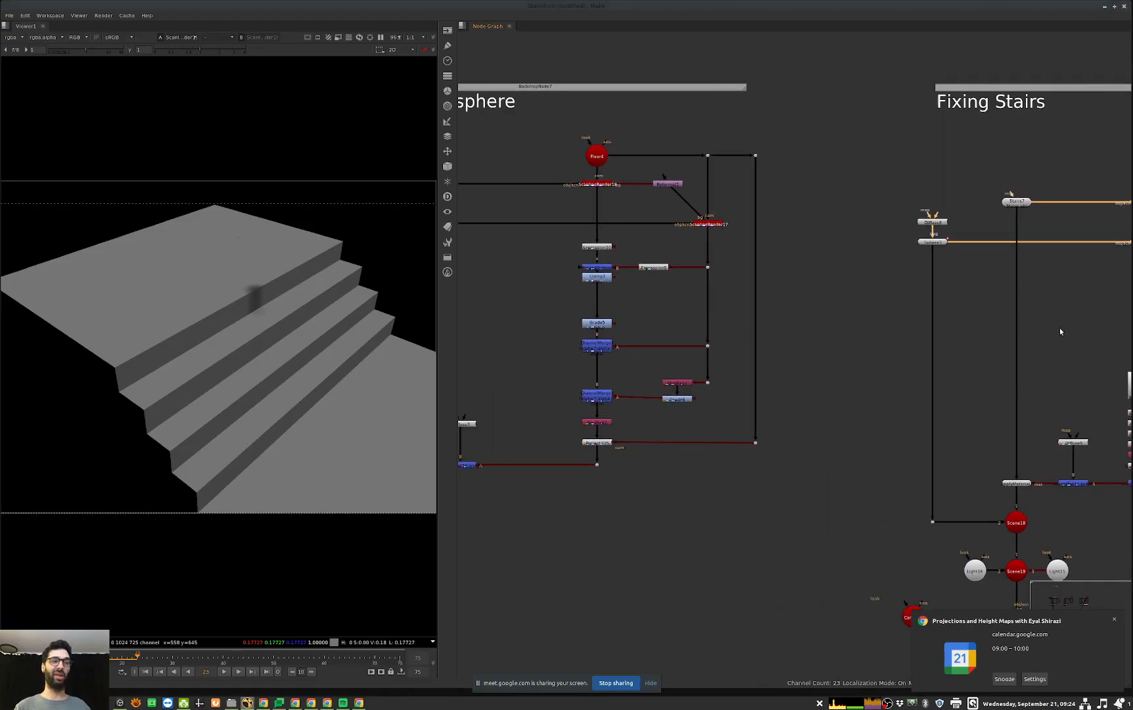
pyautogui.moveTo(1058, 330); pyautogui.dragTo(678, 345, button='middle')
# Step: Add a StickyNote beside the Fixing Stairs nodes
pyautogui.press('Return')
pyautogui.click(729, 453)
pyautogui.hotkey('ctrl', 'a')
pyautogui.press('Escape')
pyautogui.moveTo(894, 459); pyautogui.dragTo(882, 442, button='middle')
pyautogui.press('Tab')
pyautogui.write('sti')
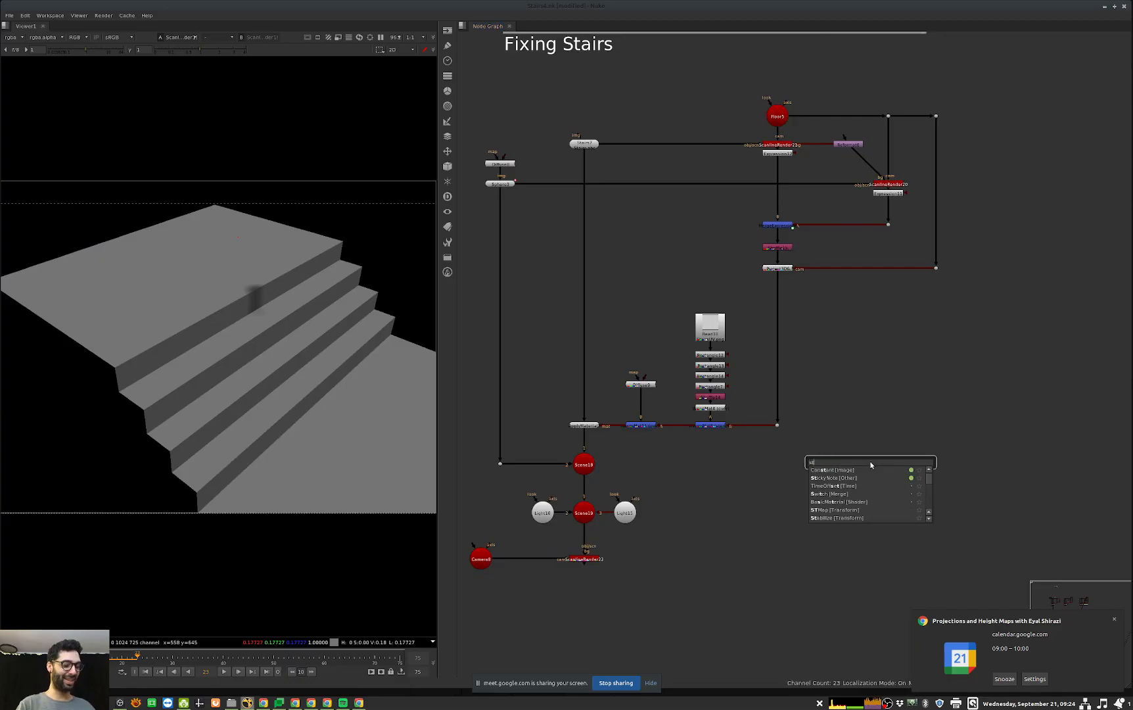
pyautogui.press('Return')
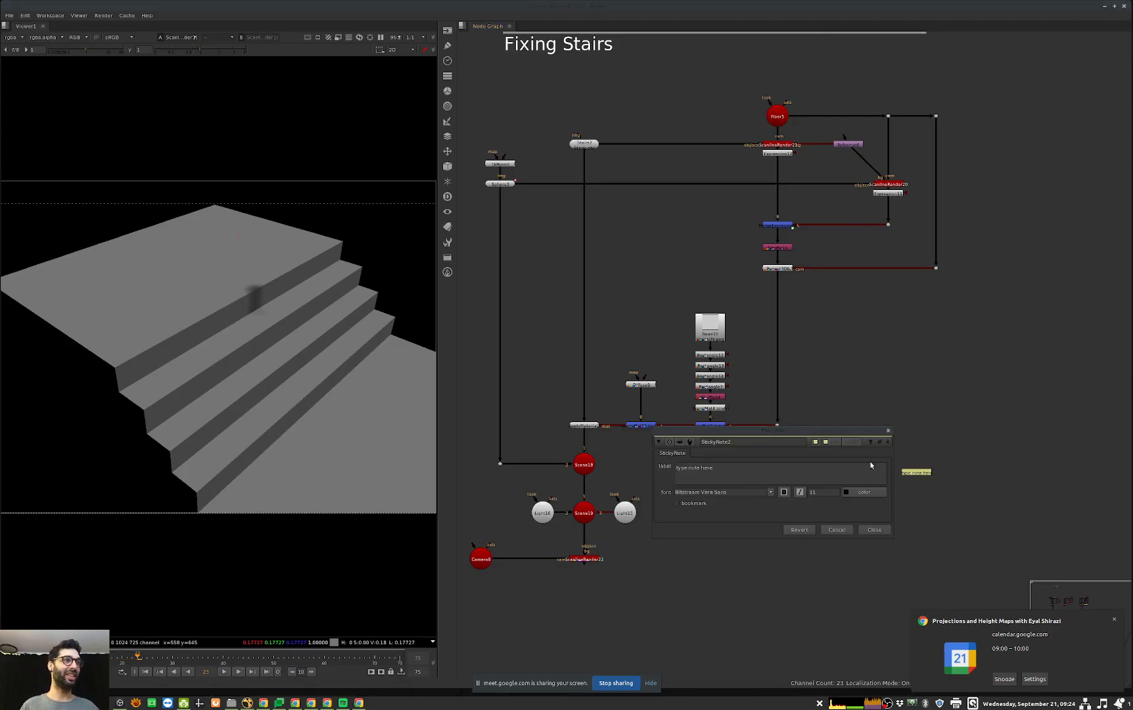
# Step: Paste the expression "A.a ?max(0, (dist-max(0,A.r-B.r))*distRecp)*pow(-A.normals.green,2.5) : 0" into the sticky note and enlarge its font
pyautogui.write('A.a ?max(0, (dist-max(0,A.r-B.r))*distRecp)*pow(-A.normals.green,2.5) : 0')
pyautogui.click(809, 493)
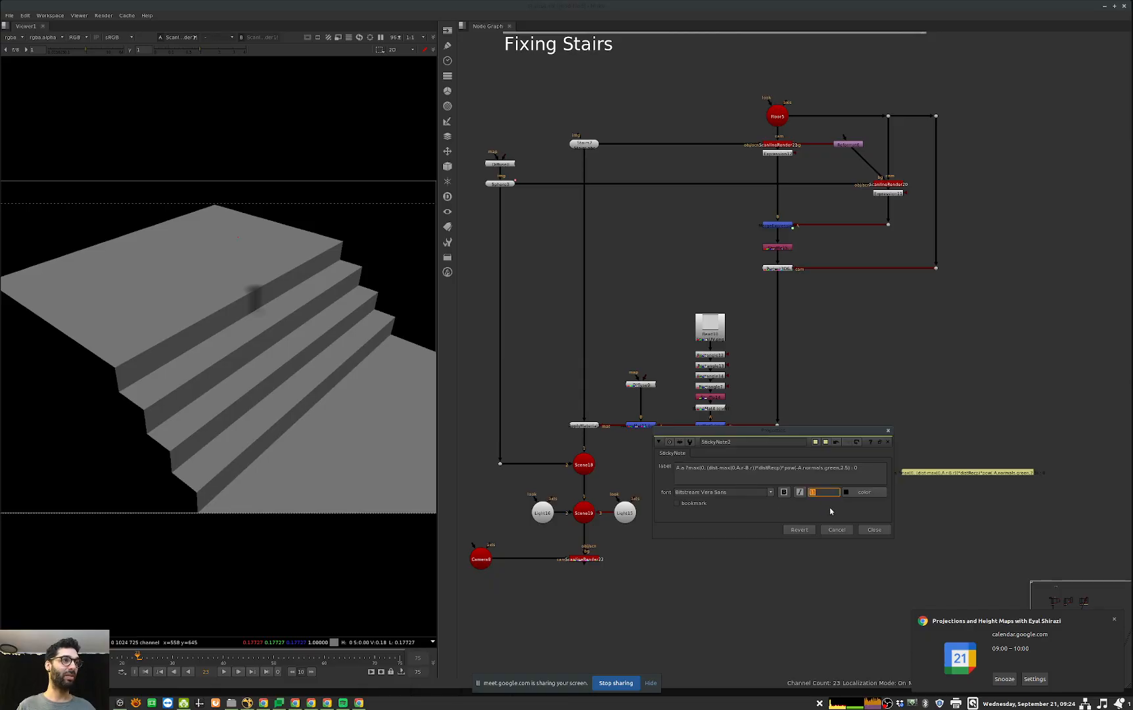
pyautogui.press('Up')
pyautogui.press('Up')
pyautogui.press('Up')
pyautogui.click(881, 531)
pyautogui.moveTo(921, 484); pyautogui.dragTo(720, 510)
pyautogui.moveTo(981, 462); pyautogui.dragTo(758, 446, button='middle')
pyautogui.moveTo(781, 527); pyautogui.dragTo(928, 523, button='middle')
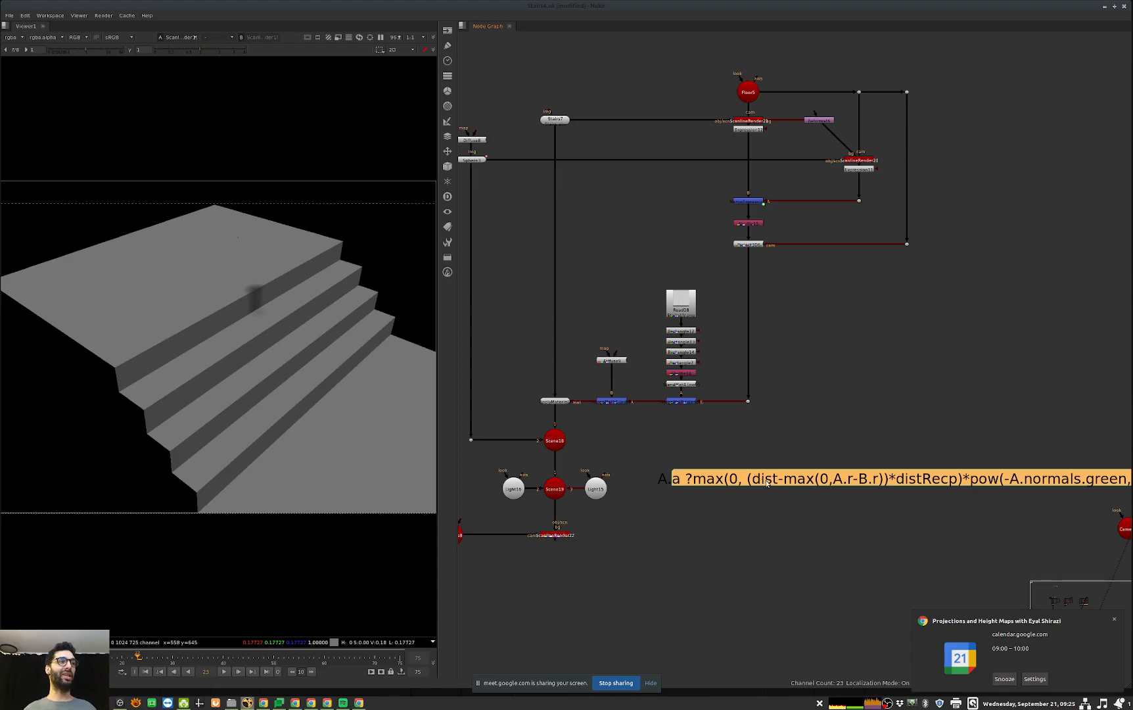
# Step: Examine the user values dist and distRecp on the MergeExpression node that merges the two depth renders
pyautogui.click(748, 200)
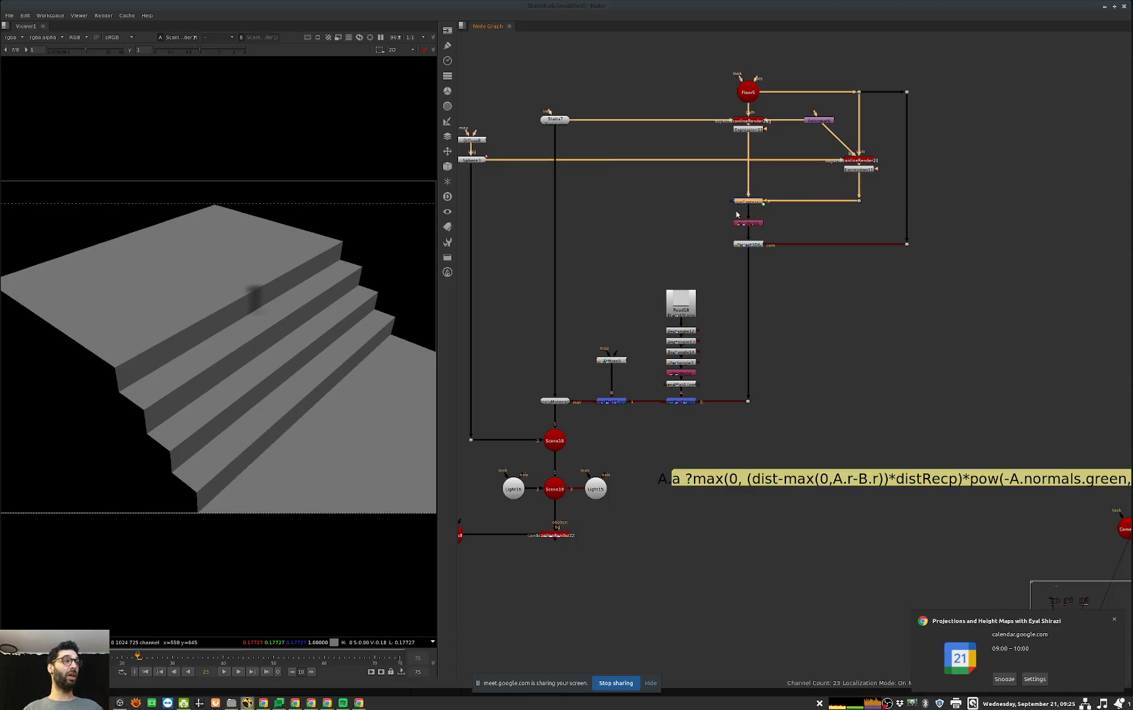
pyautogui.doubleClick(746, 201)
pyautogui.click(574, 392)
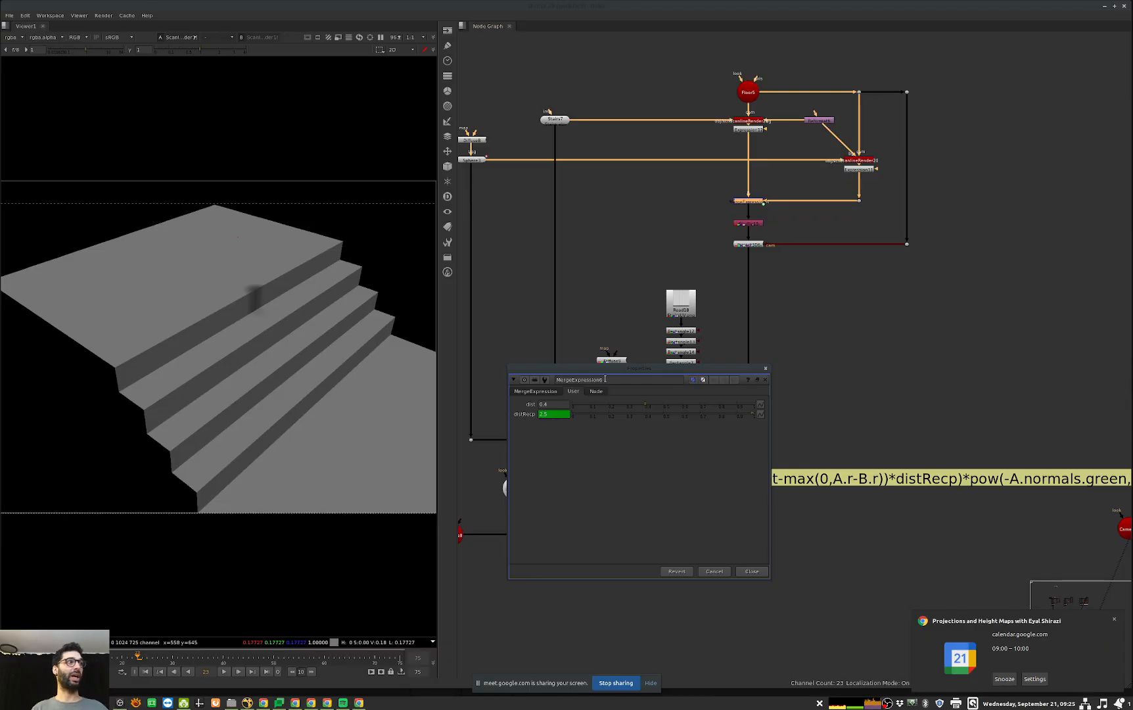
pyautogui.moveTo(607, 369); pyautogui.dragTo(528, 370)
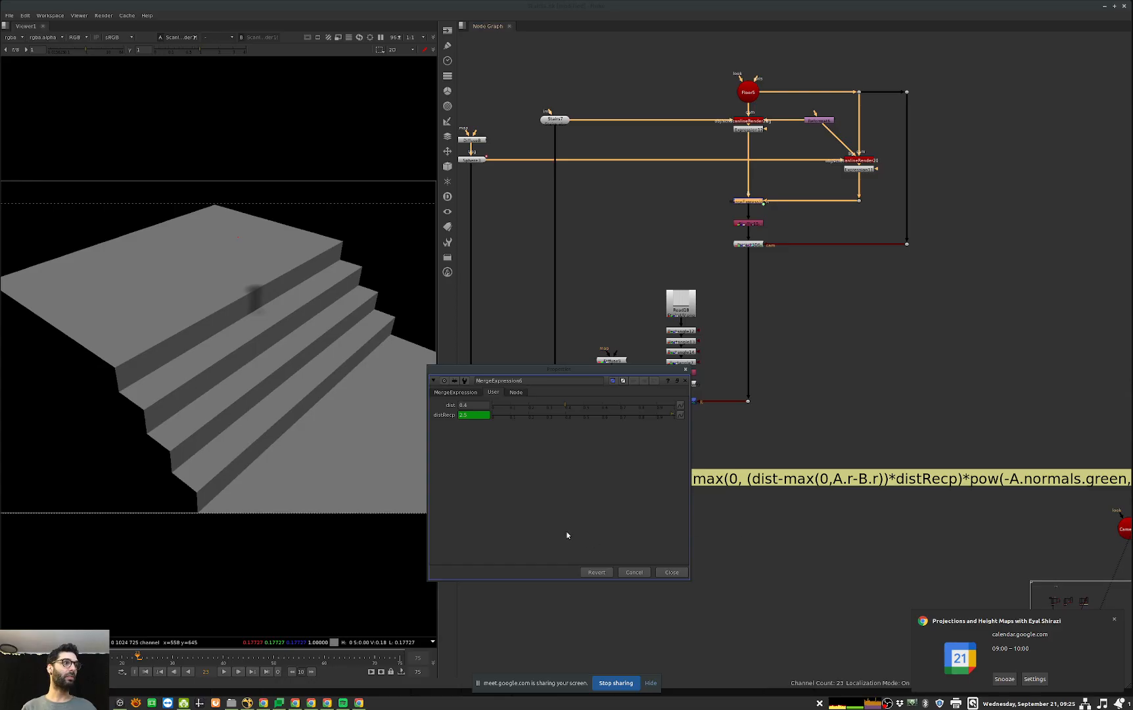
pyautogui.click(621, 569)
# Step: Move the expression sticky note above the Fixing Stairs heading and save the script
pyautogui.moveTo(971, 563); pyautogui.dragTo(879, 554, button='middle')
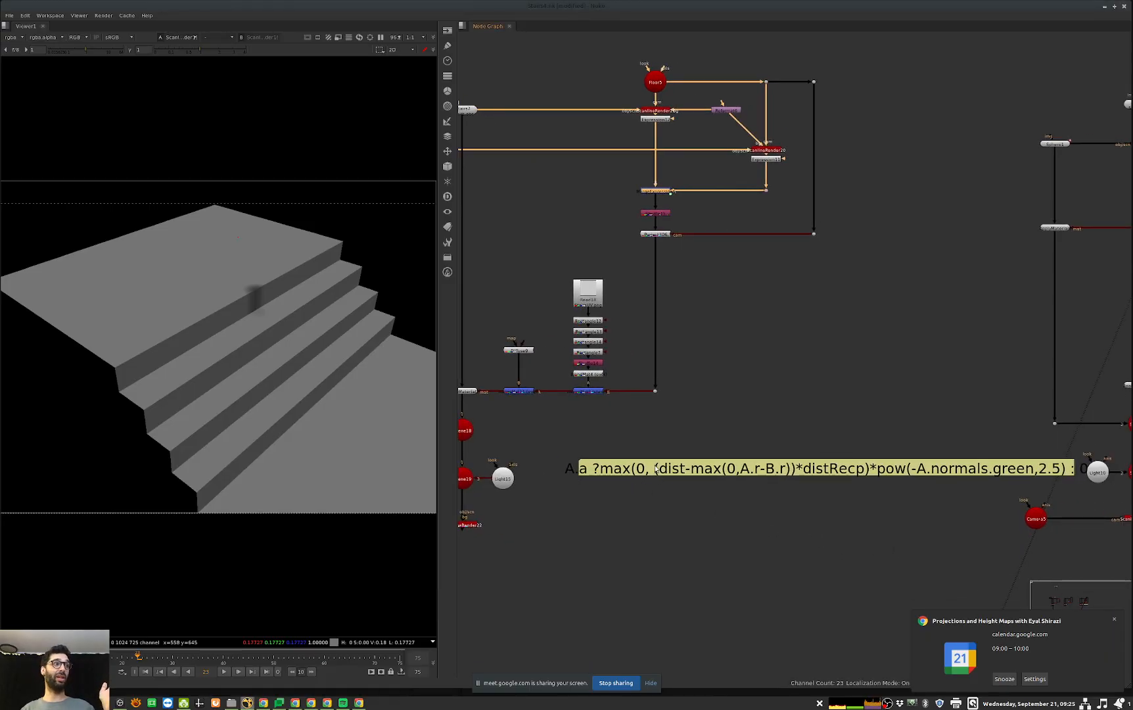
pyautogui.moveTo(992, 515); pyautogui.dragTo(982, 514, button='middle')
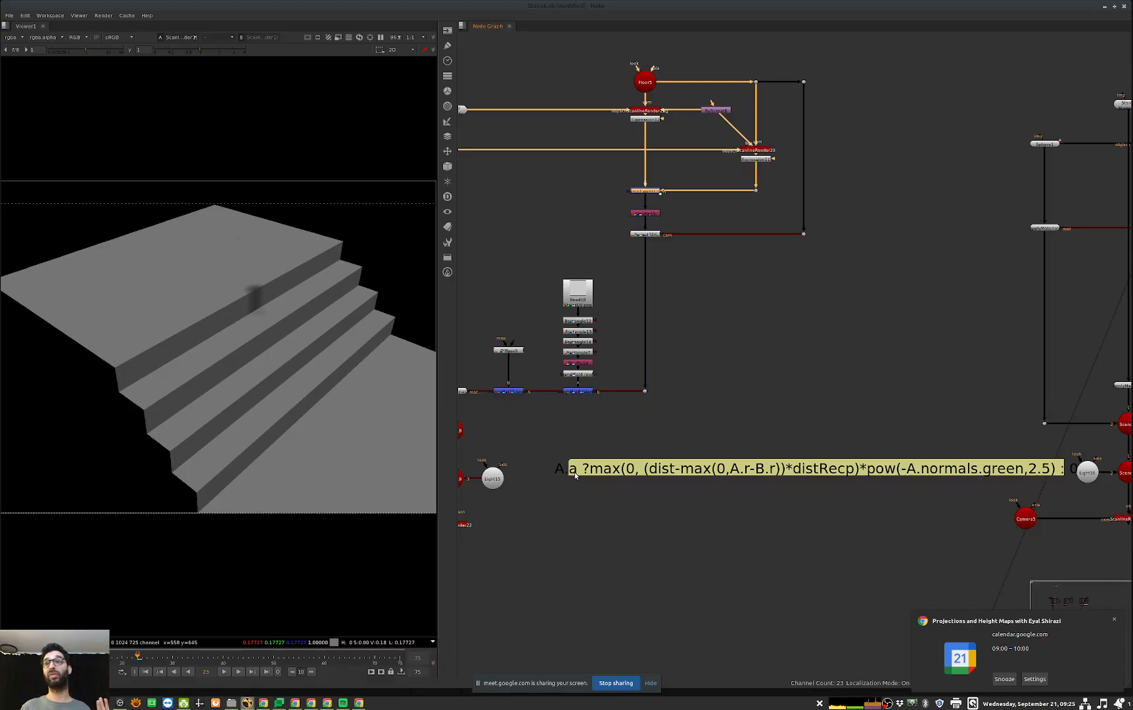
pyautogui.moveTo(953, 470); pyautogui.dragTo(929, 468)
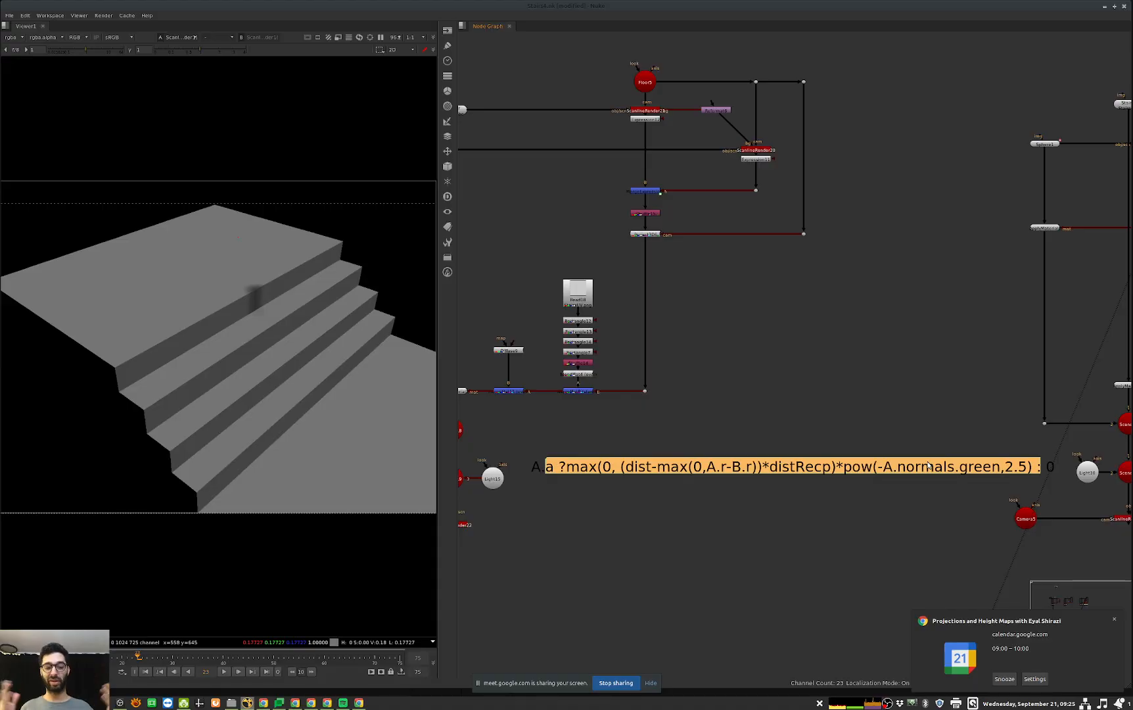
pyautogui.scroll(-3, 928, 465)
pyautogui.moveTo(868, 478); pyautogui.dragTo(748, 162)
pyautogui.click(1012, 472)
pyautogui.moveTo(1013, 473); pyautogui.dragTo(903, 480, button='middle')
pyautogui.hotkey('ctrl', 's')
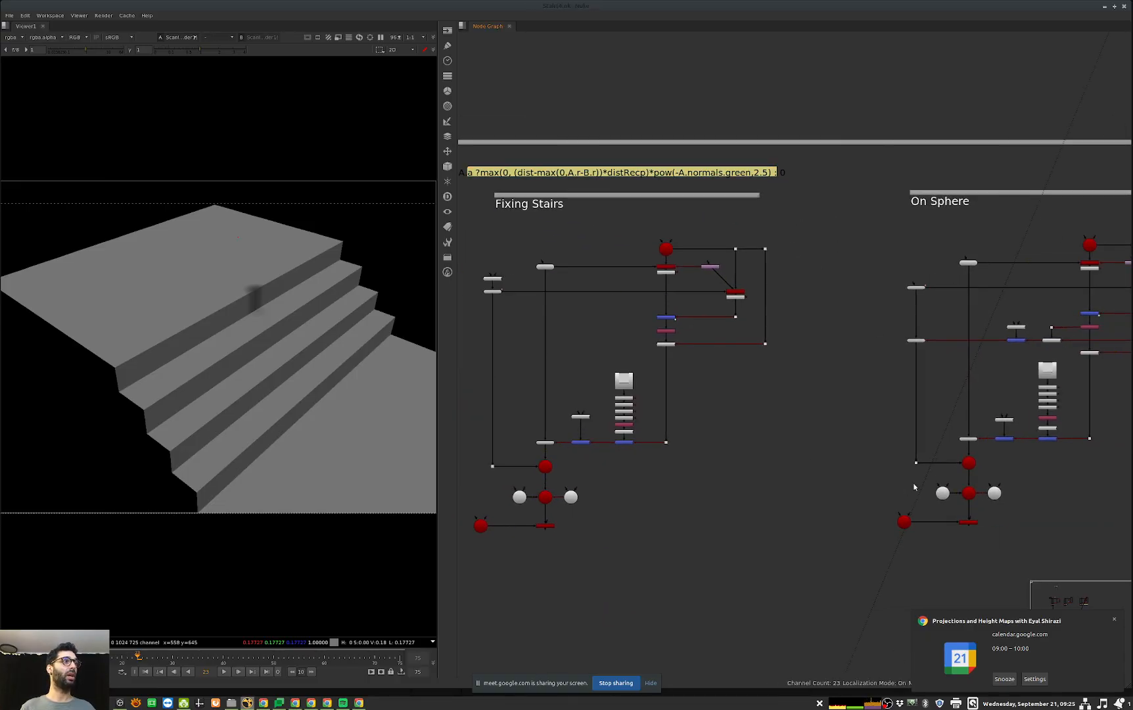
# Step: Compare the stairs' UV layout image in the Fixing Stairs setup with the stairs geometry in 3D
pyautogui.moveTo(566, 453); pyautogui.dragTo(769, 451, button='middle')
pyautogui.scroll(2, 773, 449)
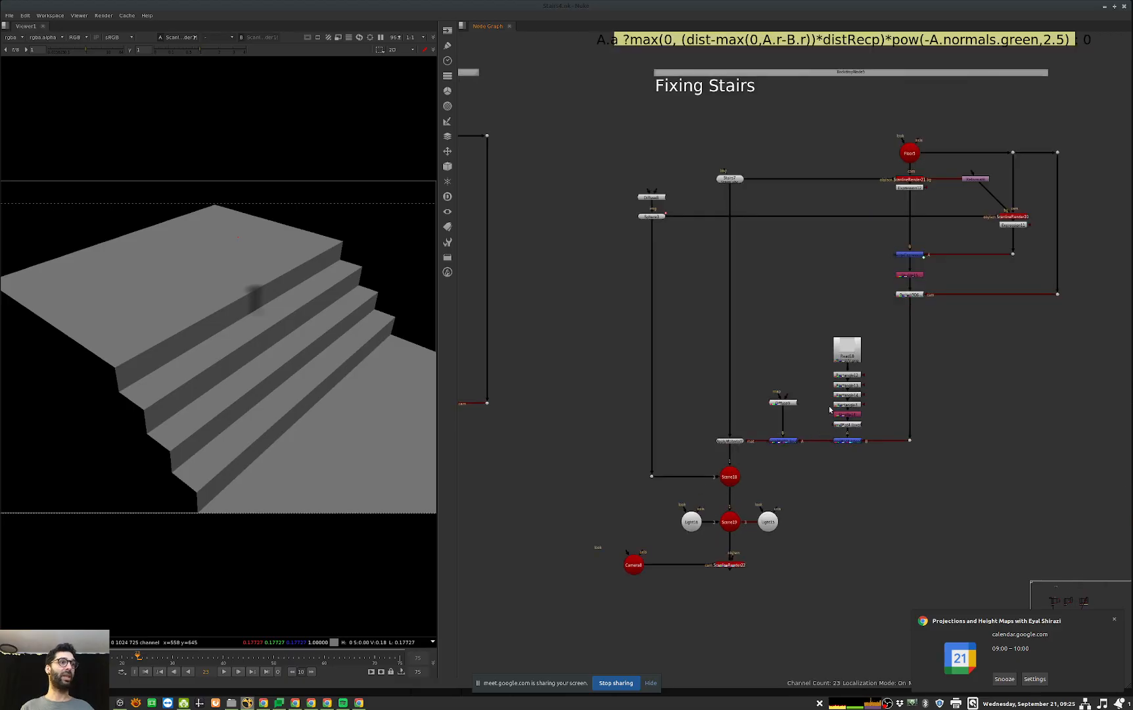
pyautogui.click(847, 358)
pyautogui.press('1')
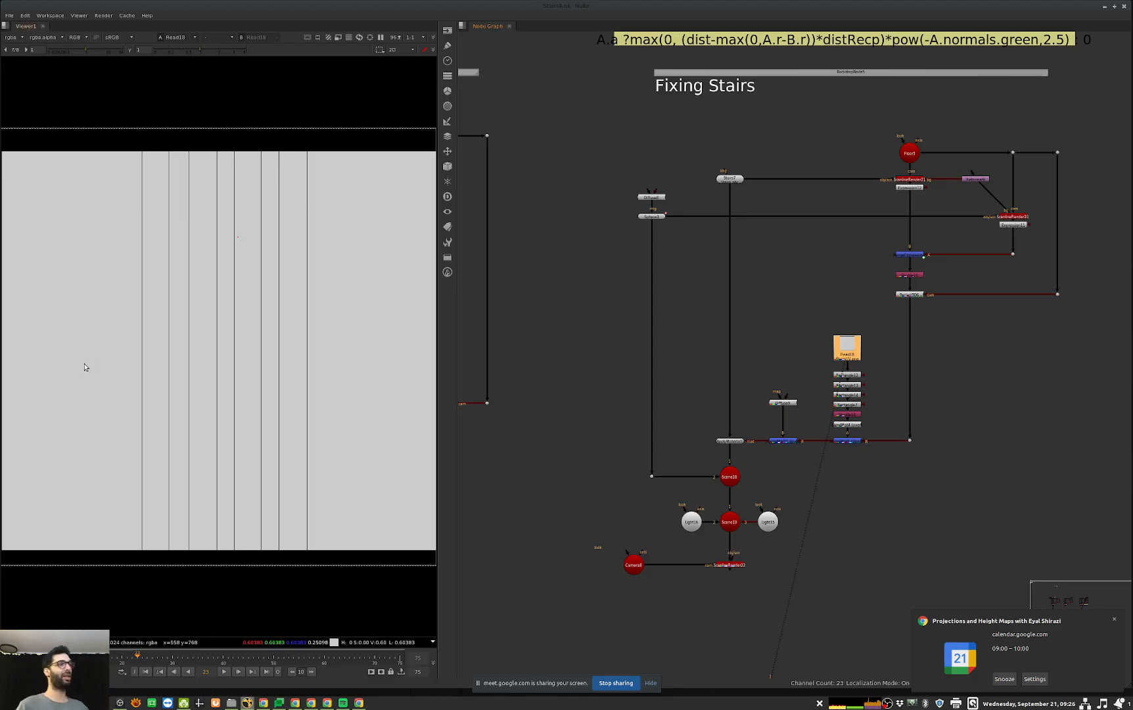
pyautogui.click(733, 180)
pyautogui.press('1')
pyautogui.click(204, 363)
pyautogui.moveTo(205, 362)
pyautogui.keyDown('ctrl'); pyautogui.mouseDown()
pyautogui.moveTo(220, 382)
pyautogui.moveTo(290, 333)
pyautogui.moveTo(220, 371)
pyautogui.mouseUp(); pyautogui.keyUp('ctrl')
pyautogui.scroll(5, 261, 347)
pyautogui.scroll(-5, 208, 397)
pyautogui.scroll(5, 243, 367)
pyautogui.click(220, 371)
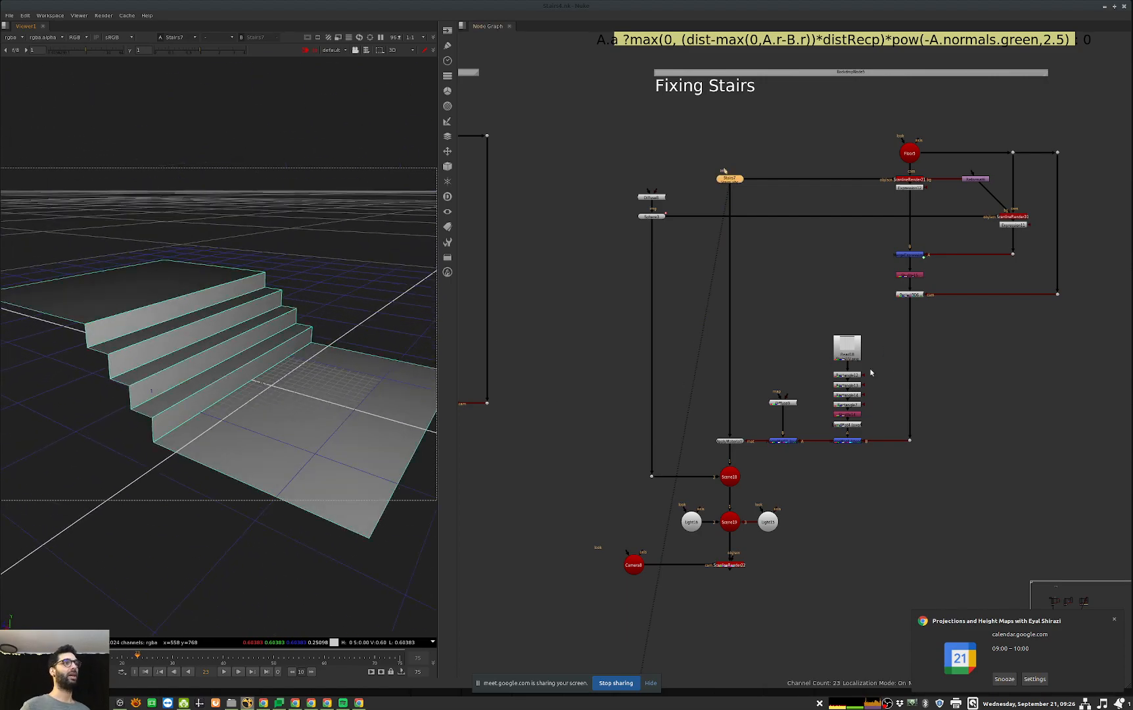
# Step: Examine the UV image, the rectangles painted over the step faces, and the operation of the MergeMat node they feed
pyautogui.click(848, 353)
pyautogui.press('1')
pyautogui.click(579, 435)
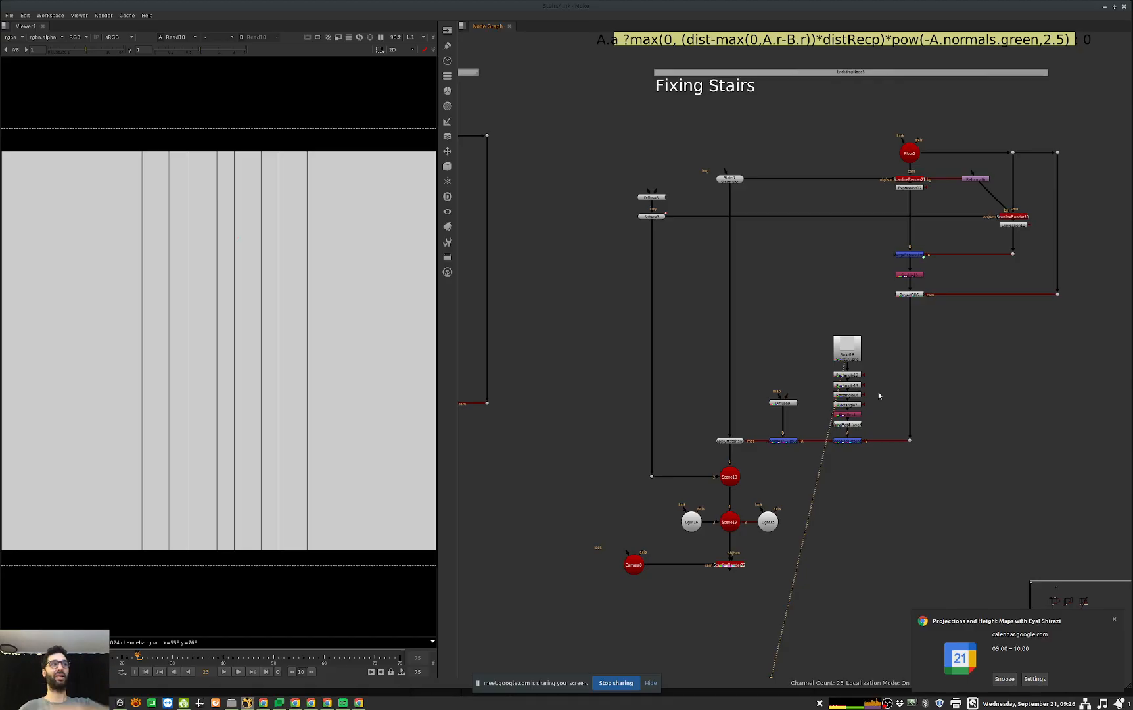
pyautogui.click(857, 402)
pyautogui.press('1')
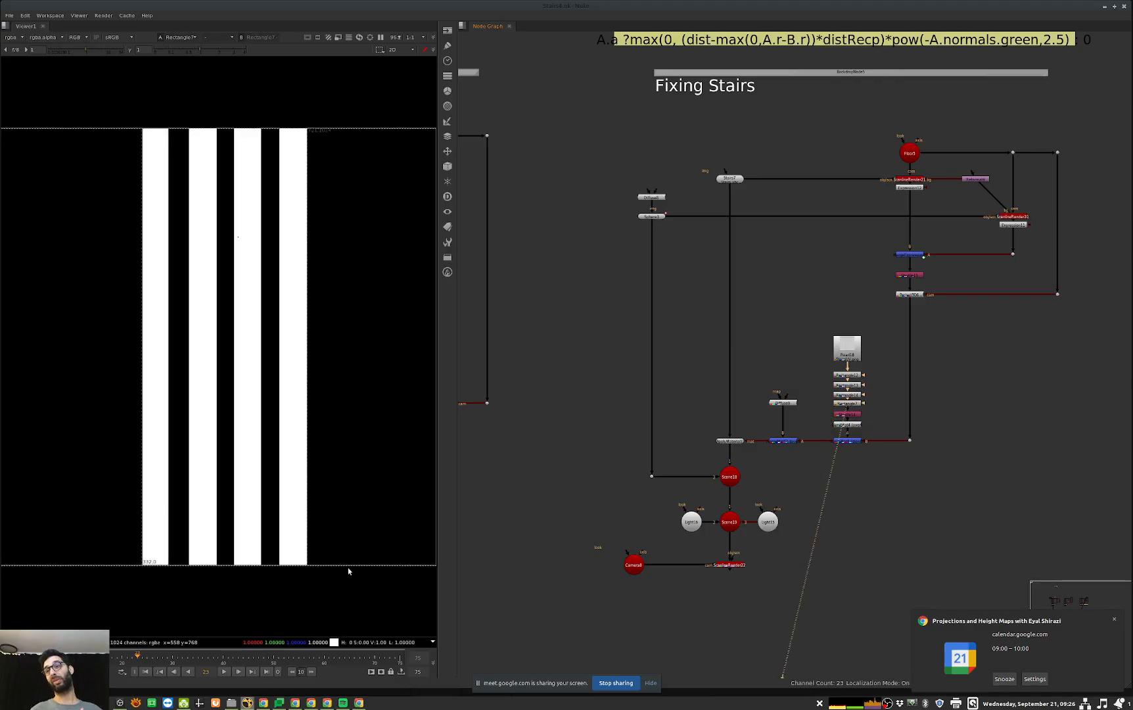
pyautogui.scroll(3, 826, 436)
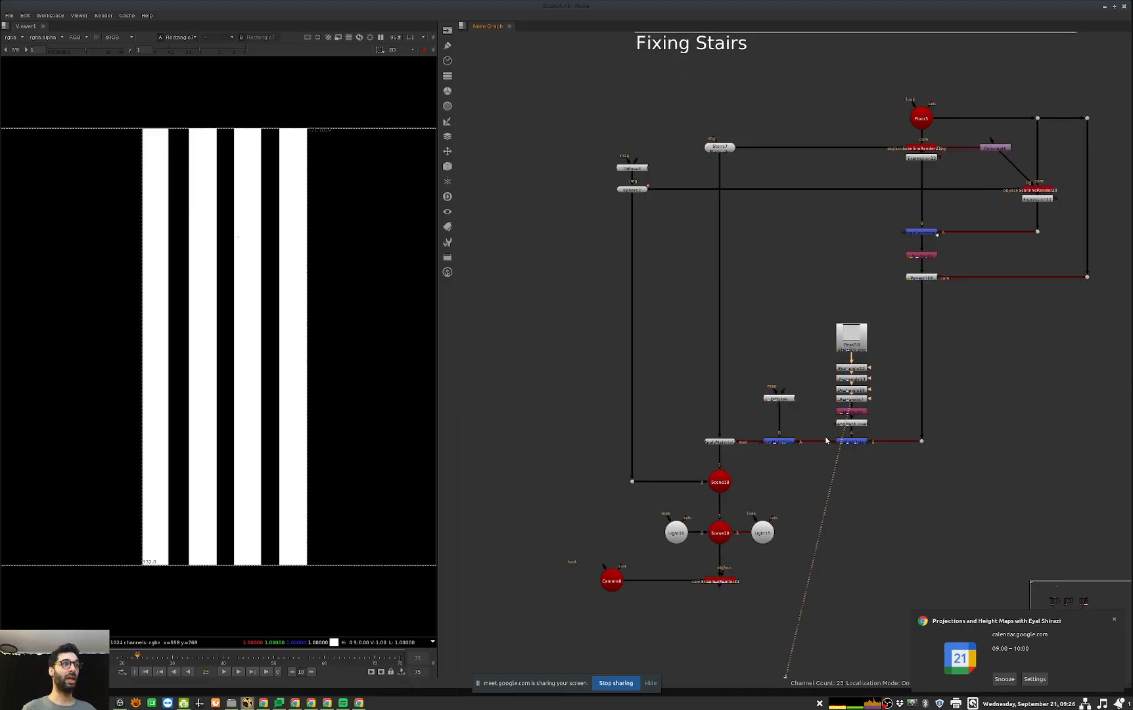
pyautogui.doubleClick(872, 442)
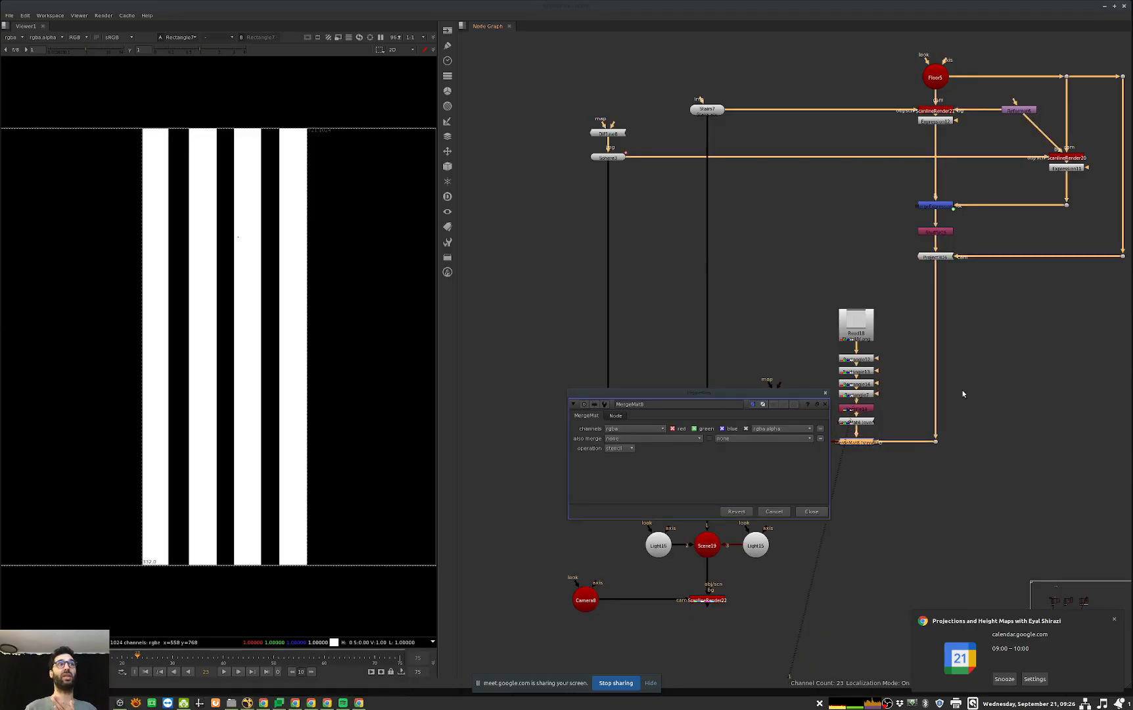
pyautogui.click(814, 513)
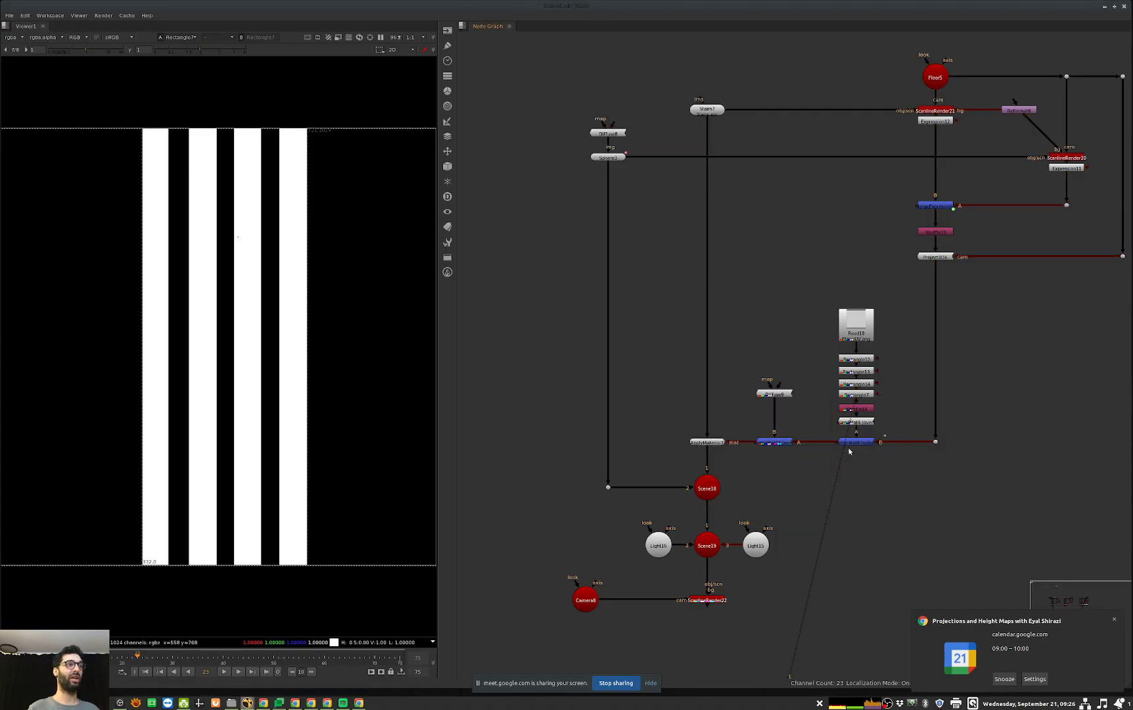
# Step: Turn the sphere back on in the Fixing Stairs setup and view its final render
pyautogui.click(867, 444)
pyautogui.press('d')
pyautogui.moveTo(763, 616); pyautogui.dragTo(788, 550, button='middle')
pyautogui.moveTo(832, 584); pyautogui.dragTo(678, 495)
pyautogui.press('1')
pyautogui.moveTo(930, 355); pyautogui.dragTo(841, 406)
pyautogui.moveTo(866, 409); pyautogui.dragTo(839, 448, button='middle')
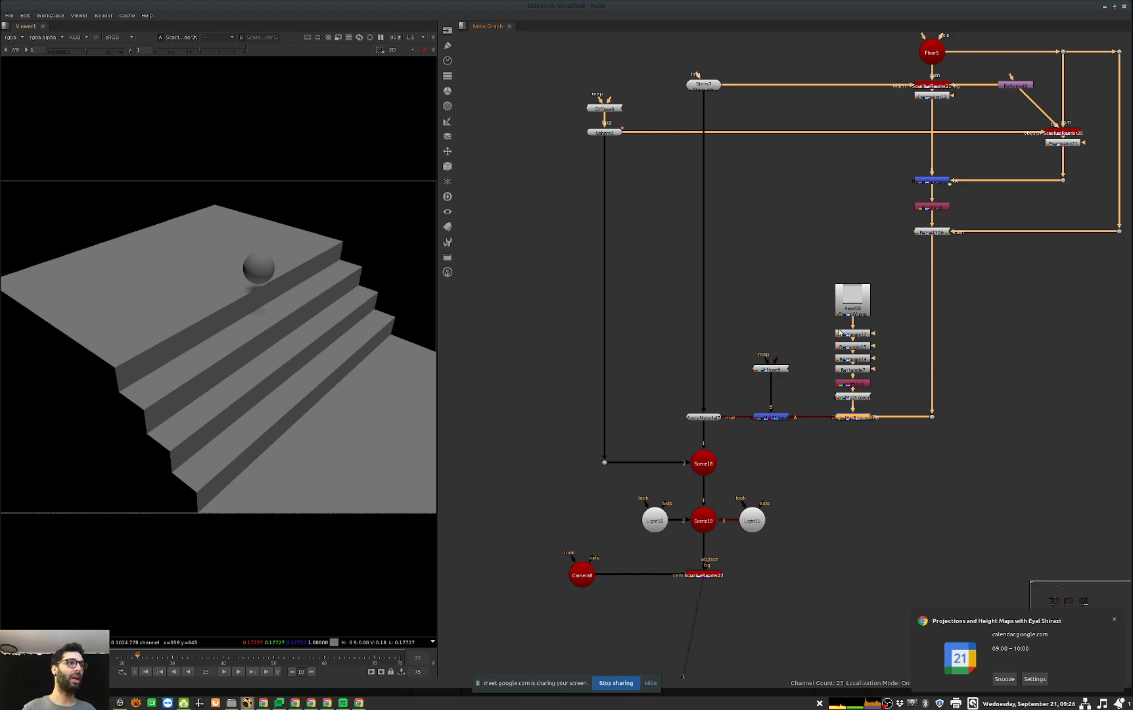
# Step: Test the MergeMat by unplugging the shadow projection and by wiring the UV branch straight to the diffuse merge, undoing each change
pyautogui.moveTo(892, 414); pyautogui.dragTo(878, 449)
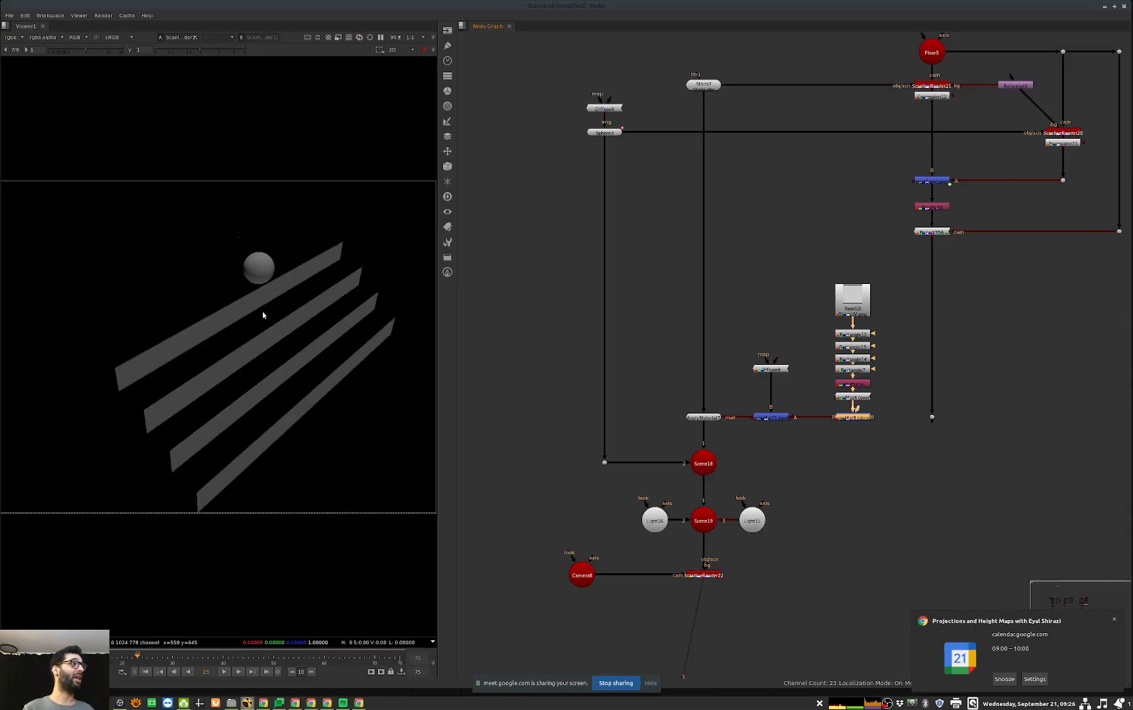
pyautogui.hotkey('ctrl', 'z')
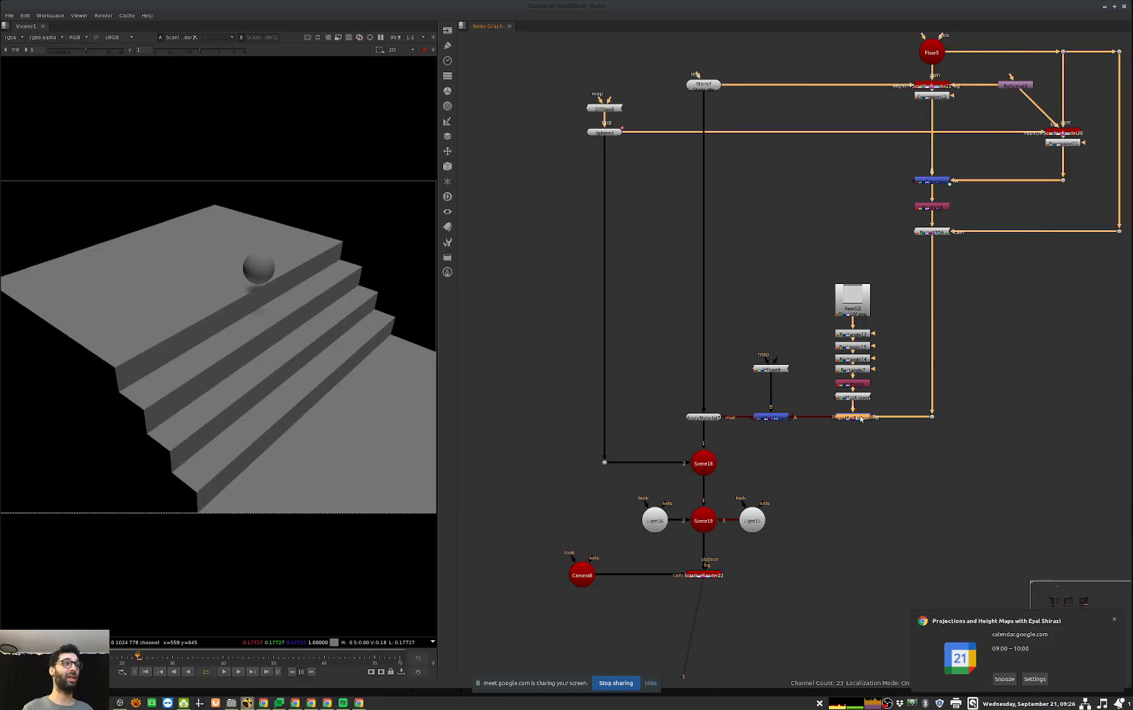
pyautogui.moveTo(828, 417); pyautogui.dragTo(852, 405)
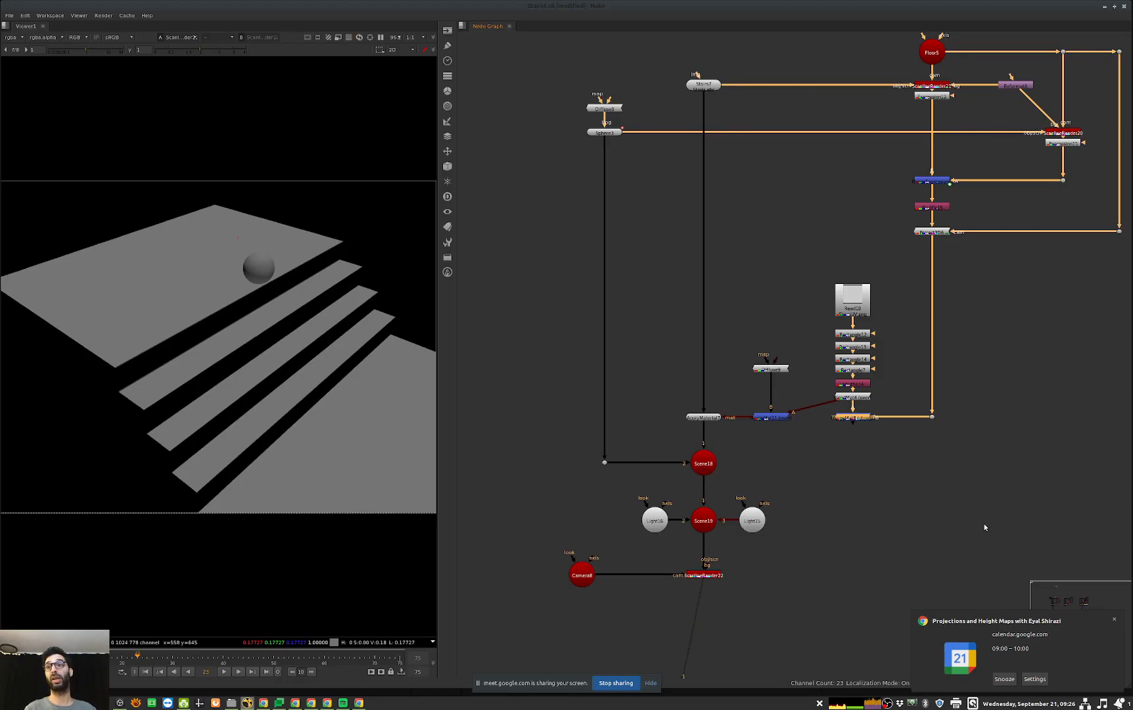
pyautogui.hotkey('ctrl', 'z')
# Step: View the final render of the On Sphere setup and examine the shading on the sphere up close
pyautogui.click(961, 511)
pyautogui.moveTo(996, 510); pyautogui.dragTo(959, 517, button='middle')
pyautogui.scroll(-4, 943, 504)
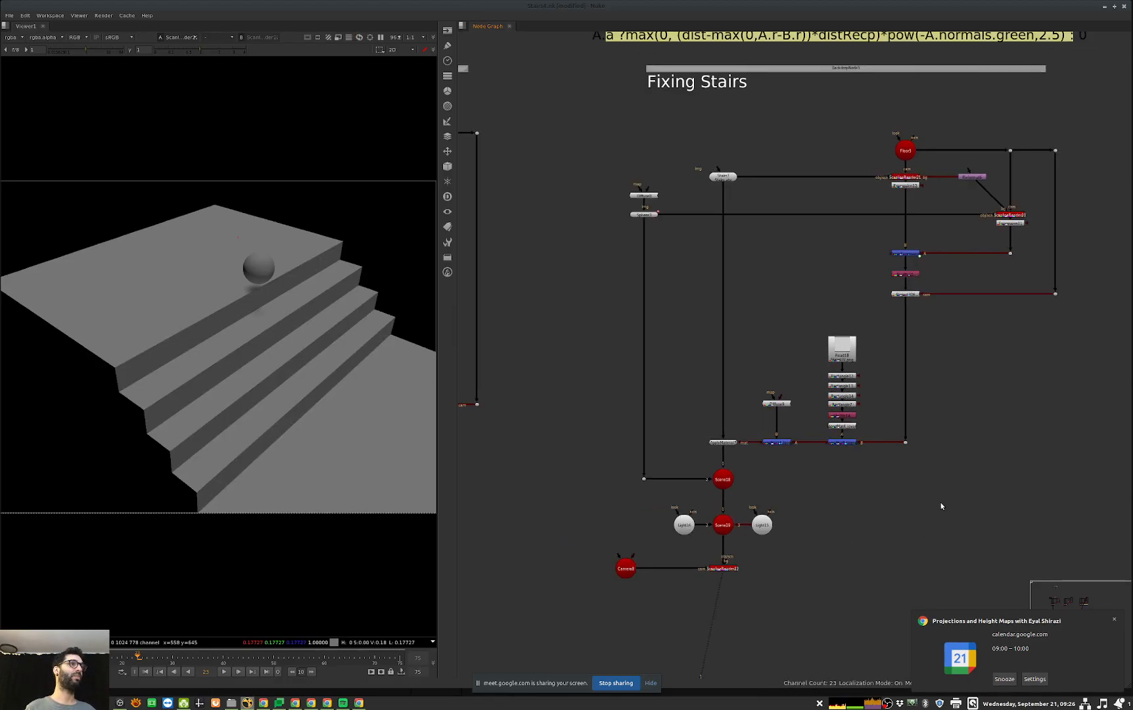
pyautogui.moveTo(1113, 451); pyautogui.dragTo(683, 458, button='middle')
pyautogui.moveTo(1057, 462); pyautogui.dragTo(853, 476, button='middle')
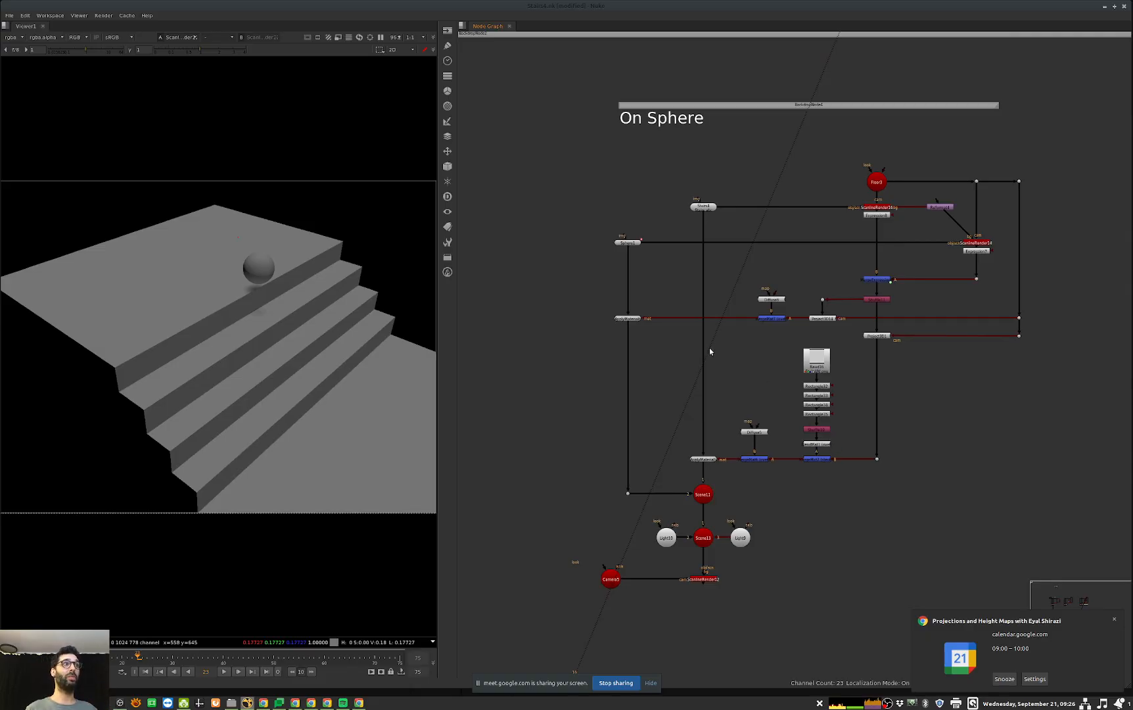
pyautogui.moveTo(762, 567); pyautogui.dragTo(681, 603)
pyautogui.press('1')
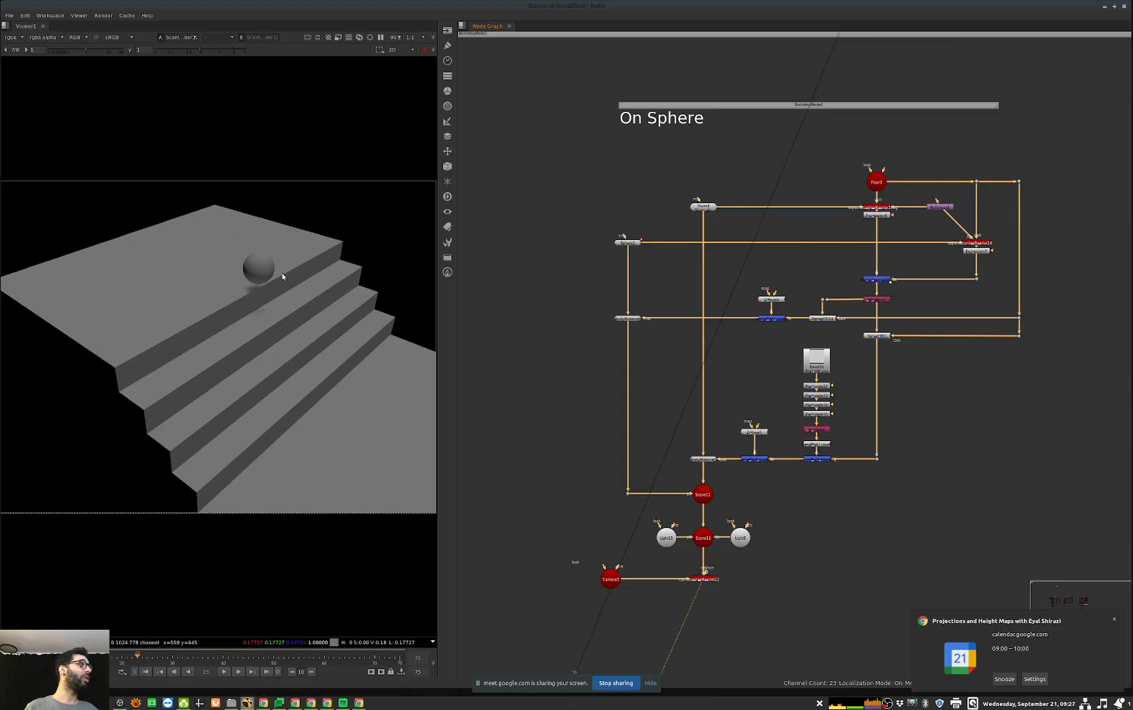
pyautogui.moveTo(274, 279); pyautogui.dragTo(319, 264, button='middle')
pyautogui.scroll(4, 319, 266)
# Step: Trace the sphere's material branch through its merge and Project3D14, and view the shadow mask from the Shuffle node
pyautogui.click(627, 318)
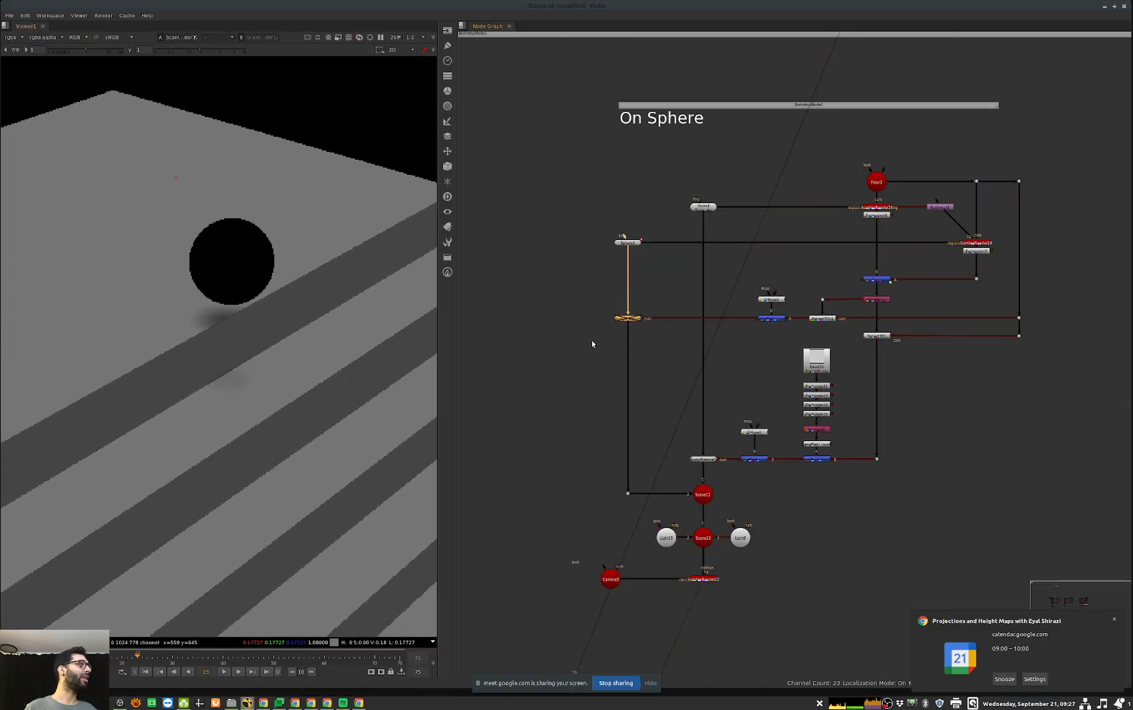
pyautogui.click(780, 319)
pyautogui.scroll(3, 795, 319)
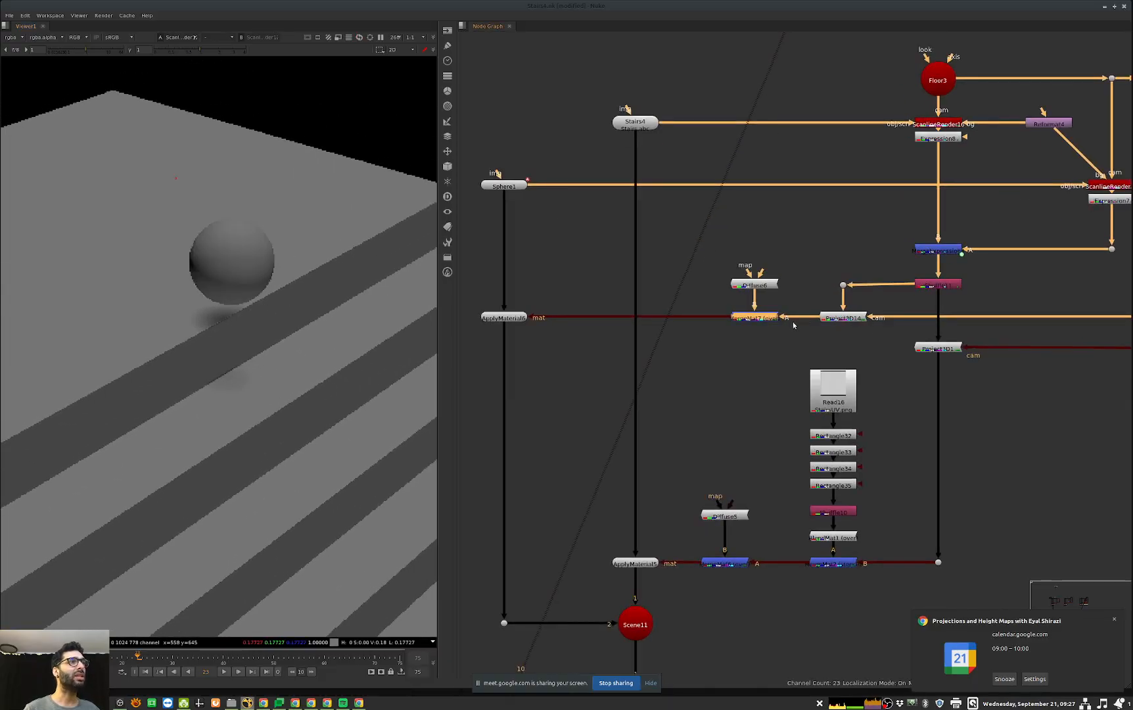
pyautogui.click(840, 319)
pyautogui.moveTo(728, 399); pyautogui.dragTo(625, 443, button='middle')
pyautogui.click(833, 360)
pyautogui.press('1')
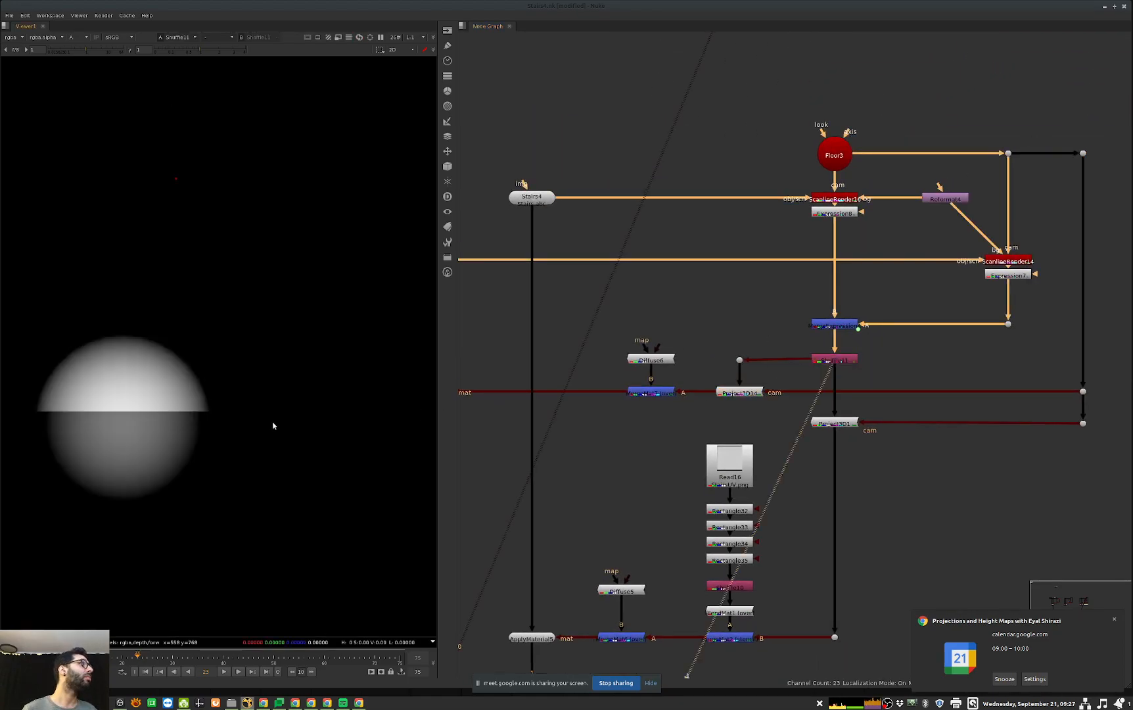
# Step: Set the occlusion mode of the Project3D14 node to none
pyautogui.moveTo(698, 372); pyautogui.dragTo(788, 412)
pyautogui.press('Return')
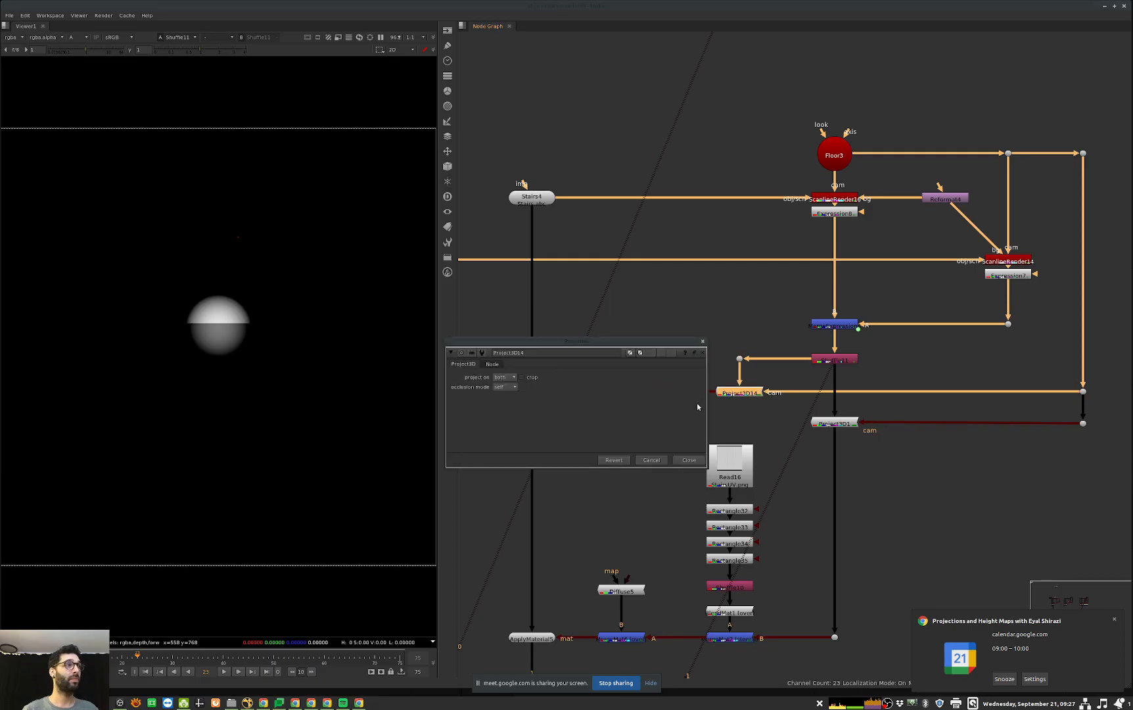
pyautogui.click(506, 387)
pyautogui.click(505, 378)
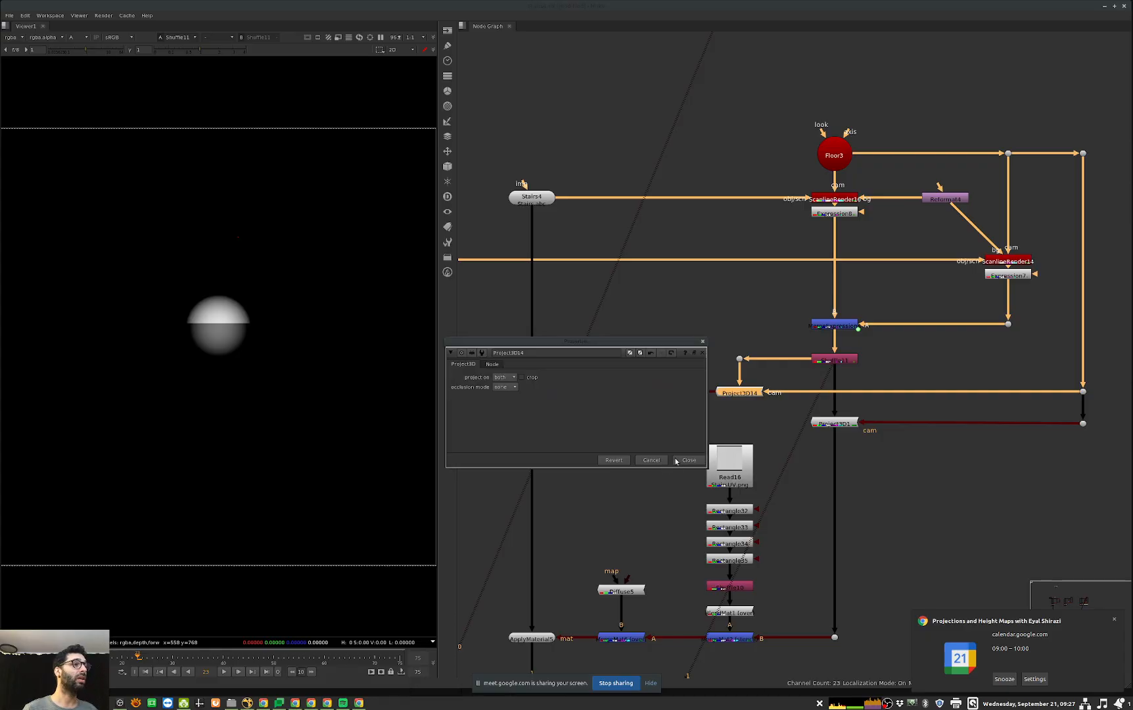
pyautogui.click(679, 462)
# Step: View the On Sphere scene in 3D, then examine the final render in full colour around the sphere
pyautogui.moveTo(631, 511); pyautogui.dragTo(741, 383, button='middle')
pyautogui.moveTo(713, 541); pyautogui.dragTo(651, 581)
pyautogui.press('1')
pyautogui.moveTo(650, 581); pyautogui.dragTo(678, 546, button='middle')
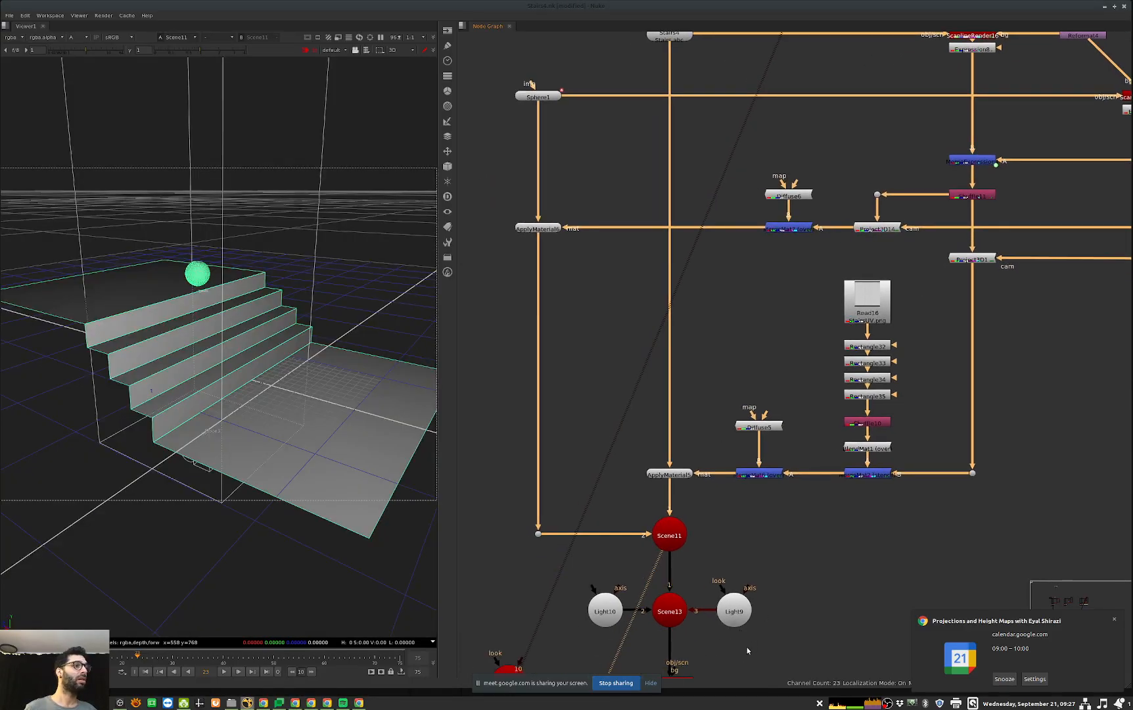
pyautogui.moveTo(752, 647); pyautogui.dragTo(779, 559, button='middle')
pyautogui.moveTo(769, 564); pyautogui.dragTo(579, 664)
pyautogui.press('1')
pyautogui.press('Tab')
pyautogui.press('f')
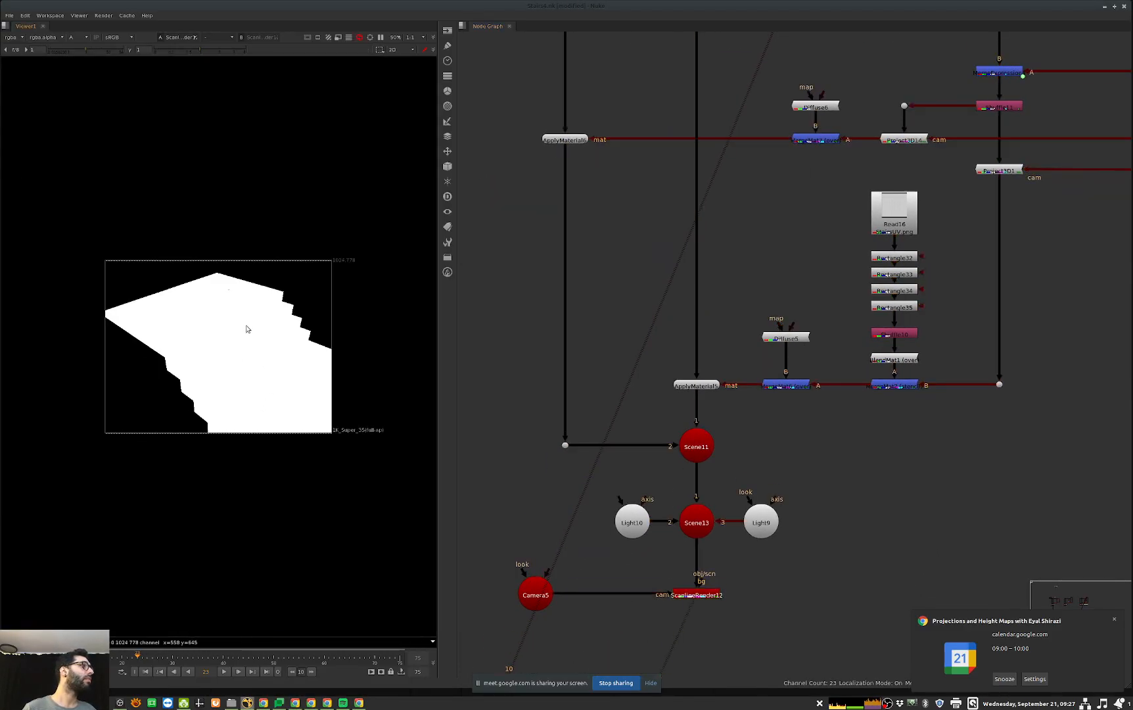
pyautogui.click(242, 326)
pyautogui.press('a')
pyautogui.keyDown('alt'); pyautogui.moveTo(236, 318); pyautogui.dragTo(274, 300, button='middle'); pyautogui.keyUp('alt')
# Step: Connect the A input of the sphere's material merge to Project3D1 instead of Project3D14
pyautogui.moveTo(736, 368); pyautogui.dragTo(728, 503, button='middle')
pyautogui.moveTo(890, 288); pyautogui.dragTo(805, 372, button='middle')
pyautogui.moveTo(772, 357); pyautogui.dragTo(907, 391)
pyautogui.moveTo(784, 339); pyautogui.dragTo(868, 341, button='middle')
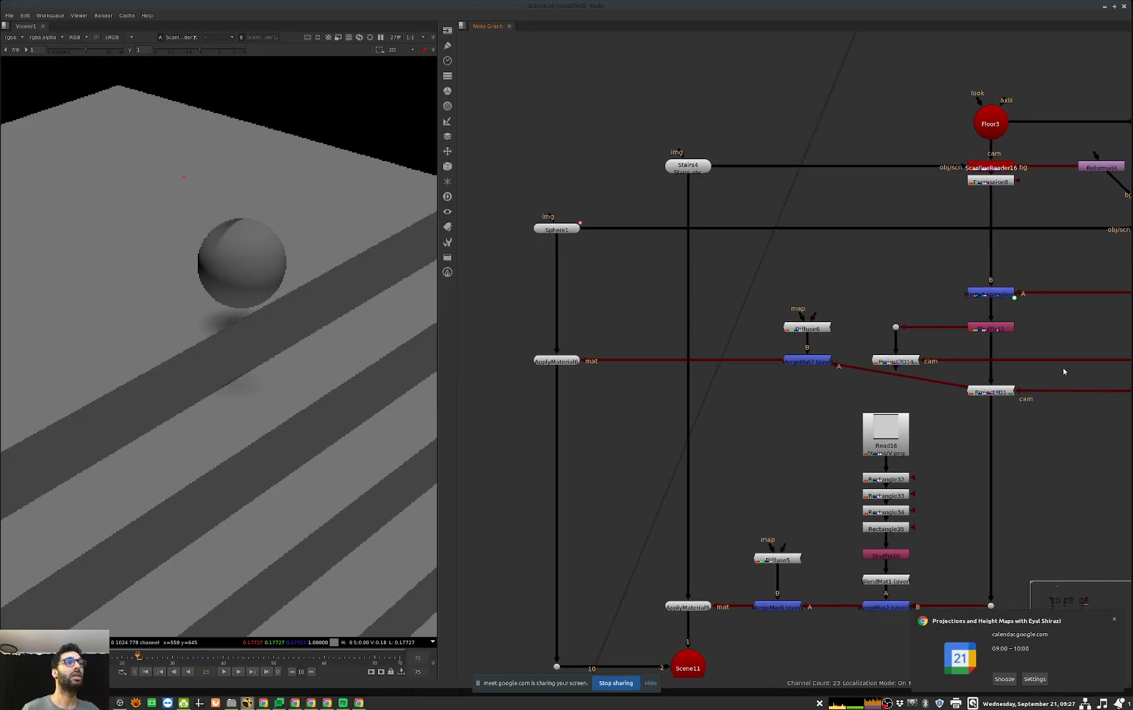
# Step: Try a different occlusion mode on the Project3D1 node and return it to none
pyautogui.doubleClick(990, 392)
pyautogui.click(755, 386)
pyautogui.click(758, 396)
pyautogui.click(760, 387)
pyautogui.click(762, 380)
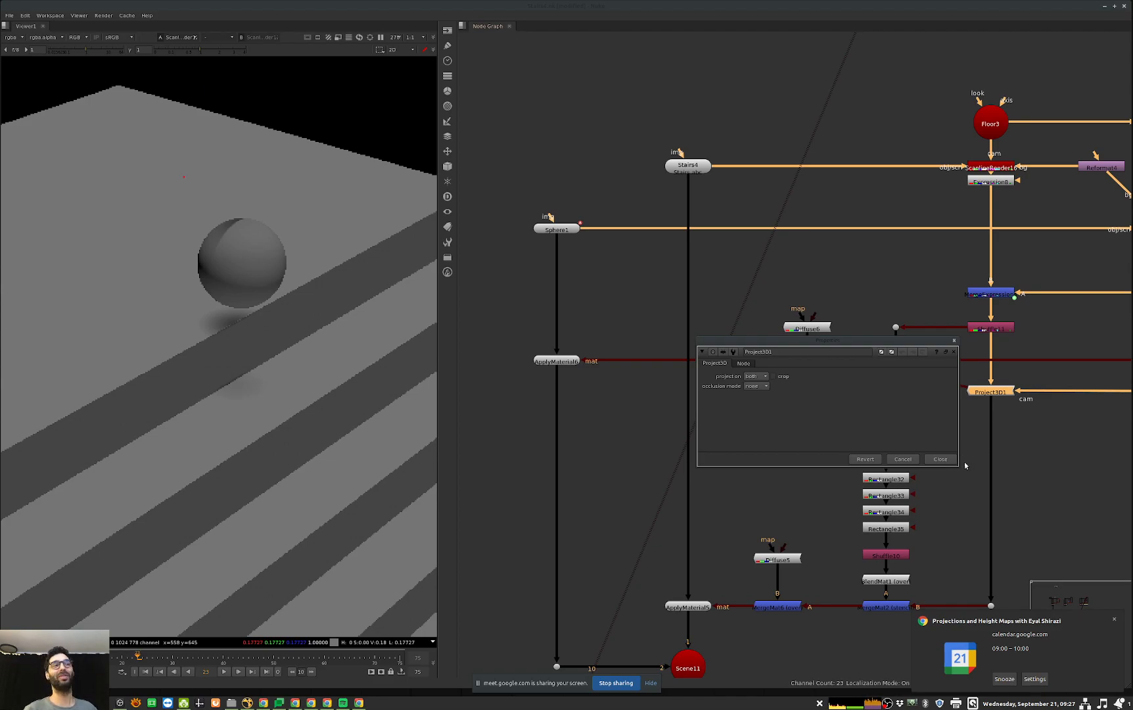
pyautogui.click(941, 459)
# Step: Reconnect the A input of the sphere's material merge to Project3D14
pyautogui.moveTo(988, 447); pyautogui.dragTo(957, 452, button='middle')
pyautogui.moveTo(911, 391); pyautogui.dragTo(864, 368)
pyautogui.moveTo(996, 346); pyautogui.dragTo(778, 363, button='middle')
pyautogui.moveTo(849, 377); pyautogui.dragTo(991, 387, button='middle')
# Step: Check the sphere, stairs and floor camera in 3D, then return to the render of the sphere
pyautogui.press('Tab')
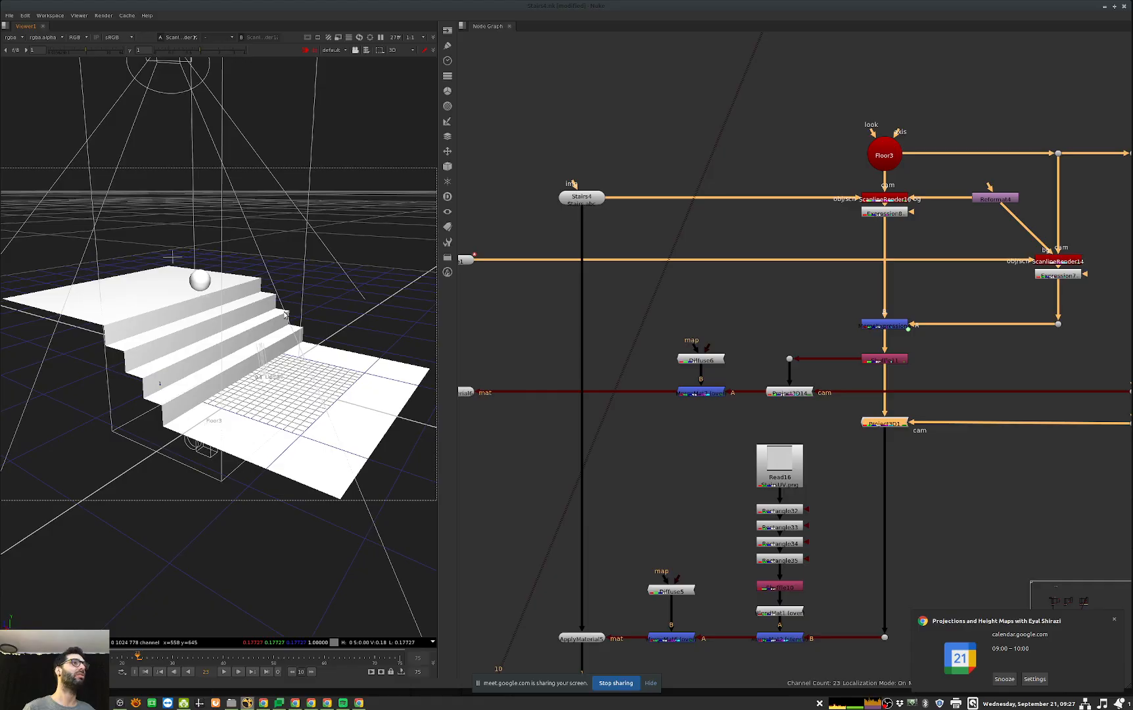
pyautogui.press('Tab')
pyautogui.moveTo(939, 344); pyautogui.dragTo(828, 380)
pyautogui.moveTo(663, 366); pyautogui.dragTo(767, 375, button='middle')
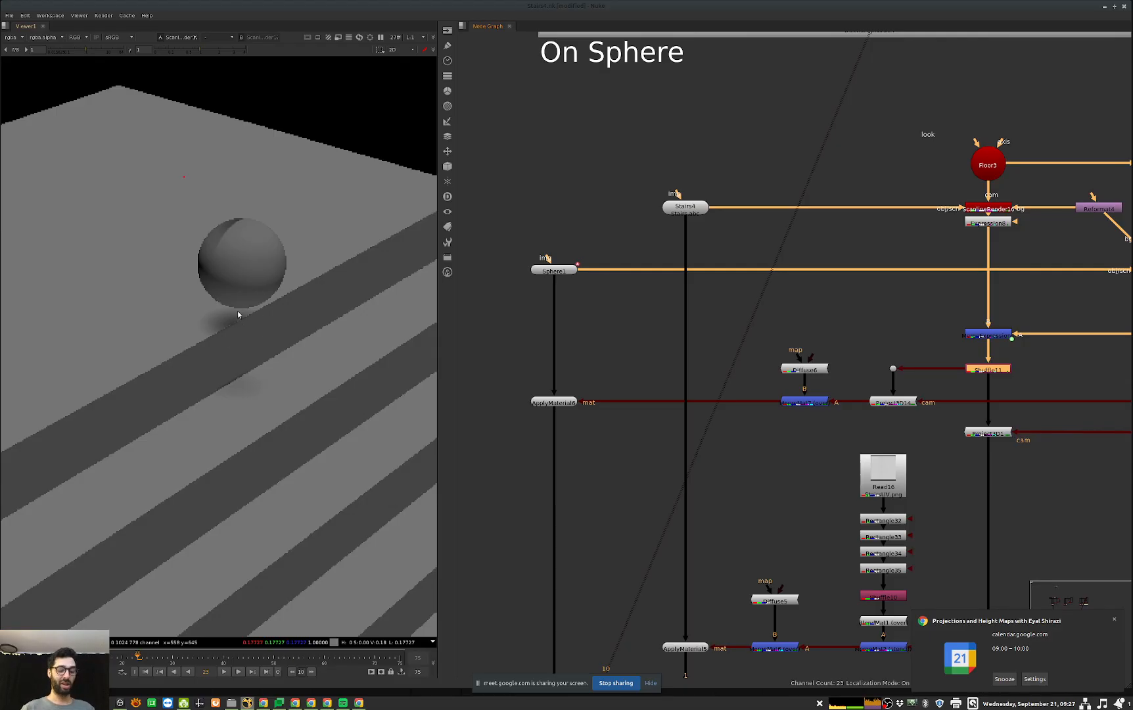
# Step: Go back through the animation to frame 10 to inspect the projected shadow on the sphere
pyautogui.press('Left')
pyautogui.press('Left')
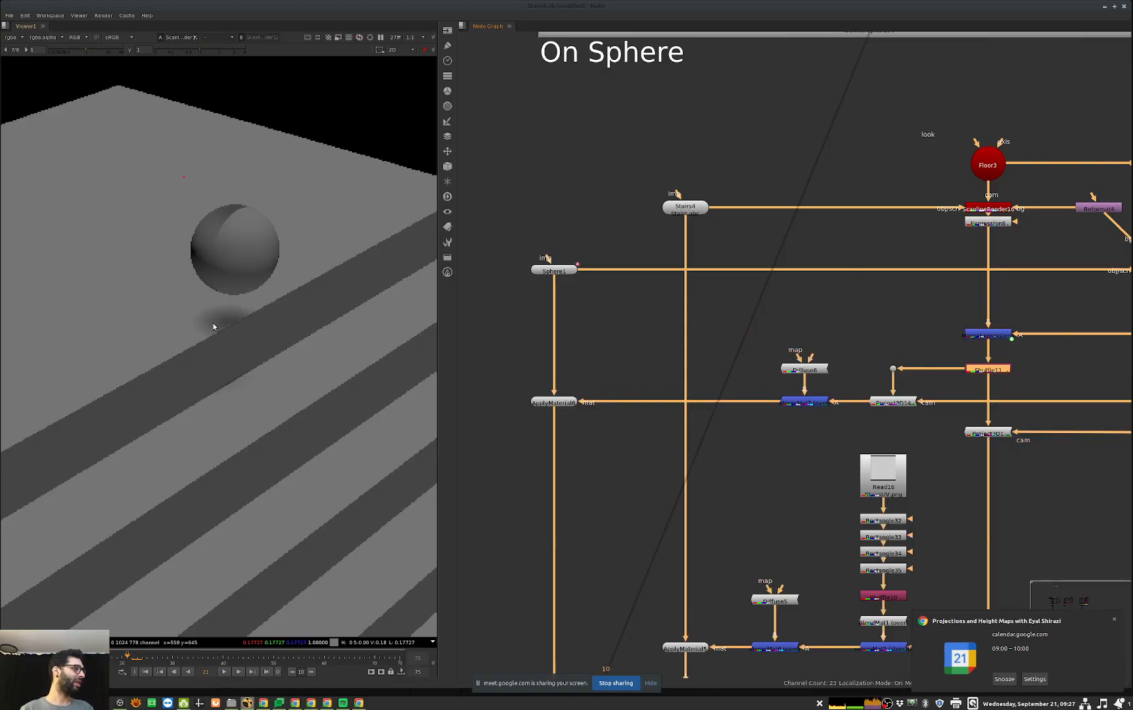
pyautogui.click(71, 657)
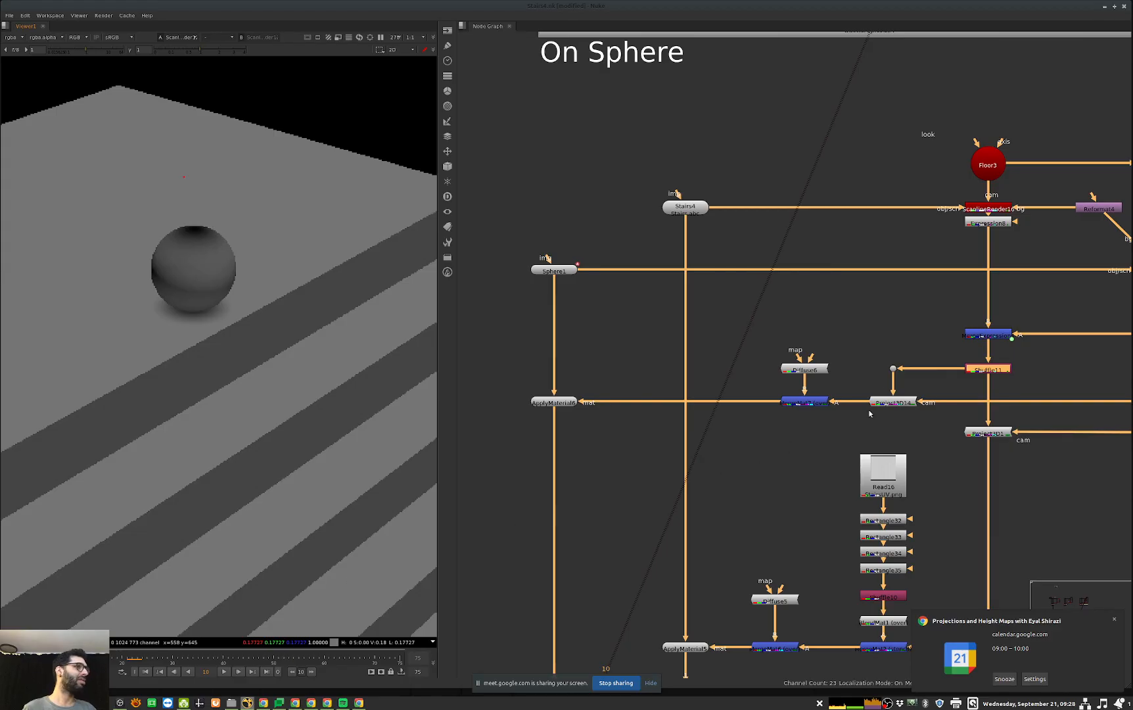
# Step: Set the occlusion mode of the Project3D14 node to self and close its properties
pyautogui.moveTo(868, 374); pyautogui.dragTo(848, 373, button='middle')
pyautogui.click(848, 374)
pyautogui.doubleClick(873, 401)
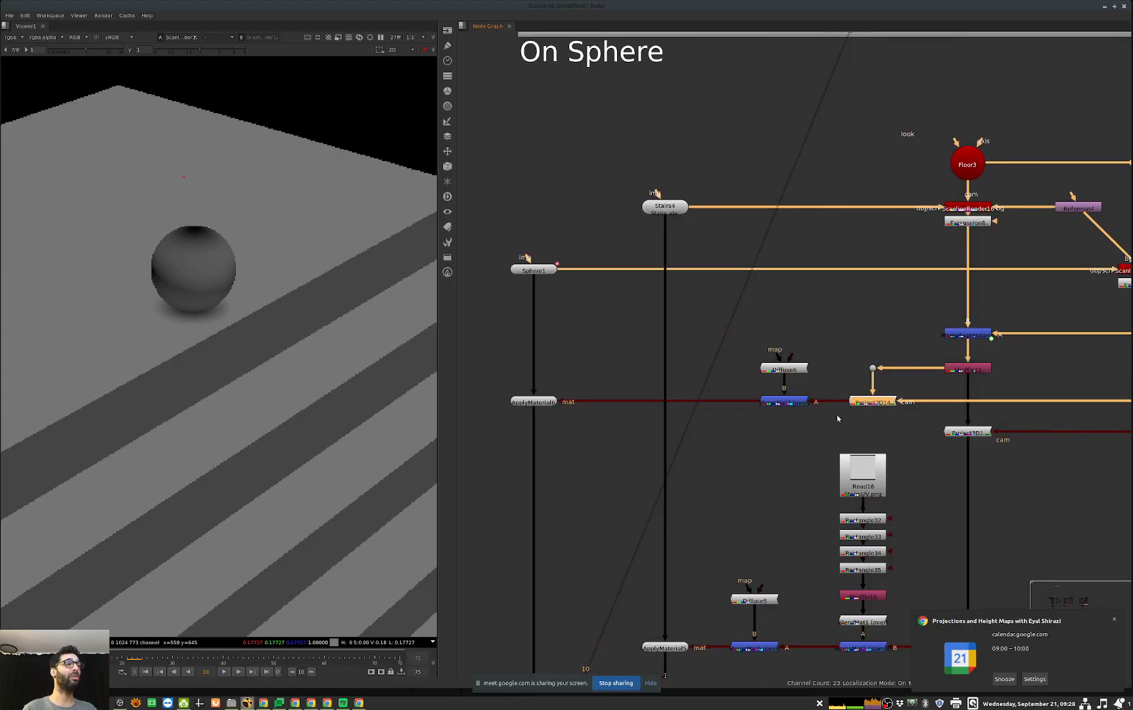
pyautogui.click(509, 388)
pyautogui.click(508, 394)
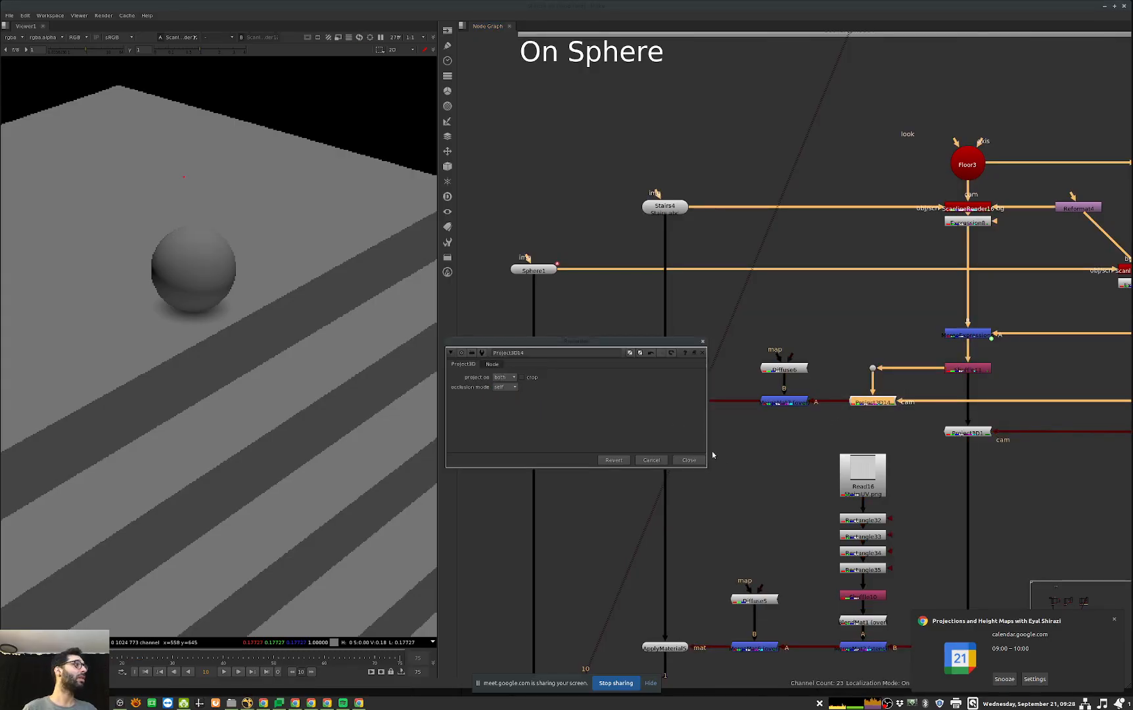
pyautogui.click(688, 459)
# Step: Recheck the Project3D14 settings and the material merge that feeds the sphere
pyautogui.moveTo(677, 426); pyautogui.dragTo(758, 413, button='middle')
pyautogui.click(865, 389)
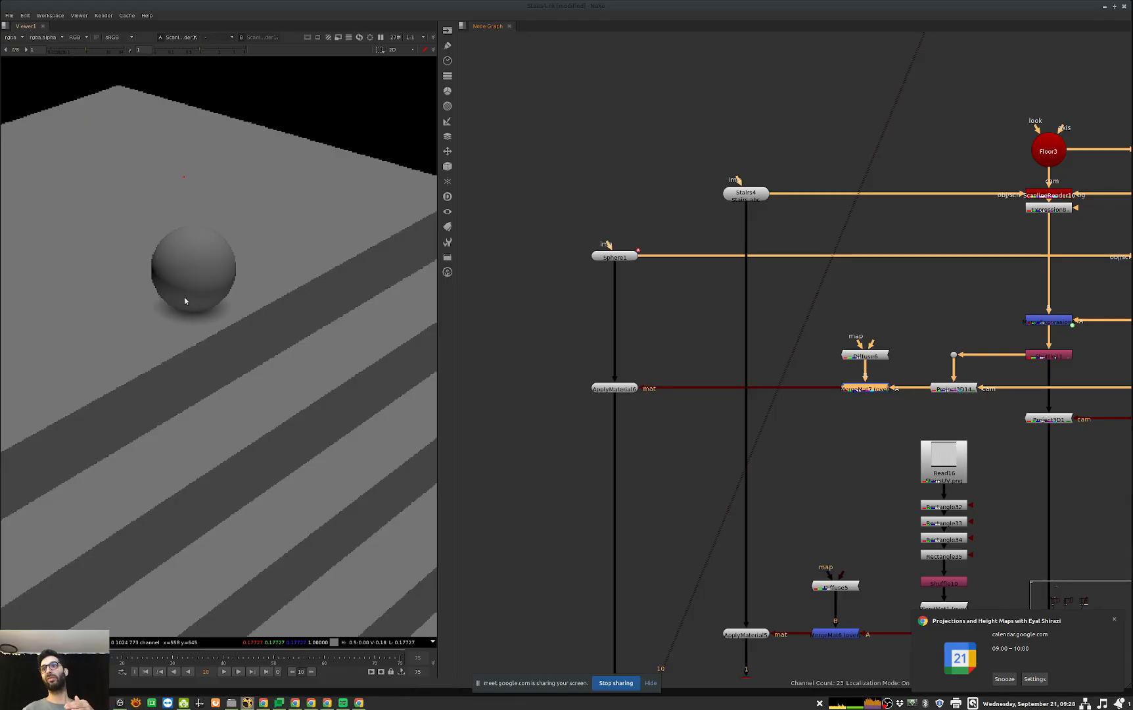
pyautogui.doubleClick(953, 389)
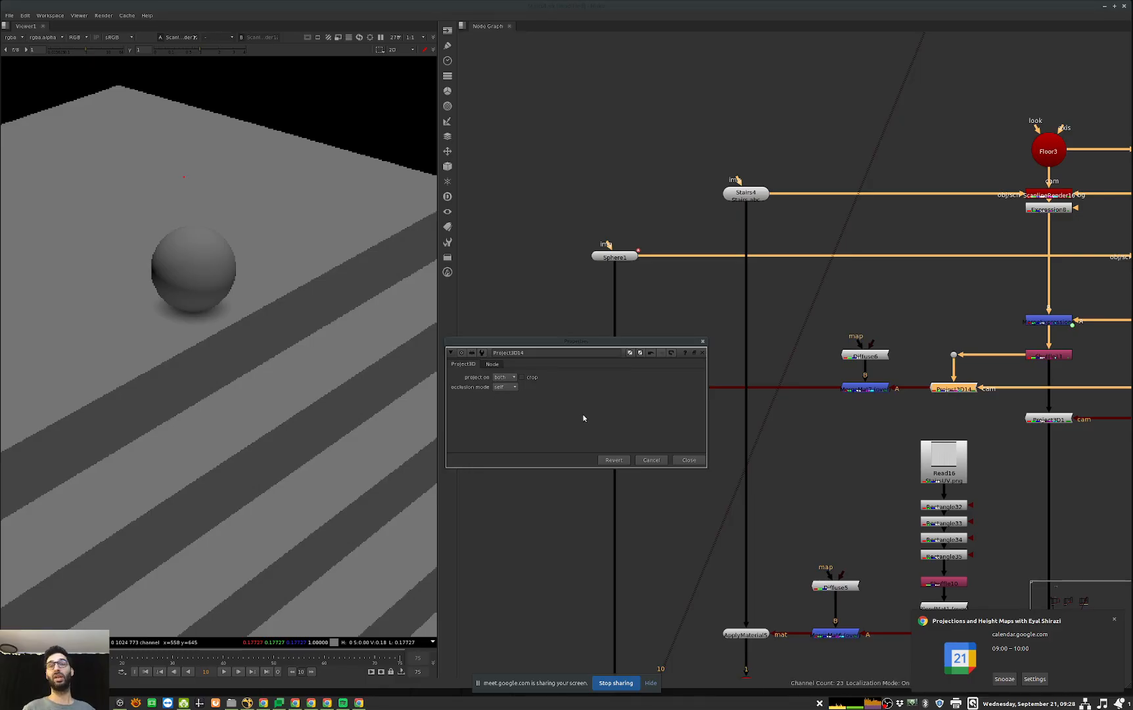
pyautogui.press('Escape')
pyautogui.moveTo(892, 393); pyautogui.dragTo(869, 381, button='middle')
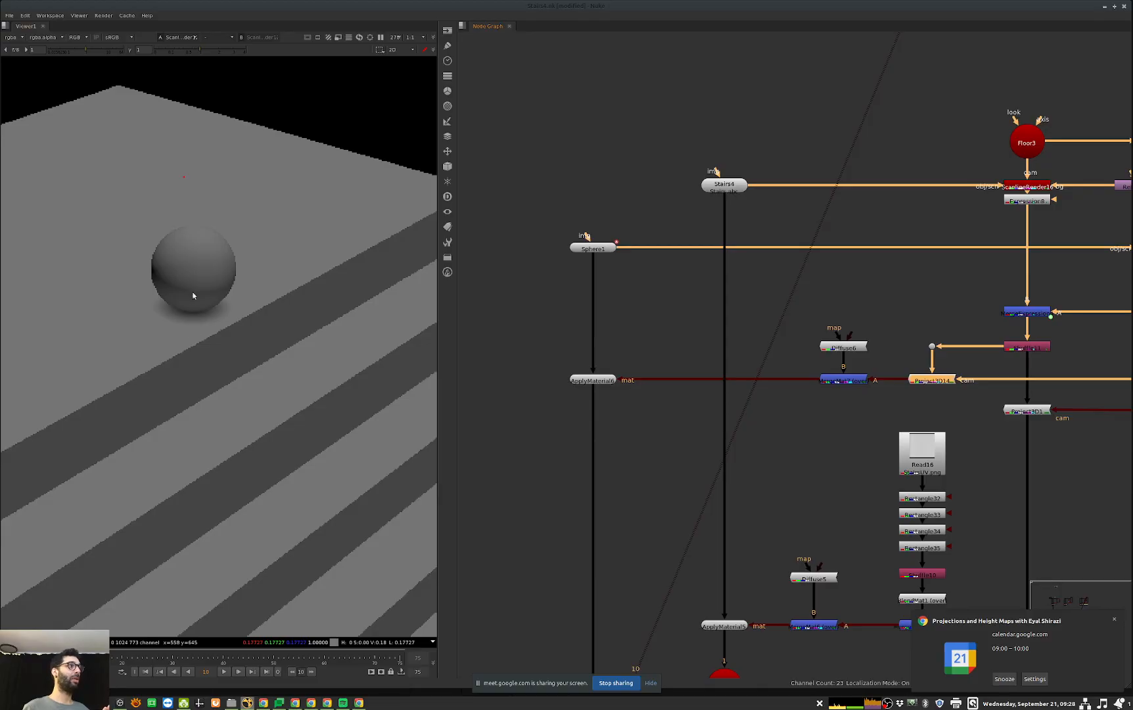
pyautogui.click(843, 380)
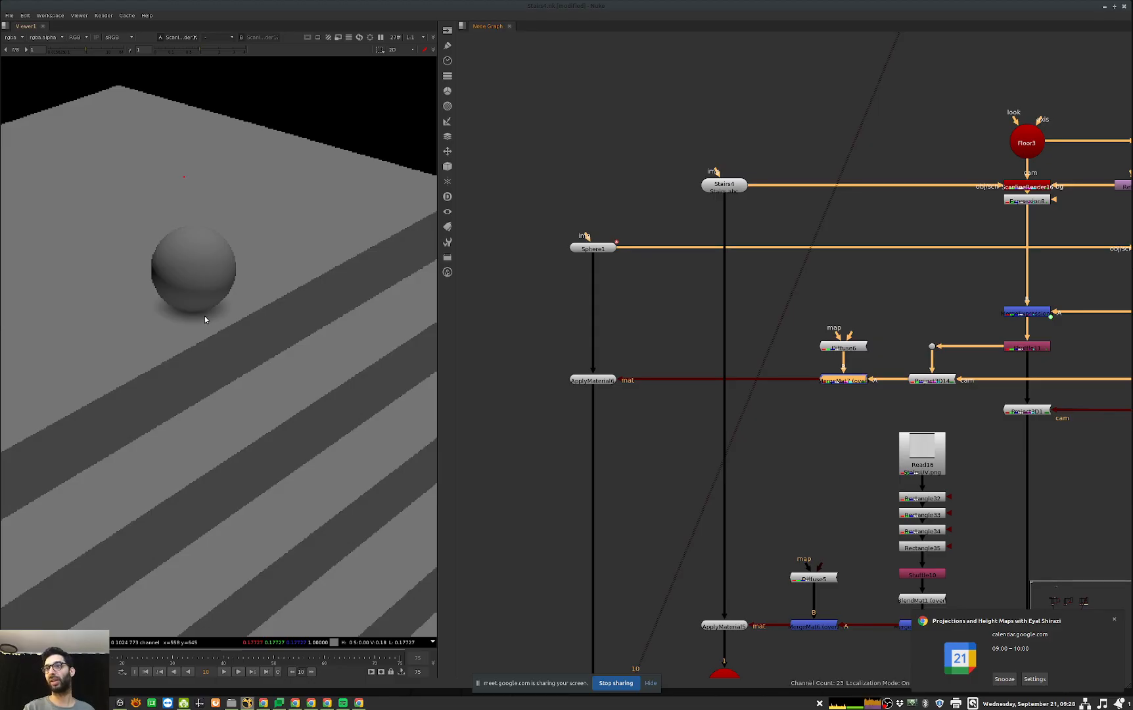
# Step: Step back through earlier frames and play the animation to check the shadows on the sphere and stairs
pyautogui.press('Left')
pyautogui.press('Left')
pyautogui.press('Left')
pyautogui.press('Left')
pyautogui.press('Left')
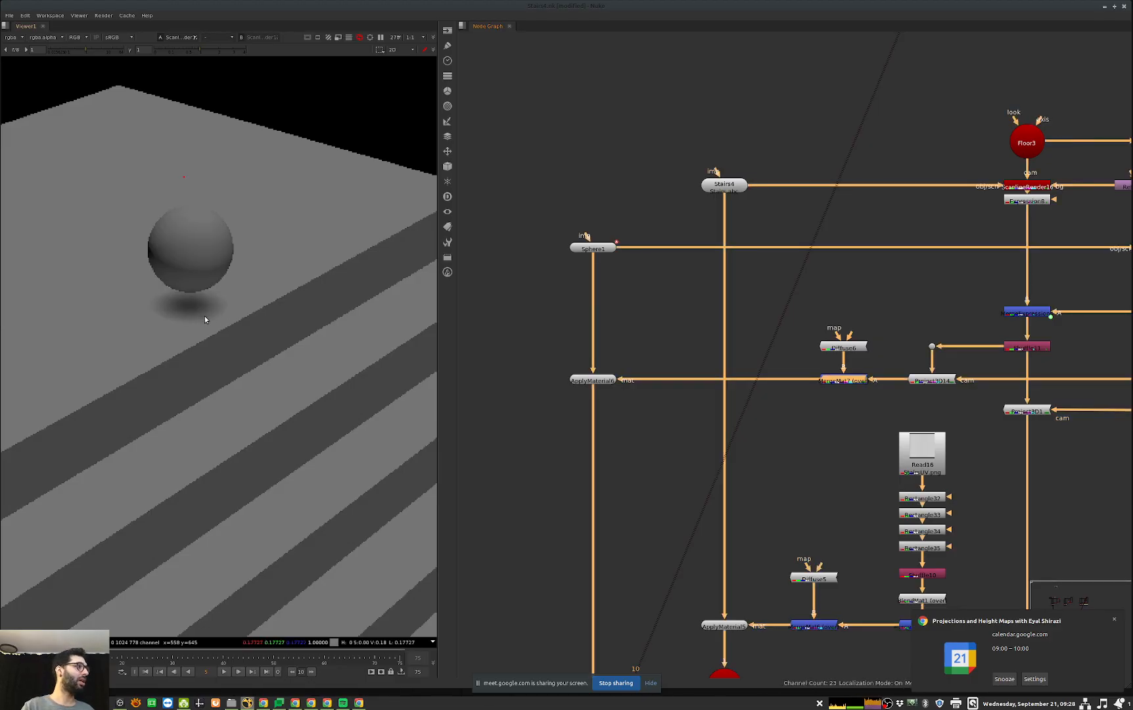
pyautogui.press('Left')
pyautogui.press('l')
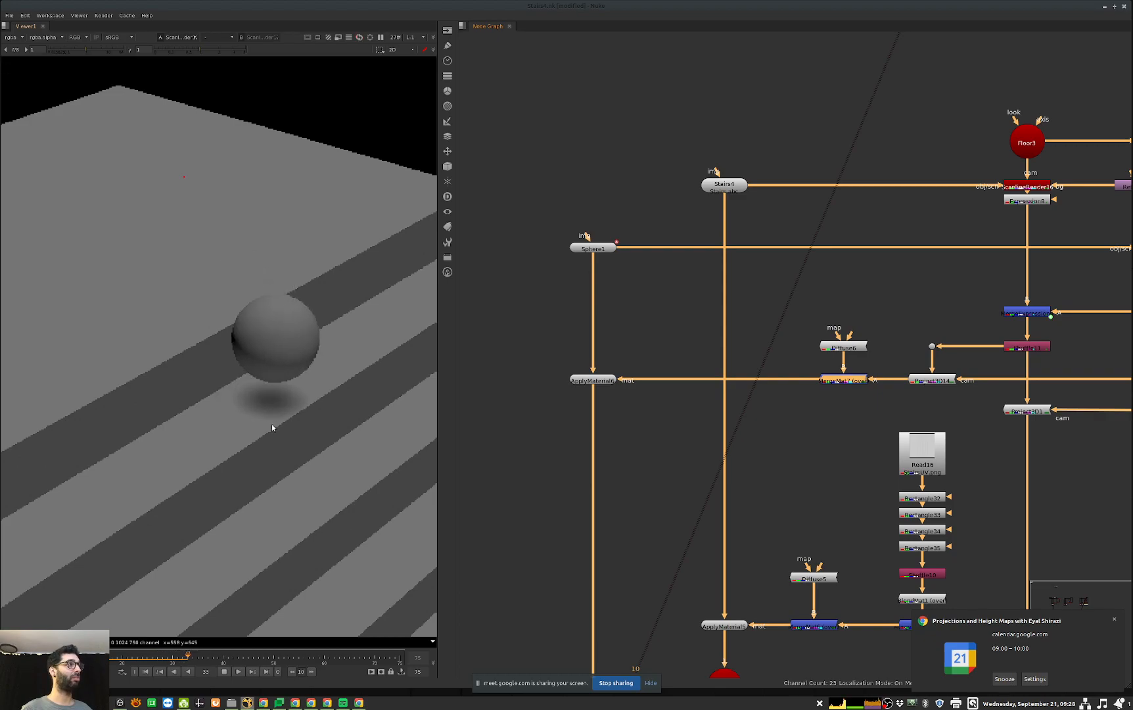
pyautogui.click(224, 671)
# Step: Go to the Linking section of the node graph and view its Read20 image
pyautogui.scroll(-8, 998, 465)
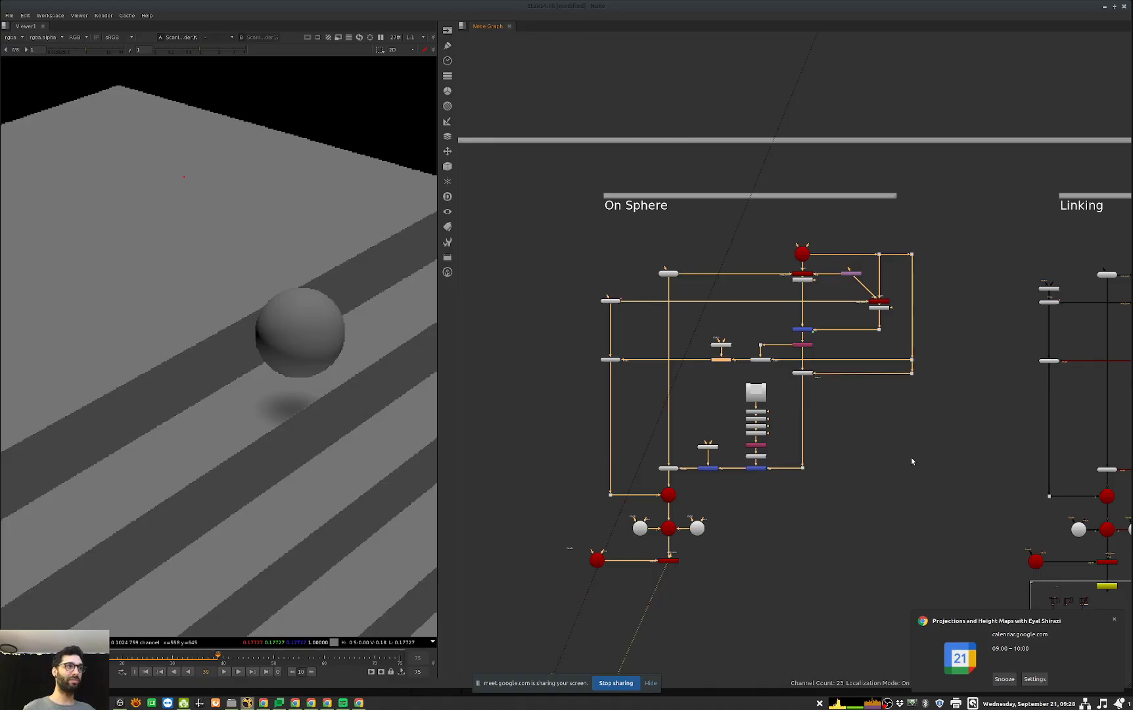
pyautogui.moveTo(1024, 442); pyautogui.dragTo(848, 439, button='middle')
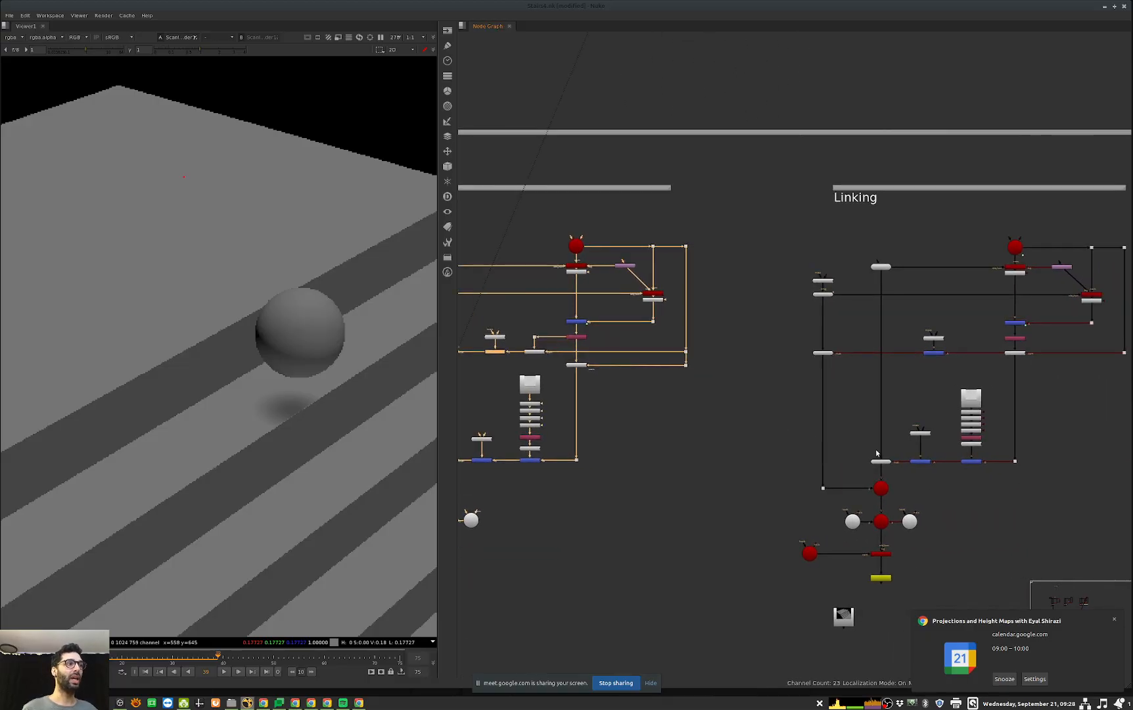
pyautogui.moveTo(970, 446); pyautogui.dragTo(873, 432, button='middle')
pyautogui.scroll(1, 877, 431)
pyautogui.scroll(-1, 889, 432)
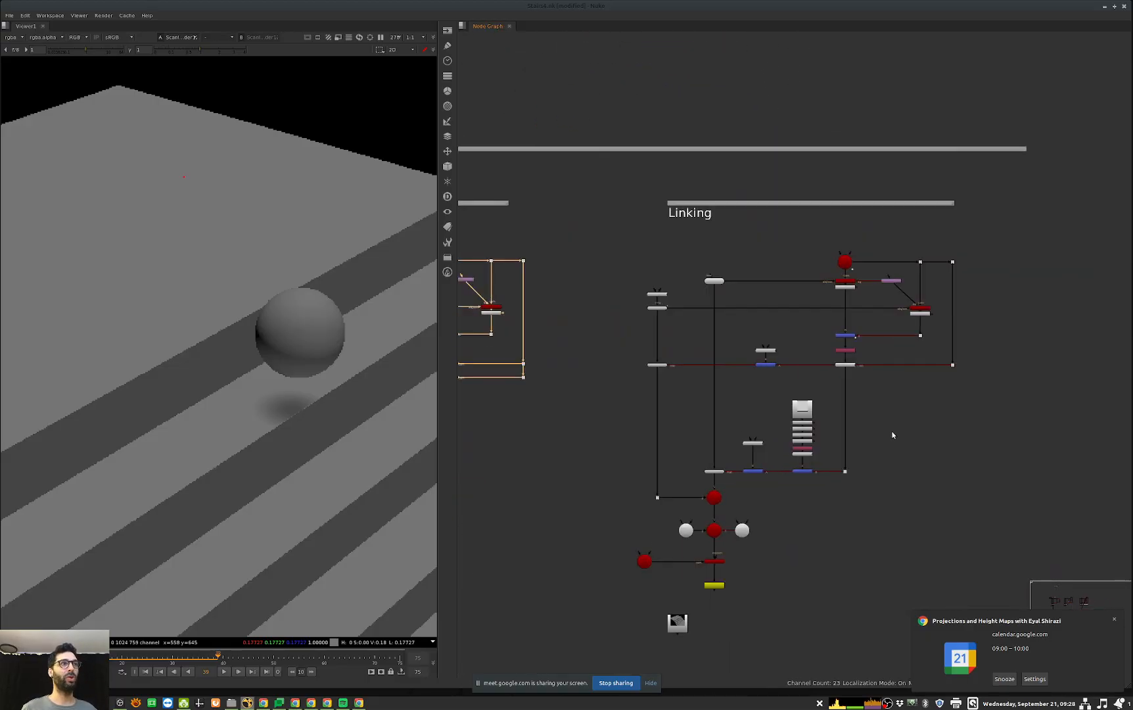
pyautogui.scroll(2, 891, 432)
pyautogui.moveTo(850, 485); pyautogui.dragTo(904, 444, button='middle')
pyautogui.click(695, 614)
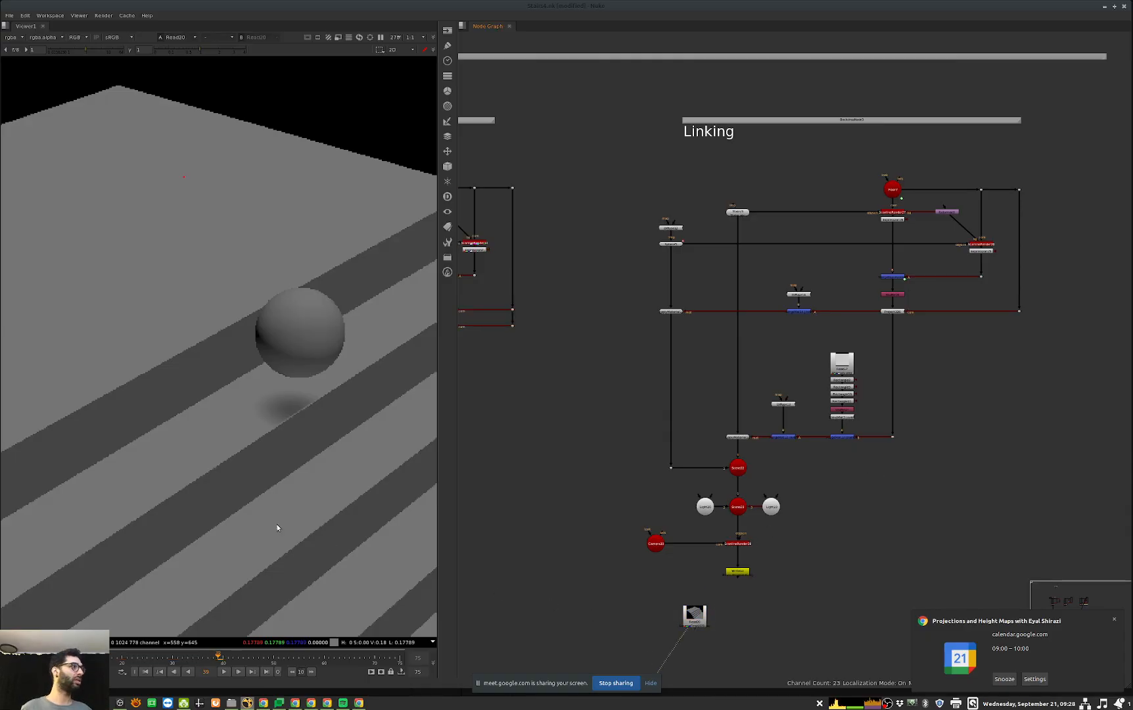
pyautogui.press('1')
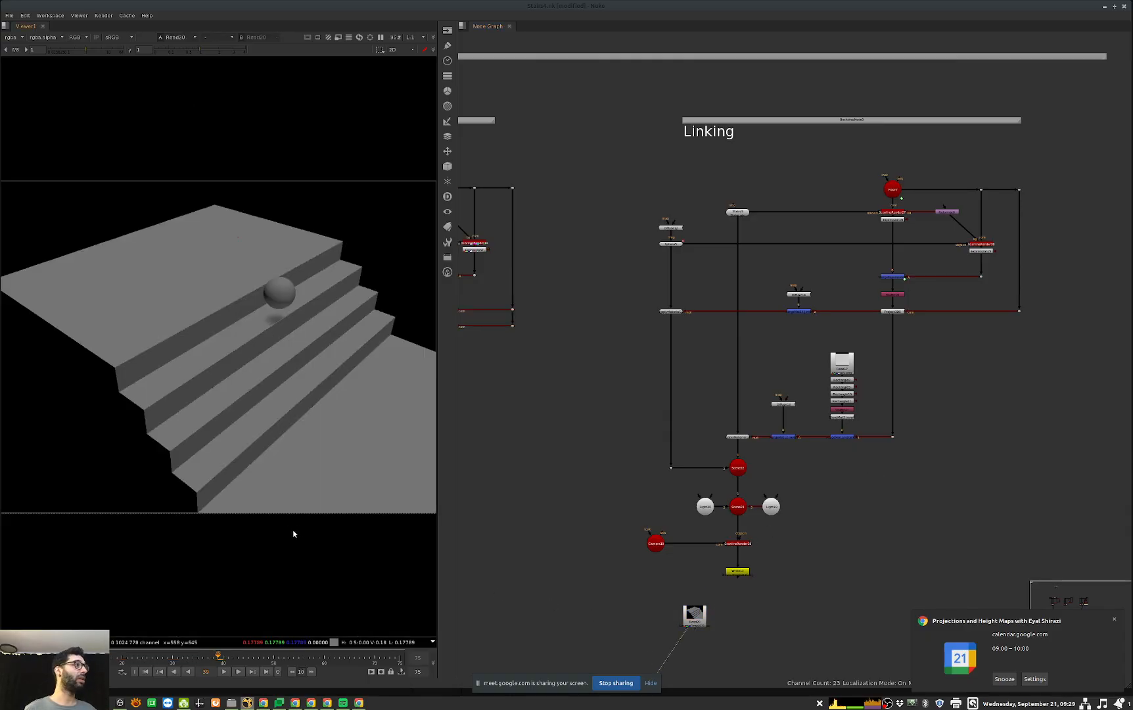
# Step: Return to the Projections section and view the contact sheet of the three reference images in an enlarged viewer
pyautogui.scroll(-6, 912, 394)
pyautogui.moveTo(776, 323); pyautogui.dragTo(772, 458, button='middle')
pyautogui.moveTo(487, 166); pyautogui.dragTo(848, 496, button='middle')
pyautogui.scroll(6, 680, 389)
pyautogui.moveTo(742, 359); pyautogui.dragTo(733, 422, button='middle')
pyautogui.click(774, 399)
pyautogui.press('1')
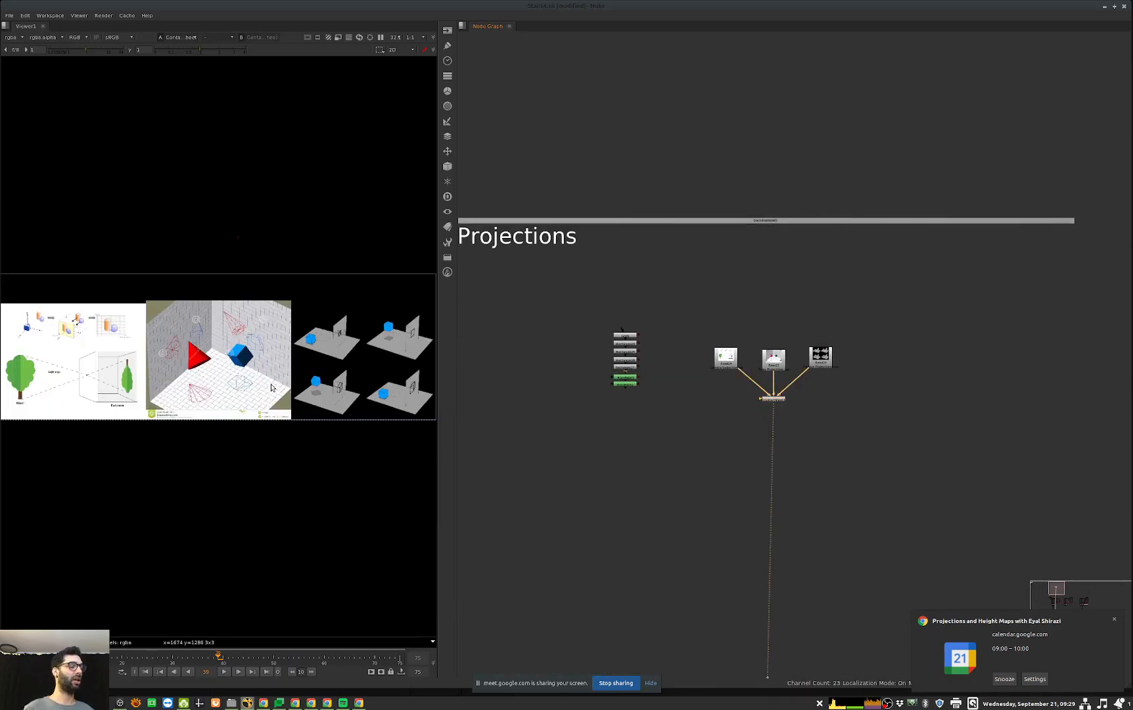
pyautogui.press('space')
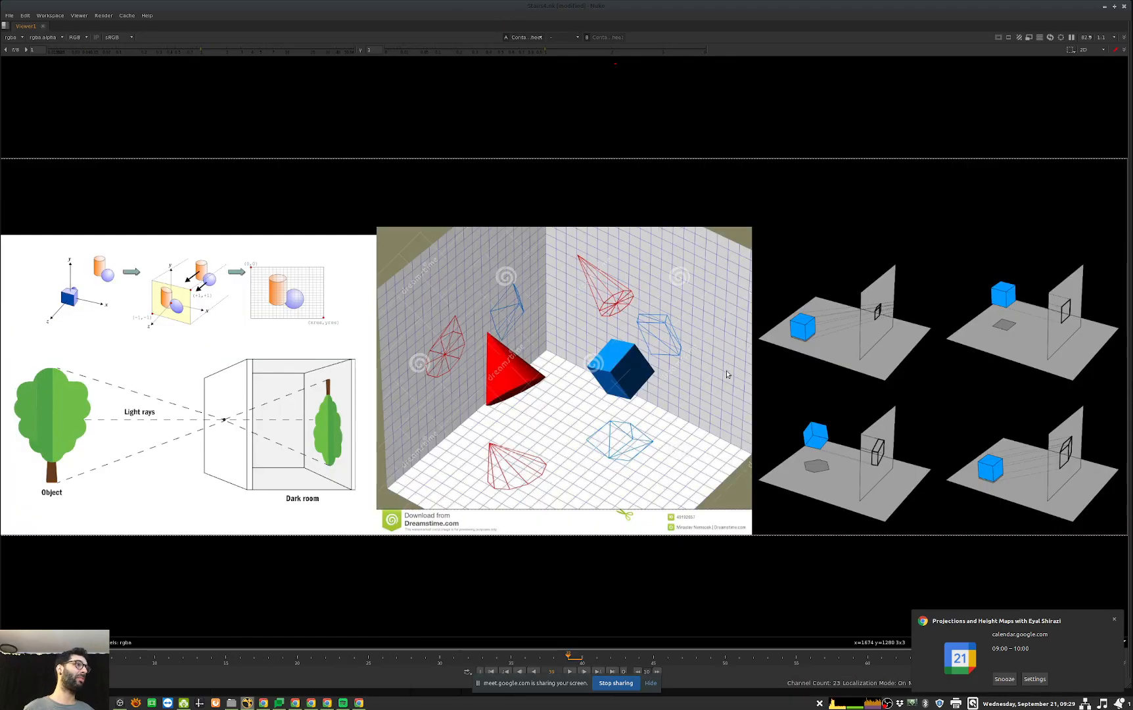
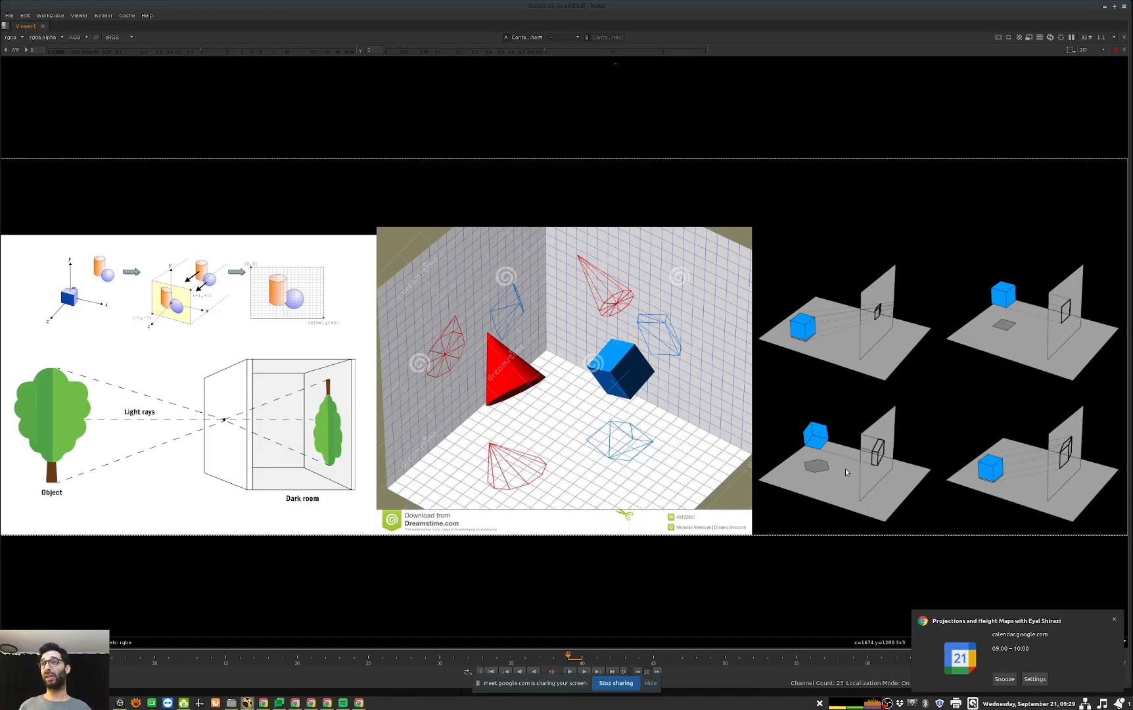
# Step: Return from the enlarged viewer to the node graph and view the scanline render below the floor camera in the Projections section
pyautogui.press('space')
pyautogui.moveTo(947, 524); pyautogui.dragTo(779, 330, button='middle')
pyautogui.moveTo(989, 361); pyautogui.dragTo(532, 347, button='middle')
pyautogui.moveTo(466, 359); pyautogui.dragTo(926, 351, button='middle')
pyautogui.scroll(5, 911, 286)
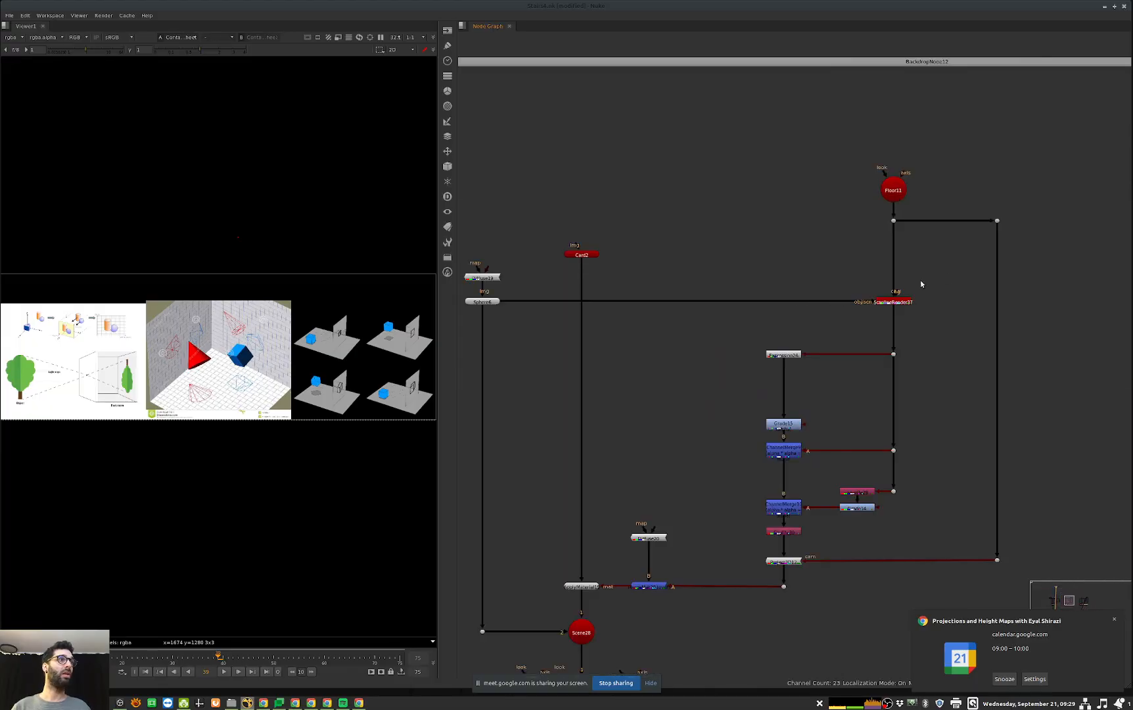
pyautogui.click(897, 301)
pyautogui.press('1')
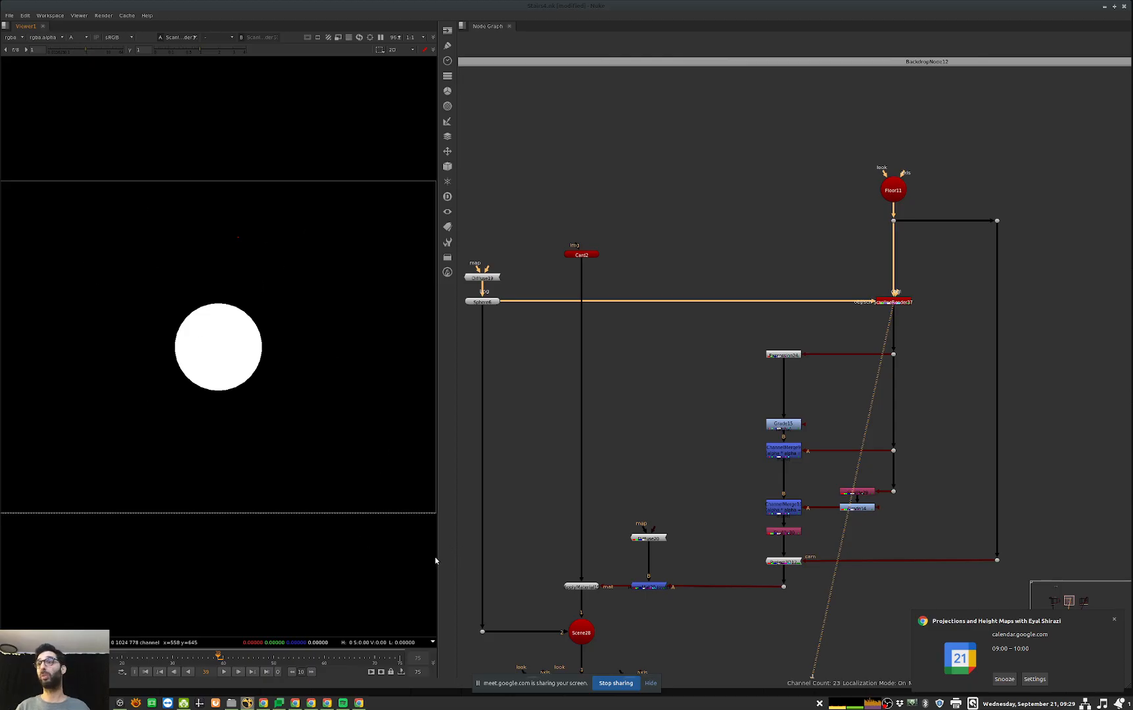
# Step: Inspect the neighbouring setup's Floor12 camera settings and its position below the sphere in the 3D view
pyautogui.moveTo(864, 377); pyautogui.dragTo(506, 414, button='middle')
pyautogui.moveTo(1044, 348); pyautogui.dragTo(641, 382, button='middle')
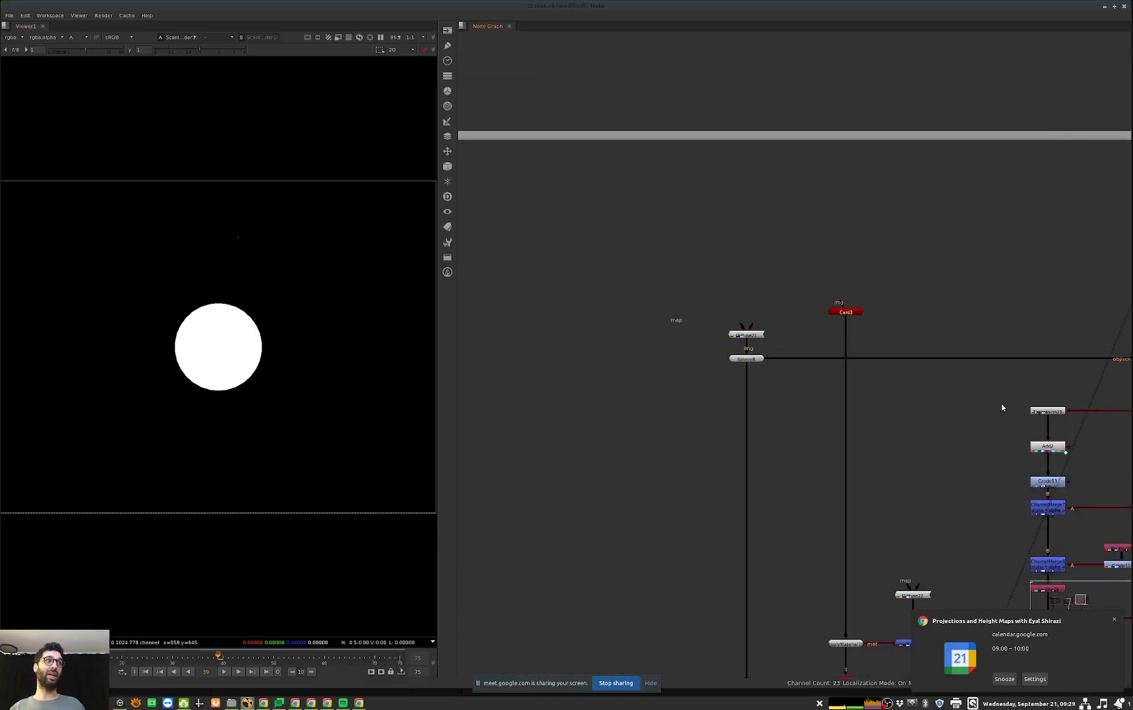
pyautogui.scroll(-4, 1002, 408)
pyautogui.press('Tab')
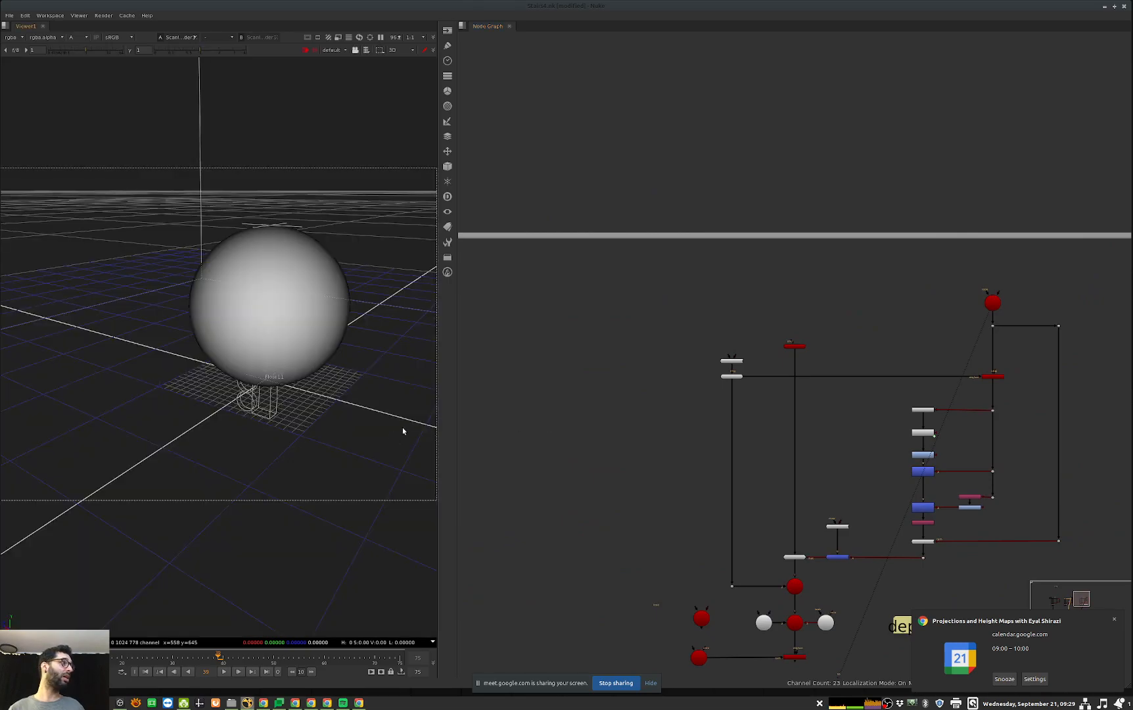
pyautogui.doubleClick(992, 303)
pyautogui.keyDown('ctrl'); pyautogui.moveTo(255, 388); pyautogui.dragTo(222, 407); pyautogui.keyUp('ctrl')
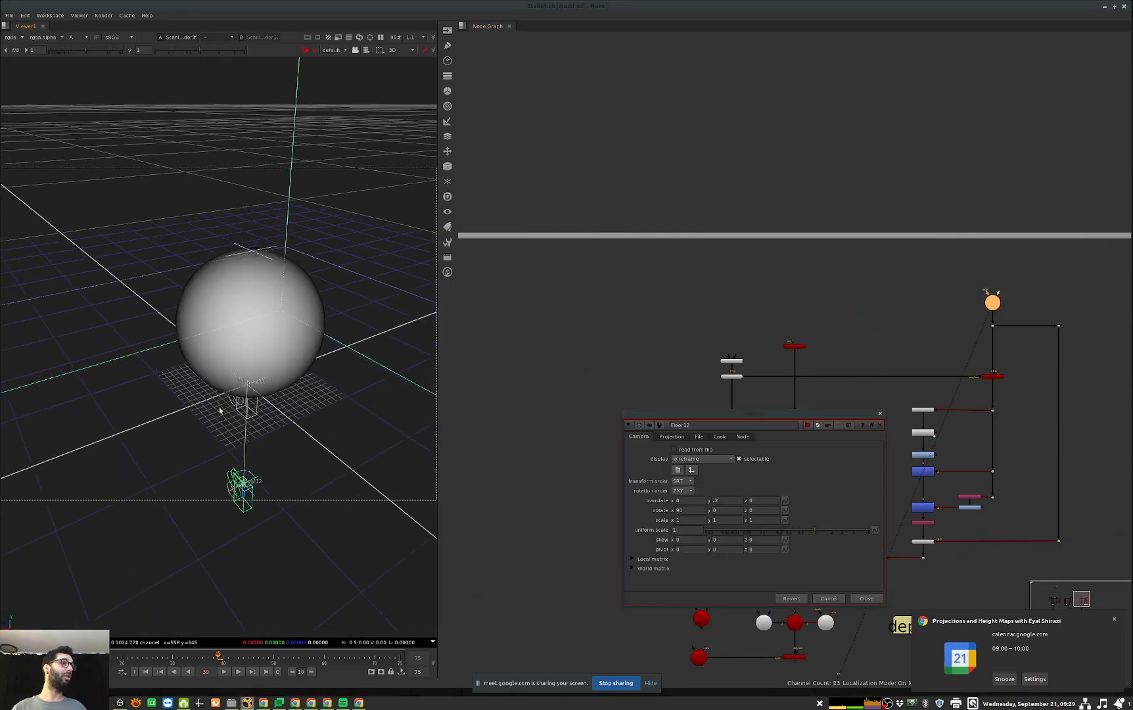
pyautogui.scroll(-6, 136, 448)
pyautogui.moveTo(174, 492); pyautogui.dragTo(218, 495, button='middle')
pyautogui.moveTo(951, 352); pyautogui.dragTo(857, 302, button='middle')
pyautogui.click(867, 597)
# Step: Go to the Linking section and view Scene23 with the stairs and sphere in 3D
pyautogui.moveTo(1025, 496); pyautogui.dragTo(820, 430, button='middle')
pyautogui.scroll(-4, 815, 394)
pyautogui.scroll(3, 853, 508)
pyautogui.moveTo(820, 534); pyautogui.dragTo(827, 433, button='middle')
pyautogui.moveTo(746, 619); pyautogui.dragTo(744, 569, button='middle')
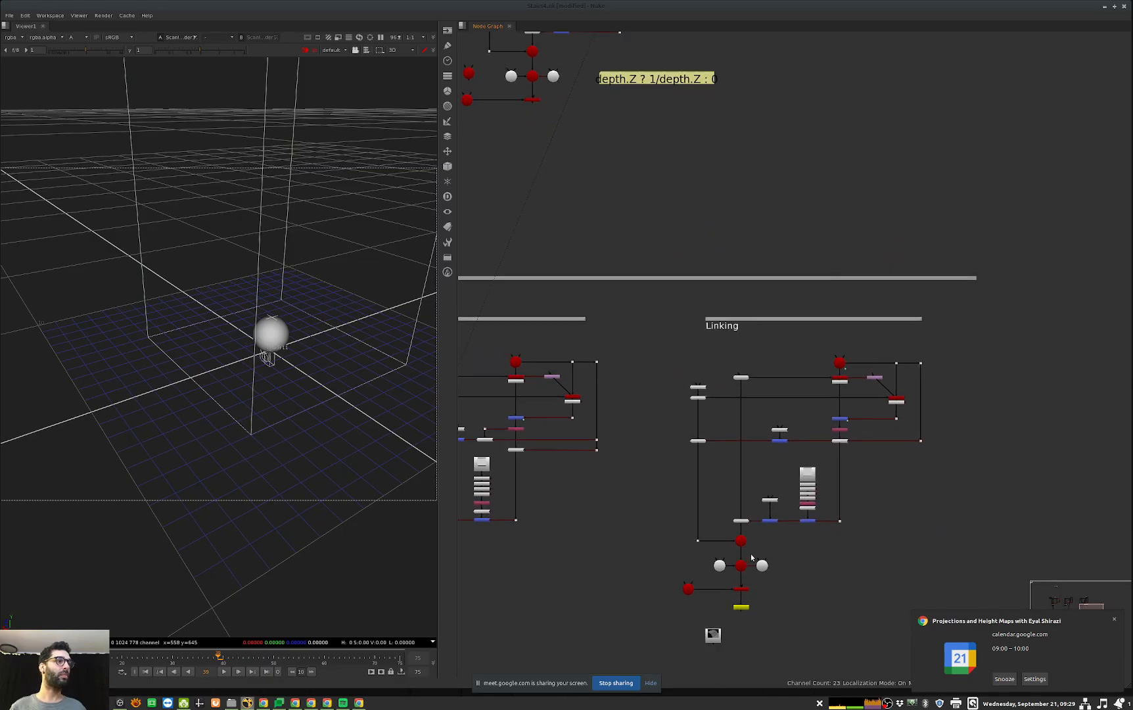
pyautogui.click(743, 569)
pyautogui.press('1')
pyautogui.moveTo(878, 437); pyautogui.dragTo(858, 472, button='middle')
# Step: Inspect the Floor7 camera settings and look at its frustum around the sphere from a closer angle
pyautogui.click(822, 399)
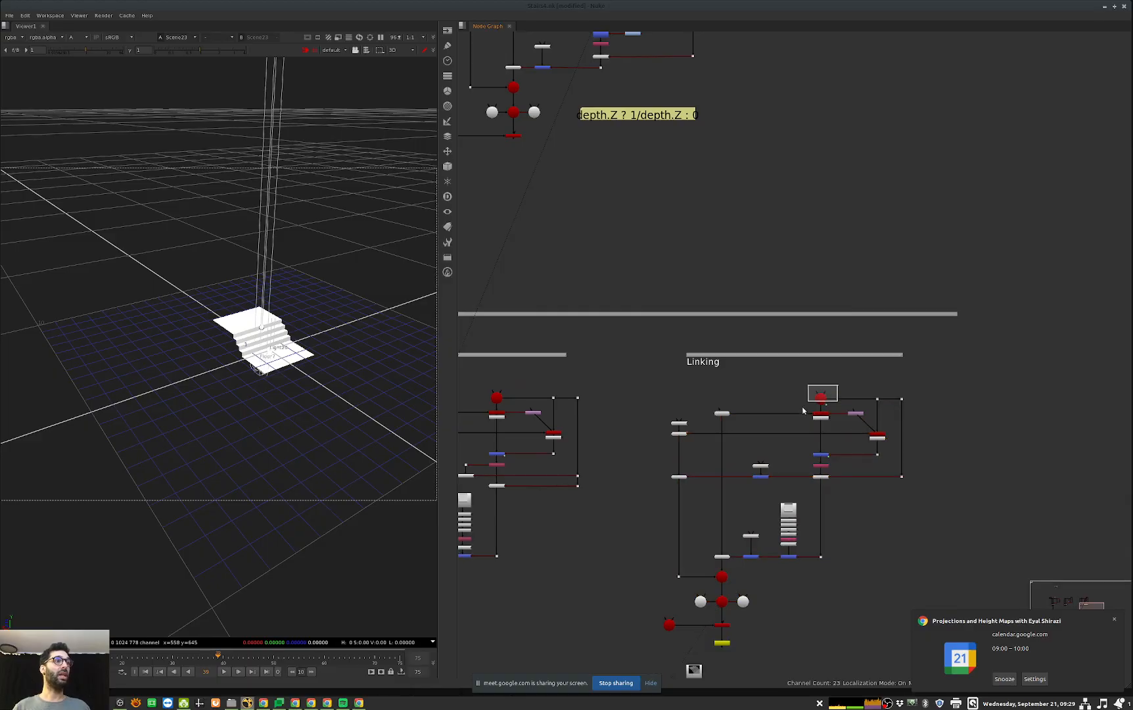
pyautogui.doubleClick(821, 399)
pyautogui.keyDown('ctrl'); pyautogui.moveTo(245, 320); pyautogui.dragTo(361, 349); pyautogui.keyUp('ctrl')
pyautogui.scroll(6, 361, 349)
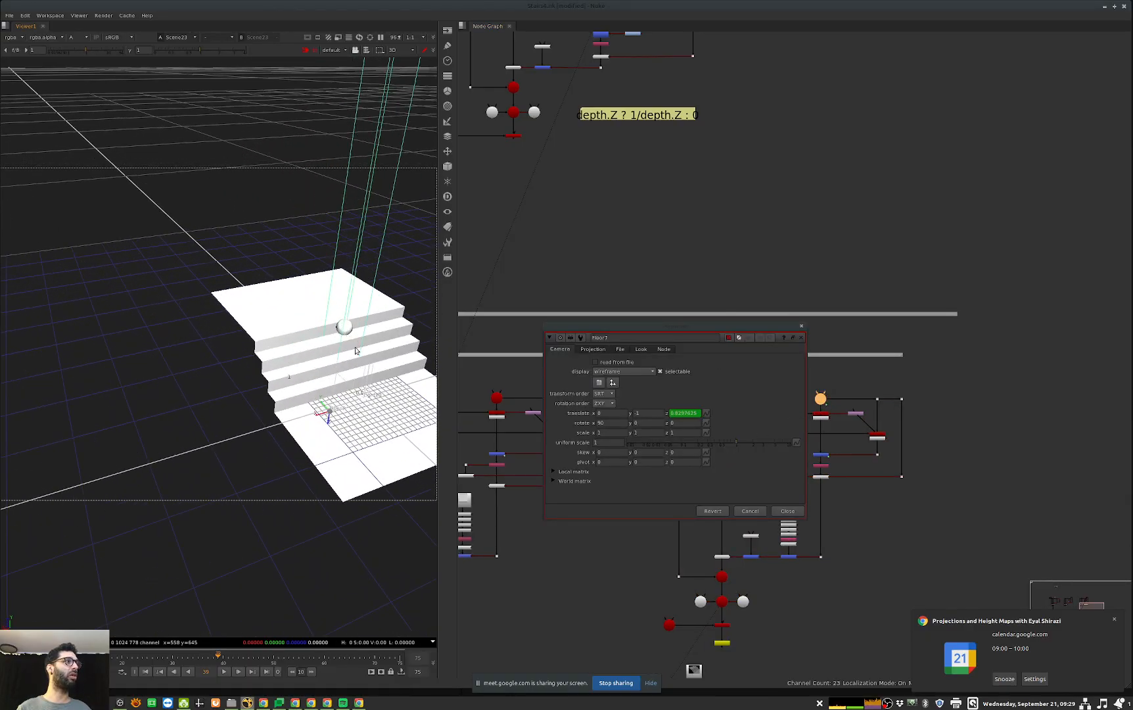
pyautogui.moveTo(361, 348); pyautogui.dragTo(272, 343, button='middle')
pyautogui.click(786, 511)
# Step: View the ScanlineRender27 and ScanlineRender26 outputs in 2D, showing the alpha channel of the sphere render
pyautogui.click(822, 417)
pyautogui.press('1')
pyautogui.press('Tab')
pyautogui.moveTo(837, 445); pyautogui.dragTo(912, 431, button='middle')
pyautogui.scroll(2, 912, 431)
pyautogui.click(966, 418)
pyautogui.press('1')
pyautogui.press('a')
pyautogui.moveTo(499, 400); pyautogui.dragTo(671, 376, button='middle')
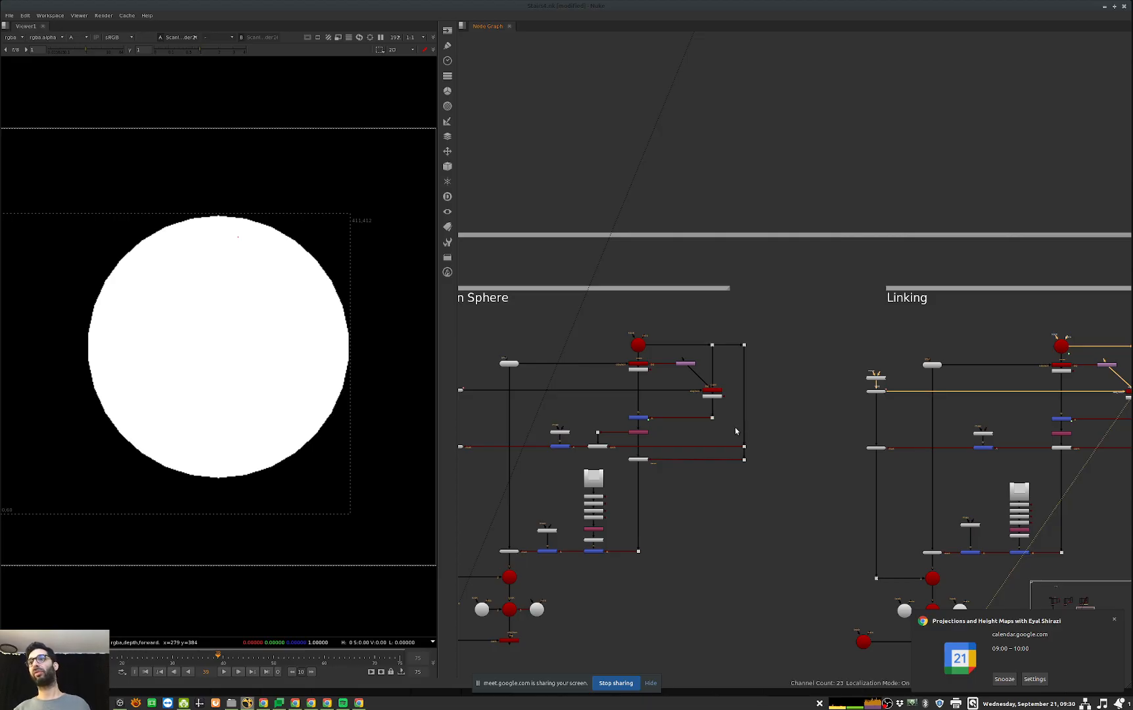
# Step: Check the settings of the Reformat node that feeds the two Linking renders
pyautogui.scroll(3, 677, 364)
pyautogui.doubleClick(684, 363)
pyautogui.click(642, 443)
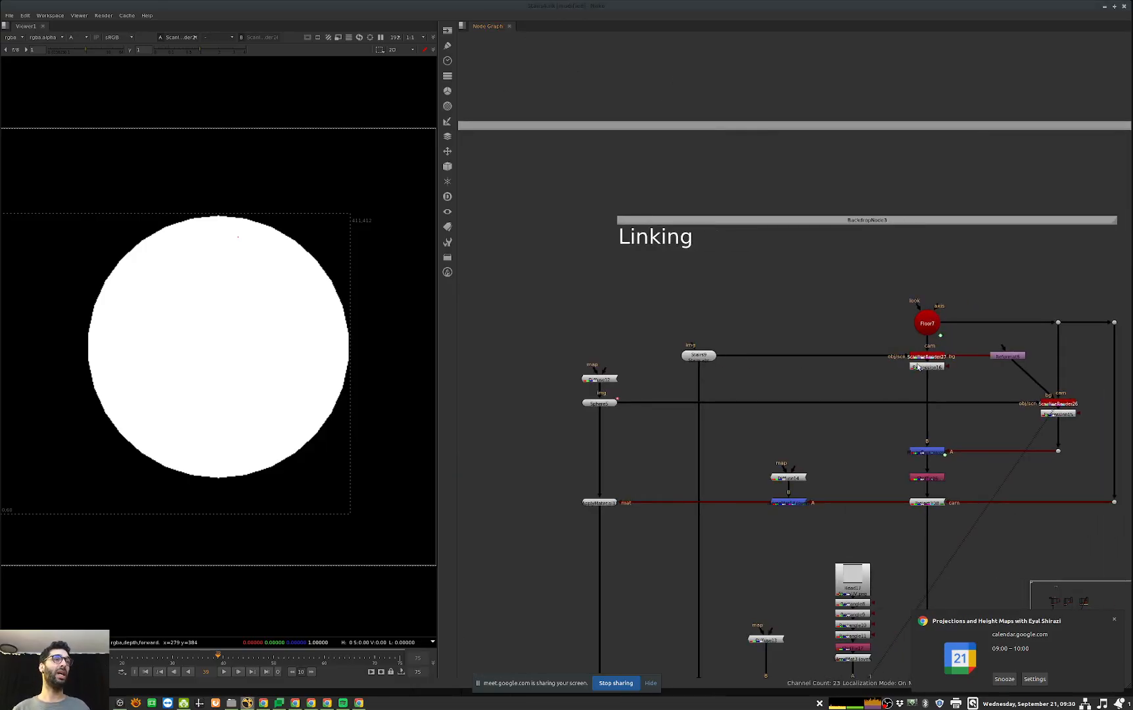
pyautogui.doubleClick(1000, 358)
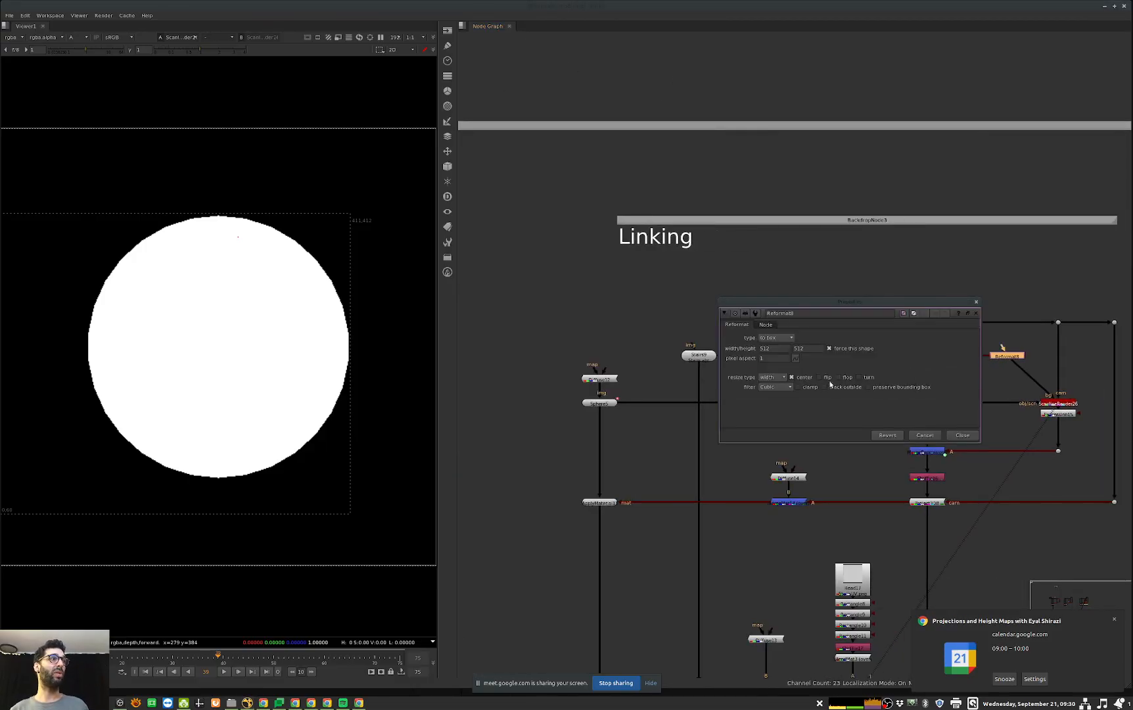
pyautogui.click(962, 435)
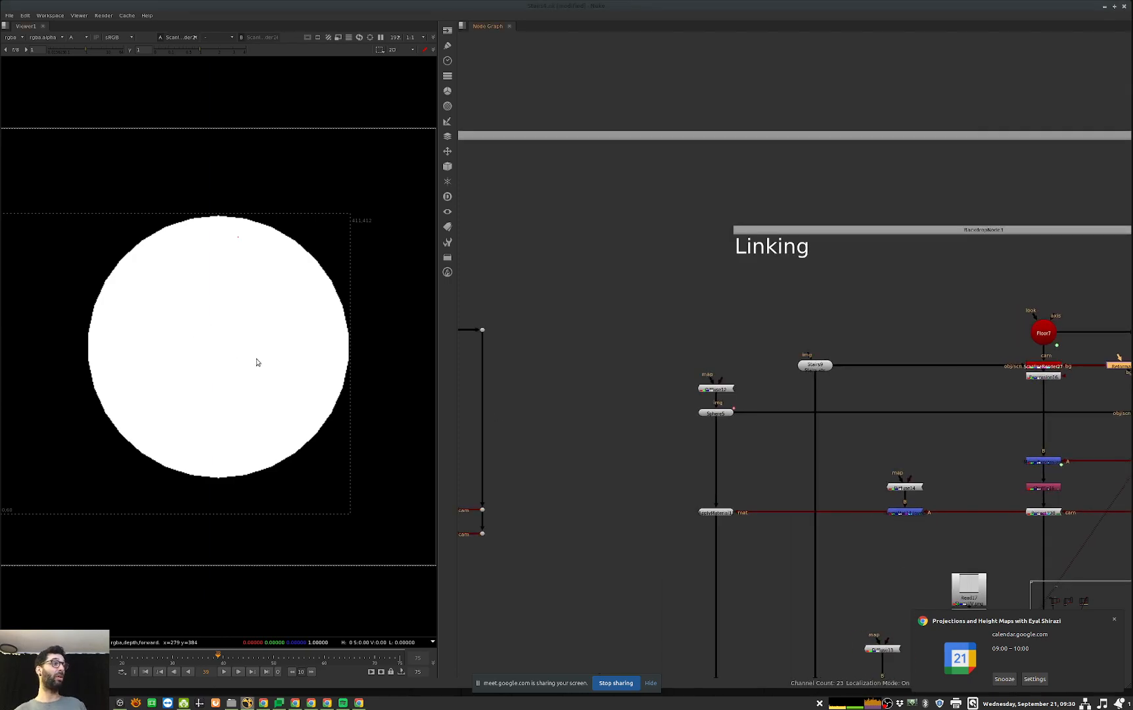
# Step: View the sphere's scanline render in the adjacent sphere section for comparison, and return to the Linking section
pyautogui.moveTo(630, 452); pyautogui.dragTo(859, 427, button='middle')
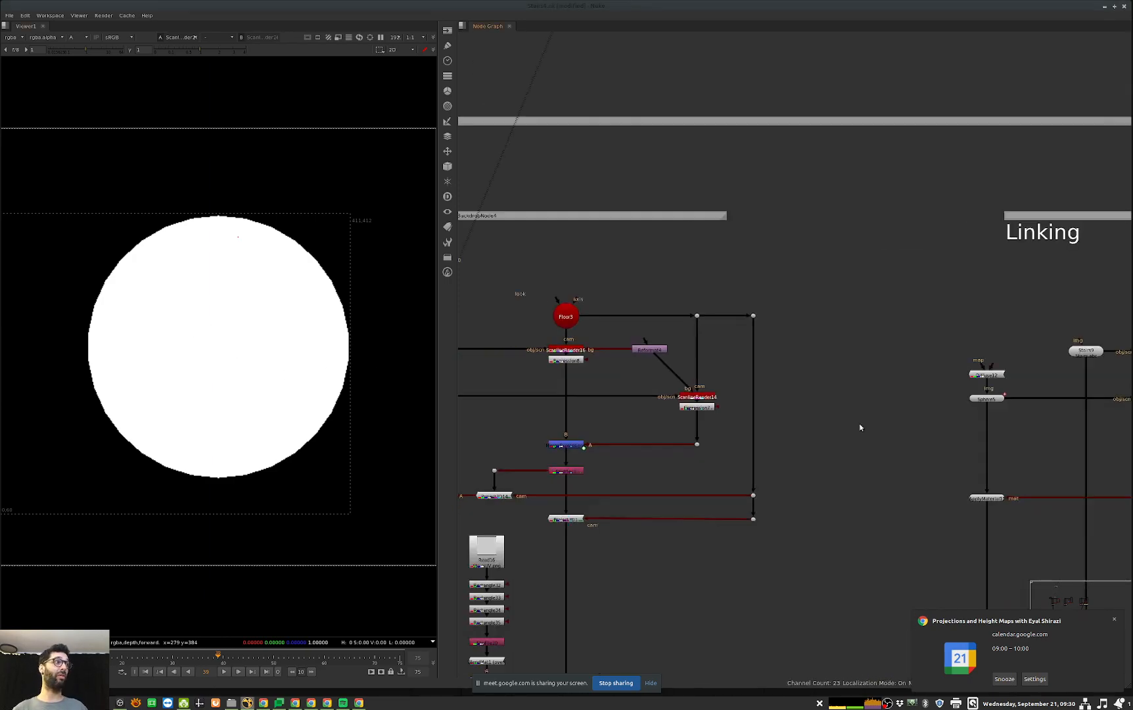
pyautogui.click(696, 397)
pyautogui.press('1')
pyautogui.moveTo(621, 404); pyautogui.dragTo(194, 391, button='middle')
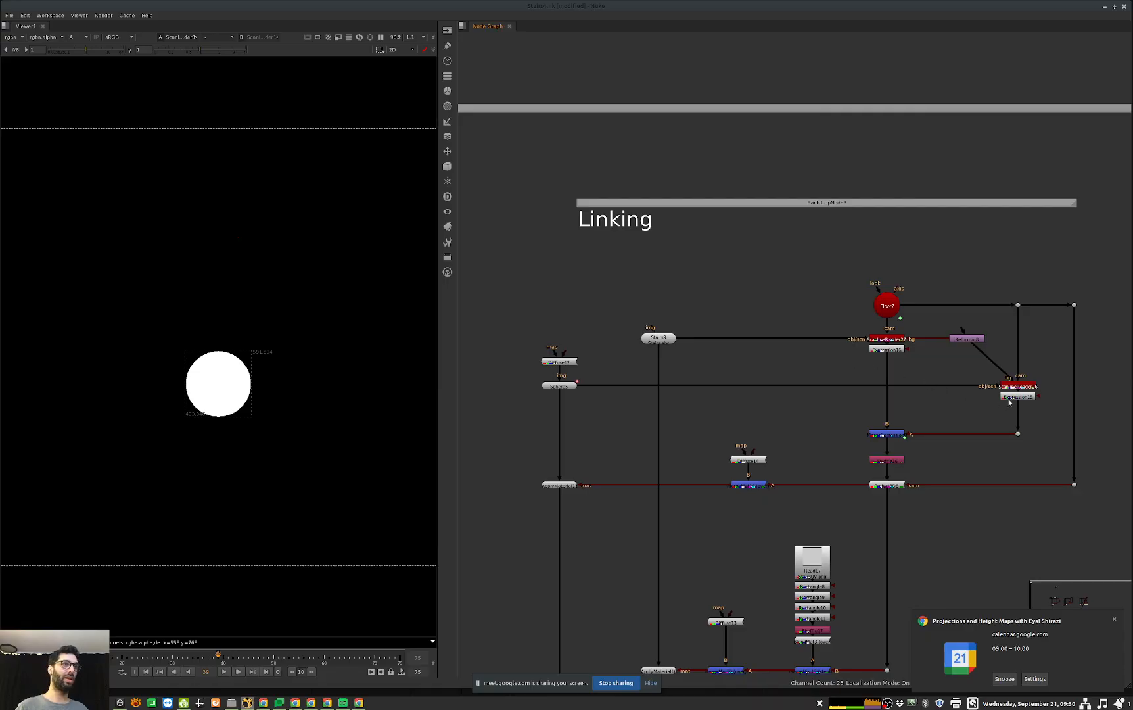
pyautogui.moveTo(1023, 389); pyautogui.dragTo(1082, 219, button='middle')
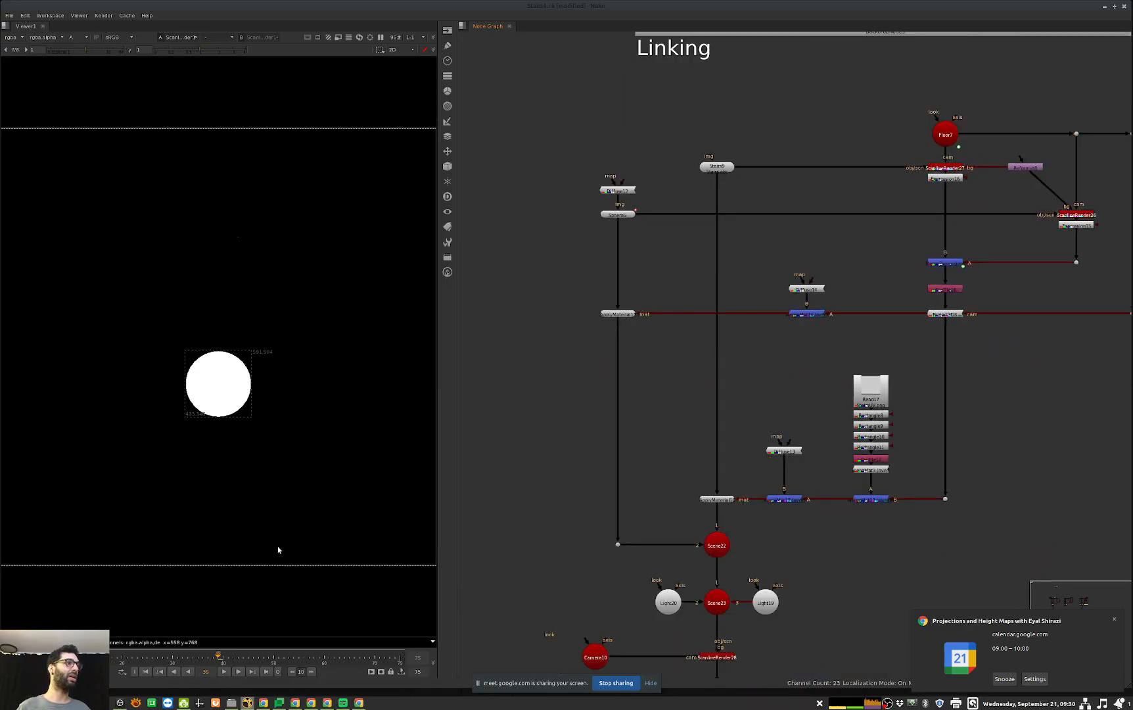
# Step: View Scene22 in 3D and play the animation while examining the sphere and camera from a side angle
pyautogui.click(716, 545)
pyautogui.press('1')
pyautogui.click(290, 542)
pyautogui.press('l')
pyautogui.scroll(5, 307, 514)
pyautogui.scroll(-5, 307, 514)
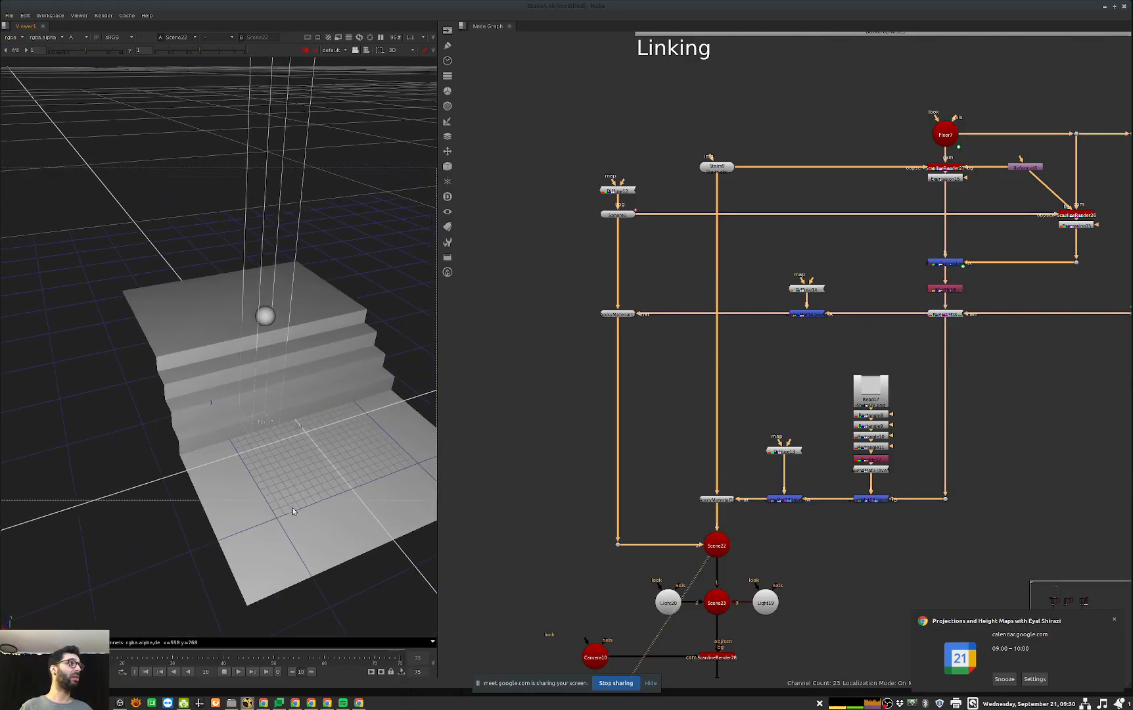
pyautogui.keyDown('ctrl'); pyautogui.moveTo(306, 513); pyautogui.dragTo(485, 465); pyautogui.keyUp('ctrl')
# Step: Open the Floor7 camera settings to examine its linked Z translation during playback
pyautogui.moveTo(1005, 153); pyautogui.dragTo(935, 241, button='middle')
pyautogui.moveTo(910, 191); pyautogui.dragTo(862, 238)
pyautogui.doubleClick(875, 223)
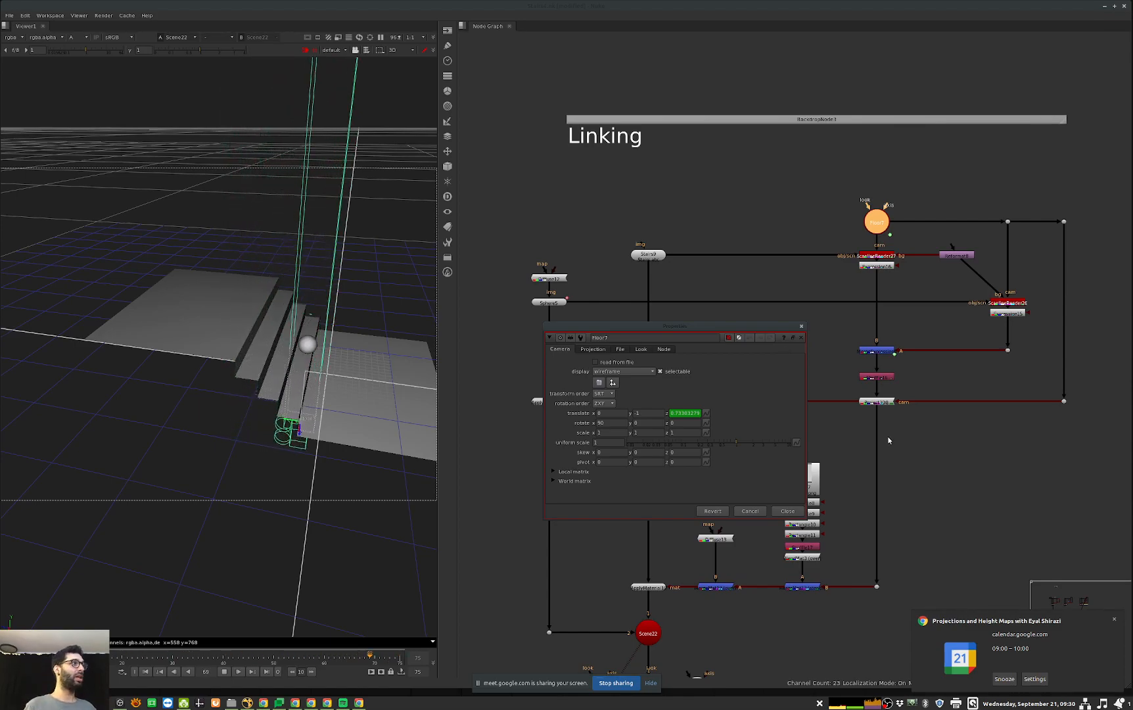
pyautogui.click(786, 510)
# Step: View ScanlineRender26 and the Expression node below it in 2D while the animation plays
pyautogui.moveTo(971, 442); pyautogui.dragTo(905, 452, button='middle')
pyautogui.click(943, 315)
pyautogui.press('1')
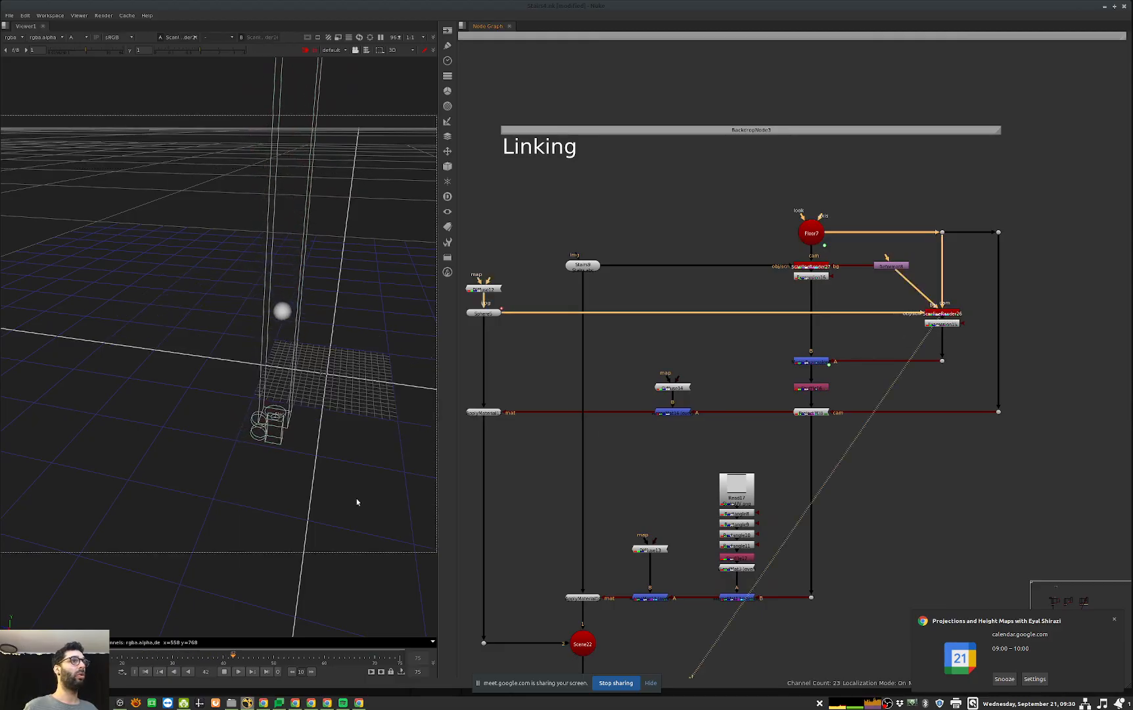
pyautogui.press('Tab')
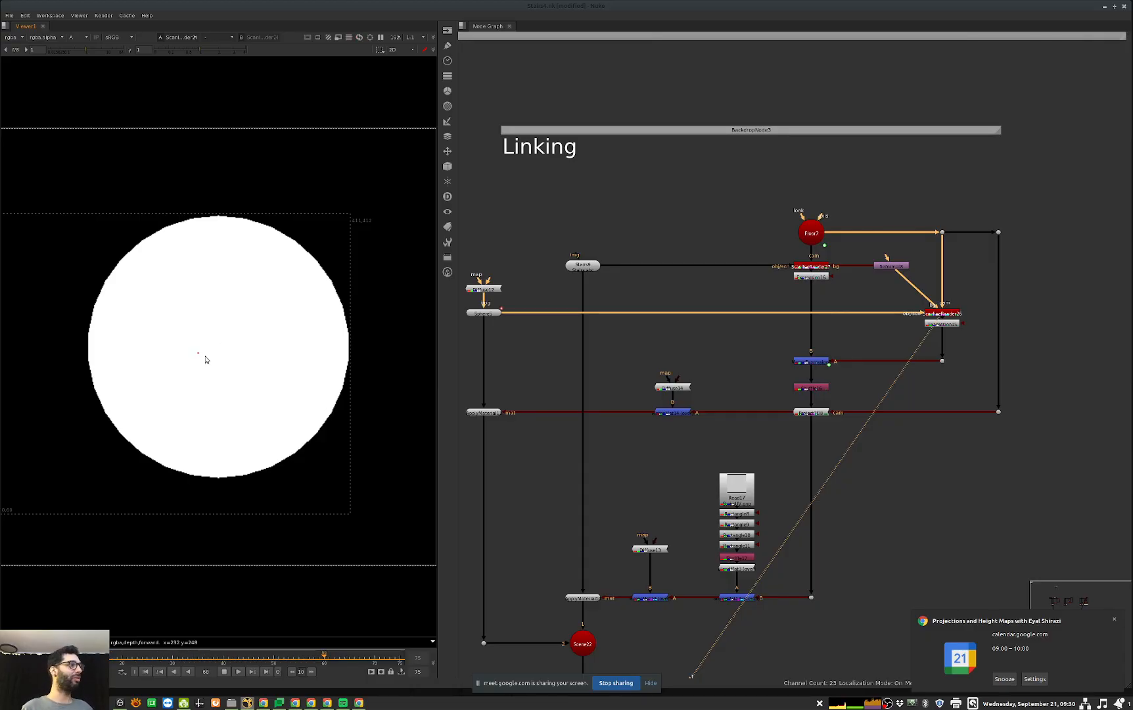
pyautogui.click(946, 324)
pyautogui.press('1')
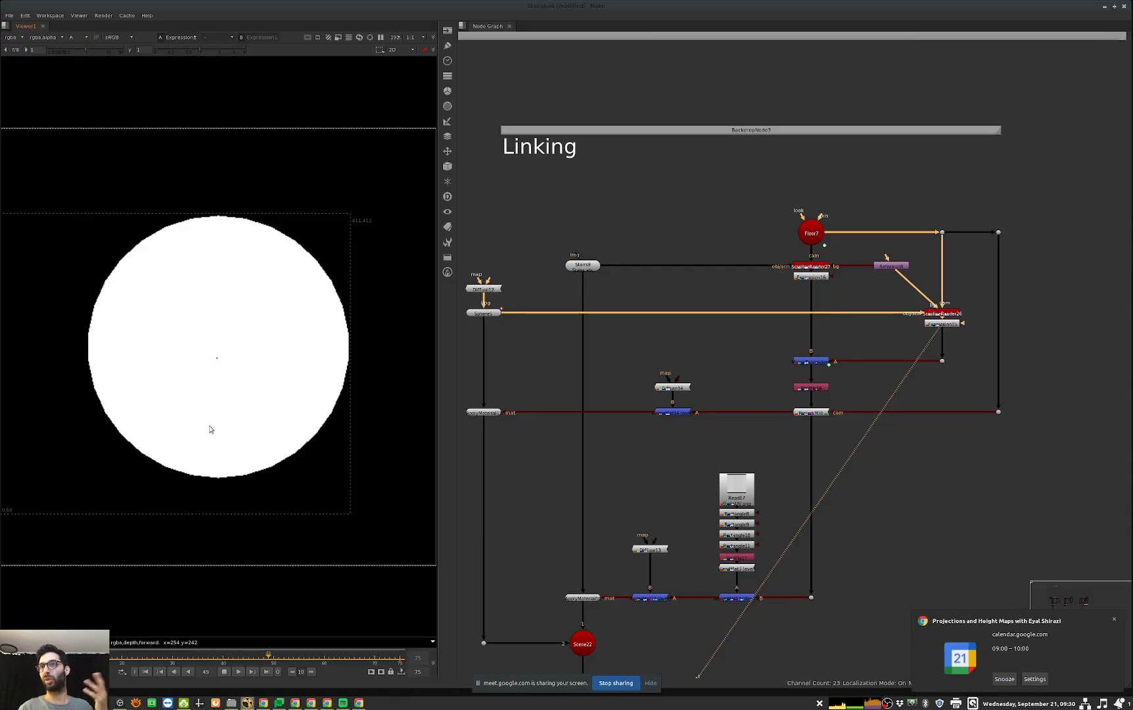
# Step: Stop playback, view the node below the depth merge, and show the Linking section's final render in colour
pyautogui.click(224, 672)
pyautogui.moveTo(845, 381); pyautogui.dragTo(885, 313, button='middle')
pyautogui.click(856, 320)
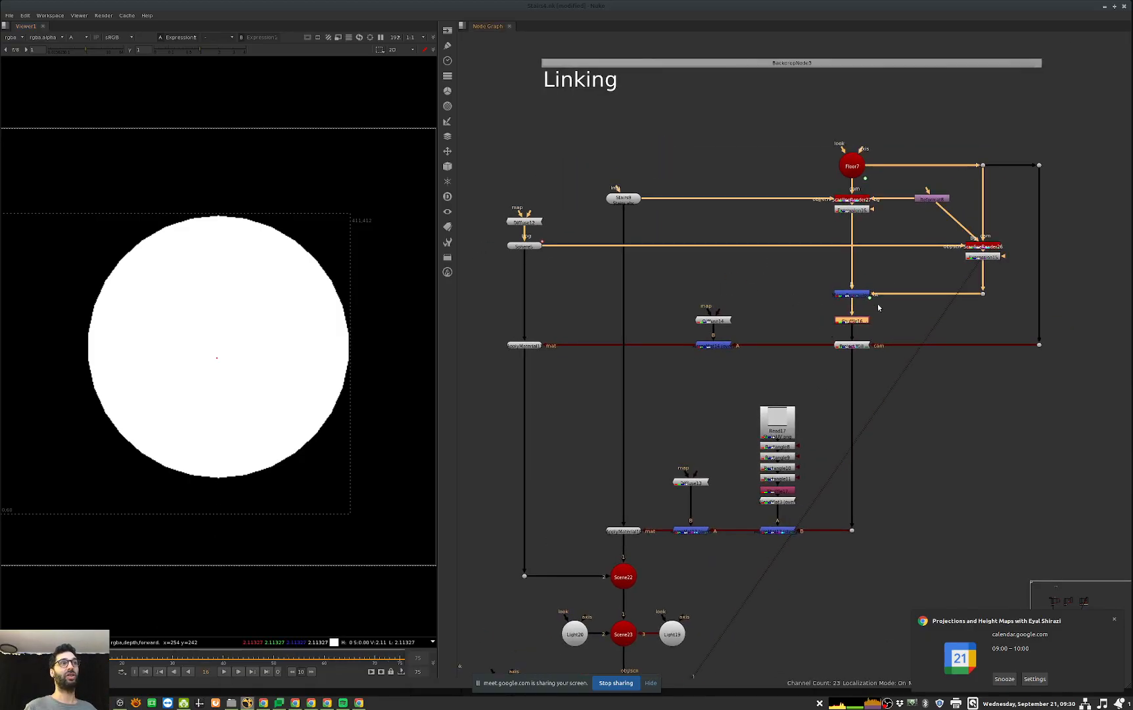
pyautogui.press('1')
pyautogui.moveTo(847, 502); pyautogui.dragTo(862, 465, button='middle')
pyautogui.moveTo(736, 585); pyautogui.dragTo(814, 474, button='middle')
pyautogui.click(722, 539)
pyautogui.press('1')
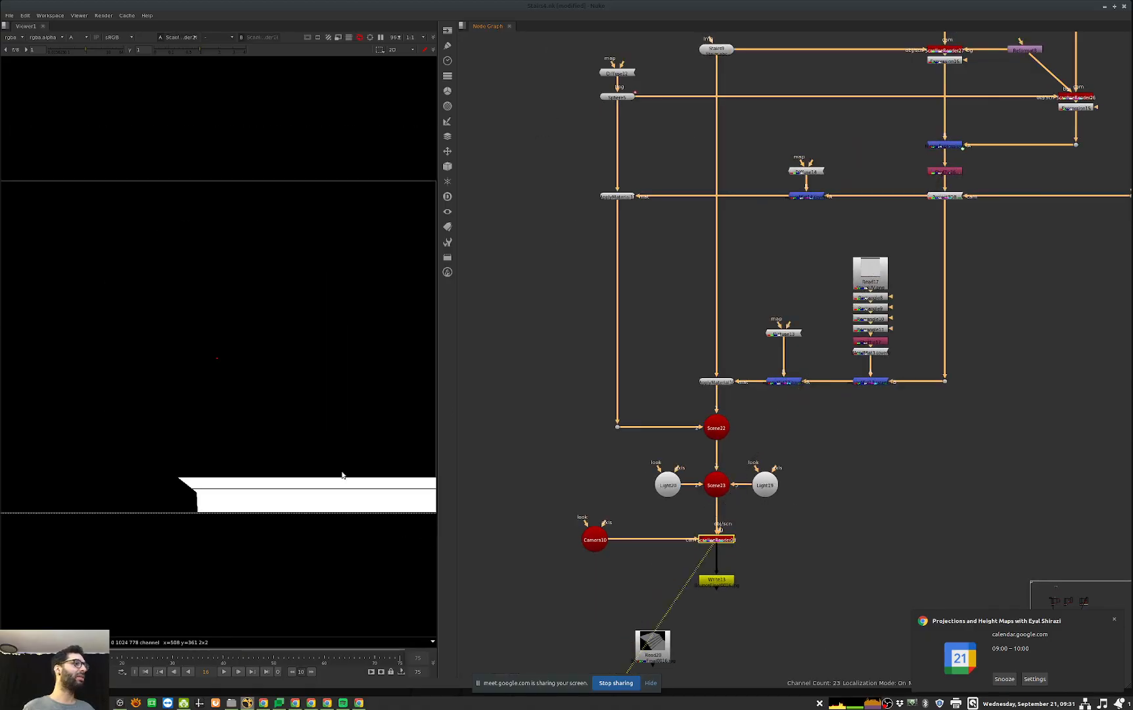
pyautogui.press('a')
pyautogui.scroll(4, 309, 272)
# Step: Examine the merge that feeds the sphere's material in the Linking section
pyautogui.moveTo(778, 152); pyautogui.dragTo(872, 297, button='middle')
pyautogui.click(900, 340)
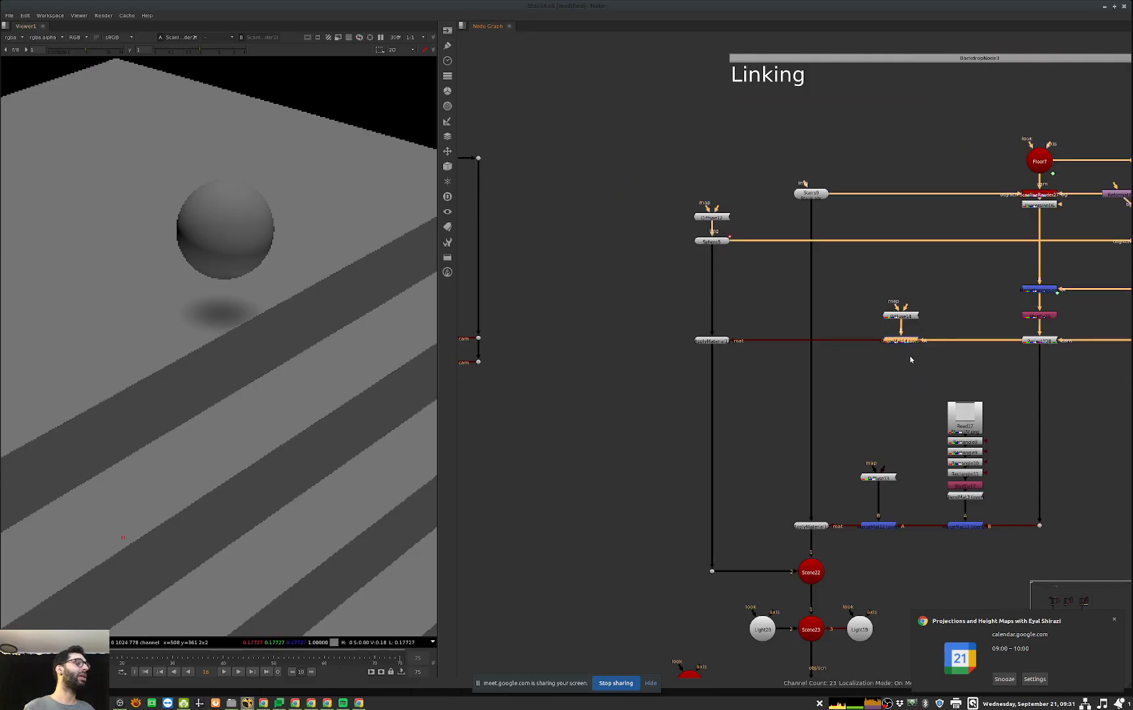
pyautogui.moveTo(913, 357); pyautogui.dragTo(757, 358, button='middle')
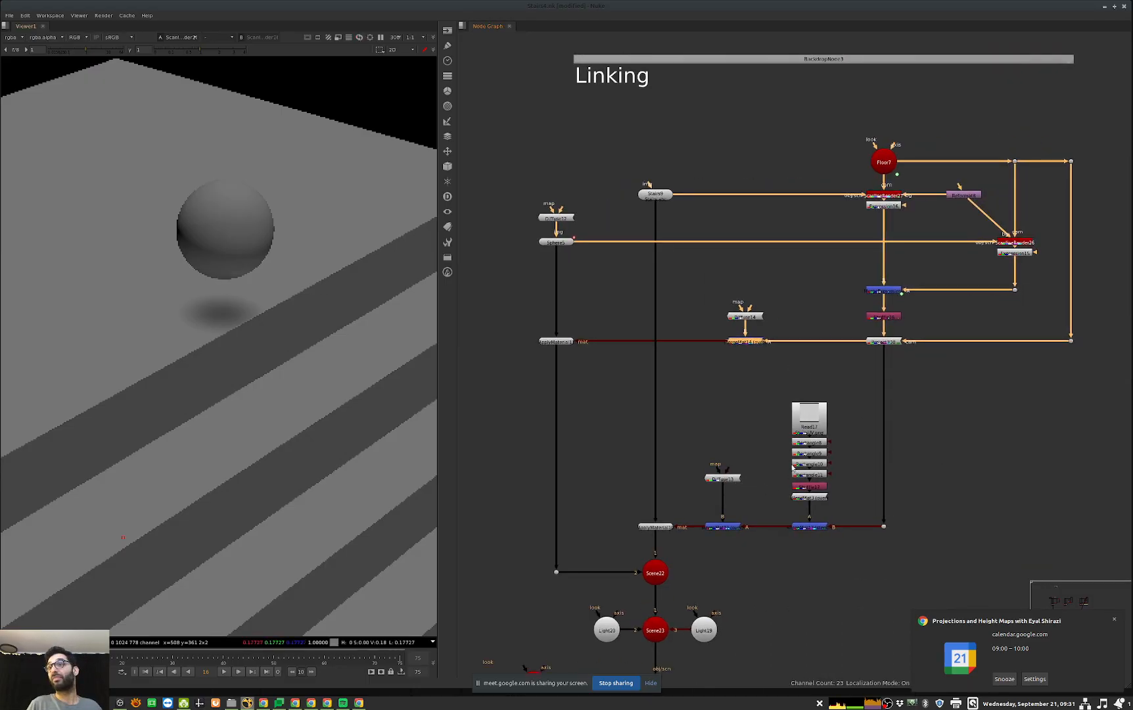
# Step: Go to the Height map and Lidar section of the node graph and fit the current render in the viewer
pyautogui.scroll(-6, 653, 406)
pyautogui.moveTo(551, 483); pyautogui.dragTo(909, 333, button='middle')
pyautogui.moveTo(470, 522); pyautogui.dragTo(870, 407, button='middle')
pyautogui.moveTo(811, 460); pyautogui.dragTo(806, 455, button='middle')
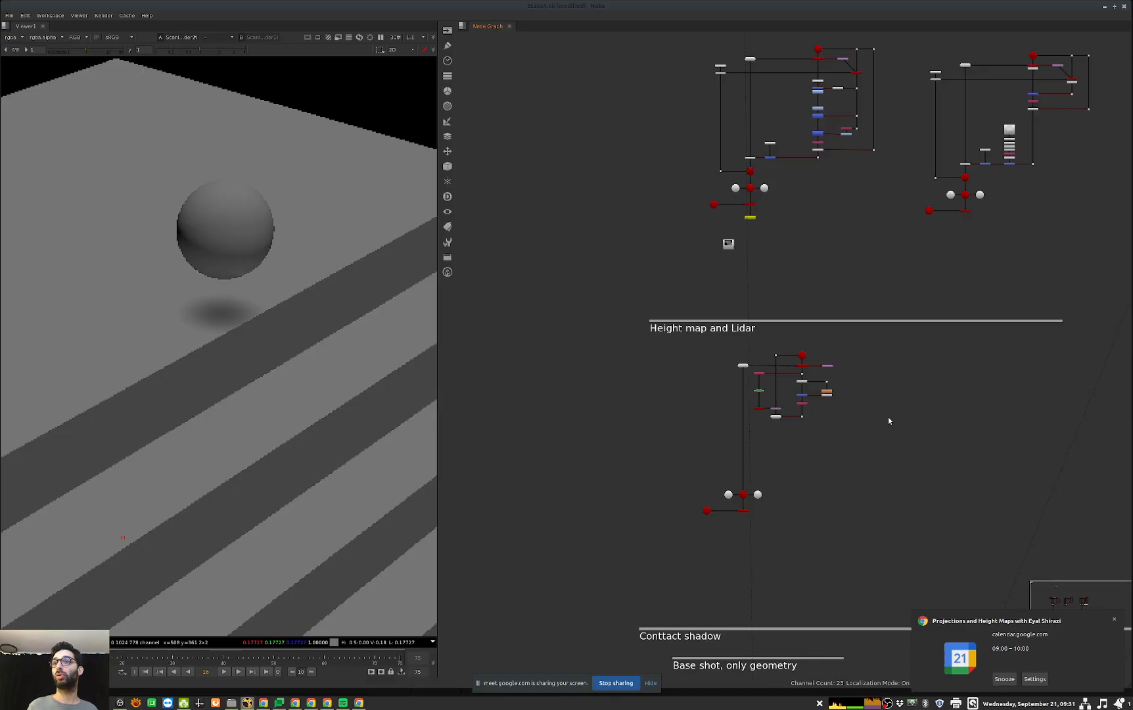
pyautogui.press('f')
pyautogui.moveTo(877, 481); pyautogui.dragTo(885, 483, button='middle')
pyautogui.scroll(1, 768, 442)
pyautogui.moveTo(782, 445); pyautogui.dragTo(787, 484, button='middle')
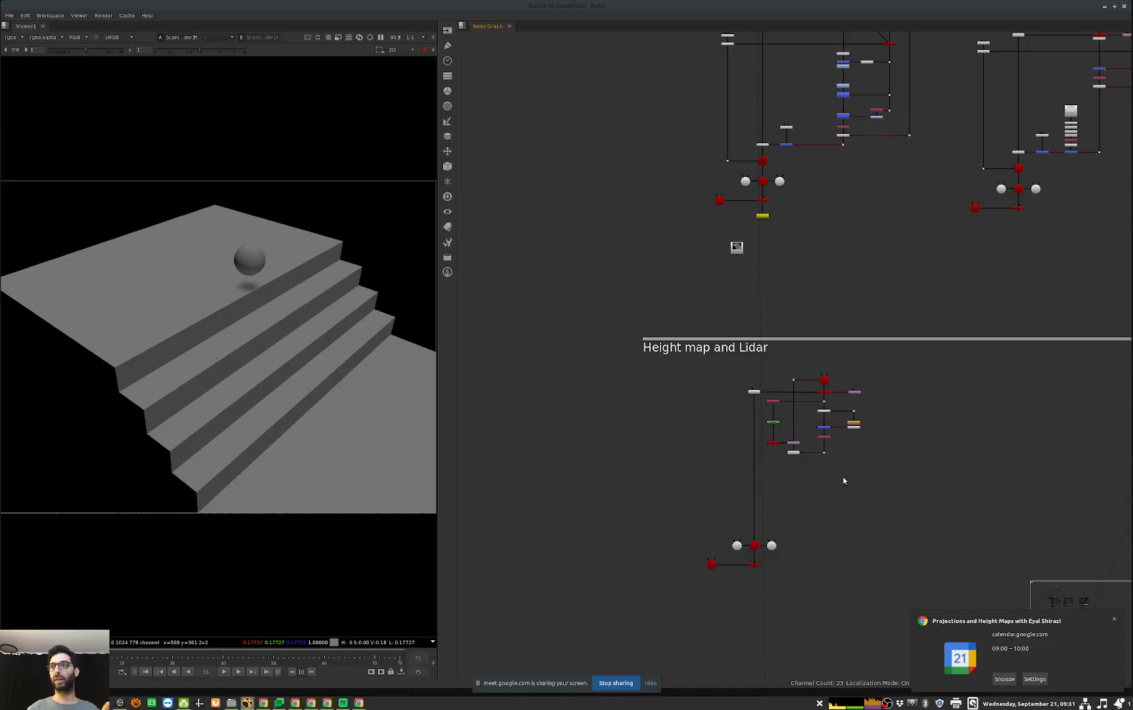
pyautogui.scroll(3, 869, 418)
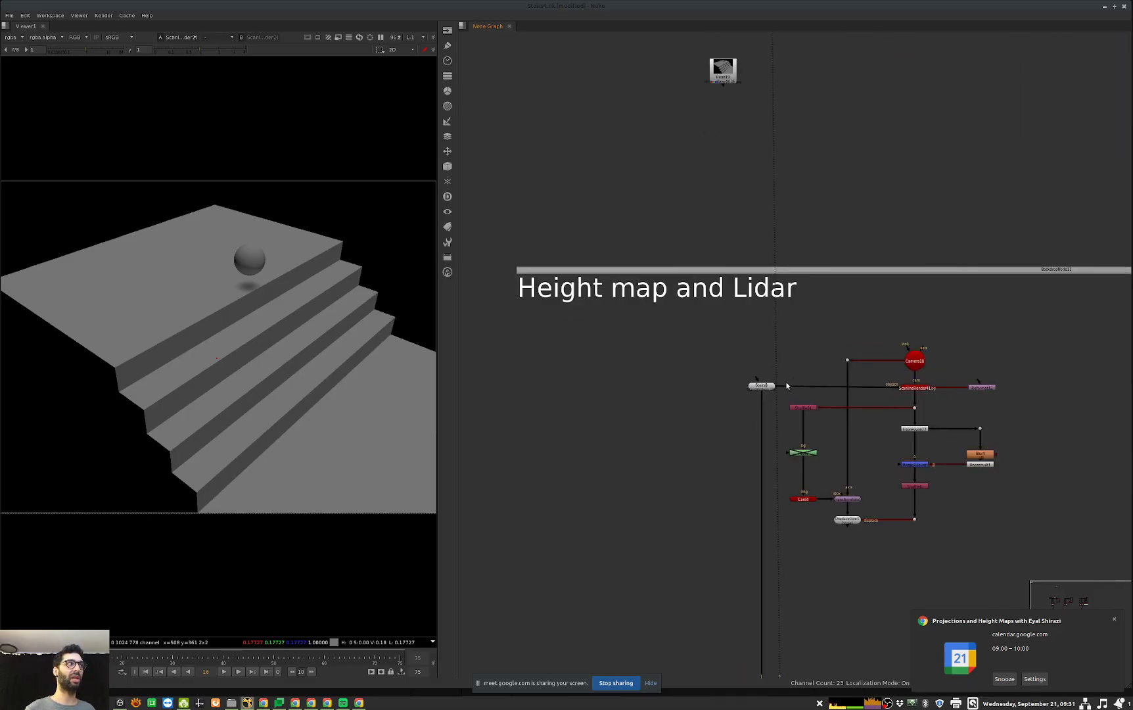
# Step: View the section's stairs geometry with its holes in 3D from above
pyautogui.press('1')
pyautogui.keyDown('ctrl'); pyautogui.moveTo(321, 481); pyautogui.dragTo(370, 352); pyautogui.keyUp('ctrl')
pyautogui.click(370, 353)
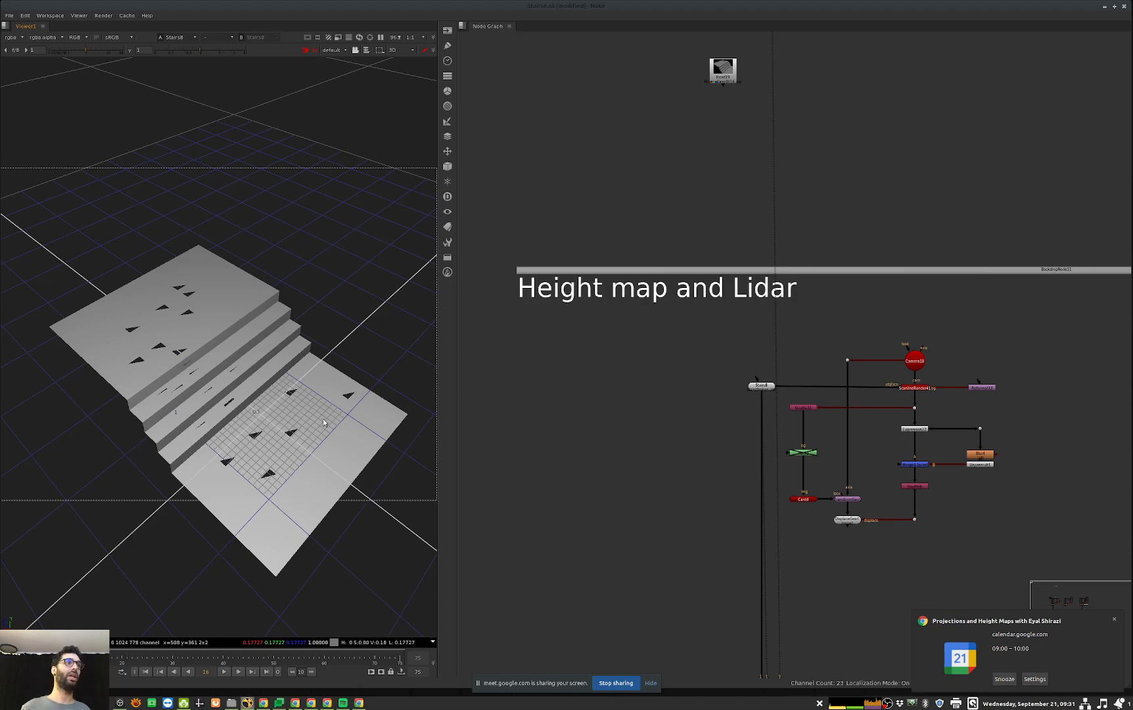
# Step: Inspect the Camera18 settings and its angle toward the stairs from several sides in the 3D view
pyautogui.moveTo(939, 549); pyautogui.dragTo(917, 538, button='middle')
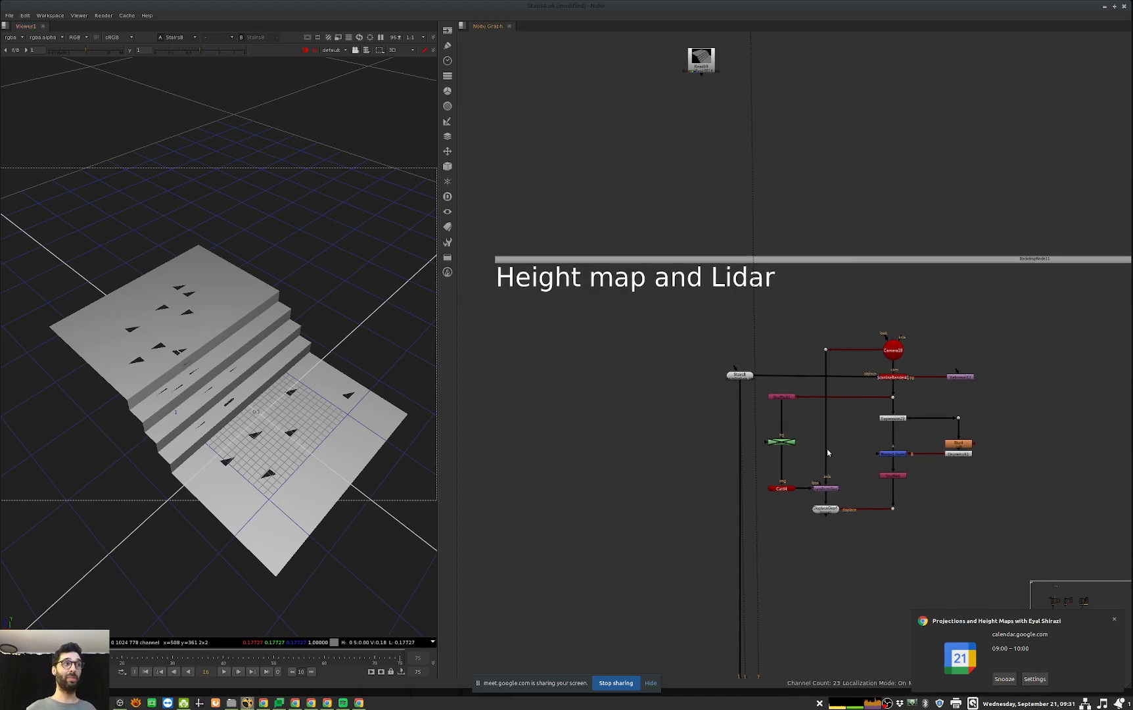
pyautogui.doubleClick(893, 349)
pyautogui.keyDown('ctrl'); pyautogui.moveTo(252, 507); pyautogui.dragTo(227, 504); pyautogui.keyUp('ctrl')
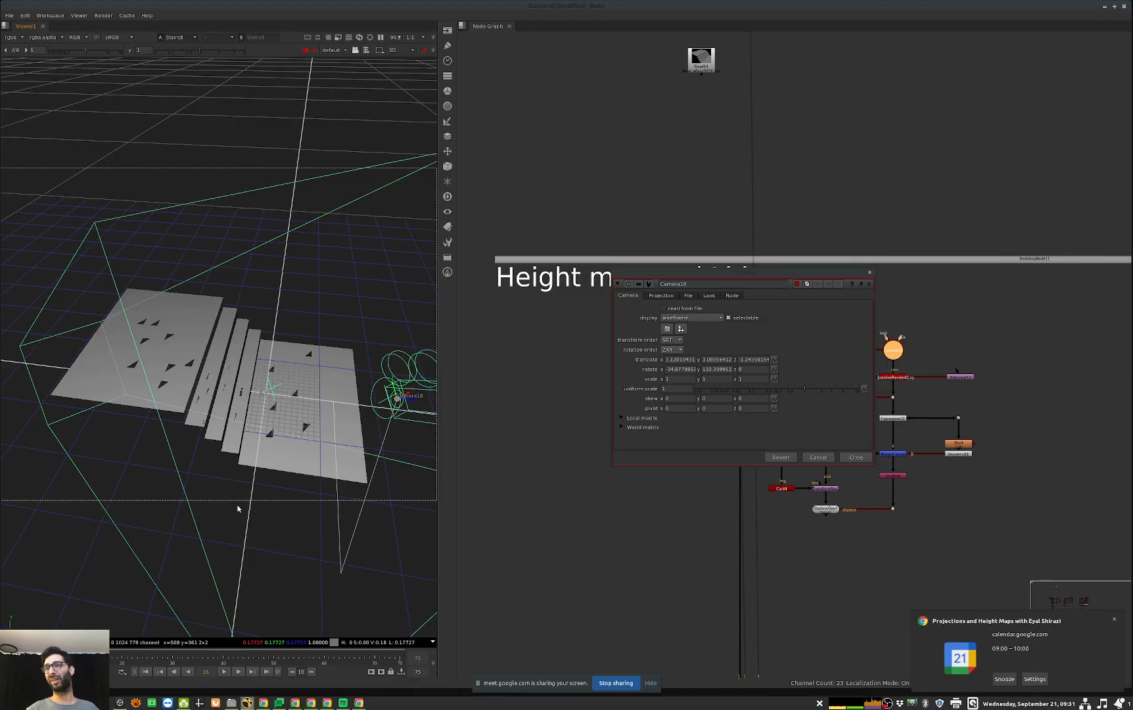
pyautogui.keyDown('ctrl'); pyautogui.moveTo(311, 506); pyautogui.dragTo(114, 272); pyautogui.keyUp('ctrl')
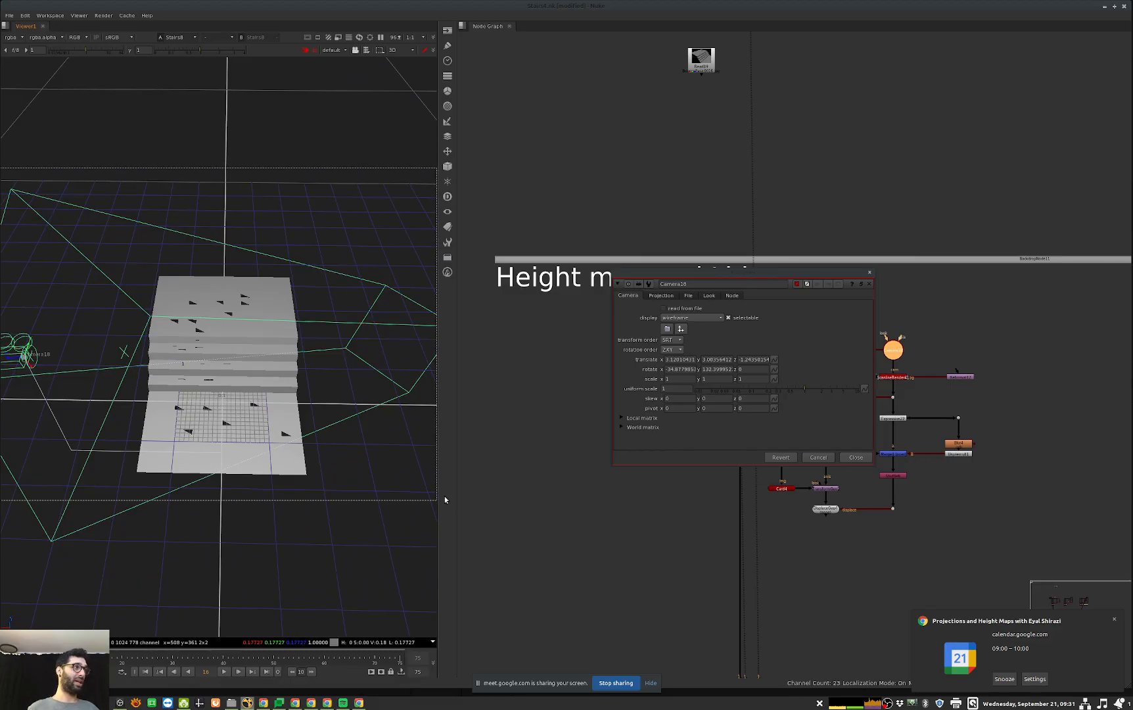
pyautogui.click(851, 459)
# Step: View the scanline render of the holed stairs through Camera18 in 2D
pyautogui.click(894, 377)
pyautogui.press('1')
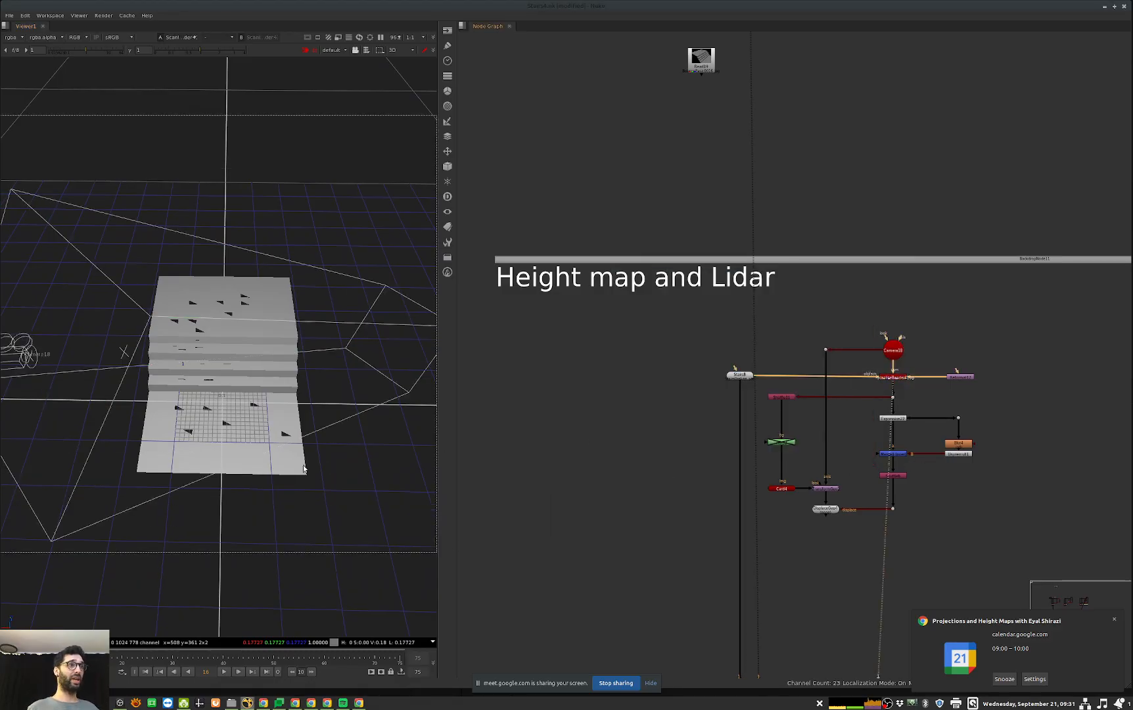
pyautogui.press('Tab')
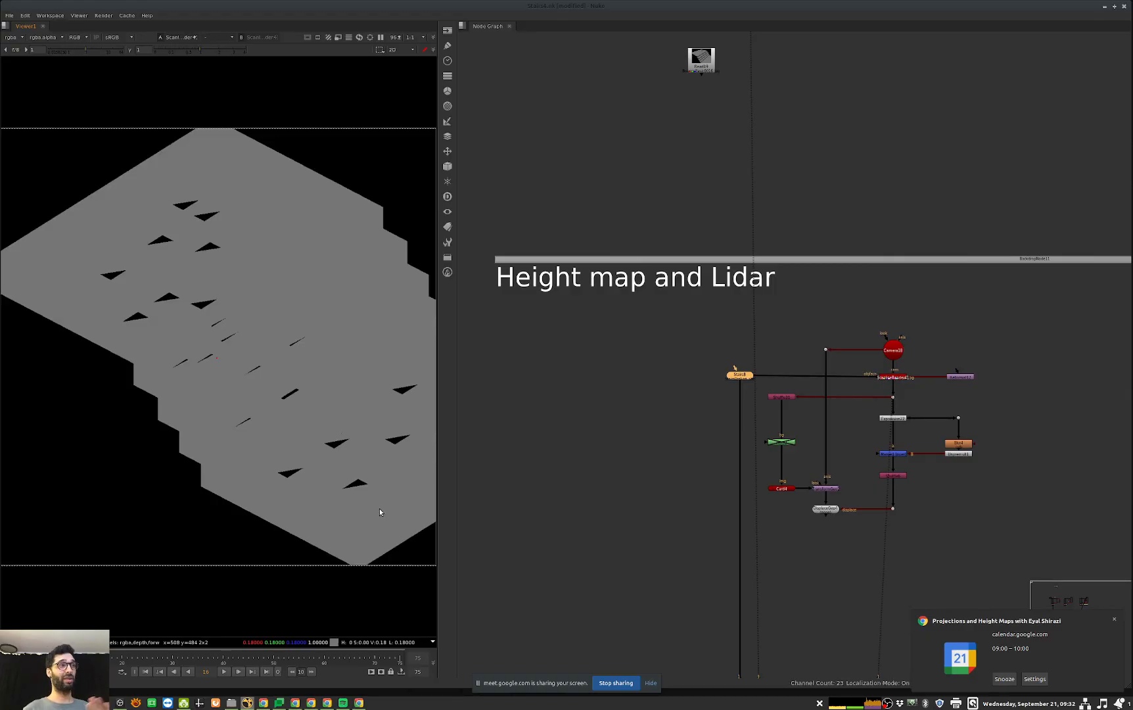
# Step: View the output of the Unpremult node below the blur in the depth branch
pyautogui.moveTo(875, 412); pyautogui.dragTo(887, 411, button='middle')
pyautogui.moveTo(938, 407); pyautogui.dragTo(851, 441)
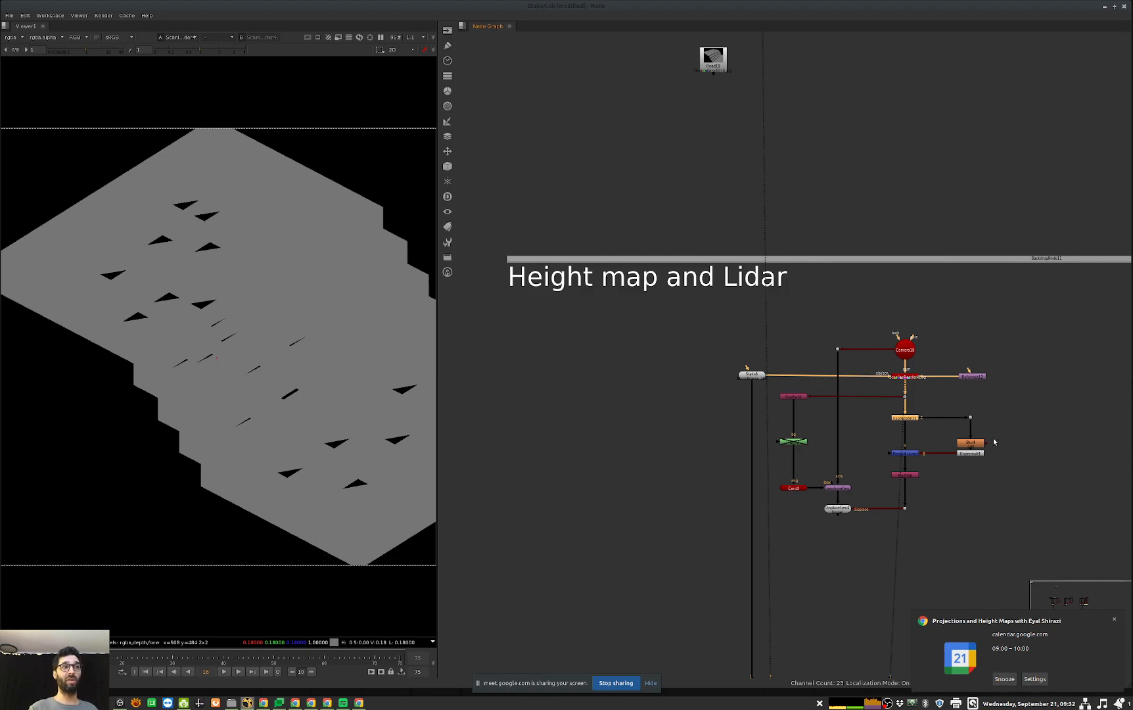
pyautogui.moveTo(1008, 439); pyautogui.dragTo(935, 439, button='middle')
pyautogui.scroll(2, 883, 467)
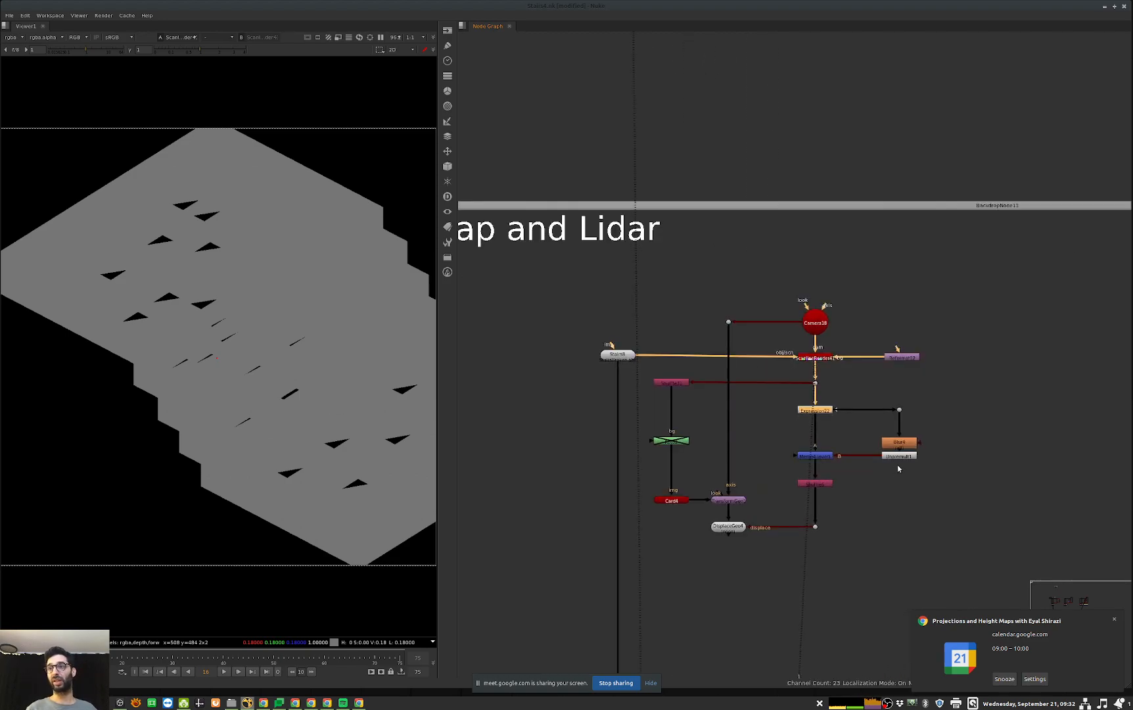
pyautogui.click(898, 456)
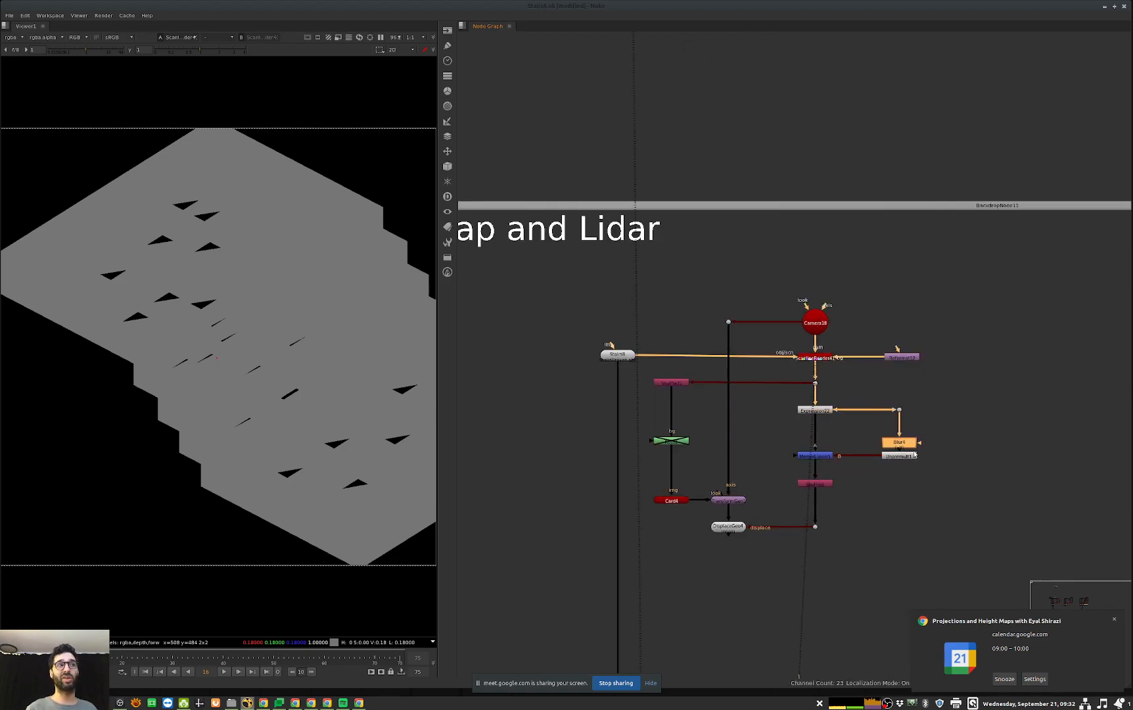
pyautogui.press('1')
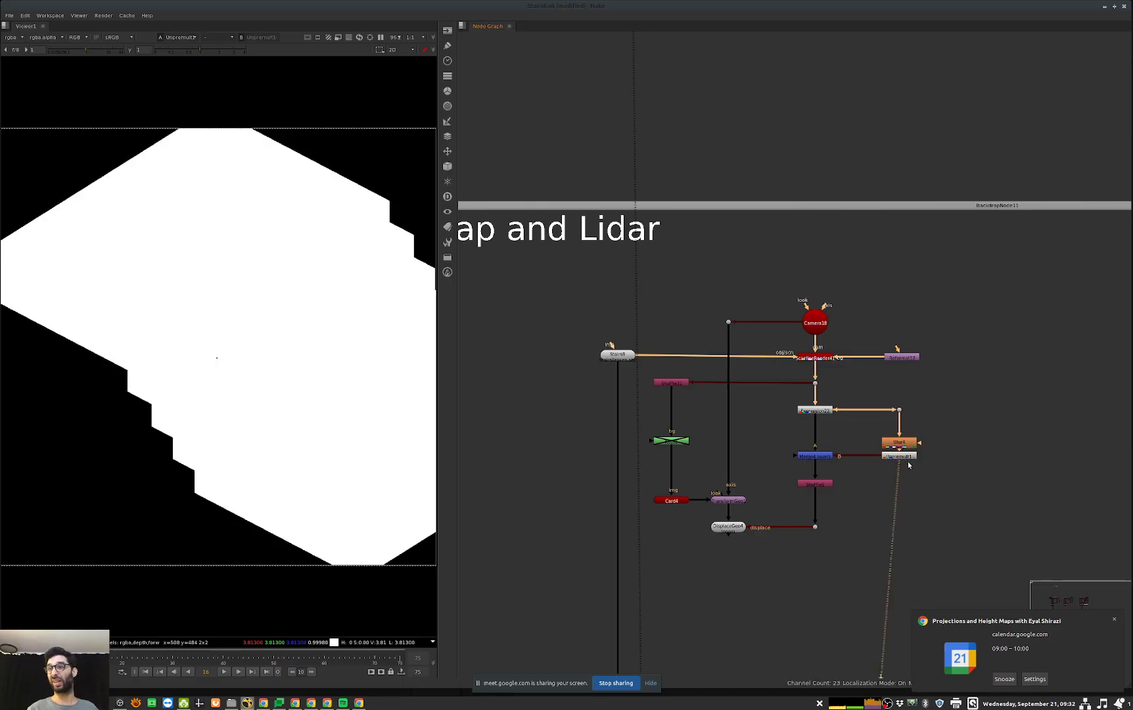
# Step: Lower the viewer gain and compare the depth output of Expression22 with the merged, hole-filled result
pyautogui.click(815, 410)
pyautogui.press('1')
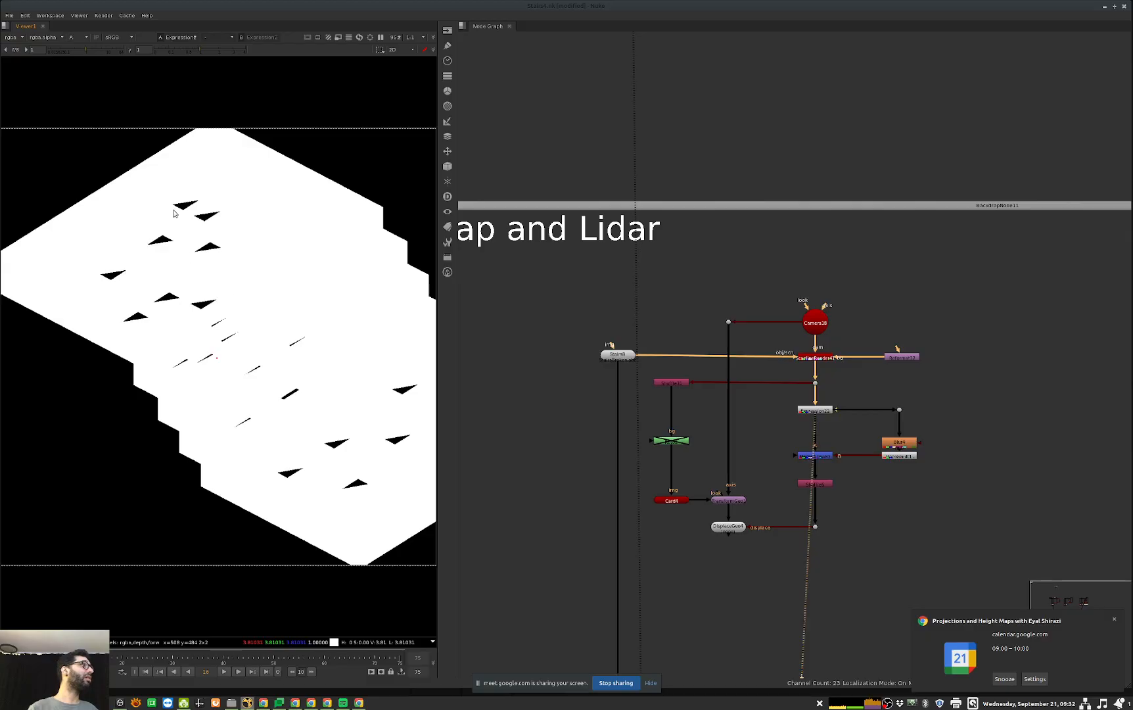
pyautogui.moveTo(78, 50); pyautogui.dragTo(41, 53)
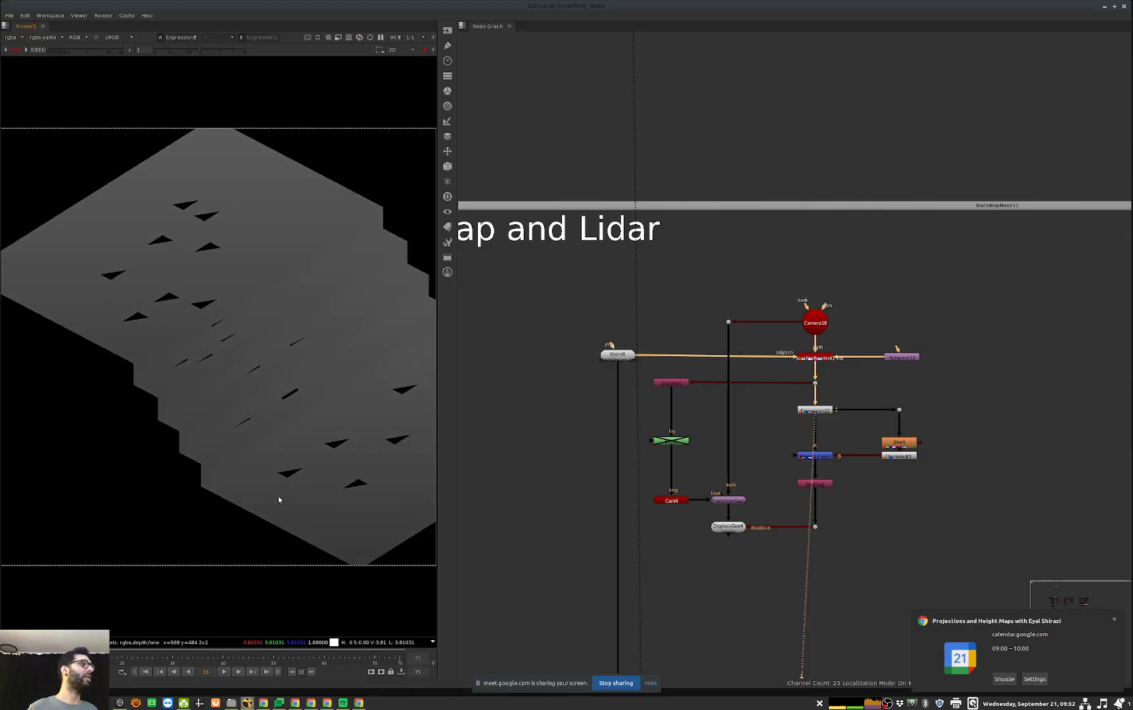
pyautogui.click(809, 455)
pyautogui.press('1')
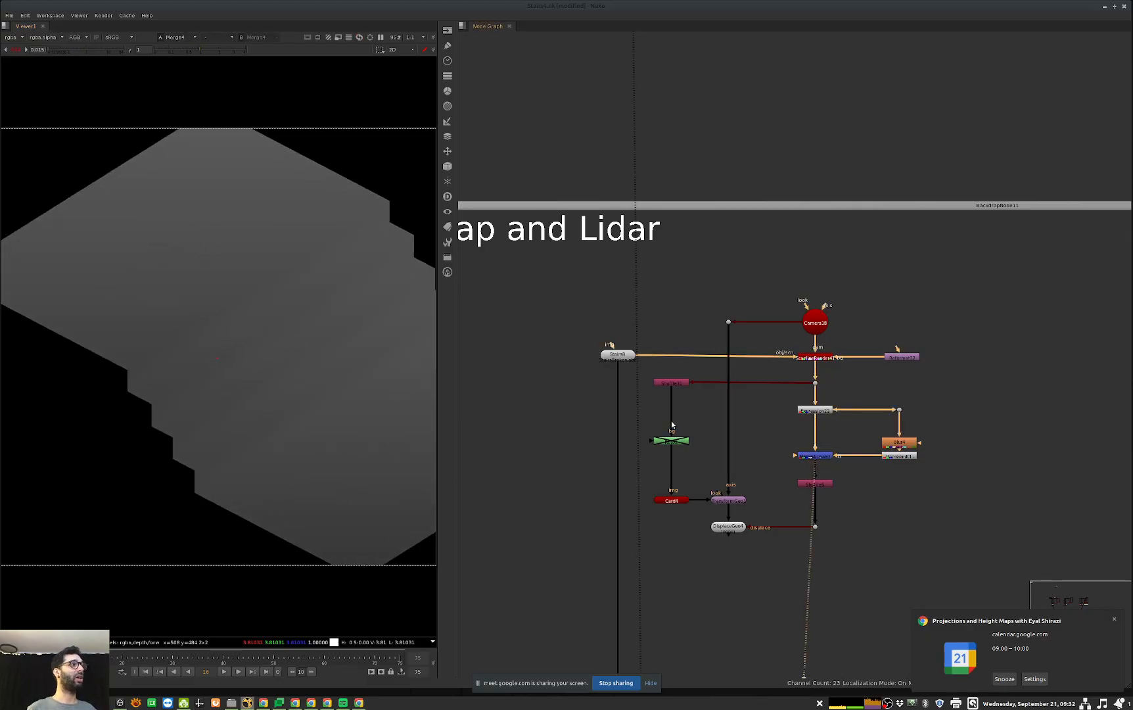
pyautogui.moveTo(857, 395); pyautogui.dragTo(755, 433)
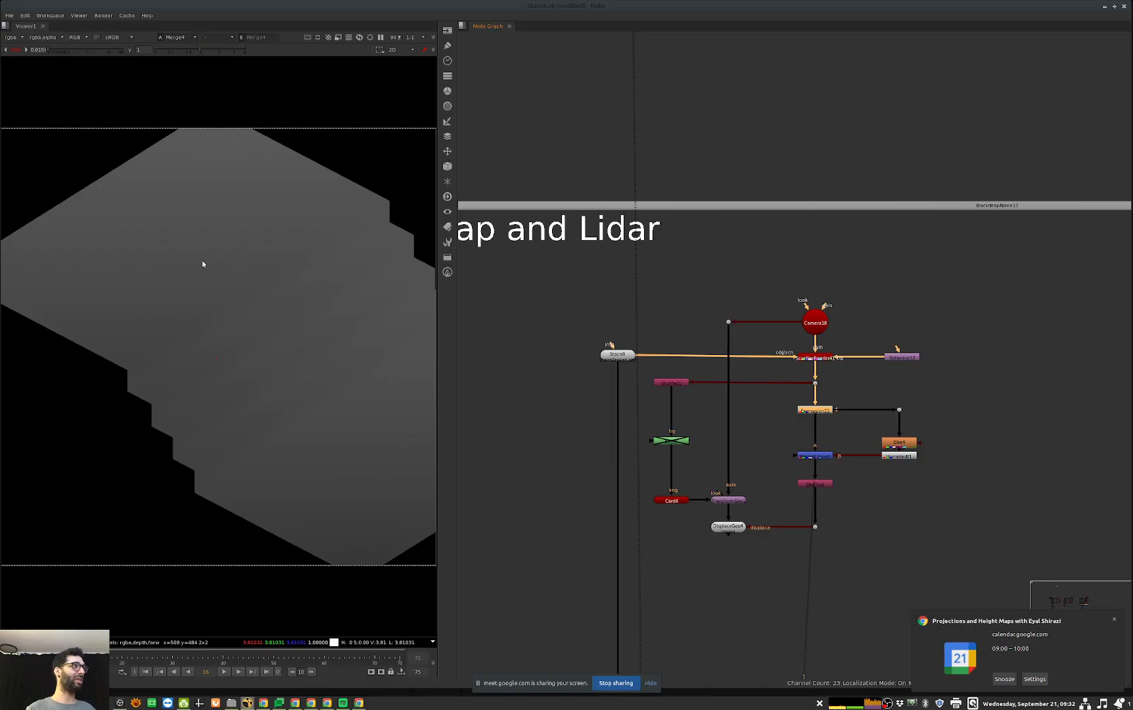
pyautogui.moveTo(866, 396); pyautogui.dragTo(751, 438)
pyautogui.press('1')
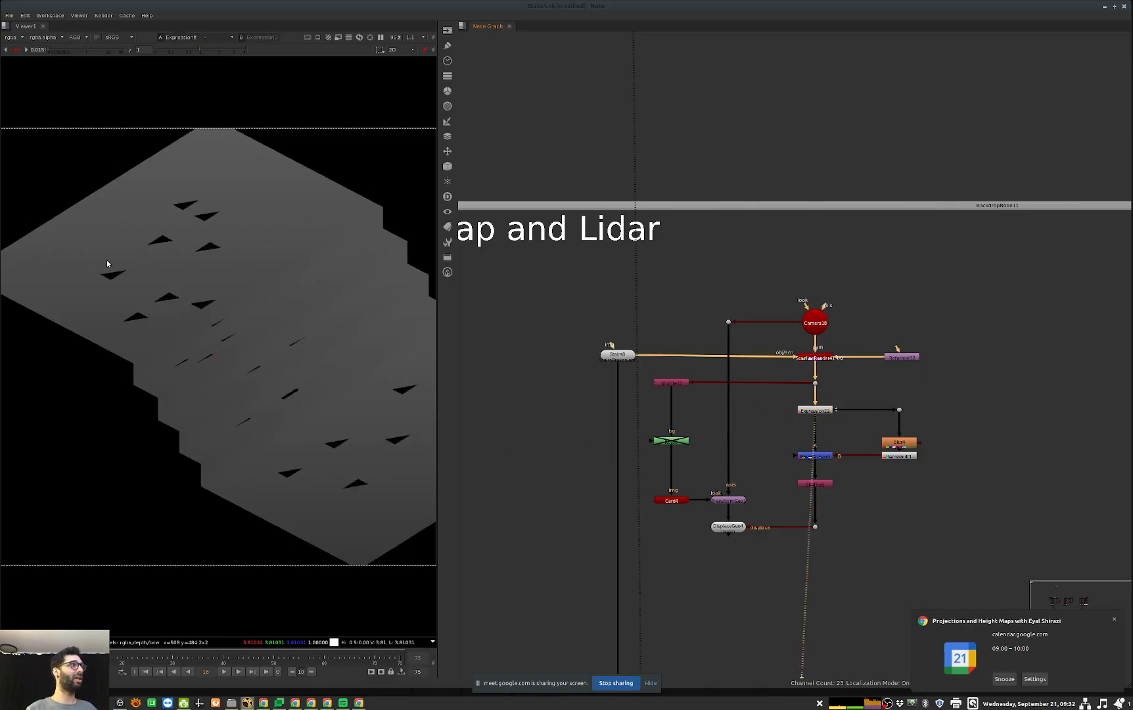
# Step: Compare the merged depth map and its Shuffle output with the Shuffle31 output of the holed render
pyautogui.click(823, 456)
pyautogui.press('1')
pyautogui.moveTo(846, 474); pyautogui.dragTo(771, 505)
pyautogui.press('1')
pyautogui.moveTo(686, 489); pyautogui.dragTo(749, 447, button='middle')
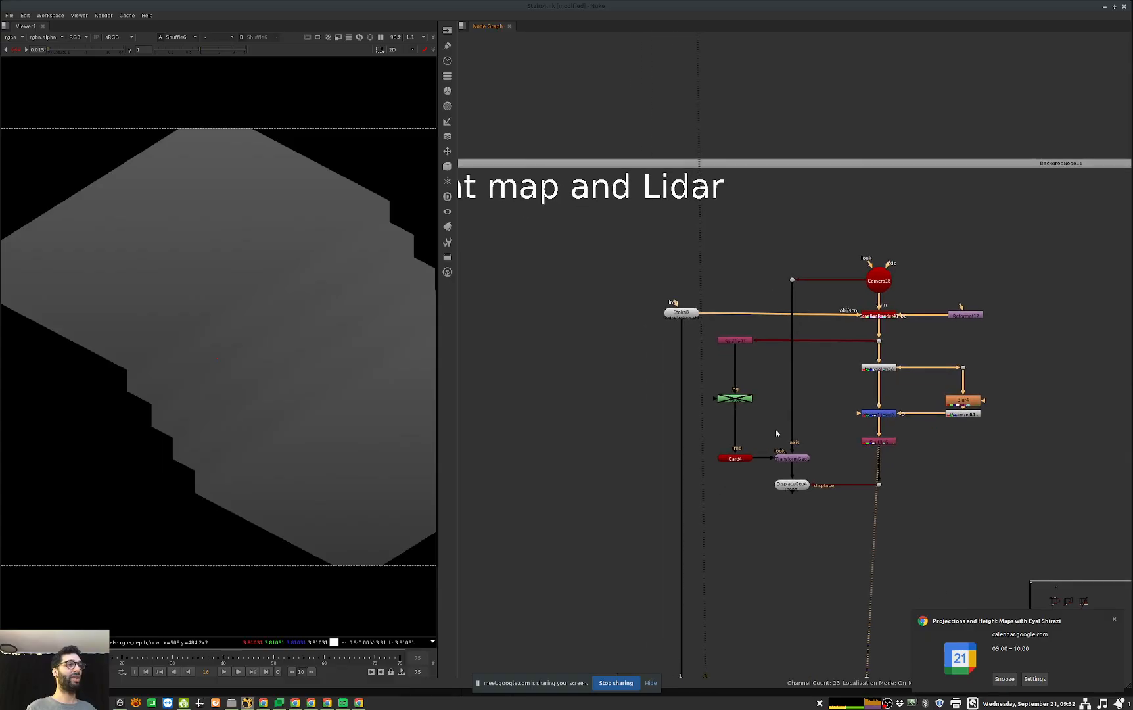
pyautogui.moveTo(786, 329); pyautogui.dragTo(683, 360)
pyautogui.press('1')
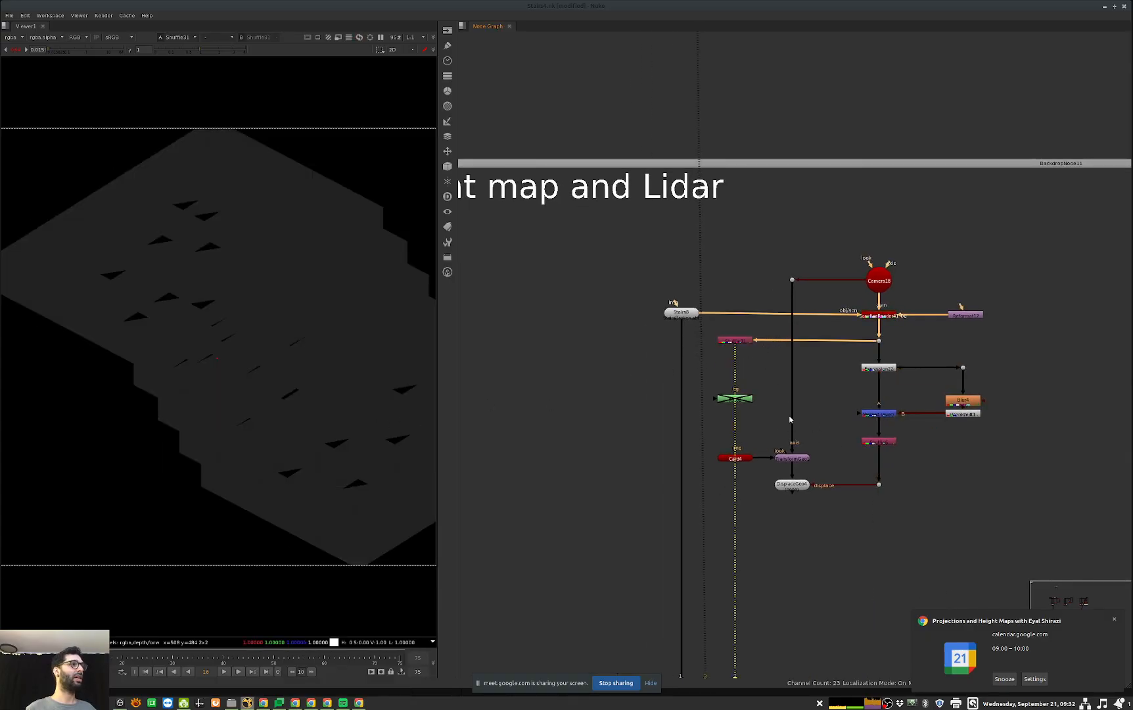
# Step: View the DisplaceGeo4 result in 3D with the disabled green node above Card4 enabled
pyautogui.moveTo(772, 501); pyautogui.dragTo(817, 475)
pyautogui.press('1')
pyautogui.moveTo(764, 385); pyautogui.dragTo(708, 412)
pyautogui.press('d')
pyautogui.scroll(3, 251, 385)
pyautogui.keyDown('ctrl'); pyautogui.moveTo(249, 388); pyautogui.dragTo(292, 406); pyautogui.keyUp('ctrl')
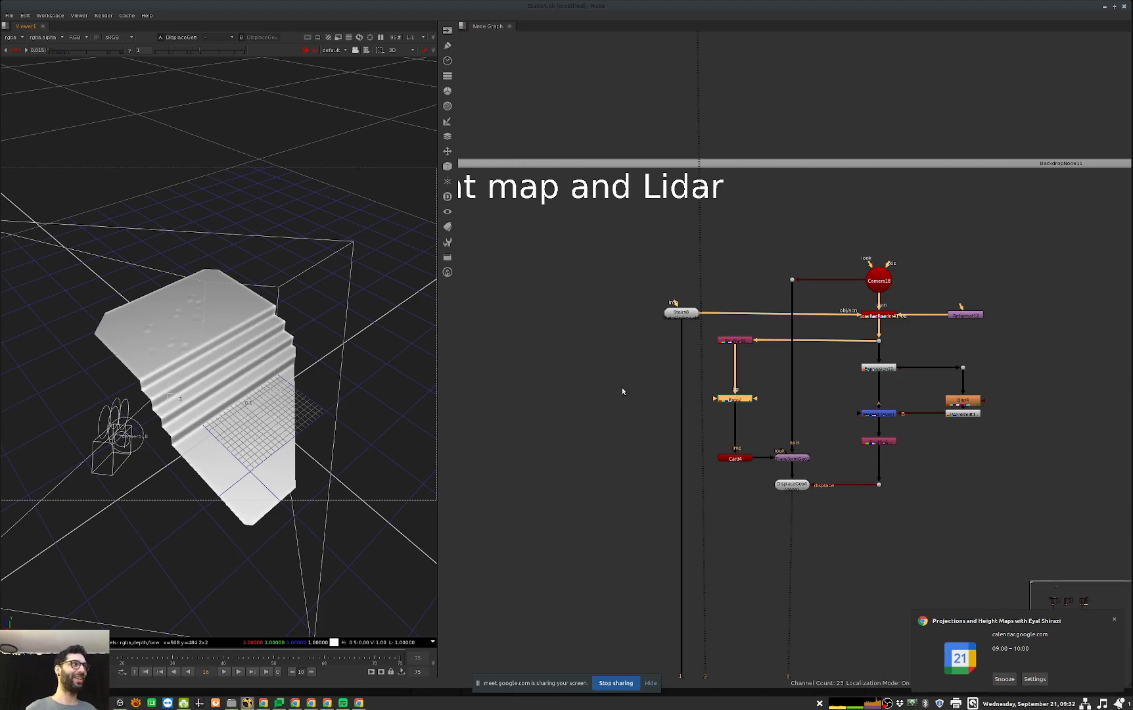
pyautogui.click(254, 522)
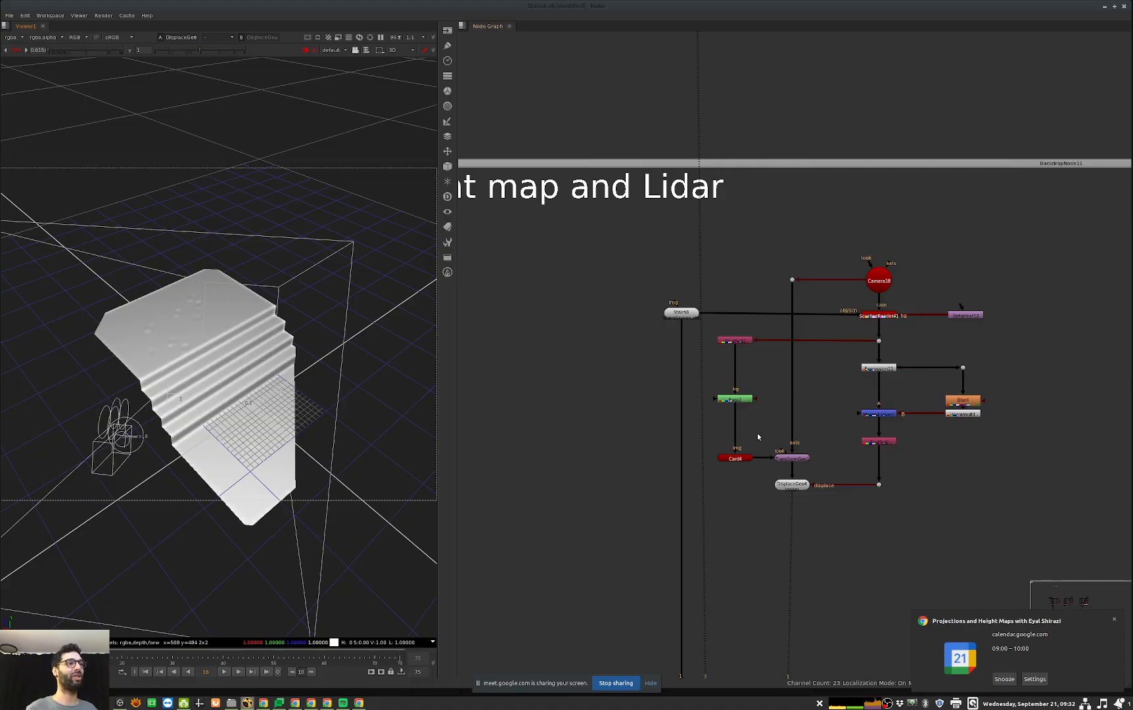
# Step: Highlight the Card4 mesh and disable DisplaceGeo4, the green node and the Shuffle31 node that feed the setup
pyautogui.click(734, 458)
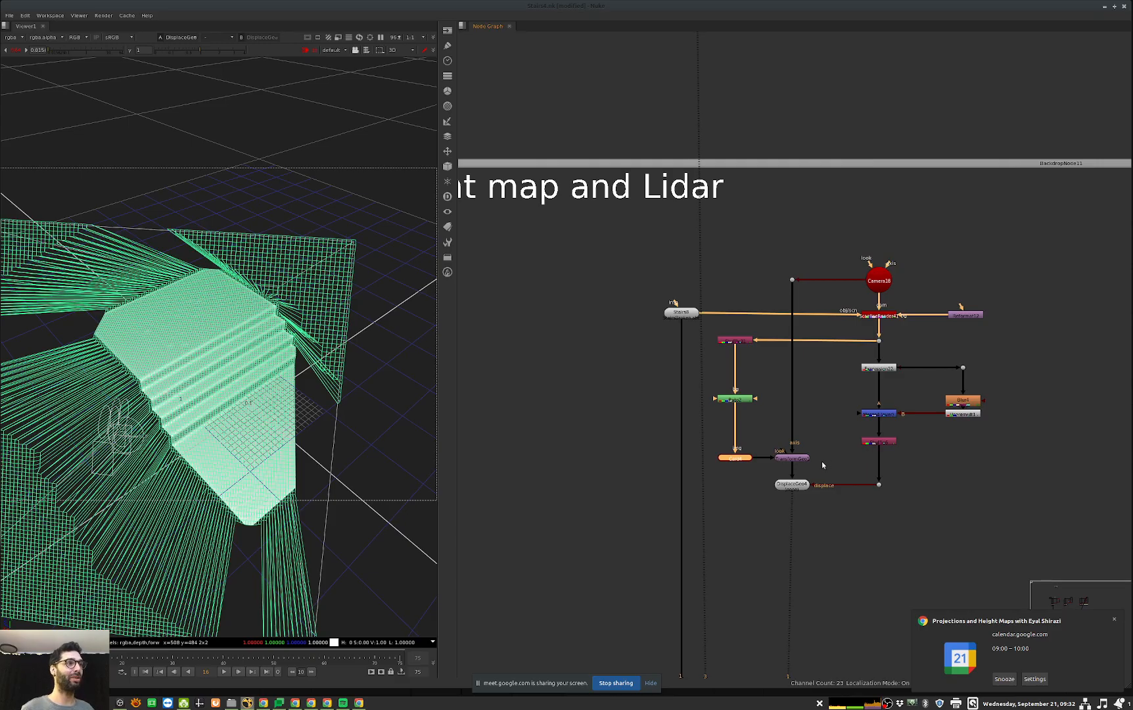
pyautogui.moveTo(817, 469); pyautogui.dragTo(773, 498)
pyautogui.press('d')
pyautogui.moveTo(771, 366); pyautogui.dragTo(654, 419)
pyautogui.press('d')
pyautogui.moveTo(676, 374); pyautogui.dragTo(783, 327)
pyautogui.press('d')
pyautogui.click(386, 505)
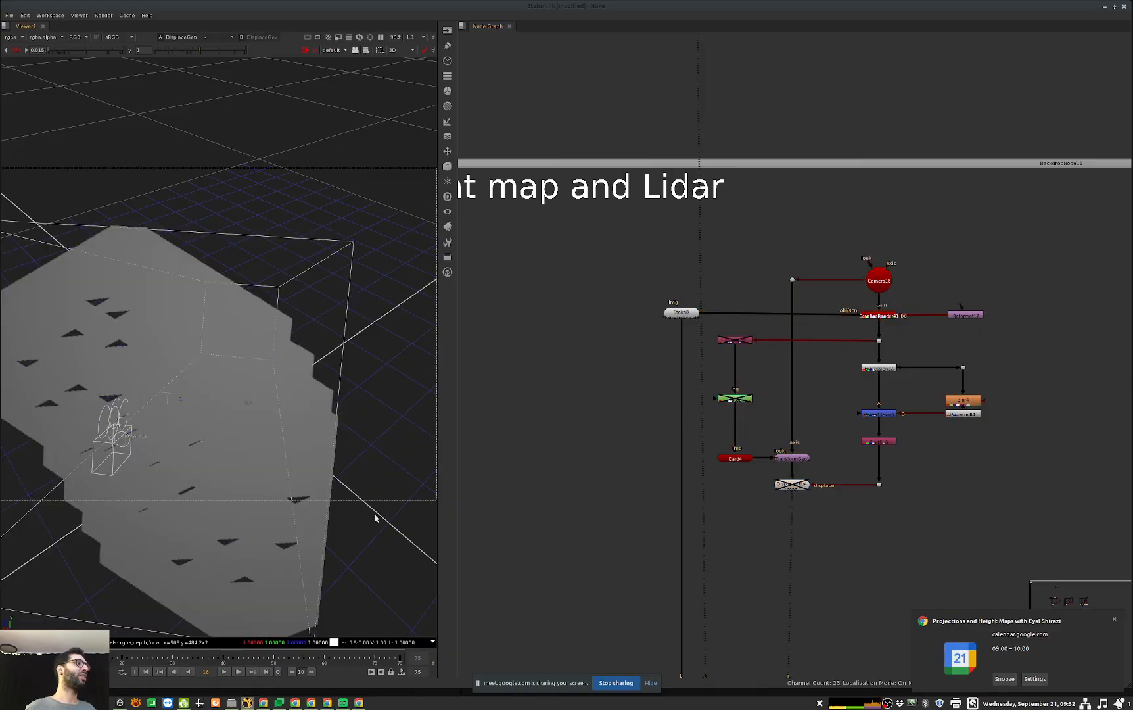
# Step: Disconnect Card4's image input and inspect the flat card against the camera frustum from several sides in 3D
pyautogui.moveTo(725, 416); pyautogui.dragTo(667, 477)
pyautogui.keyDown('ctrl'); pyautogui.moveTo(417, 422); pyautogui.dragTo(275, 437); pyautogui.keyUp('ctrl')
pyautogui.scroll(-5, 282, 452)
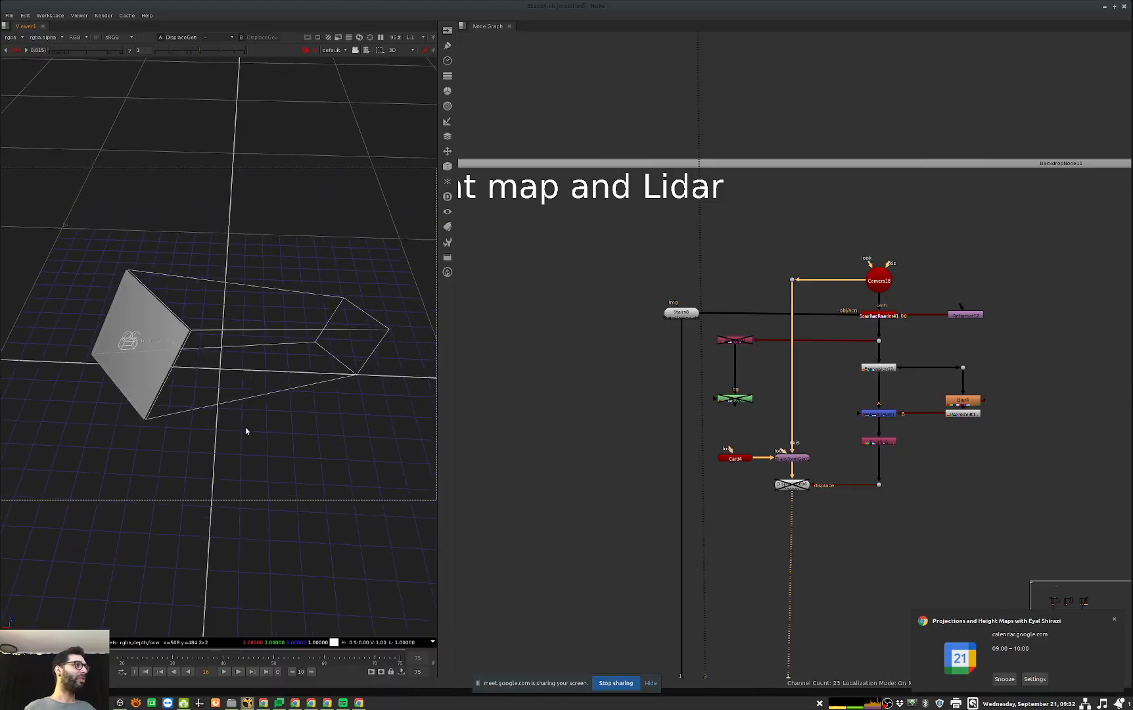
pyautogui.scroll(1, 244, 428)
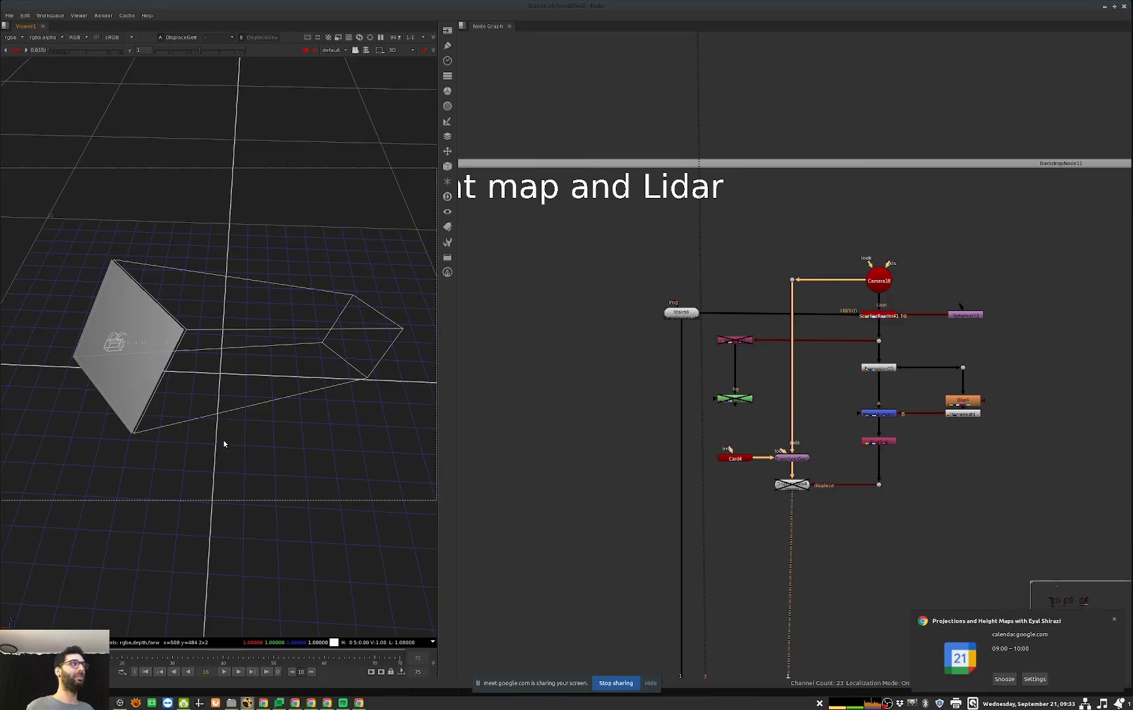
pyautogui.keyDown('ctrl'); pyautogui.moveTo(56, 391); pyautogui.dragTo(483, 361); pyautogui.keyUp('ctrl')
# Step: Compare Card4's scale settings with Camera18's projection and aperture settings, and close both property windows
pyautogui.doubleClick(735, 458)
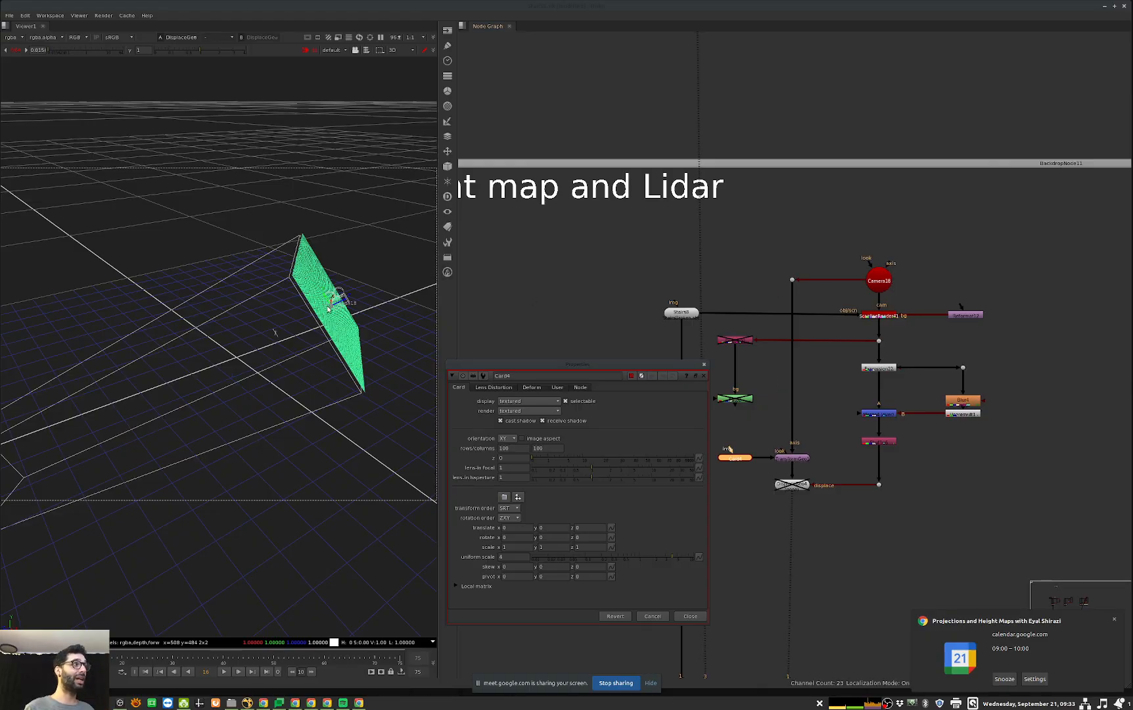
pyautogui.moveTo(587, 366); pyautogui.dragTo(651, 130)
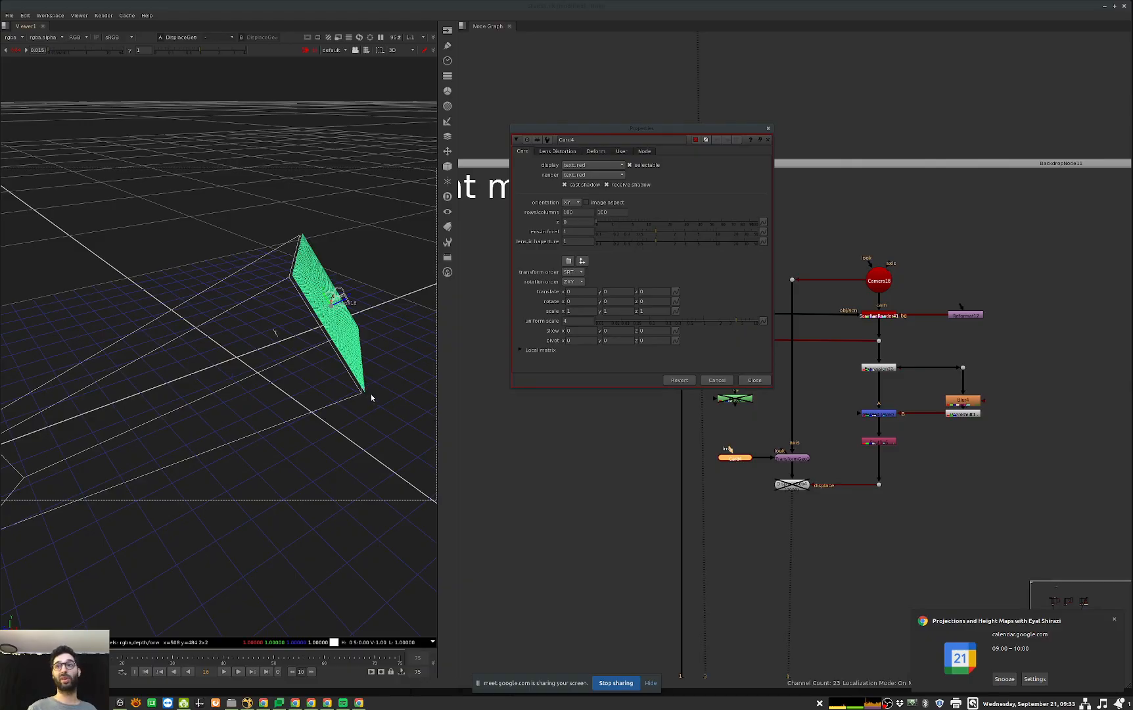
pyautogui.moveTo(759, 440); pyautogui.dragTo(797, 462, button='middle')
pyautogui.moveTo(821, 453); pyautogui.dragTo(708, 520)
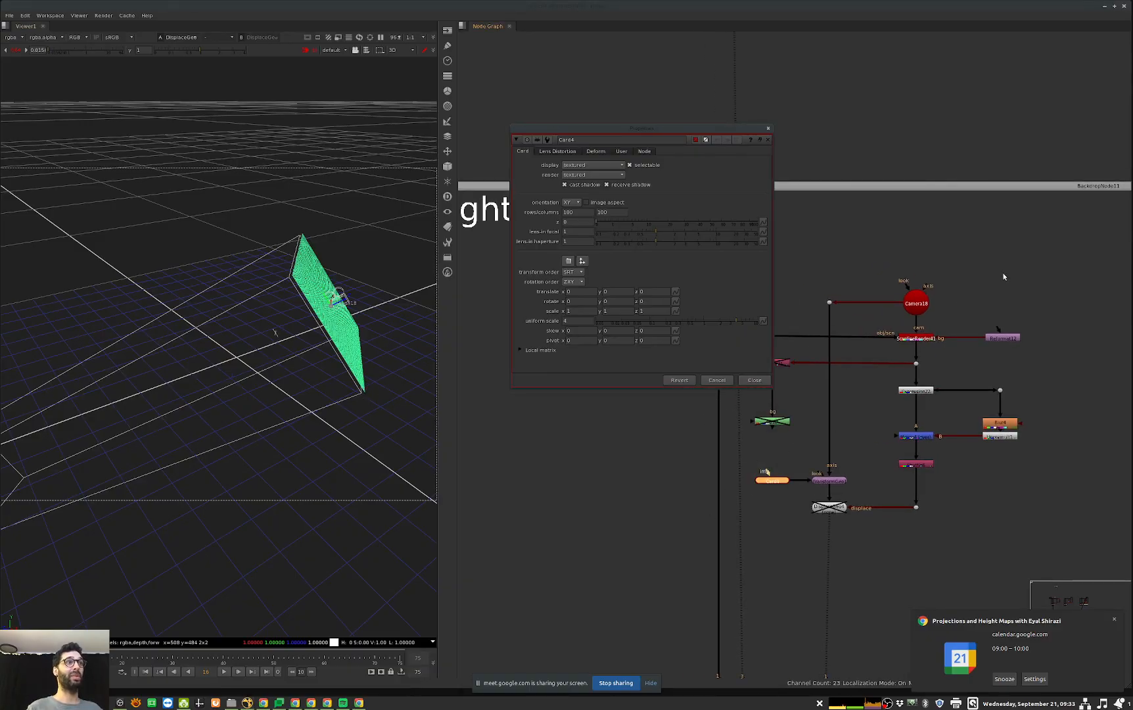
pyautogui.doubleClick(916, 303)
pyautogui.click(661, 296)
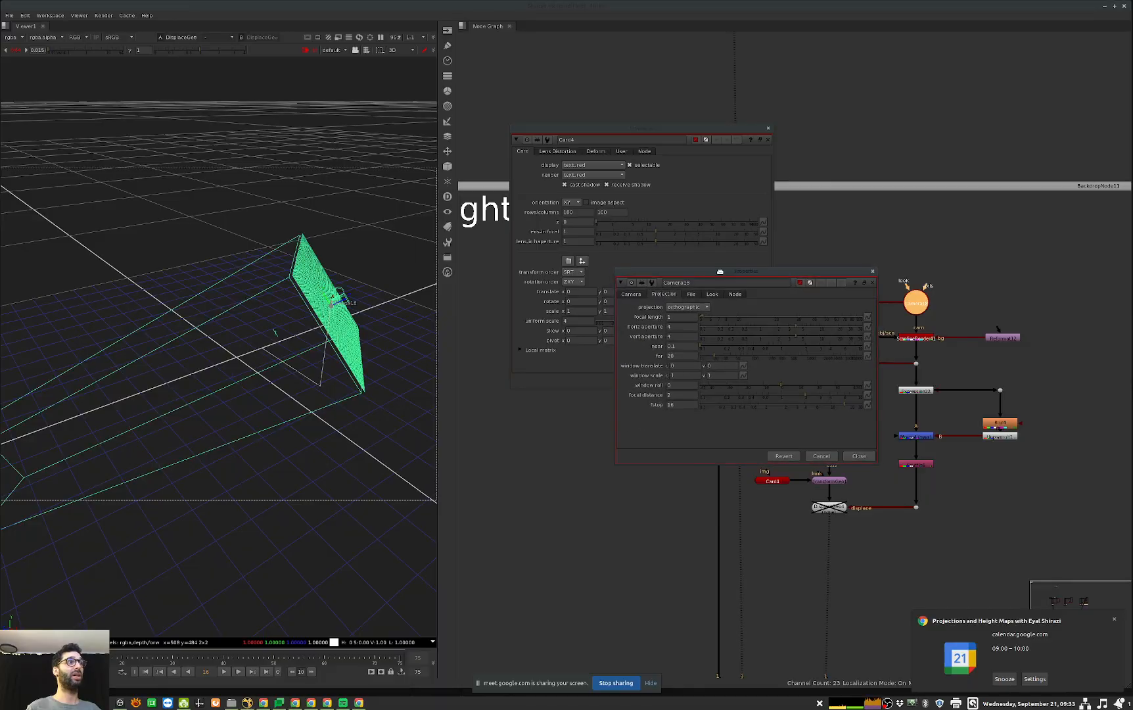
pyautogui.moveTo(716, 272); pyautogui.dragTo(904, 231)
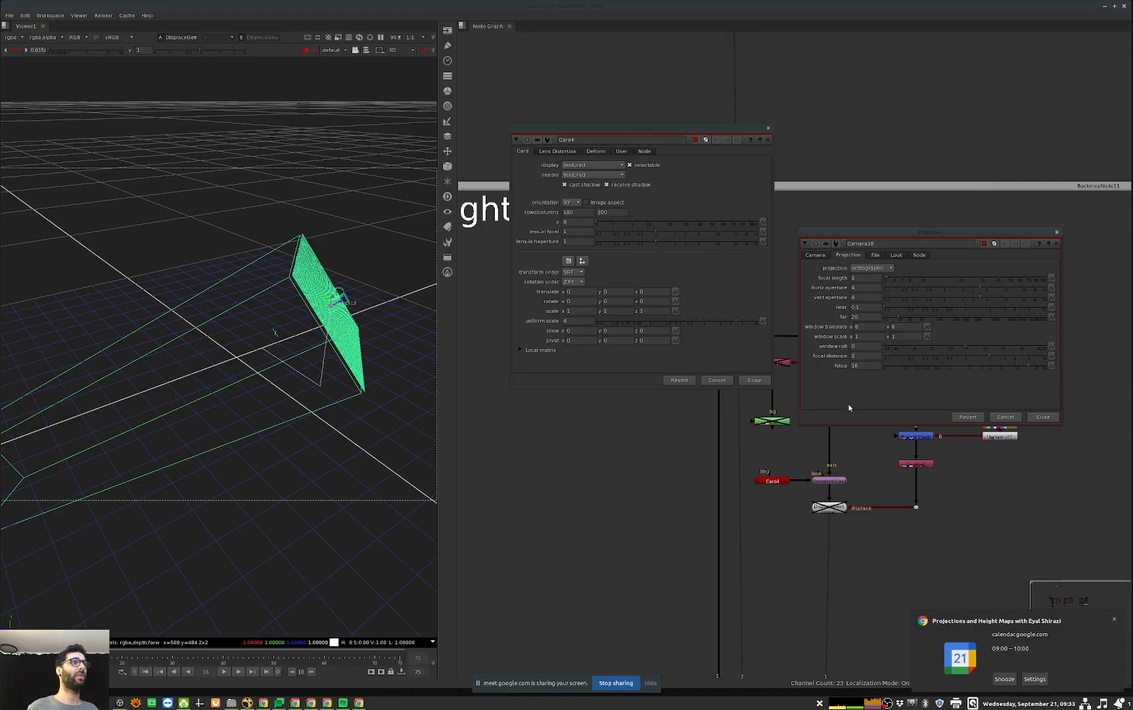
pyautogui.keyDown('alt'); pyautogui.click(747, 377); pyautogui.keyUp('alt')
pyautogui.click(767, 480)
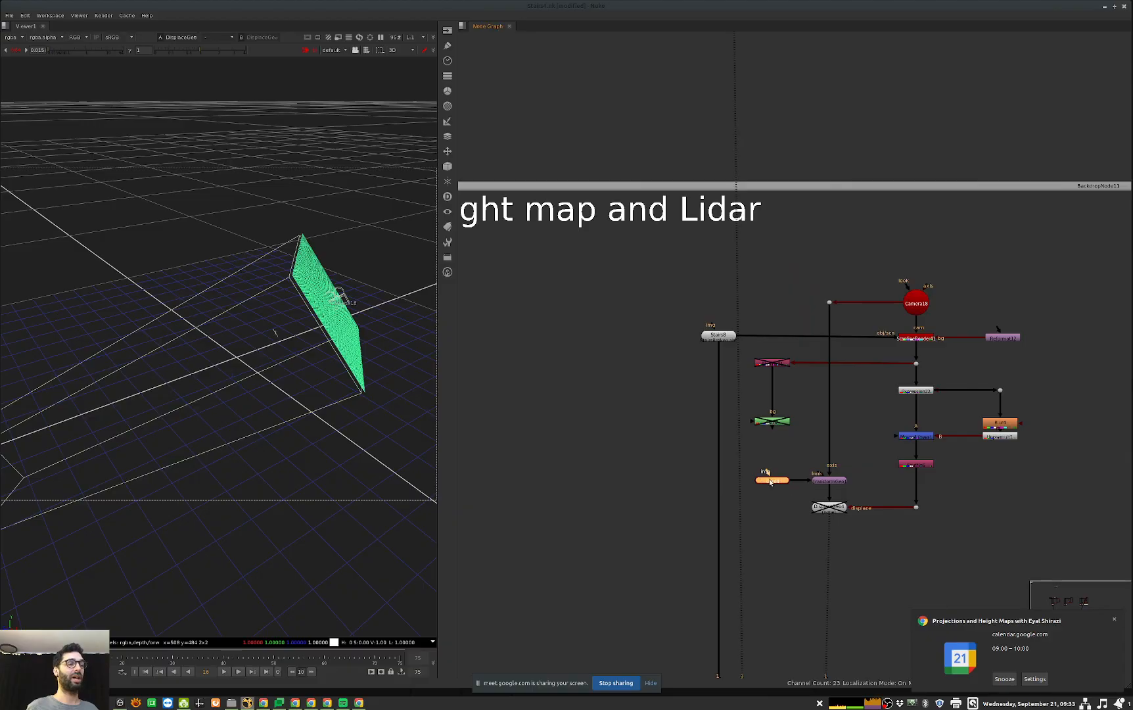
# Step: Keep alpha as the displacement source of DisplaceGeo4 and set its scale to -1
pyautogui.moveTo(917, 339); pyautogui.dragTo(851, 343, button='middle')
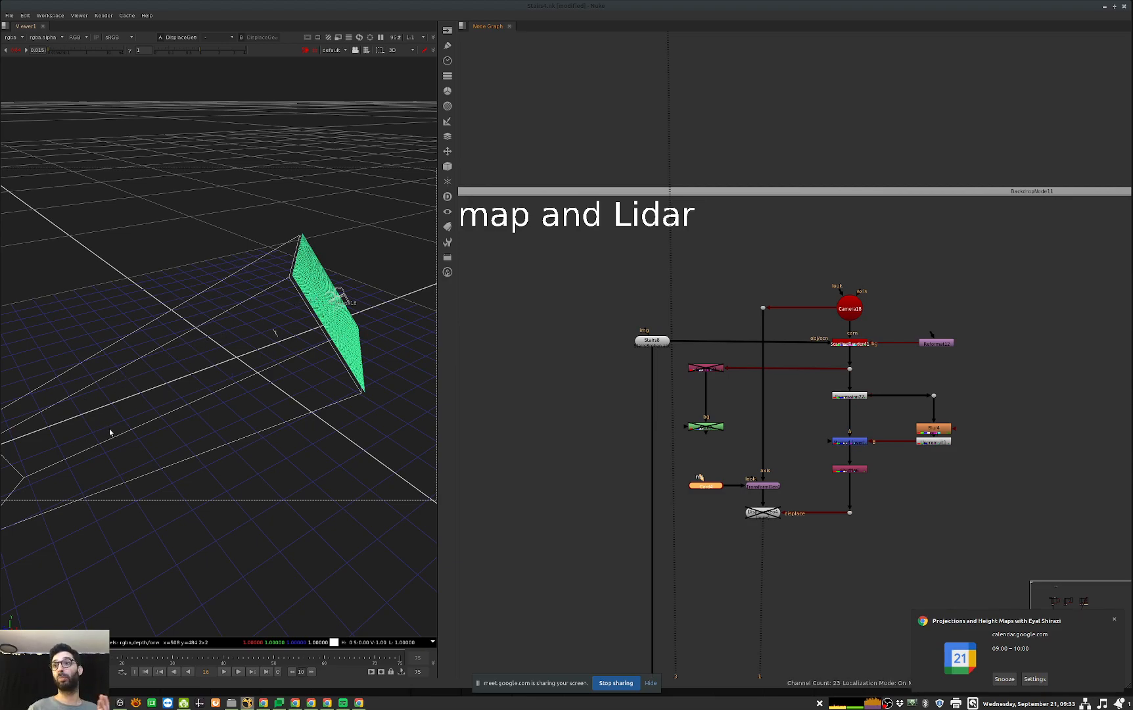
pyautogui.doubleClick(763, 512)
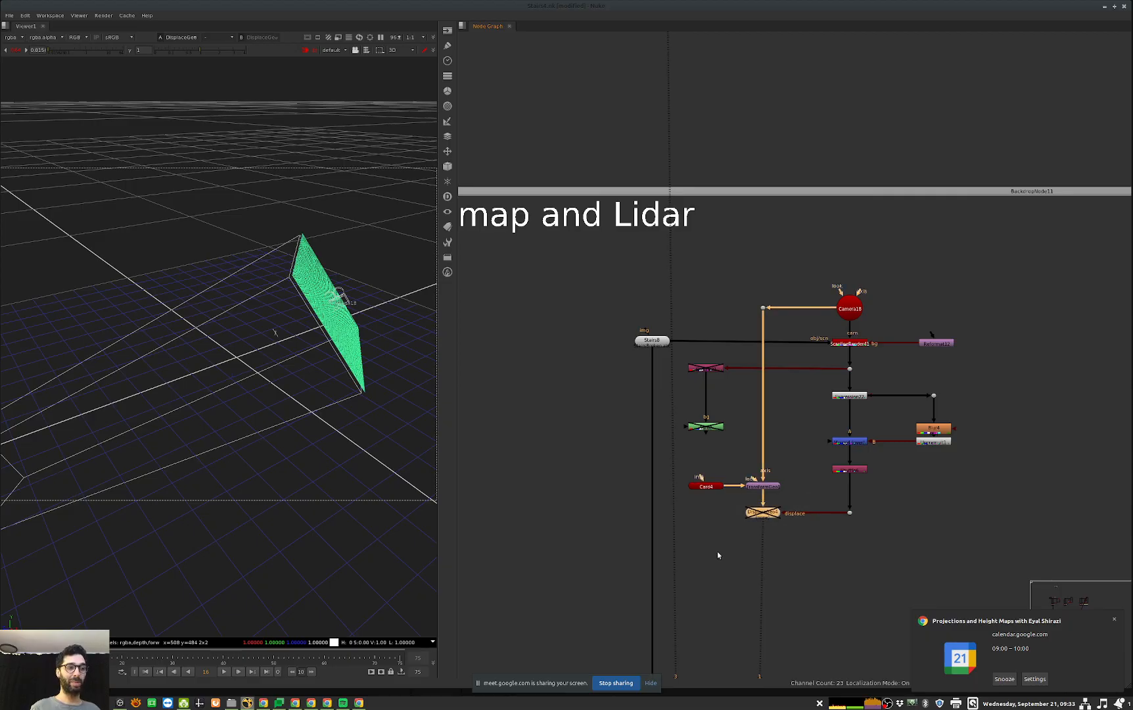
pyautogui.moveTo(661, 450); pyautogui.dragTo(707, 333)
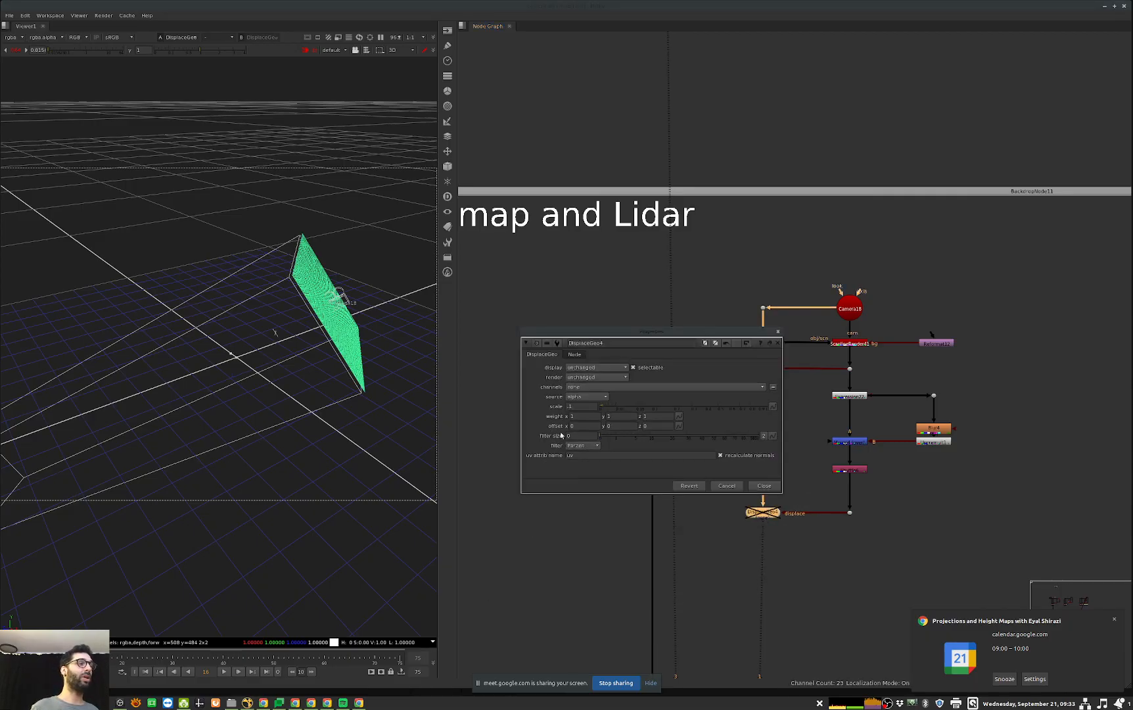
pyautogui.click(584, 397)
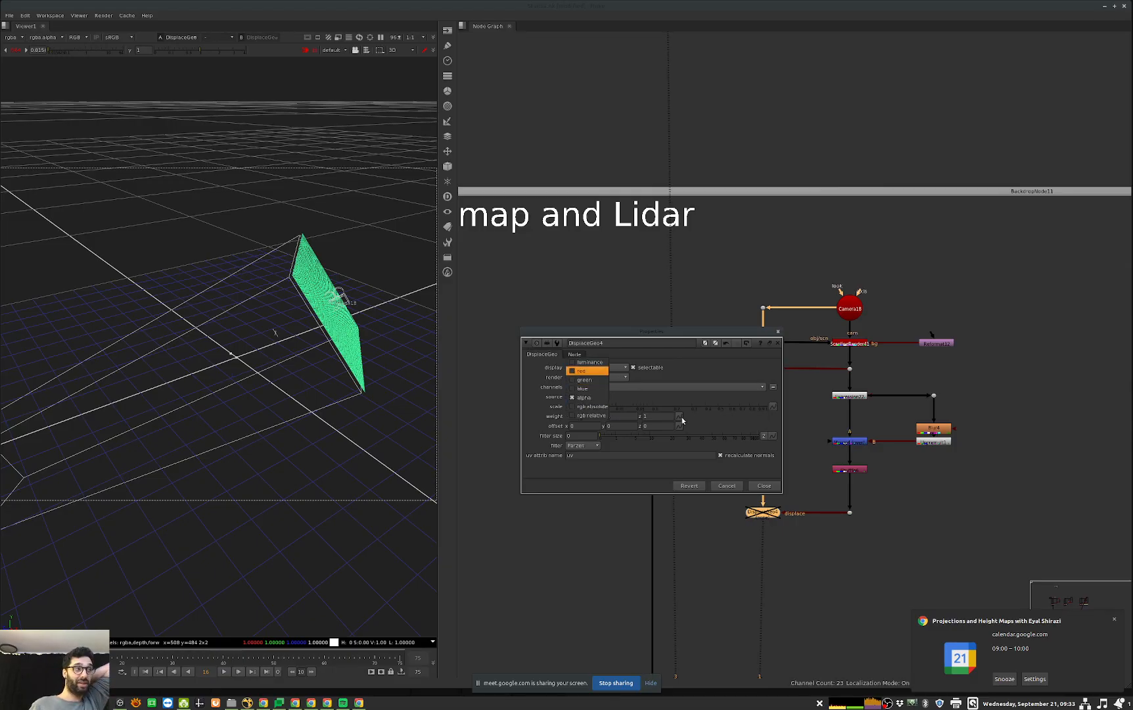
pyautogui.click(605, 396)
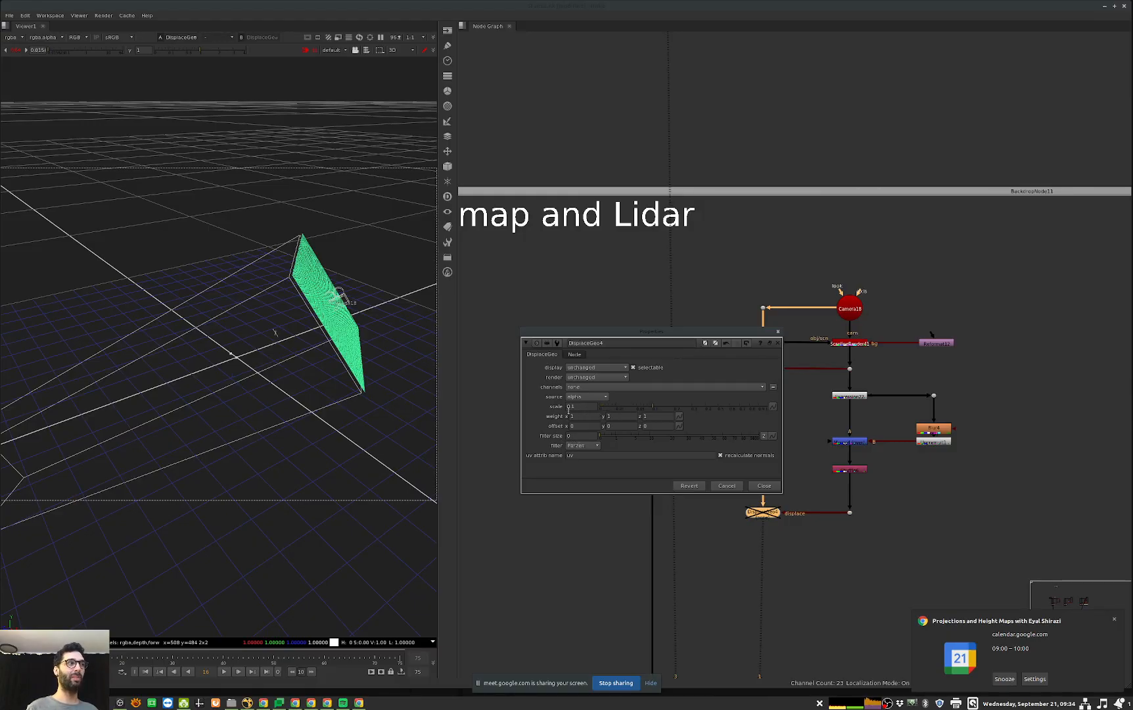
pyautogui.moveTo(577, 406); pyautogui.dragTo(499, 405)
pyautogui.write('-1')
pyautogui.press('Return')
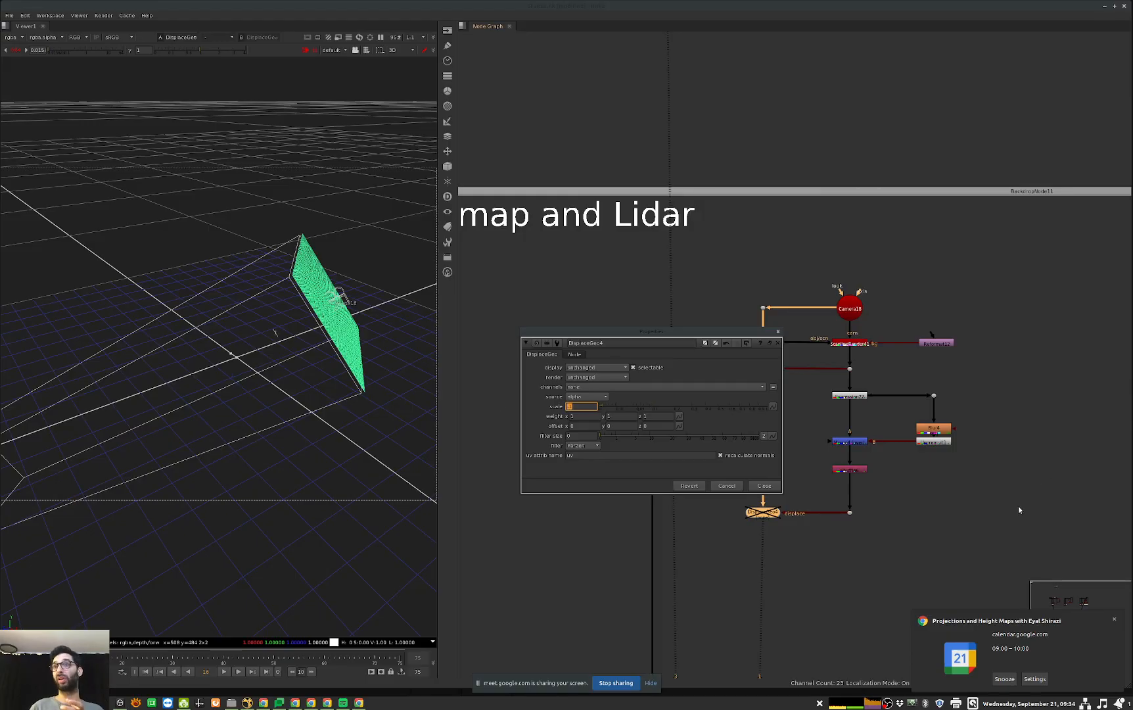
pyautogui.click(768, 487)
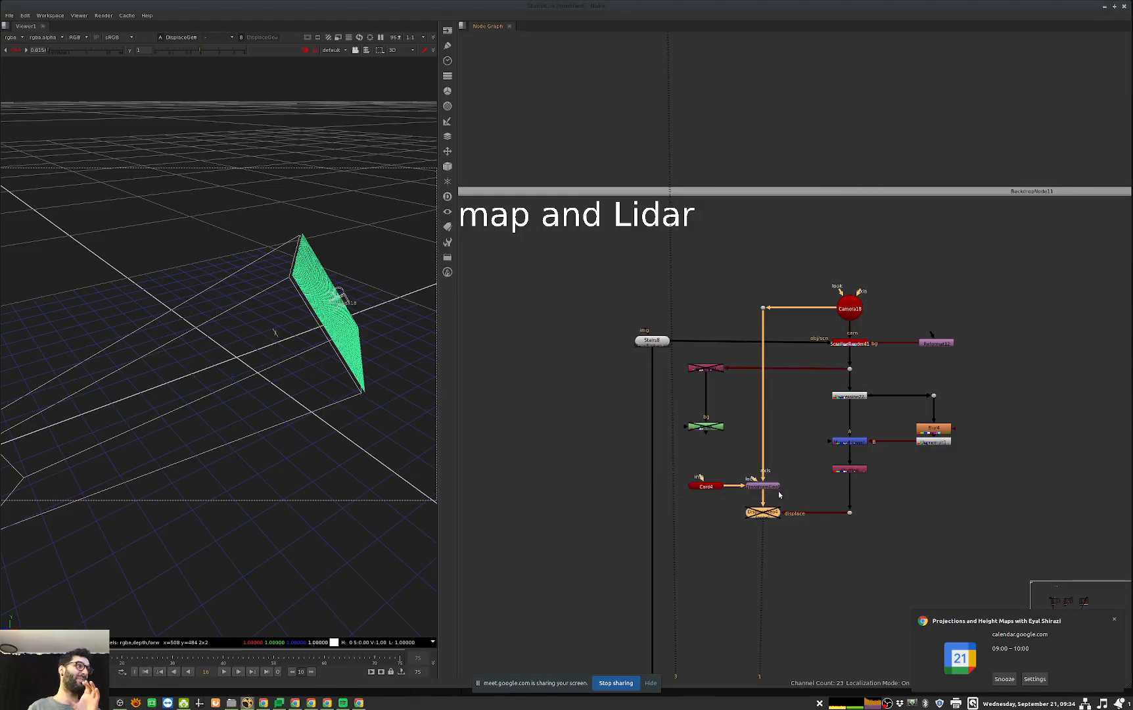
# Step: Enable DisplaceGeo4 and view the displaced card from the stairs' front in 3D
pyautogui.press('d')
pyautogui.click(158, 546)
pyautogui.keyDown('ctrl'); pyautogui.moveTo(332, 470); pyautogui.dragTo(192, 462); pyautogui.keyUp('ctrl')
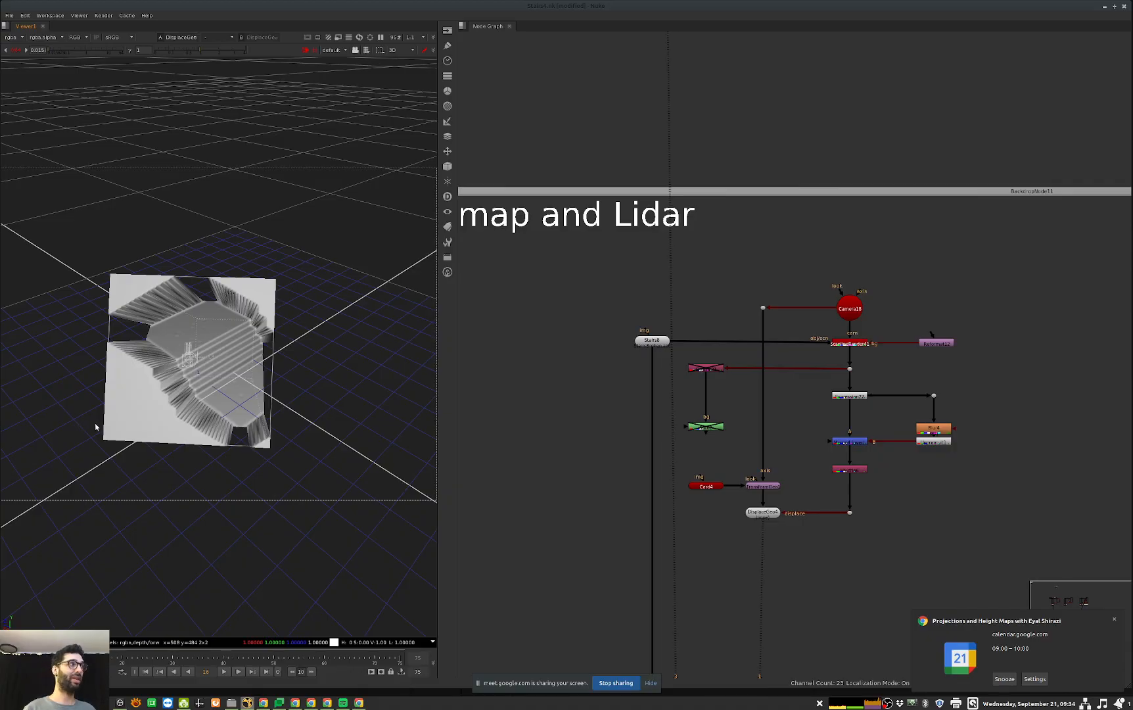
# Step: Change the Expression22 formula to depth.Z ? 1/depth.Z : 10 and inspect the displaced mesh from the side
pyautogui.doubleClick(848, 395)
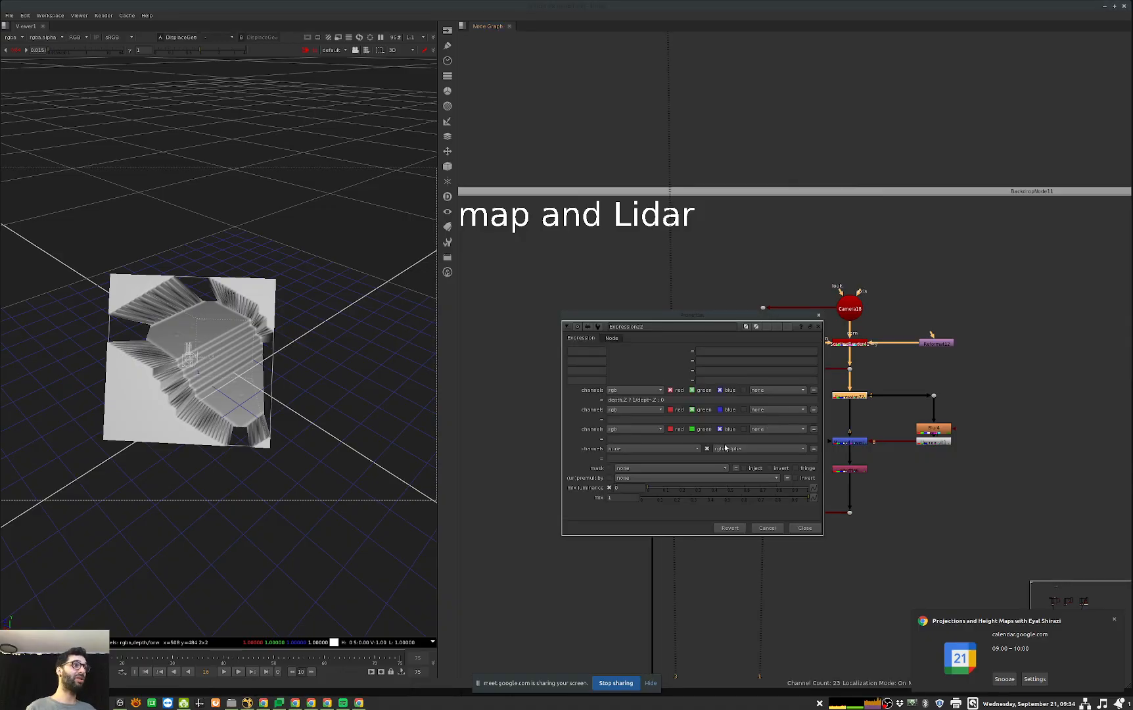
pyautogui.click(679, 398)
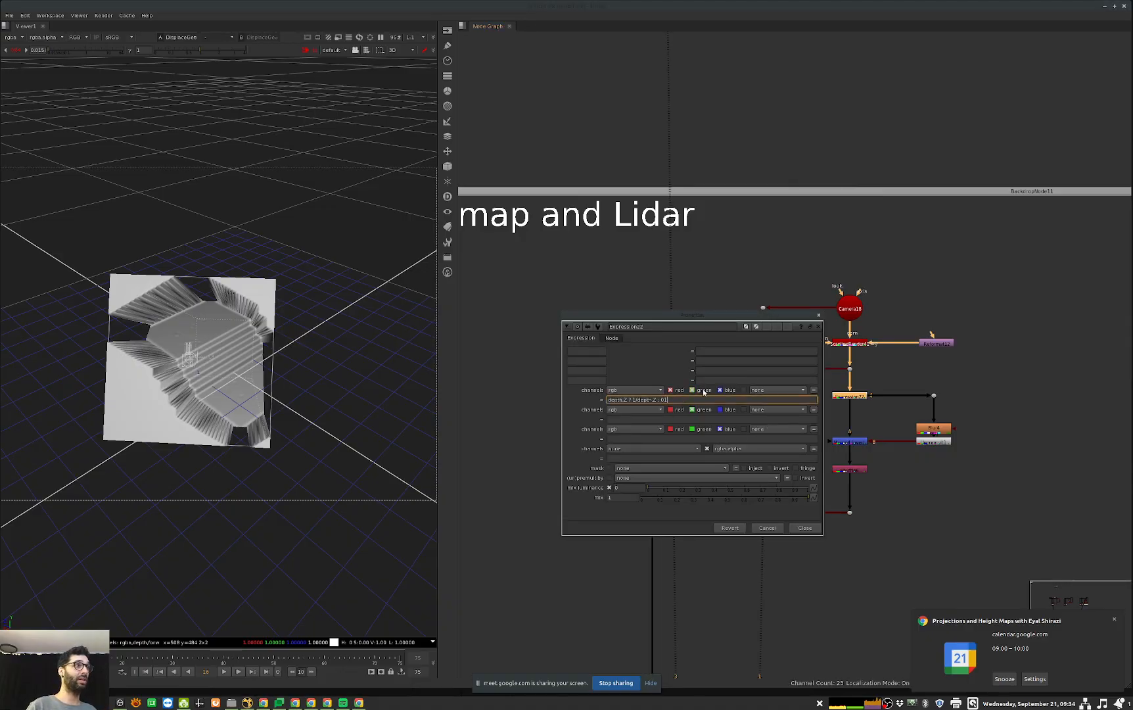
pyautogui.write('0')
pyautogui.press('Return')
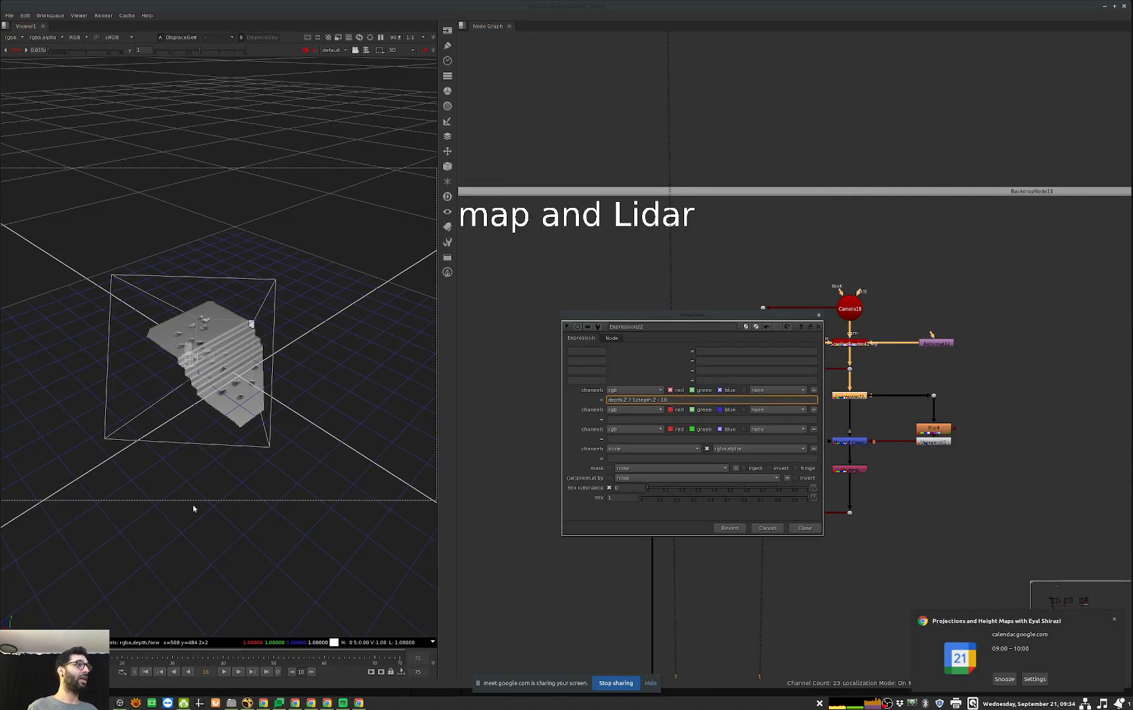
pyautogui.keyDown('ctrl'); pyautogui.moveTo(308, 460); pyautogui.dragTo(306, 456); pyautogui.keyUp('ctrl')
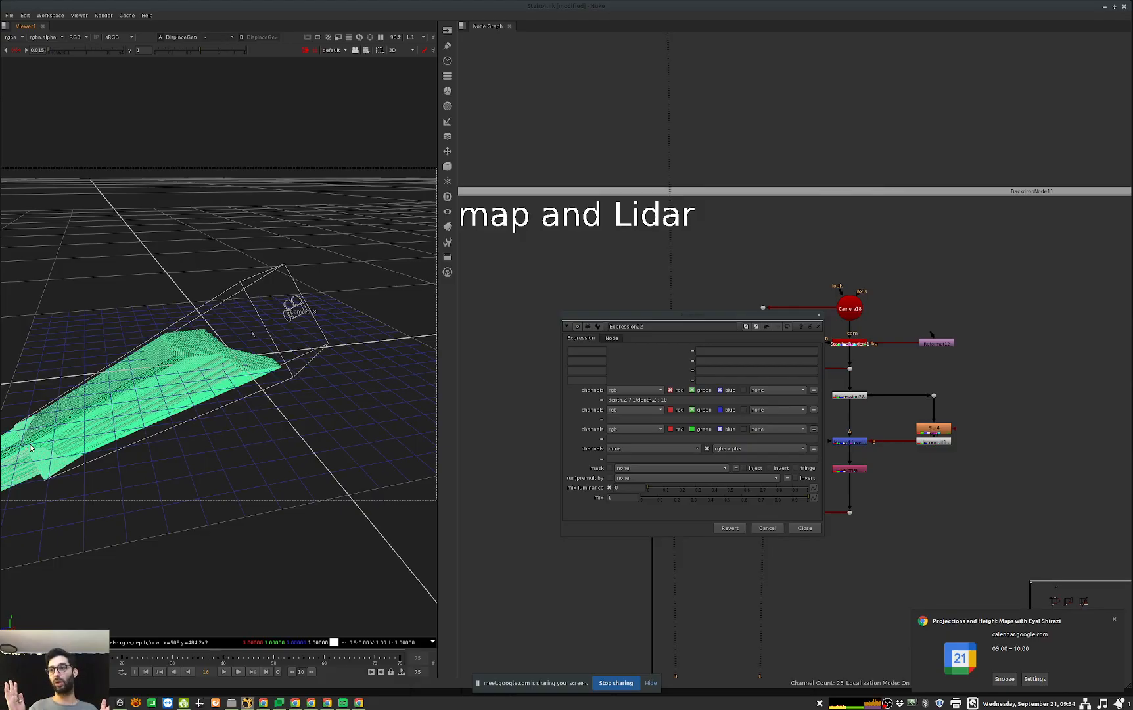
# Step: Close the Expression22 properties, then connect Card4's image input to the green node's branch and enable Shuffle31
pyautogui.click(804, 528)
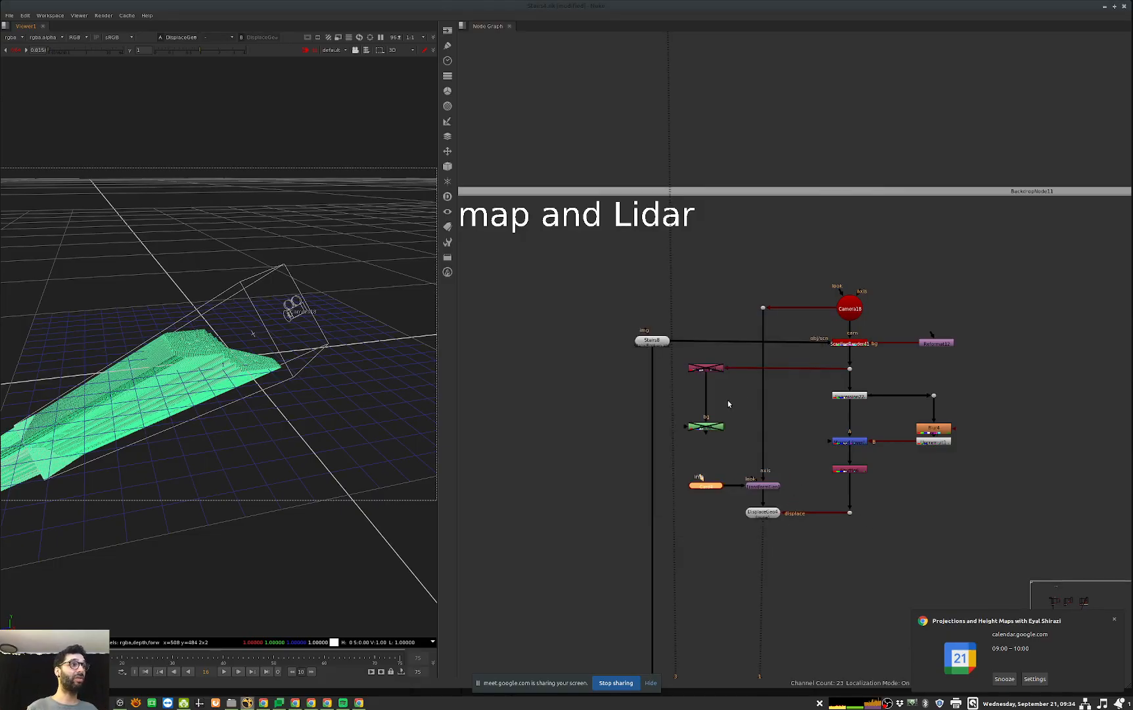
pyautogui.moveTo(701, 478); pyautogui.dragTo(706, 427)
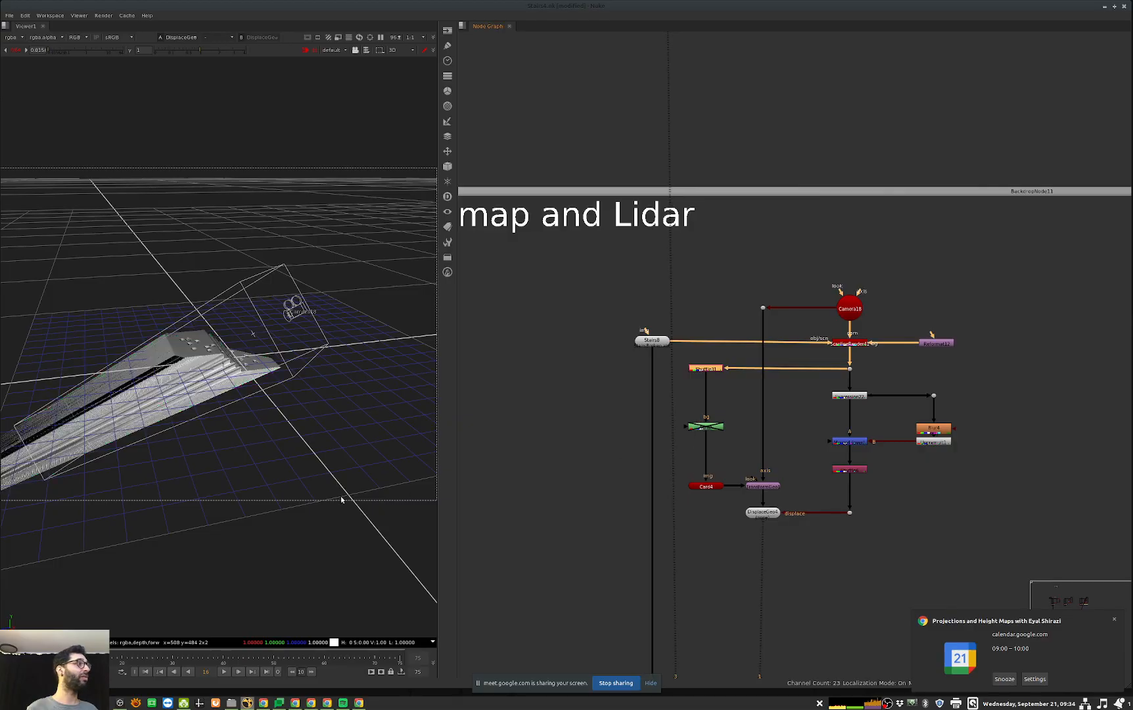
pyautogui.keyDown('ctrl'); pyautogui.moveTo(358, 472); pyautogui.dragTo(314, 423); pyautogui.keyUp('ctrl')
pyautogui.scroll(1, 314, 420)
# Step: Extract the disabled green node from between Shuffle31 and Card4, and inspect the displaced mesh up close
pyautogui.click(713, 424)
pyautogui.hotkey('ctrl', 'shift', 'x')
pyautogui.click(736, 533)
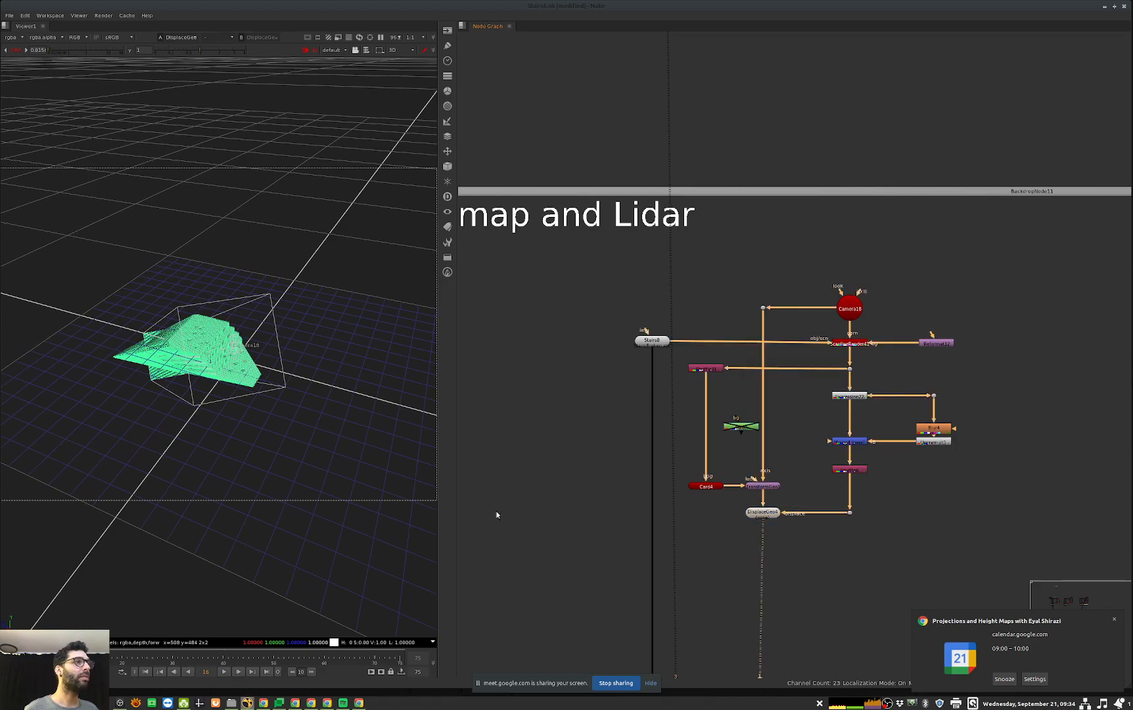
pyautogui.scroll(3, 198, 506)
pyautogui.keyDown('ctrl'); pyautogui.moveTo(190, 516); pyautogui.dragTo(260, 376); pyautogui.keyUp('ctrl')
pyautogui.scroll(5, 173, 515)
pyautogui.scroll(-4, 173, 514)
pyautogui.scroll(2, 173, 515)
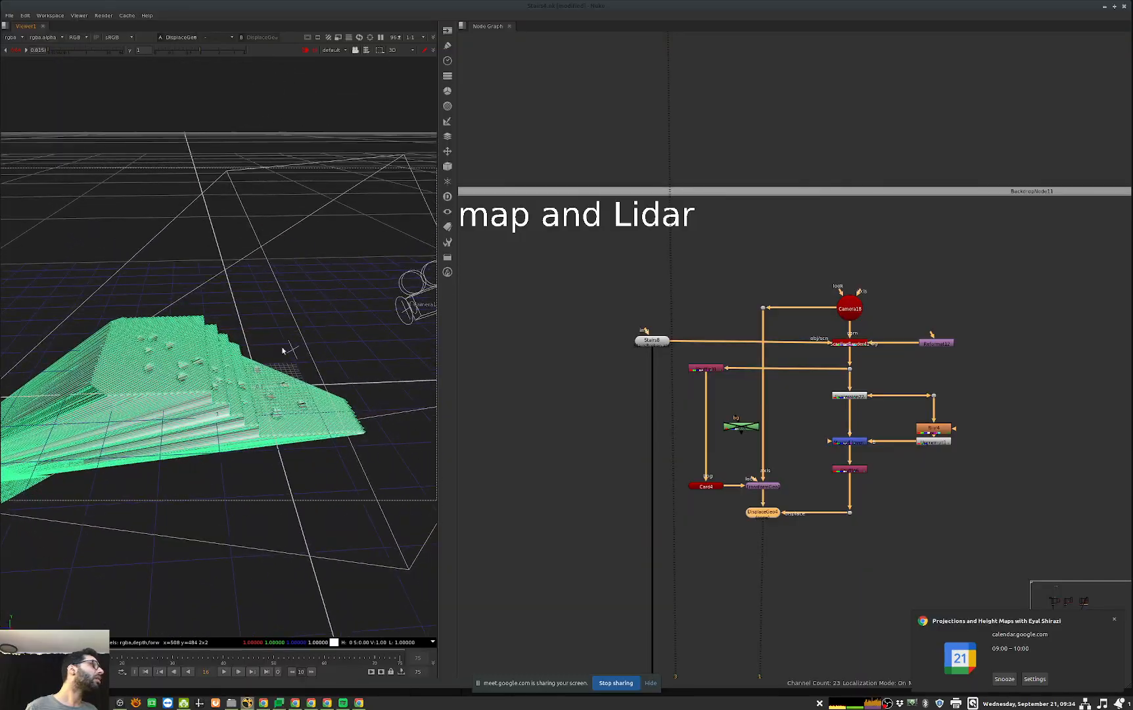
# Step: View Card4 on its own, then switch back to DisplaceGeo4 to compare the flat card with the displaced one
pyautogui.click(706, 487)
pyautogui.press('1')
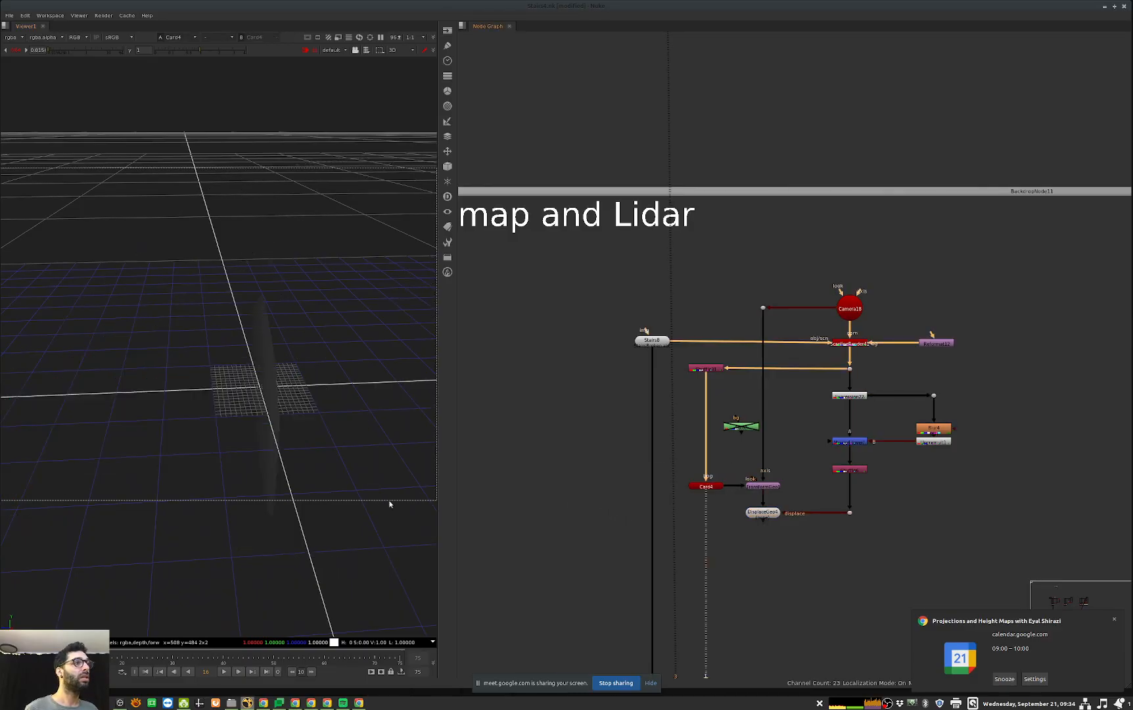
pyautogui.click(763, 512)
pyautogui.press('1')
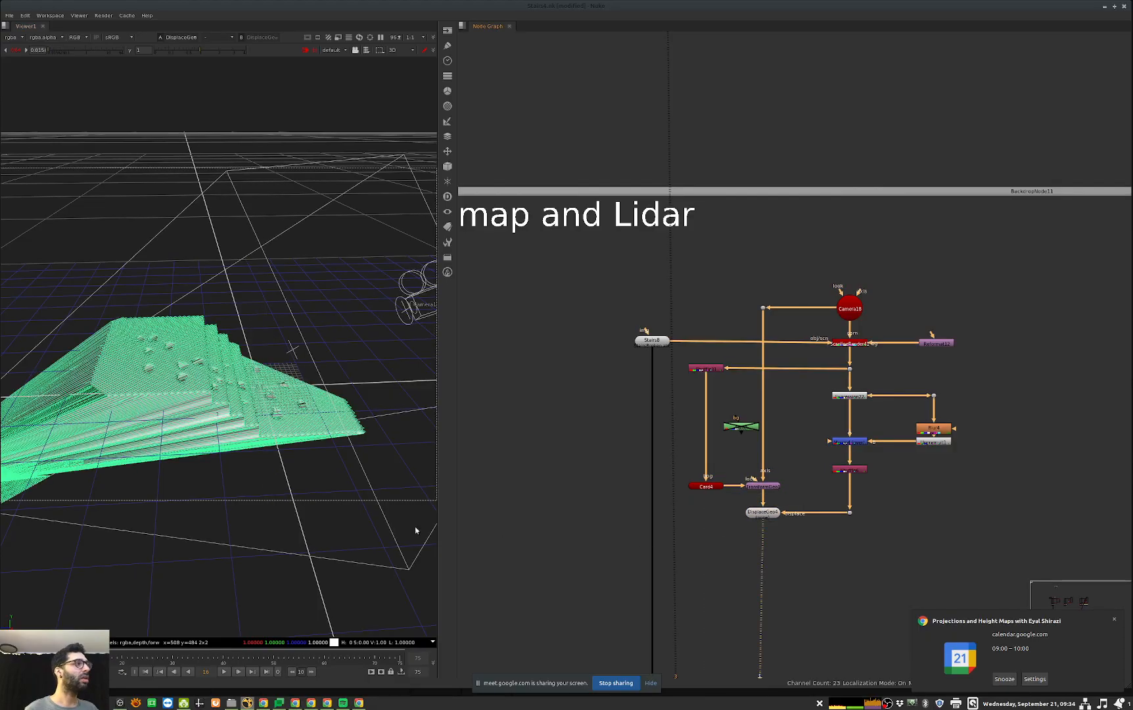
# Step: View Shuffle31's image and reset the viewer gain to 1, then inspect the shaded DisplaceGeo4 result from another angle
pyautogui.press('Up')
pyautogui.press('Up')
pyautogui.press('Up')
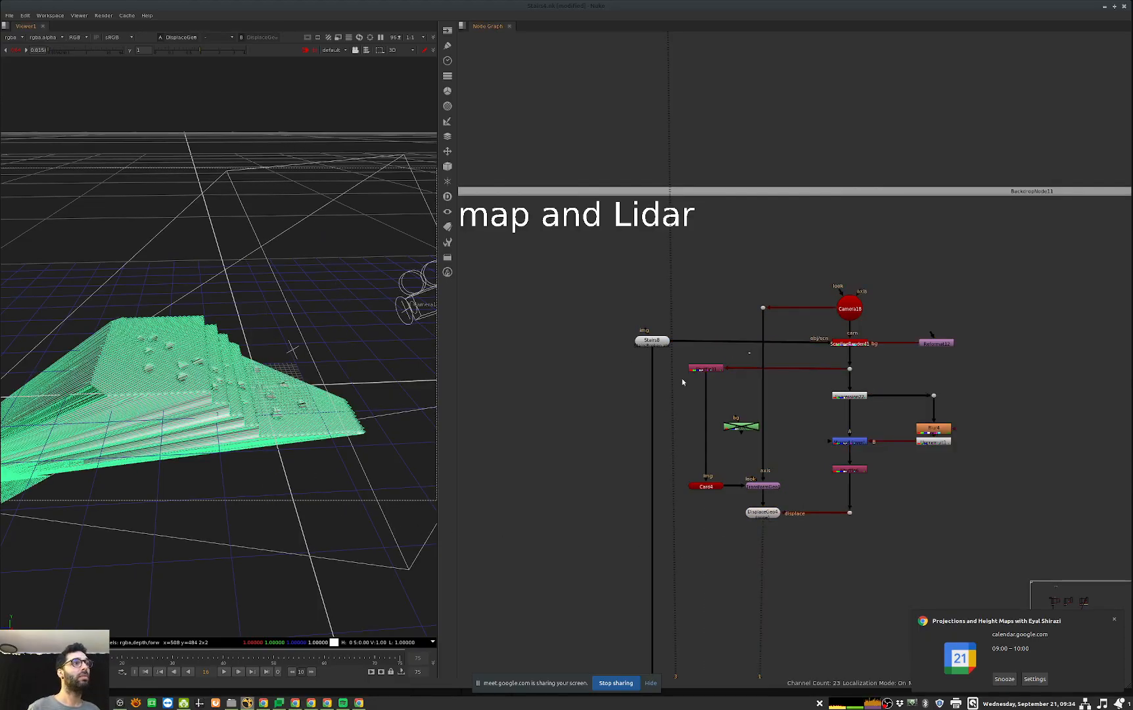
pyautogui.press('1')
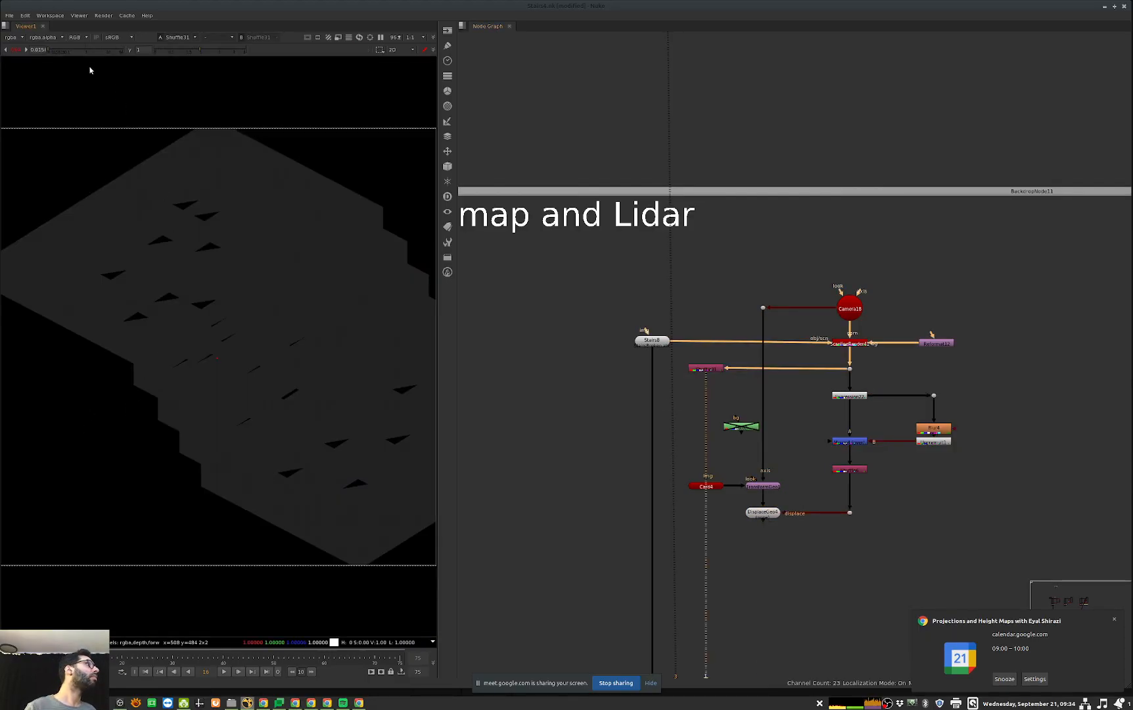
pyautogui.keyDown('ctrl'); pyautogui.click(88, 51); pyautogui.keyUp('ctrl')
pyautogui.click(766, 511)
pyautogui.press('1')
pyautogui.click(507, 529)
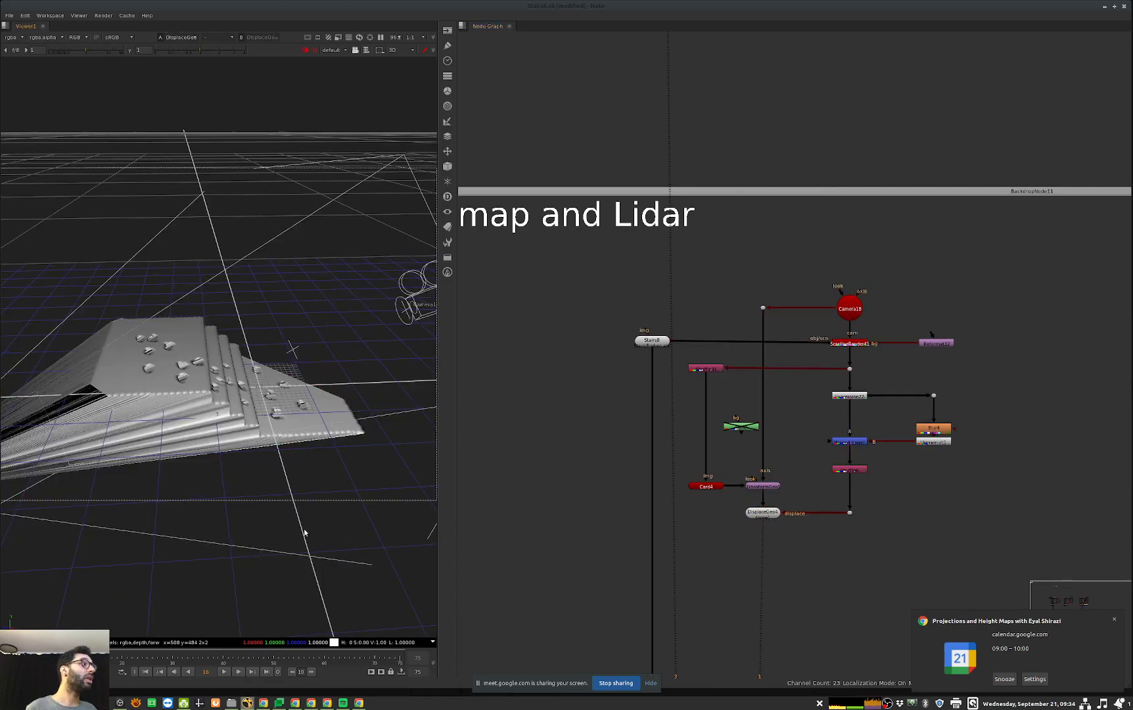
pyautogui.keyDown('ctrl'); pyautogui.moveTo(129, 456); pyautogui.dragTo(60, 476); pyautogui.keyUp('ctrl')
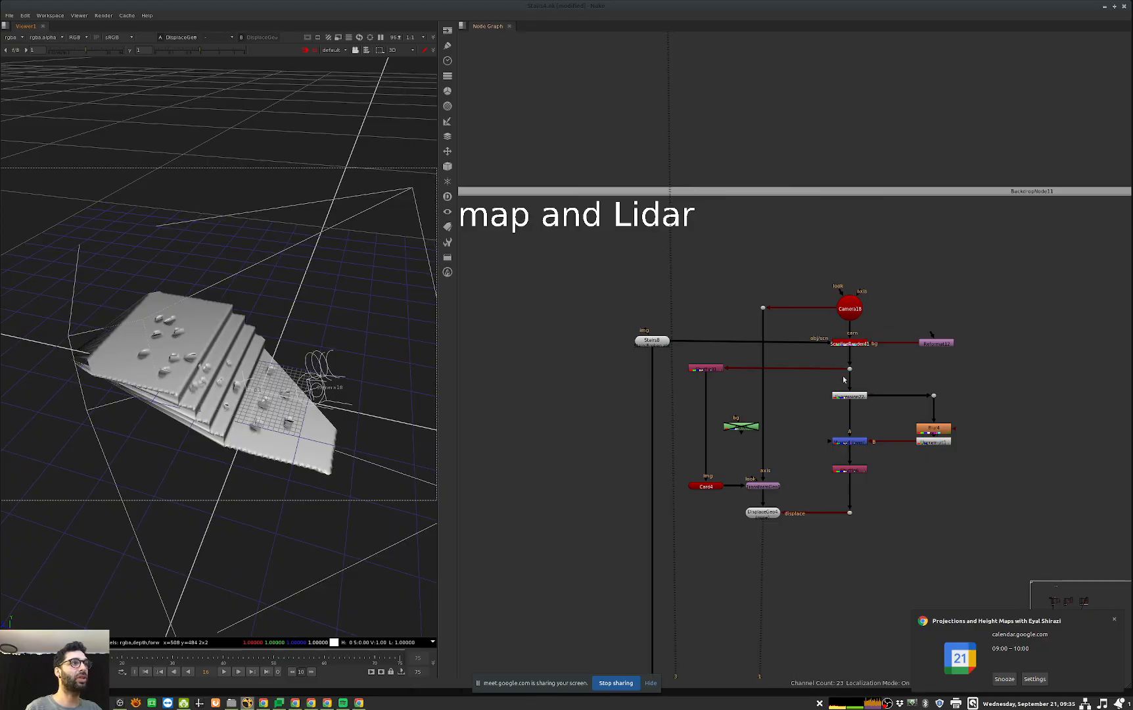
# Step: Change the Expression22 formula to depth.Z ? 1/depth.Z : 0 and close its properties
pyautogui.doubleClick(849, 396)
pyautogui.click(680, 401)
pyautogui.press('BackSpace')
pyautogui.press('BackSpace')
pyautogui.write('0')
pyautogui.press('Return')
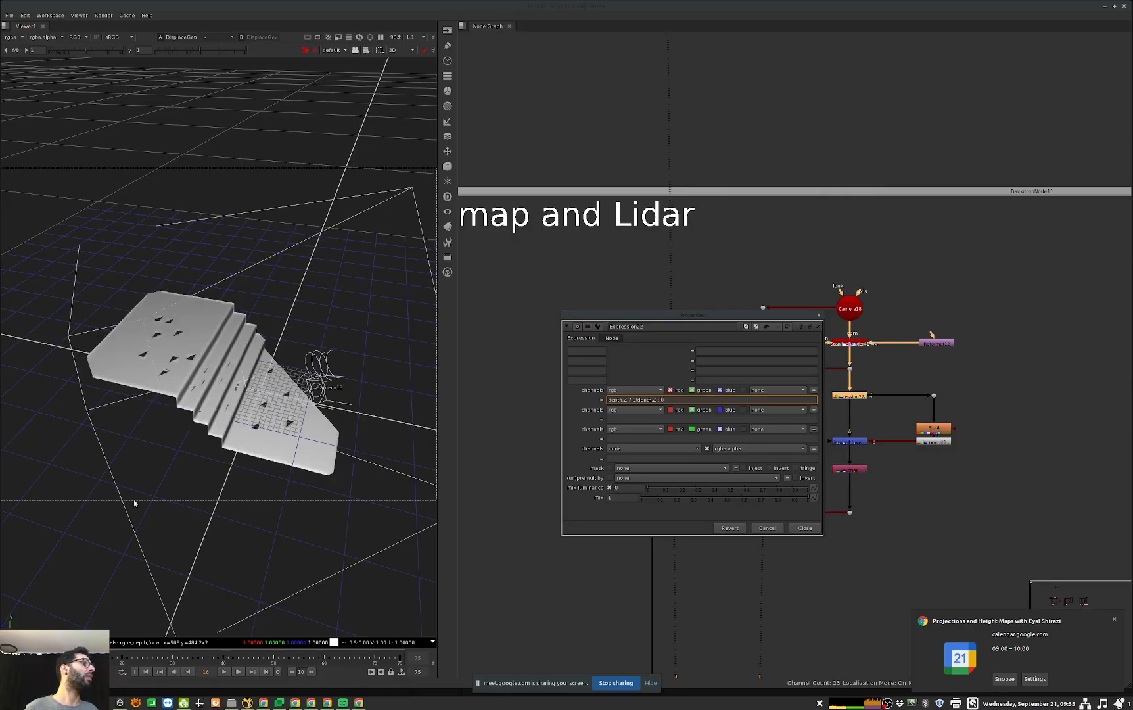
pyautogui.click(805, 528)
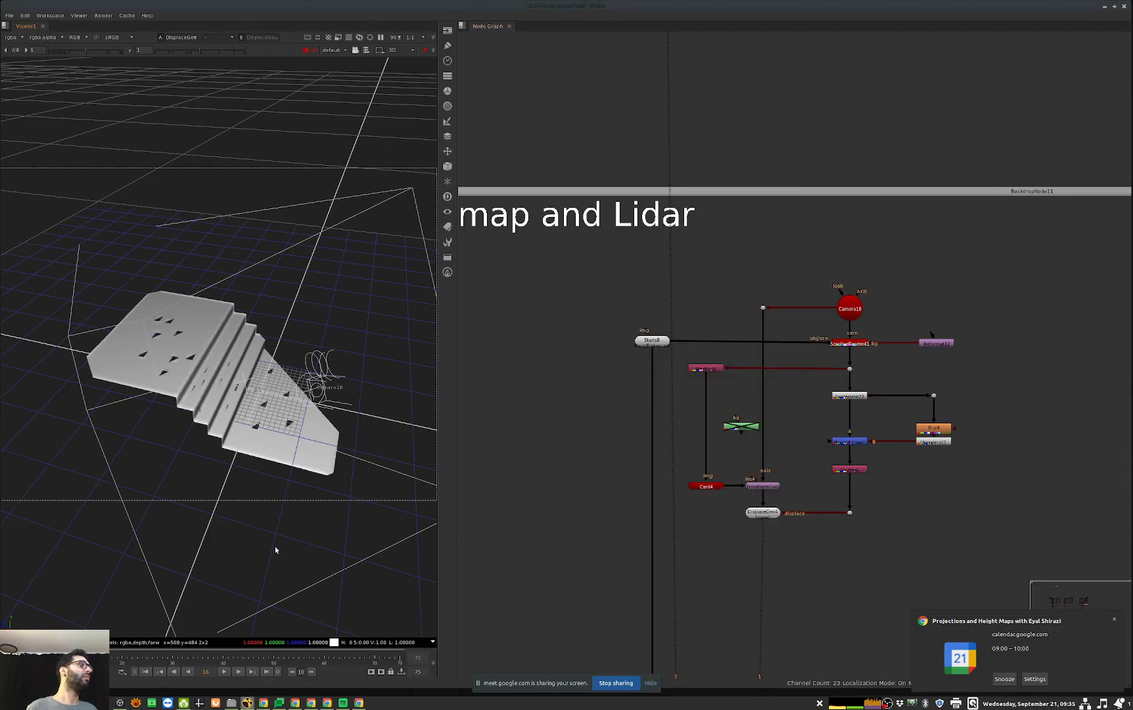
# Step: Check Card4's properties and examine the full wireframe extent of the displaced card around the stairs
pyautogui.scroll(2, 280, 547)
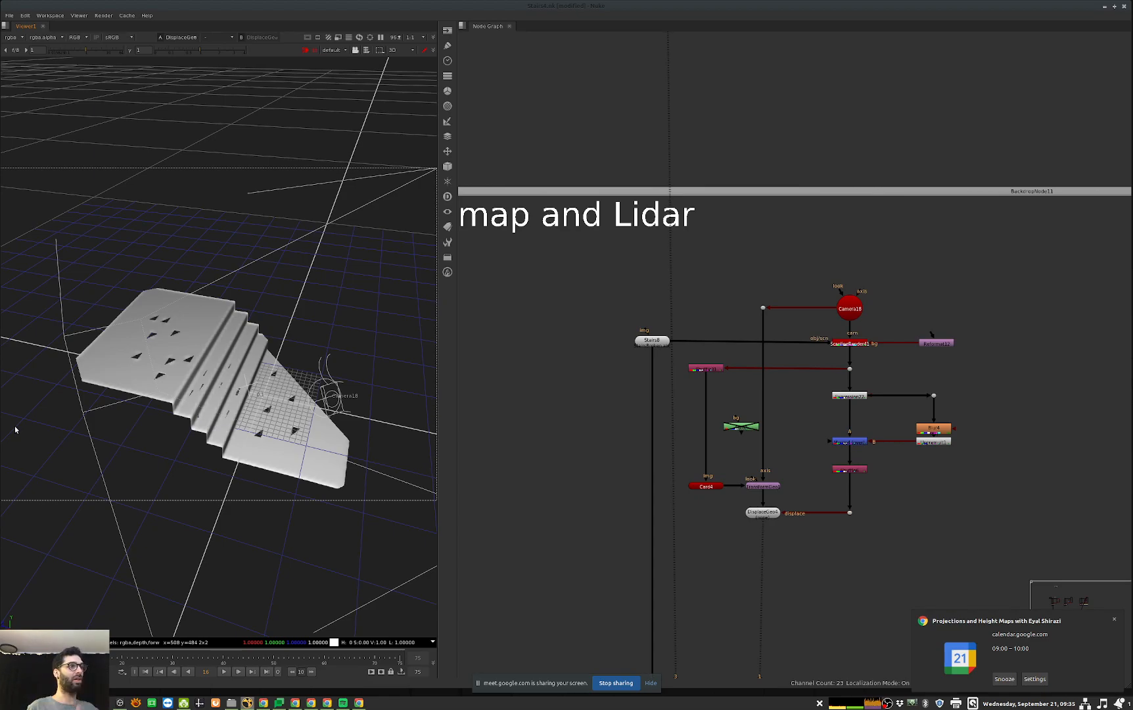
pyautogui.doubleClick(705, 485)
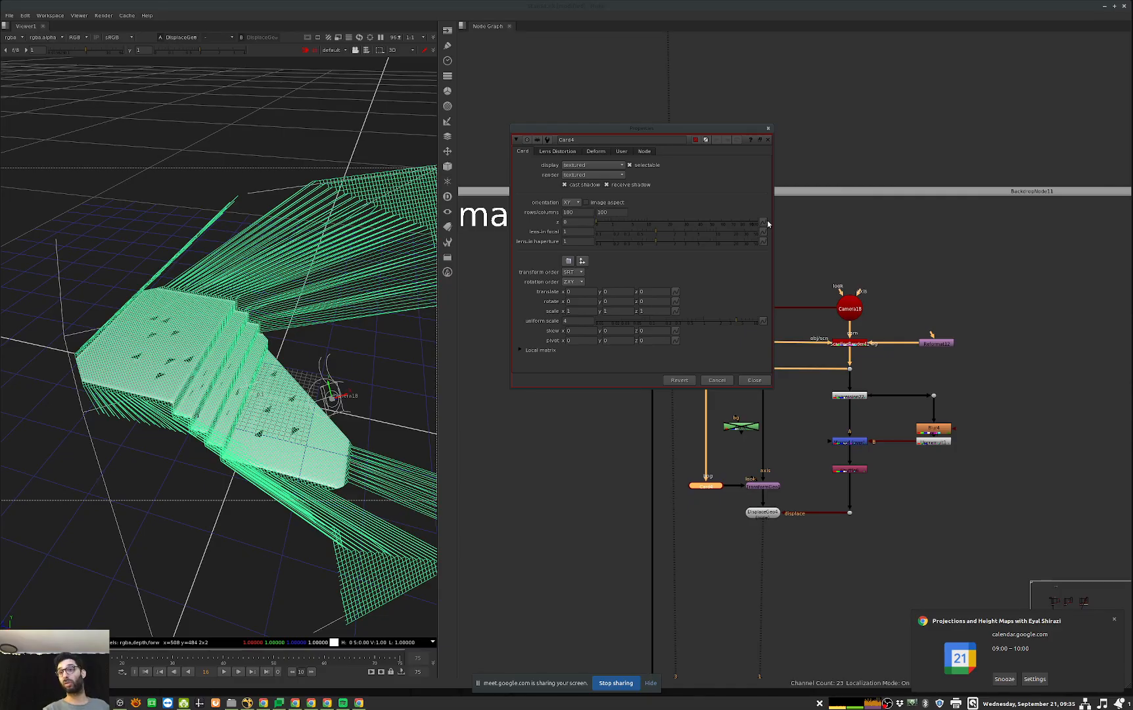
pyautogui.click(756, 380)
pyautogui.keyDown('ctrl'); pyautogui.moveTo(272, 521); pyautogui.dragTo(98, 533); pyautogui.keyUp('ctrl')
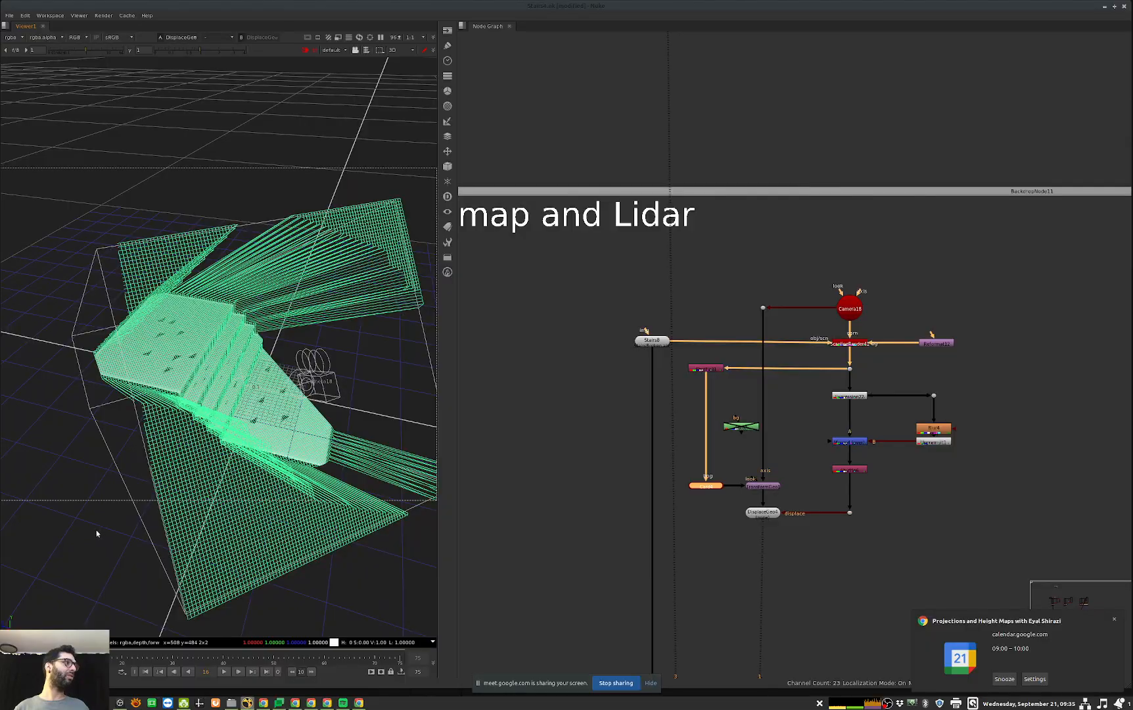
pyautogui.click(99, 532)
# Step: Connect the displacement branch's shuffle directly to Expression22, bypassing the blue merge node, and inspect the mesh from above
pyautogui.keyDown('ctrl'); pyautogui.moveTo(182, 458); pyautogui.dragTo(305, 434); pyautogui.keyUp('ctrl')
pyautogui.moveTo(894, 472); pyautogui.dragTo(836, 472, button='middle')
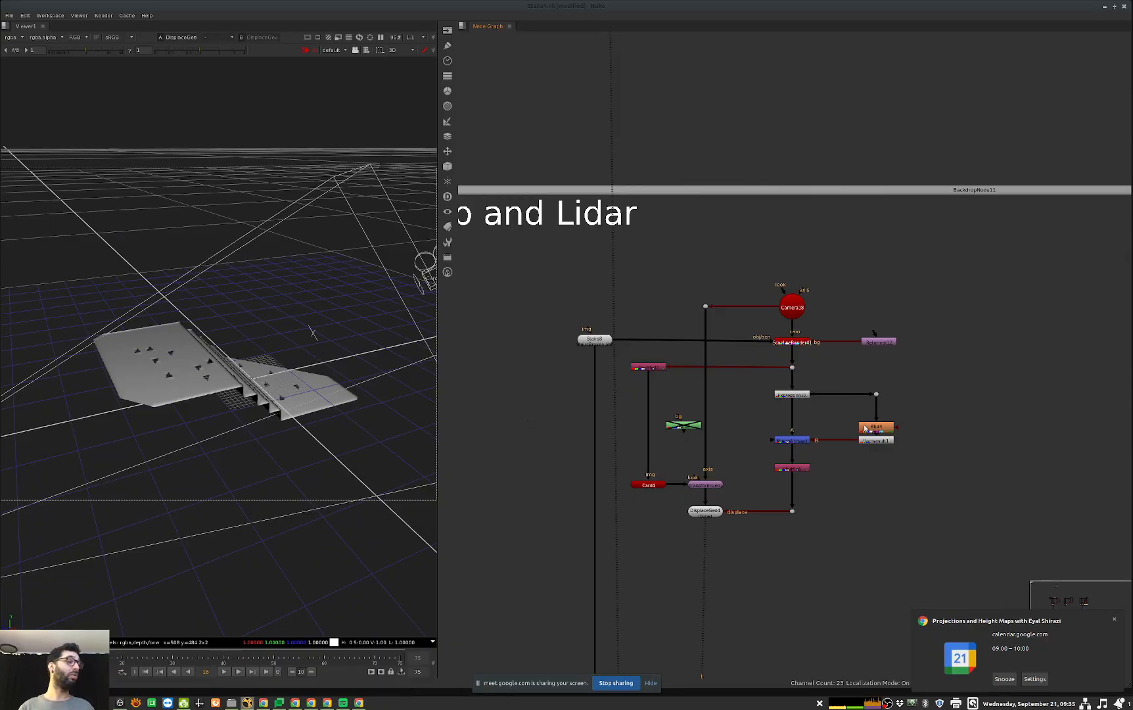
pyautogui.moveTo(792, 451); pyautogui.dragTo(791, 395)
pyautogui.keyDown('ctrl'); pyautogui.moveTo(236, 453); pyautogui.dragTo(182, 272); pyautogui.keyUp('ctrl')
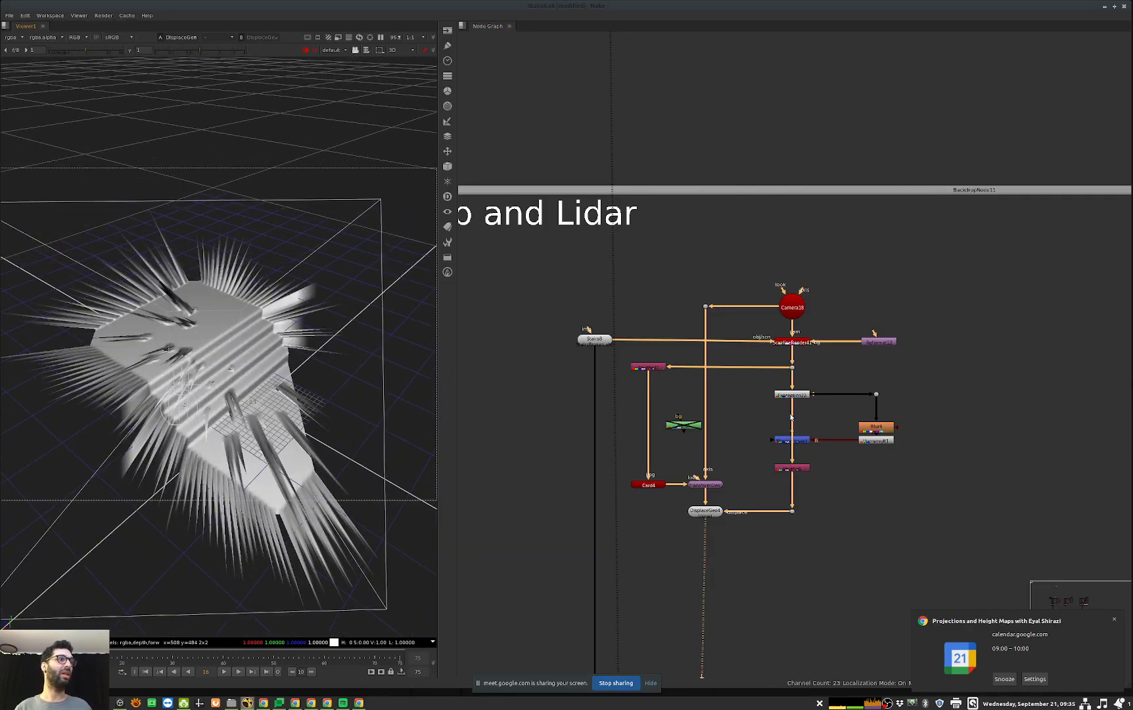
# Step: Insert the green node between Shuffle31 and Card4 and enable it
pyautogui.moveTo(684, 425); pyautogui.dragTo(659, 431)
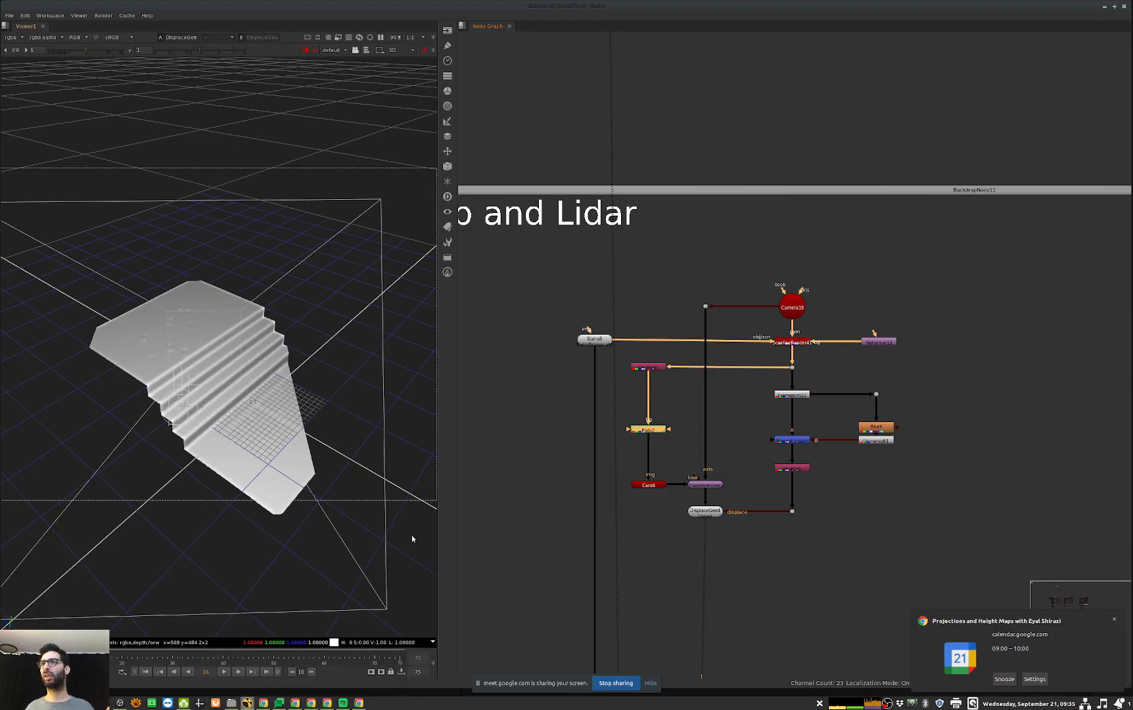
pyautogui.click(335, 610)
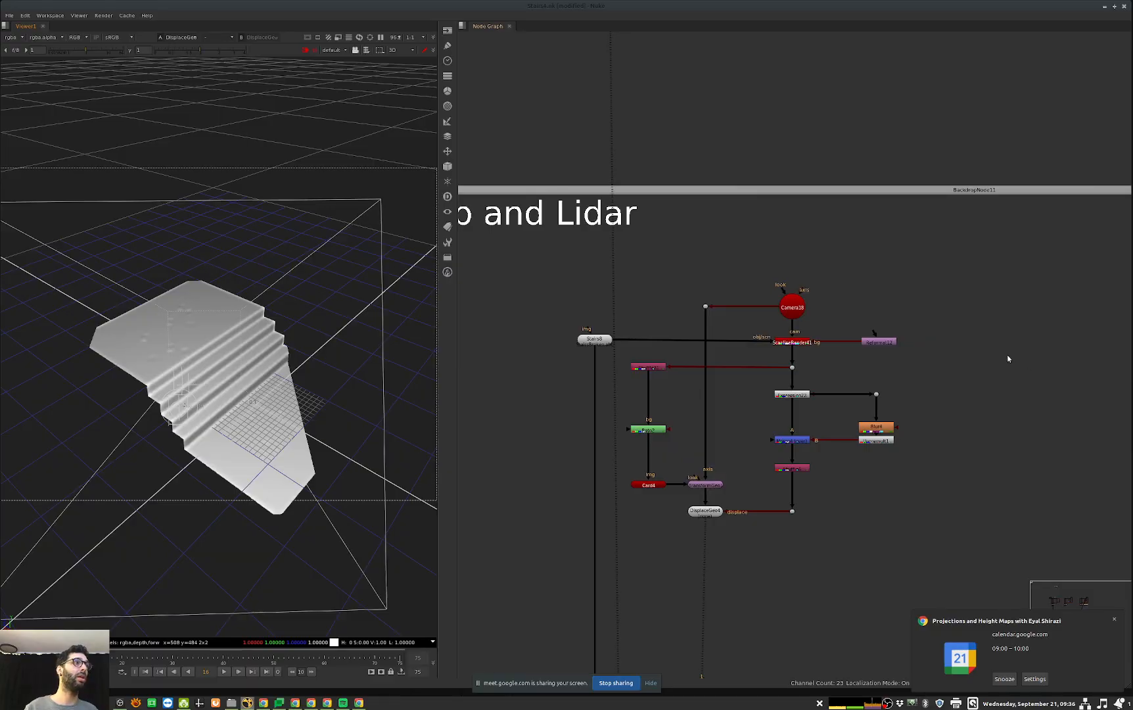
# Step: Raise Card4's rows and columns to 1000 each and close its properties
pyautogui.scroll(-4, 854, 382)
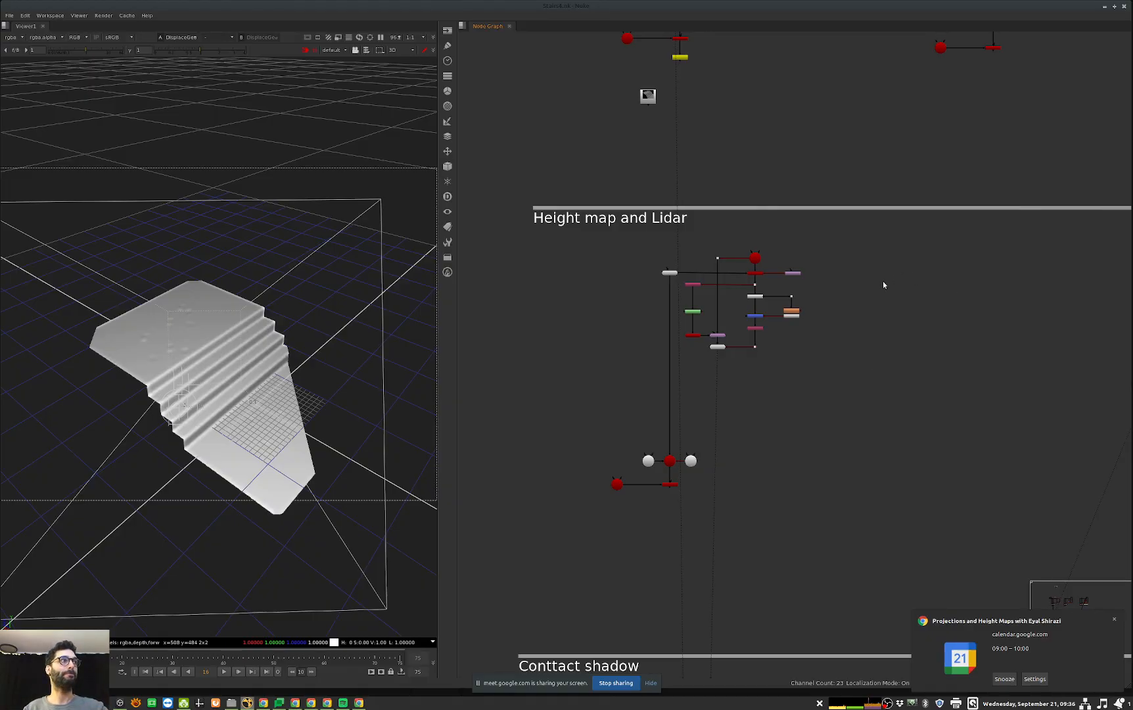
pyautogui.scroll(4, 707, 320)
pyautogui.moveTo(708, 320); pyautogui.dragTo(709, 371, button='middle')
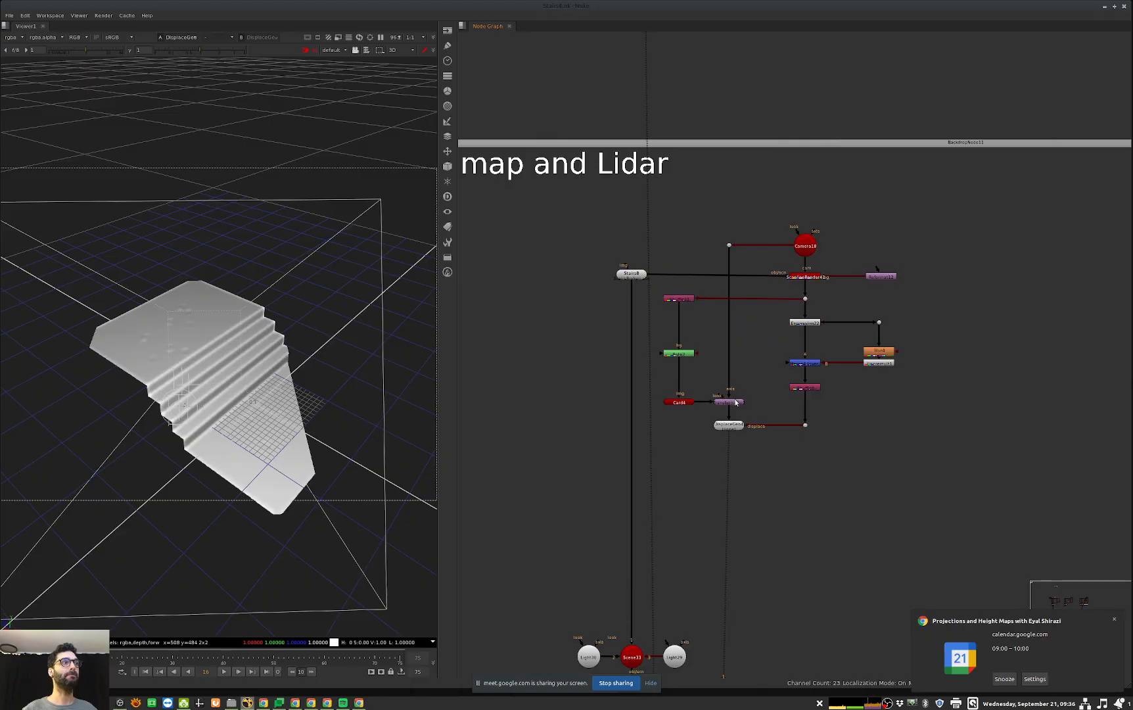
pyautogui.doubleClick(678, 402)
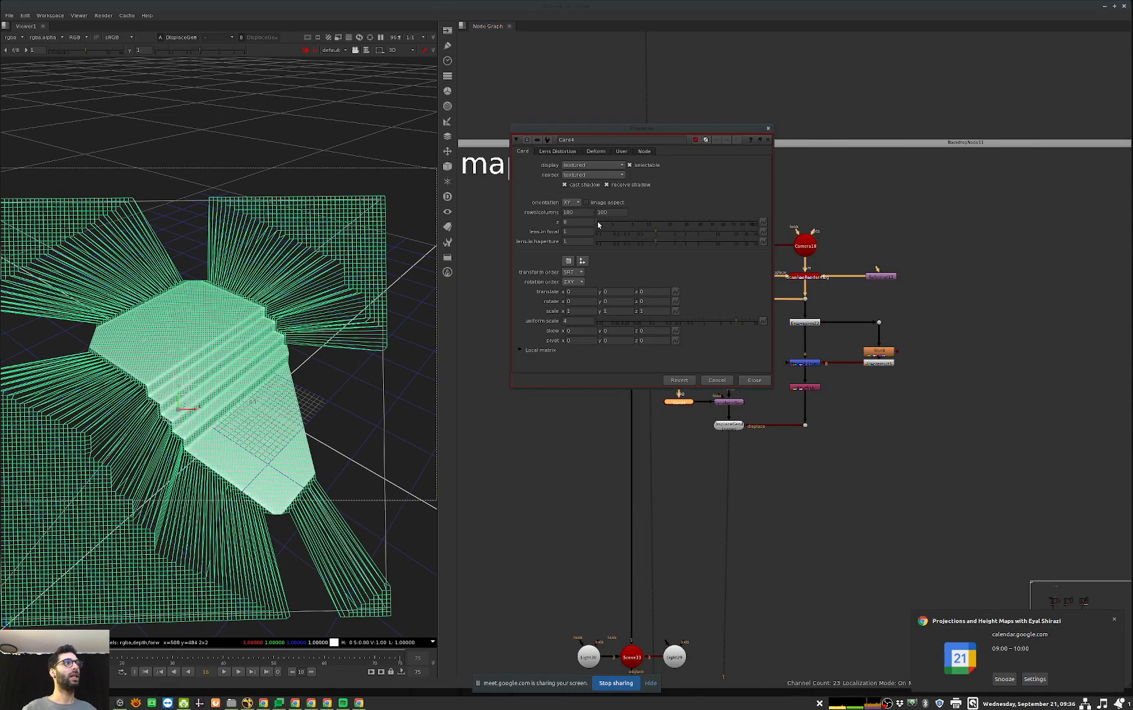
pyautogui.click(589, 212)
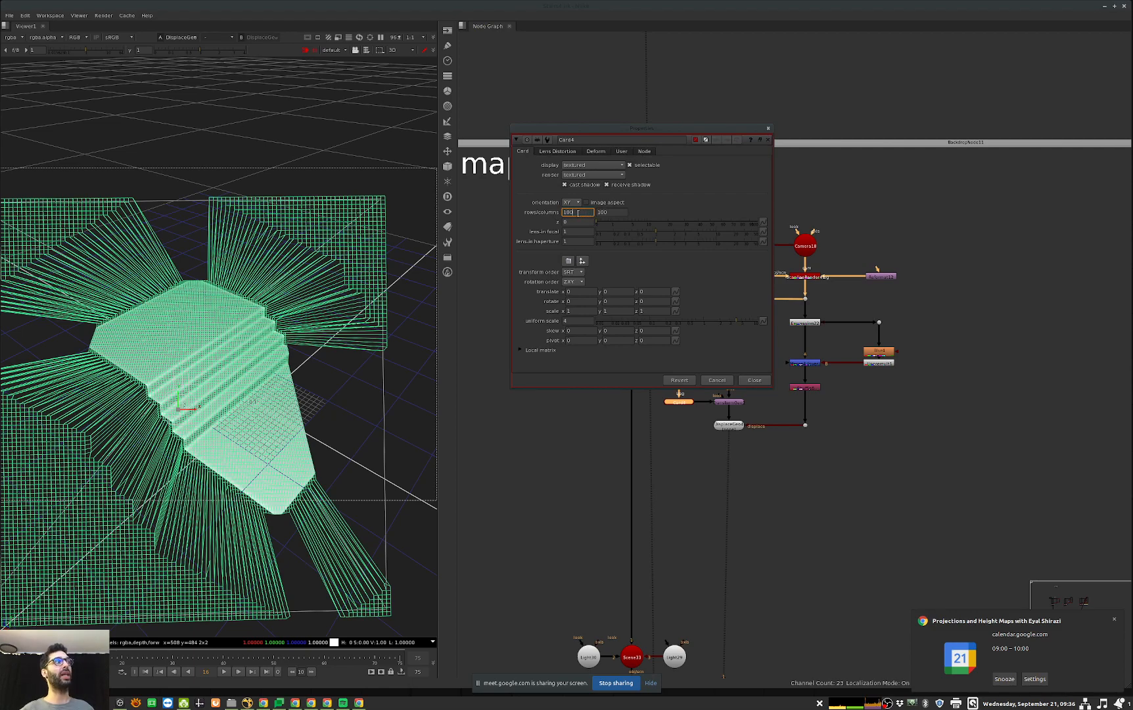
pyautogui.write('0')
pyautogui.press('Tab')
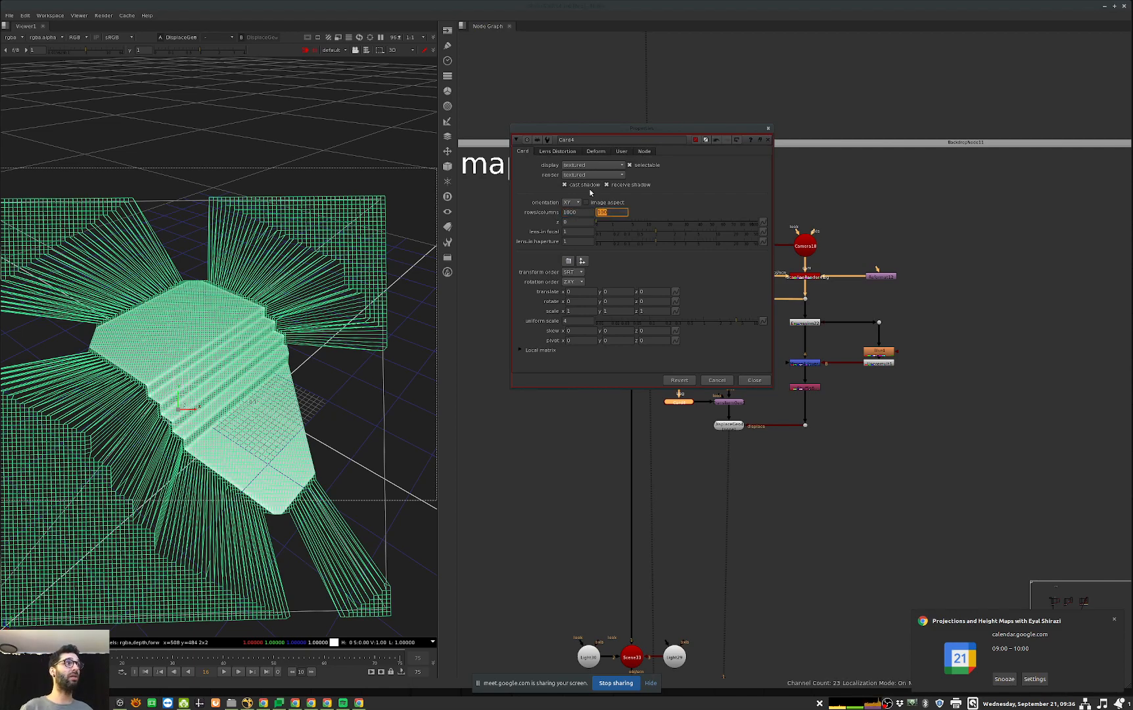
pyautogui.press('Return')
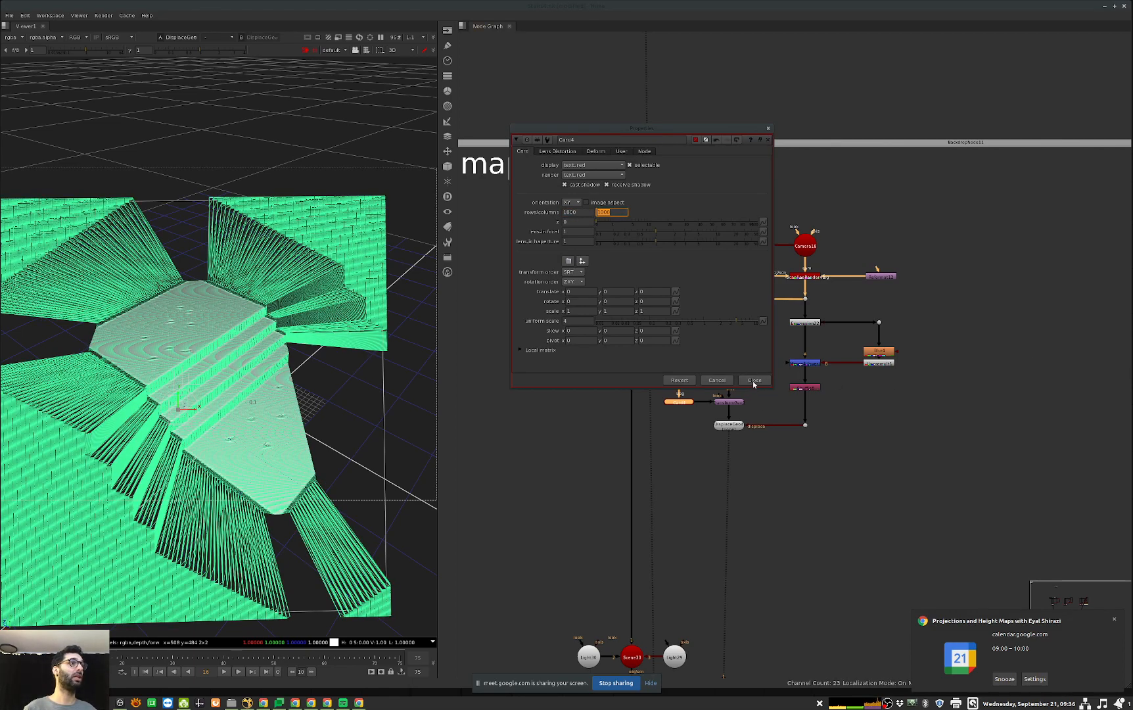
pyautogui.click(754, 380)
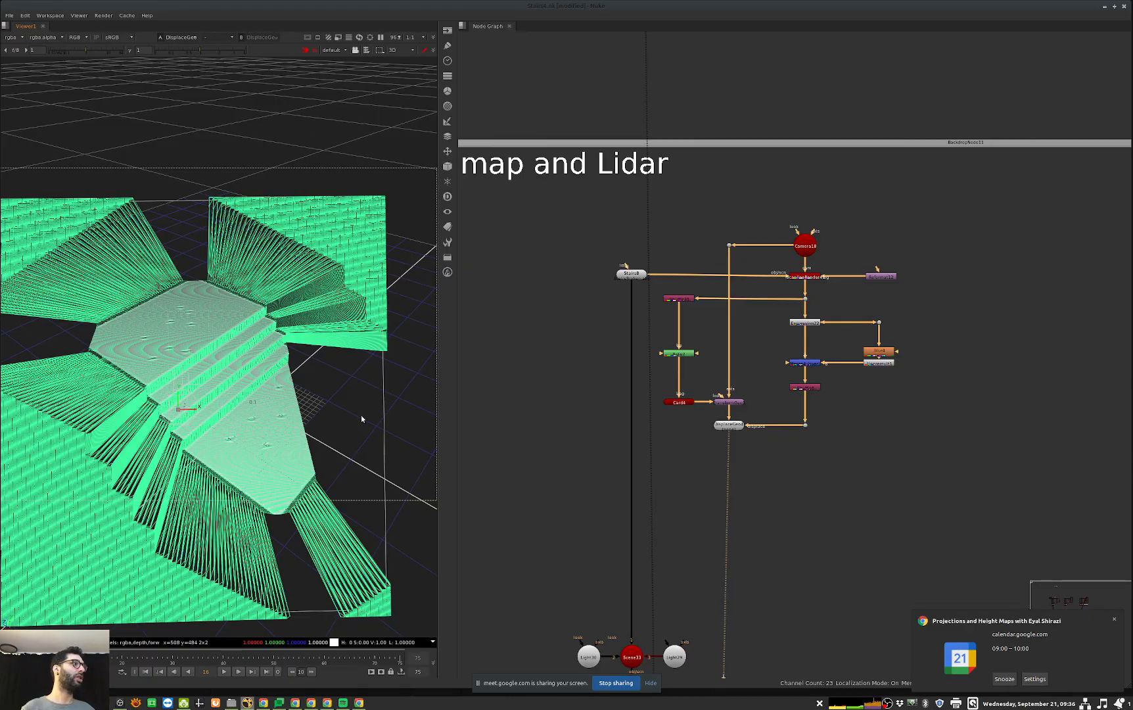
# Step: Examine the high-resolution displaced stairs up close, checking the step edges and the patched hole areas
pyautogui.click(333, 433)
pyautogui.scroll(-3, 333, 432)
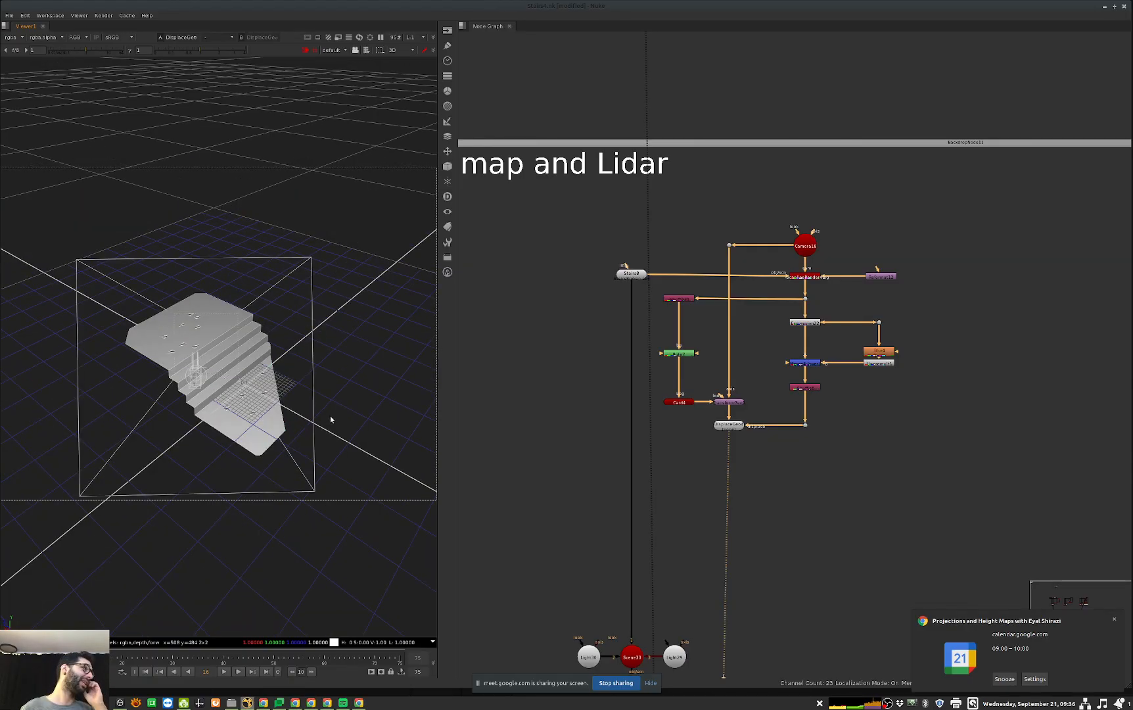
pyautogui.scroll(4, 235, 360)
pyautogui.scroll(-1, 235, 360)
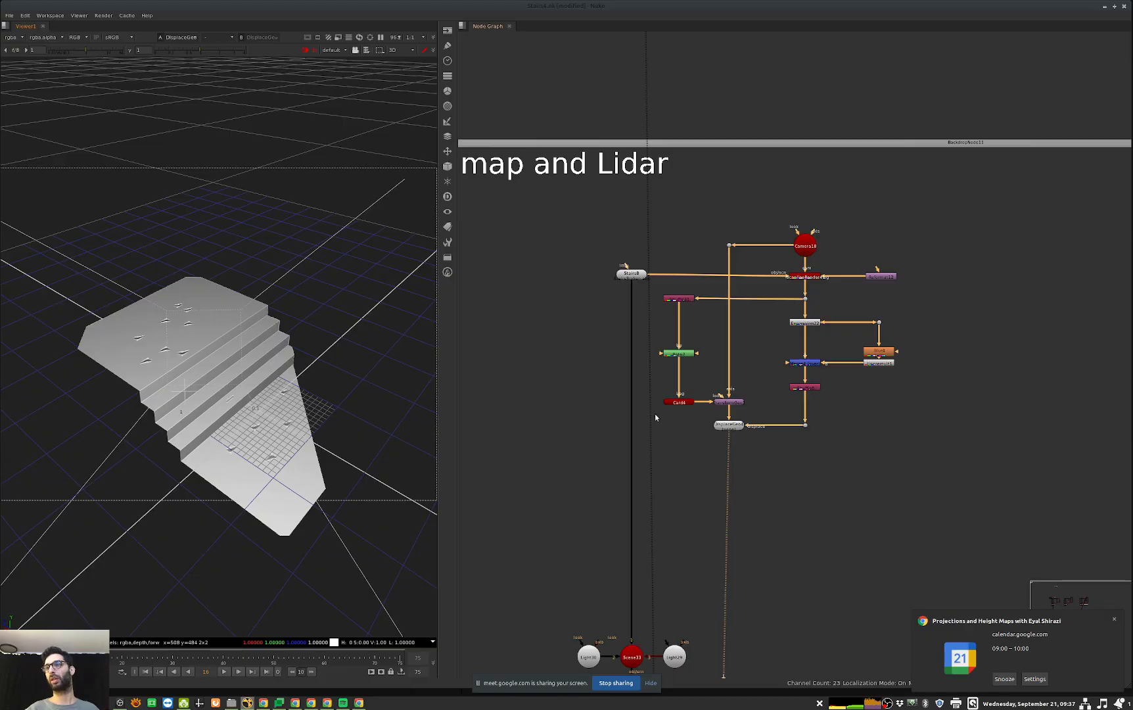
pyautogui.scroll(4, 244, 402)
pyautogui.keyDown('ctrl'); pyautogui.moveTo(218, 420); pyautogui.dragTo(232, 454); pyautogui.keyUp('ctrl')
pyautogui.scroll(4, 220, 377)
pyautogui.scroll(-2, 194, 459)
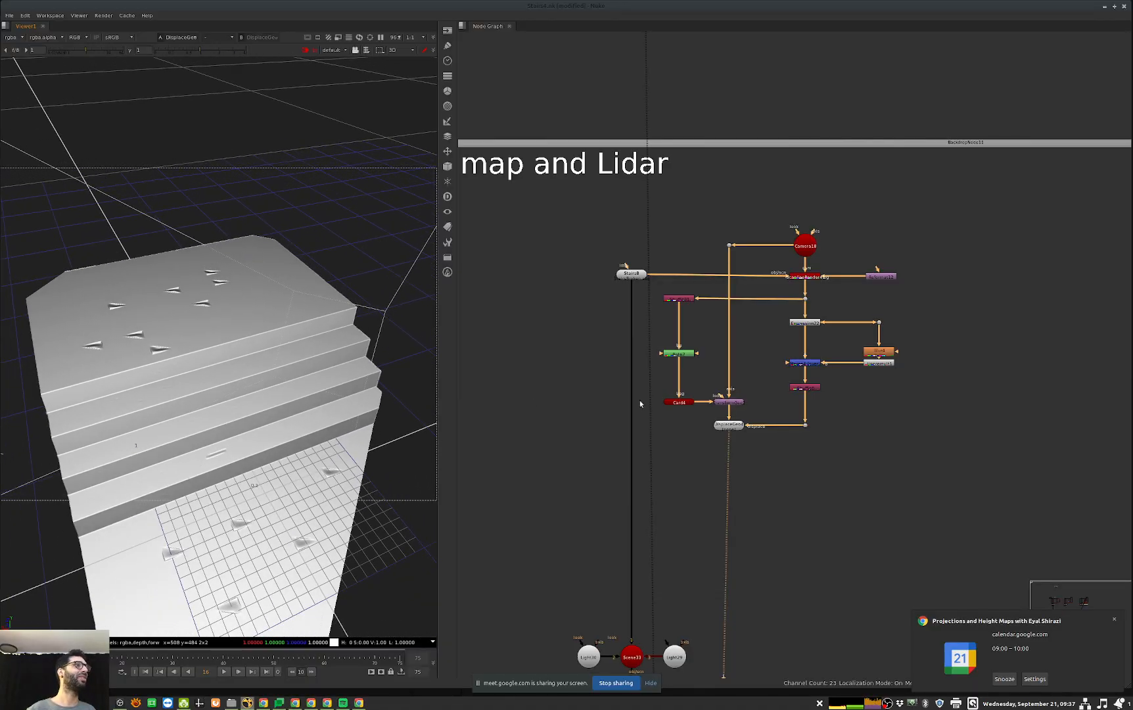
# Step: Set Card4's rows and columns to 100 each, close its properties and view the shaded mesh
pyautogui.moveTo(759, 453); pyautogui.dragTo(813, 476, button='middle')
pyautogui.doubleClick(734, 425)
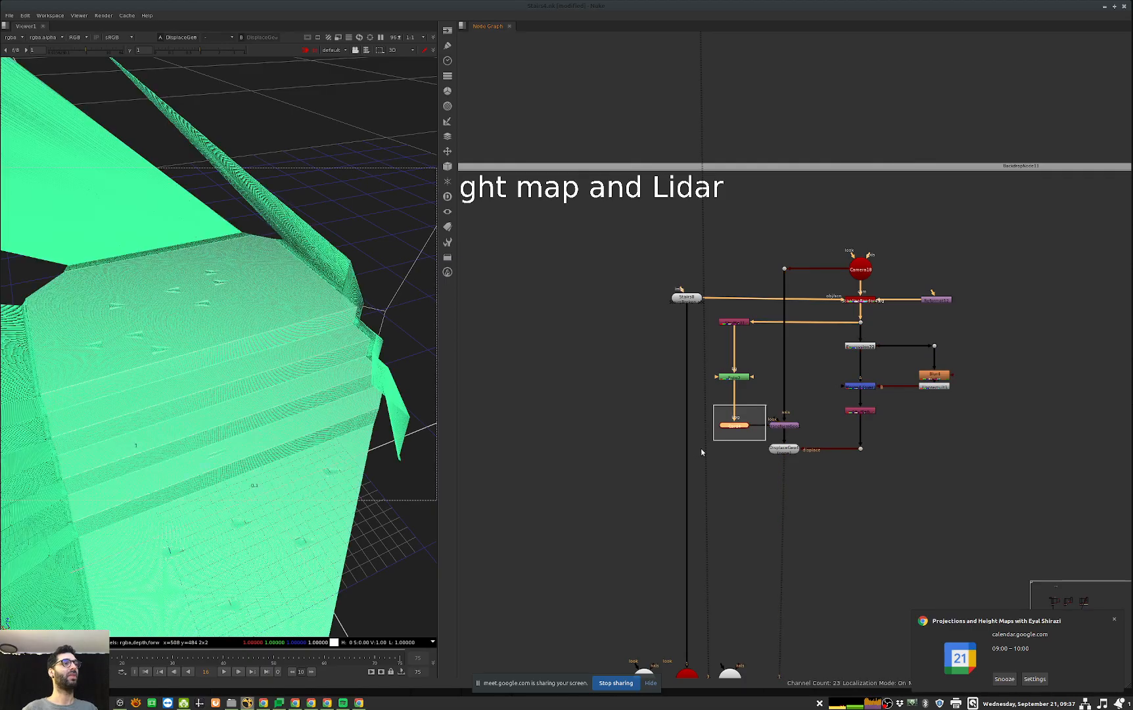
pyautogui.click(584, 212)
pyautogui.press('BackSpace')
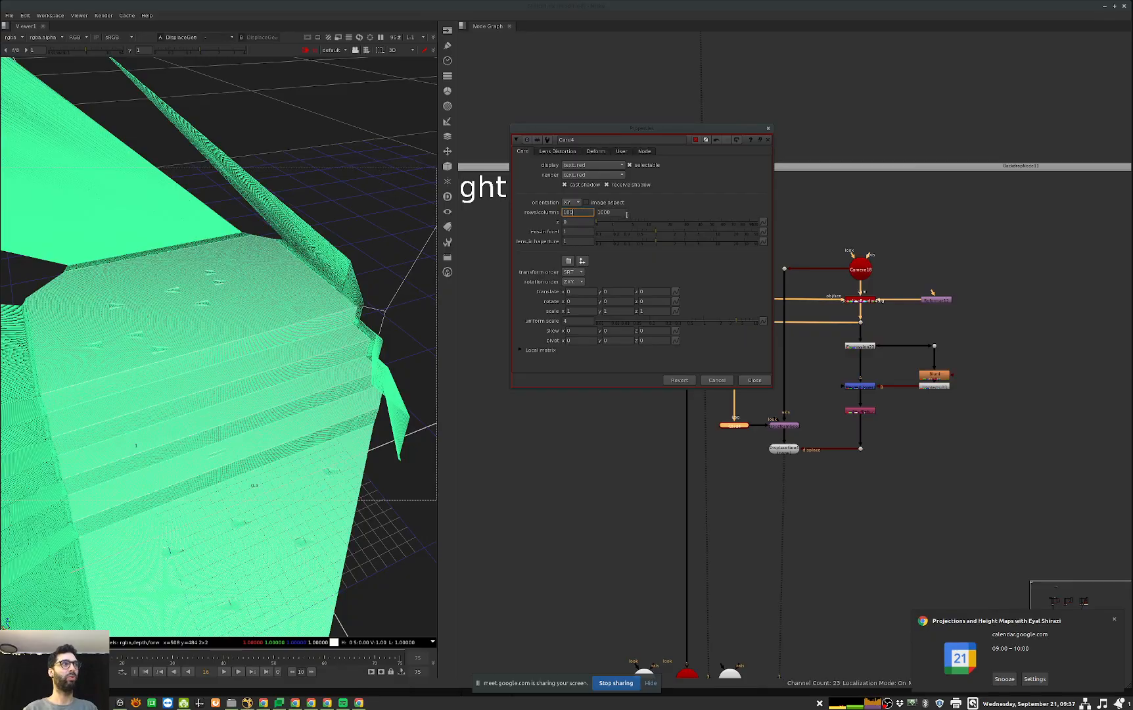
pyautogui.click(623, 212)
pyautogui.press('BackSpace')
pyautogui.click(754, 379)
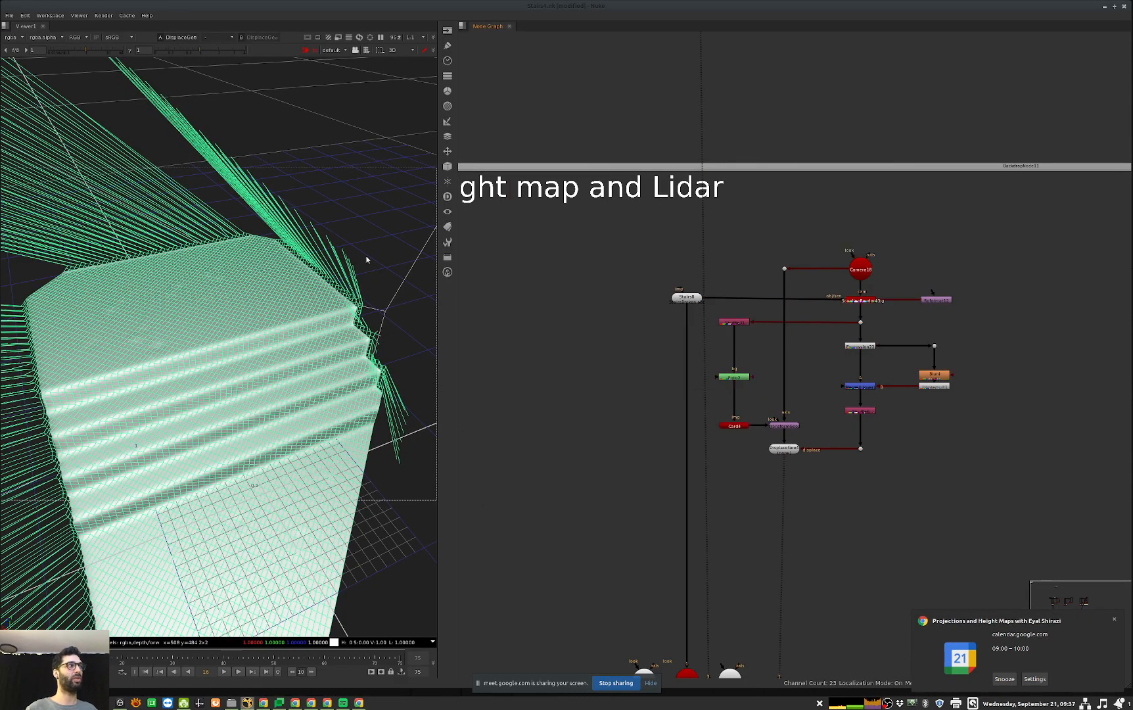
pyautogui.click(470, 510)
# Step: Copy the output file path of the Write node in the base shot setup under Contact shadow, and close its properties
pyautogui.scroll(-3, 892, 508)
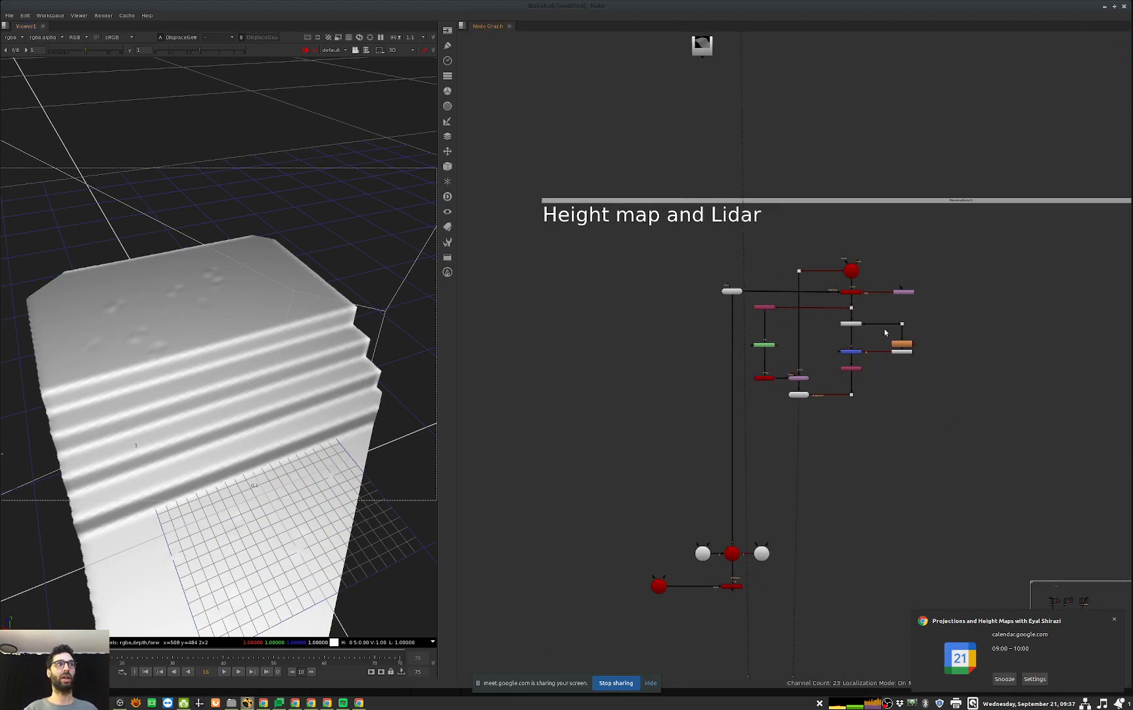
pyautogui.moveTo(730, 466); pyautogui.dragTo(733, 421, button='middle')
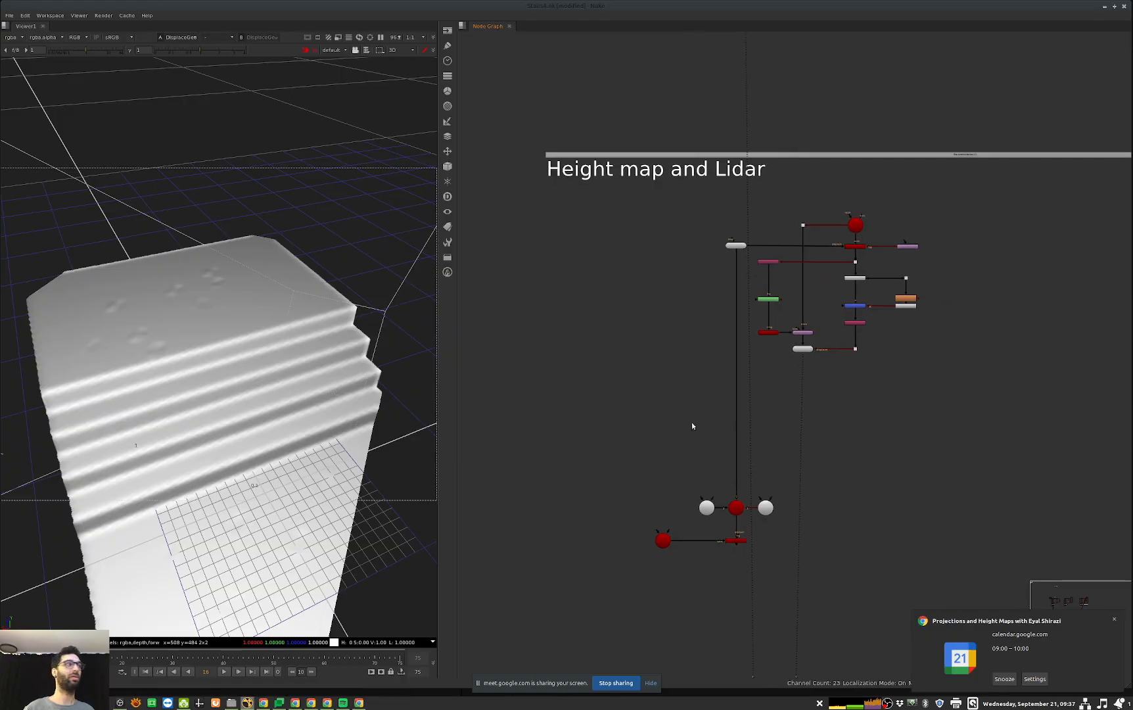
pyautogui.moveTo(802, 601); pyautogui.dragTo(816, 508, button='middle')
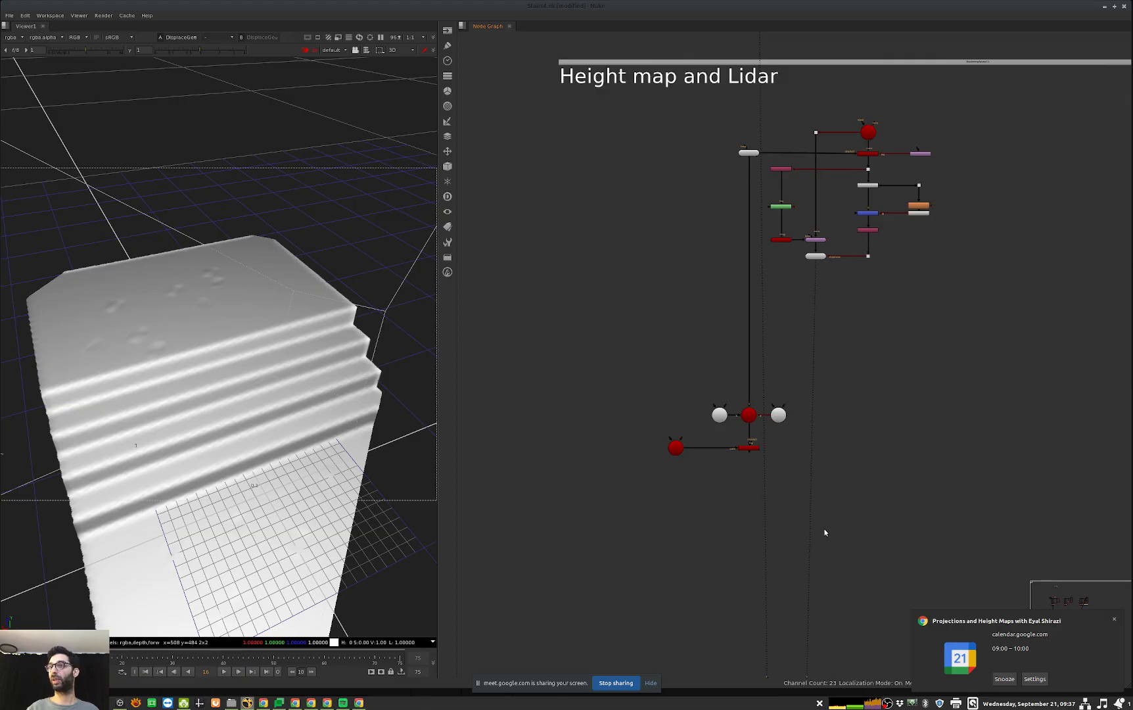
pyautogui.scroll(-10, 847, 533)
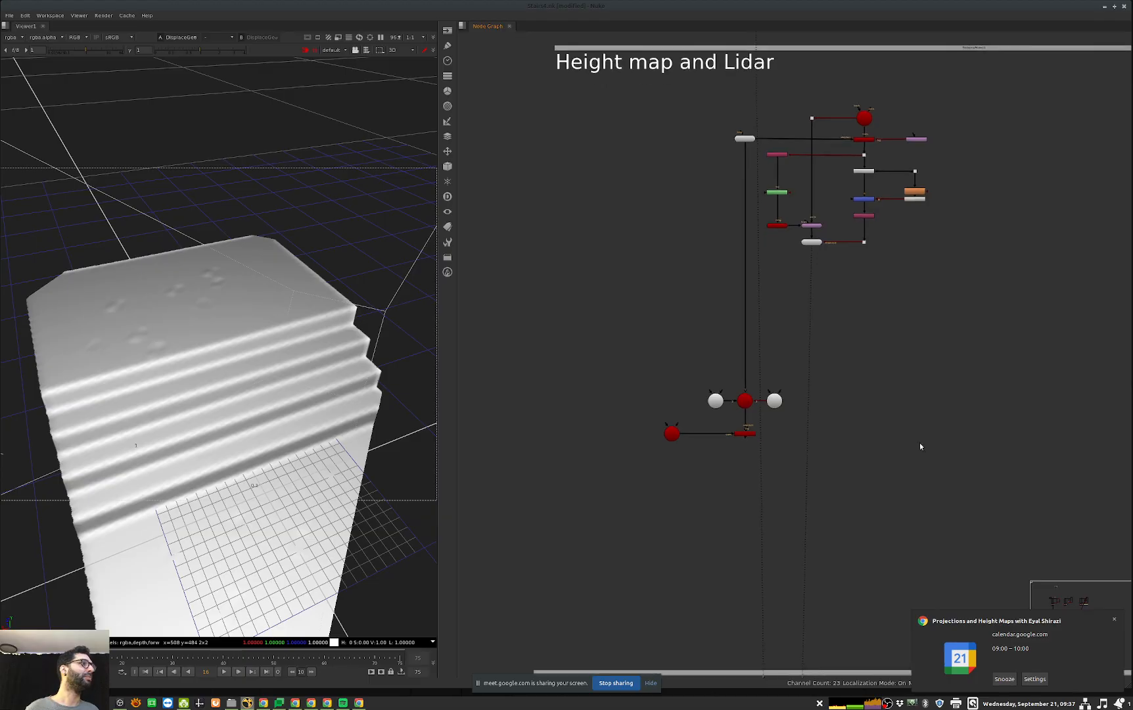
pyautogui.scroll(5, 760, 554)
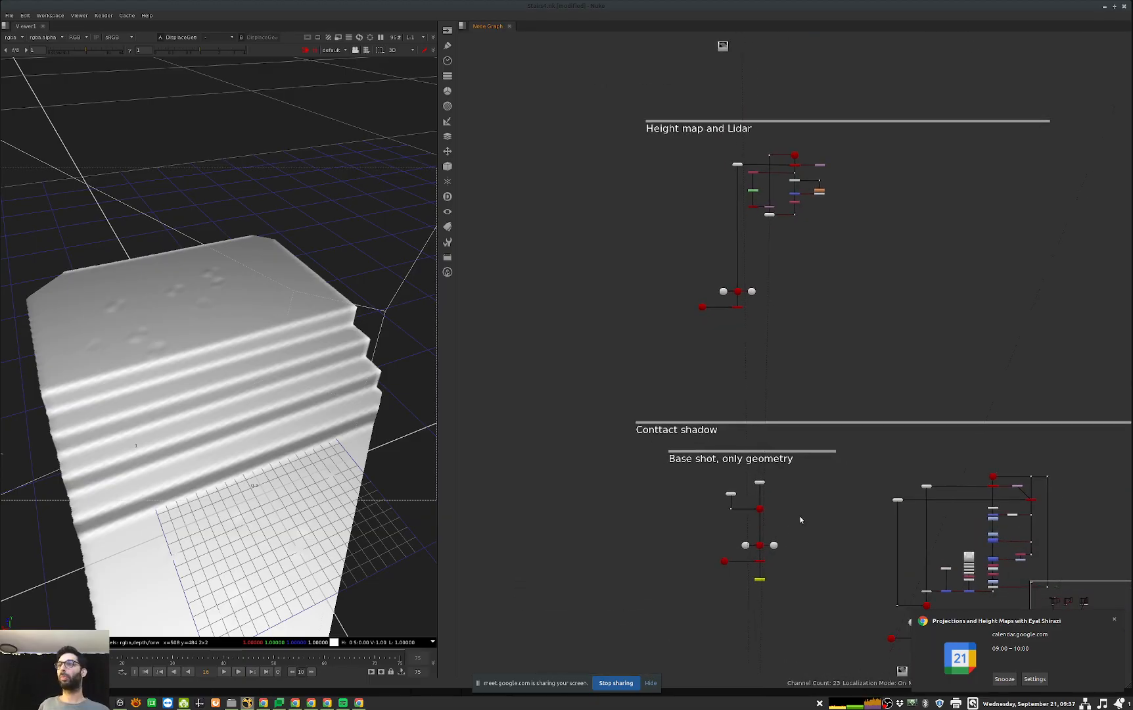
pyautogui.moveTo(980, 524); pyautogui.dragTo(1031, 430, button='middle')
pyautogui.moveTo(840, 503); pyautogui.dragTo(814, 524, button='middle')
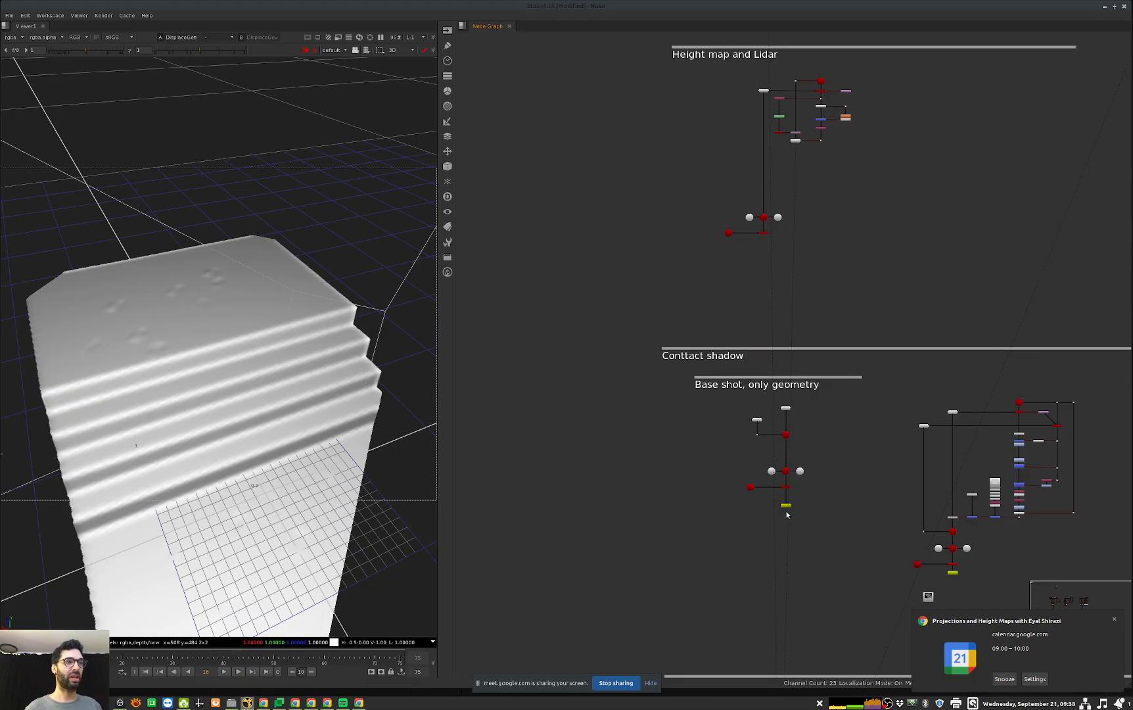
pyautogui.scroll(2, 789, 513)
pyautogui.click(785, 504)
pyautogui.doubleClick(785, 503)
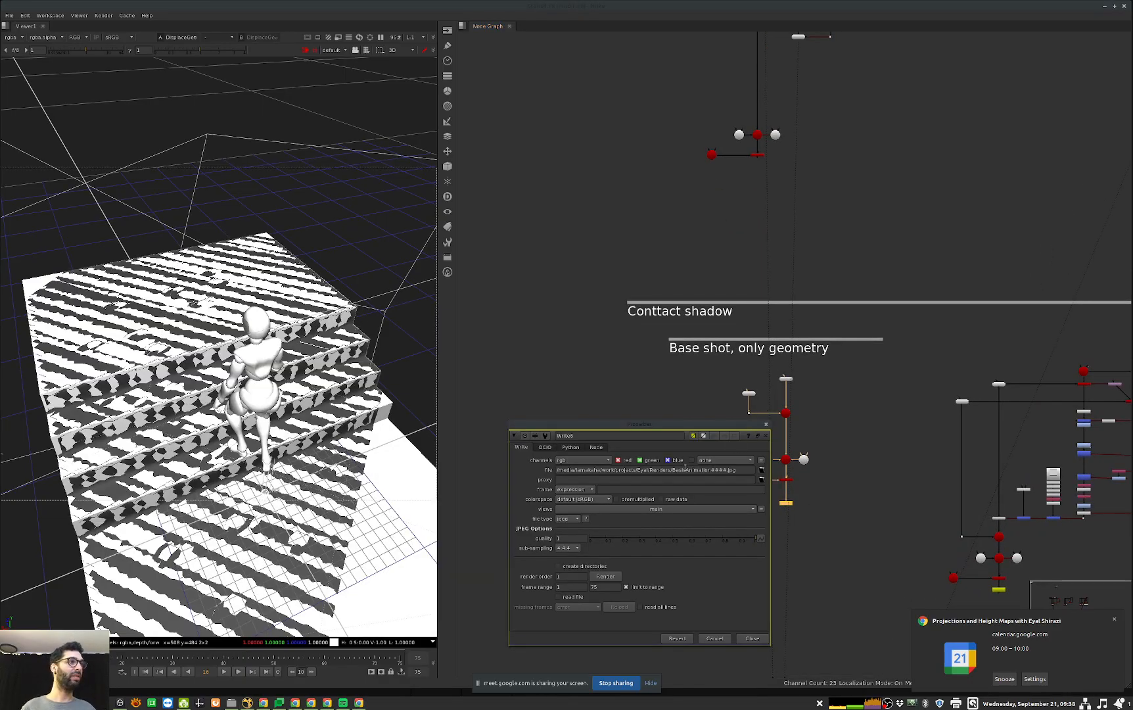
pyautogui.tripleClick(715, 472)
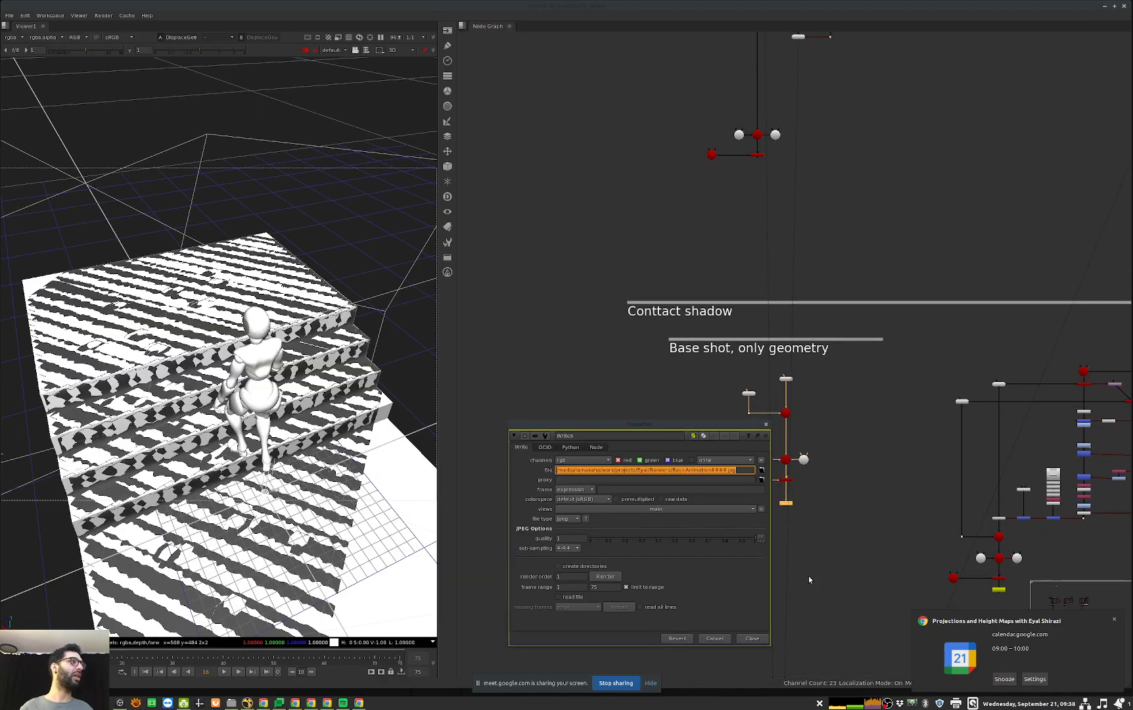
pyautogui.click(759, 638)
# Step: Create a Read node from the copied render path beside the base shot's Write node and view it
pyautogui.scroll(3, 765, 562)
pyautogui.click(739, 536)
pyautogui.hotkey('ctrl', 'v')
pyautogui.press('1')
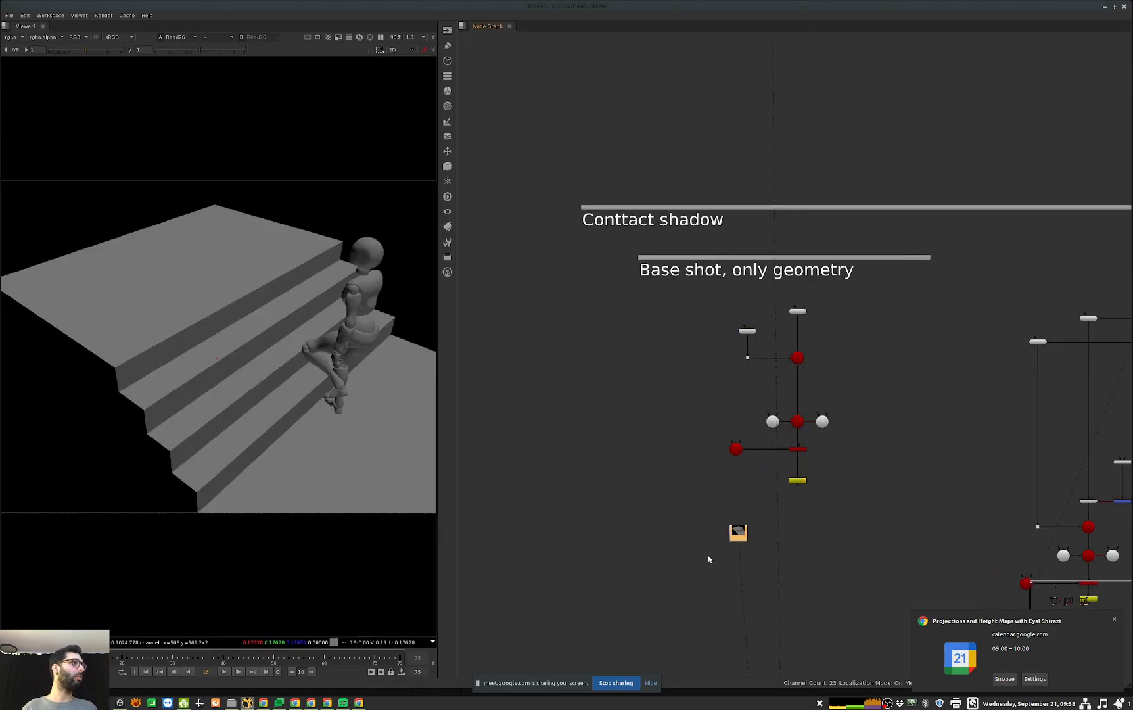
# Step: Set the new Read node's last frame to 75, play back the base render and return to the first frame
pyautogui.doubleClick(738, 532)
pyautogui.click(597, 550)
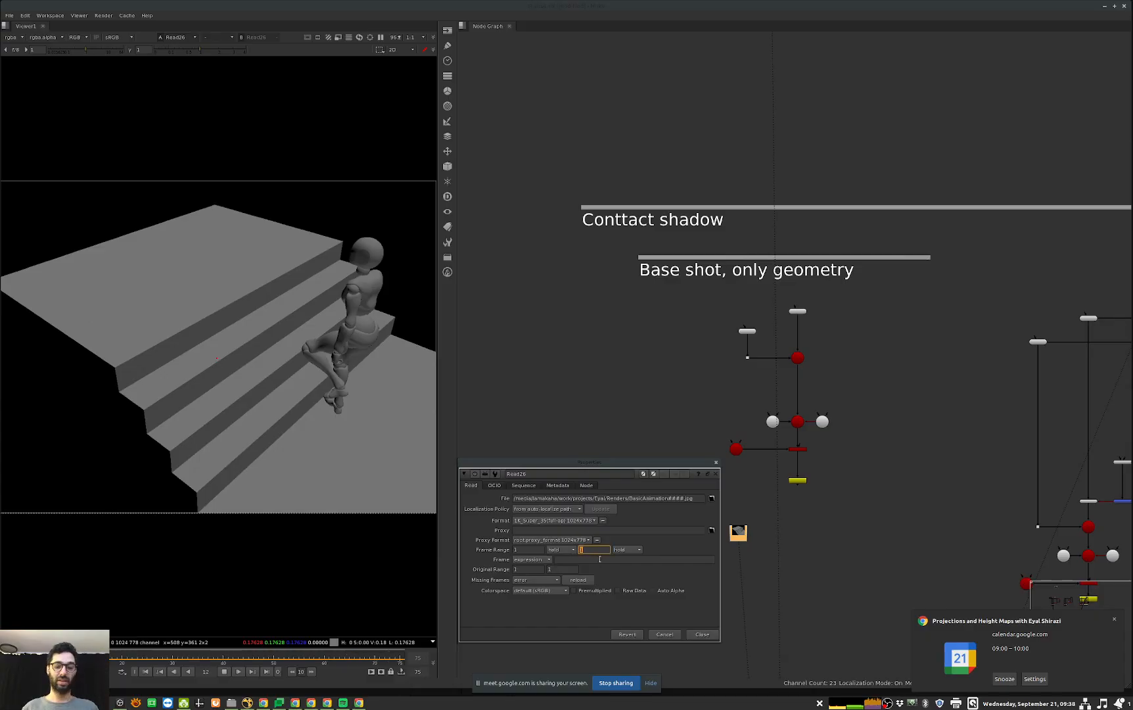
pyautogui.write('75')
pyautogui.click(702, 634)
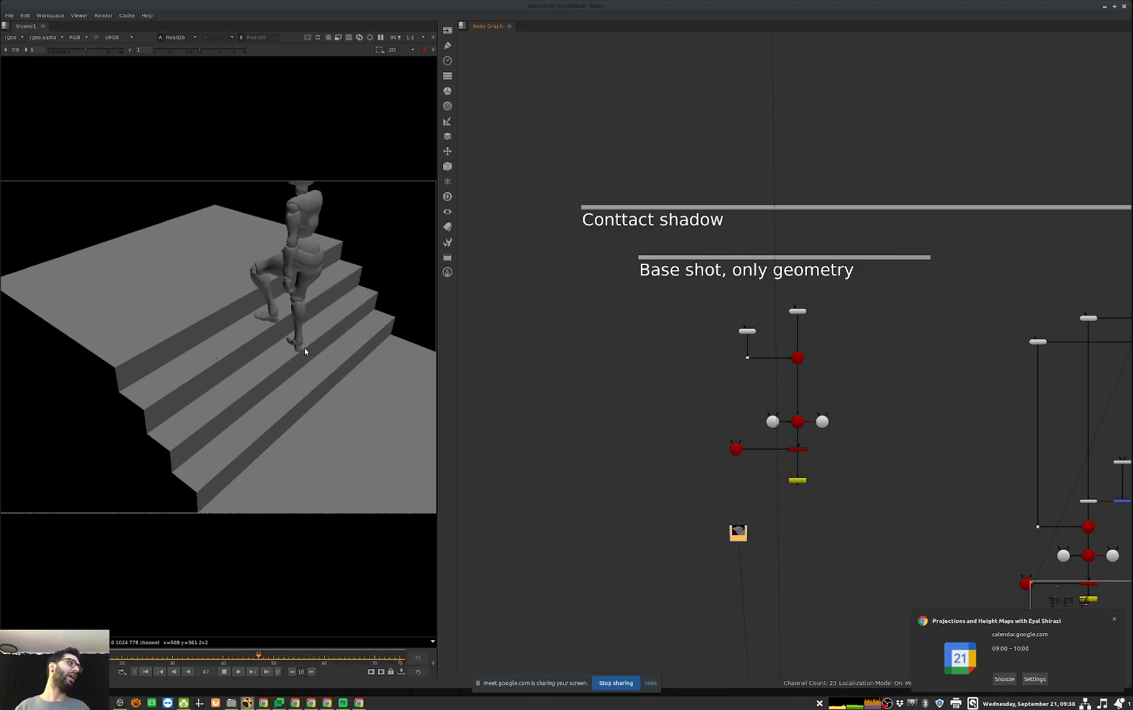
pyautogui.click(224, 672)
pyautogui.press('Home')
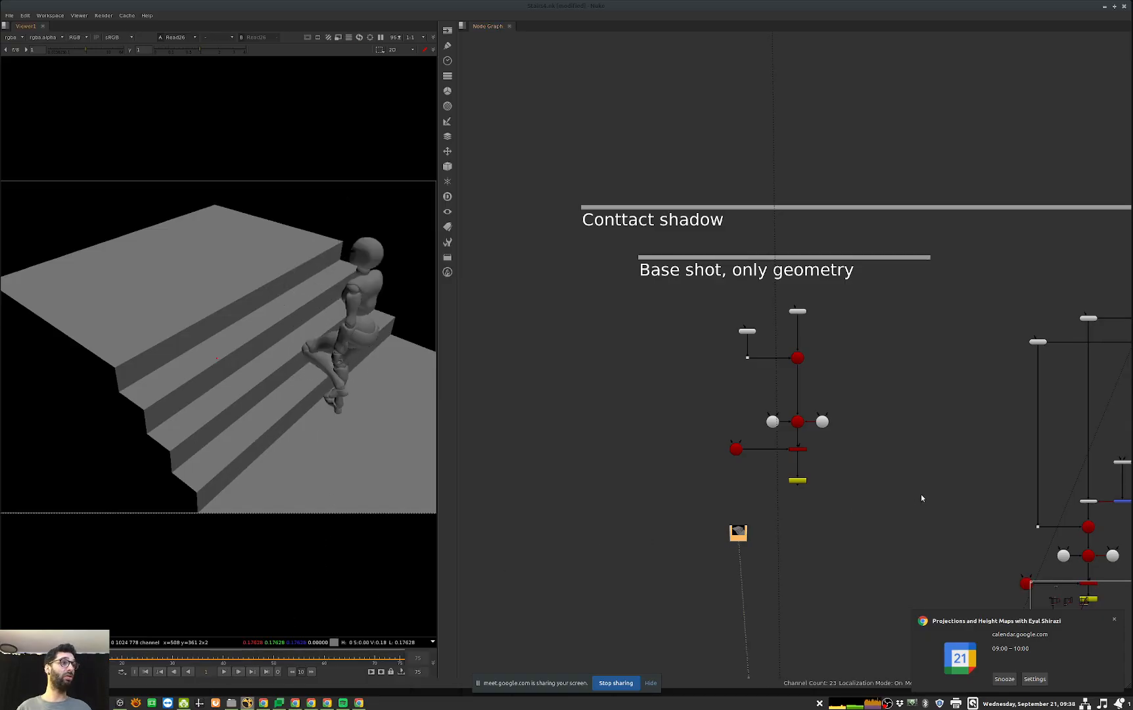
# Step: View the contact-shadow render from the Read node below the second setup for comparison with the base shot
pyautogui.moveTo(822, 481); pyautogui.dragTo(554, 404, button='middle')
pyautogui.moveTo(847, 545); pyautogui.dragTo(703, 603)
pyautogui.press('1')
pyautogui.click(753, 597)
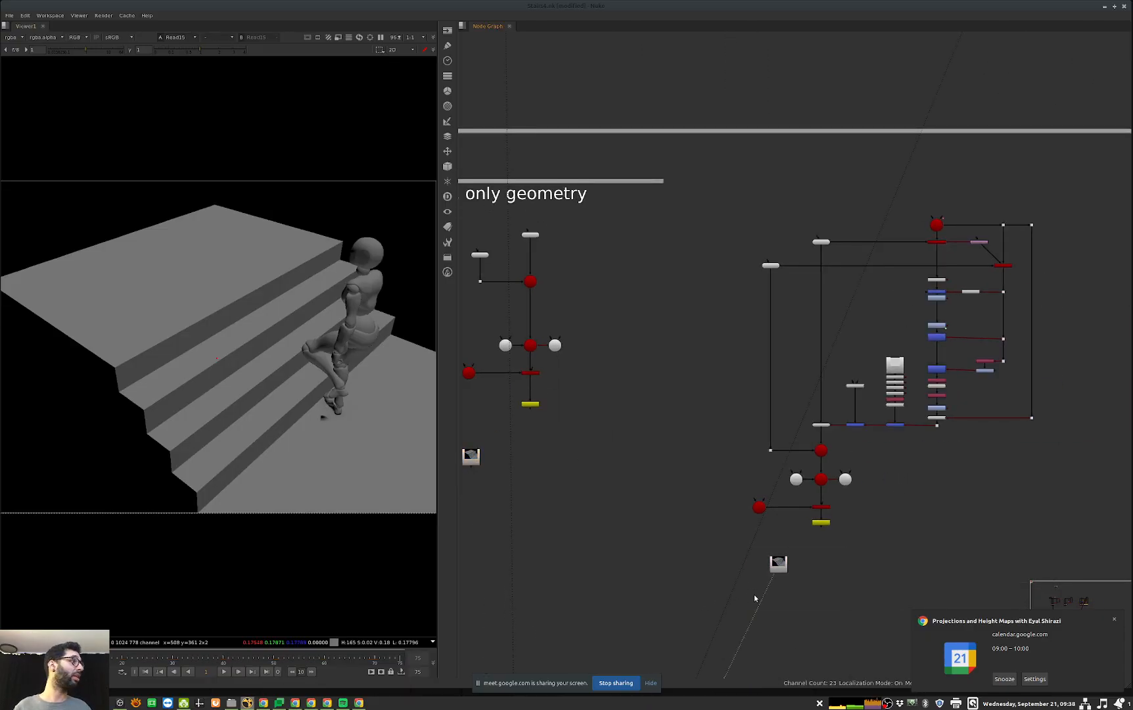
# Step: Compare the base geometry setup with the contact shadow node tree, and view the Merge combining the stairs and character depth expressions
pyautogui.moveTo(885, 392); pyautogui.dragTo(844, 420, button='middle')
pyautogui.moveTo(625, 372); pyautogui.dragTo(810, 371, button='middle')
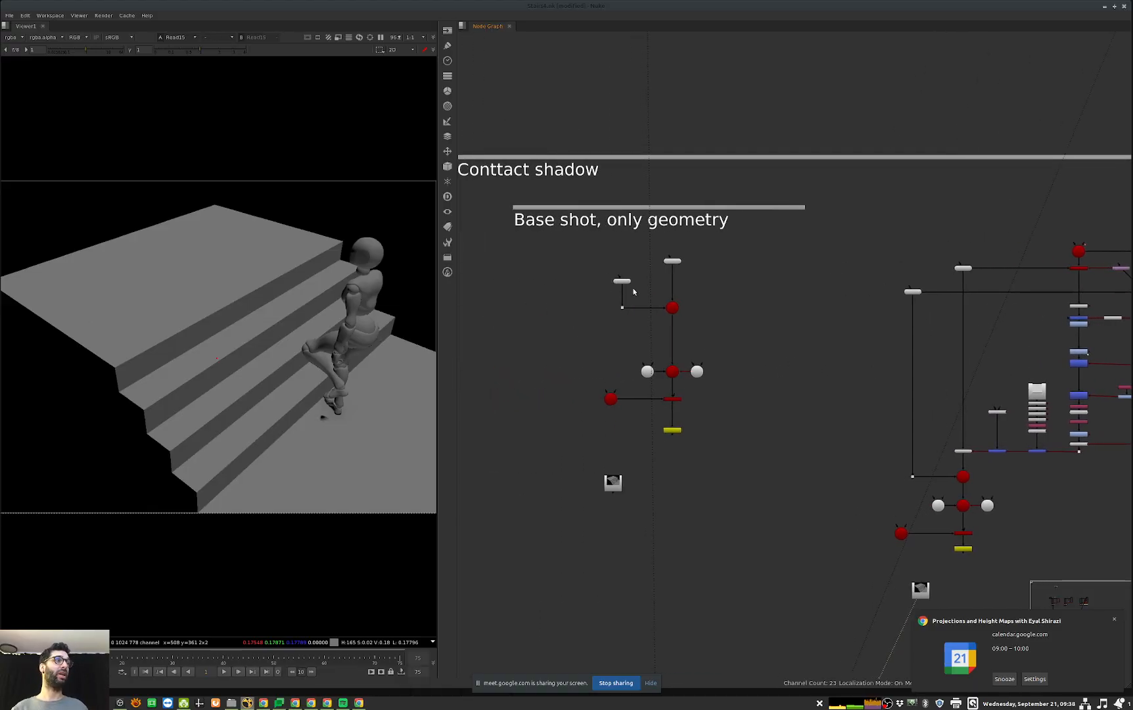
pyautogui.scroll(3, 632, 288)
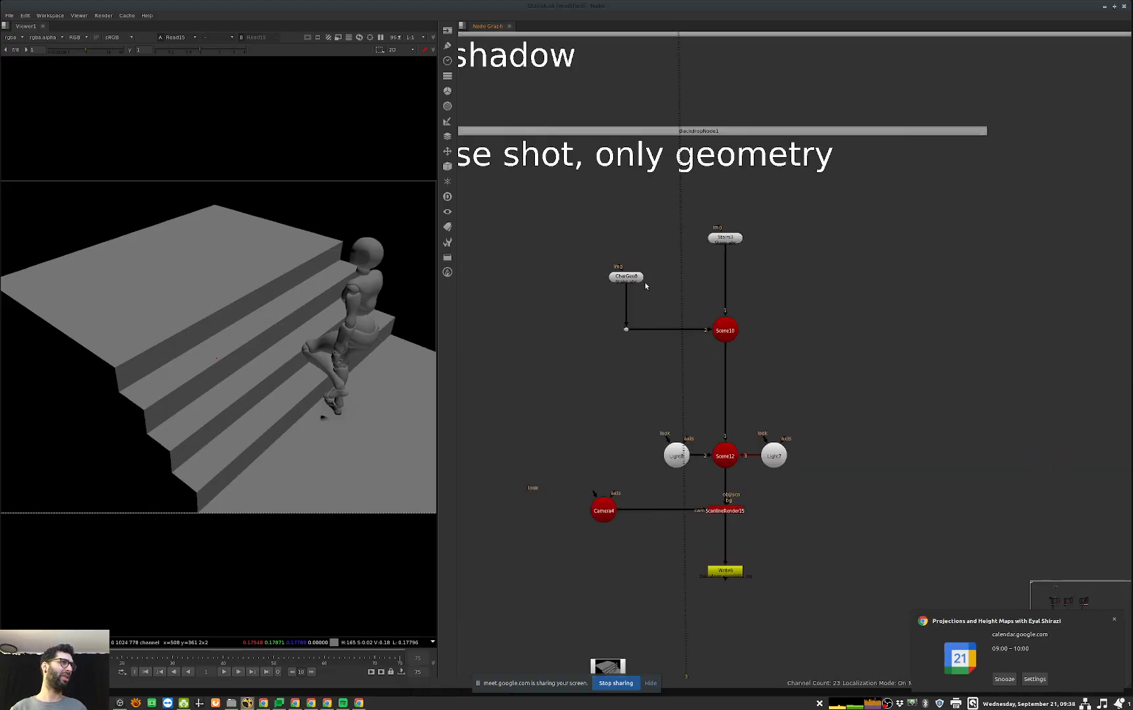
pyautogui.moveTo(889, 310); pyautogui.dragTo(599, 227, button='middle')
pyautogui.moveTo(874, 191); pyautogui.dragTo(830, 240, button='middle')
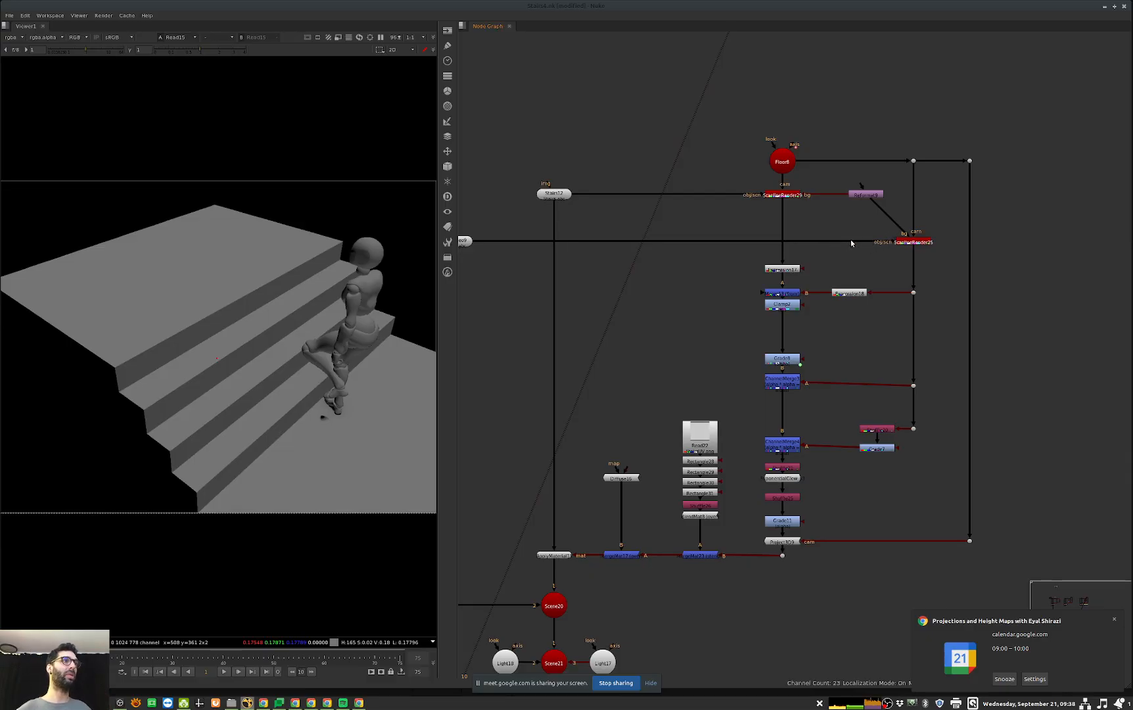
pyautogui.click(794, 268)
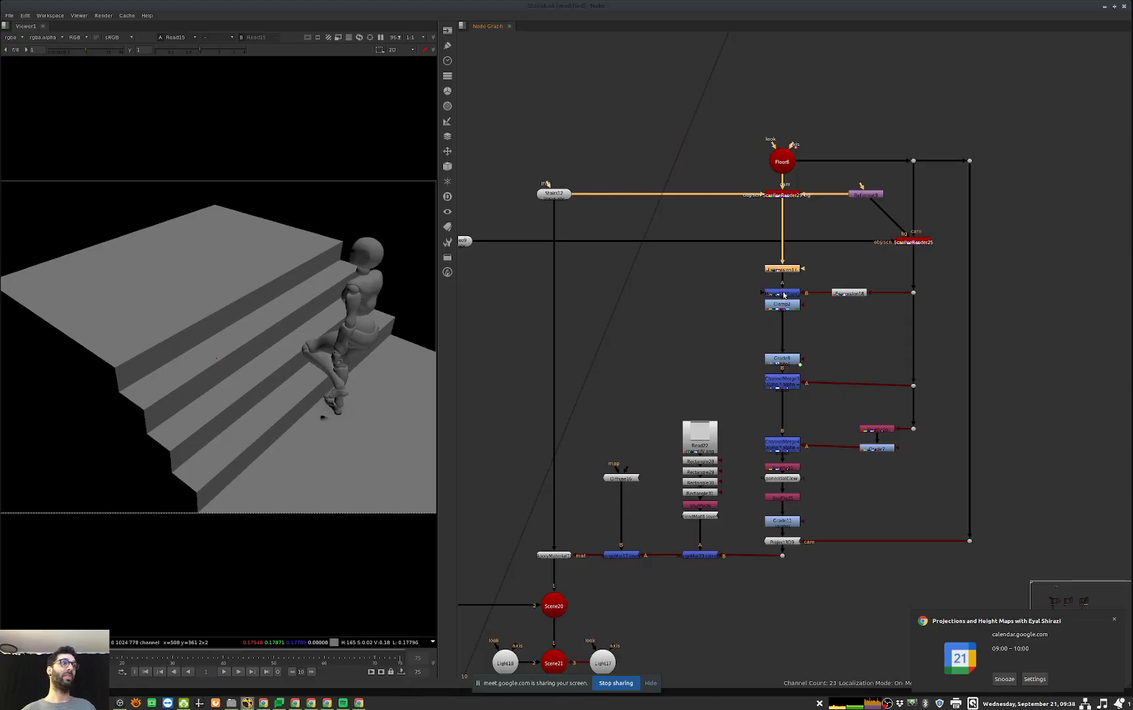
pyautogui.click(797, 297)
pyautogui.press('1')
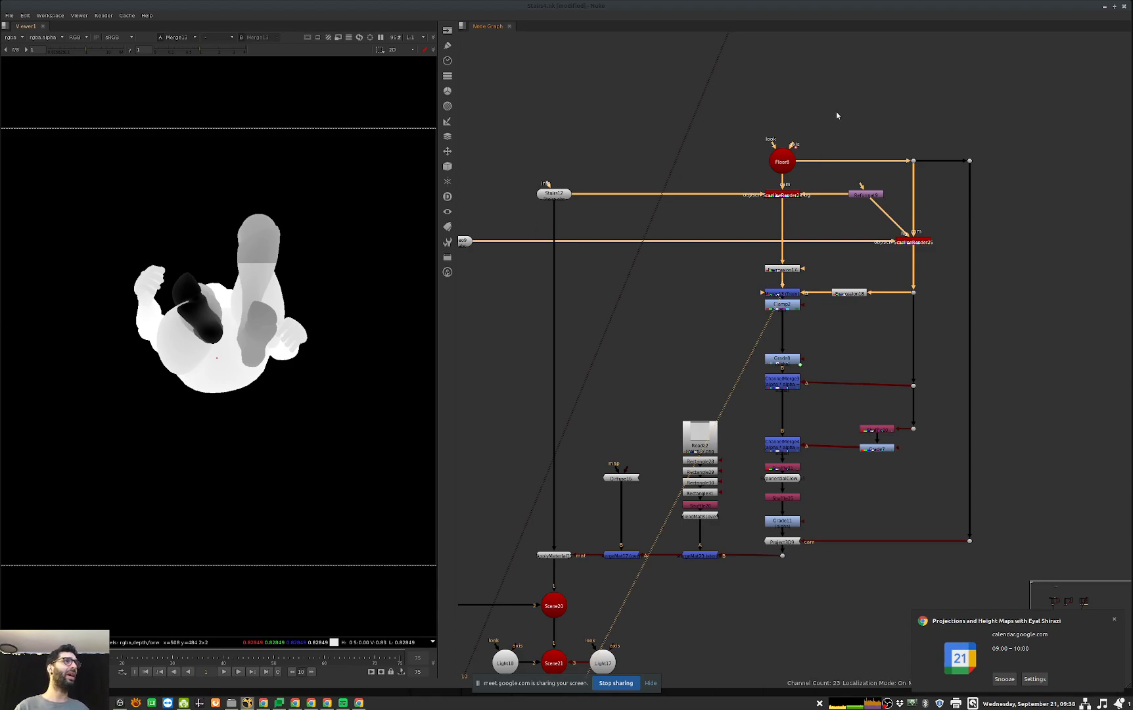
# Step: Check the floor camera's transform settings and inspect its placement relative to the stairs and character in 3D
pyautogui.doubleClick(781, 161)
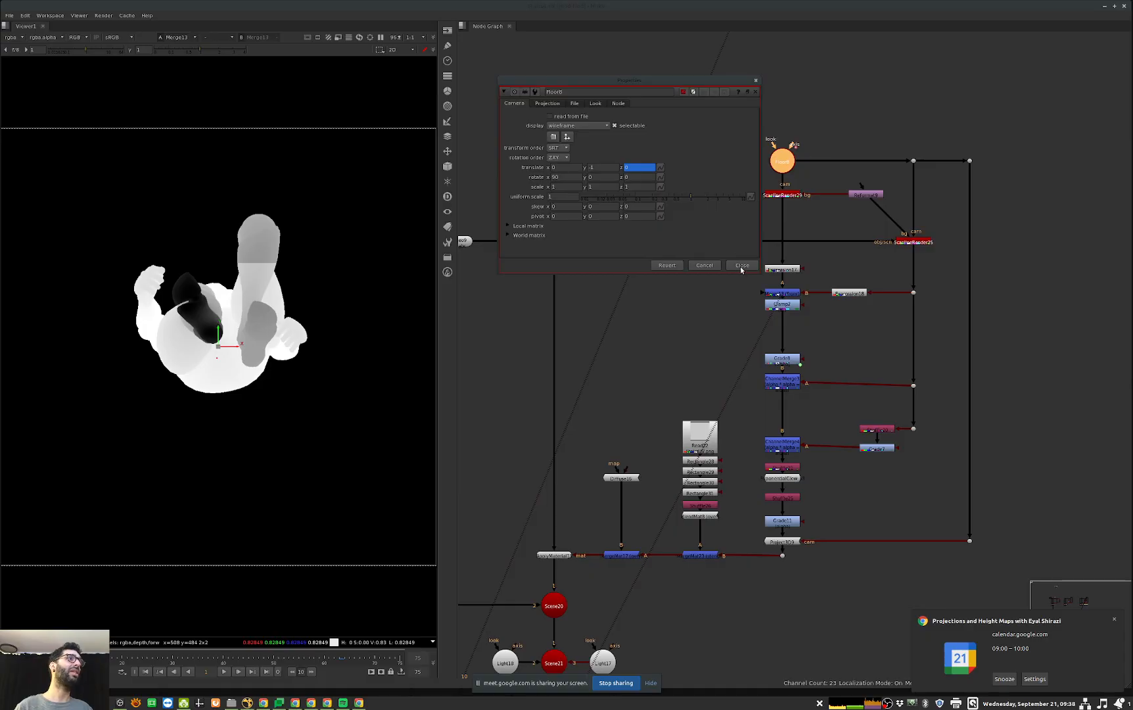
pyautogui.click(740, 266)
pyautogui.press('Tab')
pyautogui.moveTo(246, 508)
pyautogui.keyDown('alt'); pyautogui.mouseDown(button='middle')
pyautogui.moveTo(318, 505)
pyautogui.moveTo(243, 503)
pyautogui.mouseUp(button='middle'); pyautogui.keyUp('alt')
pyautogui.keyDown('ctrl'); pyautogui.moveTo(243, 503); pyautogui.dragTo(320, 508); pyautogui.keyUp('ctrl')
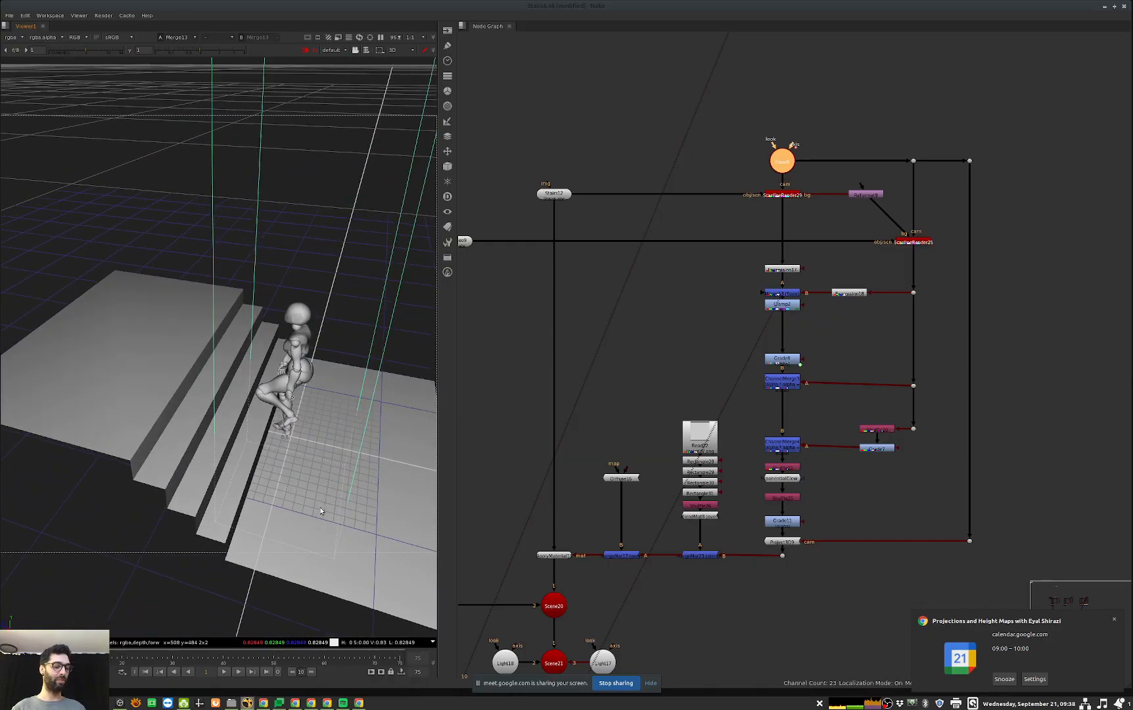
# Step: Play the walk animation in 3D with the floor camera, return to the first frame and switch back to 2D
pyautogui.press('l')
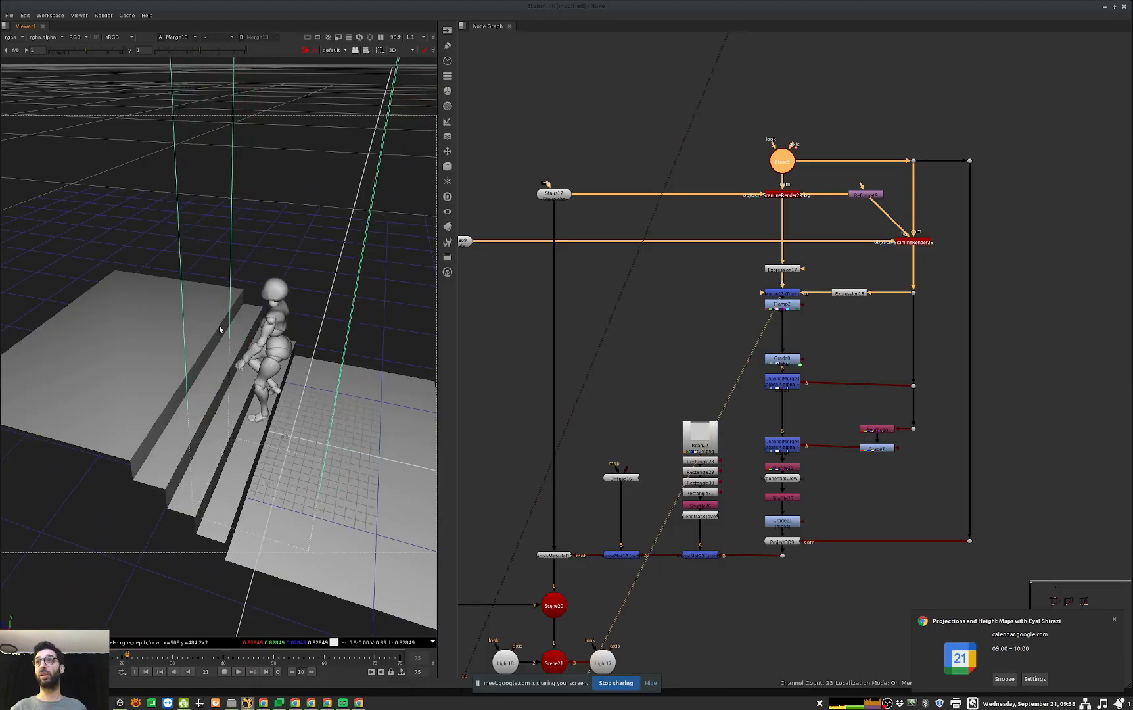
pyautogui.press('k')
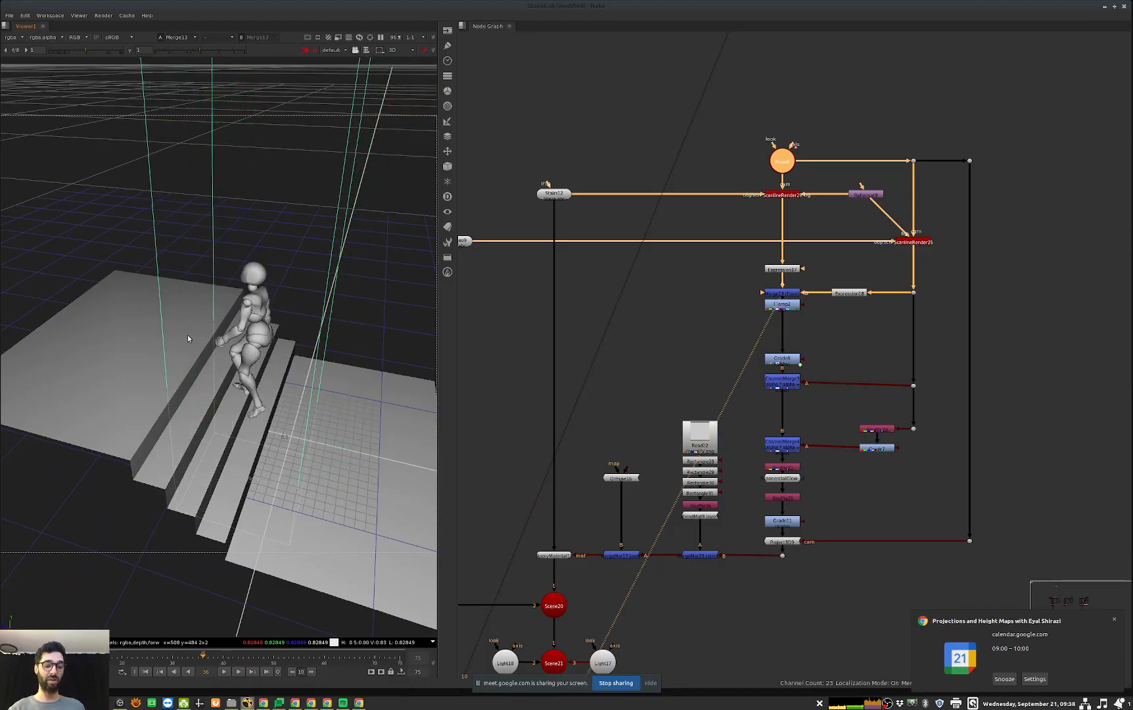
pyautogui.press('Home')
pyautogui.click(394, 406)
pyautogui.press('Tab')
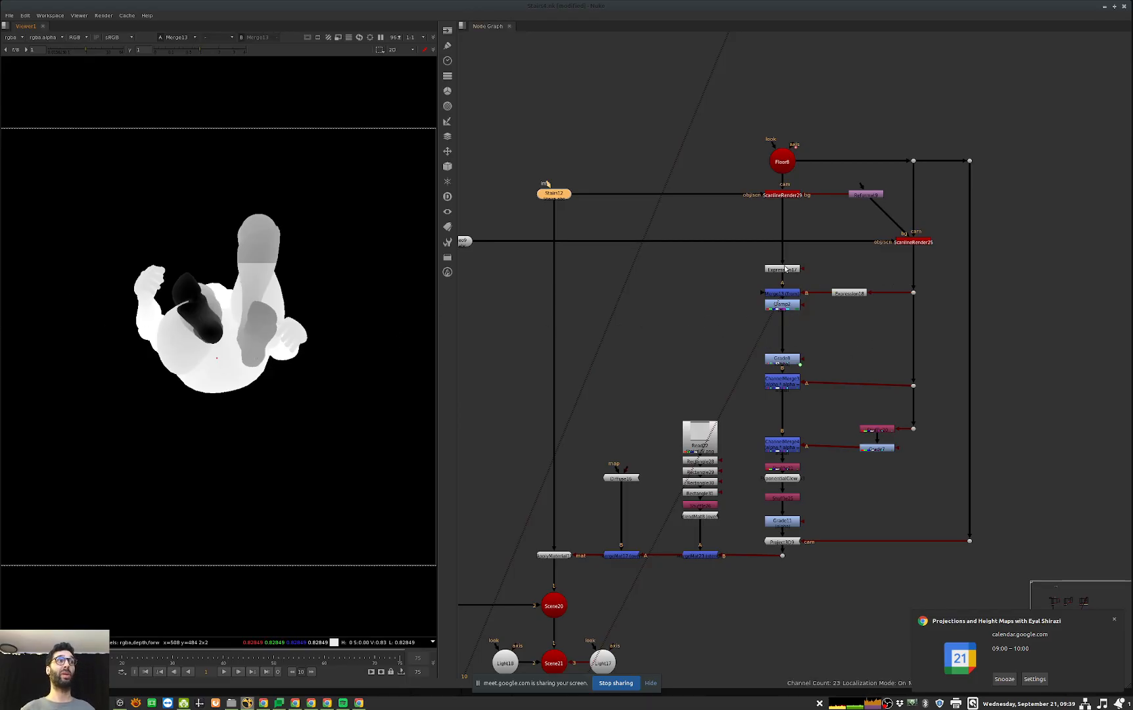
# Step: View the character branch's Expression node and vary the viewer gain to inspect its depth values
pyautogui.moveTo(871, 293); pyautogui.dragTo(826, 326)
pyautogui.hotkey('ctrl', 'z')
pyautogui.click(850, 295)
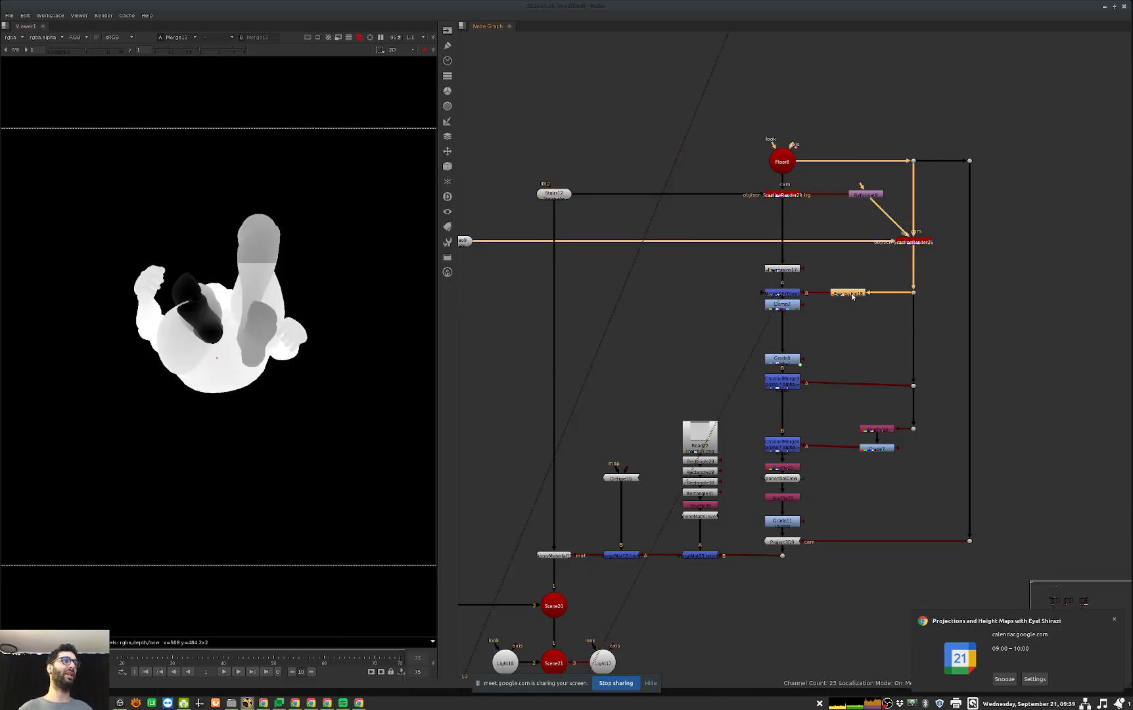
pyautogui.press('1')
pyautogui.moveTo(89, 51)
pyautogui.mouseDown()
pyautogui.moveTo(54, 51)
pyautogui.moveTo(66, 51)
pyautogui.mouseUp()
pyautogui.keyDown('ctrl'); pyautogui.click(93, 51); pyautogui.keyUp('ctrl')
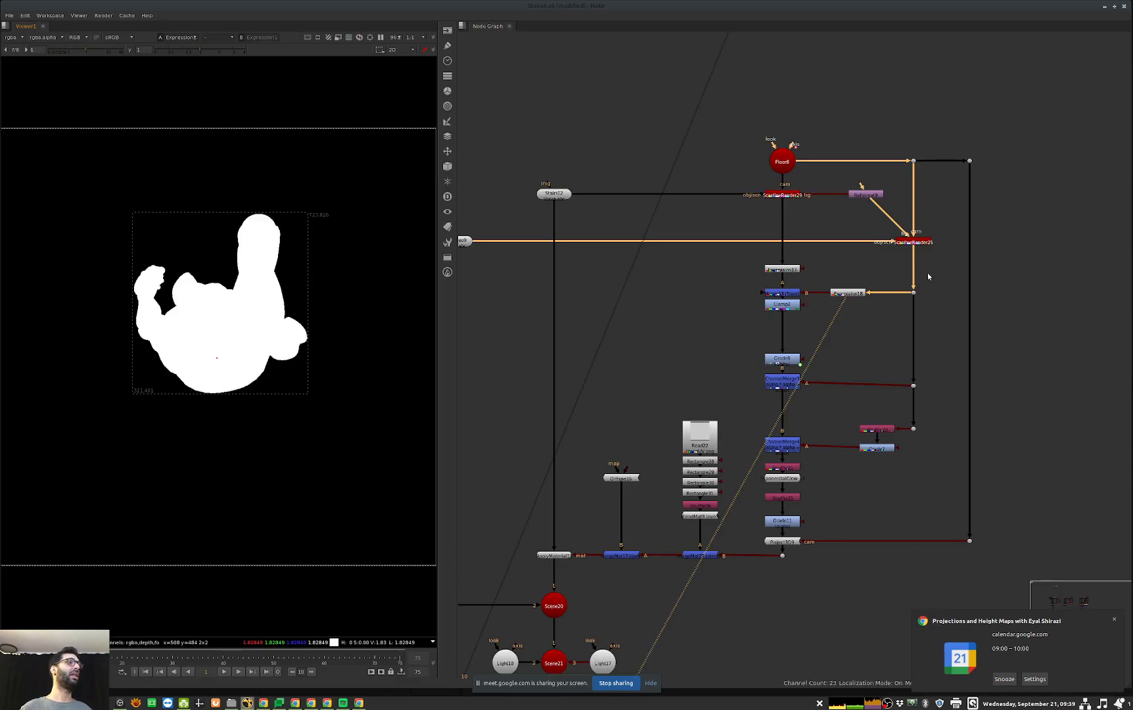
# Step: View the stairs branch's Expression node and vary the viewer gain to inspect its depth values
pyautogui.click(791, 272)
pyautogui.press('1')
pyautogui.click(66, 50)
pyautogui.moveTo(66, 51); pyautogui.dragTo(84, 50)
pyautogui.keyDown('ctrl'); pyautogui.click(85, 50); pyautogui.keyUp('ctrl')
# Step: View the depth Merge, the Clamp and the Grade in turn, and show the Grade's alpha channel
pyautogui.click(790, 295)
pyautogui.press('1')
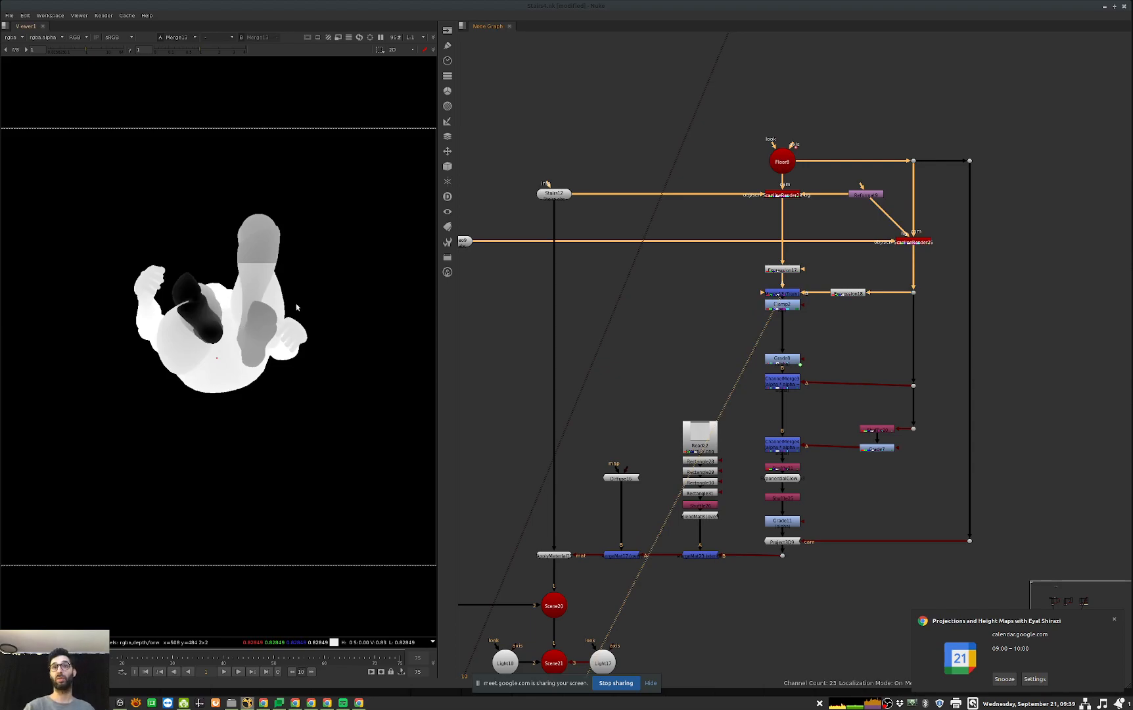
pyautogui.click(786, 306)
pyautogui.press('1')
pyautogui.click(781, 360)
pyautogui.press('1')
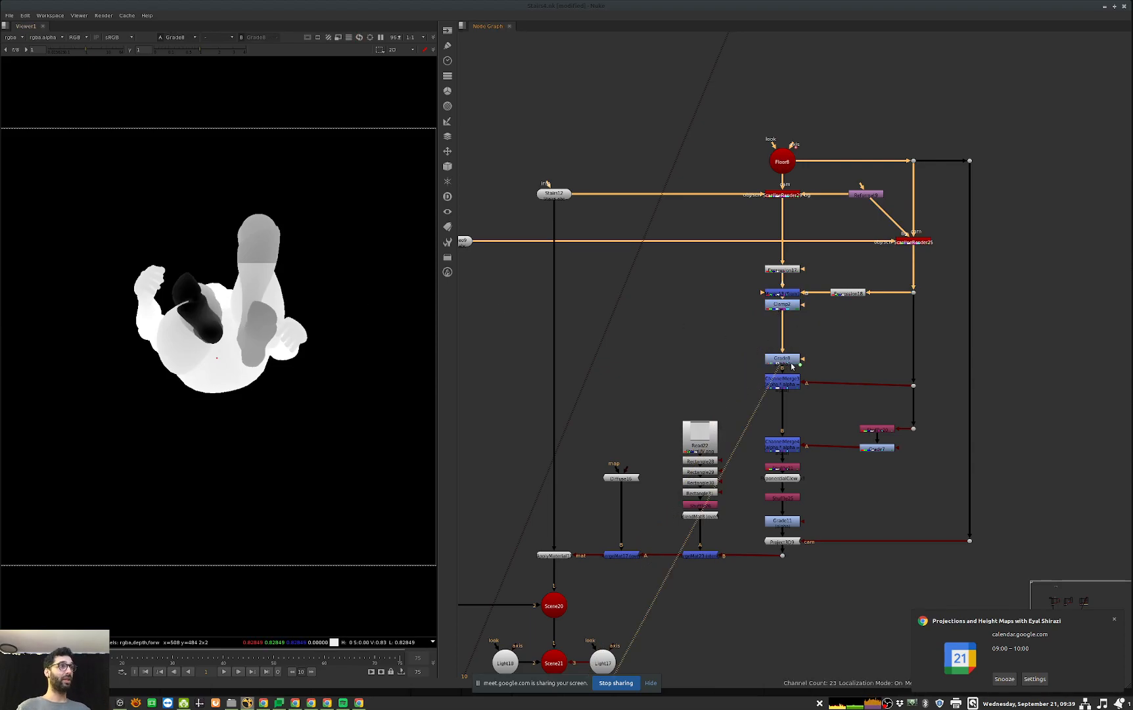
pyautogui.press('a')
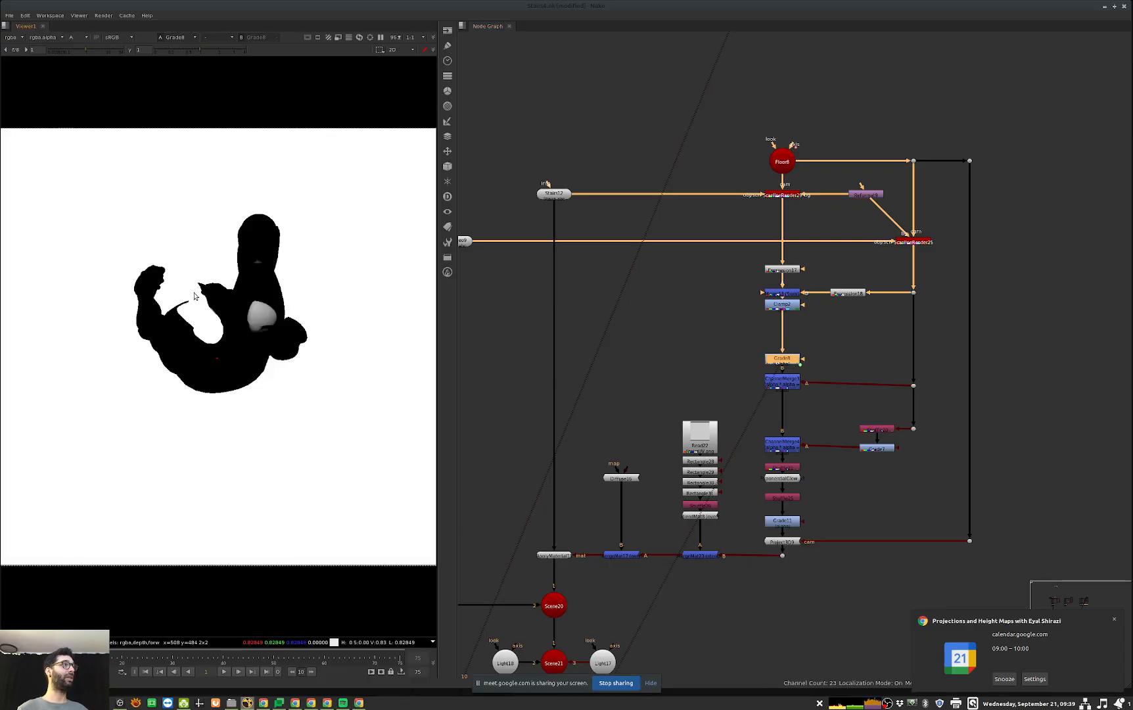
# Step: Set the blackpoint of the alpha Grade below the Clamp to 0.2 and close its properties
pyautogui.doubleClick(785, 360)
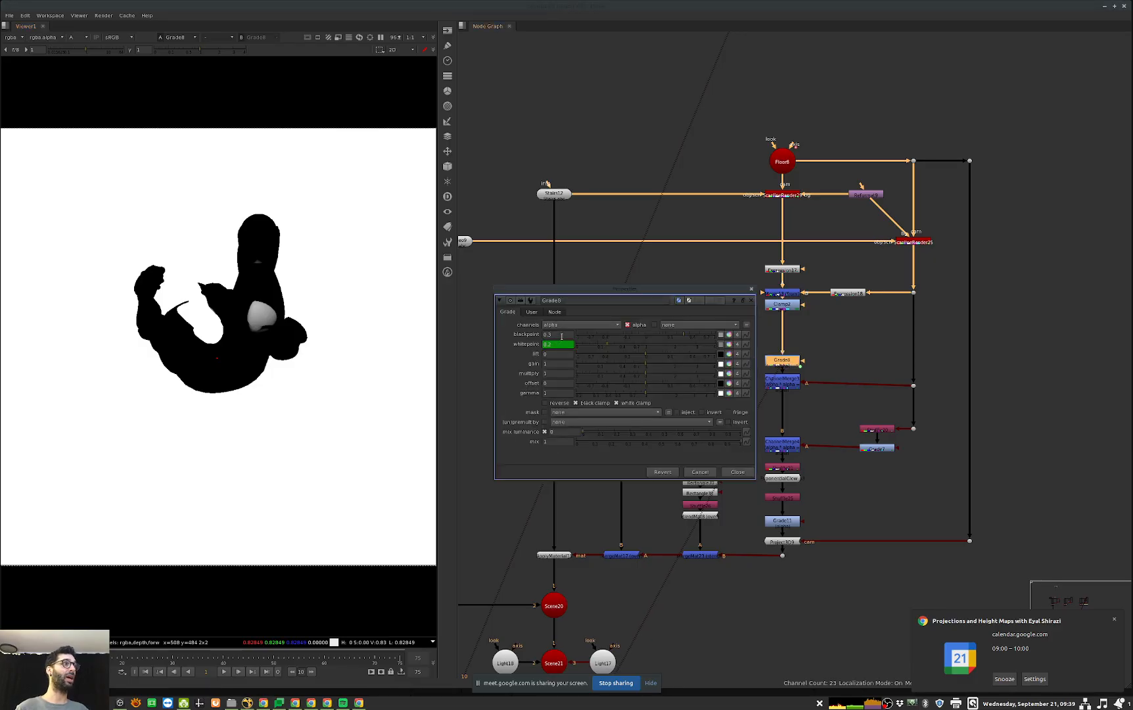
pyautogui.click(560, 334)
pyautogui.press('Down')
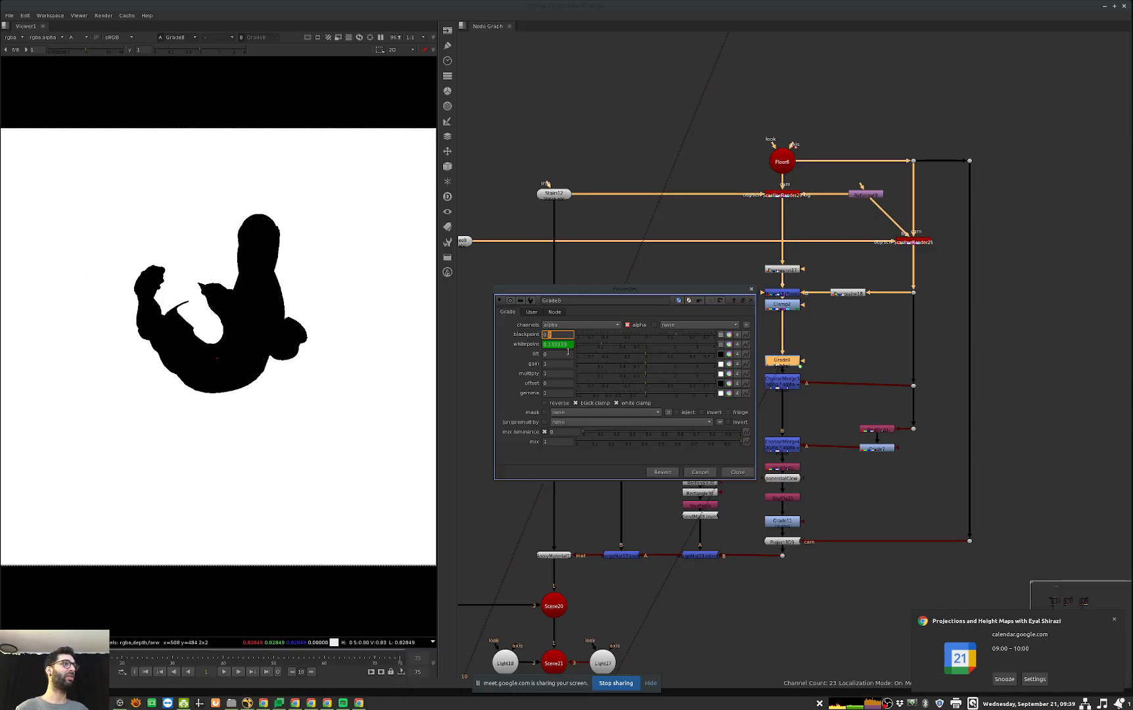
pyautogui.click(738, 472)
# Step: View the alpha of the first ChannelMerge below the Grade, fitted to the viewer, to examine the foot contact mask
pyautogui.click(782, 383)
pyautogui.press('1')
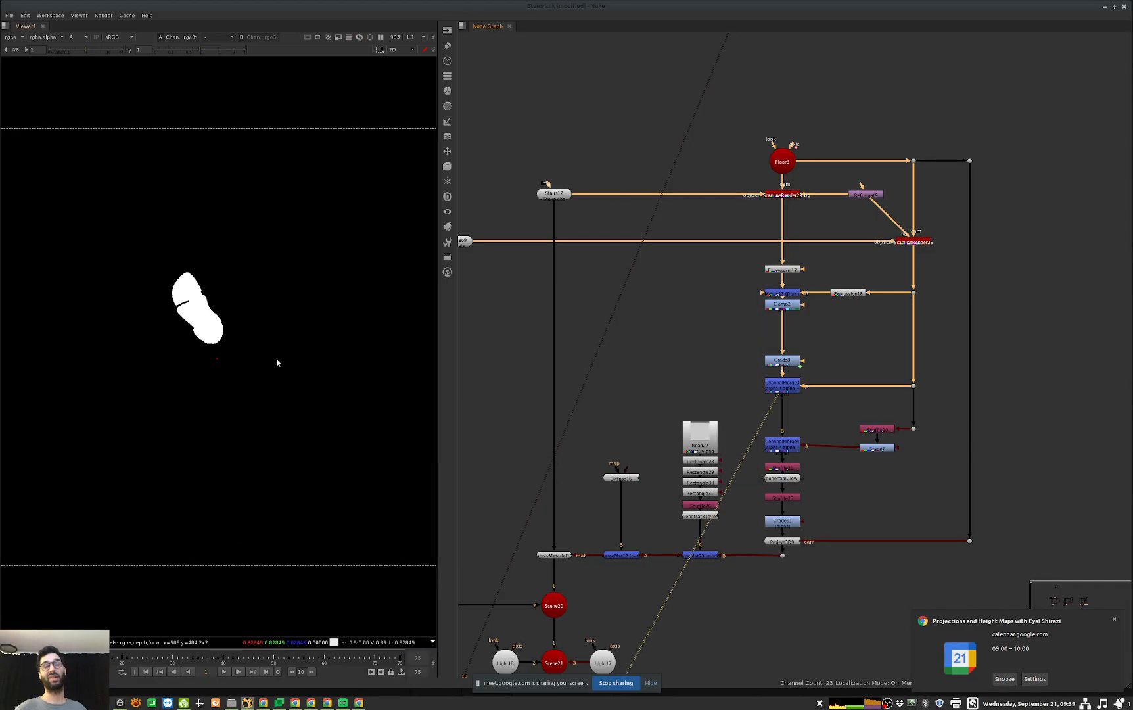
pyautogui.scroll(-3, 267, 378)
pyautogui.press('f')
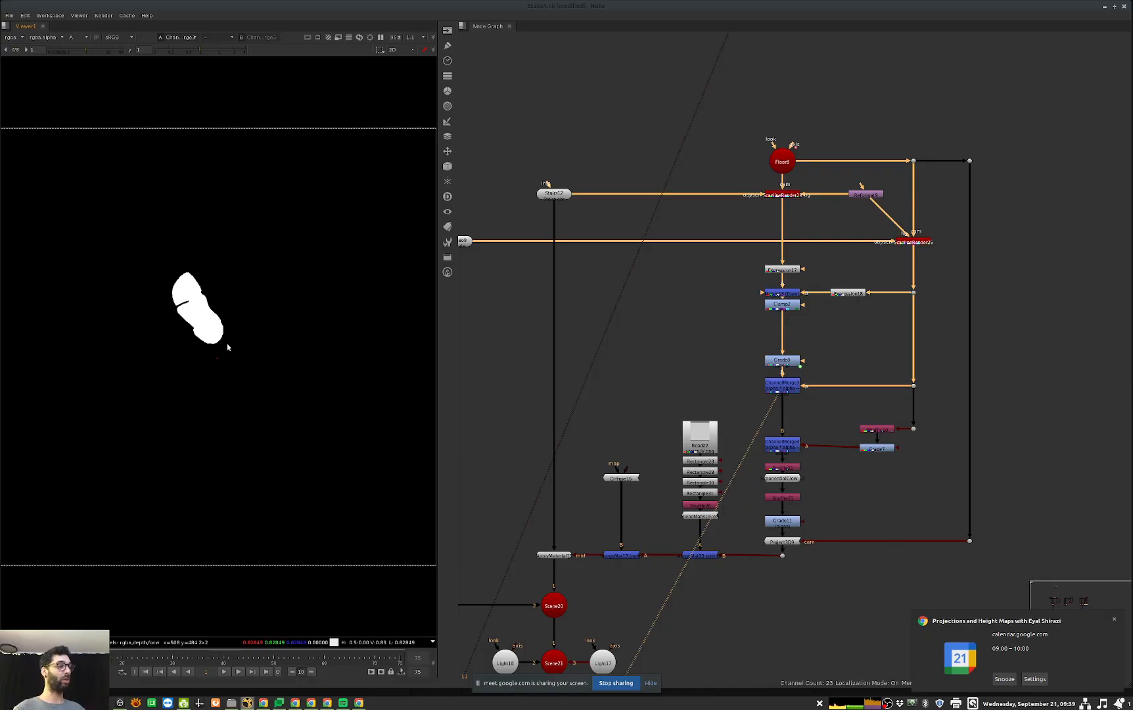
# Step: Examine the second ChannelMerge's alpha up close, and view the Shuffle node in the branch feeding it
pyautogui.moveTo(790, 449); pyautogui.dragTo(791, 452)
pyautogui.moveTo(923, 436); pyautogui.dragTo(847, 465)
pyautogui.click(787, 452)
pyautogui.press('1')
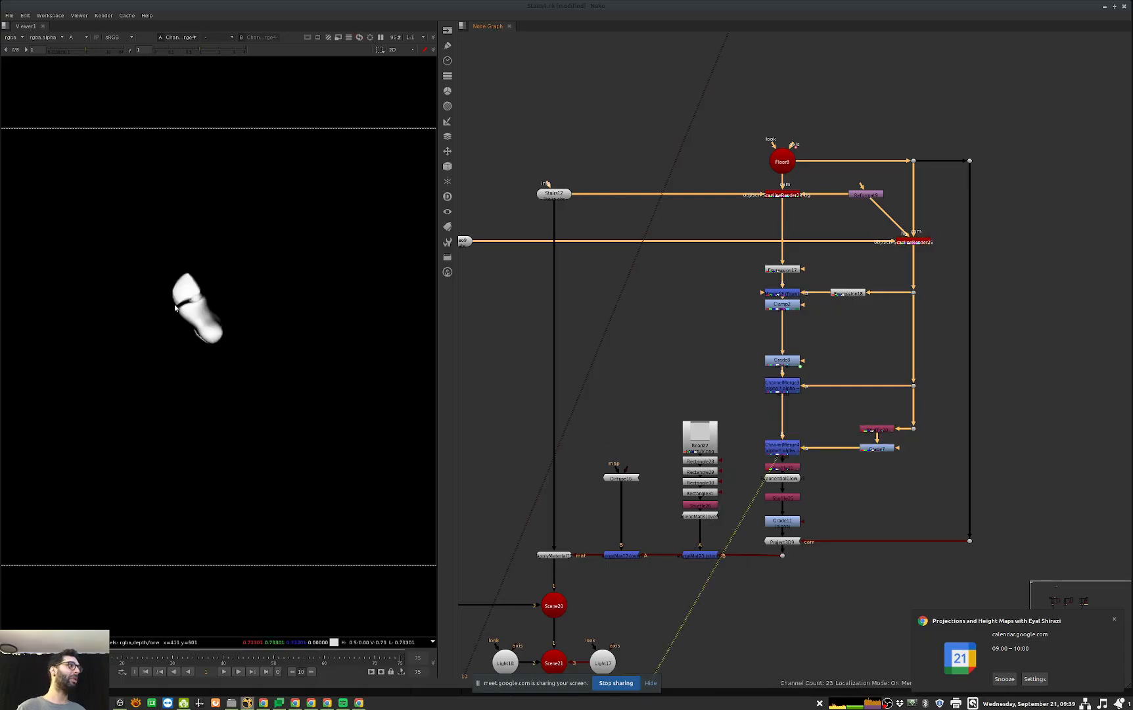
pyautogui.scroll(4, 197, 310)
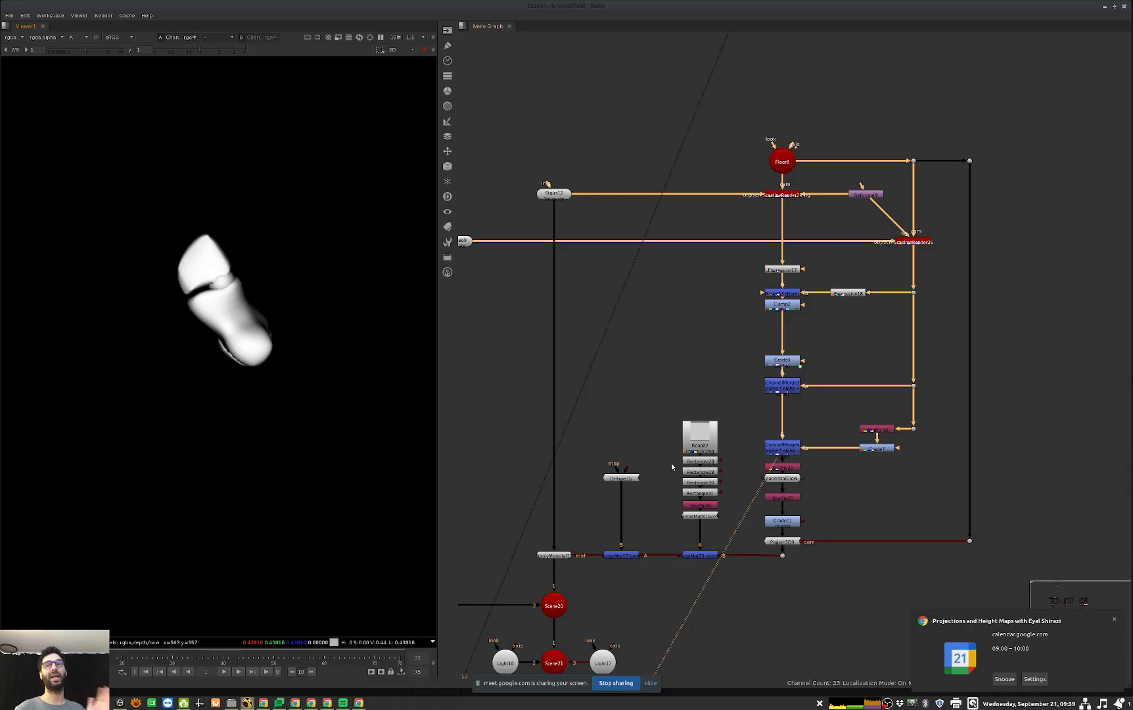
pyautogui.click(872, 430)
pyautogui.press('1')
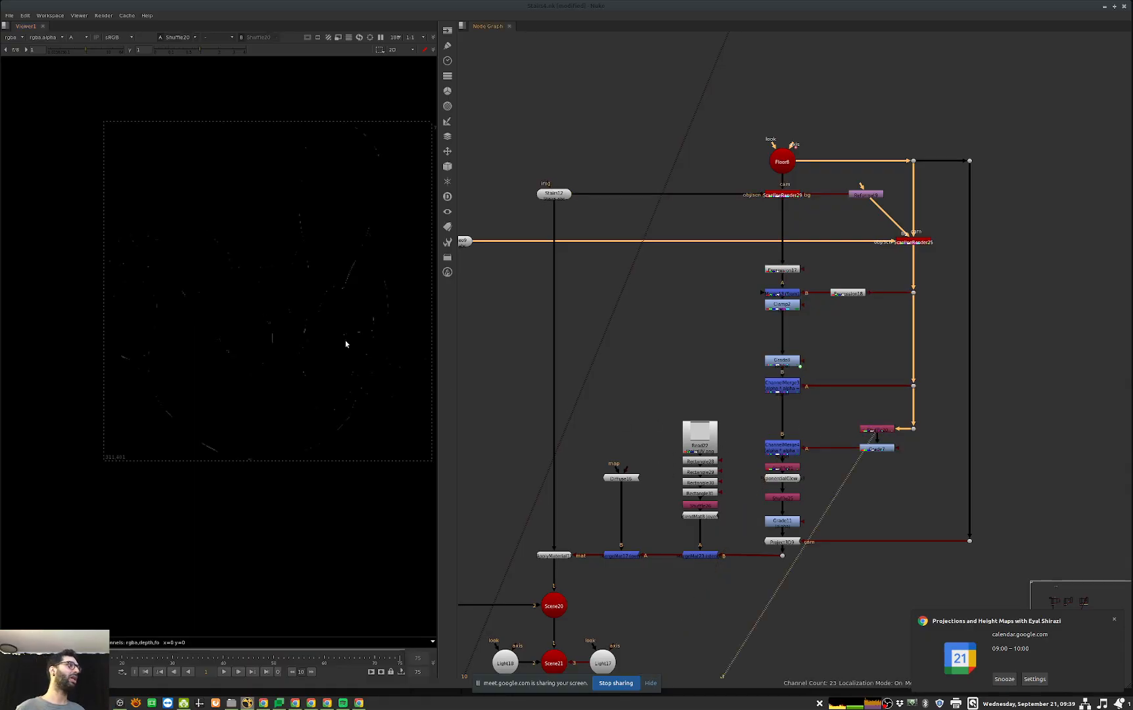
# Step: View the Grade branch feeding the second ChannelMerge and that ChannelMerge itself, to compare the full body pass with the masked foot
pyautogui.click(877, 448)
pyautogui.press('1')
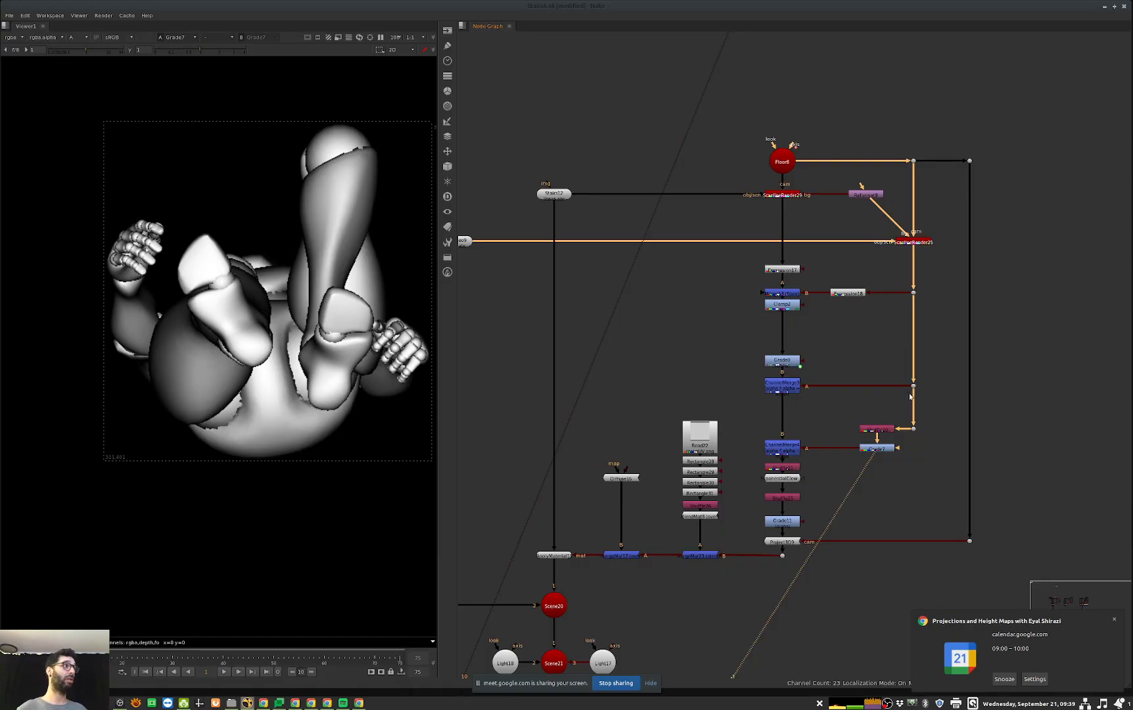
pyautogui.moveTo(874, 462); pyautogui.dragTo(910, 453, button='middle')
pyautogui.click(817, 447)
pyautogui.press('1')
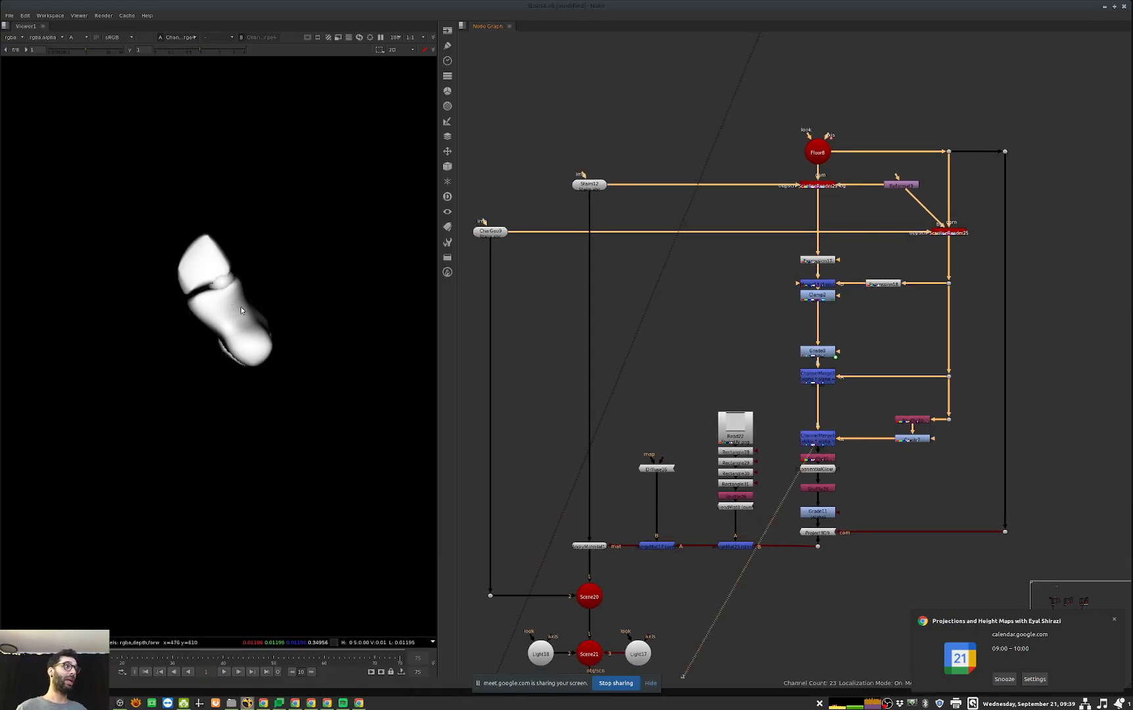
# Step: Disable the Shuffle, ExponentialGlow, second Shuffle and Grade below the second ChannelMerge
pyautogui.moveTo(834, 471); pyautogui.dragTo(845, 460, button='middle')
pyautogui.click(841, 479)
pyautogui.moveTo(864, 442); pyautogui.dragTo(785, 488)
pyautogui.press('d')
pyautogui.moveTo(834, 508); pyautogui.dragTo(853, 480, button='middle')
pyautogui.click(853, 480)
pyautogui.press('1')
pyautogui.press('d')
# Step: View the final ScanlineRender below the lights and disable Scene20 to hide the character
pyautogui.moveTo(685, 621); pyautogui.dragTo(758, 514, button='middle')
pyautogui.click(690, 563)
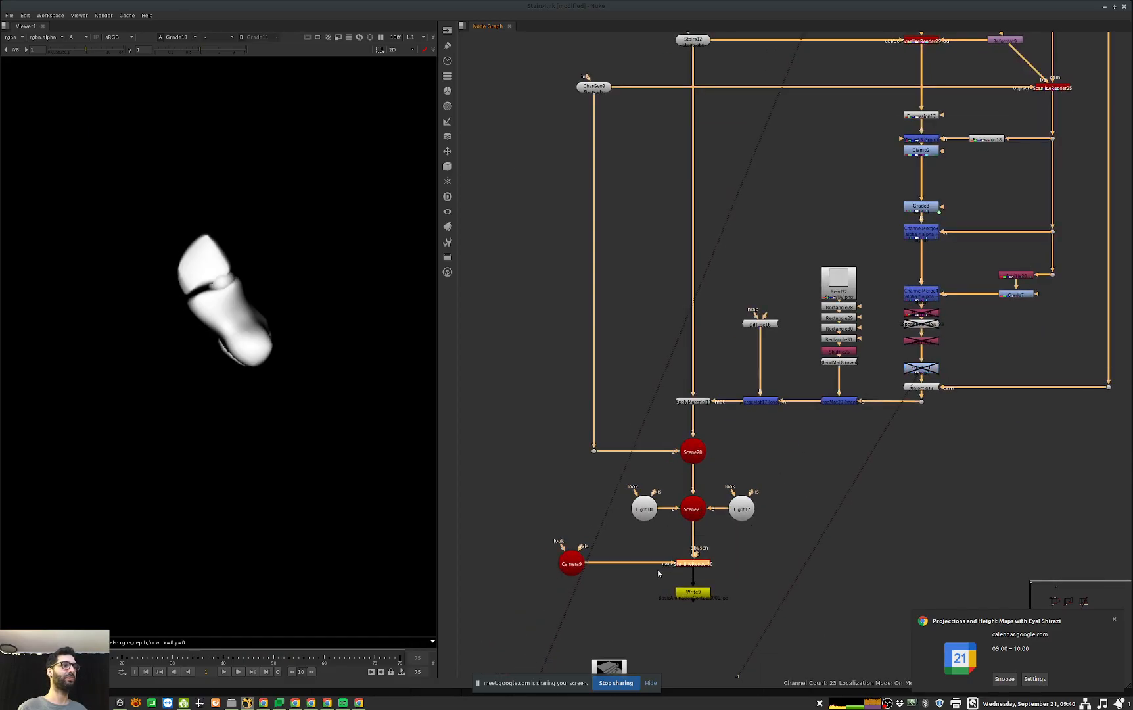
pyautogui.moveTo(653, 572); pyautogui.dragTo(652, 579, button='middle')
pyautogui.moveTo(835, 250); pyautogui.dragTo(847, 452)
pyautogui.moveTo(860, 261); pyautogui.dragTo(809, 455)
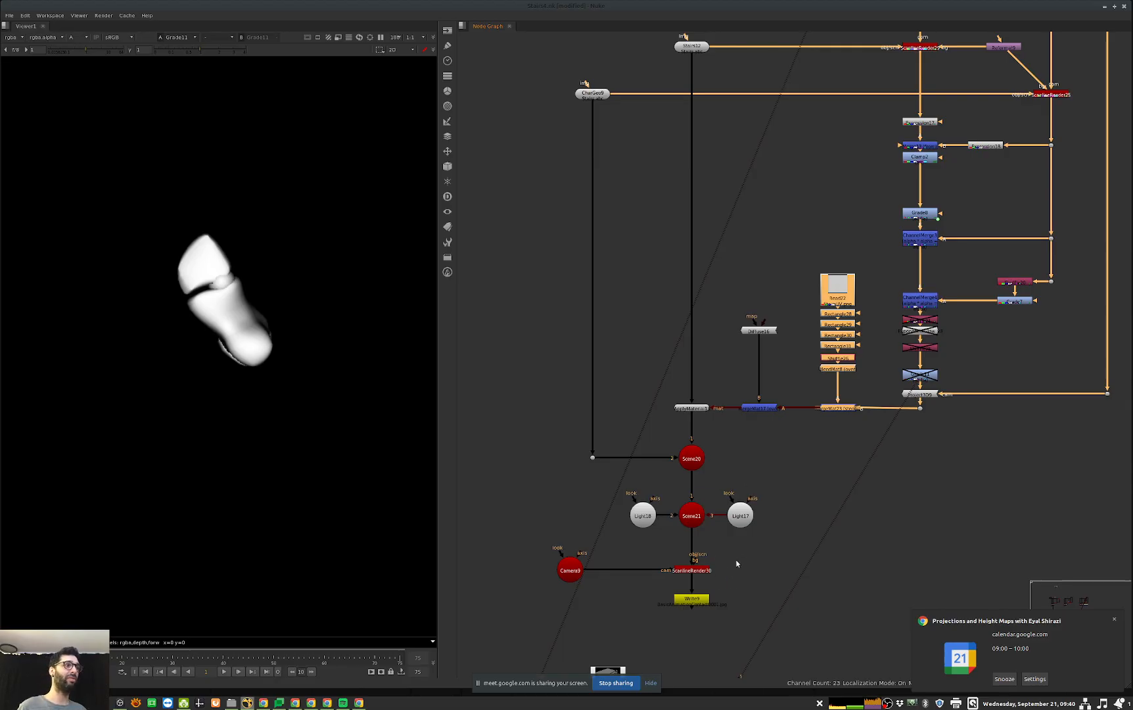
pyautogui.click(691, 569)
pyautogui.press('1')
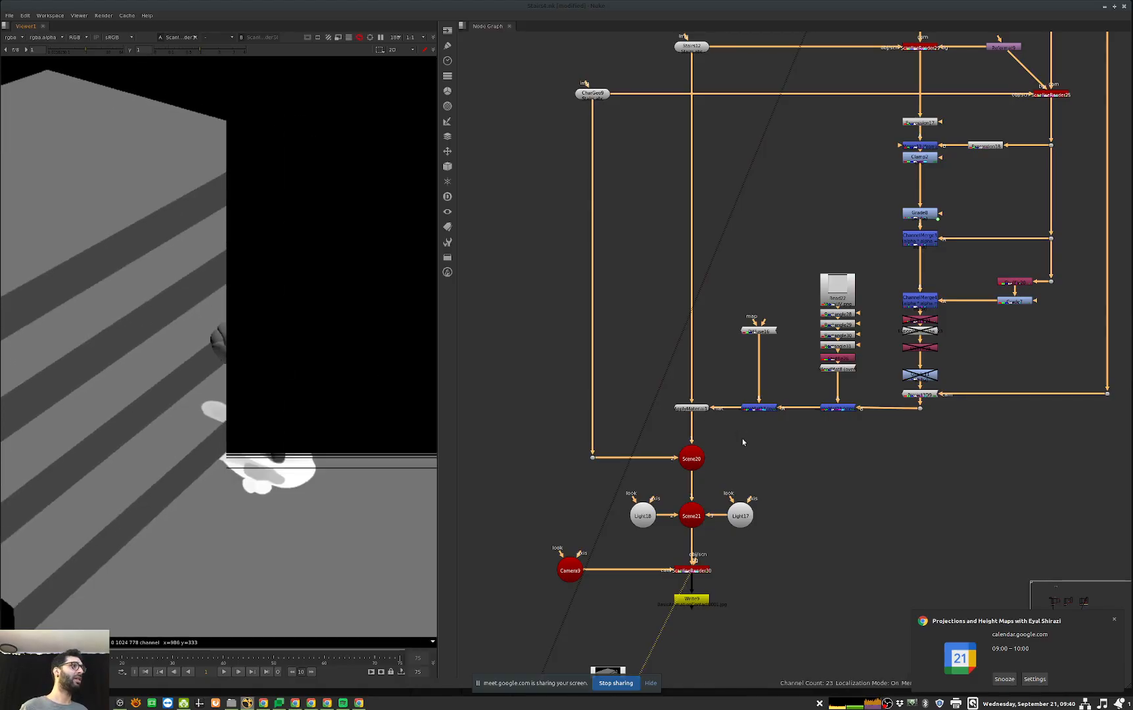
pyautogui.click(690, 460)
pyautogui.press('d')
# Step: Re-enable the first Shuffle below the second ChannelMerge and play the projected foot mask forward to frame 21
pyautogui.moveTo(878, 419); pyautogui.dragTo(827, 456, button='middle')
pyautogui.click(874, 383)
pyautogui.press('d')
pyautogui.press('d')
pyautogui.click(878, 358)
pyautogui.press('d')
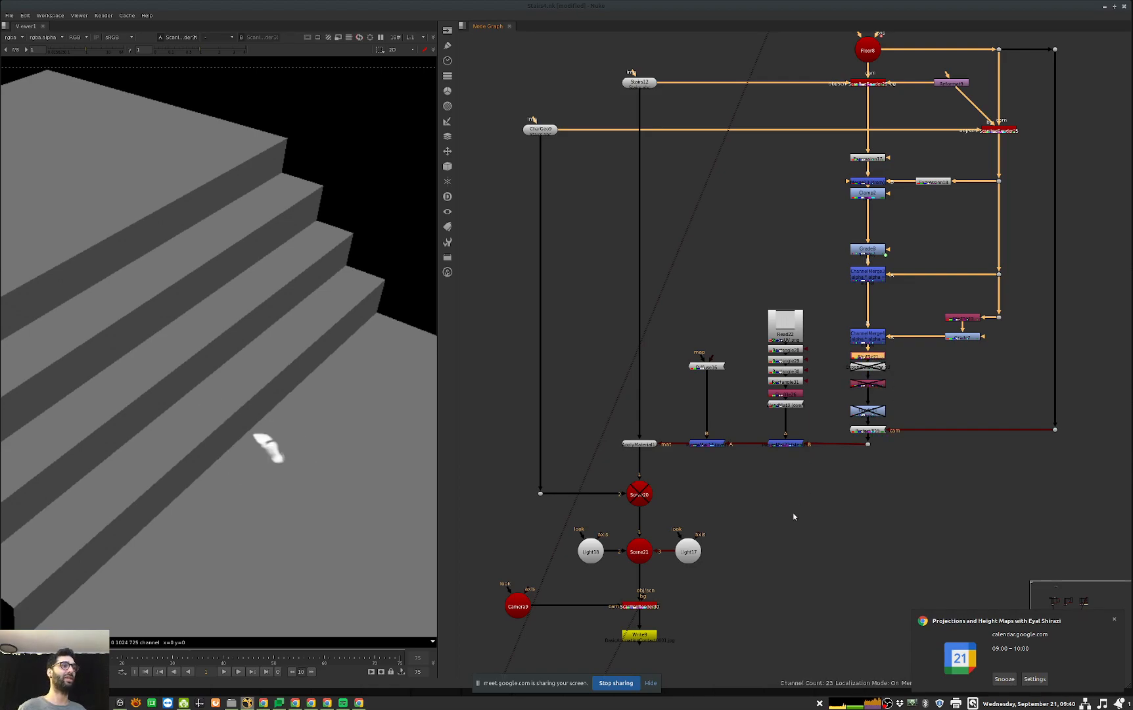
pyautogui.moveTo(796, 509); pyautogui.dragTo(845, 485, button='middle')
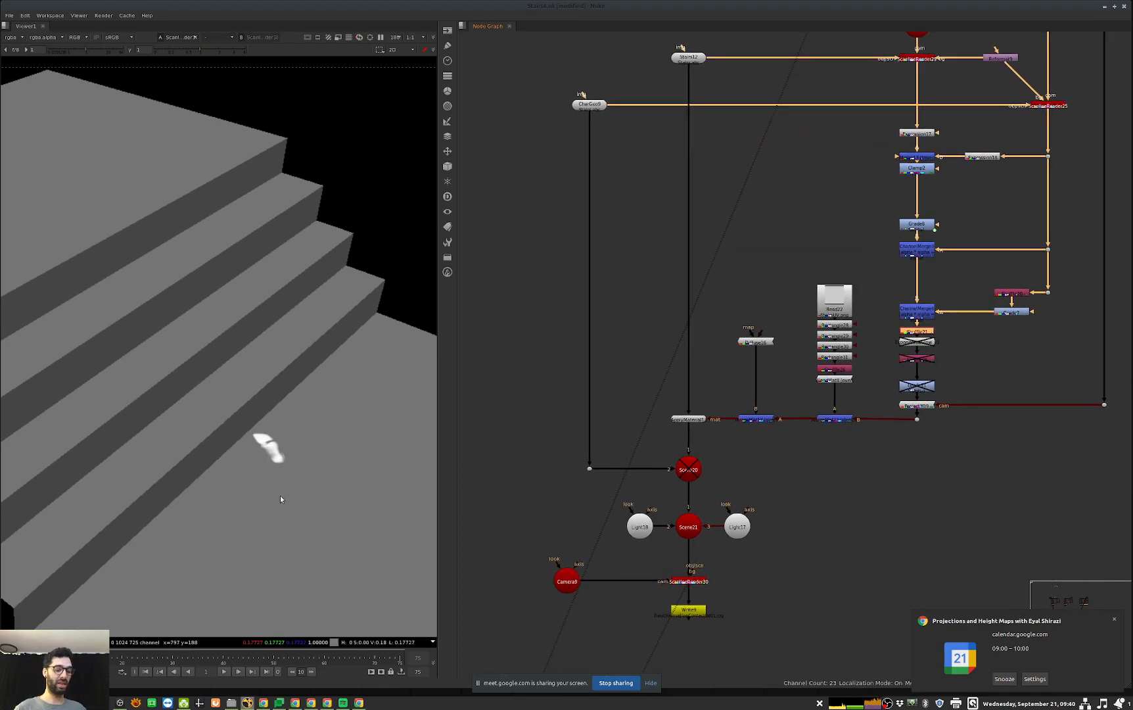
pyautogui.press('l')
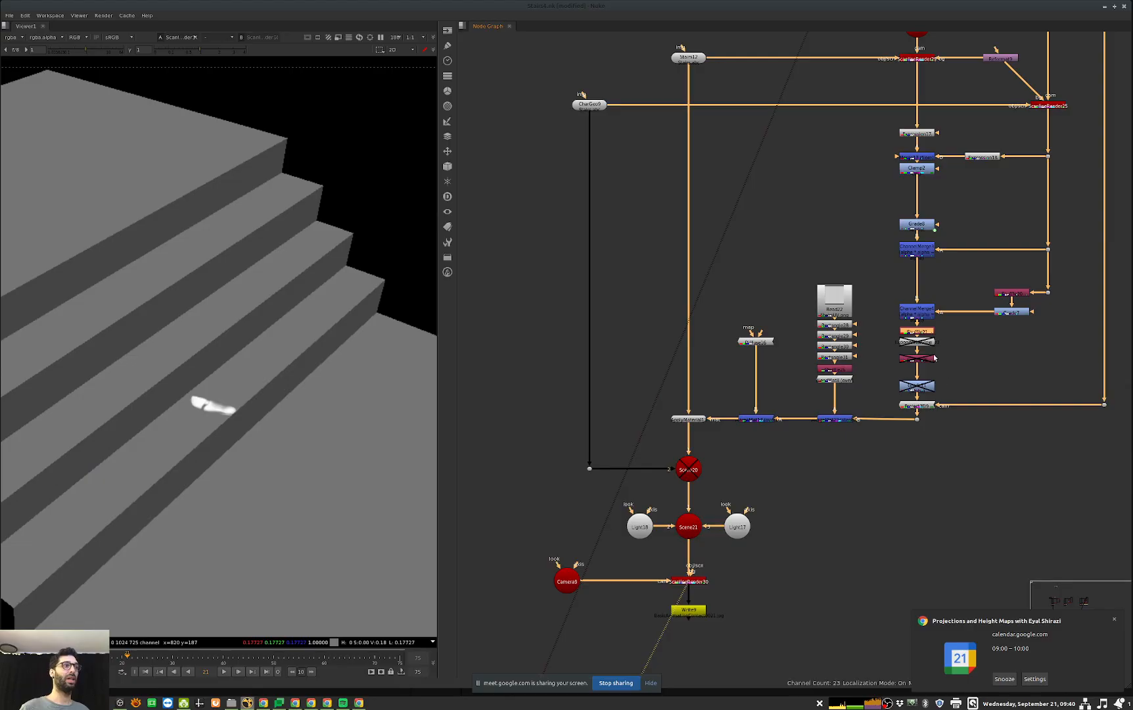
# Step: Re-enable the ExponentialGlow, the second Shuffle and the Grade together, and look closer at the contact shadow on the stairs
pyautogui.click(926, 385)
pyautogui.moveTo(889, 401); pyautogui.dragTo(966, 337)
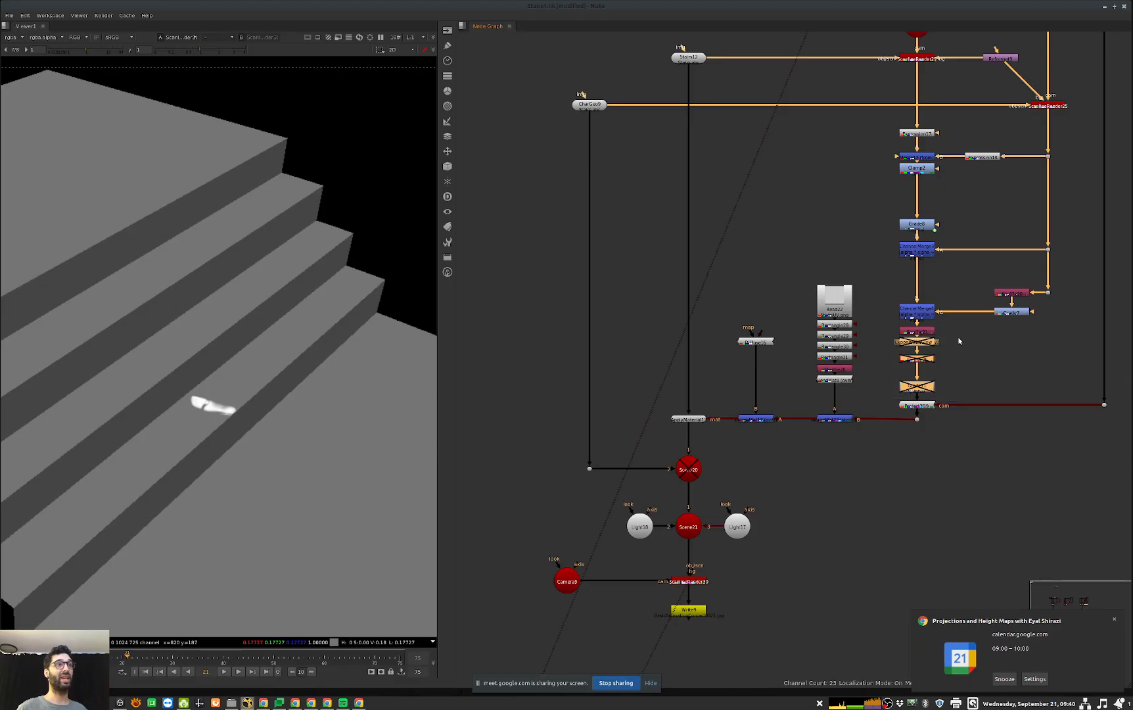
pyautogui.press('d')
pyautogui.click(964, 354)
pyautogui.scroll(5, 282, 401)
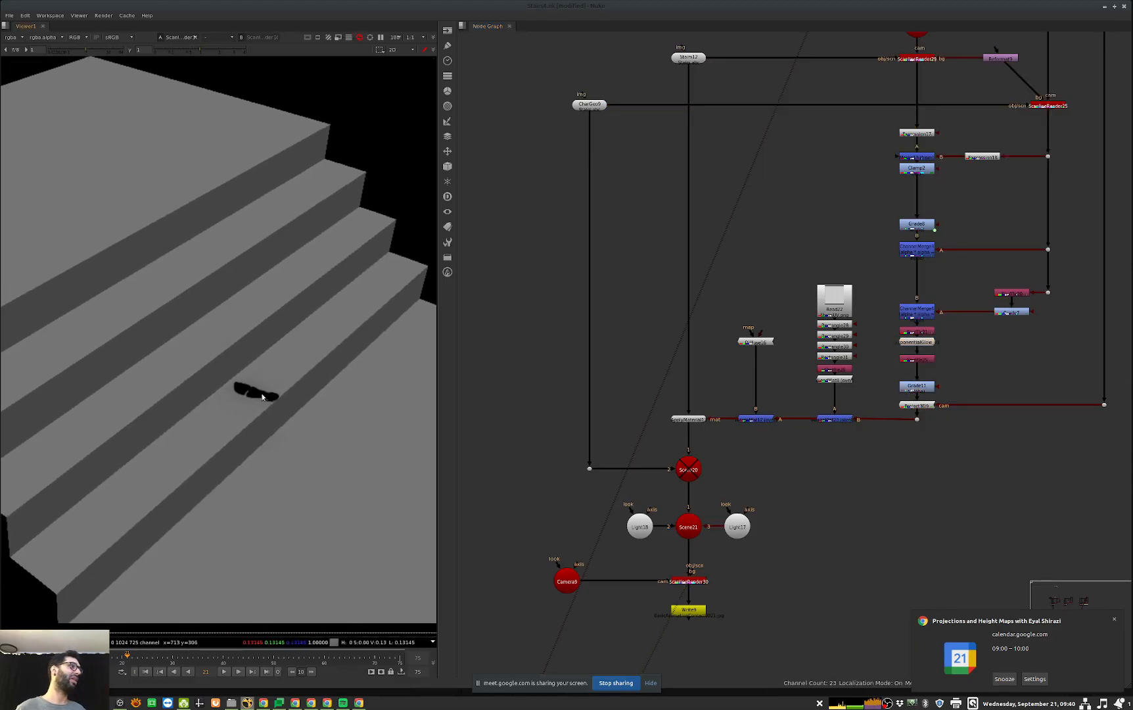
# Step: View the Shuffle below the ExponentialGlow, fitted to the viewer, to examine the glow around the foot
pyautogui.click(917, 358)
pyautogui.press('1')
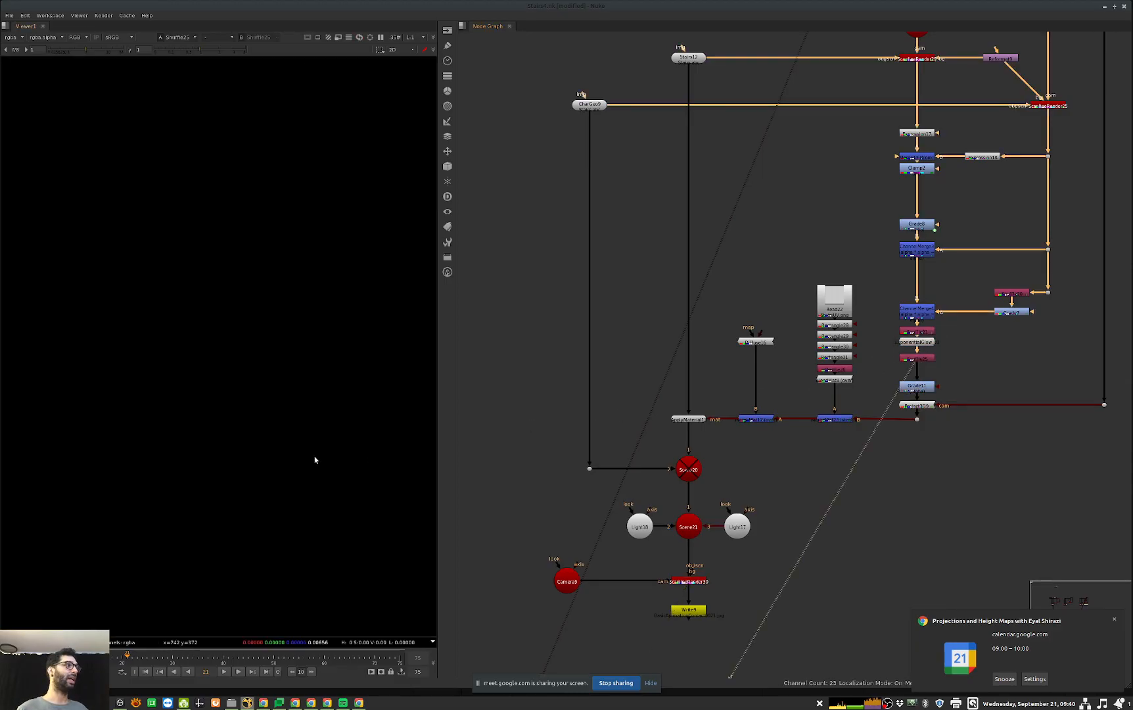
pyautogui.press('f')
pyautogui.scroll(2, 306, 305)
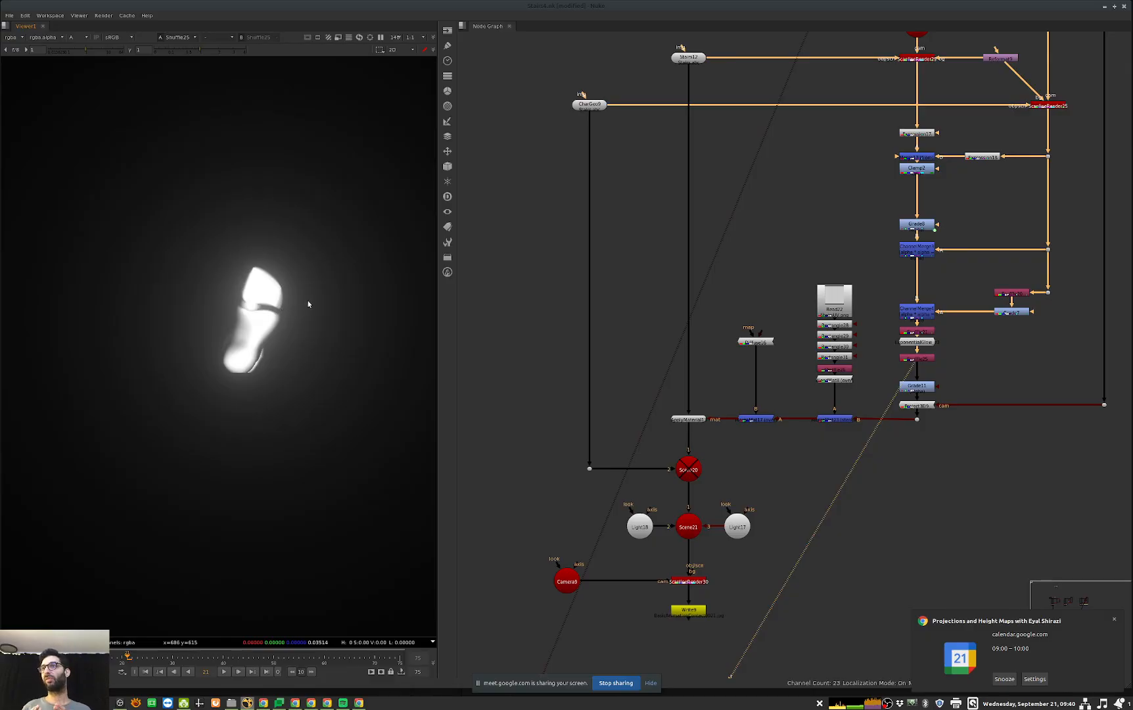
# Step: Try a higher intensity on the ExponentialGlow, return it to 0.5 and close its properties
pyautogui.doubleClick(921, 343)
pyautogui.click(671, 335)
pyautogui.press('Up')
pyautogui.press('Up')
pyautogui.press('Up')
pyautogui.press('Up')
pyautogui.press('Up')
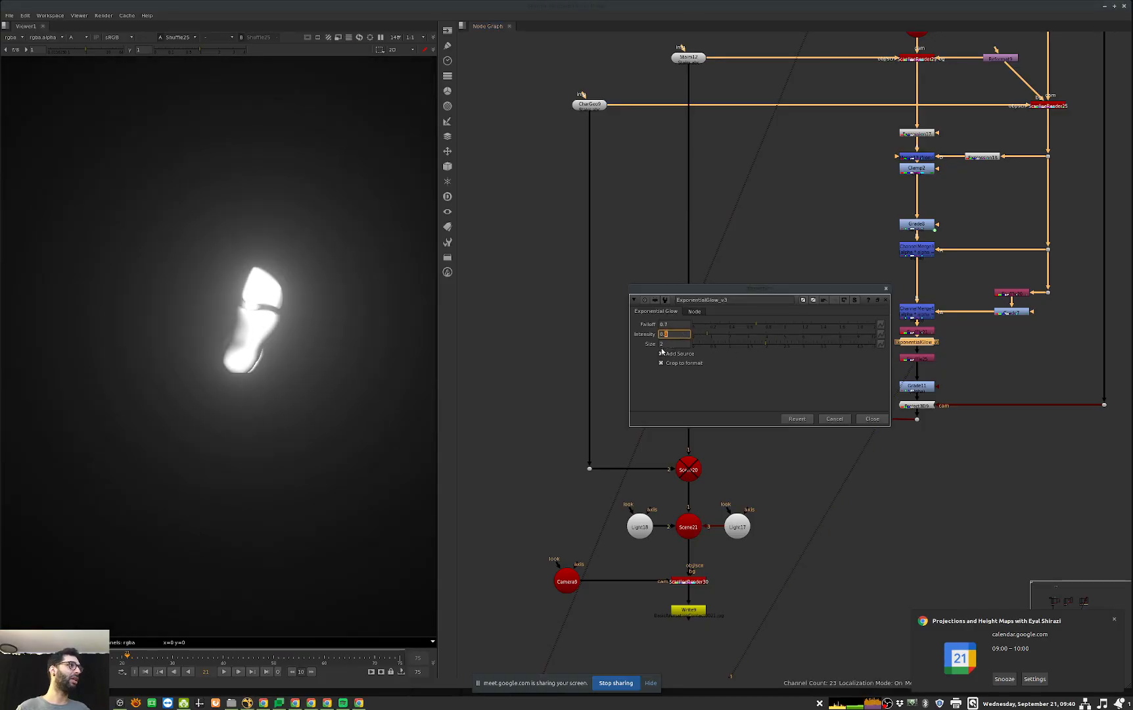
pyautogui.press('Down')
pyautogui.press('Down')
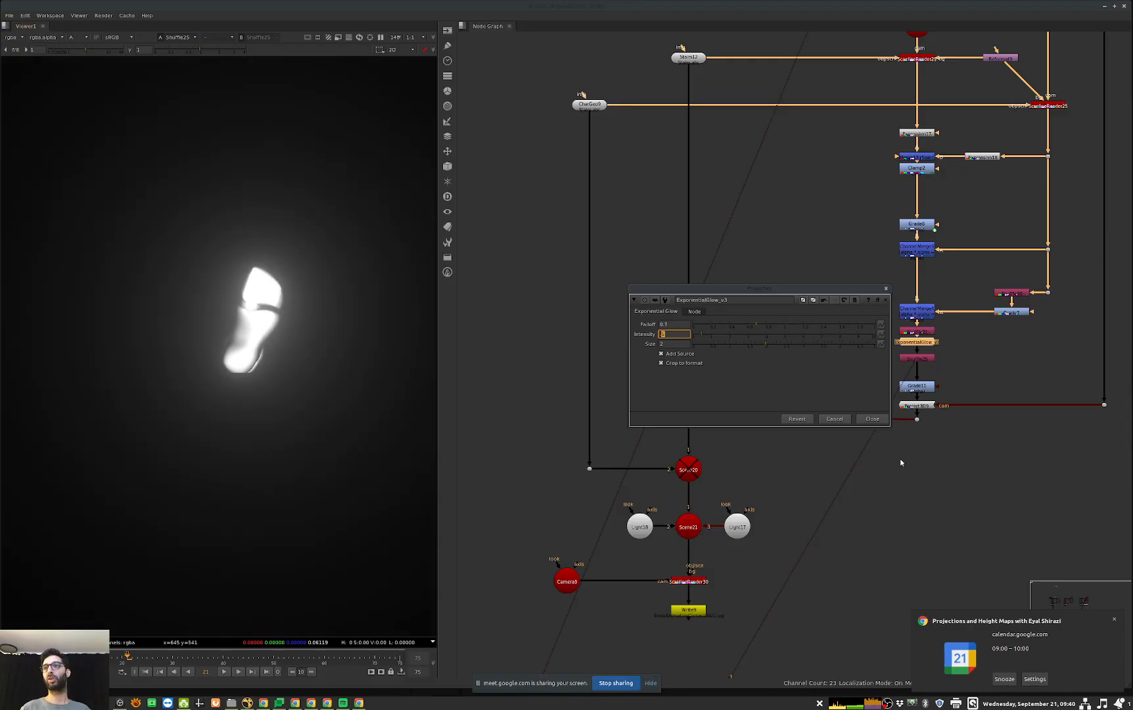
pyautogui.click(881, 422)
# Step: View the final ScanlineRender in colour and look closely at the contact shadow on the stairs
pyautogui.moveTo(731, 564); pyautogui.dragTo(786, 507, button='middle')
pyautogui.click(743, 525)
pyautogui.press('1')
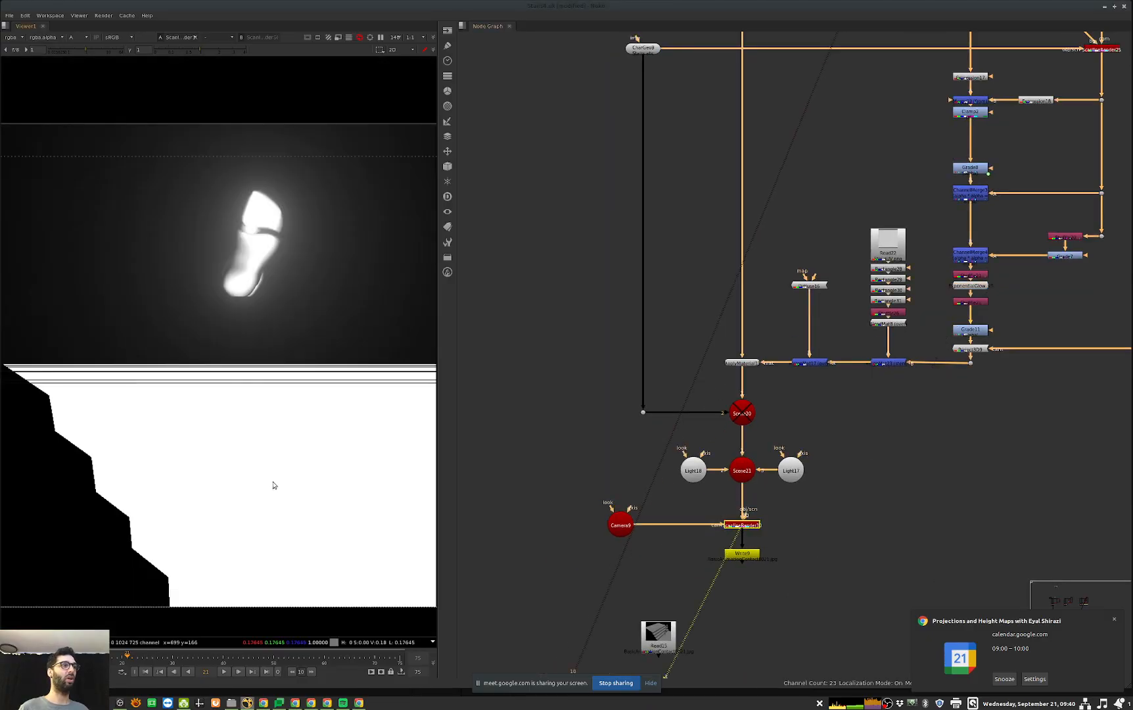
pyautogui.press('a')
pyautogui.scroll(3, 335, 424)
pyautogui.moveTo(334, 423); pyautogui.dragTo(327, 423, button='middle')
# Step: Re-enable Scene20 to show the character, and toggle the glow and Shuffle nodes off and on to compare the shadow
pyautogui.click(743, 415)
pyautogui.press('d')
pyautogui.moveTo(883, 381); pyautogui.dragTo(836, 410, button='middle')
pyautogui.moveTo(877, 348); pyautogui.dragTo(965, 307)
pyautogui.press('d')
pyautogui.press('d')
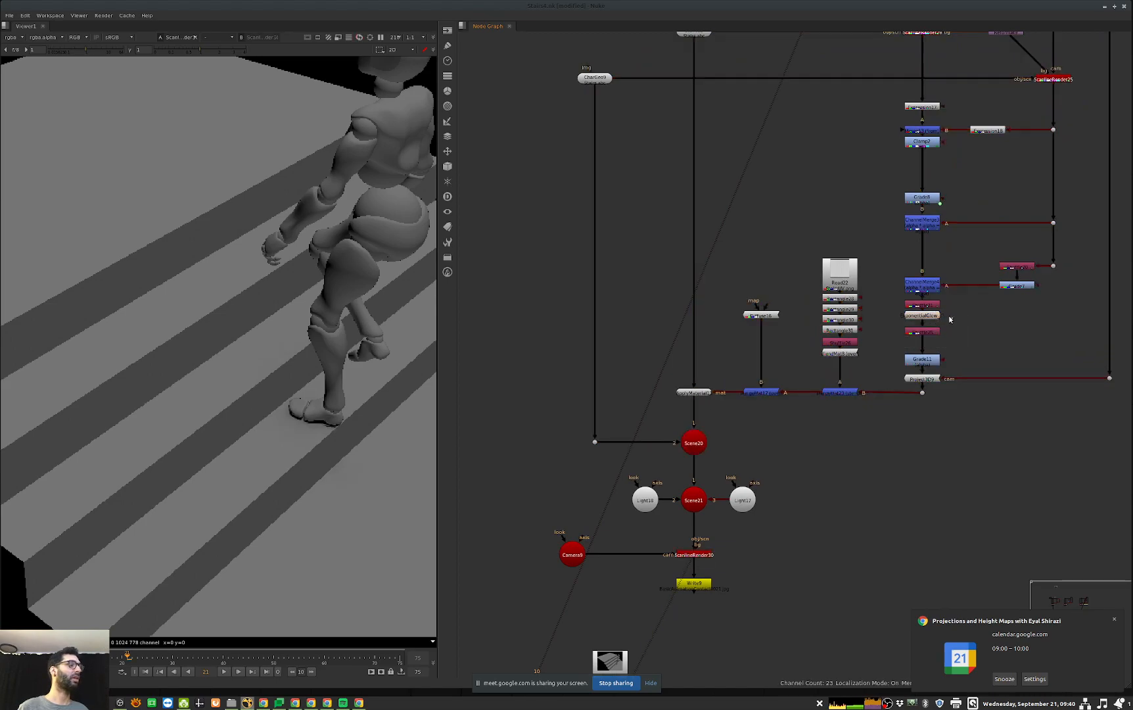
# Step: Try ExponentialGlow falloff values between 0.1 and 0.7, settle on 0.6 and close its properties
pyautogui.doubleClick(910, 316)
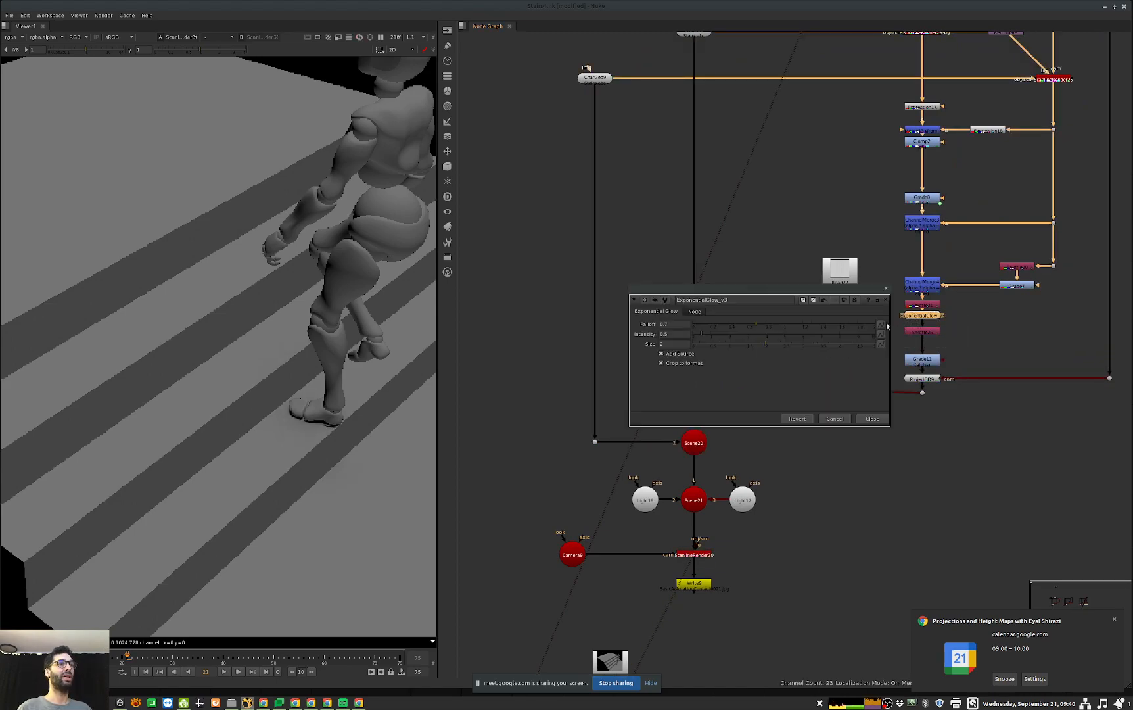
pyautogui.click(667, 324)
pyautogui.write('.5')
pyautogui.press('Return')
pyautogui.write('.1')
pyautogui.press('Return')
pyautogui.write('.5')
pyautogui.press('Return')
pyautogui.write('.7')
pyautogui.press('Return')
pyautogui.write('.6')
pyautogui.press('Return')
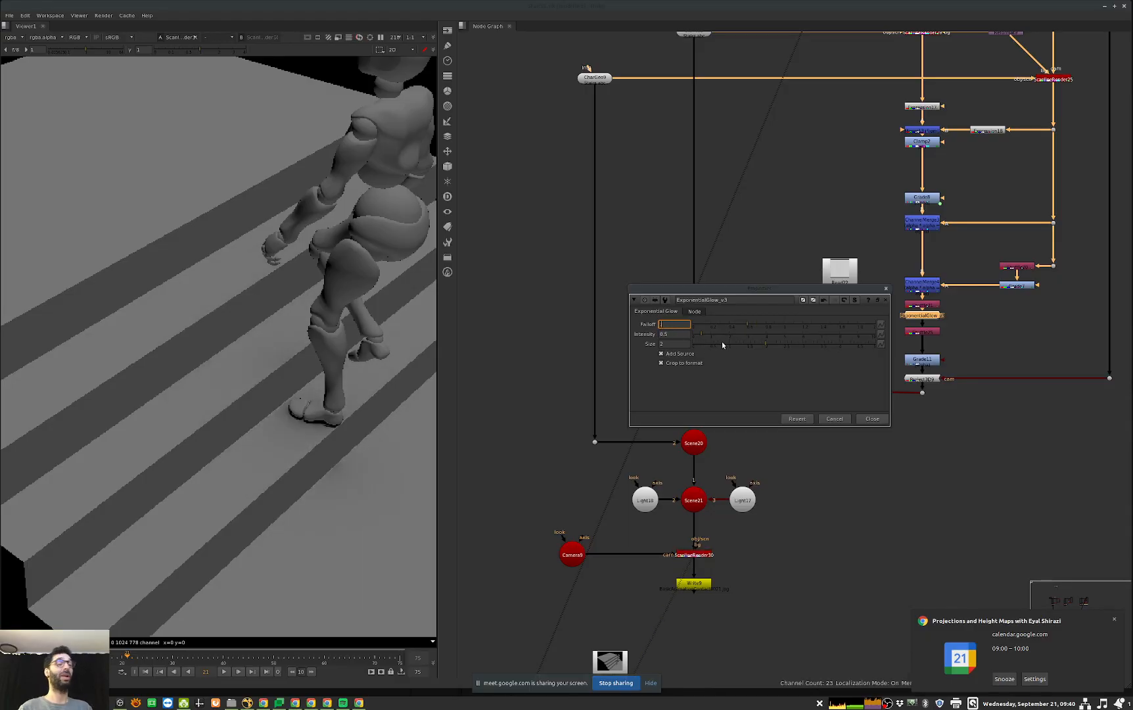
pyautogui.write('.5')
pyautogui.press('Return')
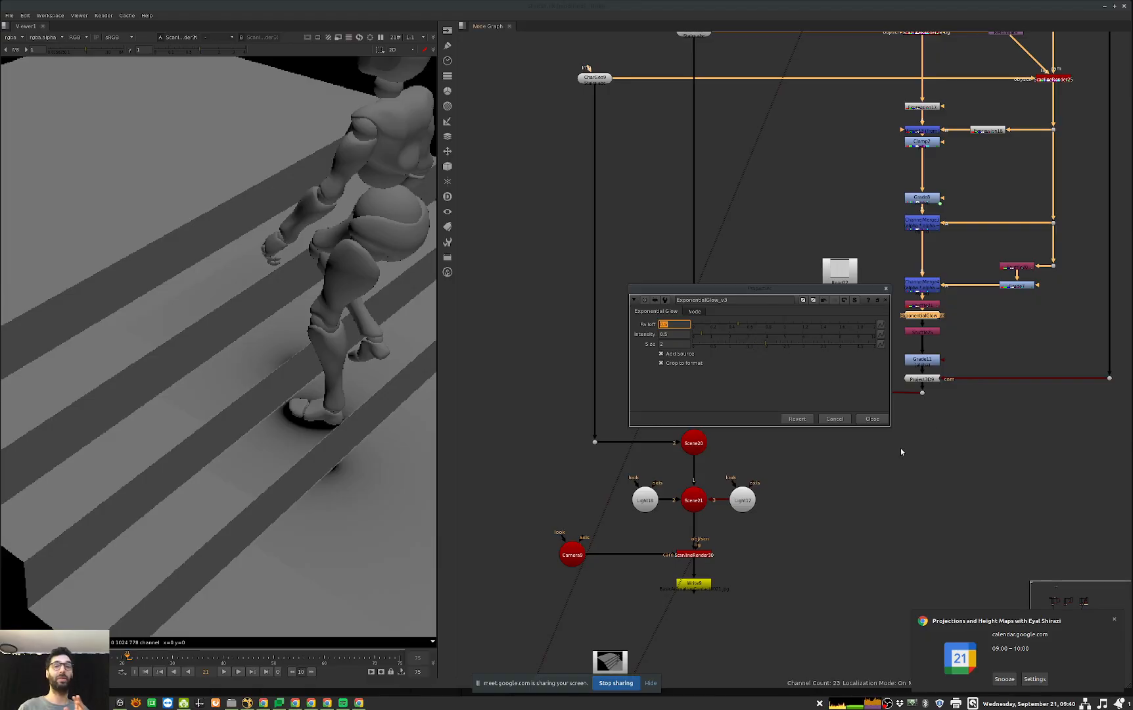
pyautogui.write('.6')
pyautogui.press('Return')
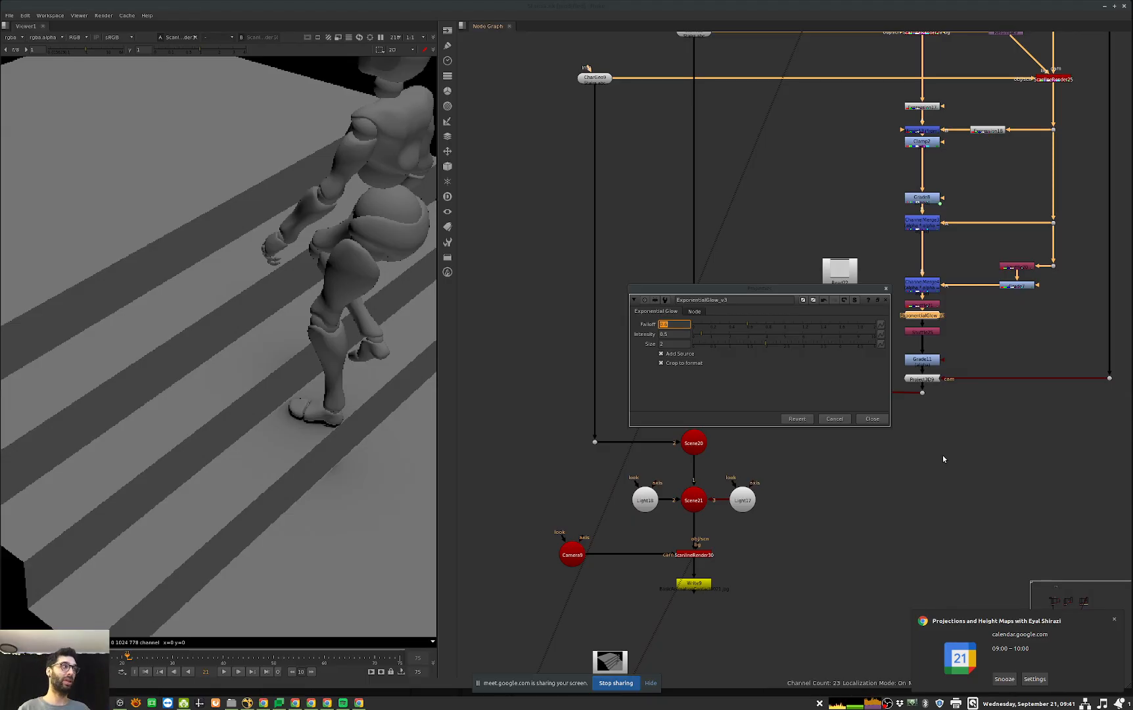
pyautogui.click(872, 419)
# Step: Check the whole stairs render, and examine the neighbouring network's Floor9 camera, ScanlineRenders and Expression nodes
pyautogui.press('1')
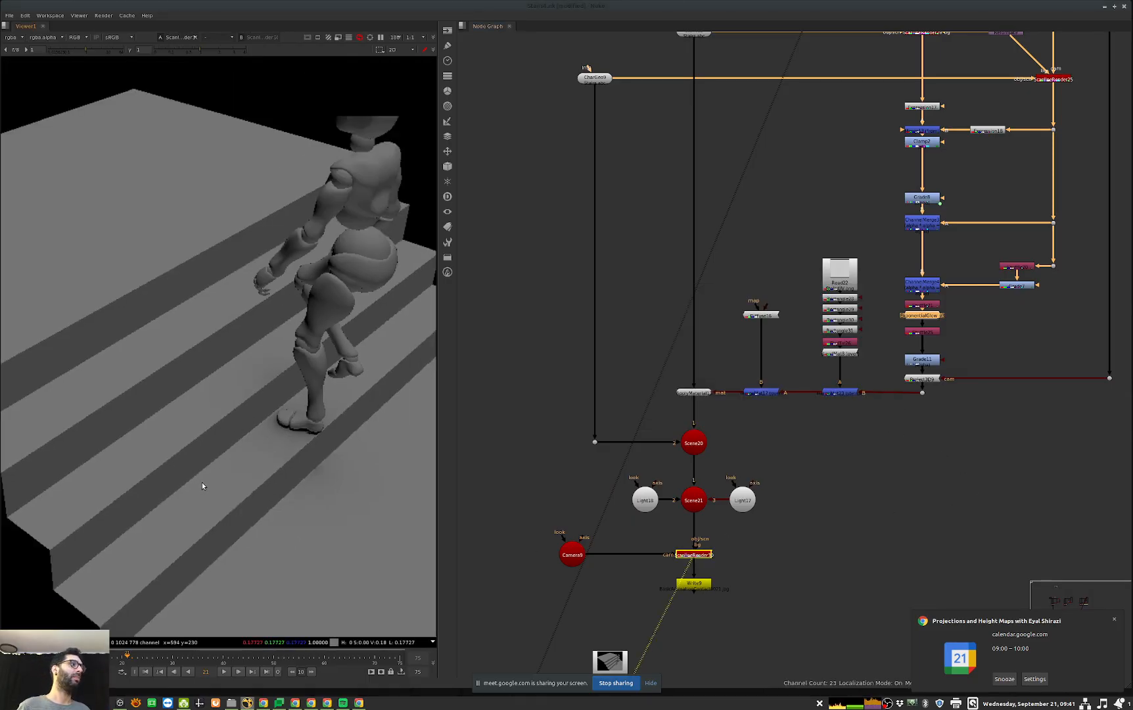
pyautogui.scroll(-3, 202, 482)
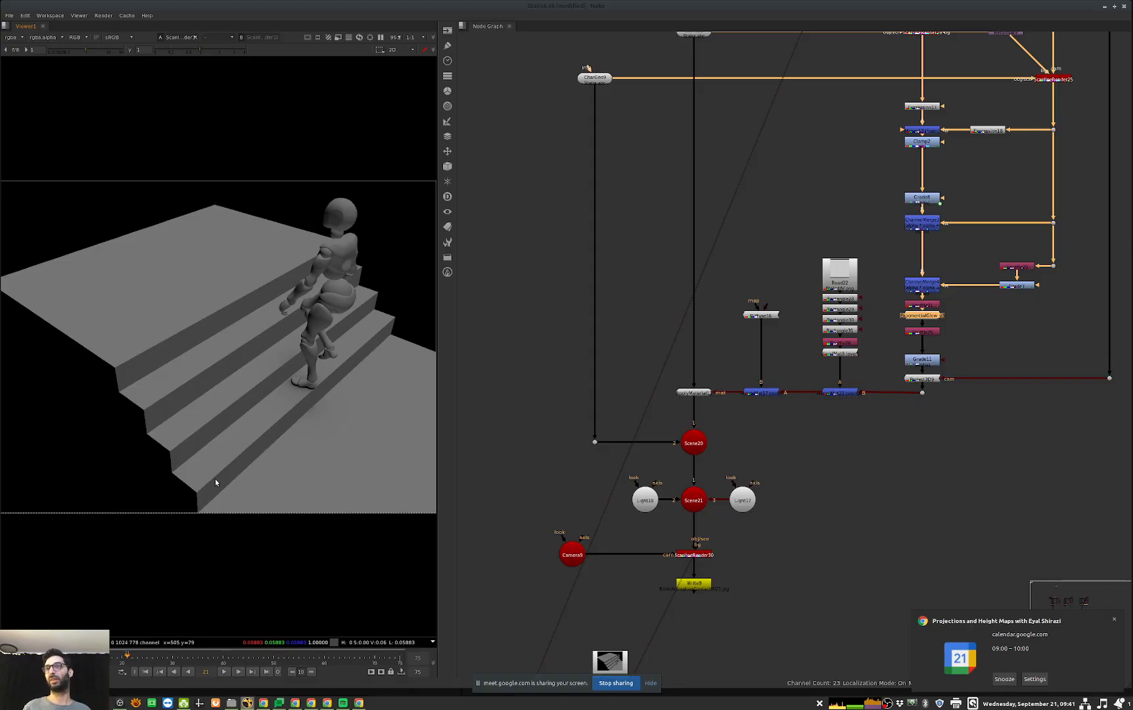
pyautogui.moveTo(925, 469); pyautogui.dragTo(818, 472, button='middle')
pyautogui.scroll(-3, 864, 458)
pyautogui.moveTo(1127, 496); pyautogui.dragTo(755, 455, button='middle')
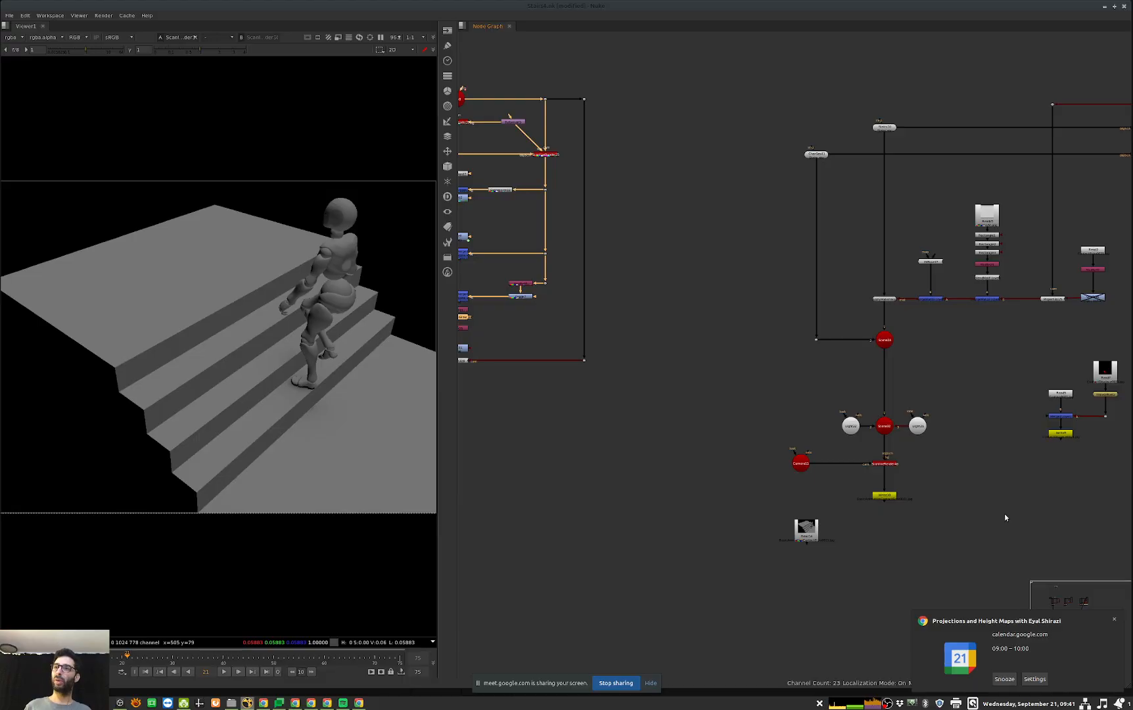
pyautogui.moveTo(875, 453); pyautogui.dragTo(714, 479, button='middle')
pyautogui.moveTo(631, 263); pyautogui.dragTo(889, 271, button='middle')
pyautogui.moveTo(570, 212); pyautogui.dragTo(618, 216, button='middle')
pyautogui.click(692, 193)
pyautogui.moveTo(1055, 329); pyautogui.dragTo(719, 327, button='middle')
pyautogui.moveTo(1087, 208); pyautogui.dragTo(964, 263, button='middle')
pyautogui.scroll(4, 920, 256)
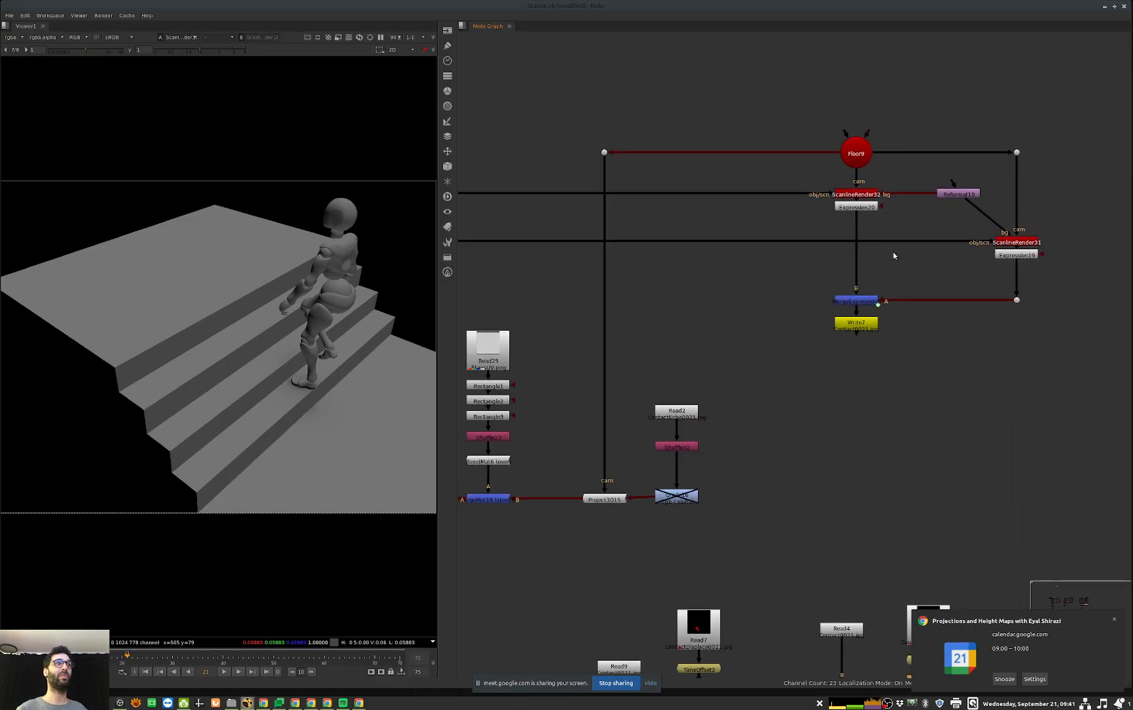
# Step: View the Merge above Write7 and play the foot contact mask forward to frame 32
pyautogui.scroll(-2, 614, 301)
pyautogui.moveTo(607, 310); pyautogui.dragTo(1054, 272, button='middle')
pyautogui.scroll(-6, 666, 281)
pyautogui.moveTo(782, 268); pyautogui.dragTo(874, 261, button='middle')
pyautogui.moveTo(1116, 235); pyautogui.dragTo(847, 266, button='middle')
pyautogui.scroll(4, 846, 266)
pyautogui.click(782, 302)
pyautogui.press('1')
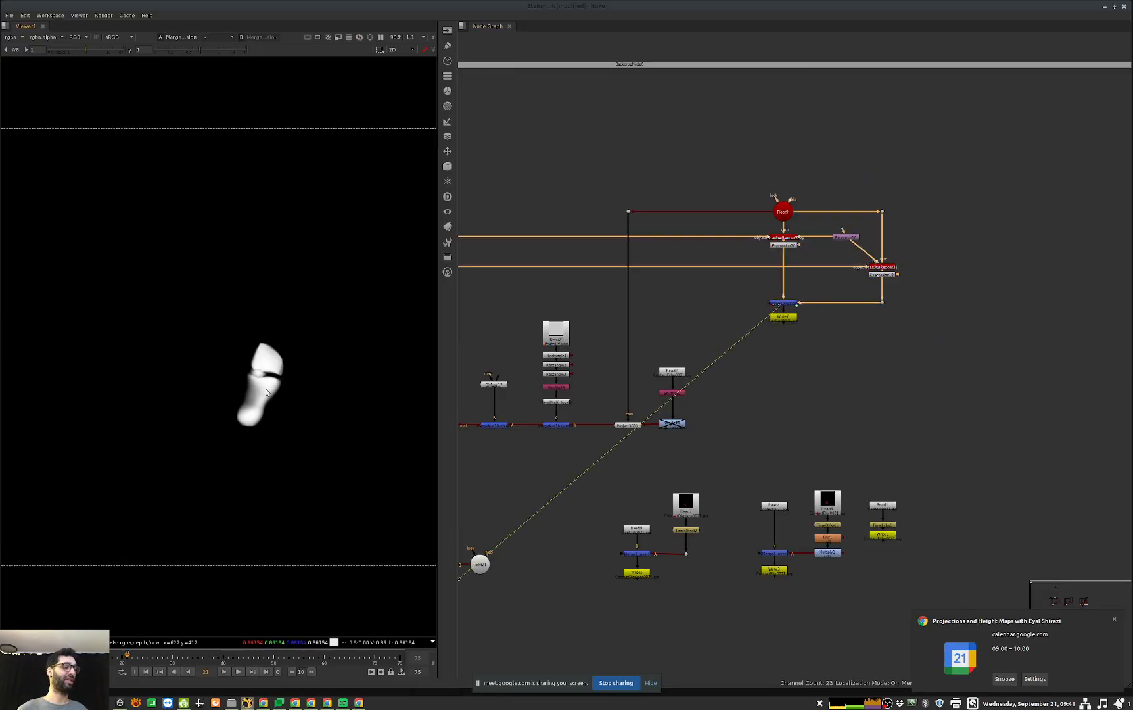
pyautogui.press('l')
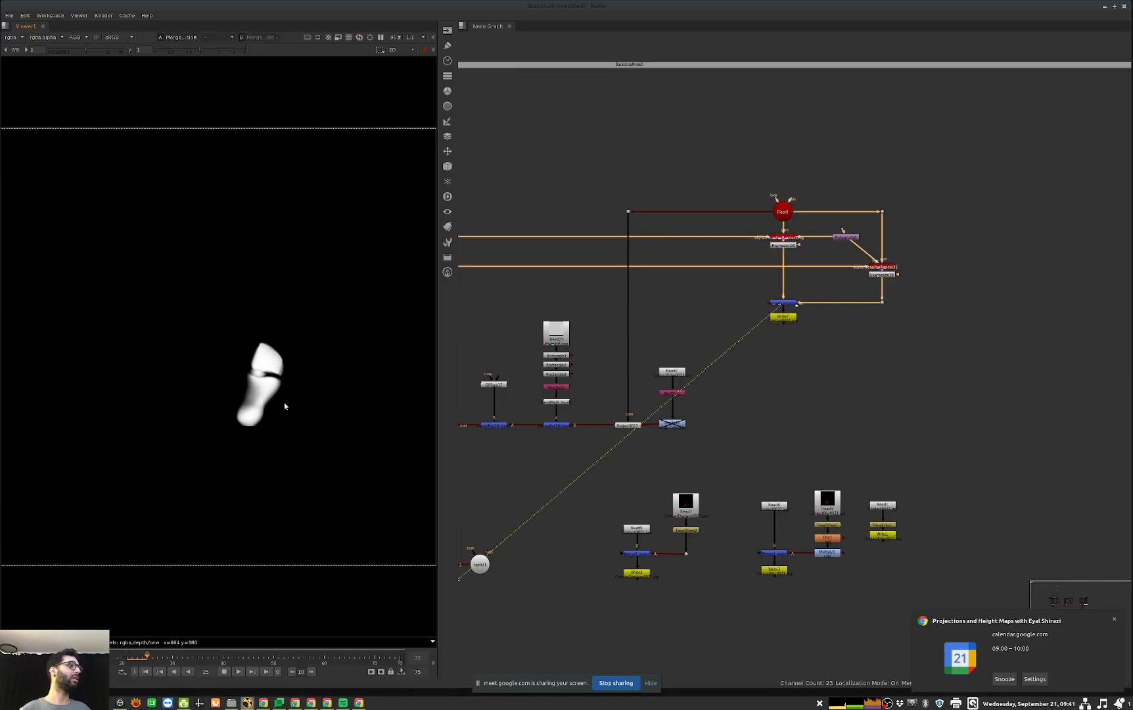
pyautogui.press('k')
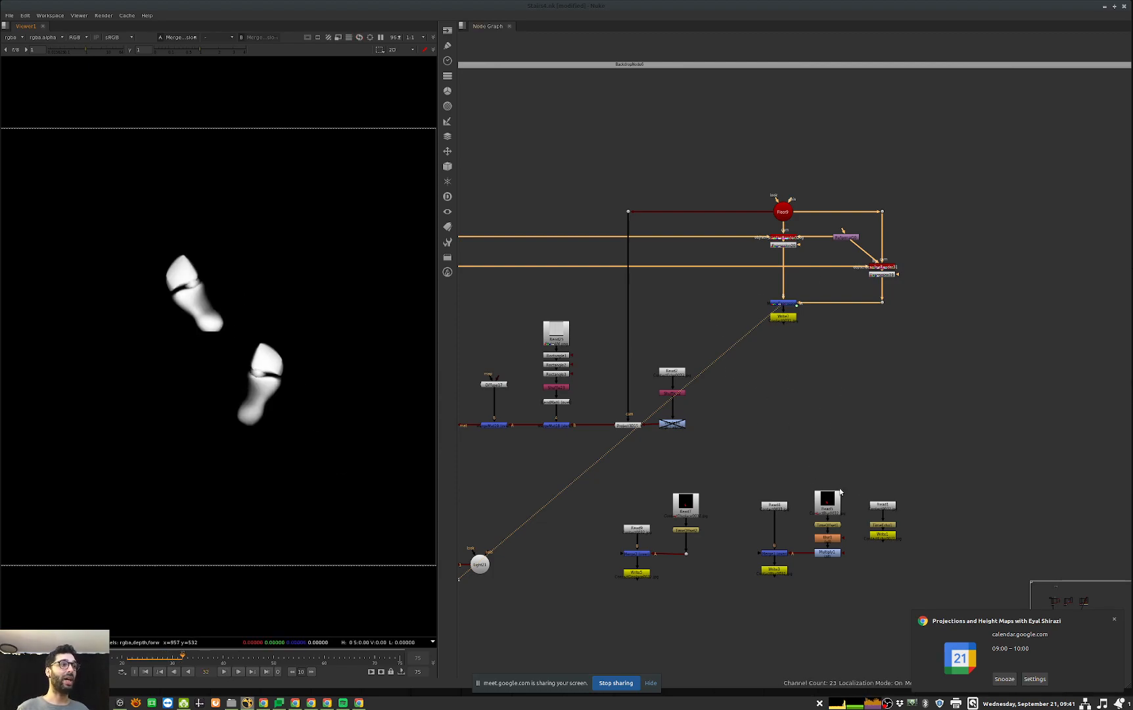
# Step: View the pre-rendered contact sequence in Read4 and go to its first frame
pyautogui.keyDown('alt'); pyautogui.moveTo(840, 490); pyautogui.dragTo(875, 492, button='middle'); pyautogui.keyUp('alt')
pyautogui.moveTo(788, 505); pyautogui.dragTo(833, 429, button='middle')
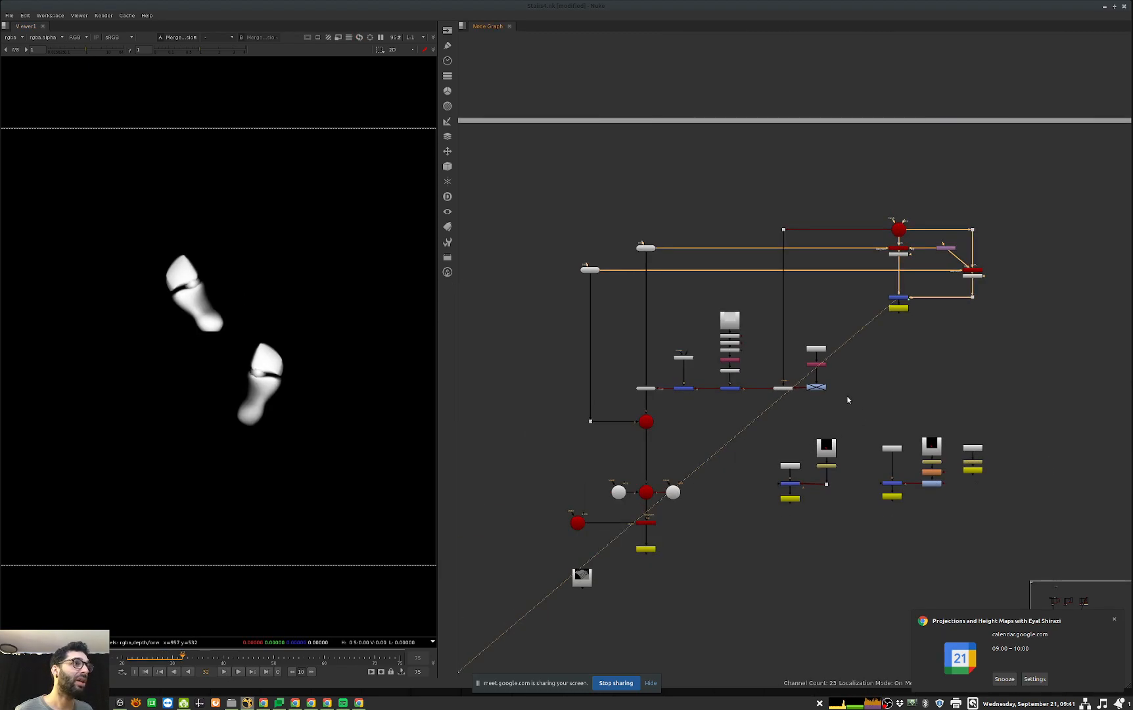
pyautogui.keyDown('alt'); pyautogui.moveTo(824, 367); pyautogui.dragTo(849, 356, button='middle'); pyautogui.keyUp('alt')
pyautogui.moveTo(1011, 506); pyautogui.dragTo(735, 456, button='middle')
pyautogui.click(690, 477)
pyautogui.press('1')
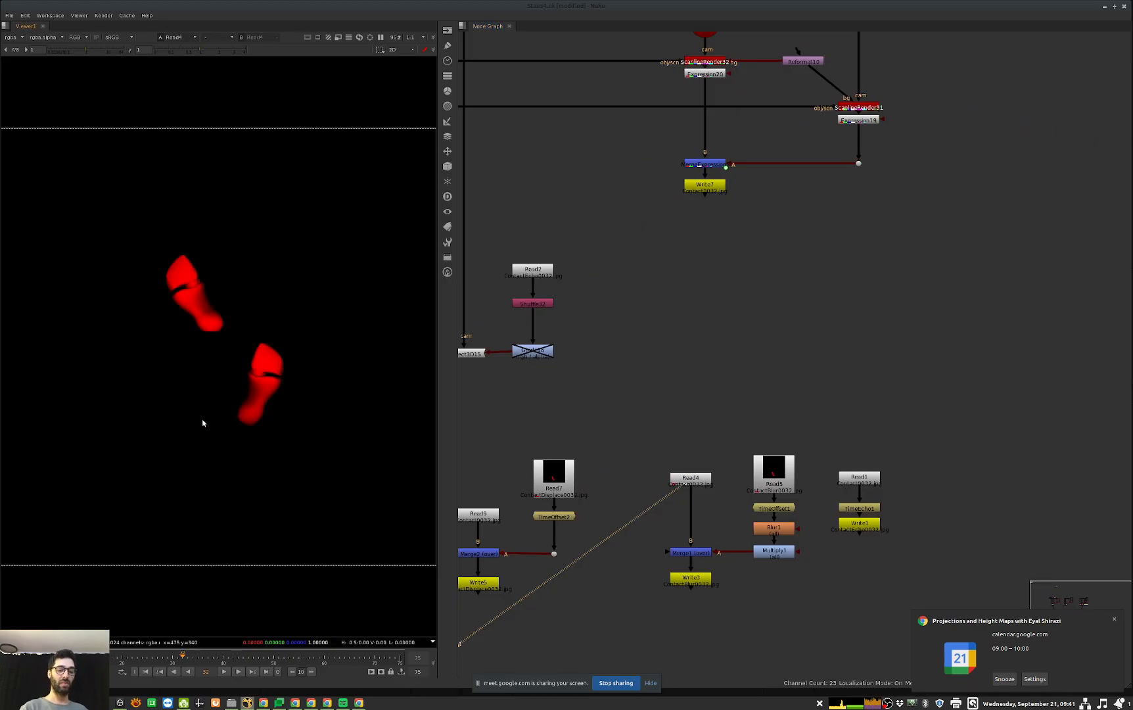
pyautogui.press('Home')
# Step: View Read1 and its TimeEcho1, and scrub through the timeline to frame 73 to examine the accumulated footprints
pyautogui.moveTo(573, 537); pyautogui.dragTo(695, 516, button='middle')
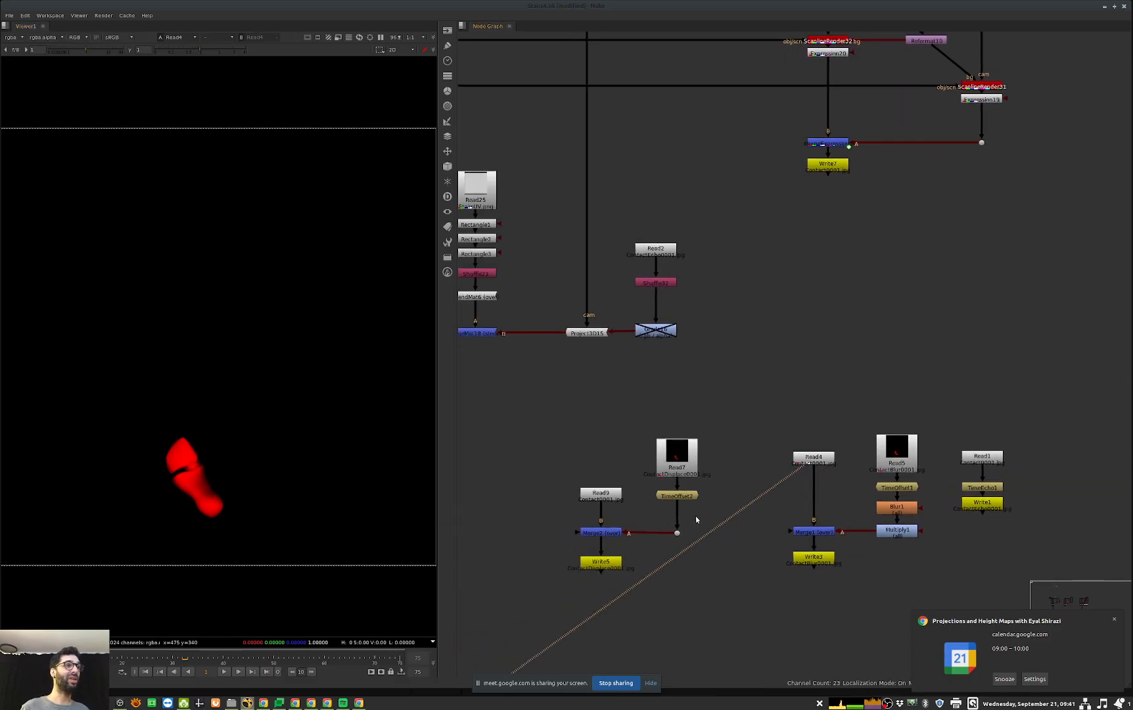
pyautogui.moveTo(1004, 492); pyautogui.dragTo(938, 497, button='middle')
pyautogui.click(913, 464)
pyautogui.press('1')
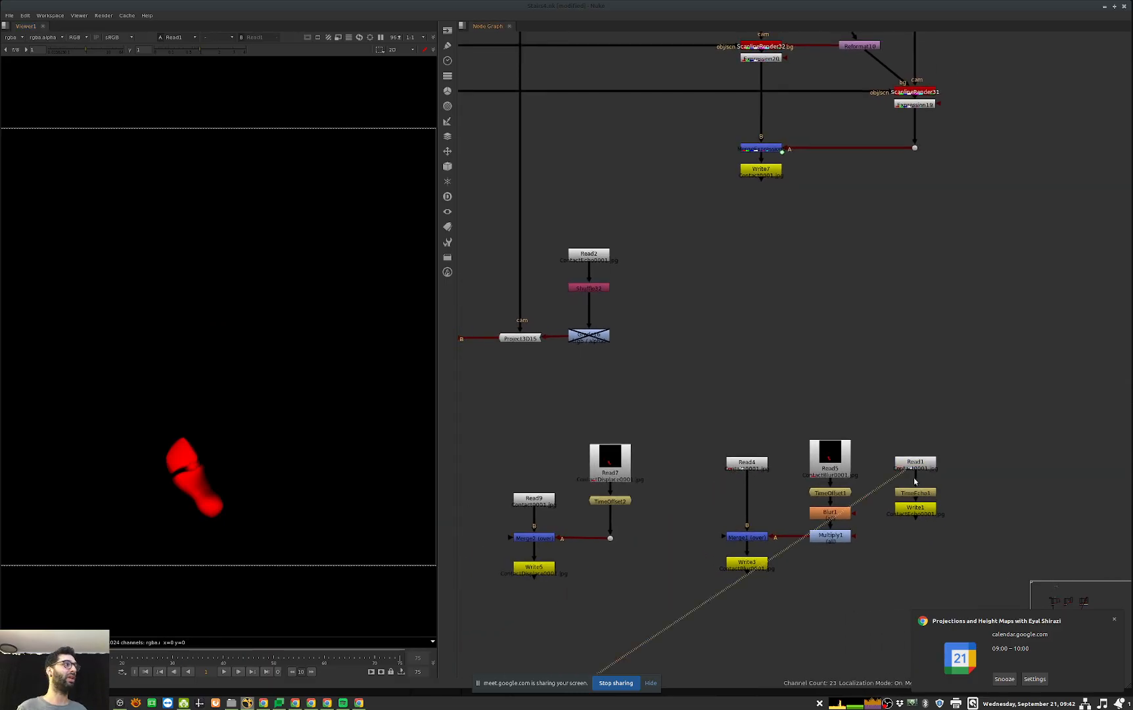
pyautogui.click(932, 495)
pyautogui.press('1')
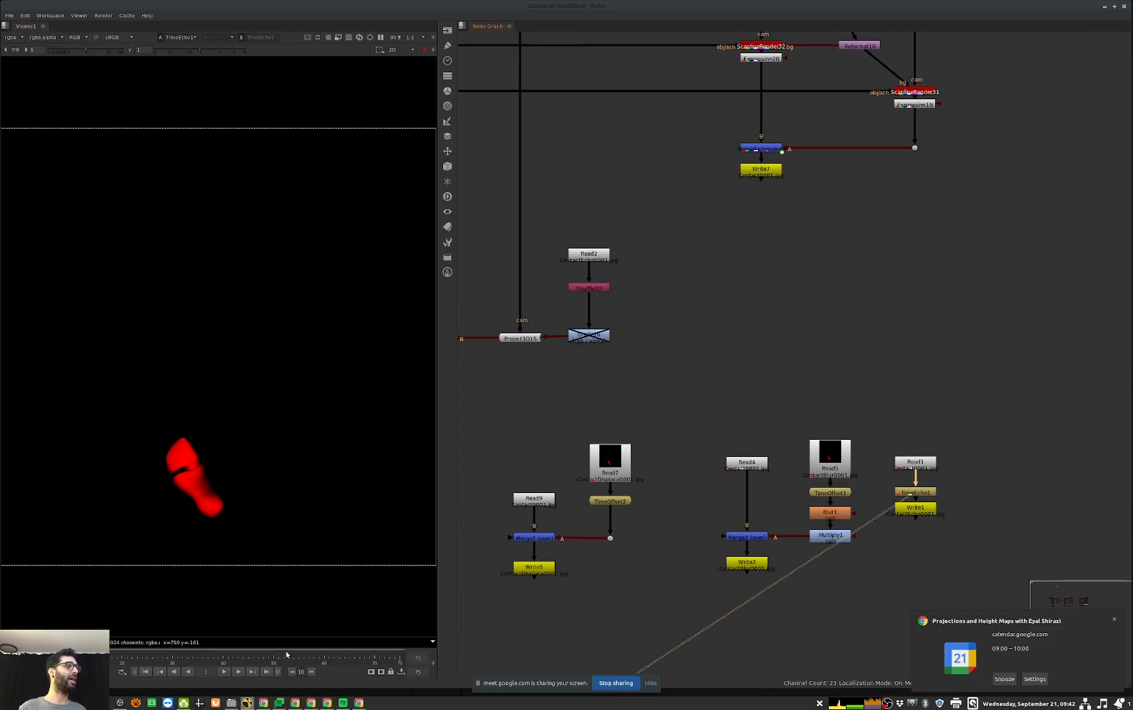
pyautogui.click(376, 659)
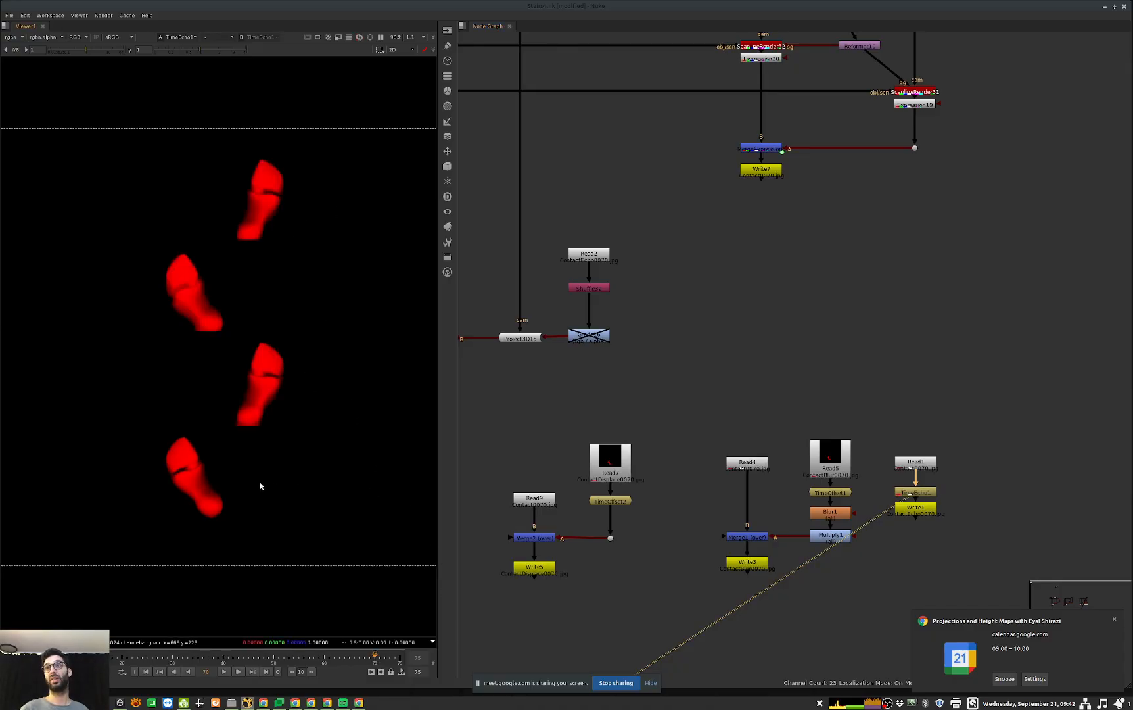
pyautogui.moveTo(143, 661); pyautogui.dragTo(391, 665)
# Step: Find the stairs render below the Scene32 node and view Write10 to check the accumulated footprints in the shot
pyautogui.moveTo(697, 388); pyautogui.dragTo(922, 367, button='middle')
pyautogui.scroll(-1, 850, 386)
pyautogui.scroll(3, 892, 252)
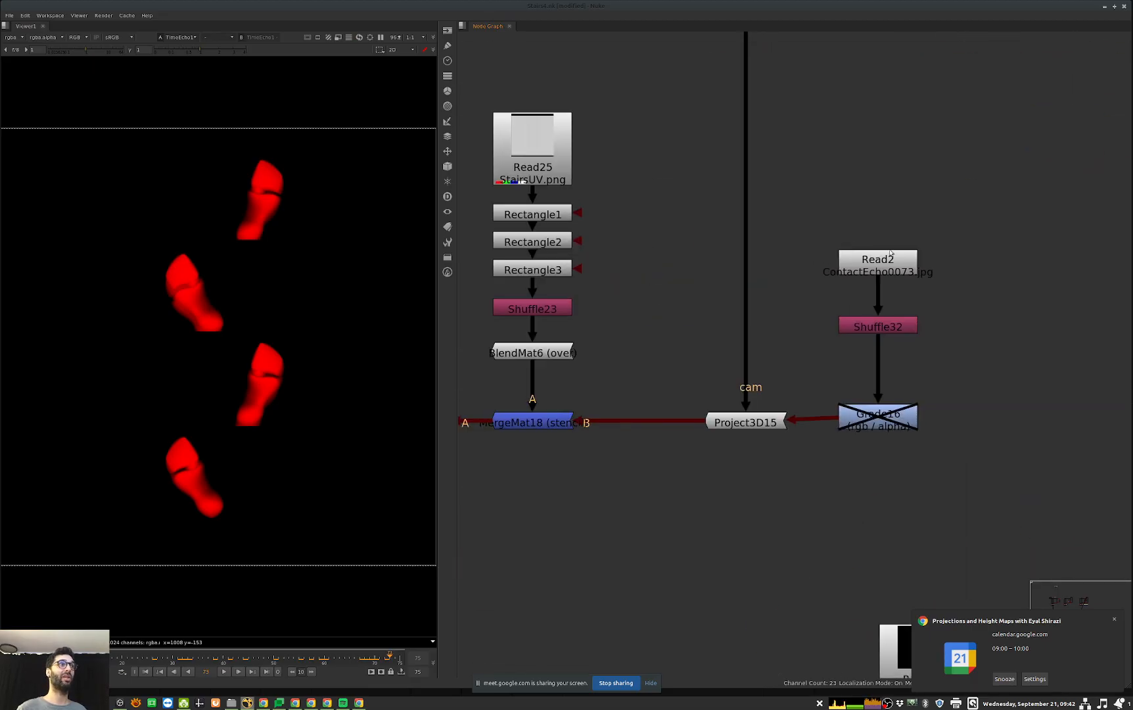
pyautogui.scroll(-2, 879, 261)
pyautogui.moveTo(850, 309); pyautogui.dragTo(1031, 126, button='middle')
pyautogui.moveTo(758, 510); pyautogui.dragTo(608, 582)
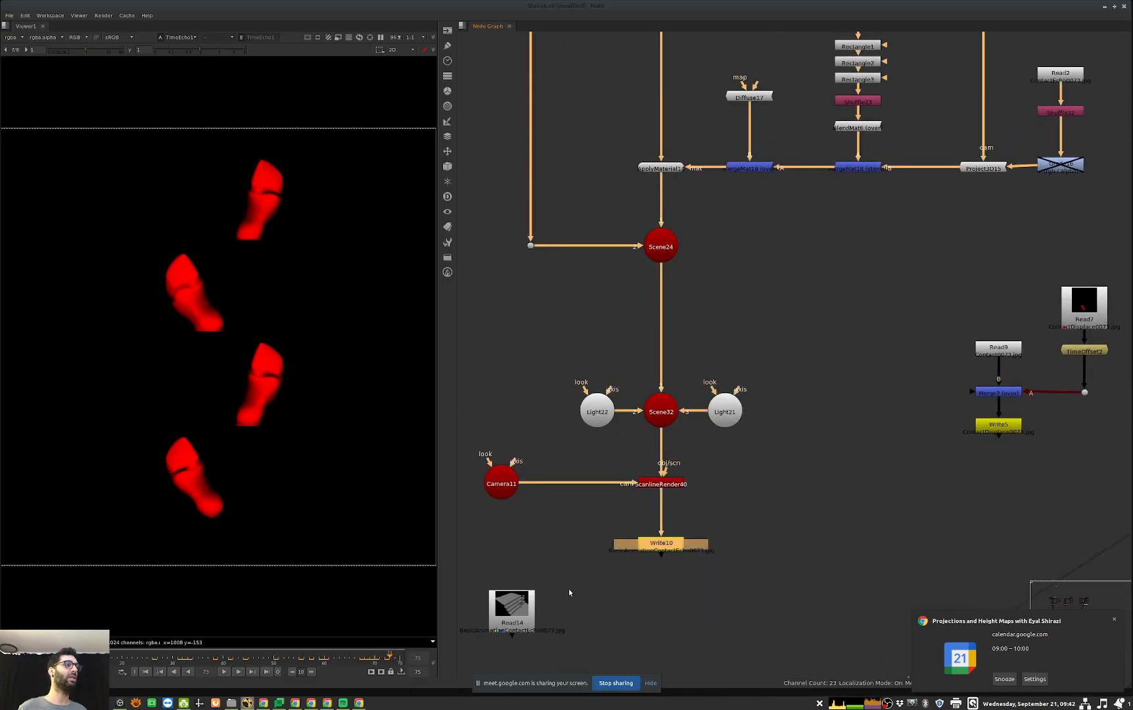
pyautogui.press('1')
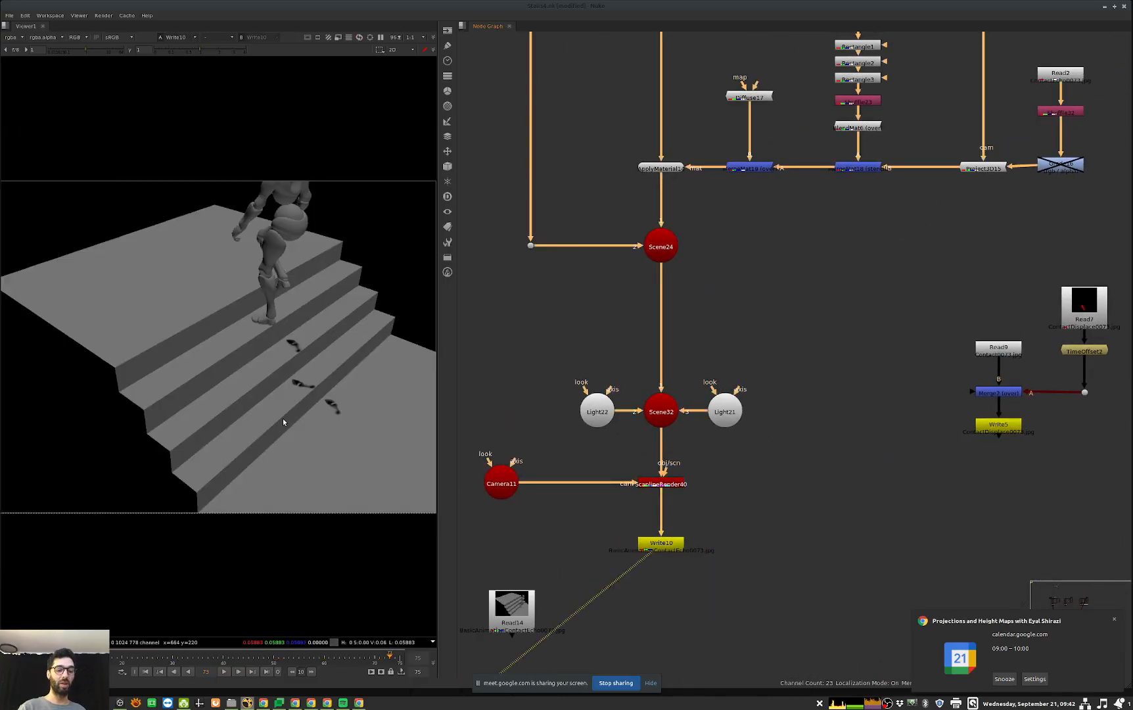
# Step: View the pre-rendered footprint sequence in Read14 and play it
pyautogui.moveTo(733, 450); pyautogui.dragTo(755, 402, button='middle')
pyautogui.moveTo(590, 505); pyautogui.dragTo(506, 585)
pyautogui.press('1')
pyautogui.press('l')
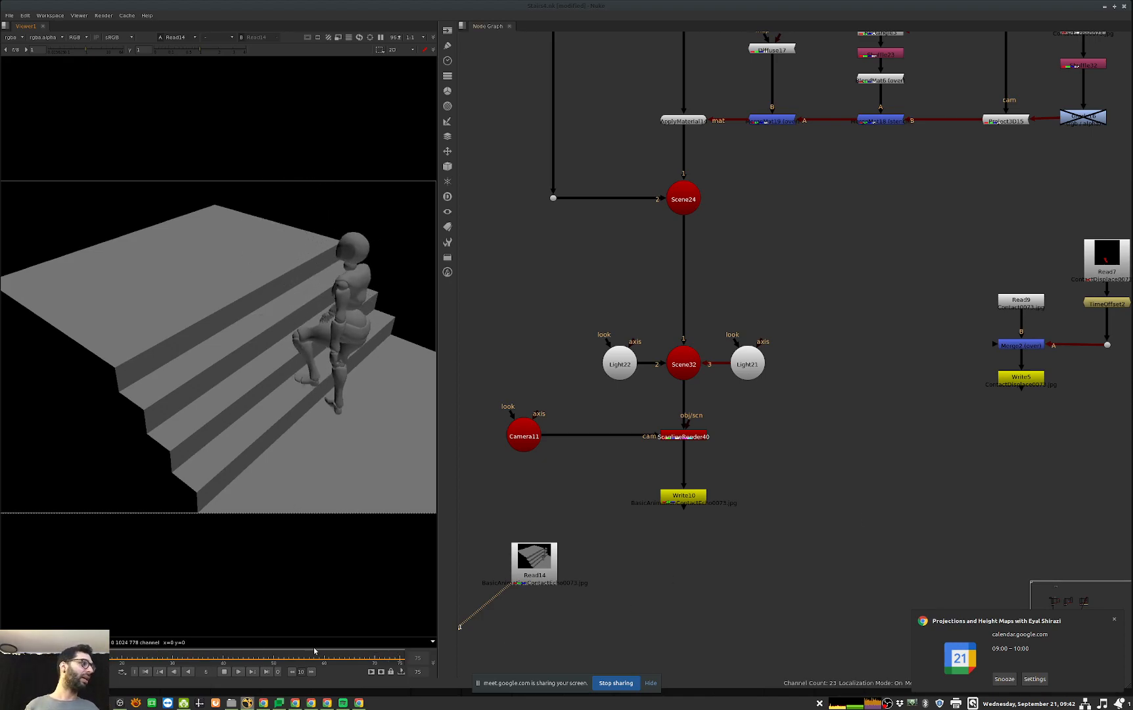
# Step: Examine the contact shadow network, from the Scene24 and projection branches to the Floor camera and the pre-rendered contact branches
pyautogui.scroll(-3, 883, 486)
pyautogui.scroll(-8, 883, 486)
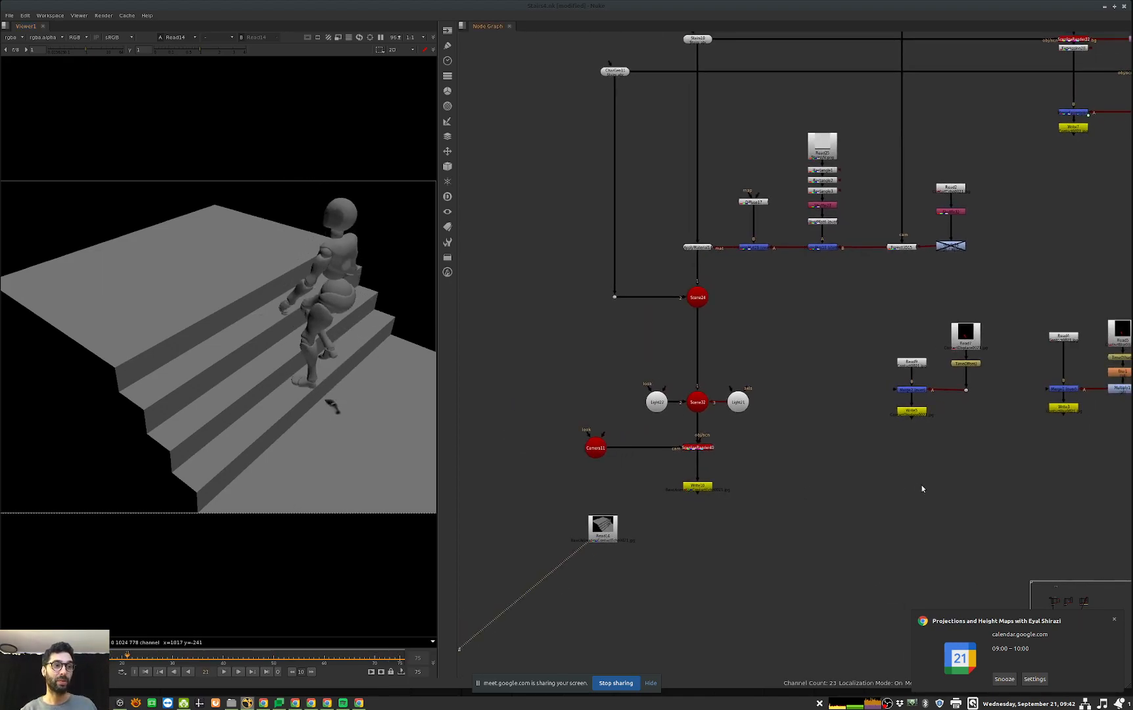
pyautogui.scroll(5, 899, 468)
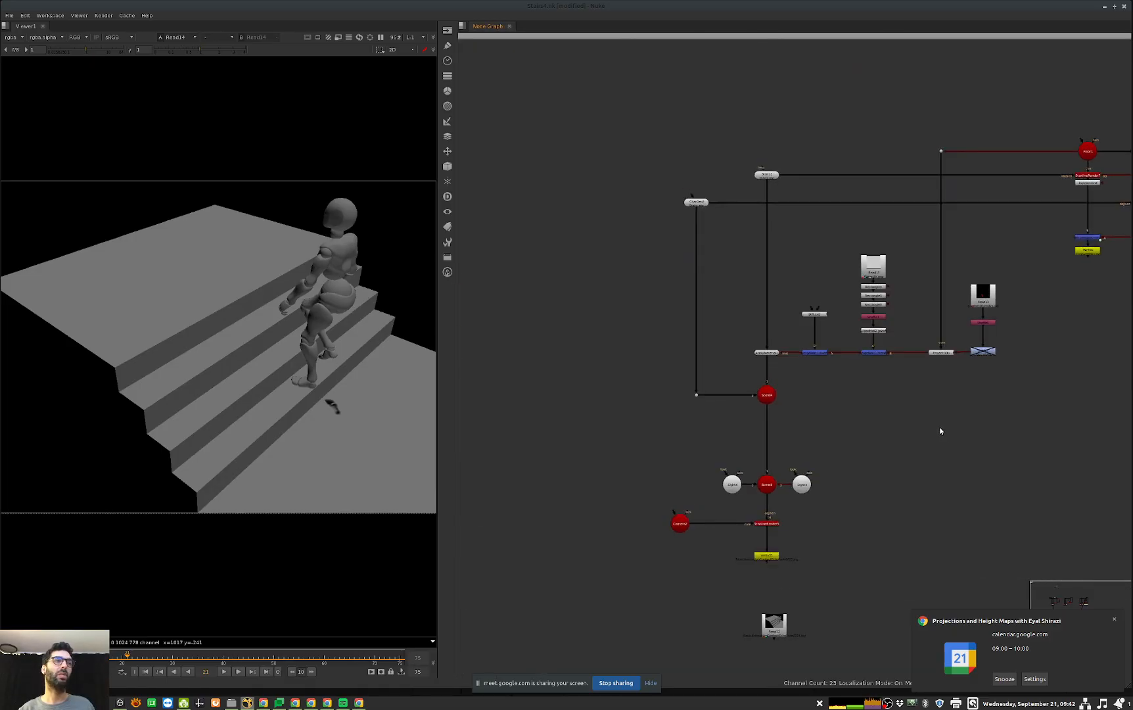
pyautogui.moveTo(793, 525); pyautogui.dragTo(757, 519, button='middle')
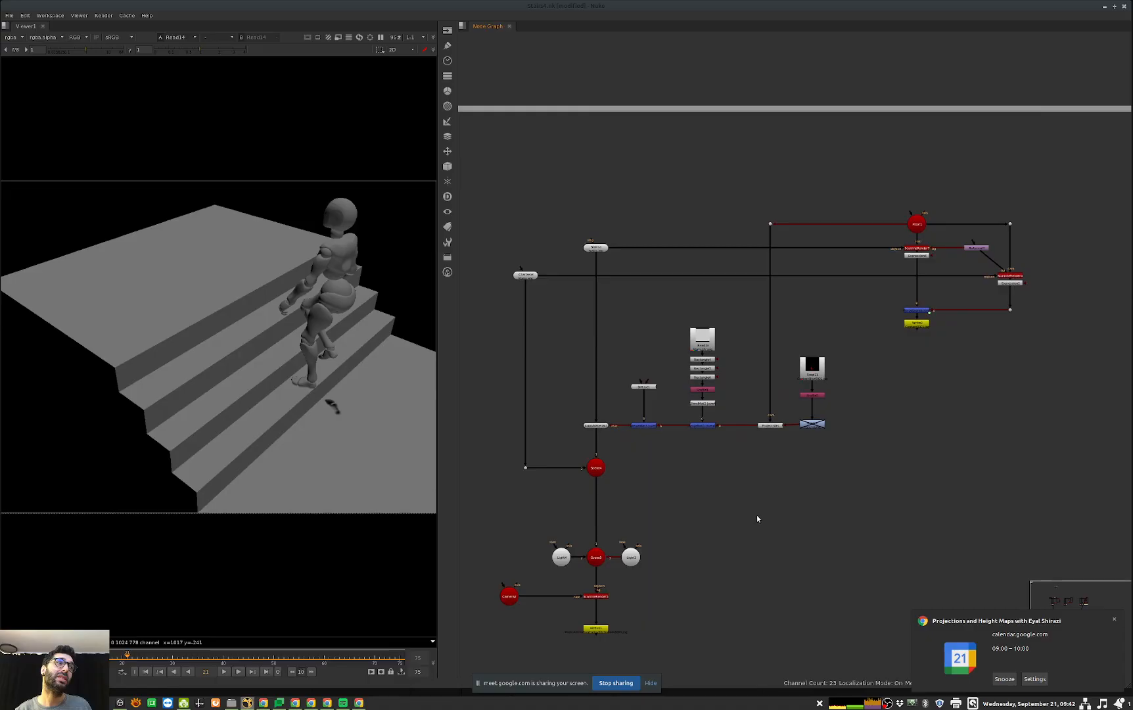
pyautogui.scroll(4, 830, 390)
pyautogui.scroll(-4, 835, 388)
pyautogui.moveTo(739, 462); pyautogui.dragTo(973, 435, button='middle')
pyautogui.moveTo(707, 490); pyautogui.dragTo(1074, 401, button='middle')
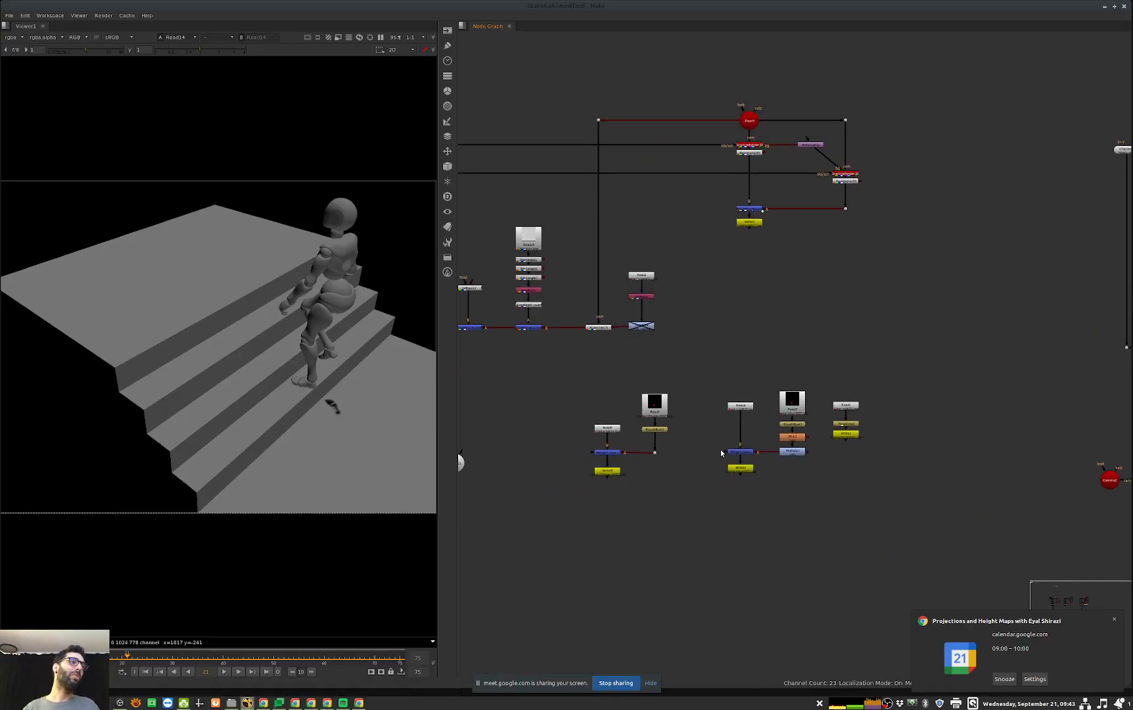
# Step: Move the Read1, TimeEcho1 and Write1 branch farther away from the neighbouring Read5 and Multiply1 branch
pyautogui.scroll(2, 717, 449)
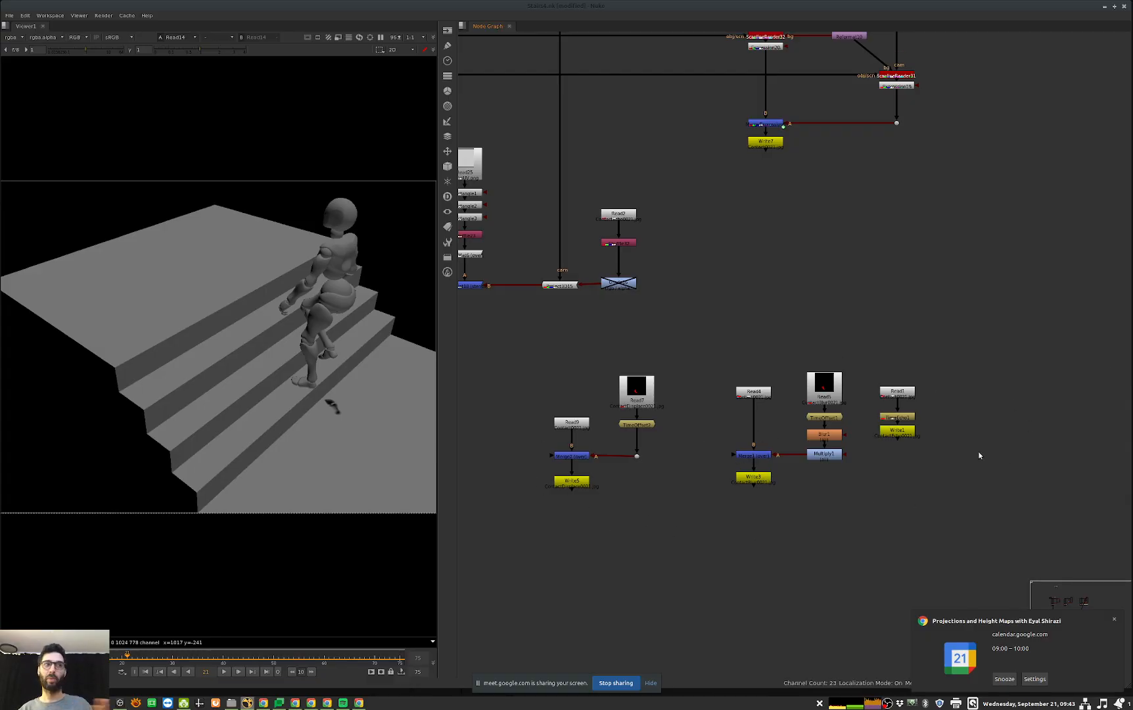
pyautogui.moveTo(977, 366); pyautogui.dragTo(967, 428)
pyautogui.moveTo(933, 449); pyautogui.dragTo(908, 453, button='middle')
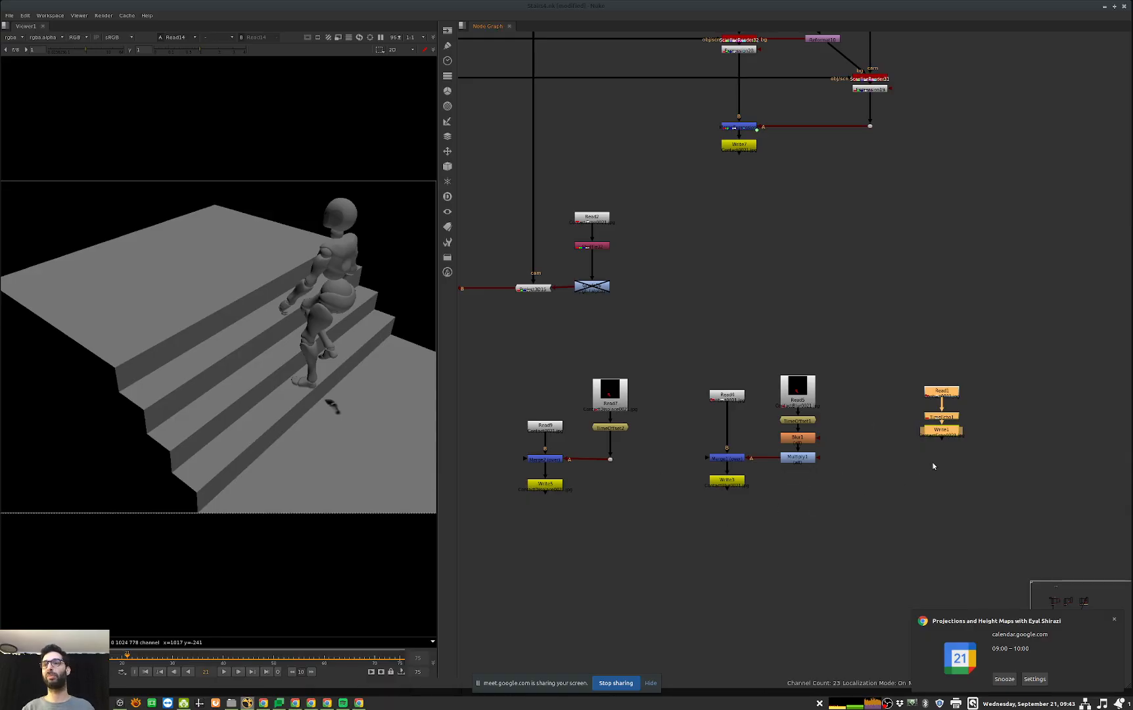
# Step: View the ContactBlur sequence in Read11 of the neighbouring network and play it from its first frame
pyautogui.moveTo(1037, 434); pyautogui.dragTo(619, 456, button='middle')
pyautogui.moveTo(1065, 339); pyautogui.dragTo(534, 460, button='middle')
pyautogui.scroll(3, 717, 354)
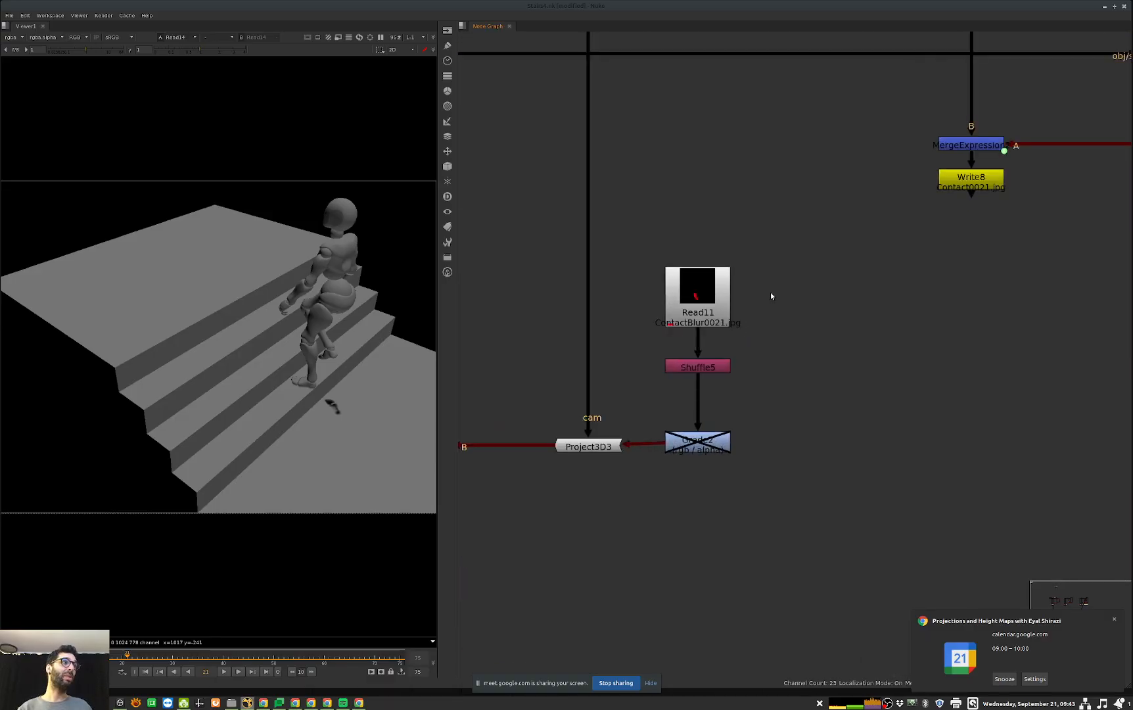
pyautogui.moveTo(809, 262); pyautogui.dragTo(636, 325)
pyautogui.press('1')
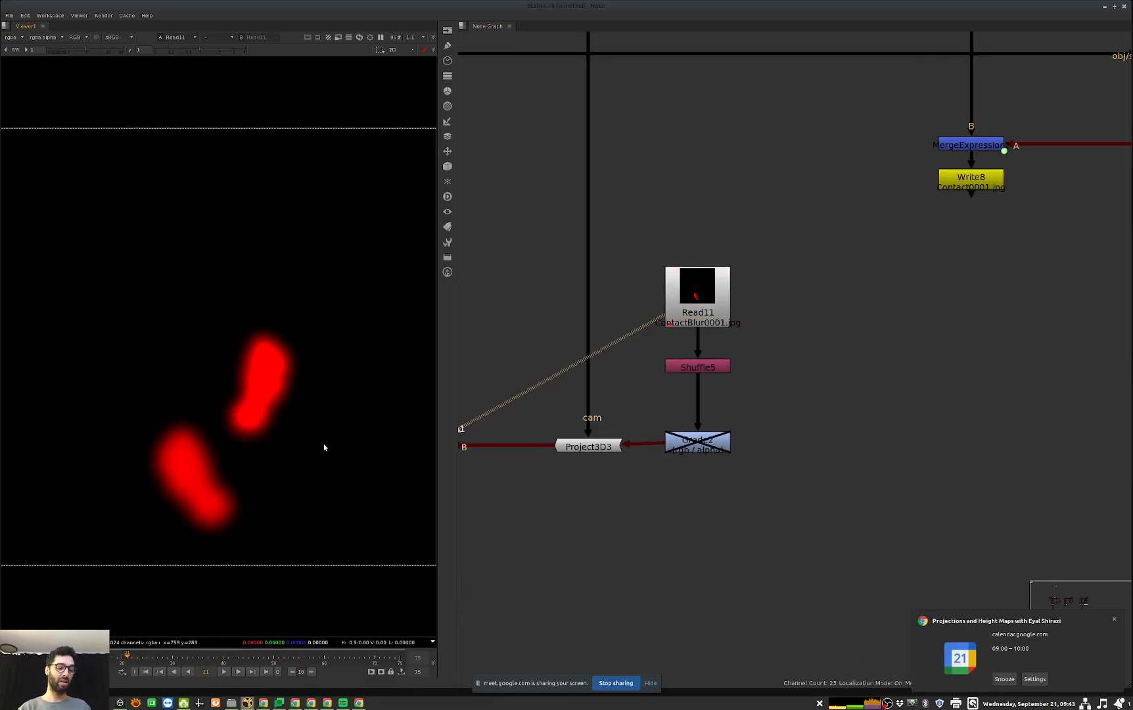
pyautogui.press('Home')
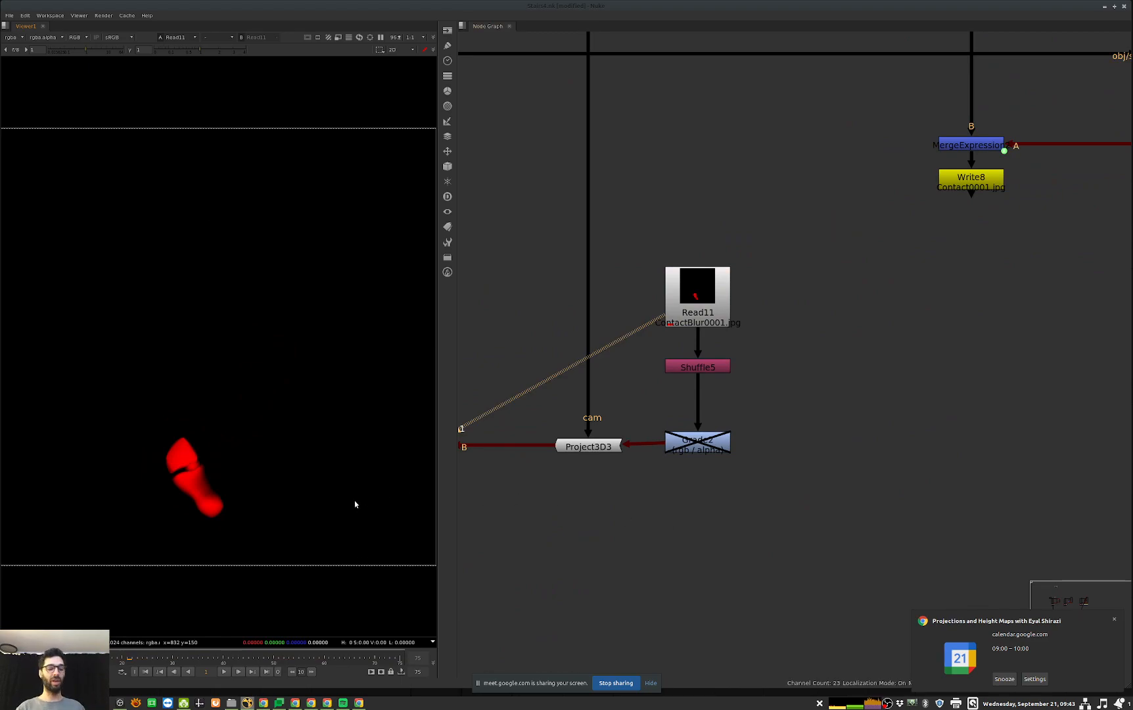
pyautogui.press('l')
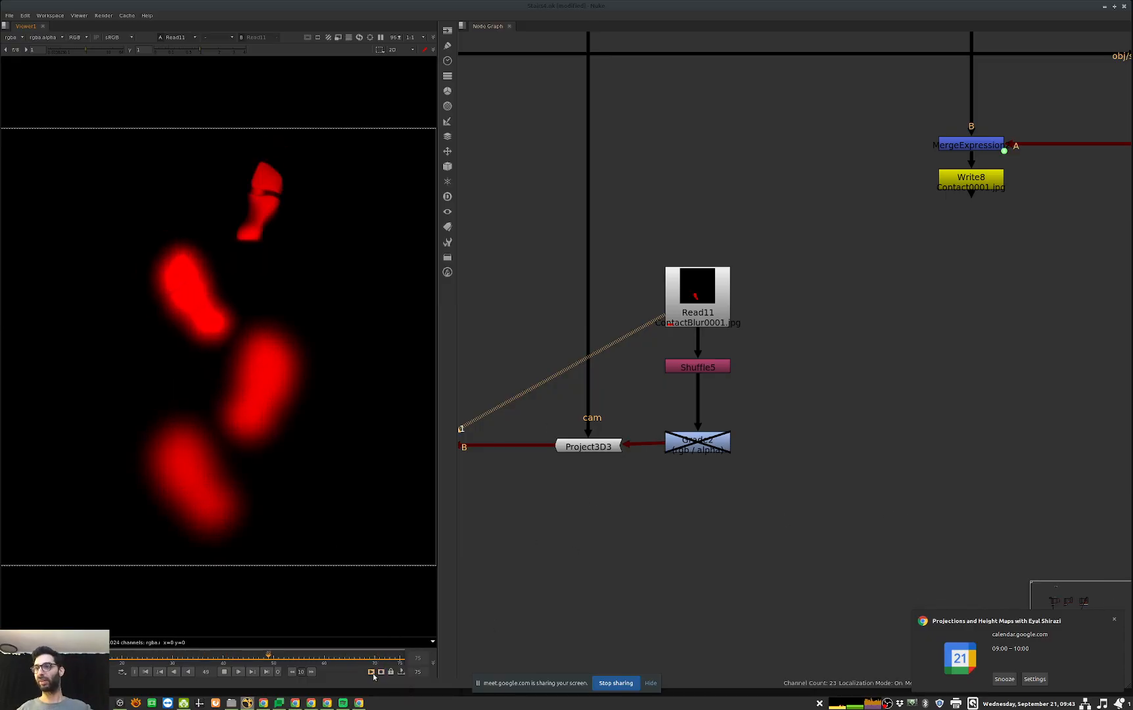
# Step: View ScanlineRender5 above Write11 and play the stairs render with the blurred footprints
pyautogui.moveTo(756, 550); pyautogui.dragTo(1085, 447, button='middle')
pyautogui.moveTo(527, 503); pyautogui.dragTo(844, 228, button='middle')
pyautogui.click(781, 516)
pyautogui.press('1')
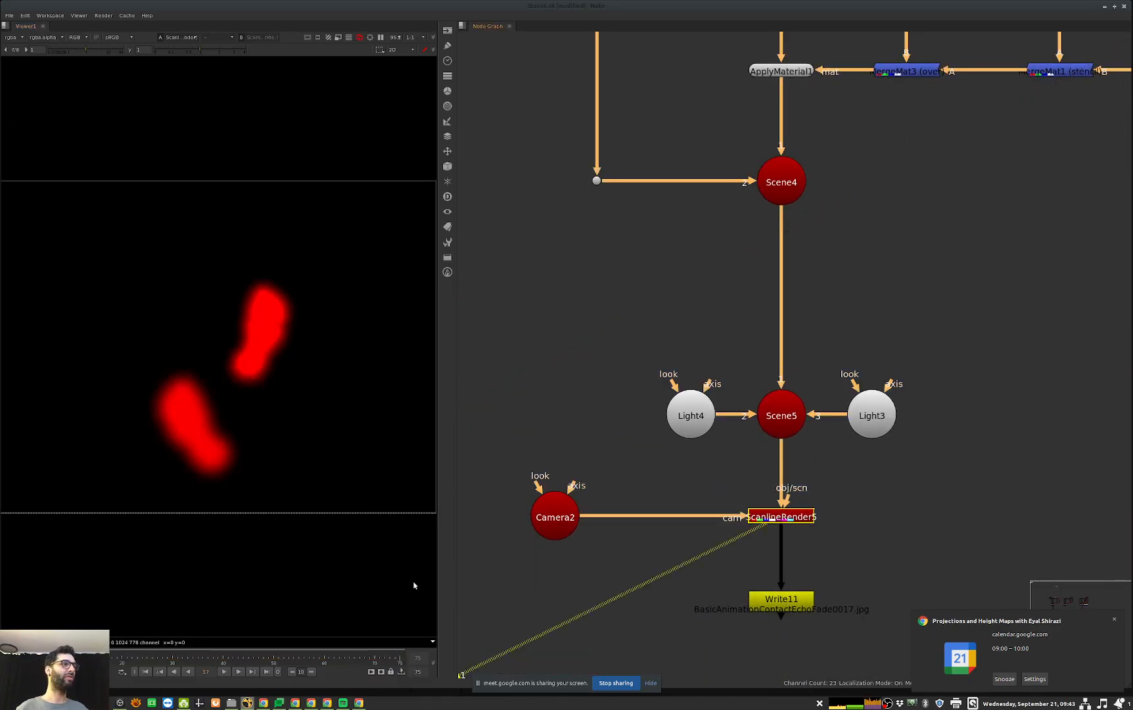
pyautogui.press('l')
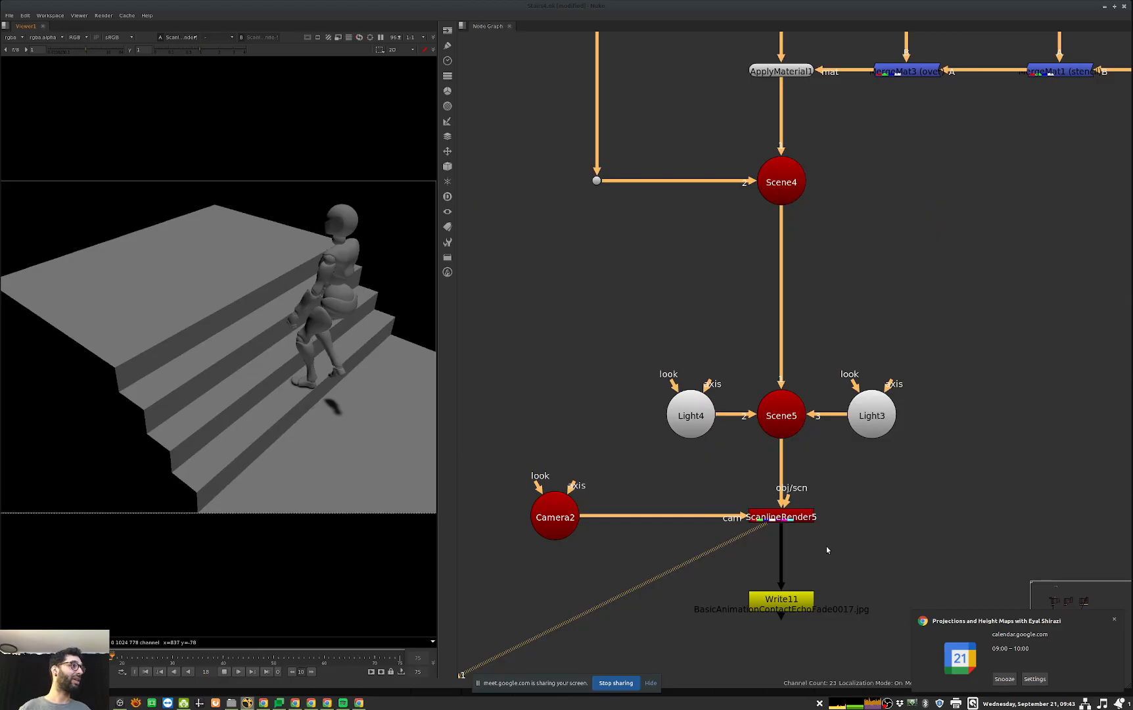
# Step: View the pre-rendered ContactEchoFade sequence in Read12, play it and stop at frame 68
pyautogui.scroll(-12, 814, 516)
pyautogui.scroll(13, 846, 608)
pyautogui.moveTo(846, 607); pyautogui.dragTo(888, 446, button='middle')
pyautogui.click(786, 489)
pyautogui.press('1')
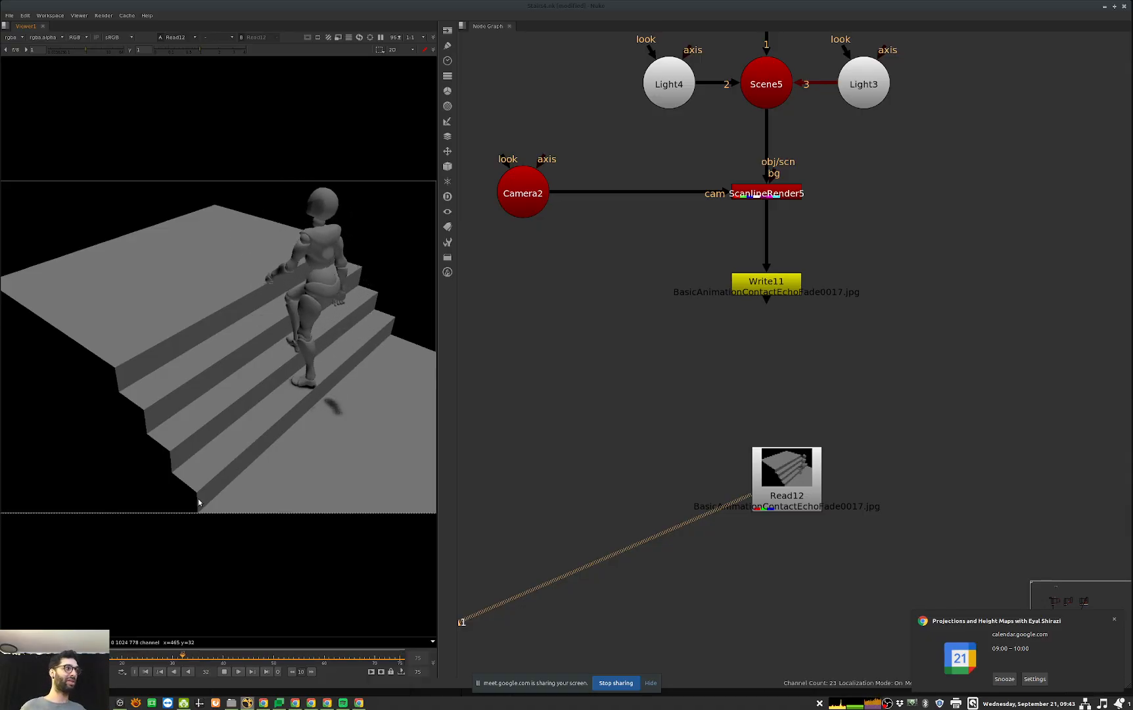
pyautogui.click(224, 672)
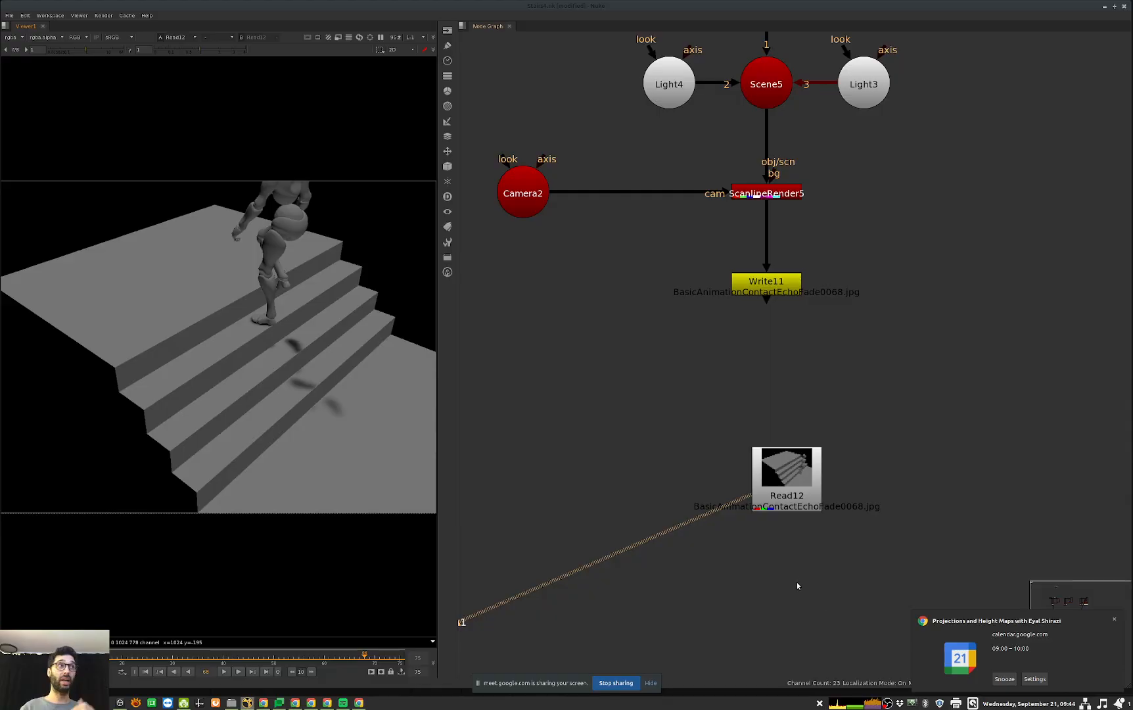
# Step: Review the script's sections from Projections, Basic contact and Height map through the lidar and contact shadow setups to Displacing
pyautogui.scroll(-10, 953, 469)
pyautogui.moveTo(732, 442); pyautogui.dragTo(705, 593, button='middle')
pyautogui.scroll(-5, 746, 414)
pyautogui.moveTo(708, 500); pyautogui.dragTo(753, 601, button='middle')
pyautogui.scroll(-10, 722, 282)
pyautogui.scroll(10, 755, 266)
pyautogui.moveTo(804, 290); pyautogui.dragTo(855, 183, button='middle')
pyautogui.moveTo(1033, 227); pyautogui.dragTo(537, 520)
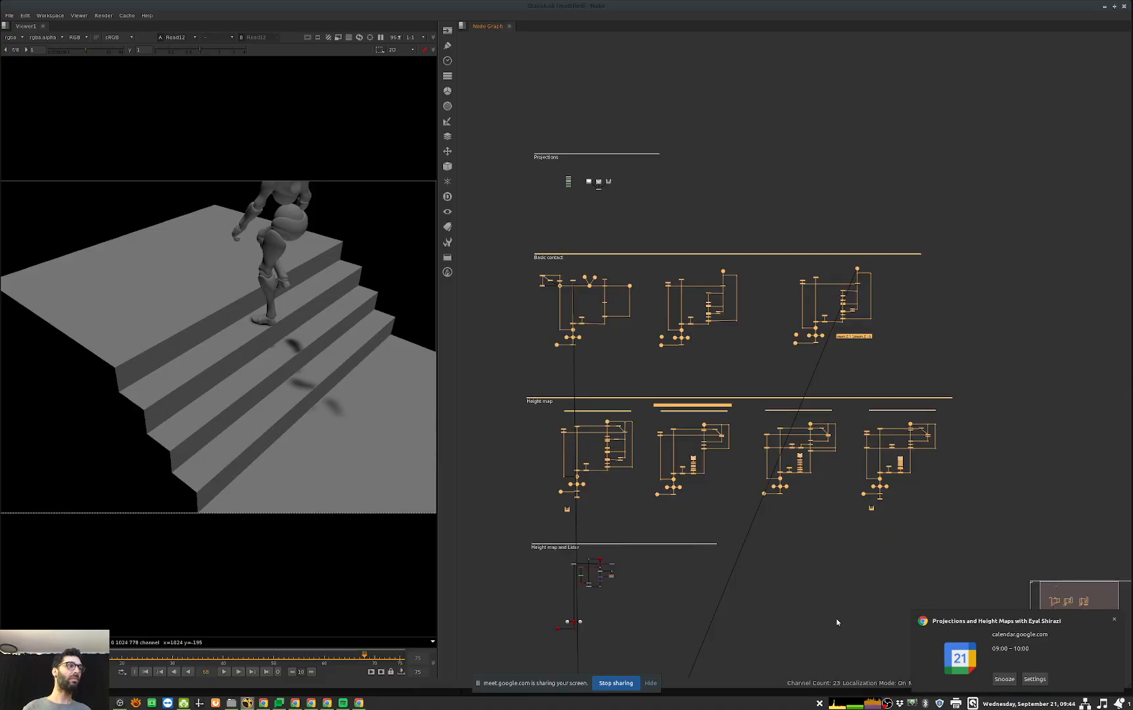
pyautogui.moveTo(661, 556); pyautogui.dragTo(722, 471, button='middle')
pyautogui.moveTo(829, 443); pyautogui.dragTo(512, 564)
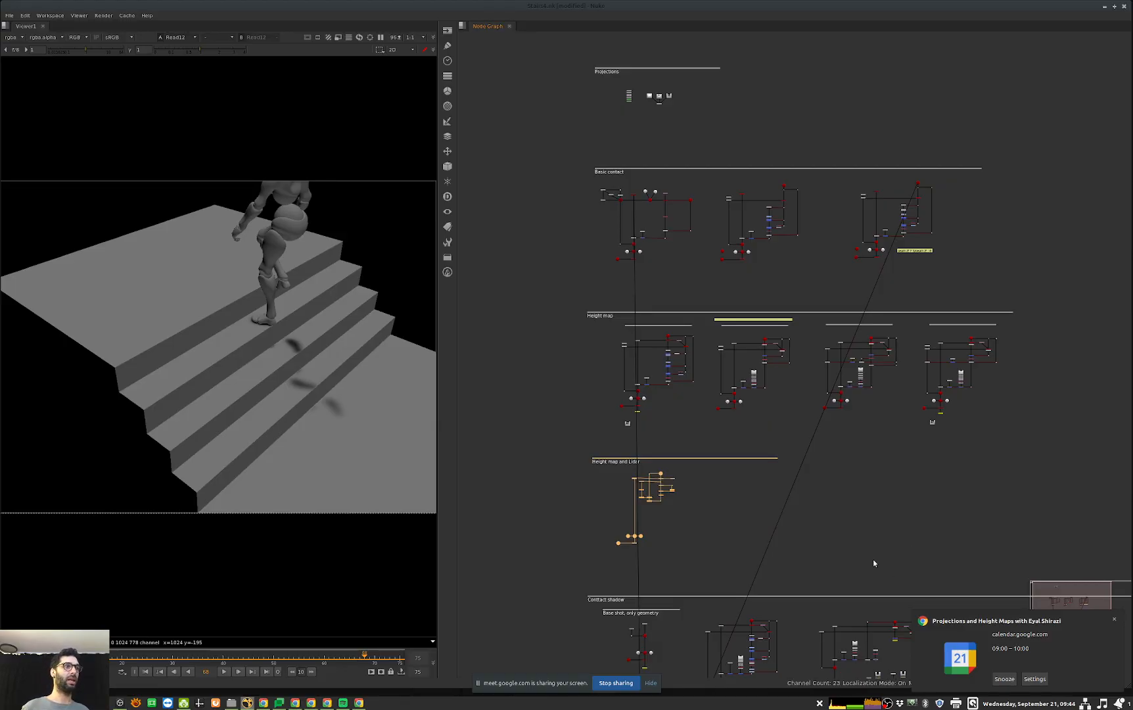
pyautogui.moveTo(875, 561); pyautogui.dragTo(573, 357, button='middle')
pyautogui.moveTo(811, 514); pyautogui.dragTo(1034, 414, button='middle')
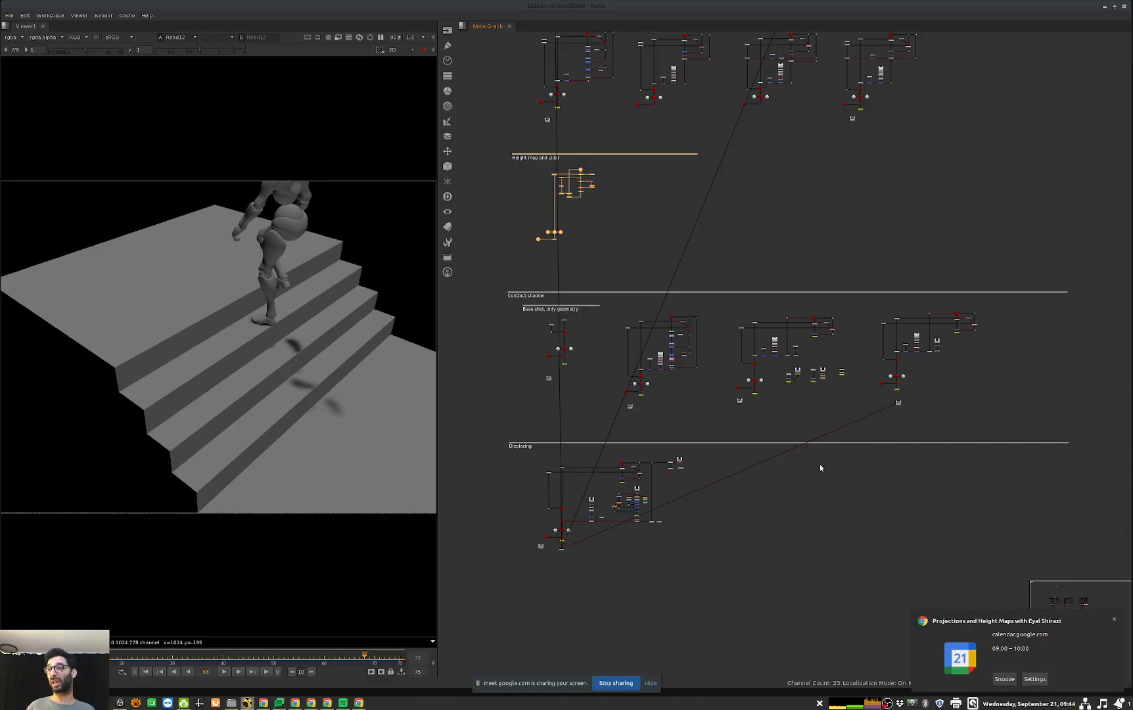
# Step: View the pre-rendered stairs shot in the Displacing network's Read node and go to its first frame
pyautogui.scroll(2, 545, 520)
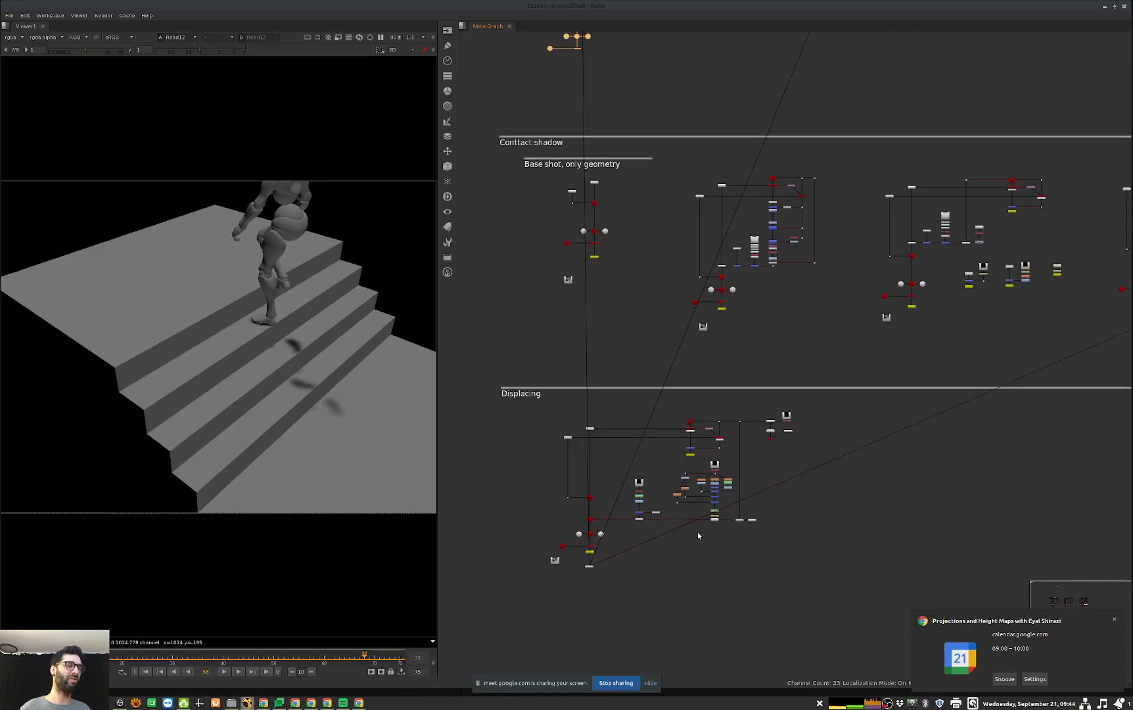
pyautogui.scroll(3, 699, 495)
pyautogui.moveTo(762, 519); pyautogui.dragTo(808, 475, button='middle')
pyautogui.scroll(3, 699, 541)
pyautogui.moveTo(578, 613); pyautogui.dragTo(666, 570, button='middle')
pyautogui.moveTo(726, 562); pyautogui.dragTo(532, 625)
pyautogui.press('1')
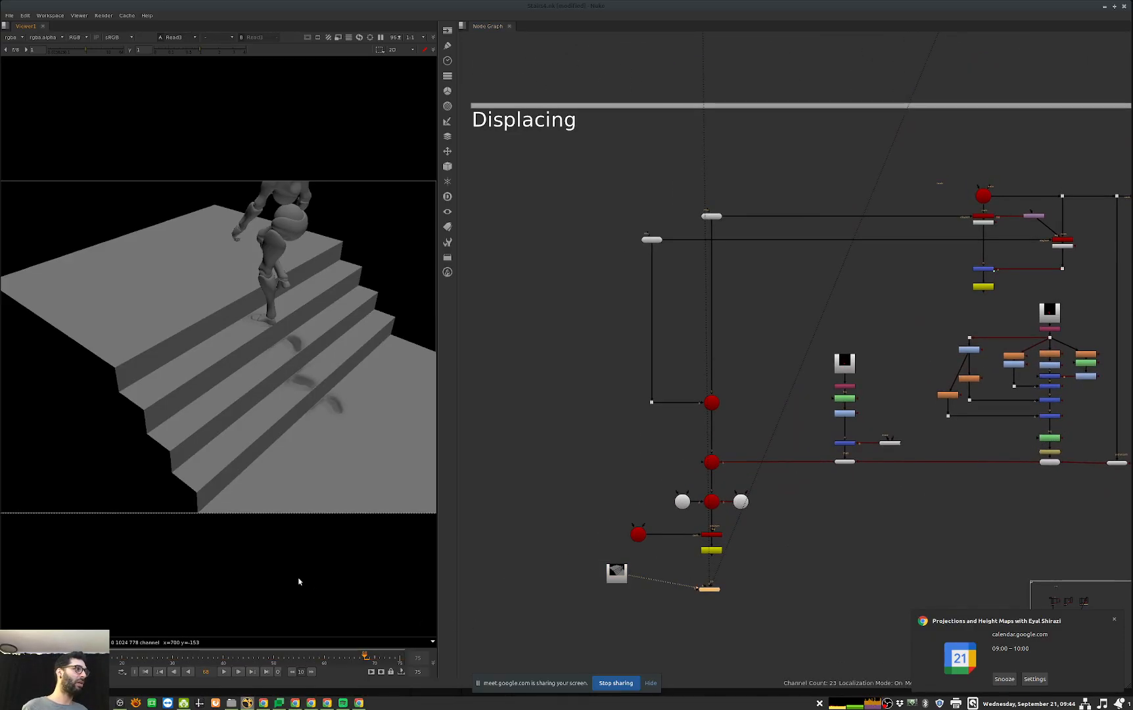
pyautogui.press('Home')
# Step: Play the displacing render close up on the character's feet and stop once footprints are left on the steps
pyautogui.scroll(3, 373, 388)
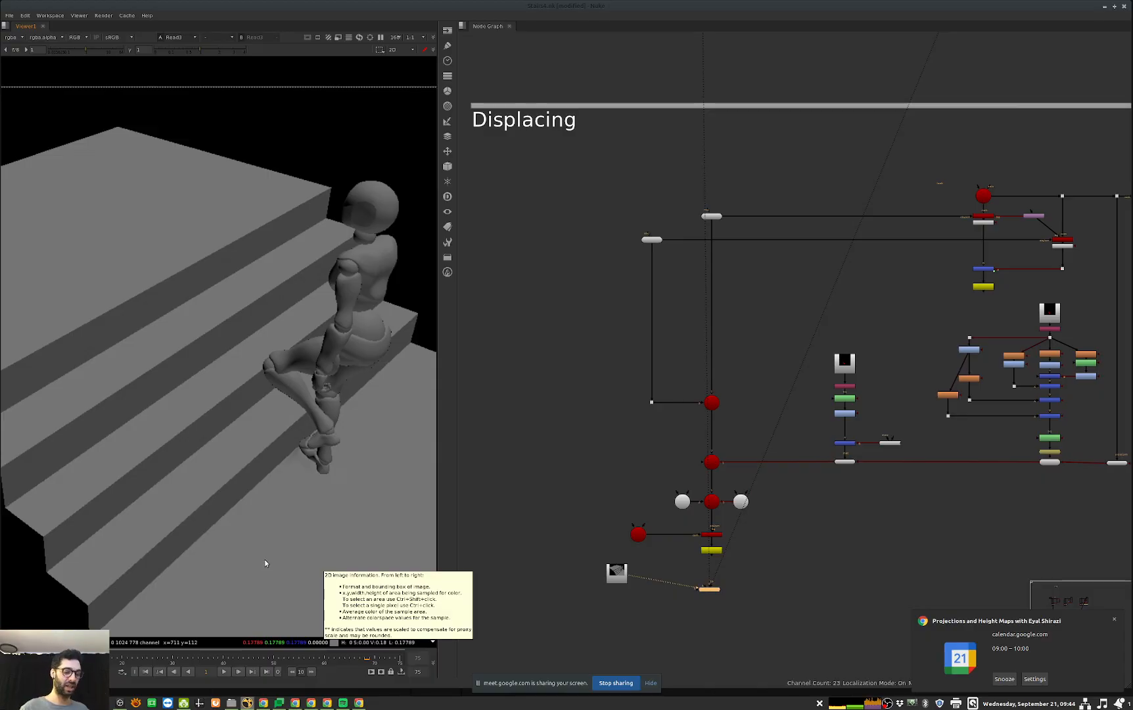
pyautogui.press('l')
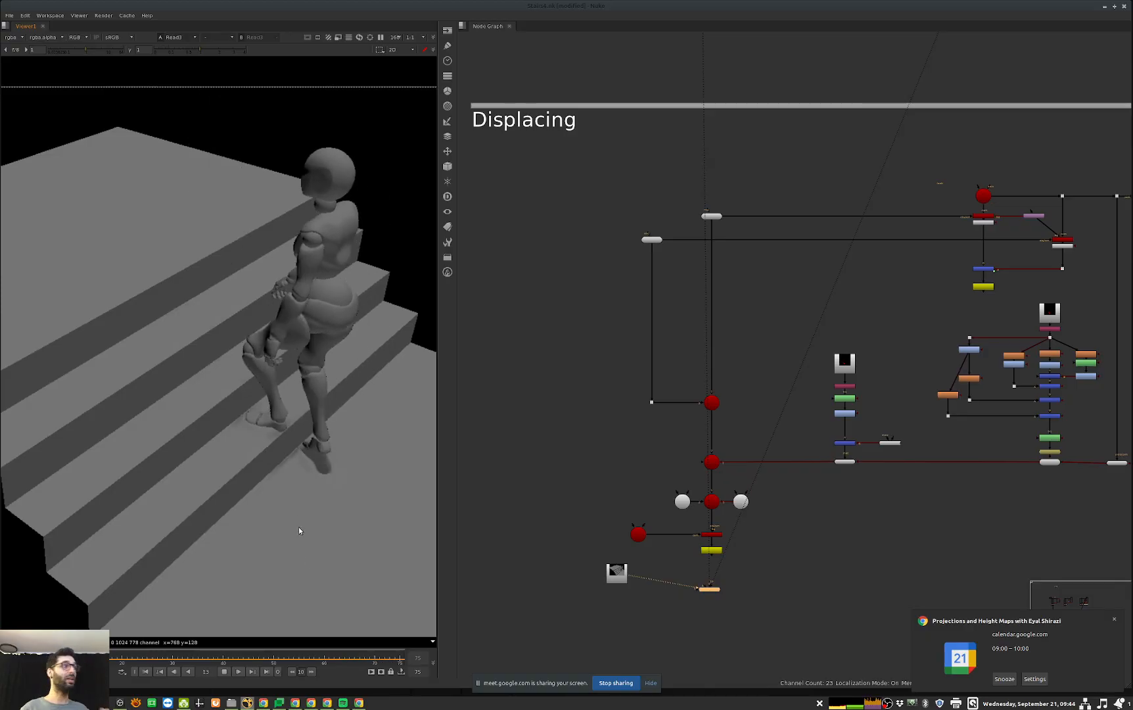
pyautogui.scroll(2, 312, 446)
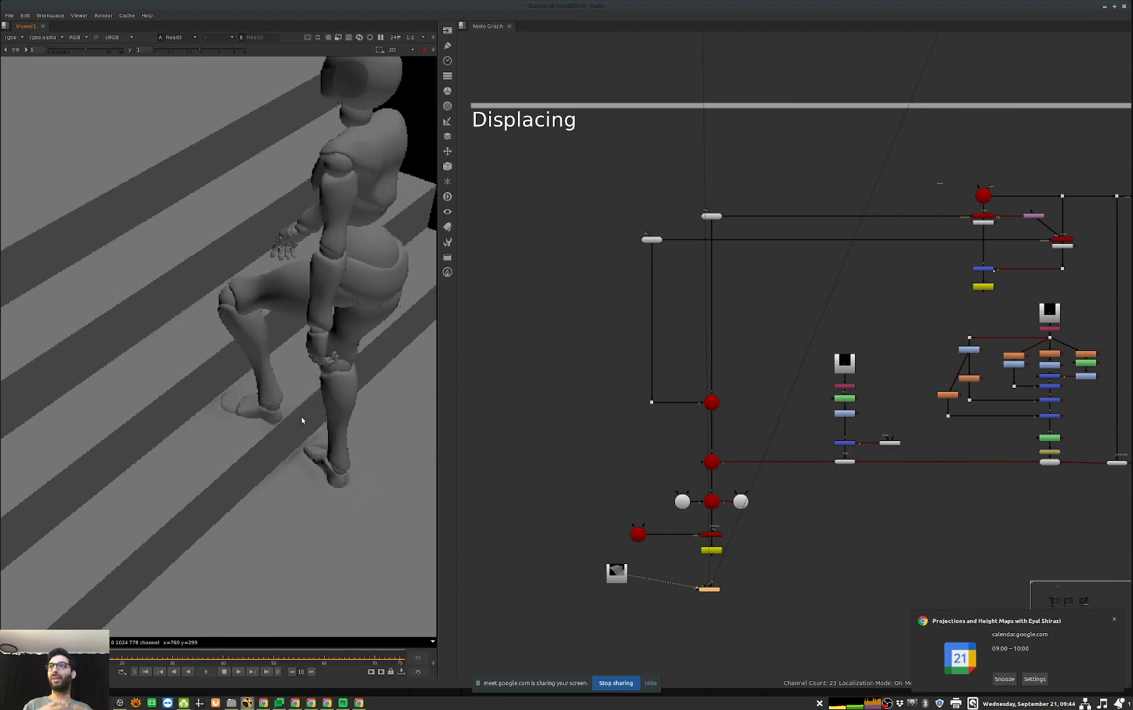
pyautogui.click(225, 672)
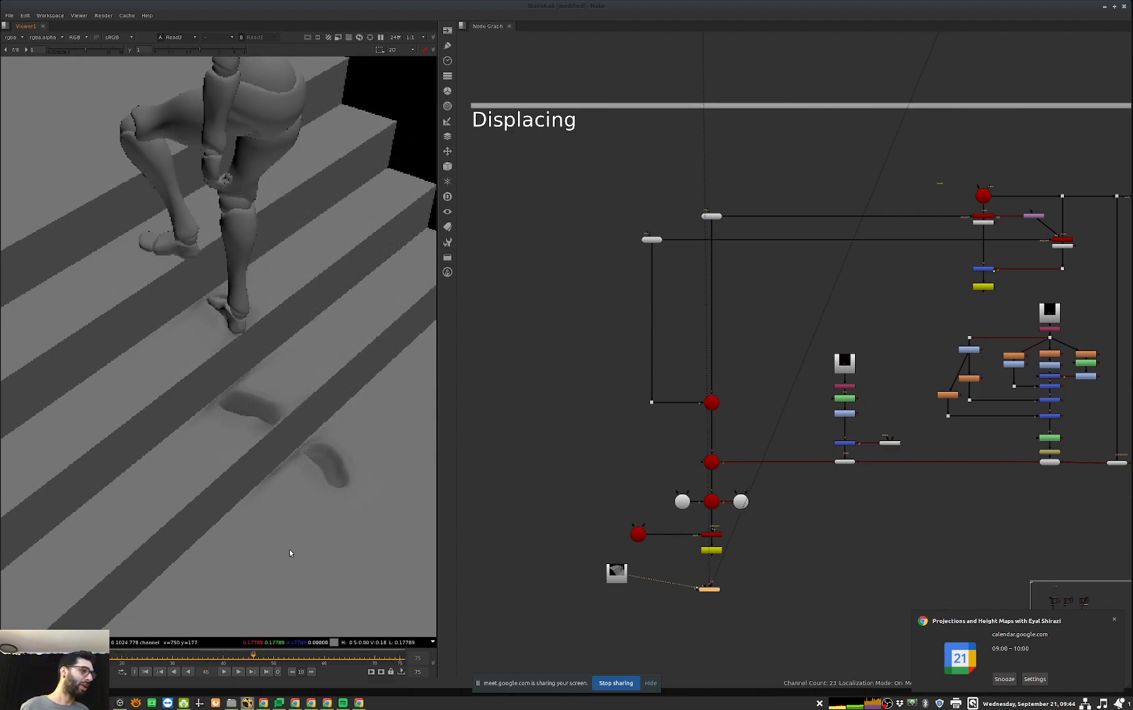
# Step: Fit the whole render in the viewer and view the foot contact mask in Write2 below the Floor camera
pyautogui.moveTo(901, 466); pyautogui.dragTo(672, 509, button='middle')
pyautogui.press('f')
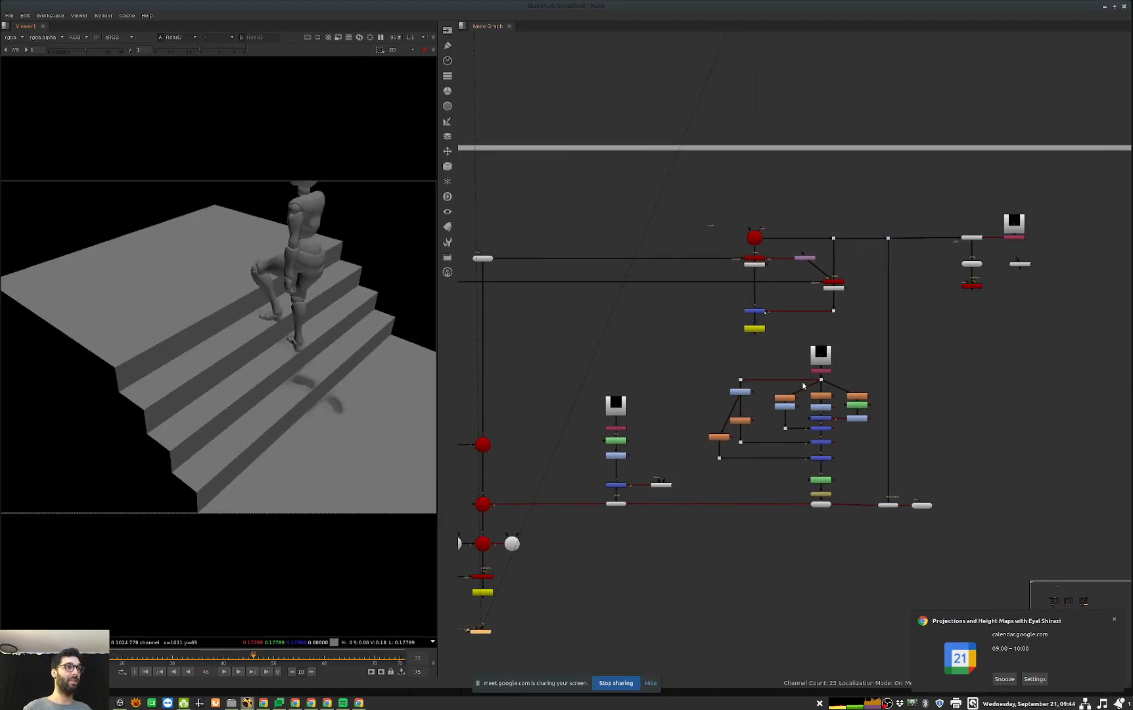
pyautogui.moveTo(779, 342); pyautogui.dragTo(791, 398, button='middle')
pyautogui.scroll(2, 793, 371)
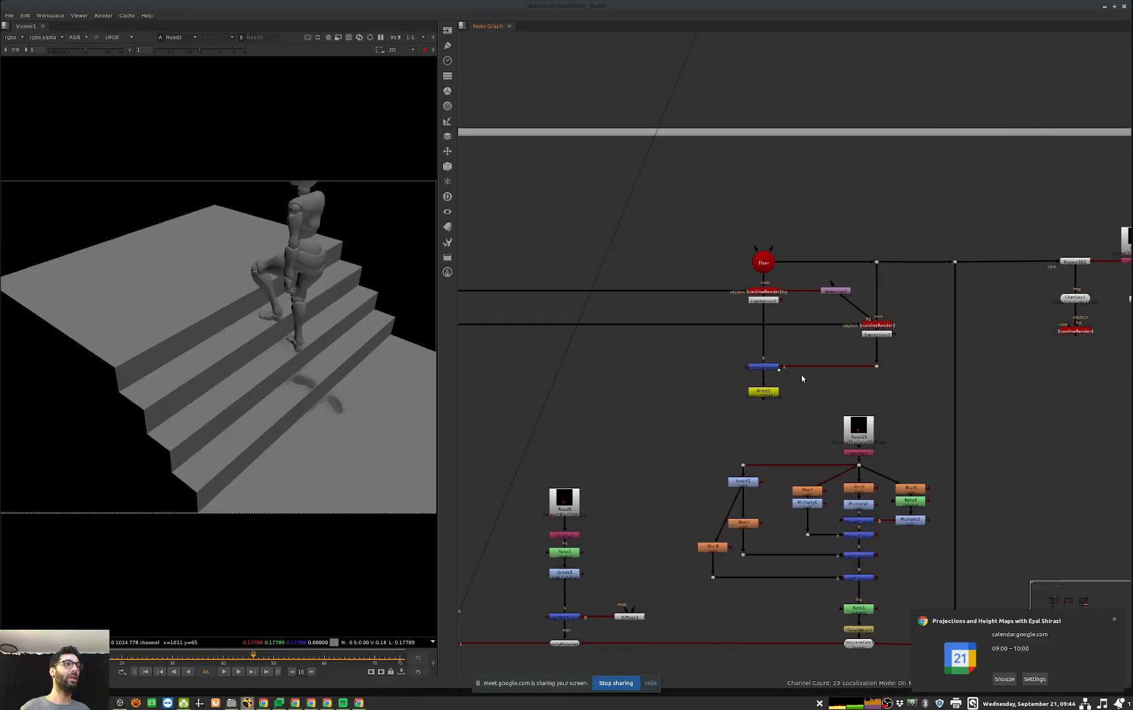
pyautogui.click(763, 391)
pyautogui.press('1')
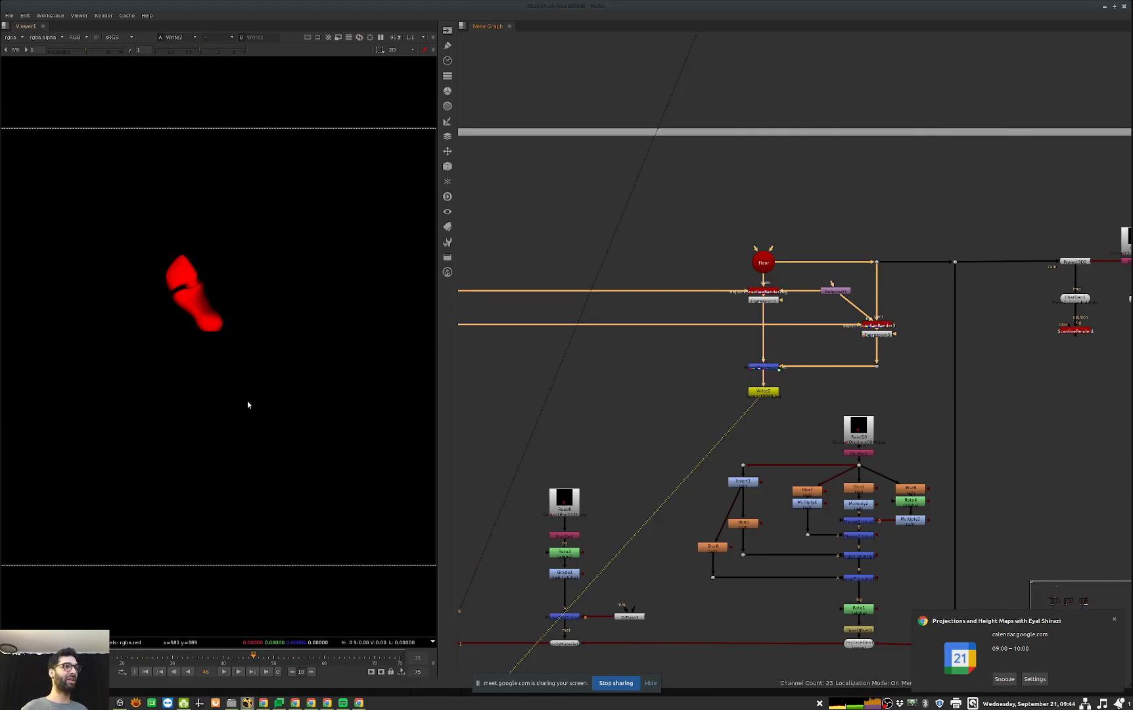
# Step: View the pre-rendered ContactDisplace sequence in Read10 and play it to examine the accumulated footprints
pyautogui.scroll(2, 852, 423)
pyautogui.click(852, 424)
pyautogui.press('1')
pyautogui.press('l')
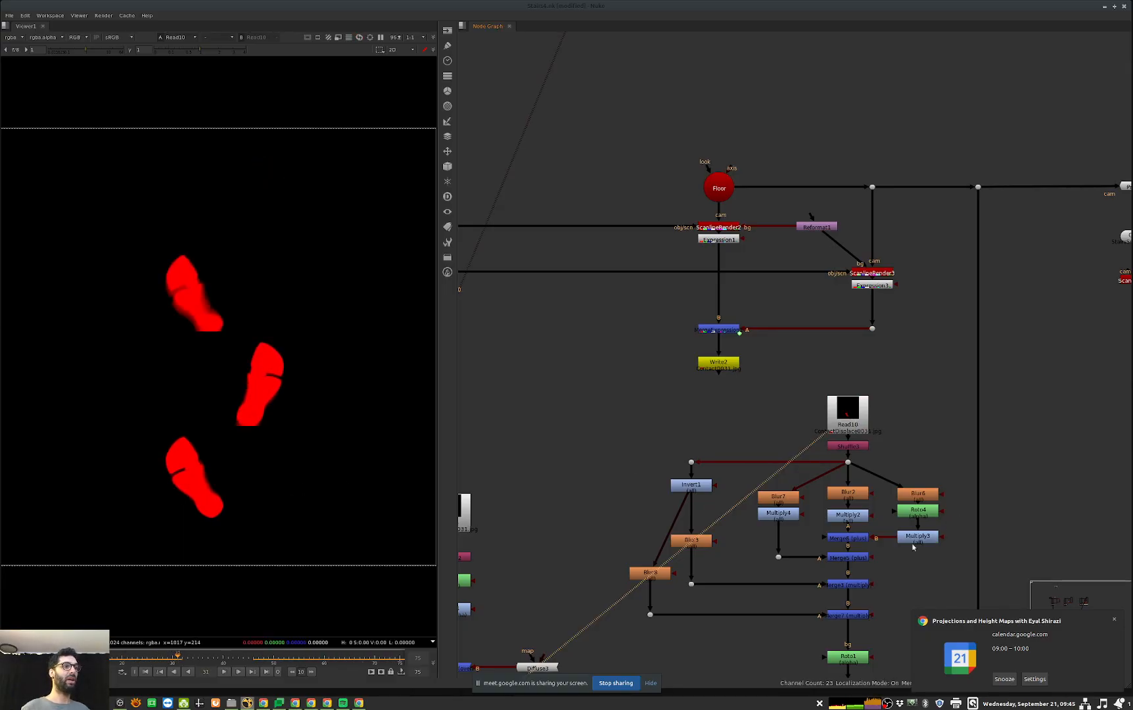
# Step: View the alpha channel of Roto1, where the blurred displacement branches come together above the TimeOffset node
pyautogui.moveTo(896, 631); pyautogui.dragTo(849, 523, button='middle')
pyautogui.click(802, 549)
pyautogui.press('1')
pyautogui.press('a')
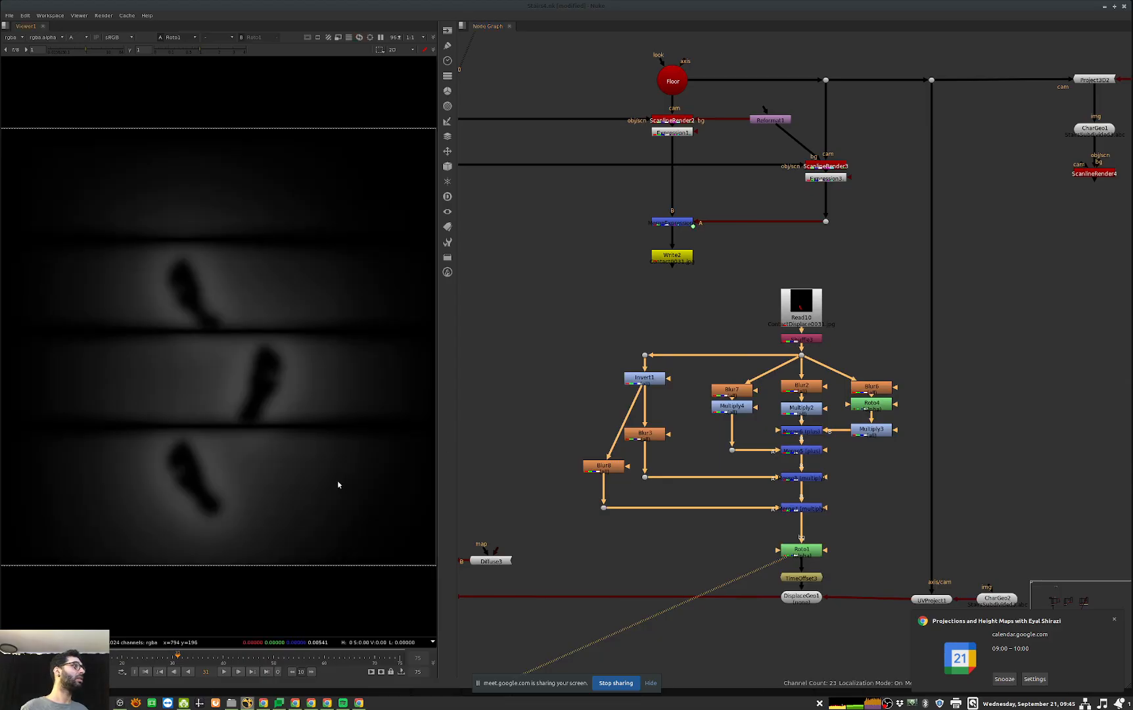
# Step: Compare the successive Merge nodes between Multiply2 and Roto1, ending on the merge fed by Multiply4
pyautogui.click(803, 431)
pyautogui.press('1')
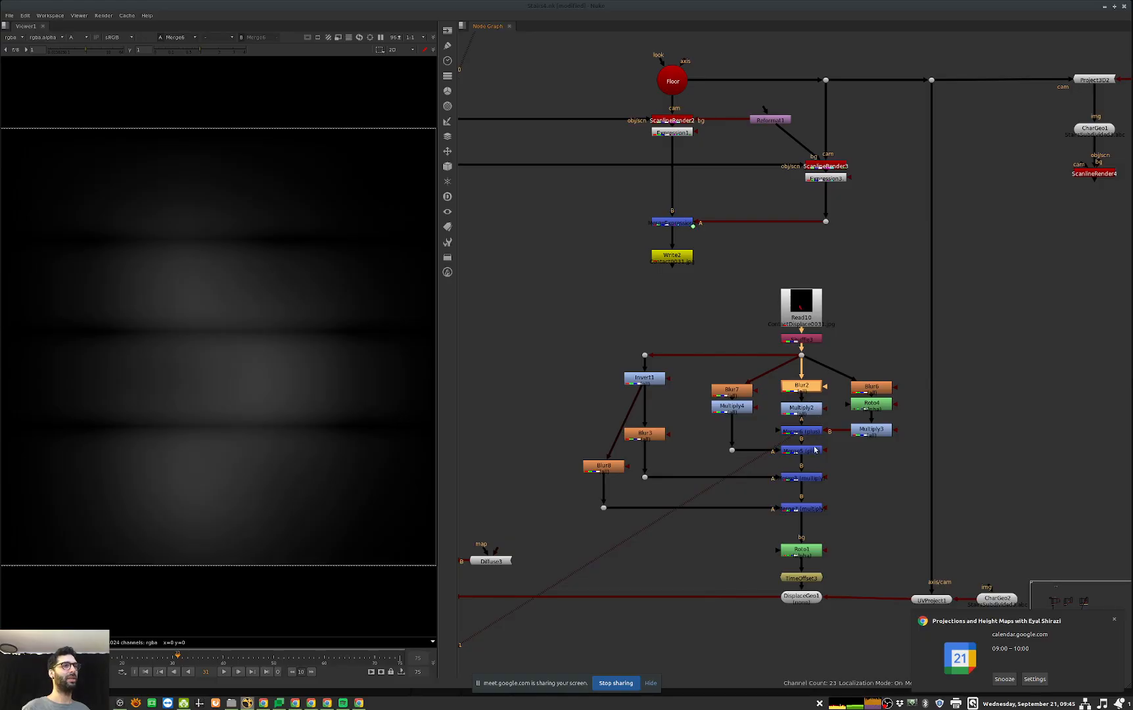
pyautogui.click(814, 450)
pyautogui.press('1')
pyautogui.click(815, 477)
pyautogui.press('1')
pyautogui.click(805, 451)
pyautogui.press('1')
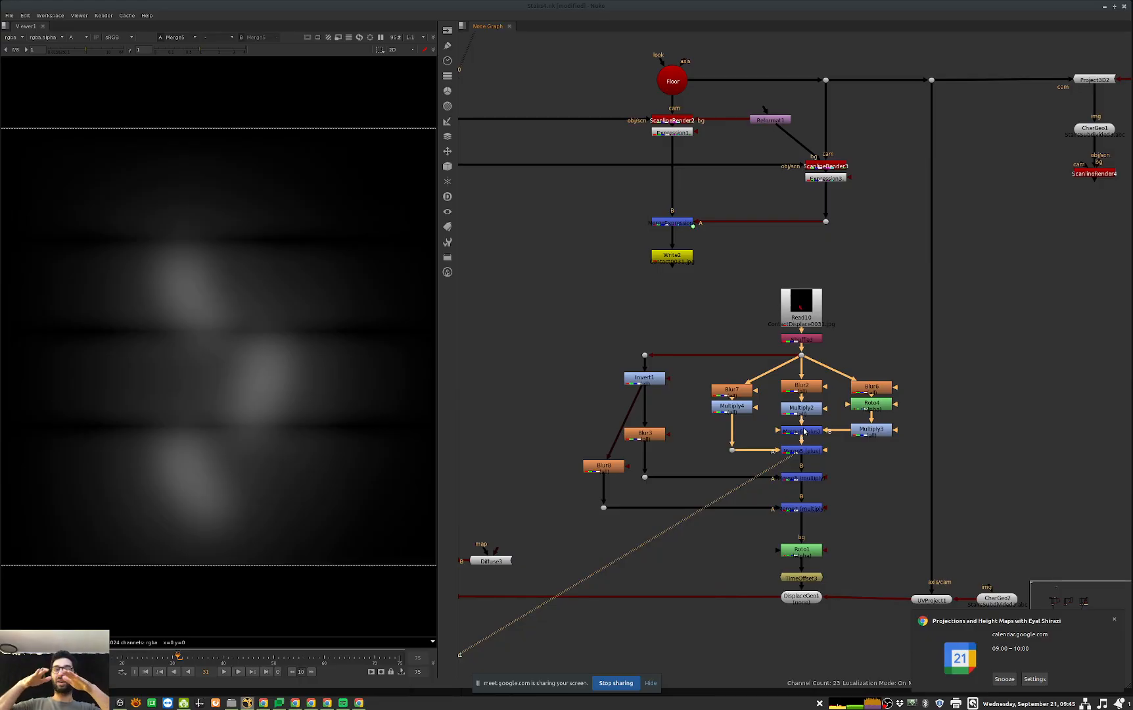
# Step: View the inverted footprint mask in Invert1, above the two blurs of the multiply branches
pyautogui.click(647, 379)
pyautogui.moveTo(657, 376); pyautogui.dragTo(657, 377)
pyautogui.press('1')
pyautogui.click(531, 387)
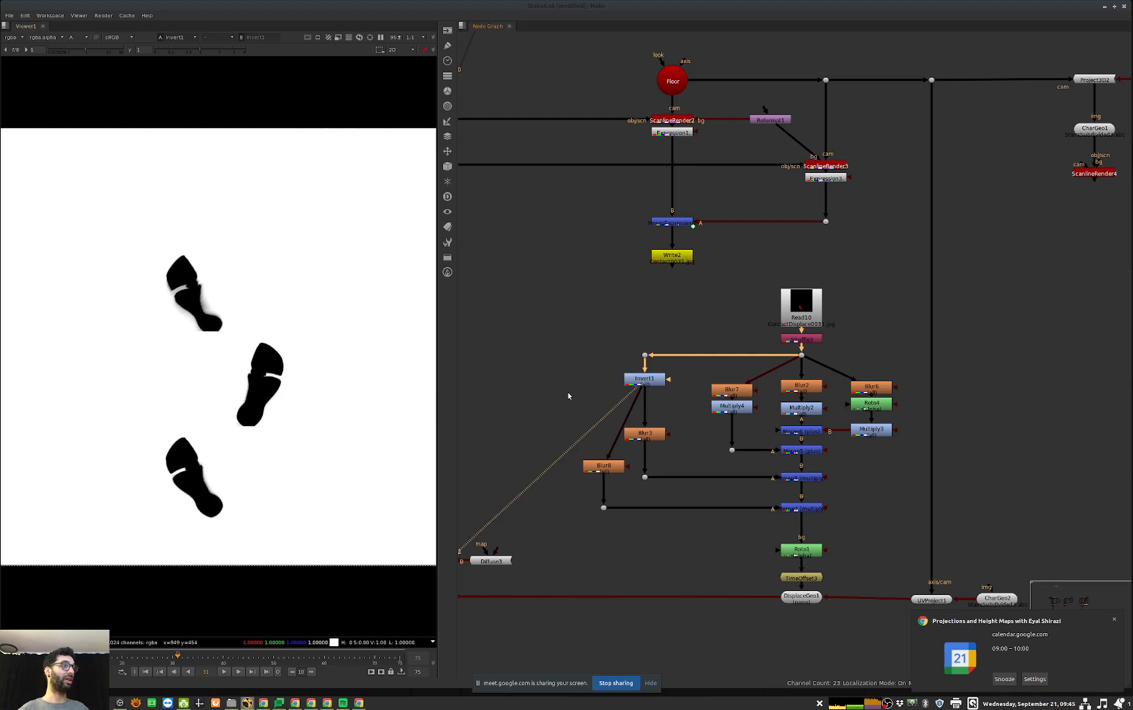
# Step: View the two Merge nodes that bring in the blurred Invert1 branches above Roto1
pyautogui.click(803, 477)
pyautogui.press('1')
pyautogui.click(462, 460)
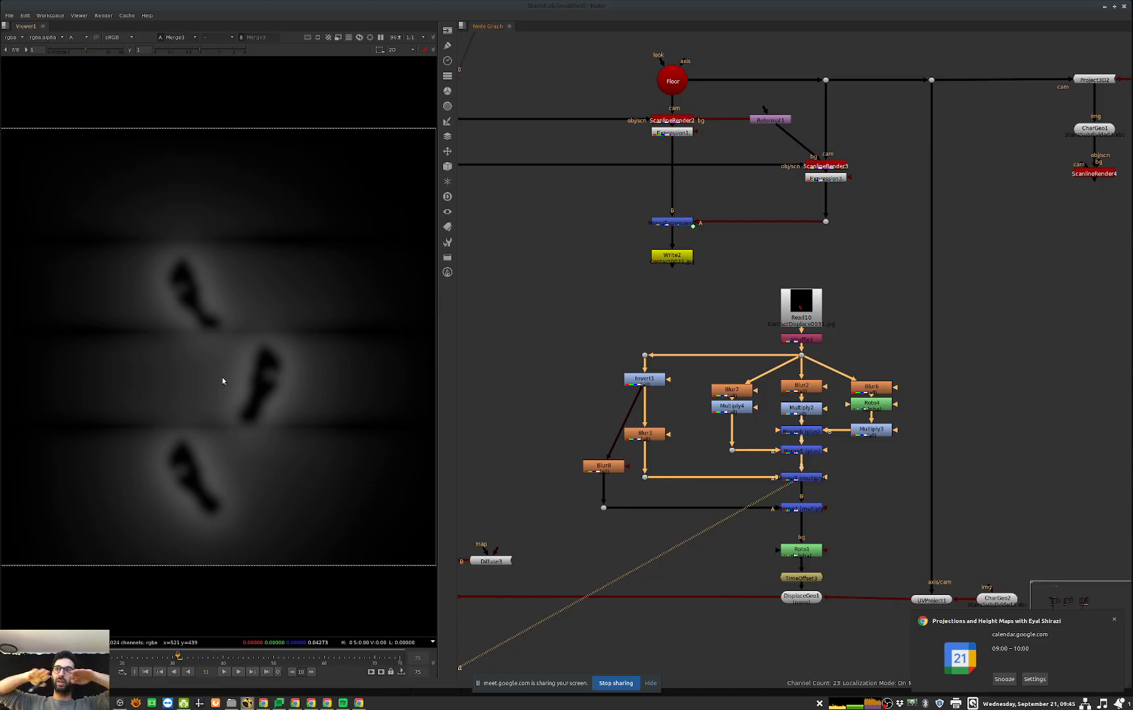
pyautogui.click(802, 508)
pyautogui.press('1')
pyautogui.click(744, 525)
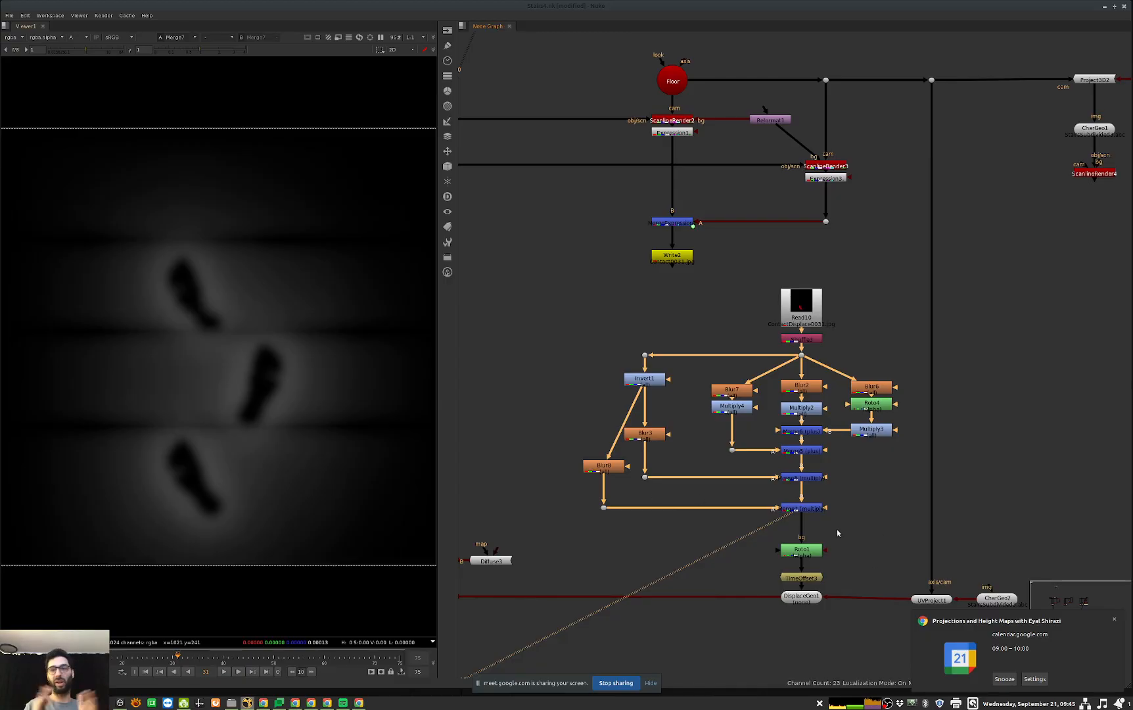
# Step: View Roto1 below the last merge, followed by the TimeOffset node beneath it
pyautogui.moveTo(992, 523); pyautogui.dragTo(1005, 503, button='middle')
pyautogui.click(815, 529)
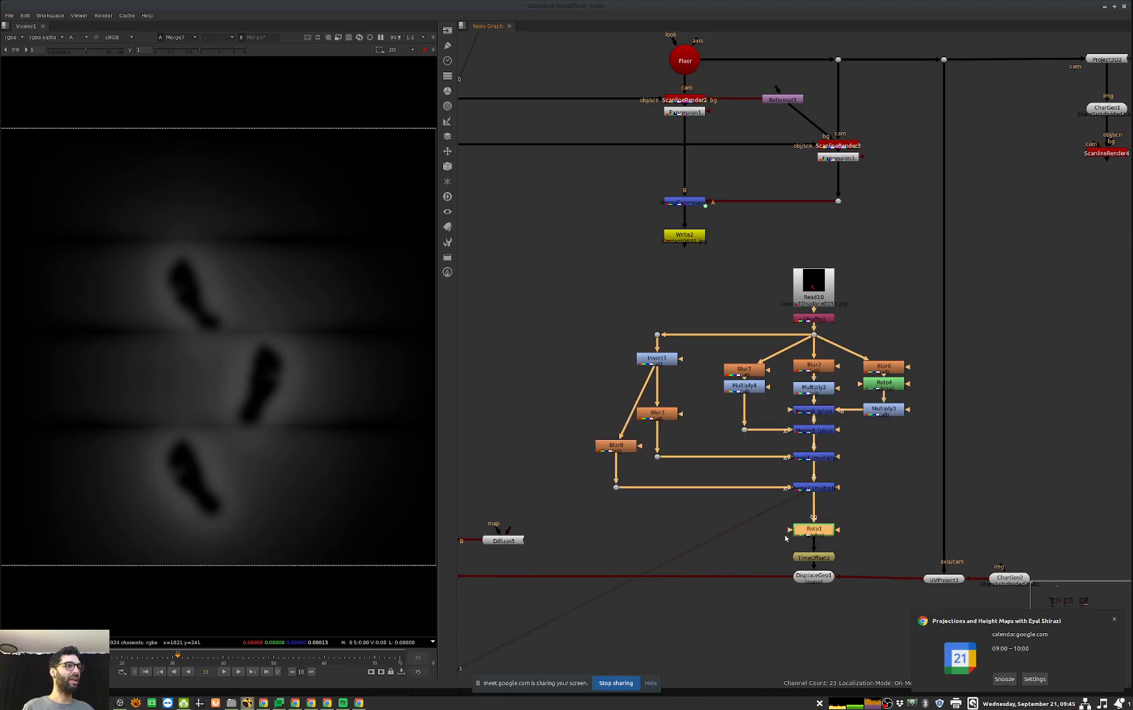
pyautogui.press('1')
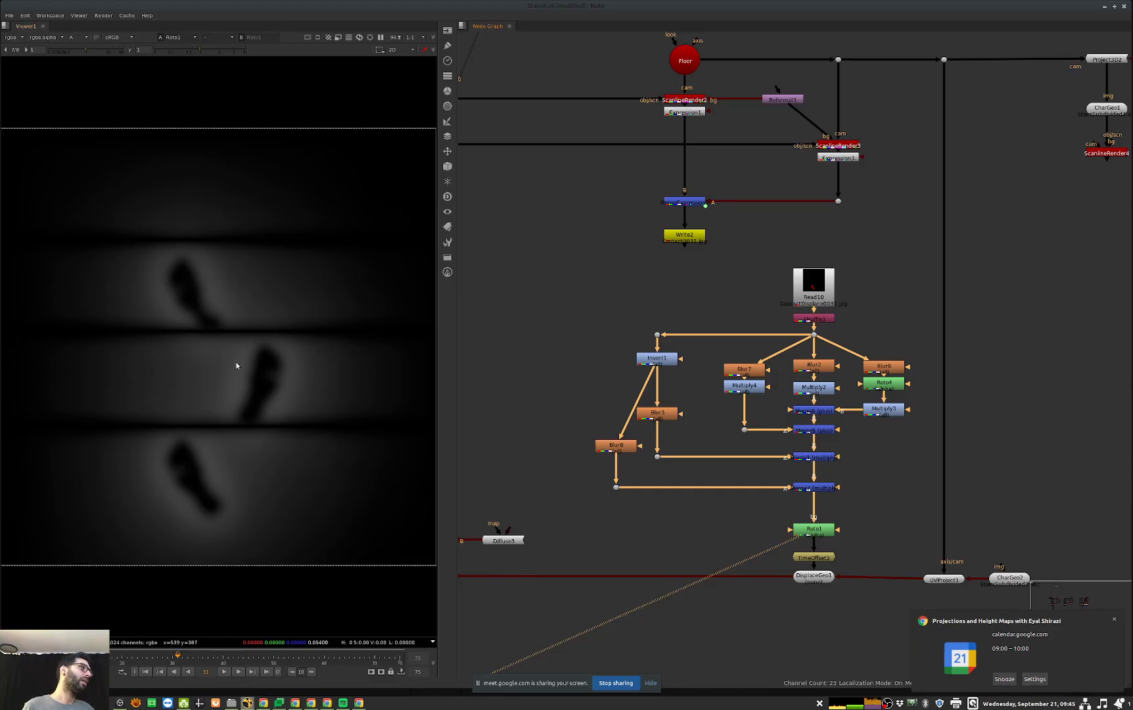
pyautogui.moveTo(782, 550); pyautogui.dragTo(802, 493, button='middle')
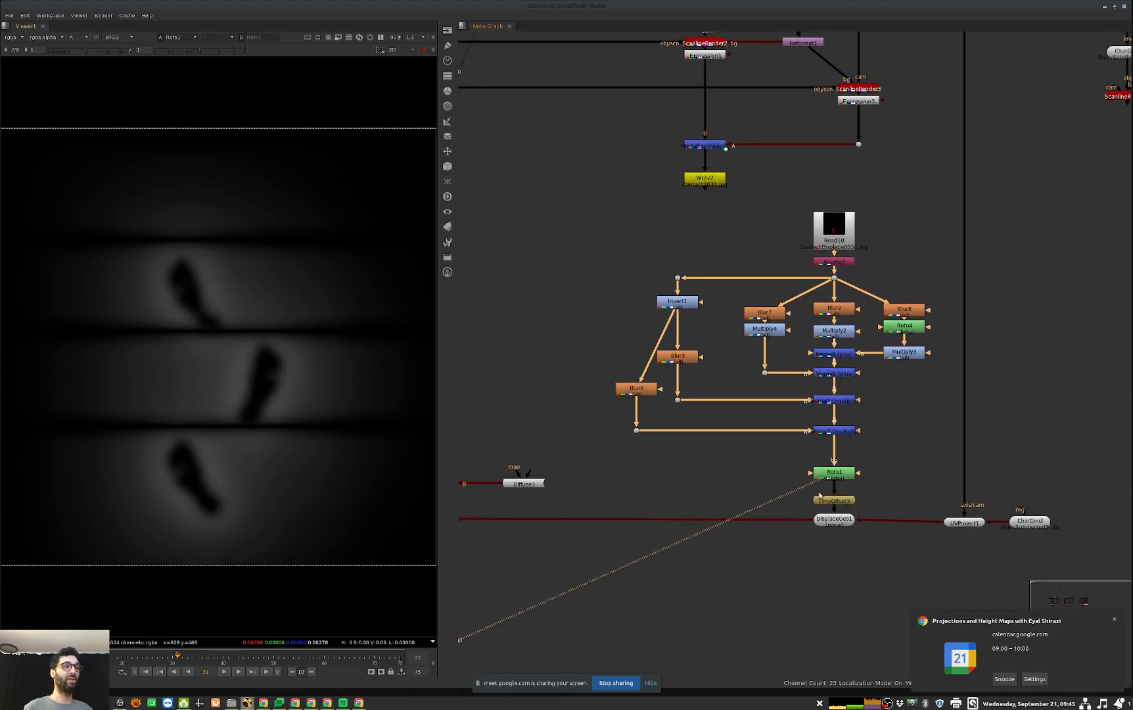
pyautogui.click(846, 501)
pyautogui.press('1')
pyautogui.moveTo(845, 503); pyautogui.dragTo(845, 500)
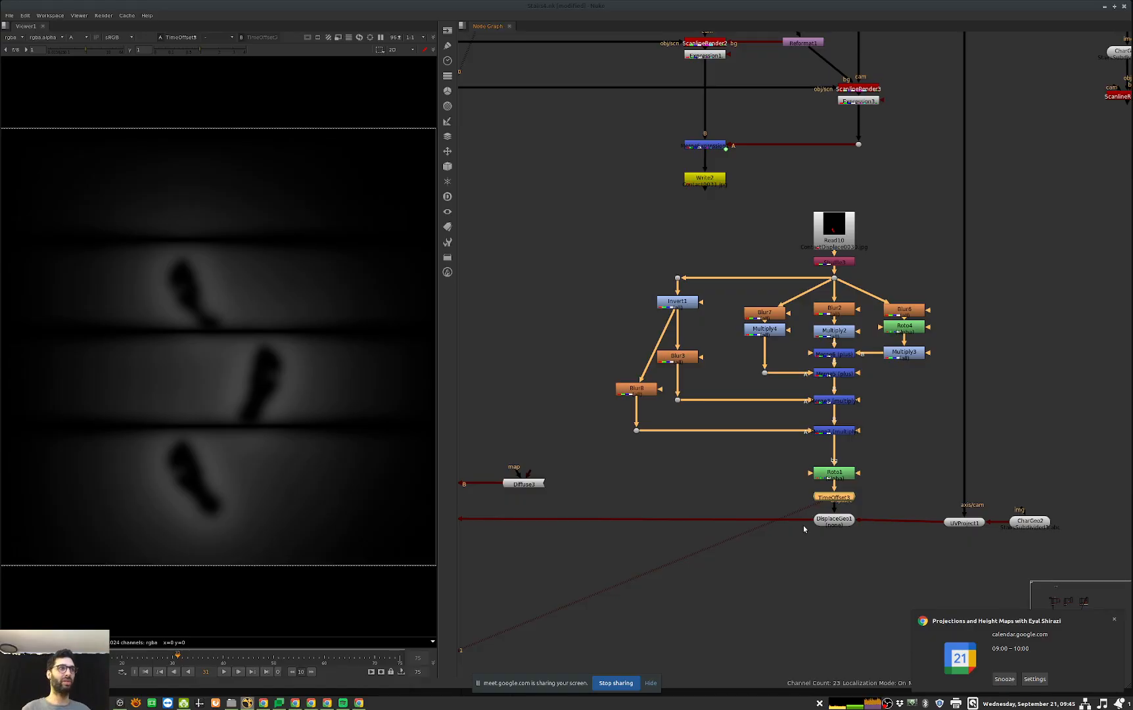
# Step: Trace the inputs of DisplaceGeo1 through UVProject1 to the Floor camera and through the displacement branch to Read10
pyautogui.scroll(-2, 971, 478)
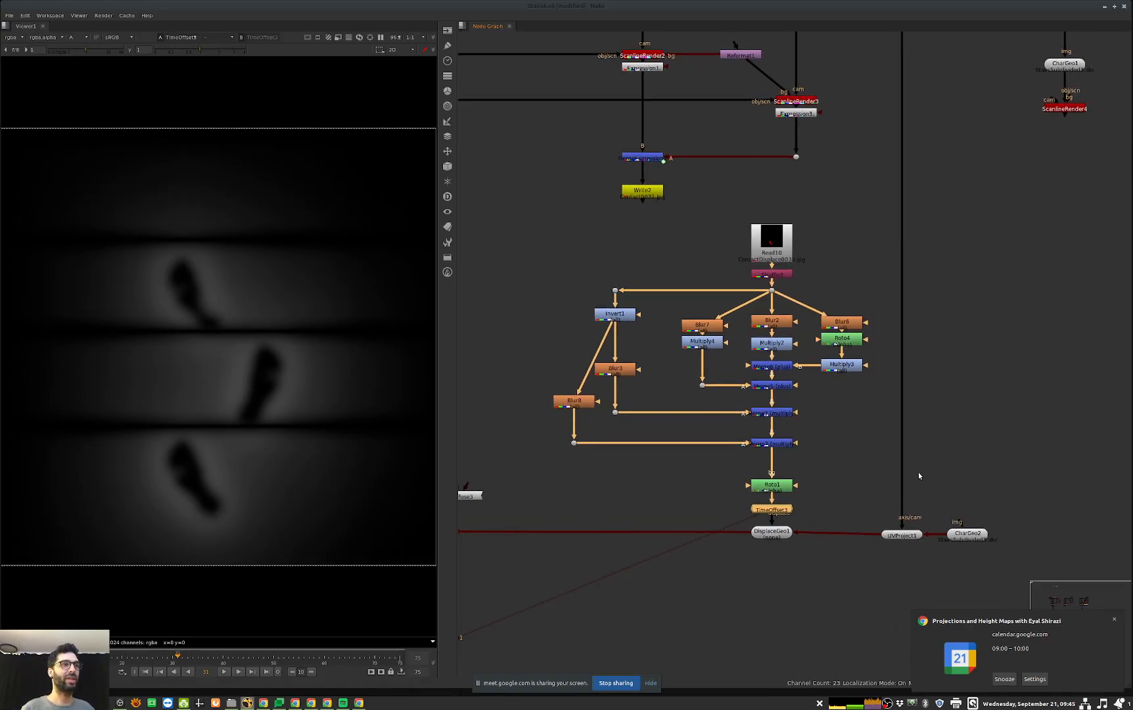
pyautogui.click(822, 511)
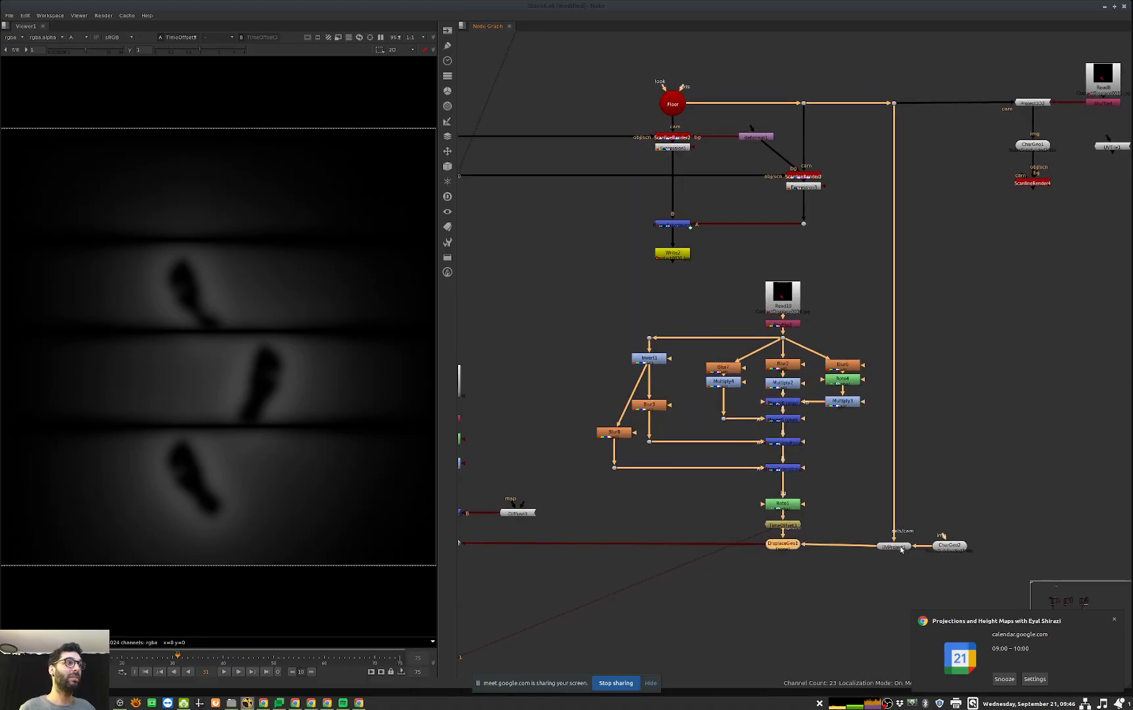
pyautogui.moveTo(866, 548); pyautogui.dragTo(868, 552, button='middle')
pyautogui.moveTo(720, 523); pyautogui.dragTo(875, 503, button='middle')
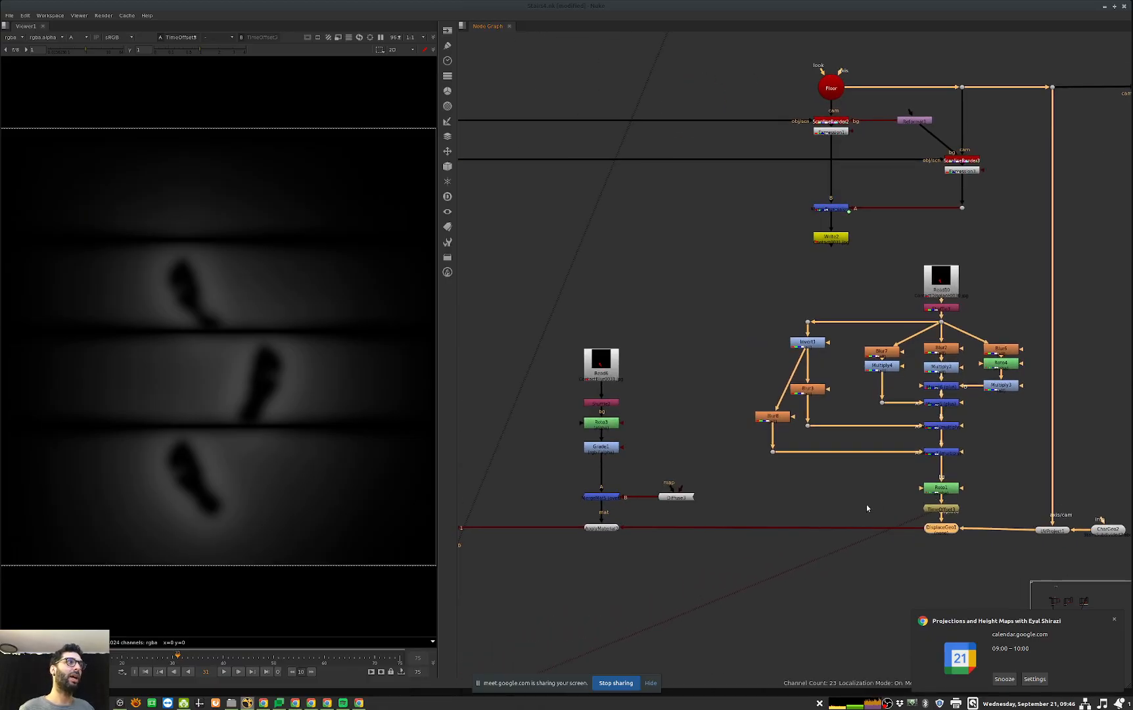
pyautogui.moveTo(1079, 551); pyautogui.dragTo(925, 521, button='middle')
pyautogui.click(897, 502)
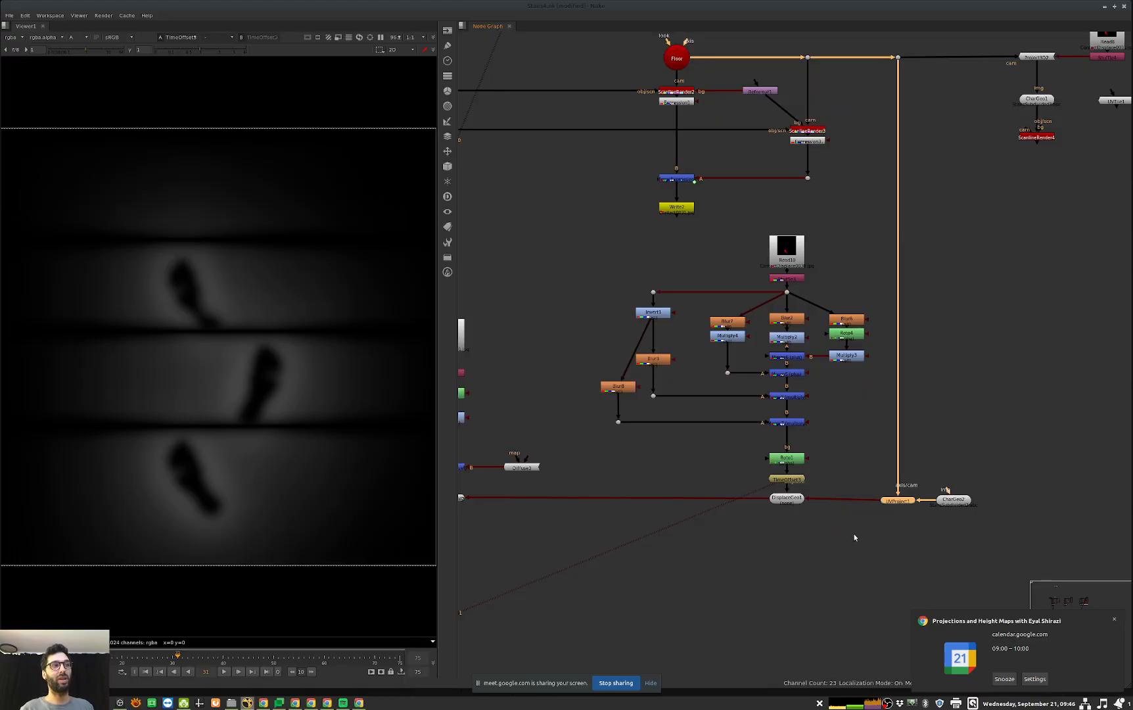
pyautogui.press('Return')
pyautogui.click(851, 580)
pyautogui.scroll(-2, 880, 509)
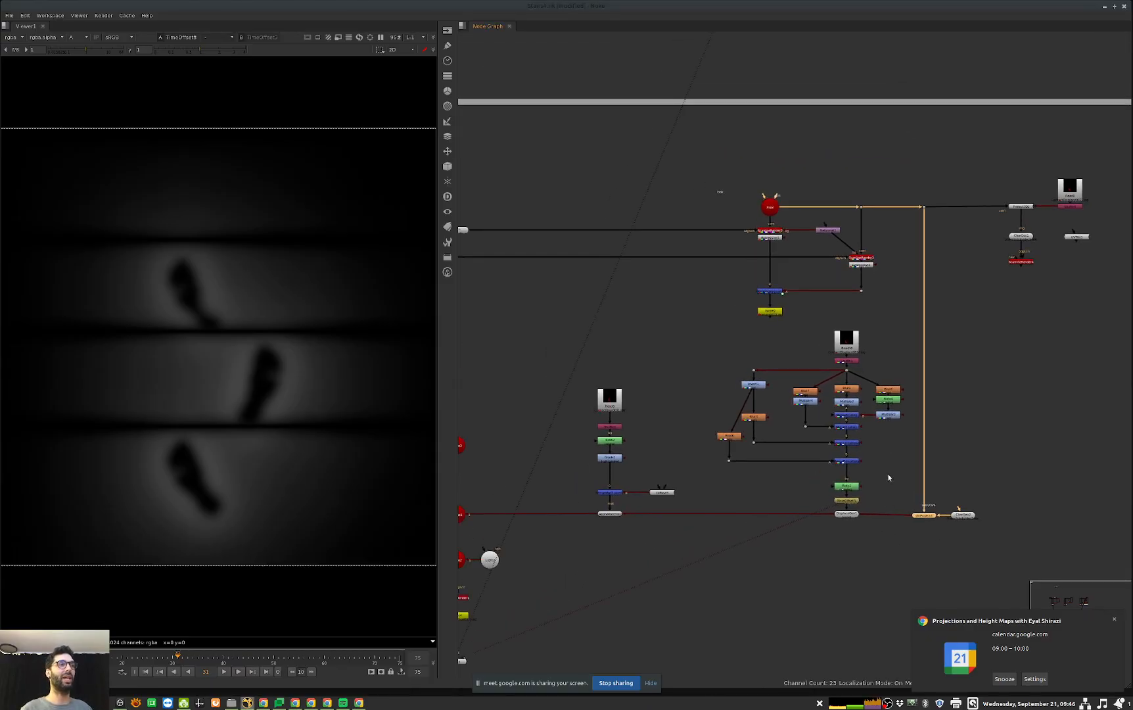
pyautogui.click(848, 350)
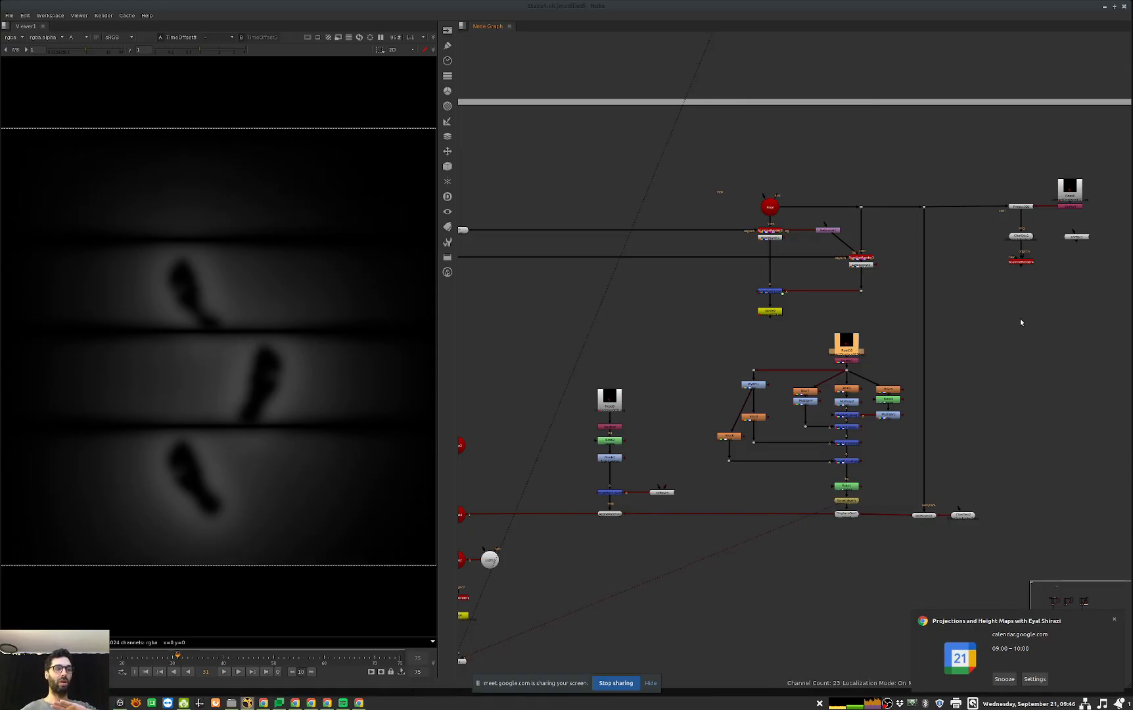
# Step: View DisplaceGeo1 in 3D and examine the footprint displacement on the stairs from several angles
pyautogui.scroll(3, 862, 510)
pyautogui.click(838, 511)
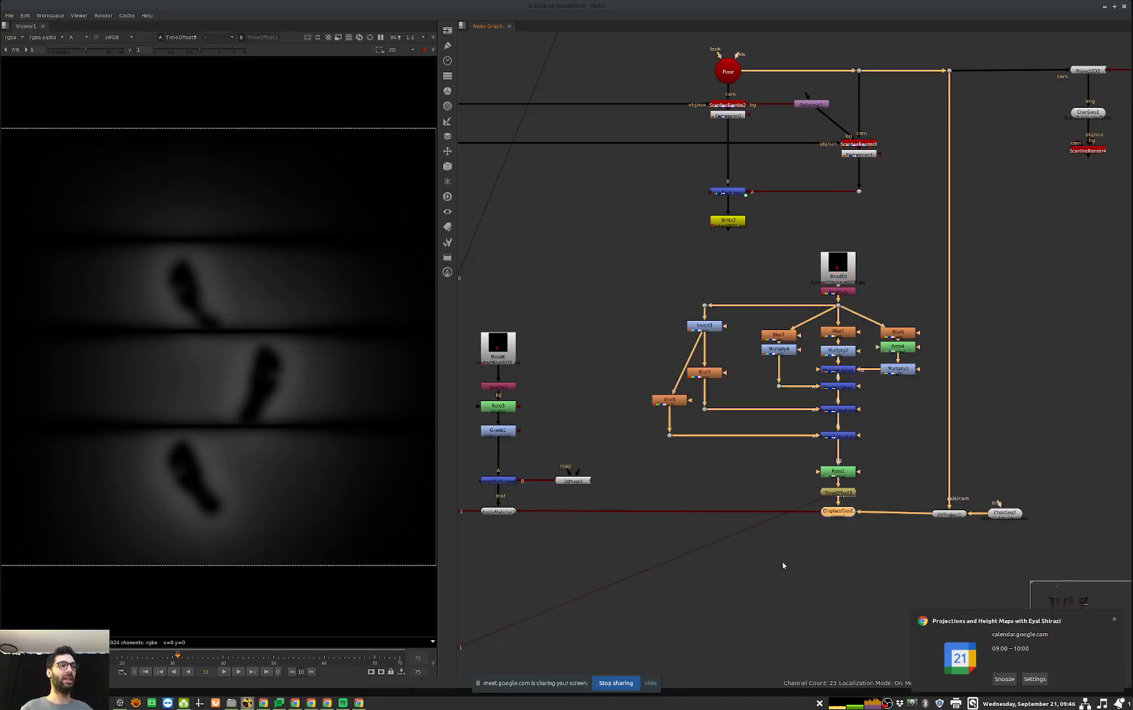
pyautogui.press('1')
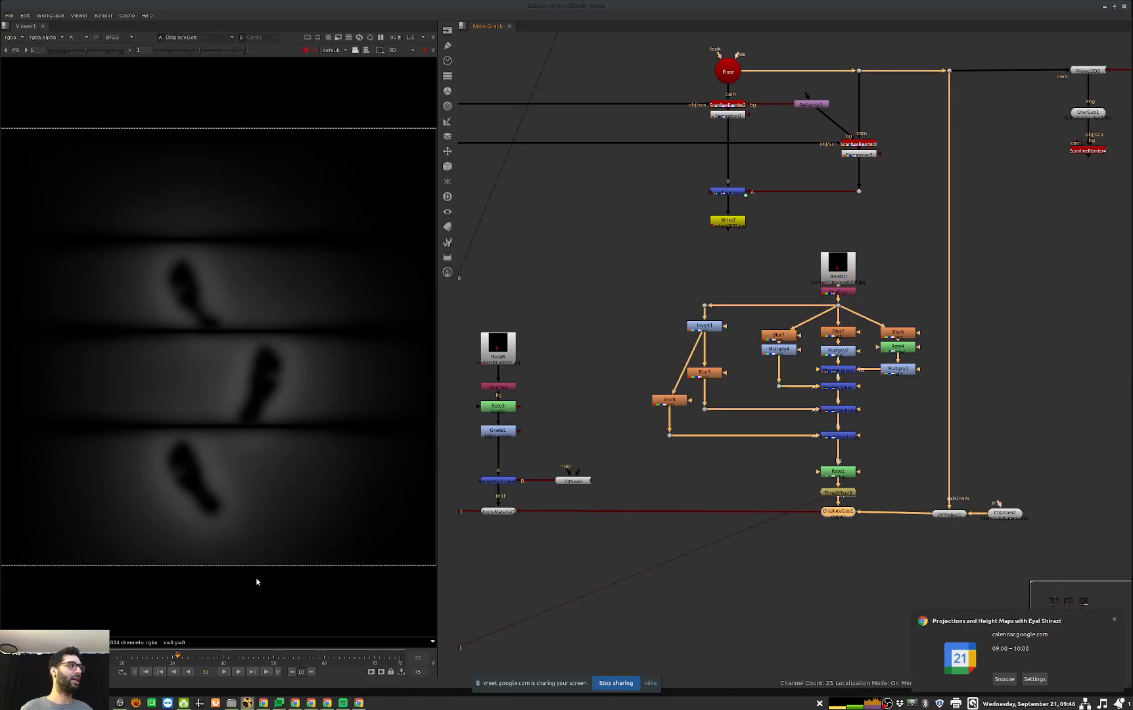
pyautogui.click(290, 551)
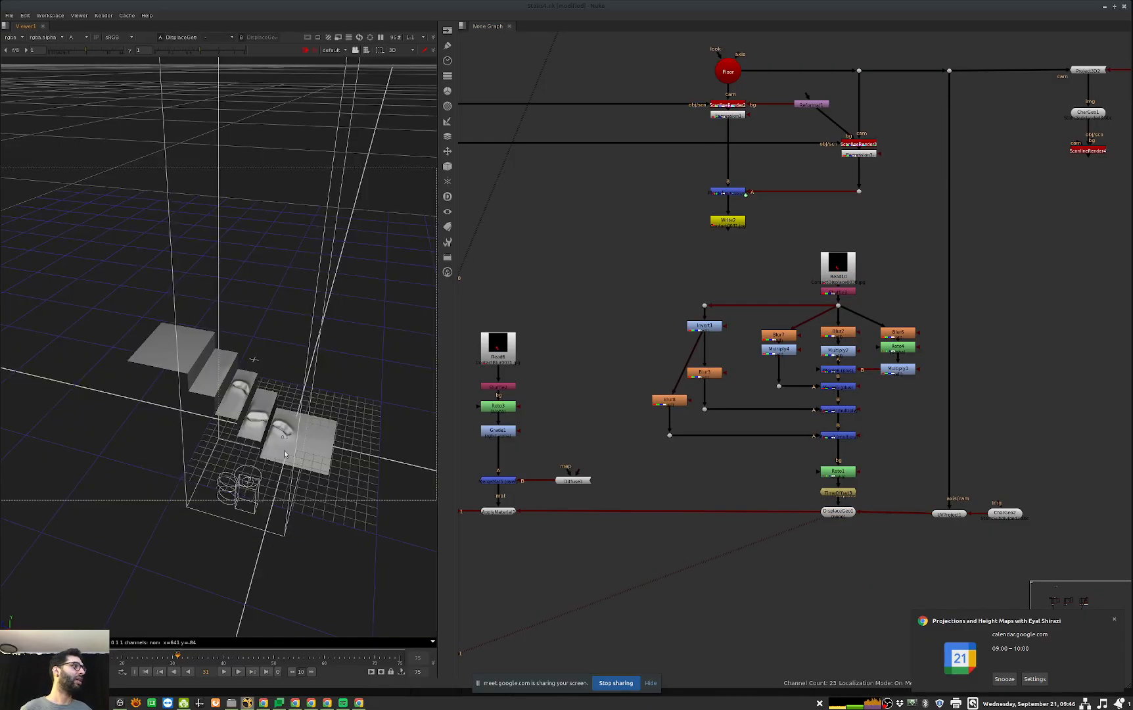
pyautogui.keyDown('alt'); pyautogui.moveTo(285, 453); pyautogui.dragTo(360, 492, button='middle'); pyautogui.keyUp('alt')
pyautogui.keyDown('ctrl'); pyautogui.moveTo(361, 493); pyautogui.dragTo(252, 447); pyautogui.keyUp('ctrl')
pyautogui.moveTo(251, 447); pyautogui.dragTo(269, 523, button='middle')
pyautogui.click(198, 278)
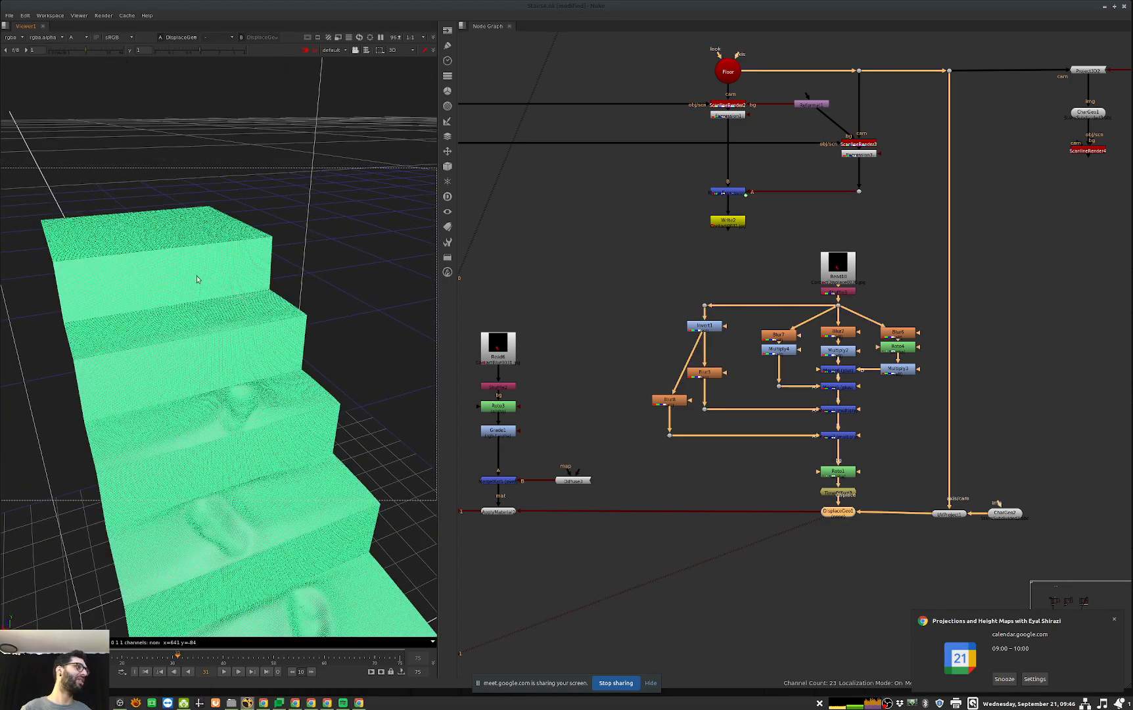
pyautogui.click(289, 541)
pyautogui.keyDown('ctrl'); pyautogui.moveTo(246, 566); pyautogui.dragTo(223, 548); pyautogui.keyUp('ctrl')
pyautogui.moveTo(247, 553); pyautogui.dragTo(263, 524, button='middle')
# Step: View Scene1 with the character on the displaced stairs and disable the Scene node that brings in the original stairs
pyautogui.moveTo(650, 500); pyautogui.dragTo(918, 392, button='middle')
pyautogui.click(544, 406)
pyautogui.press('1')
pyautogui.click(407, 240)
pyautogui.keyDown('ctrl'); pyautogui.moveTo(311, 493); pyautogui.dragTo(288, 520); pyautogui.keyUp('ctrl')
pyautogui.moveTo(578, 366); pyautogui.dragTo(609, 369, button='middle')
pyautogui.moveTo(635, 278); pyautogui.dragTo(579, 325)
pyautogui.press('d')
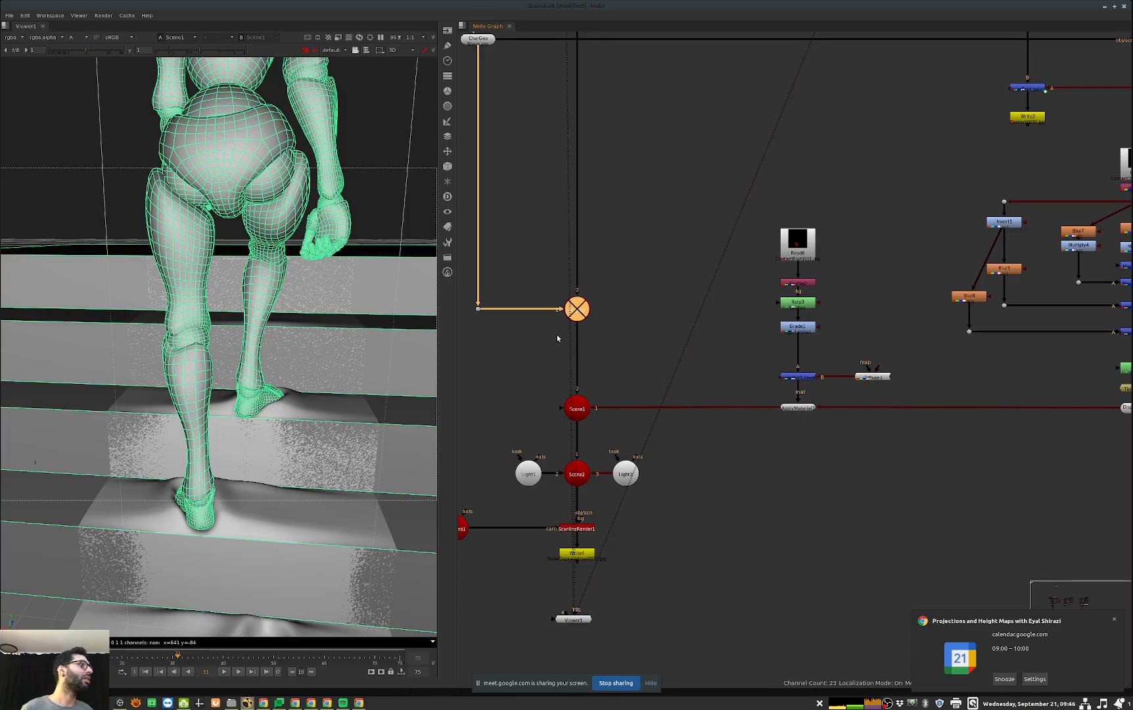
pyautogui.scroll(3, 295, 515)
pyautogui.scroll(-5, 294, 519)
pyautogui.keyDown('ctrl'); pyautogui.moveTo(293, 523); pyautogui.dragTo(353, 503); pyautogui.keyUp('ctrl')
# Step: Try feeding the merge below the multiply branches directly from Multiply4, inspect the footprints on the stairs, and undo the rewiring
pyautogui.moveTo(1044, 431); pyautogui.dragTo(721, 494, button='middle')
pyautogui.moveTo(761, 412); pyautogui.dragTo(756, 310)
pyautogui.keyDown('ctrl'); pyautogui.moveTo(273, 519); pyautogui.dragTo(338, 523); pyautogui.keyUp('ctrl')
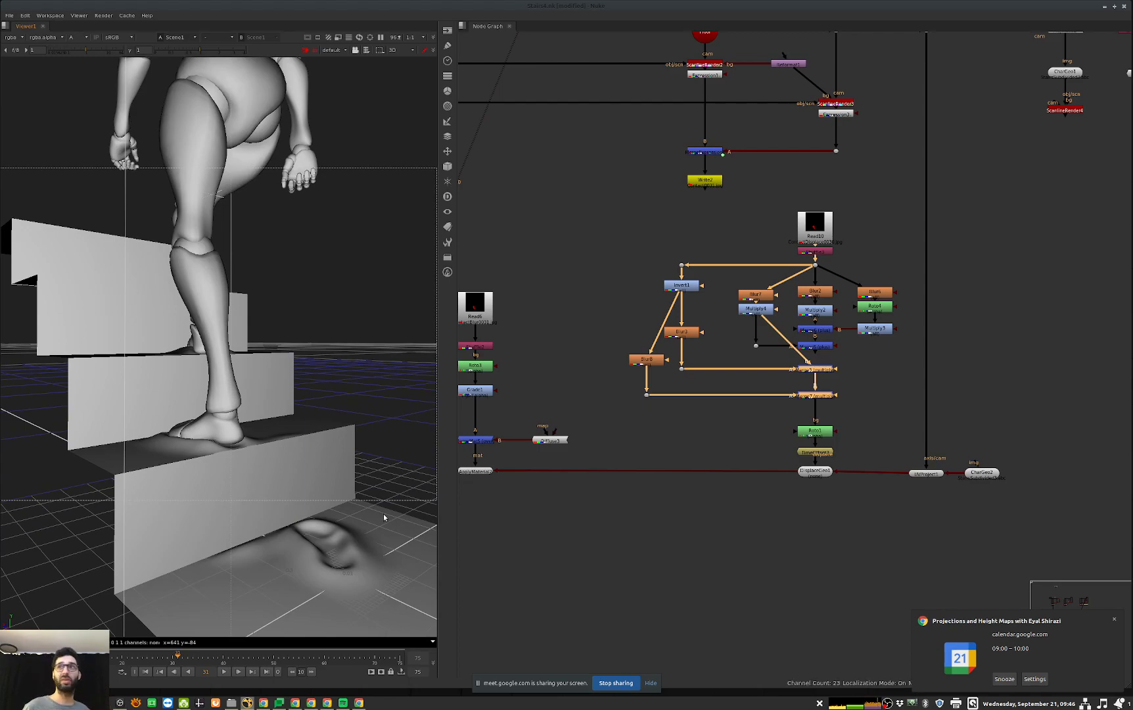
pyautogui.hotkey('ctrl', 'z')
pyautogui.hotkey('ctrl', 'z')
pyautogui.click(384, 476)
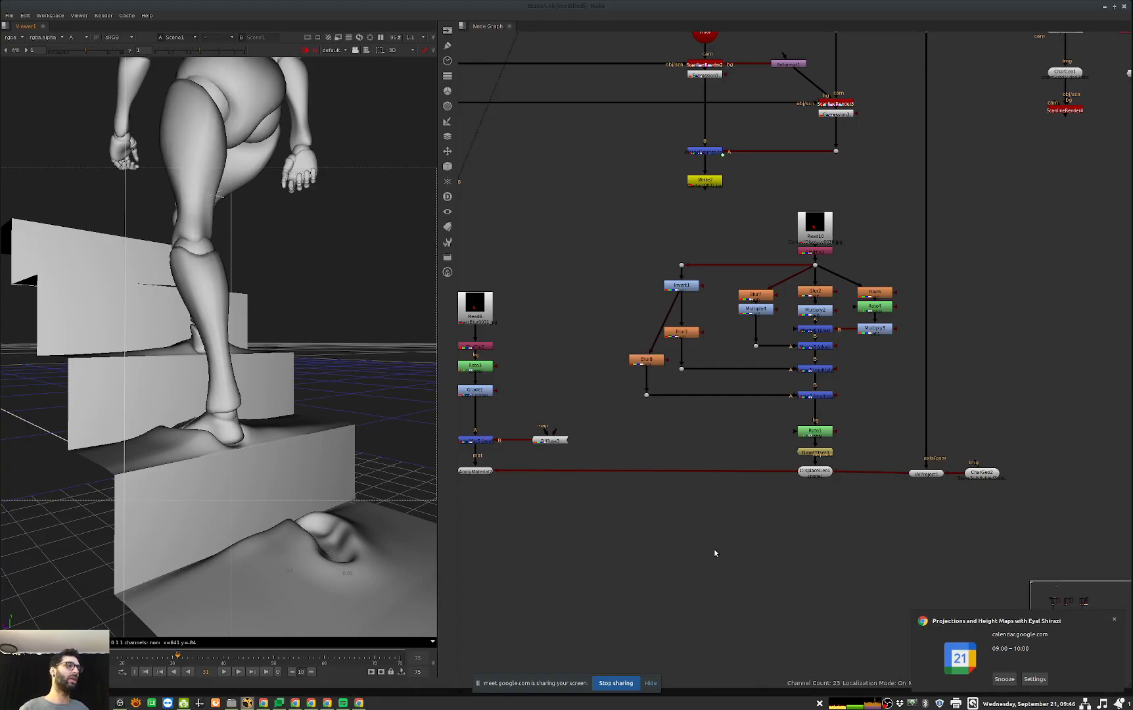
# Step: View Grade1 in the Read6 branch to examine the blurred contact shadow mask used on the stairs material
pyautogui.moveTo(726, 551); pyautogui.dragTo(1026, 485, button='middle')
pyautogui.moveTo(612, 543); pyautogui.dragTo(811, 477, button='middle')
pyautogui.moveTo(985, 449); pyautogui.dragTo(674, 529, button='middle')
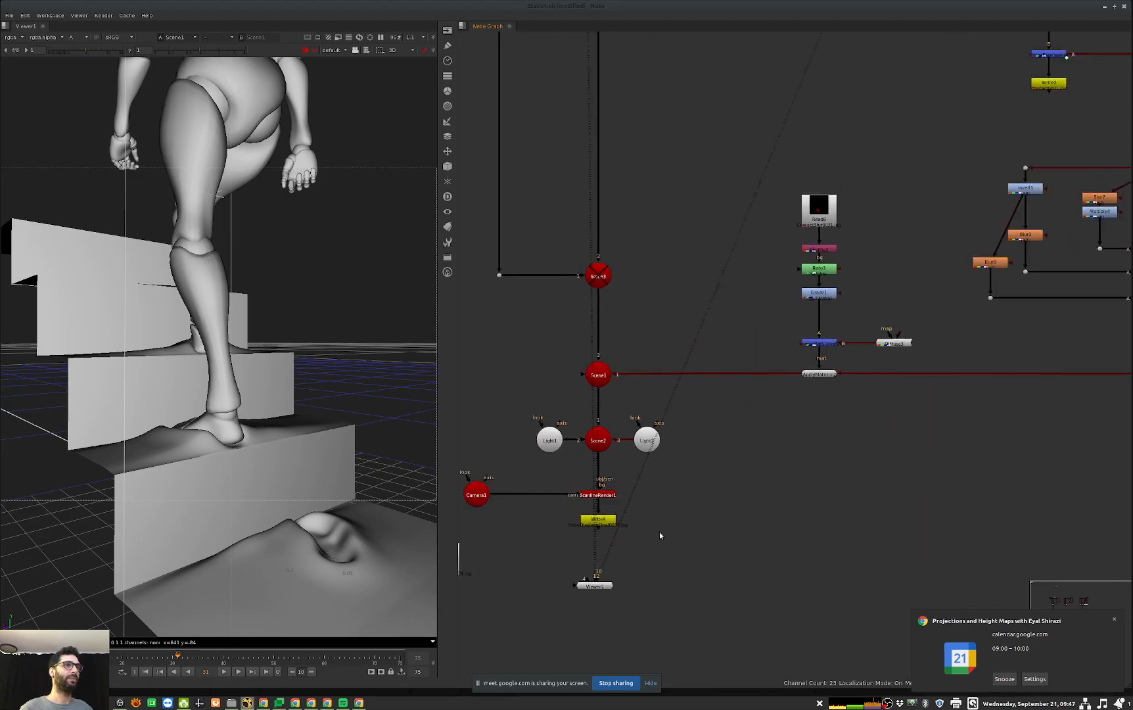
pyautogui.moveTo(1009, 440); pyautogui.dragTo(839, 463, button='middle')
pyautogui.moveTo(553, 439); pyautogui.dragTo(663, 429, button='middle')
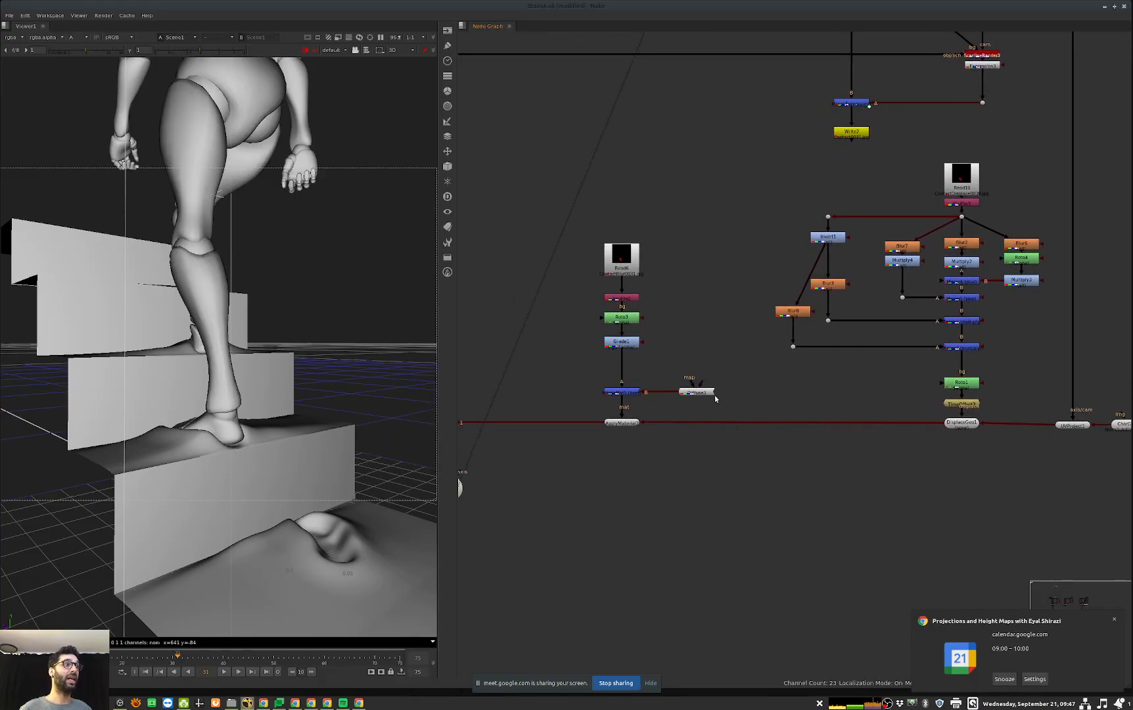
pyautogui.moveTo(665, 386); pyautogui.dragTo(604, 336)
pyautogui.press('1')
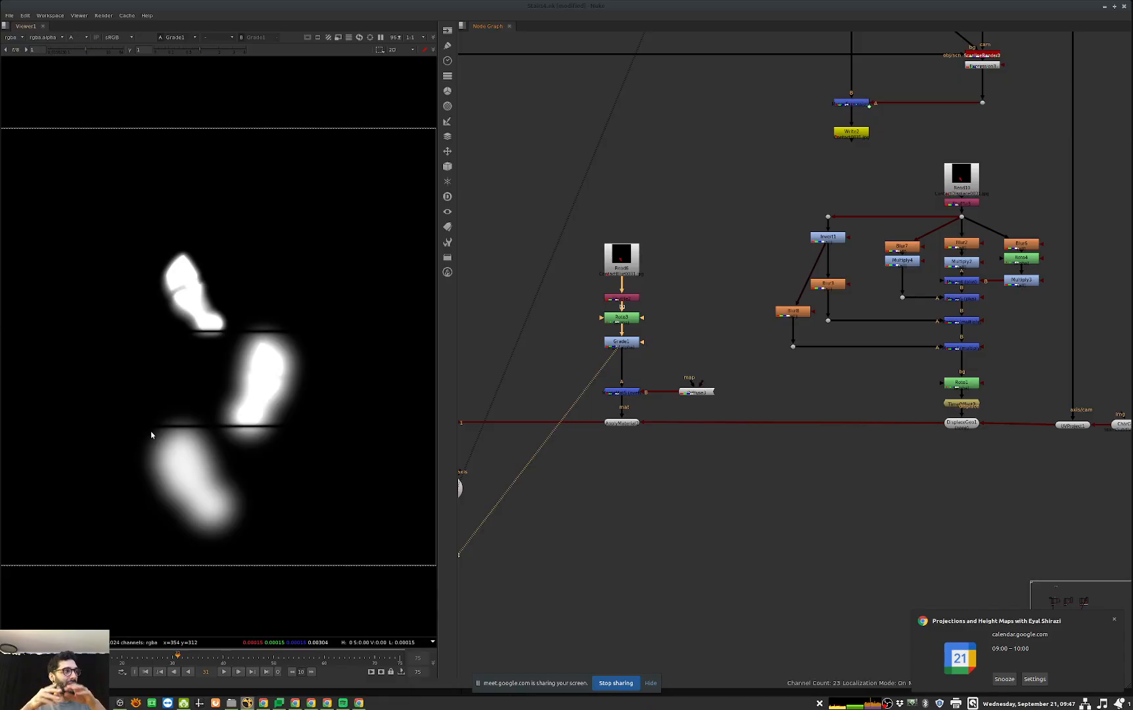
# Step: View the rendered displacement sequence in the Read node beside Write, play it in RGB, and inspect the footprints up close
pyautogui.moveTo(666, 407); pyautogui.dragTo(773, 423, button='middle')
pyautogui.moveTo(559, 526); pyautogui.dragTo(782, 404, button='middle')
pyautogui.moveTo(634, 473); pyautogui.dragTo(523, 544)
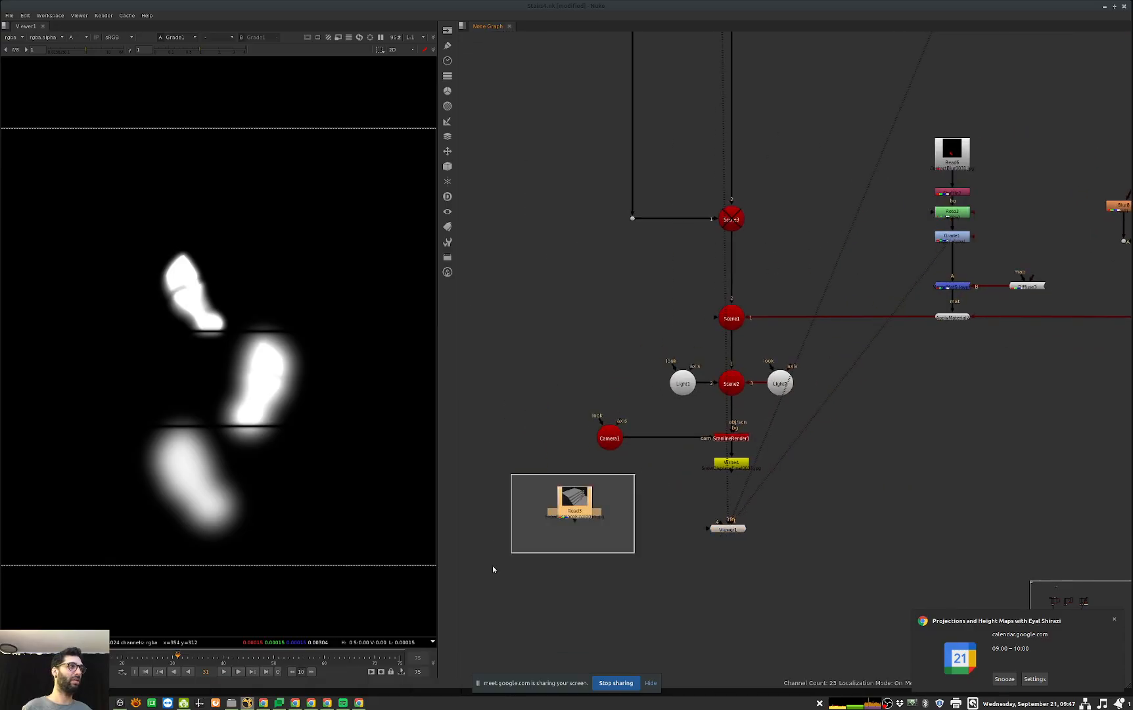
pyautogui.press('1')
pyautogui.press('a')
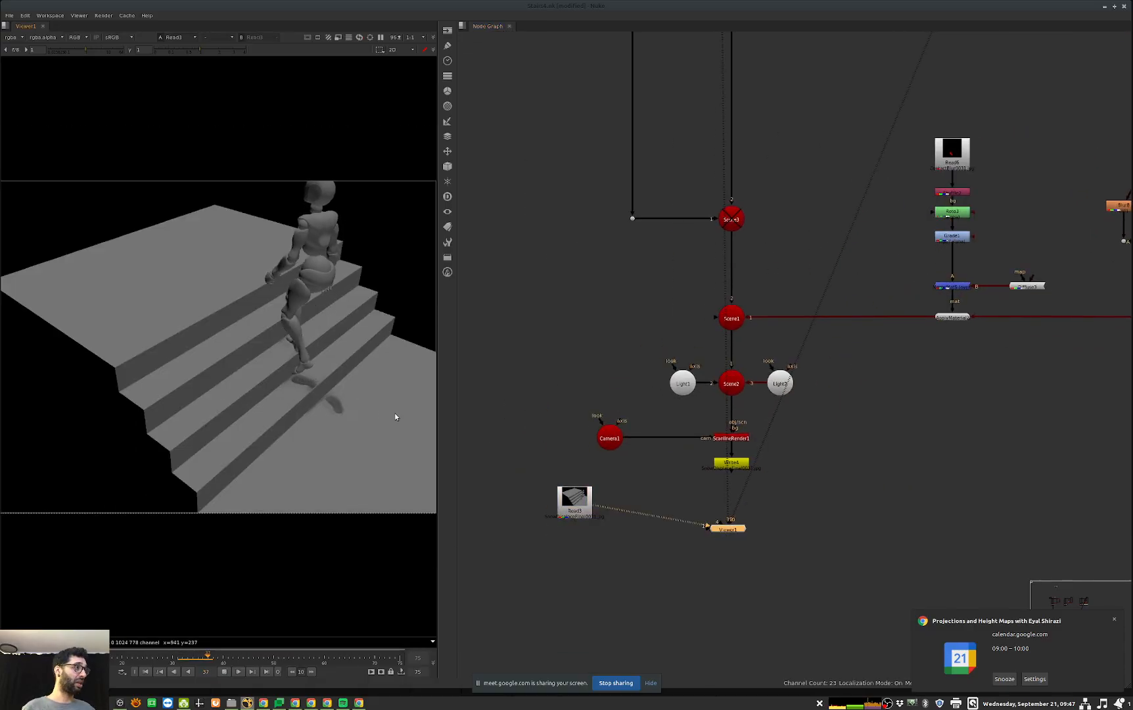
pyautogui.scroll(10, 393, 393)
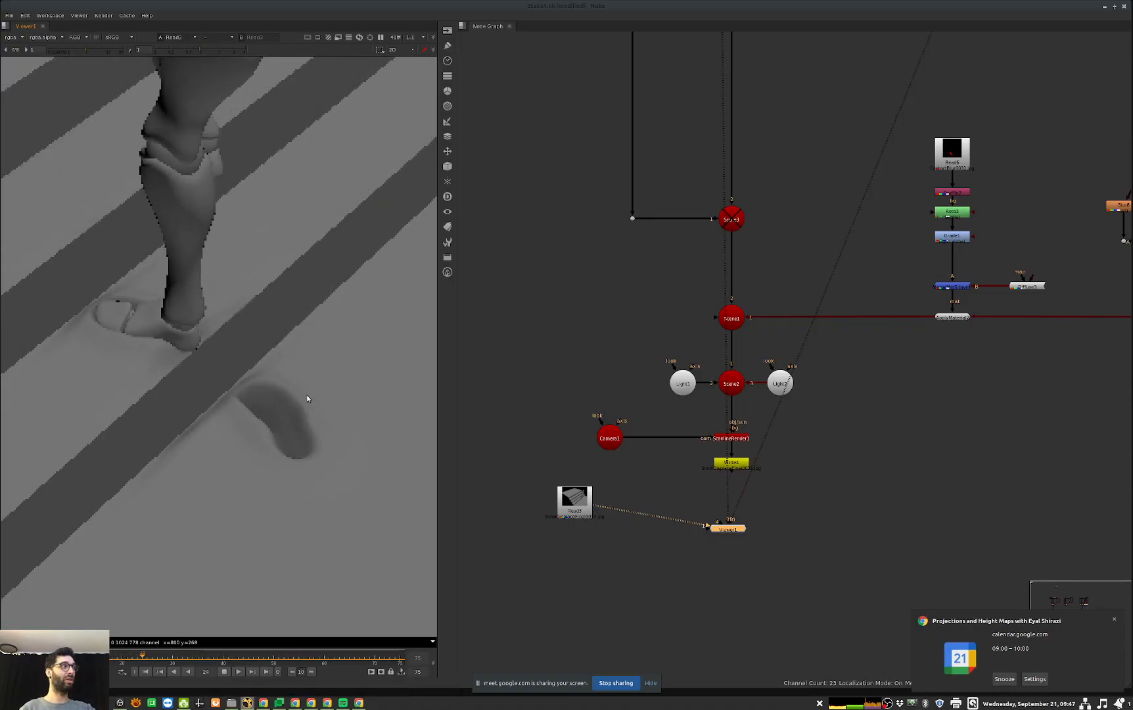
pyautogui.press('f')
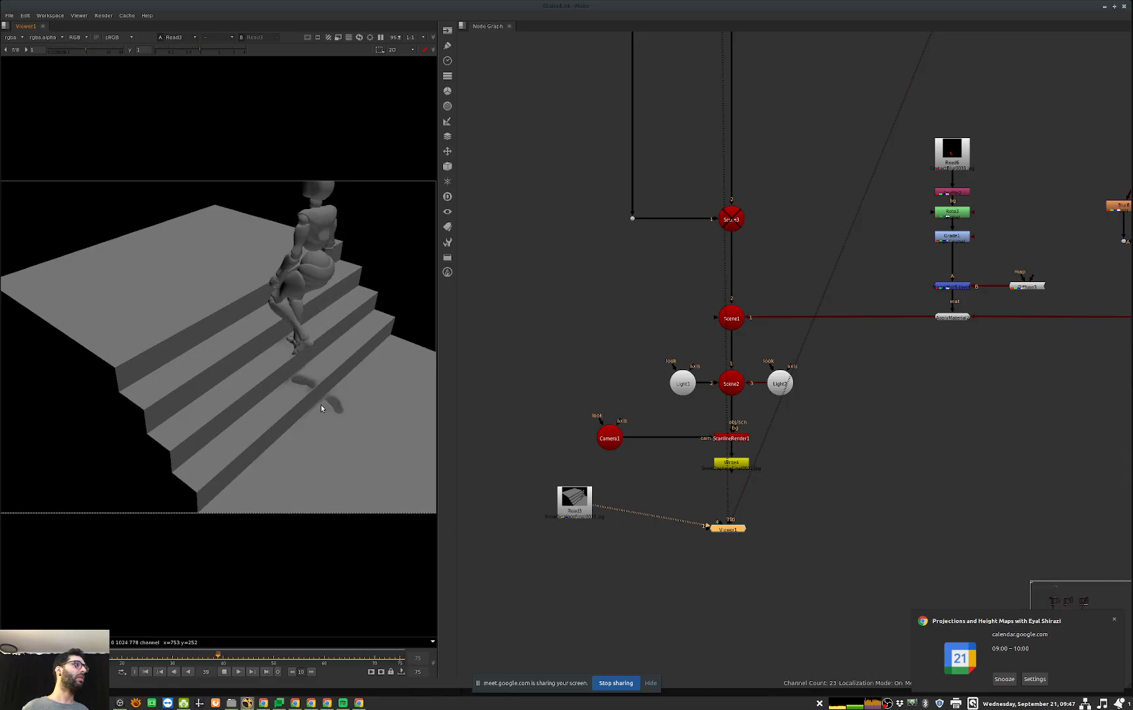
pyautogui.click(224, 671)
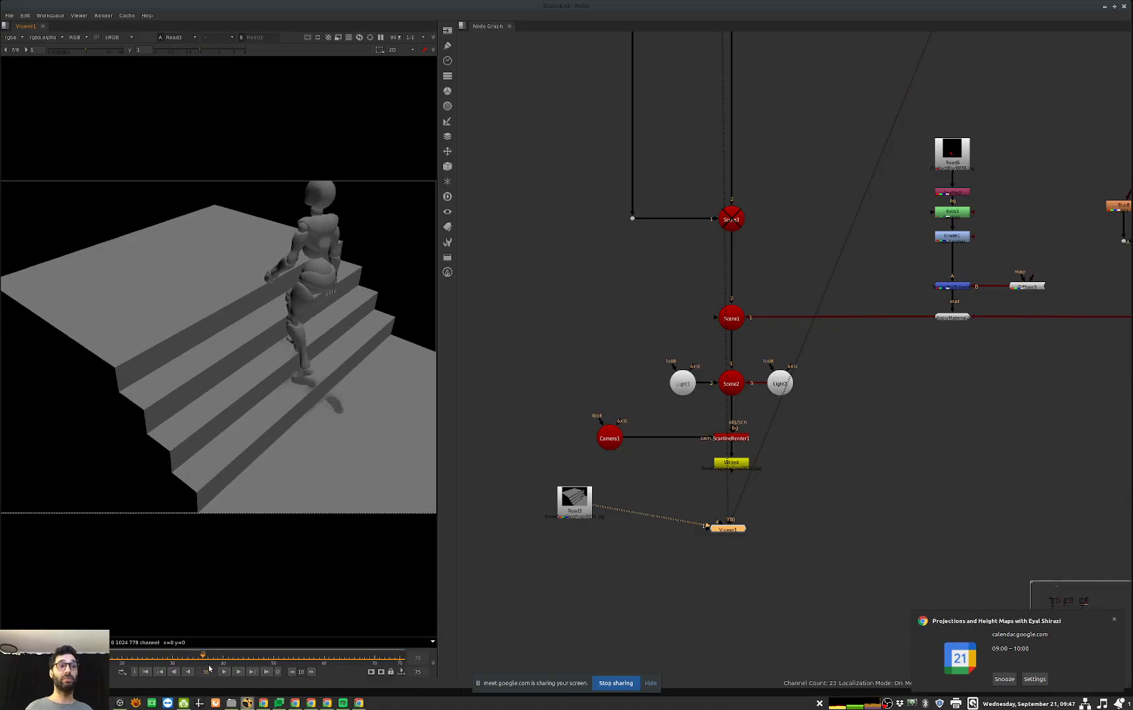
pyautogui.scroll(-6, 861, 510)
pyautogui.moveTo(860, 511); pyautogui.dragTo(740, 569, button='middle')
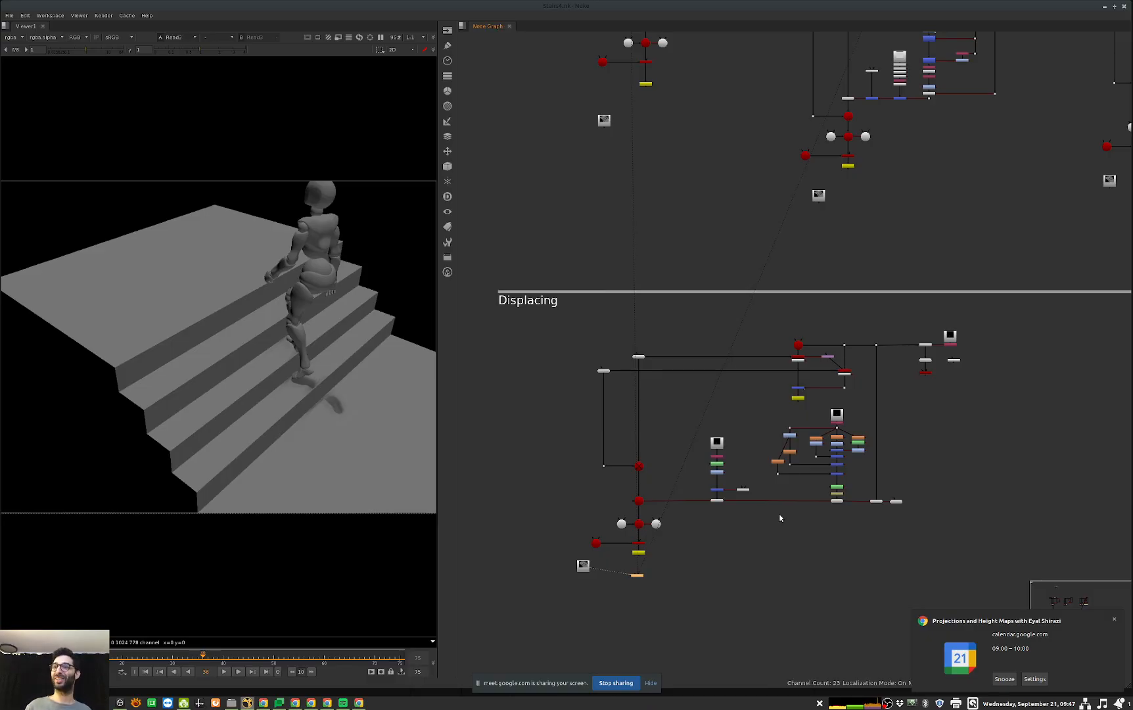
pyautogui.moveTo(978, 468); pyautogui.dragTo(811, 559, button='middle')
pyautogui.moveTo(941, 465); pyautogui.dragTo(815, 544, button='middle')
pyautogui.moveTo(986, 483); pyautogui.dragTo(888, 493, button='middle')
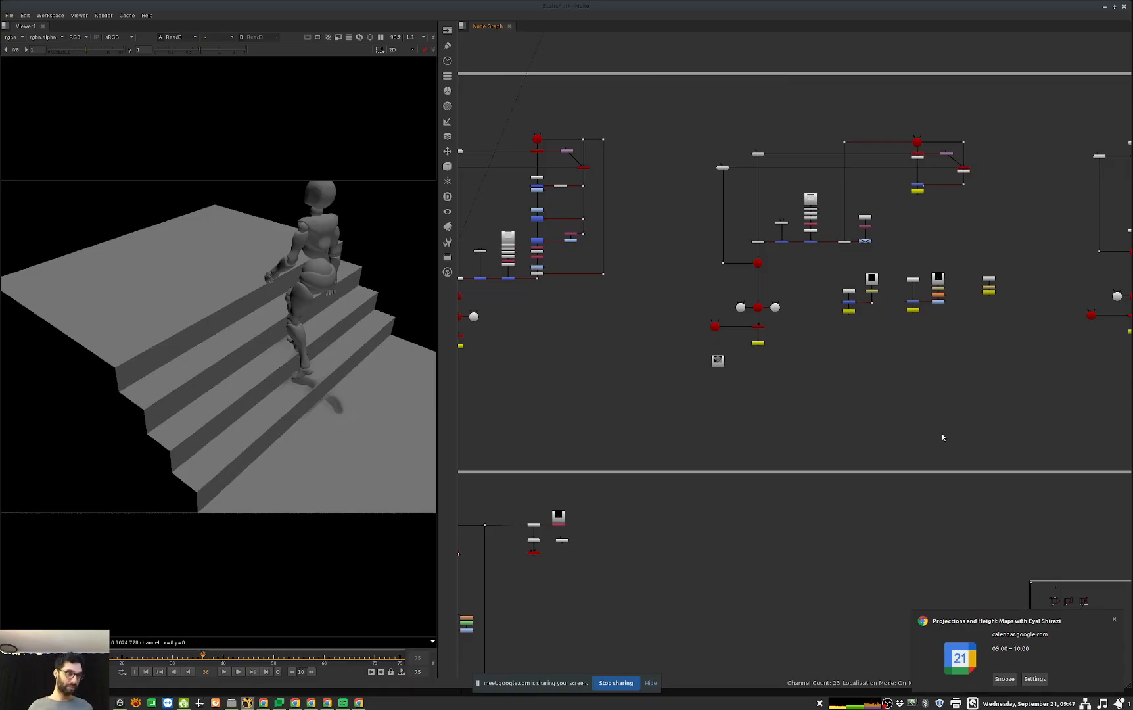
pyautogui.moveTo(581, 523); pyautogui.dragTo(1031, 349, button='middle')
# Step: View the accumulated footprint mask in Read10 and follow its branches down to DisplaceGeo1 and UVProject1
pyautogui.scroll(5, 893, 411)
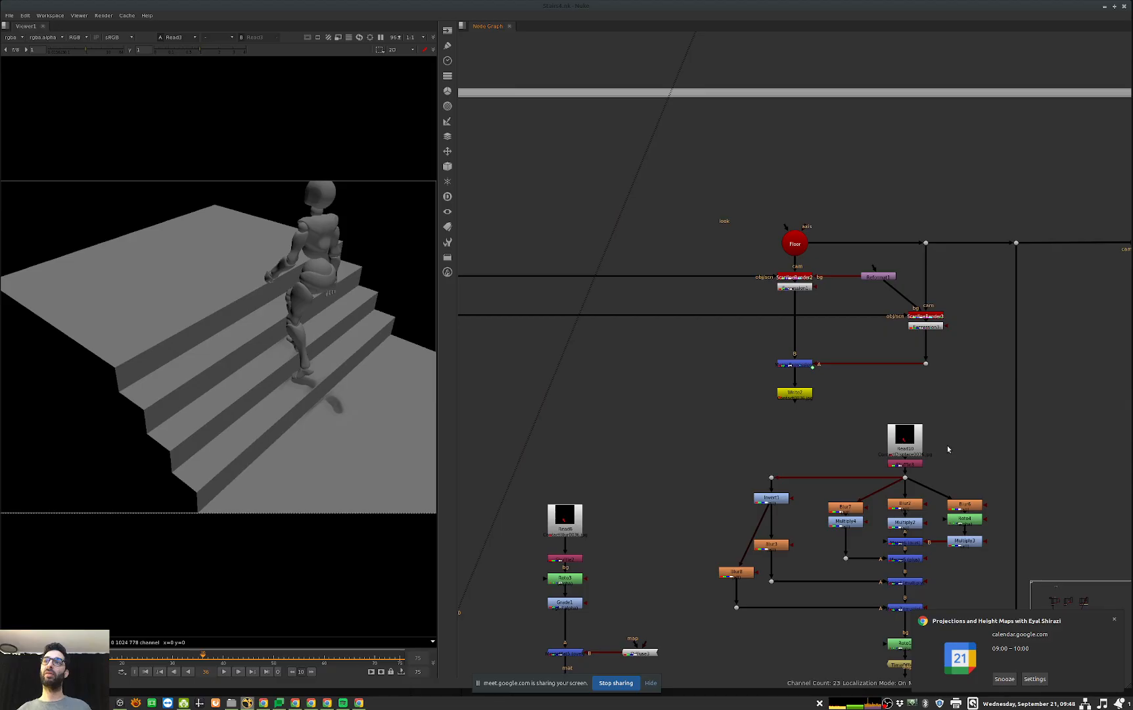
pyautogui.click(913, 446)
pyautogui.press('1')
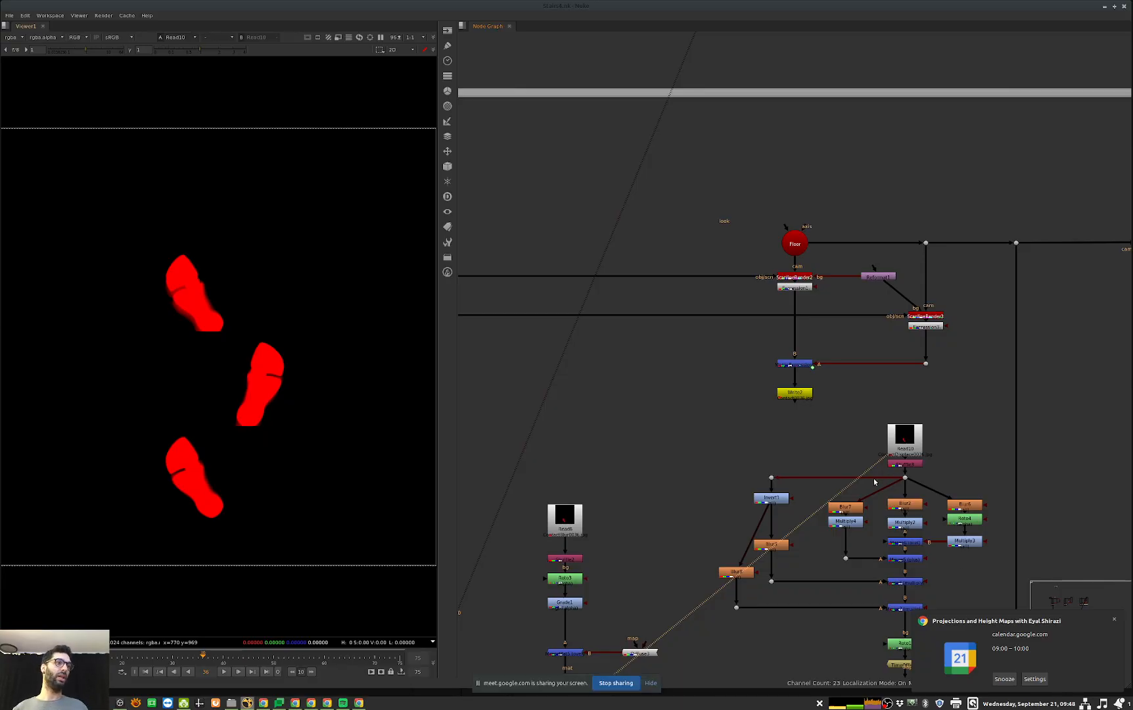
pyautogui.moveTo(877, 479); pyautogui.dragTo(945, 430, button='middle')
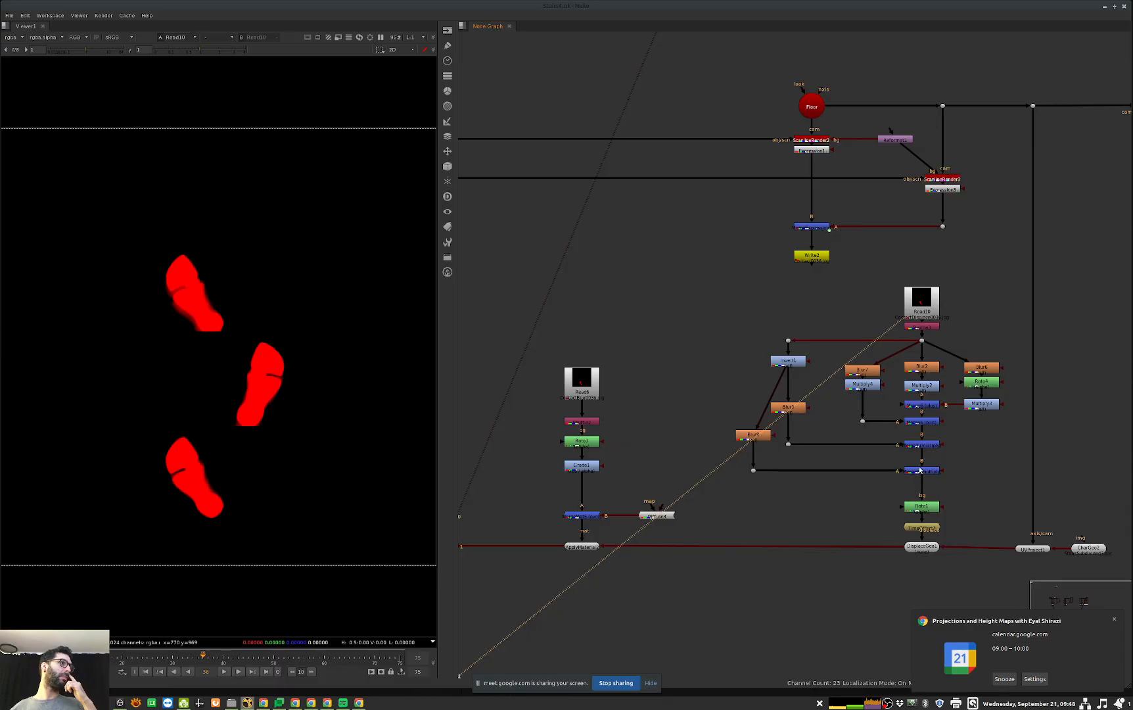
pyautogui.moveTo(1056, 552); pyautogui.dragTo(926, 516, button='middle')
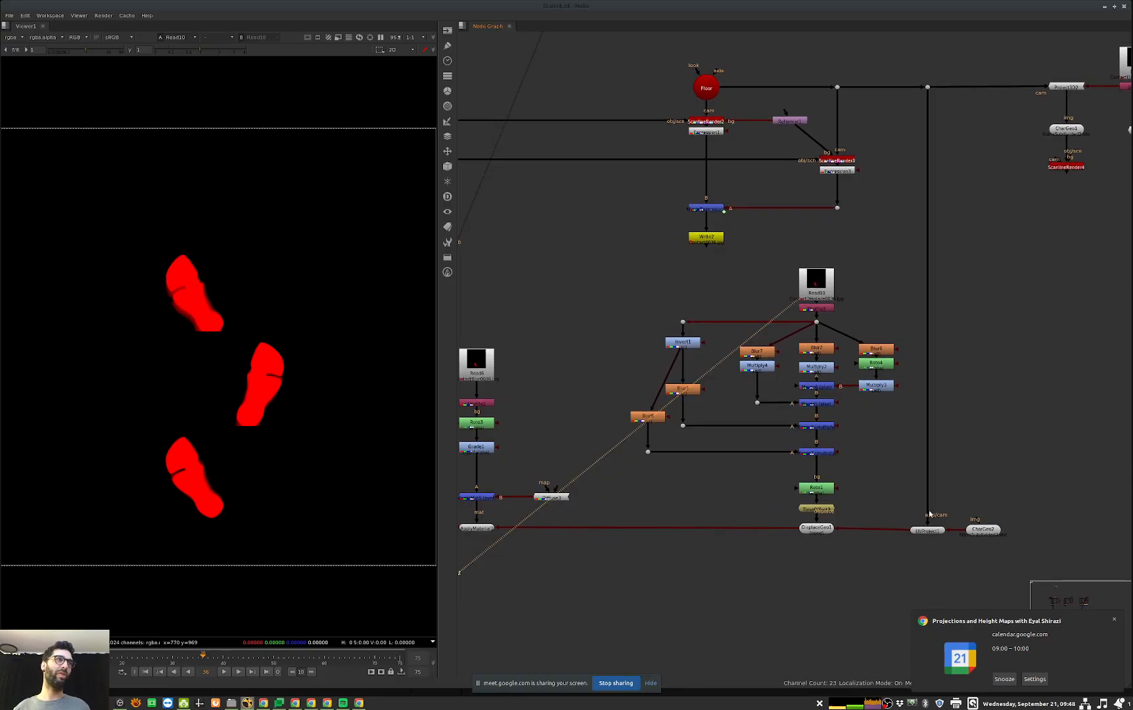
pyautogui.moveTo(598, 433); pyautogui.dragTo(739, 494, button='middle')
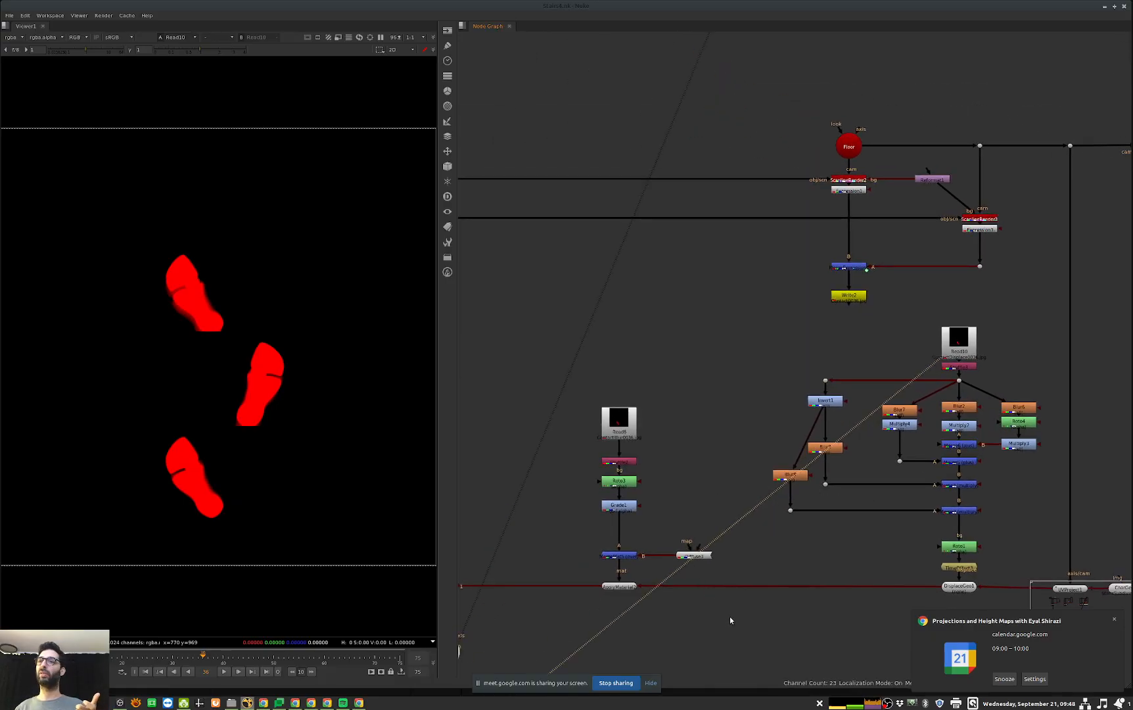
# Step: View the original Stairs geometry in 3D as a whole and return to the DisplaceGeo1 branch in the node graph
pyautogui.moveTo(489, 371); pyautogui.dragTo(821, 390, button='middle')
pyautogui.moveTo(822, 185); pyautogui.dragTo(772, 214)
pyautogui.press('1')
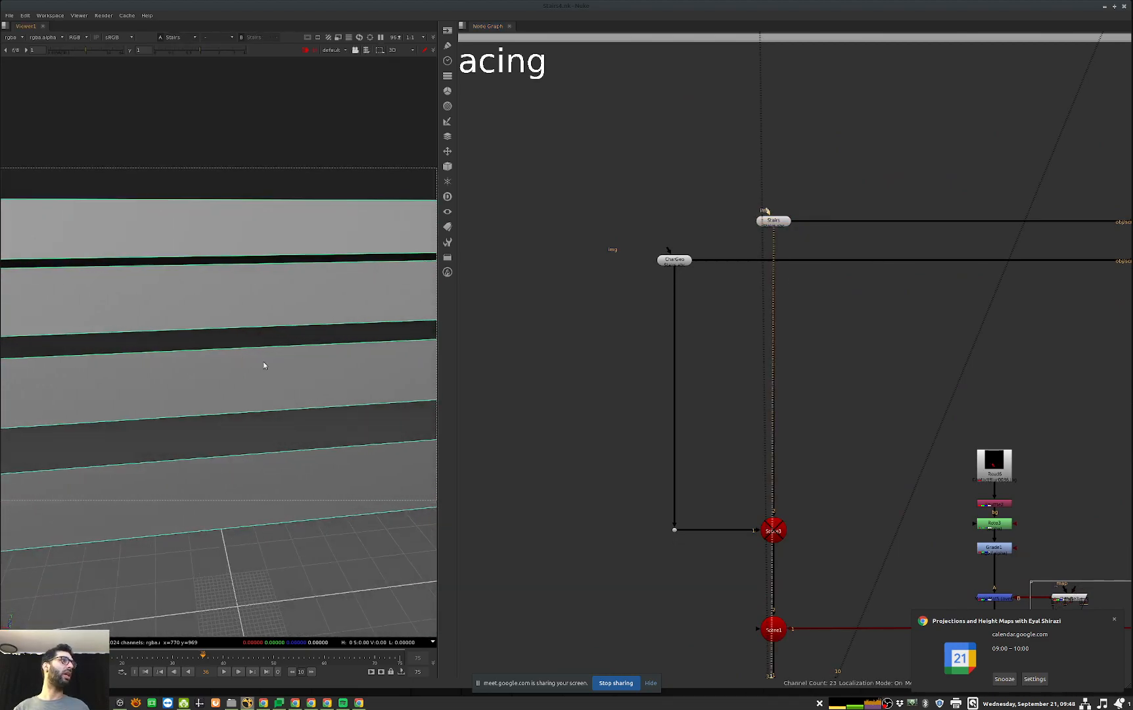
pyautogui.keyDown('alt'); pyautogui.moveTo(263, 366); pyautogui.dragTo(143, 397, button='middle'); pyautogui.keyUp('alt')
pyautogui.moveTo(1128, 608); pyautogui.dragTo(609, 492, button='middle')
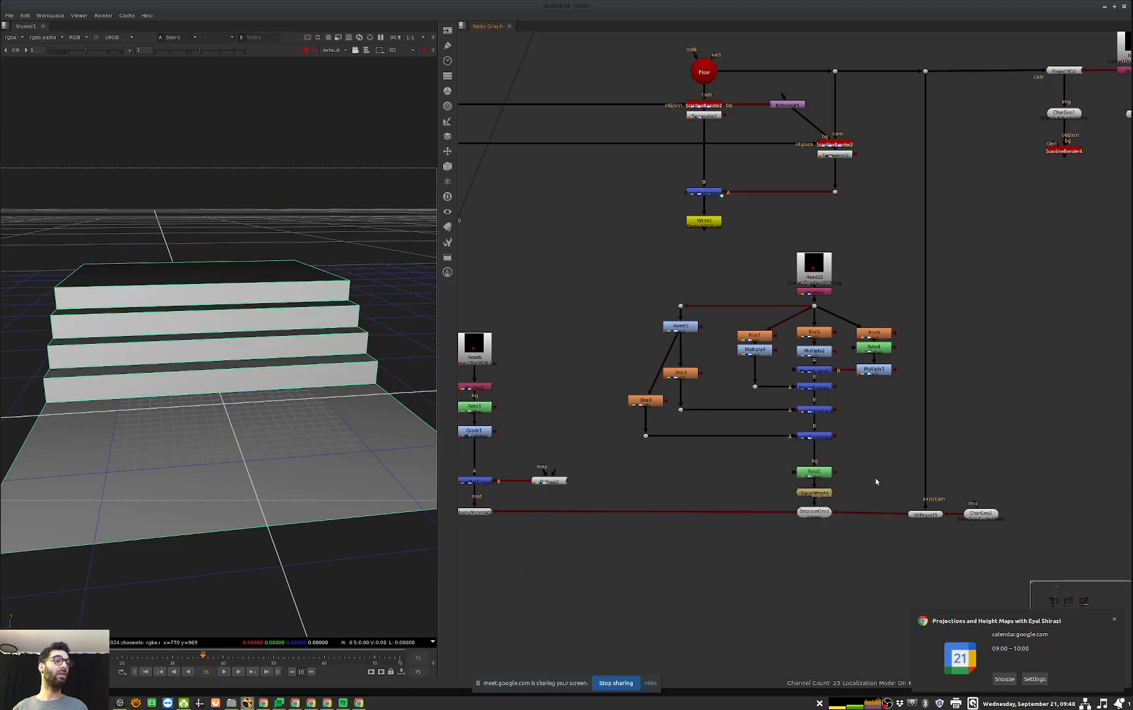
# Step: View the CharGeo1 geometry in the 3D viewer and clear its selection
pyautogui.moveTo(877, 439); pyautogui.dragTo(820, 460, button='middle')
pyautogui.click(967, 182)
pyautogui.press('1')
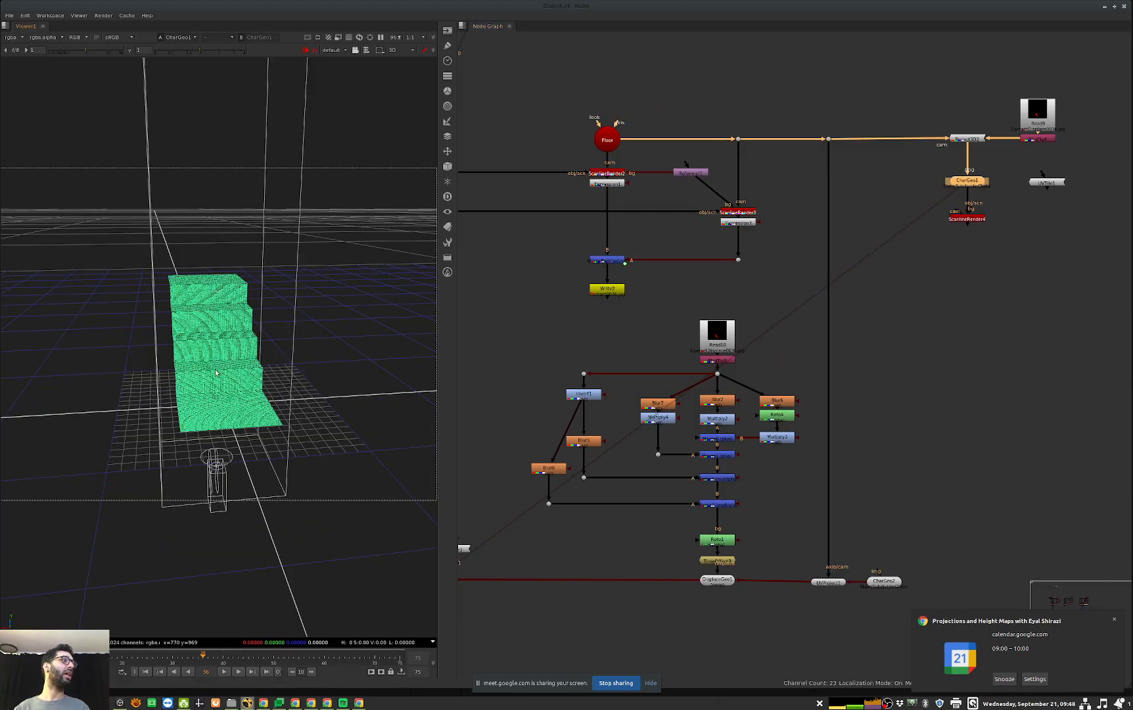
pyautogui.click(301, 341)
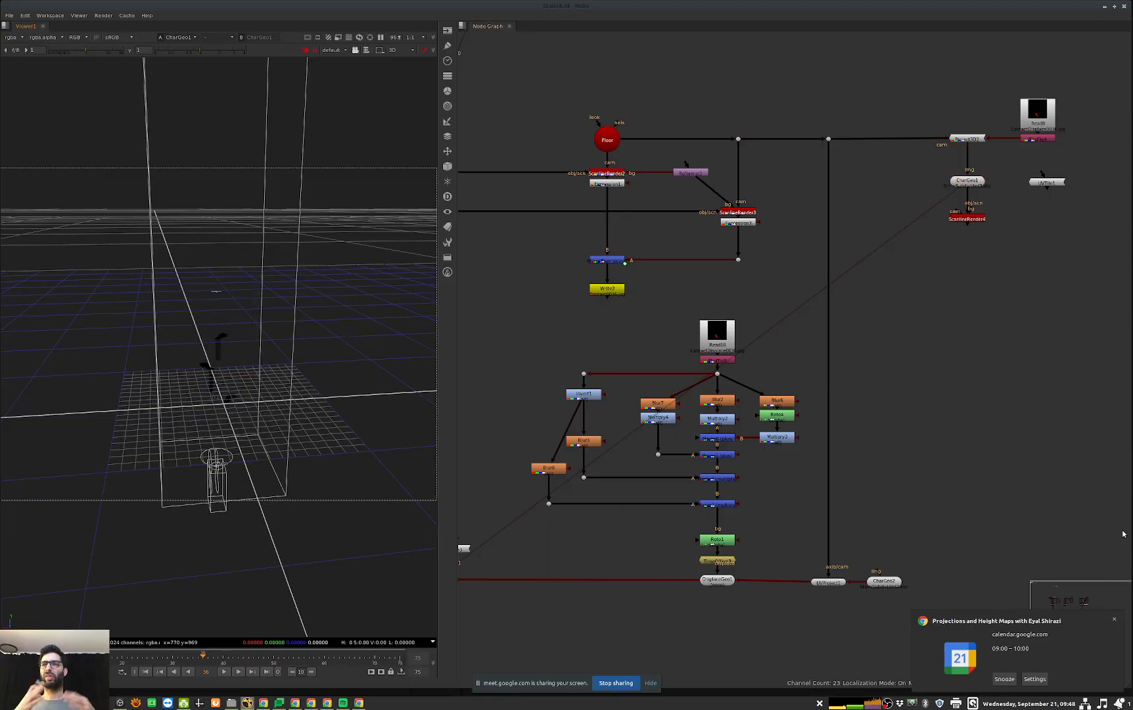
# Step: Examine how the Read10 footprint branches and the UVProject1 projection feed into DisplaceGeo1
pyautogui.moveTo(811, 556); pyautogui.dragTo(998, 519, button='middle')
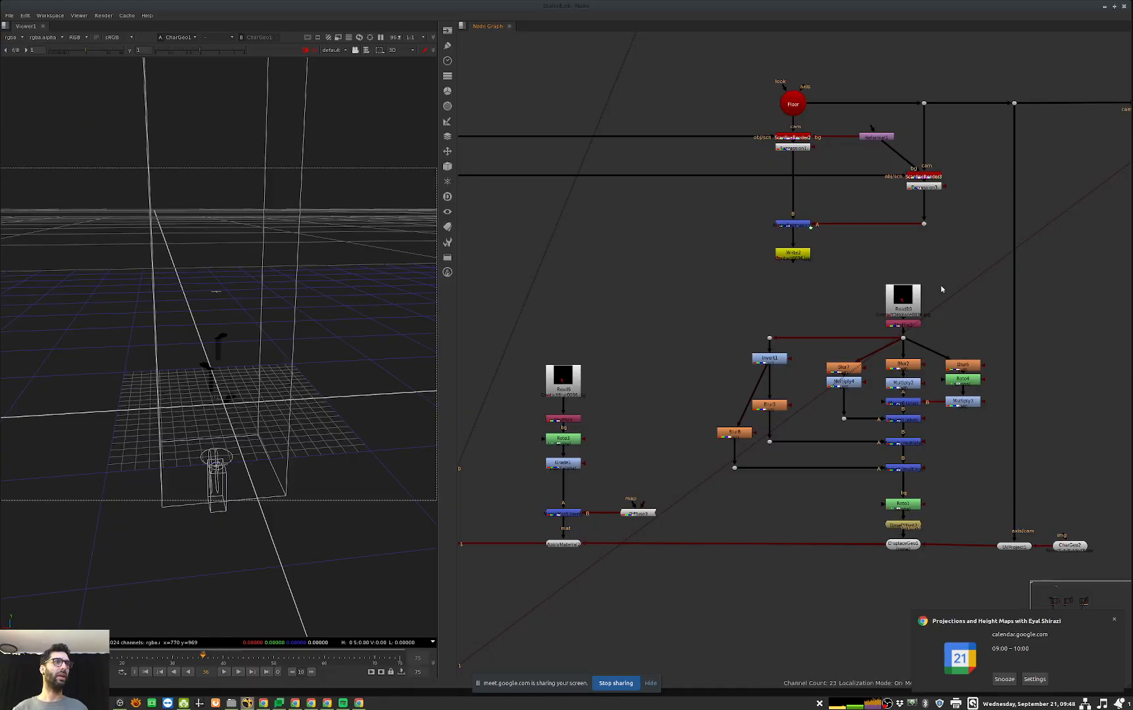
pyautogui.click(909, 307)
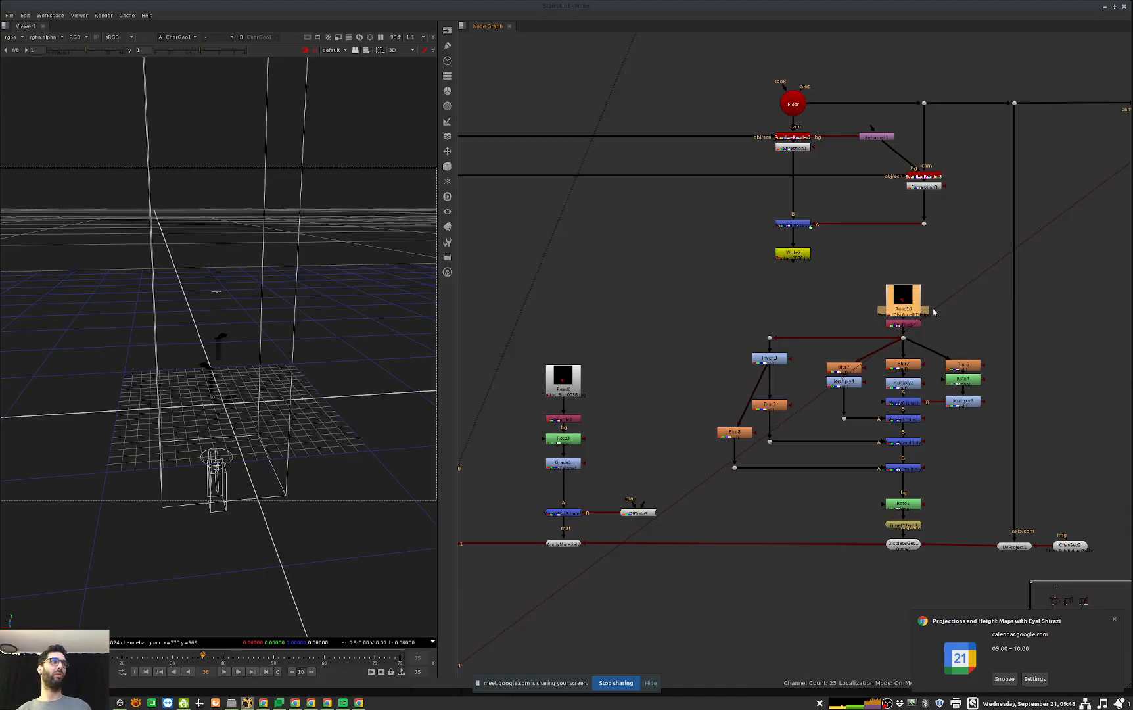
pyautogui.moveTo(896, 557); pyautogui.dragTo(874, 558, button='middle')
pyautogui.click(839, 614)
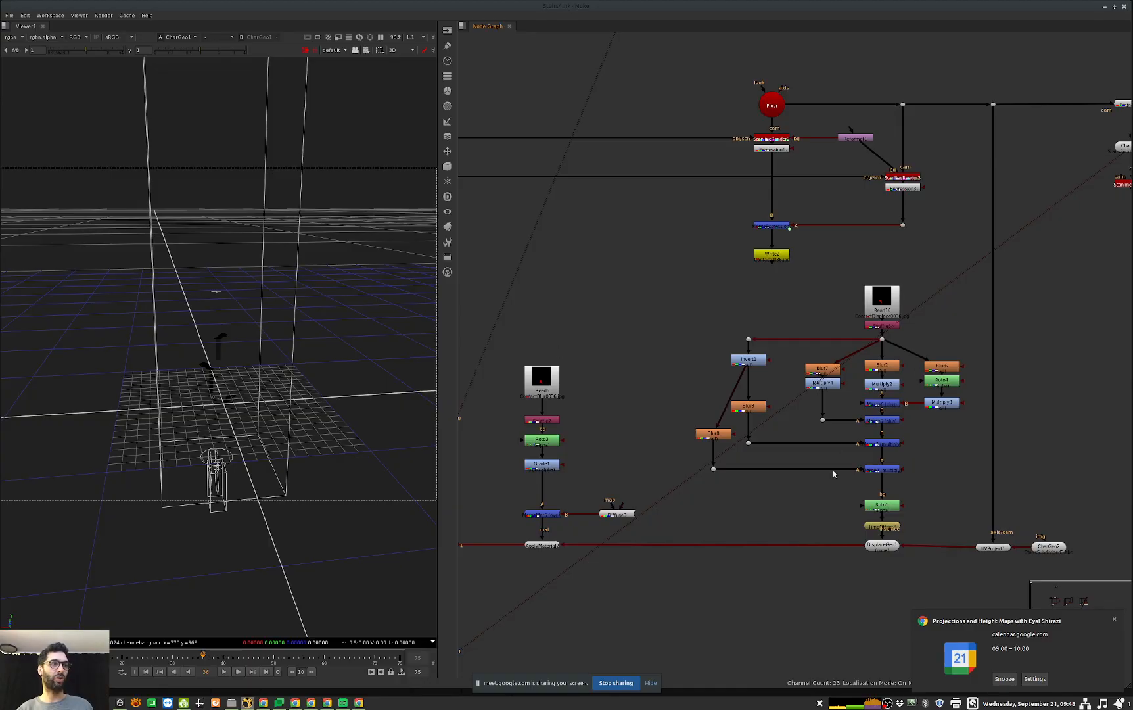
pyautogui.moveTo(966, 594); pyautogui.dragTo(963, 592, button='middle')
pyautogui.moveTo(954, 584); pyautogui.dragTo(1025, 528)
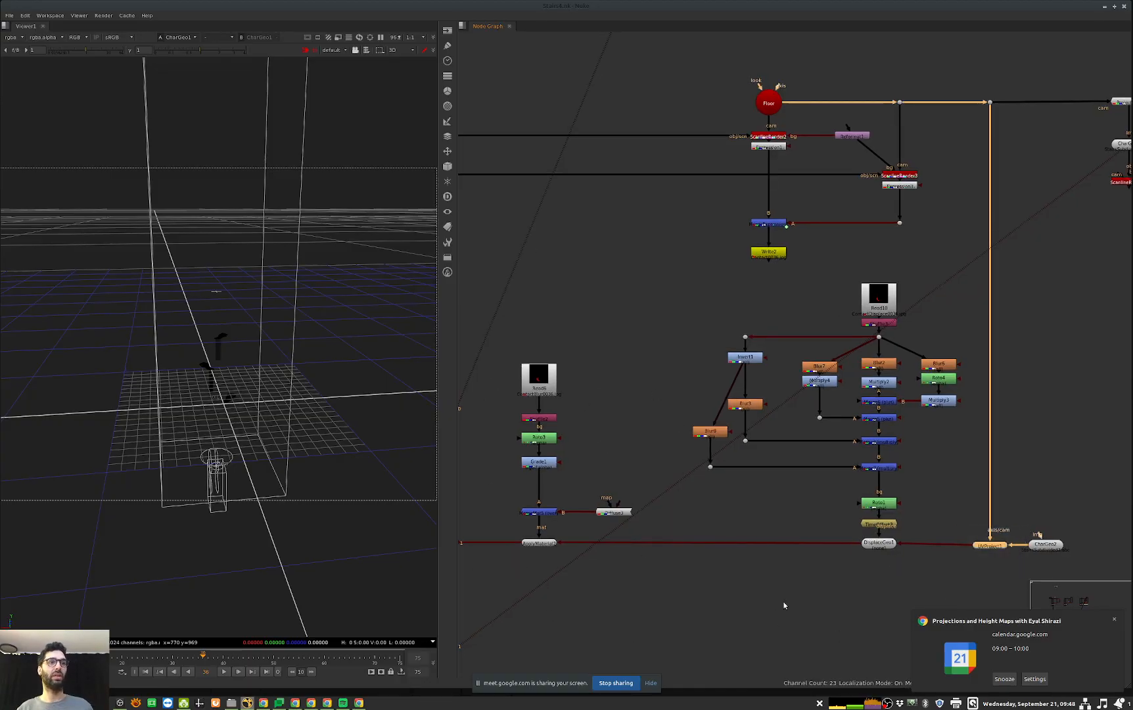
# Step: Follow the displaced stairs branch through Scene1 and Scene2 to ScanlineRender1 and its Write node
pyautogui.moveTo(770, 659); pyautogui.dragTo(785, 642, button='middle')
pyautogui.moveTo(1095, 535); pyautogui.dragTo(994, 520, button='middle')
pyautogui.moveTo(998, 492); pyautogui.dragTo(928, 565)
pyautogui.moveTo(703, 615); pyautogui.dragTo(708, 614, button='middle')
pyautogui.click(736, 591)
pyautogui.moveTo(775, 563); pyautogui.dragTo(1018, 504, button='middle')
pyautogui.moveTo(597, 608); pyautogui.dragTo(832, 526, button='middle')
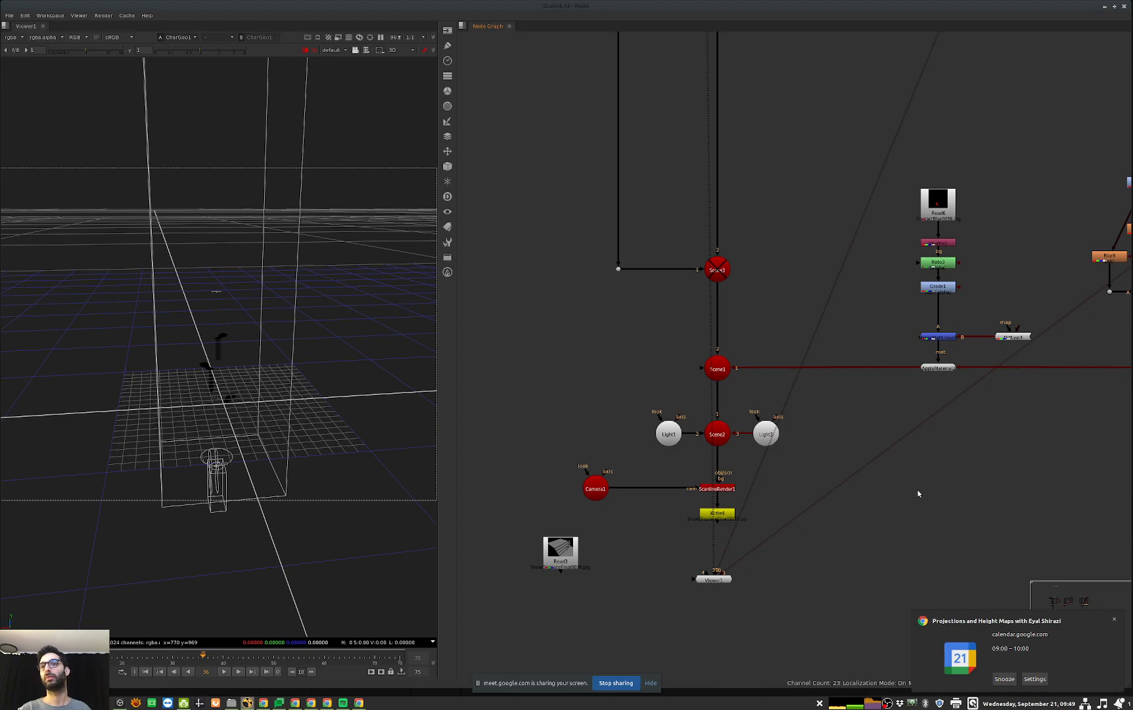
pyautogui.moveTo(728, 567); pyautogui.dragTo(744, 562)
pyautogui.moveTo(719, 565); pyautogui.dragTo(739, 554)
pyautogui.moveTo(714, 562); pyautogui.dragTo(730, 554)
# Step: Examine the contact accumulation setups that merge Read7 through TimeOffset2 and Read5 through TimeOffset1, Blur1 and Multiply1
pyautogui.scroll(-6, 939, 511)
pyautogui.moveTo(939, 511); pyautogui.dragTo(714, 611, button='middle')
pyautogui.scroll(10, 935, 391)
pyautogui.moveTo(814, 453); pyautogui.dragTo(784, 463, button='middle')
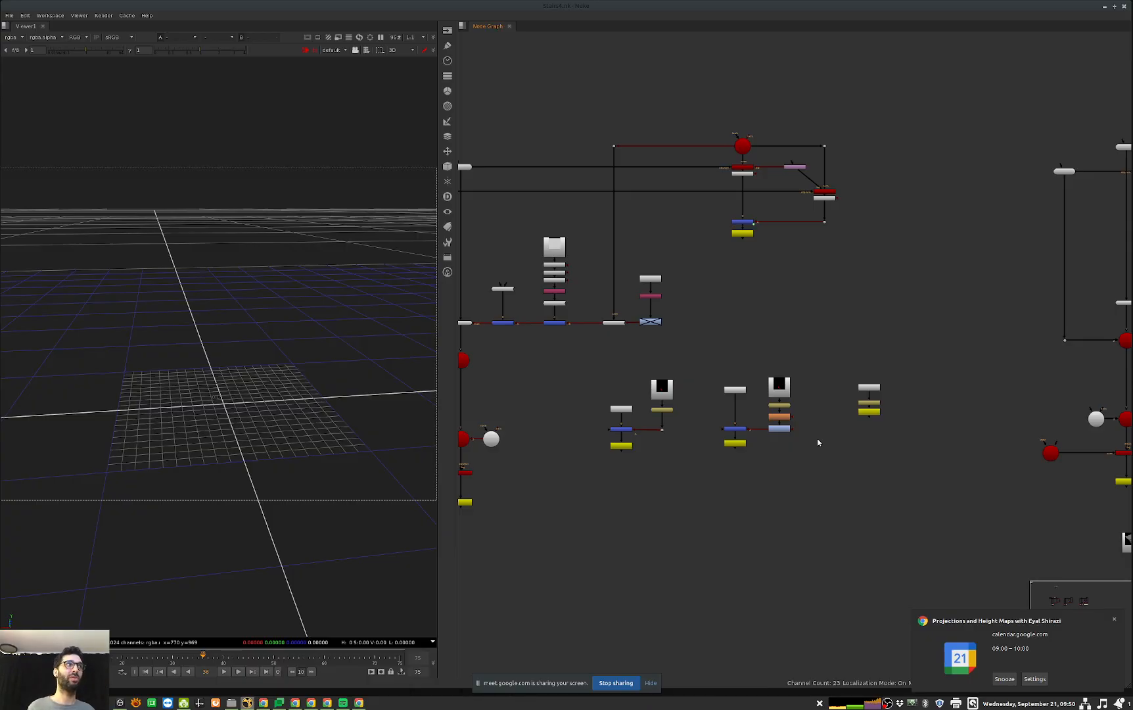
pyautogui.scroll(1, 719, 452)
pyautogui.moveTo(696, 458); pyautogui.dragTo(741, 493, button='middle')
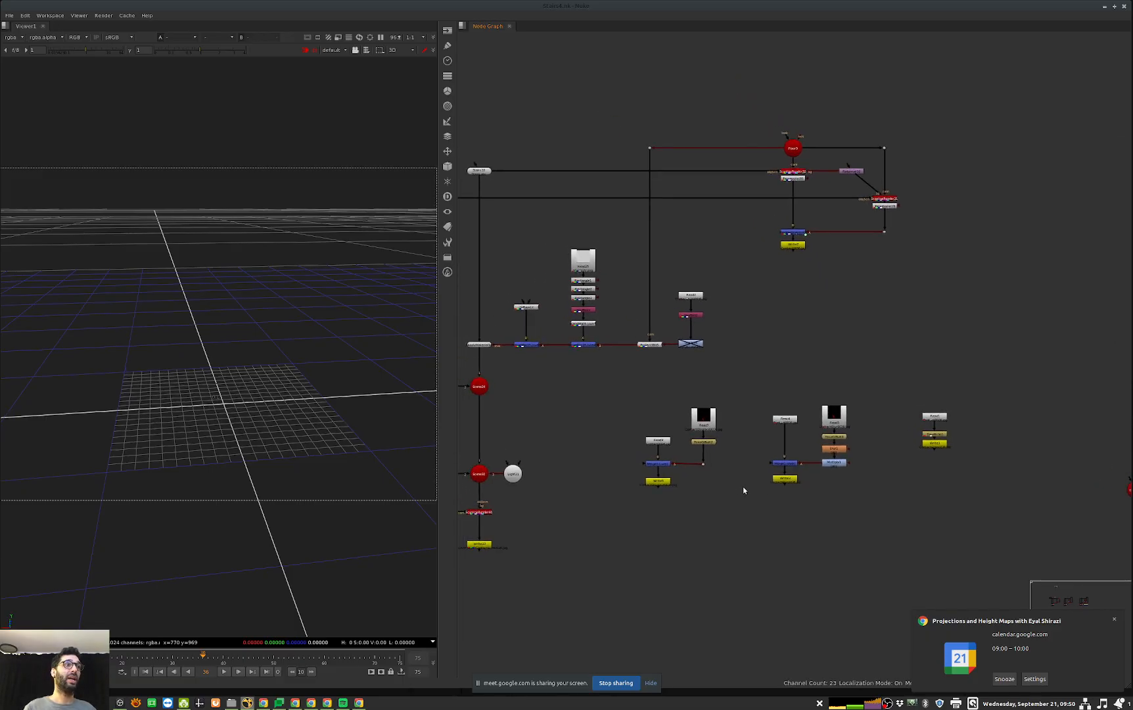
pyautogui.scroll(3, 735, 490)
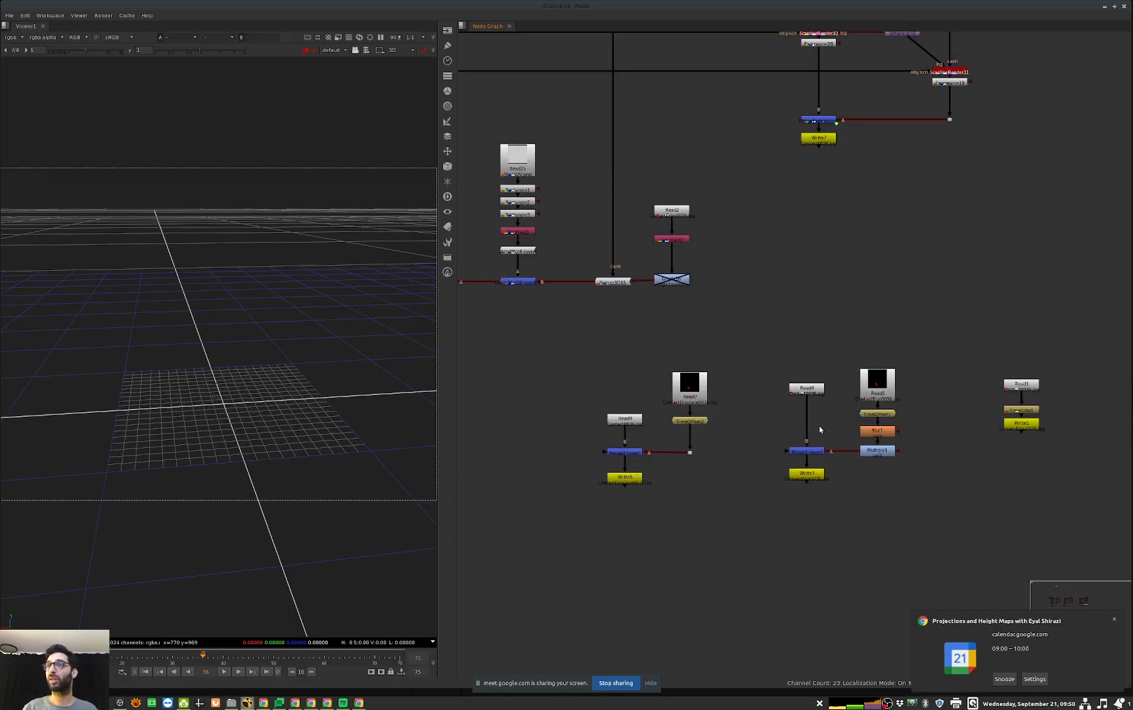
pyautogui.moveTo(1018, 318); pyautogui.dragTo(523, 569)
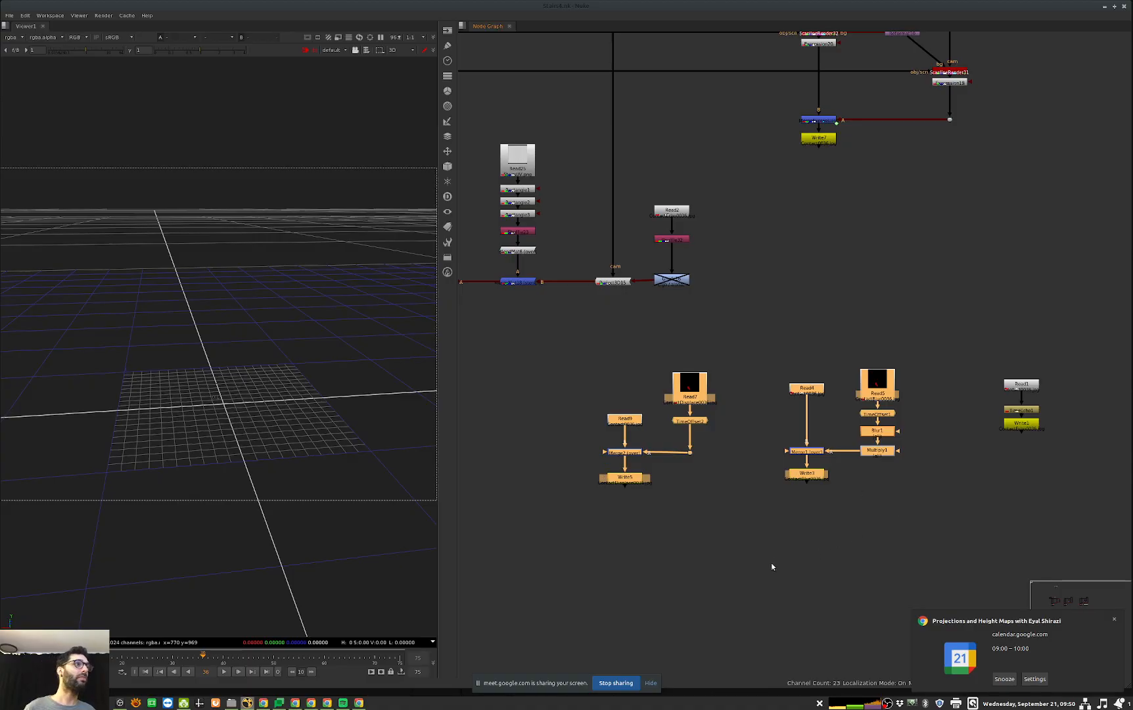
pyautogui.click(740, 523)
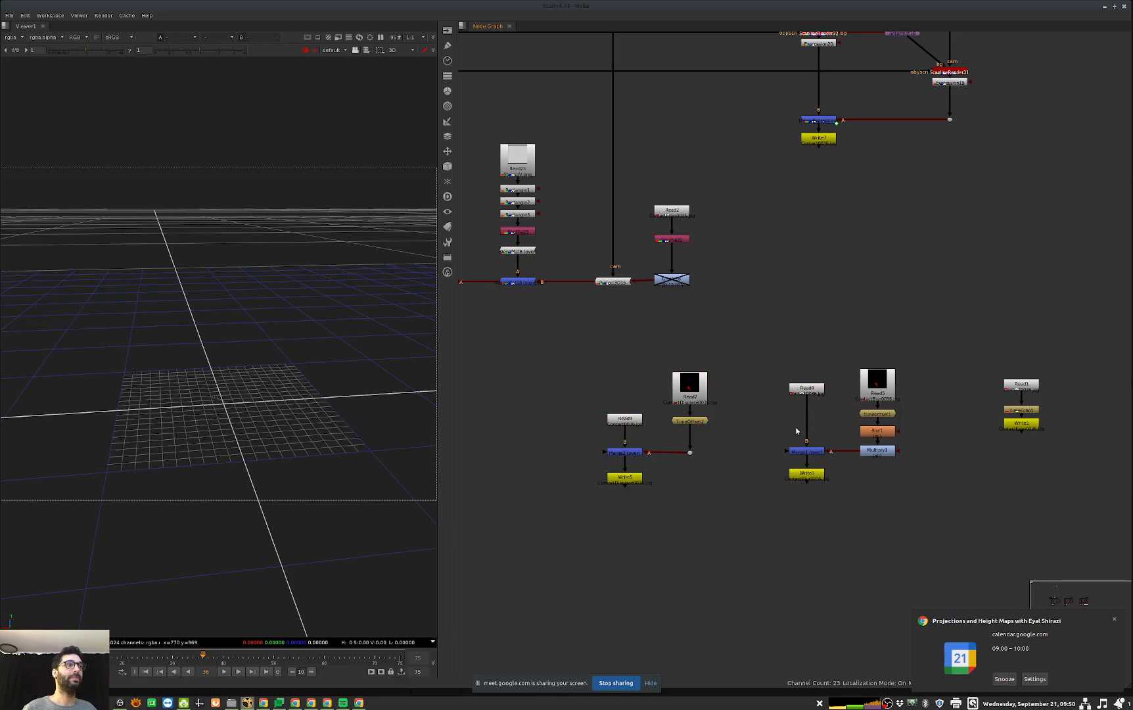
pyautogui.scroll(3, 702, 399)
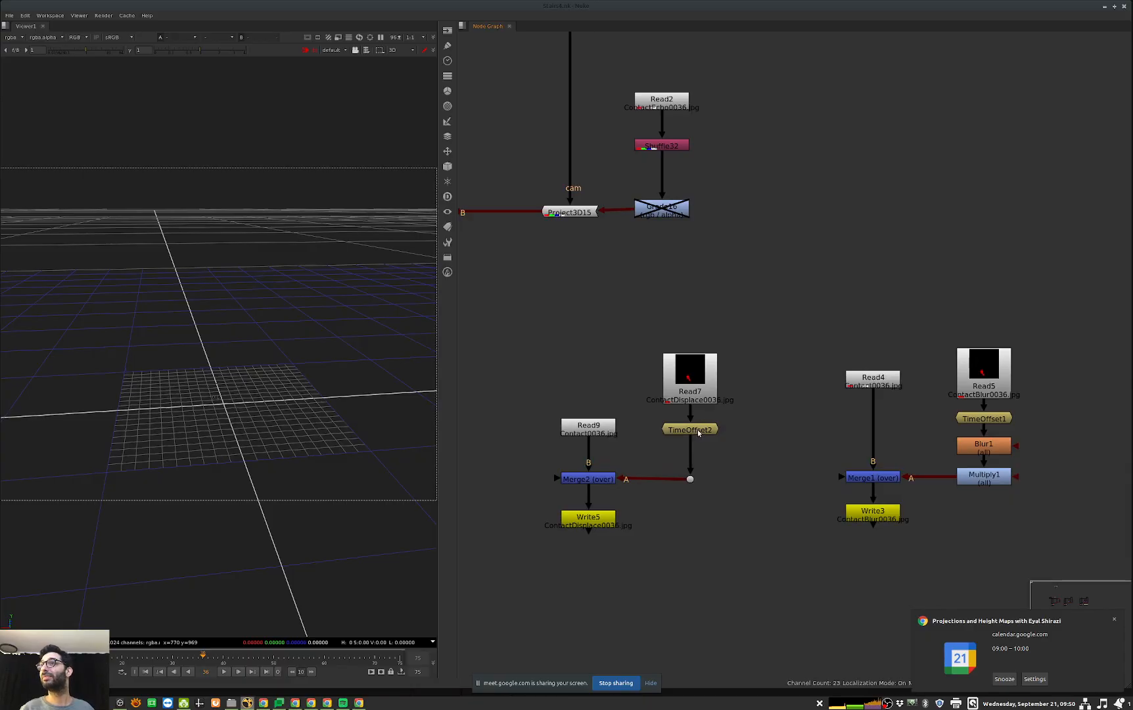
pyautogui.moveTo(786, 442); pyautogui.dragTo(748, 435, button='middle')
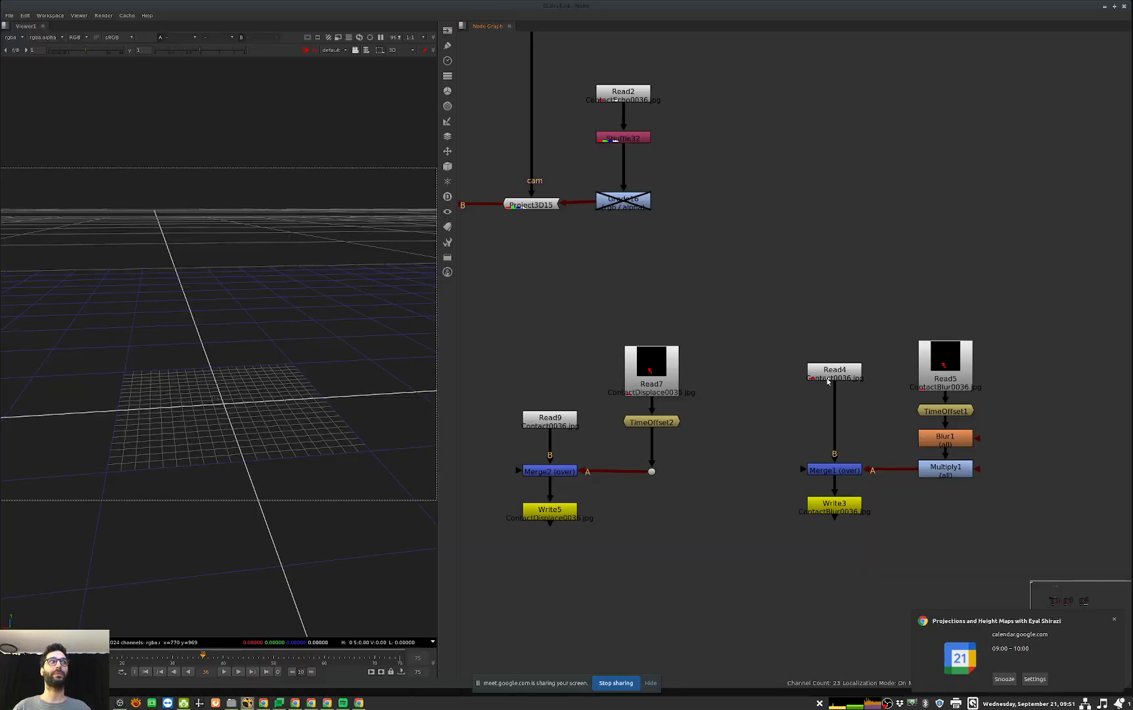
# Step: View the contact sheet of projection reference images full screen and the RotoPaint2 line diagram in the Projections section
pyautogui.scroll(-10, 1030, 335)
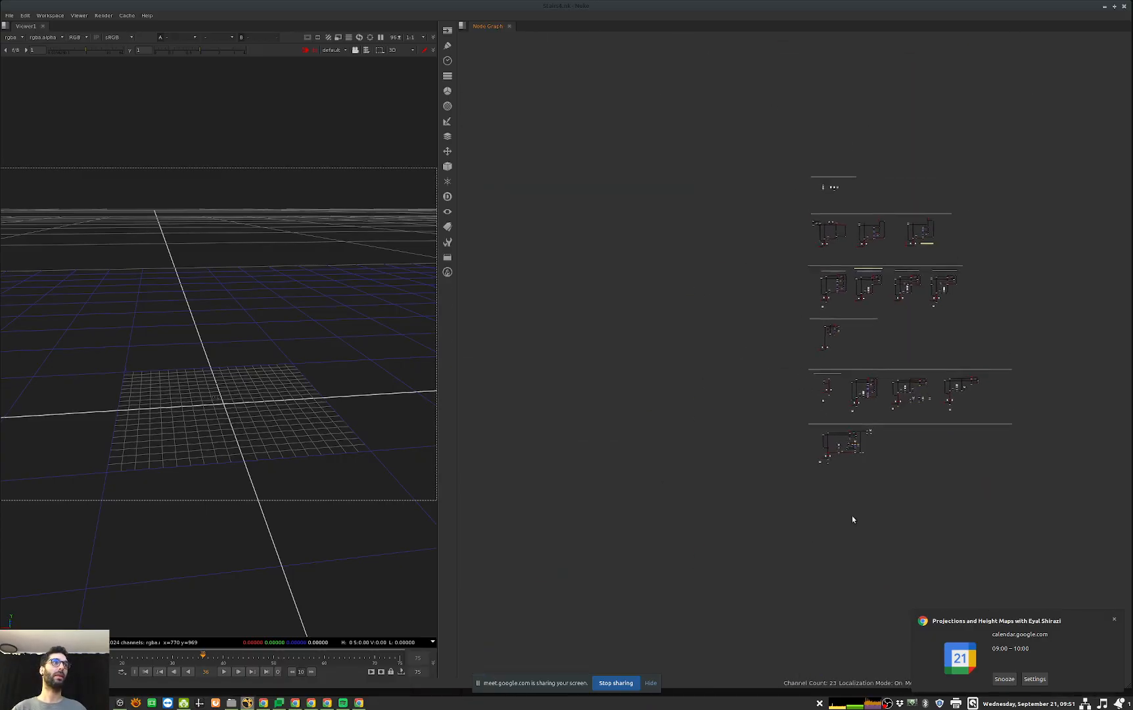
pyautogui.scroll(10, 862, 395)
pyautogui.press('1')
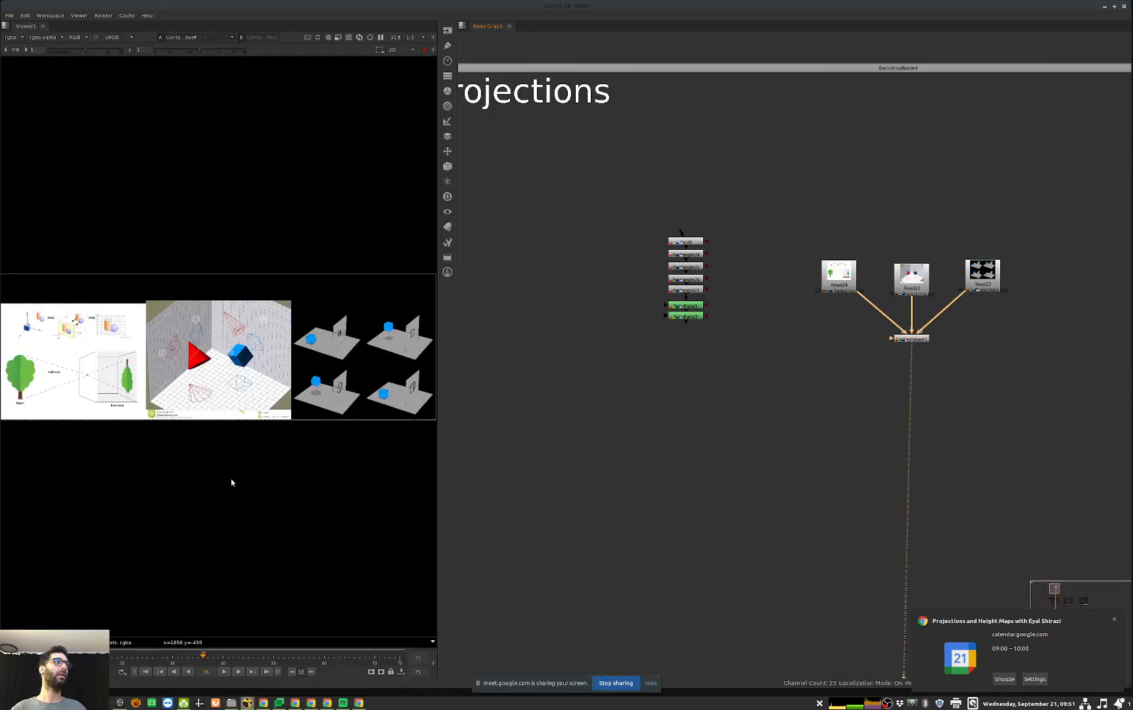
pyautogui.press('space')
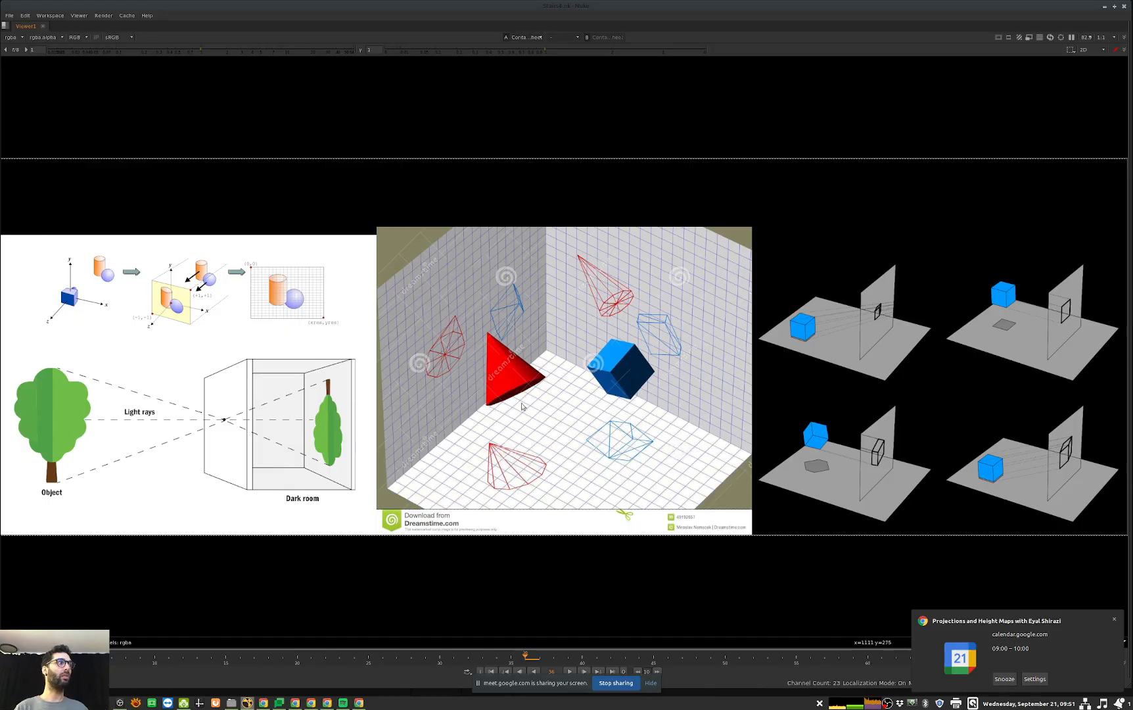
pyautogui.press('space')
pyautogui.click(713, 380)
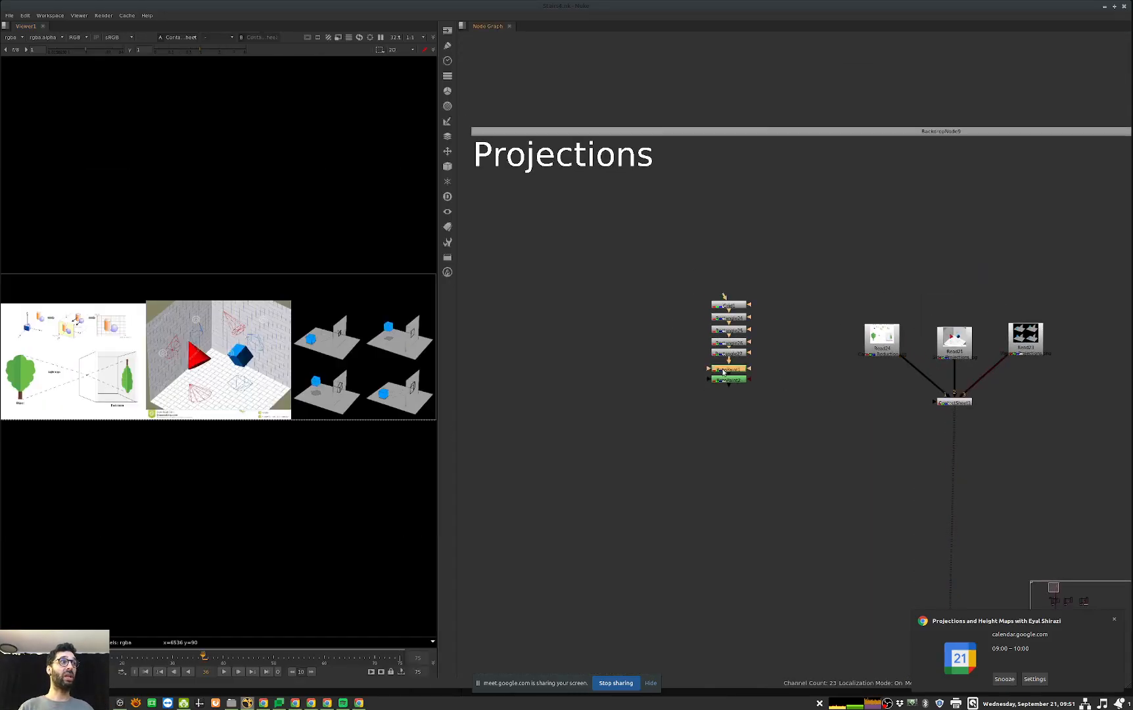
pyautogui.press('1')
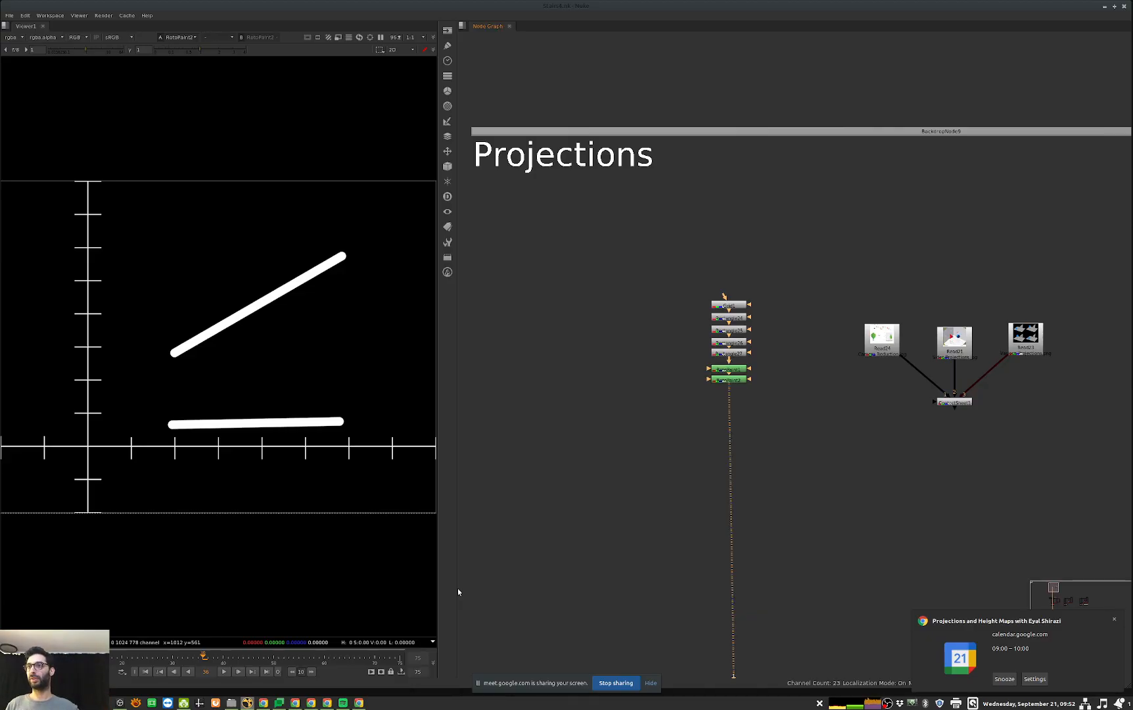
# Step: Review all sections of the node graph, from Projections and Basic contact down to Contact shadow and Displacing
pyautogui.scroll(-4, 862, 472)
pyautogui.moveTo(828, 513); pyautogui.dragTo(767, 303, button='middle')
pyautogui.moveTo(985, 591); pyautogui.dragTo(892, 347, button='middle')
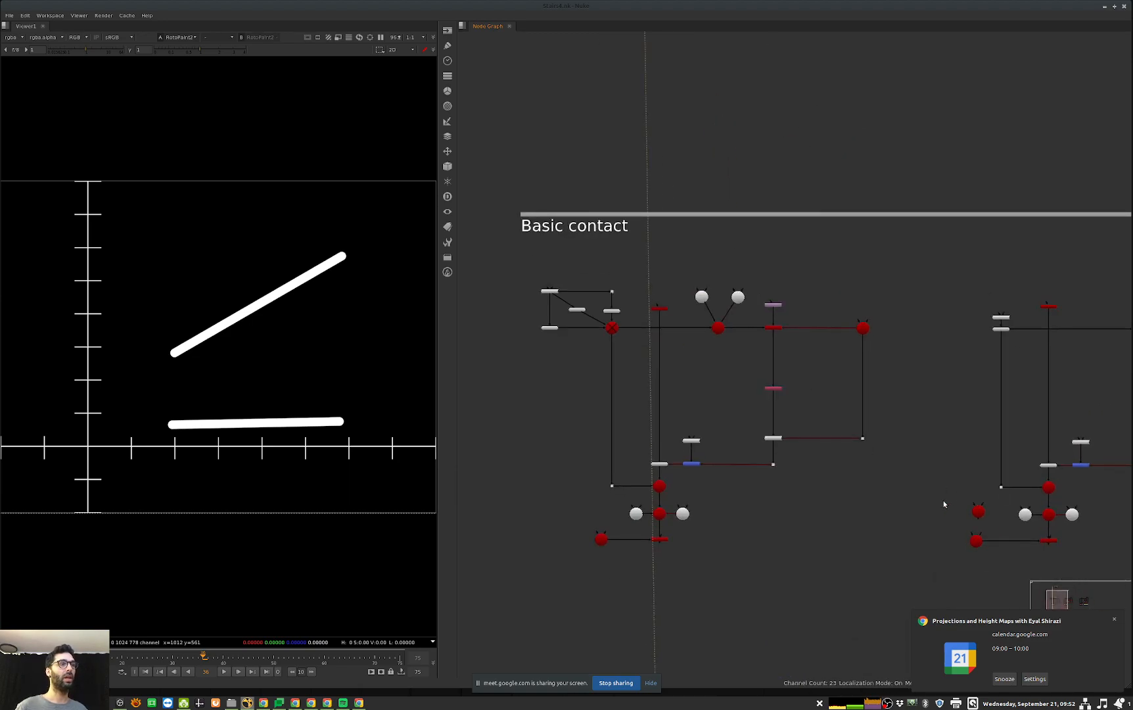
pyautogui.scroll(-7, 965, 497)
pyautogui.moveTo(965, 497); pyautogui.dragTo(745, 341, button='middle')
pyautogui.moveTo(887, 570); pyautogui.dragTo(880, 498, button='middle')
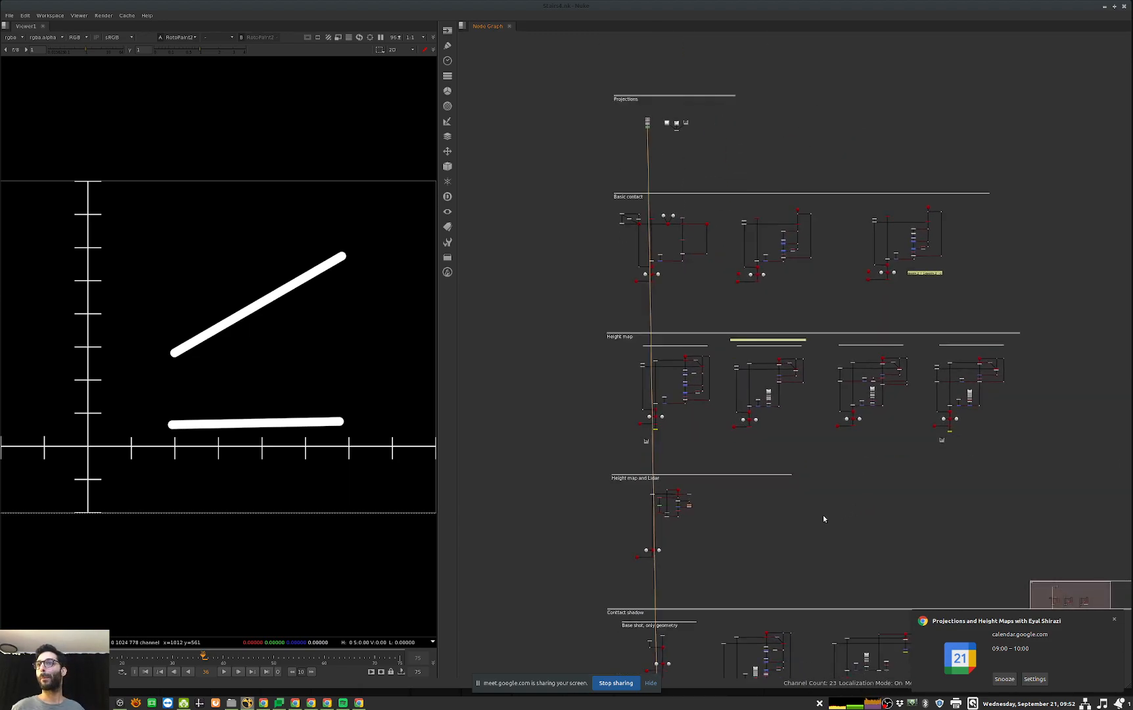
pyautogui.moveTo(878, 506); pyautogui.dragTo(856, 423, button='middle')
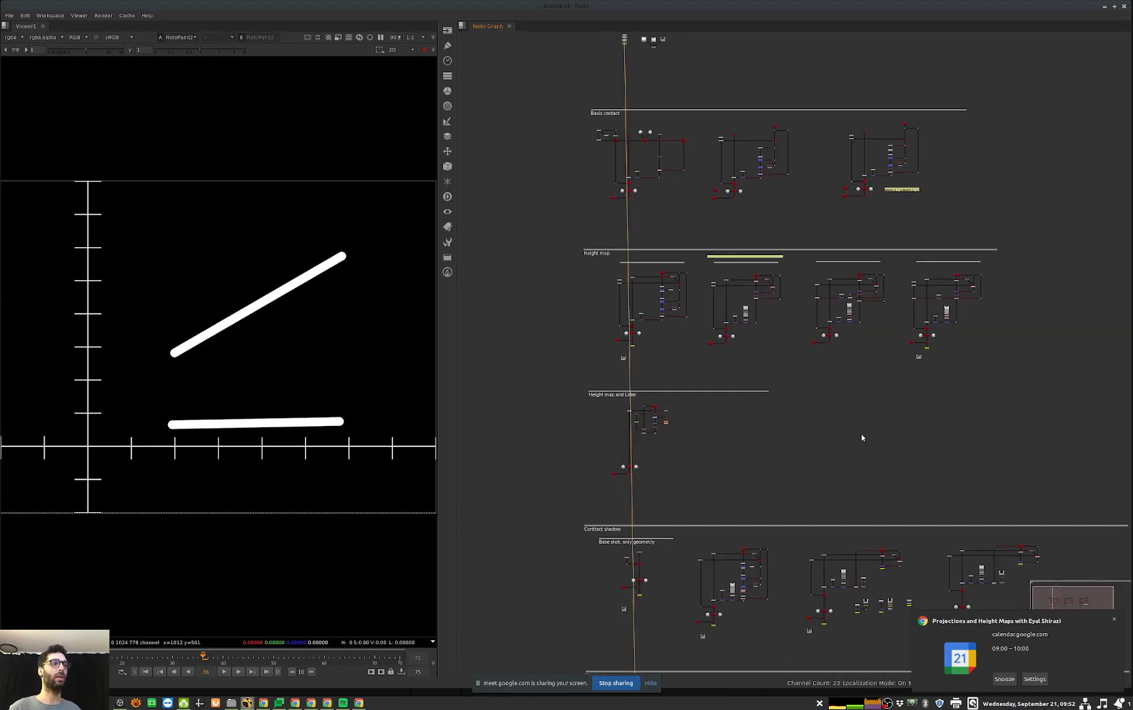
pyautogui.moveTo(861, 626); pyautogui.dragTo(866, 508, button='middle')
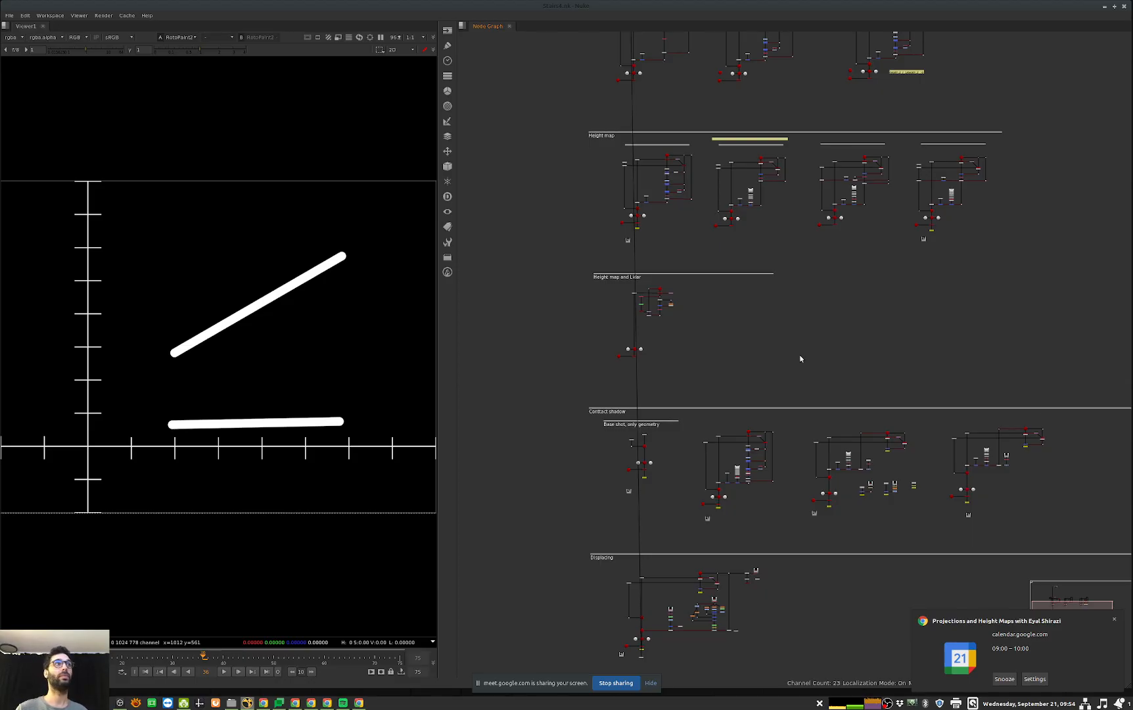
pyautogui.moveTo(948, 406); pyautogui.dragTo(940, 496, button='middle')
pyautogui.moveTo(801, 183); pyautogui.dragTo(838, 357, button='middle')
pyautogui.scroll(5, 702, 227)
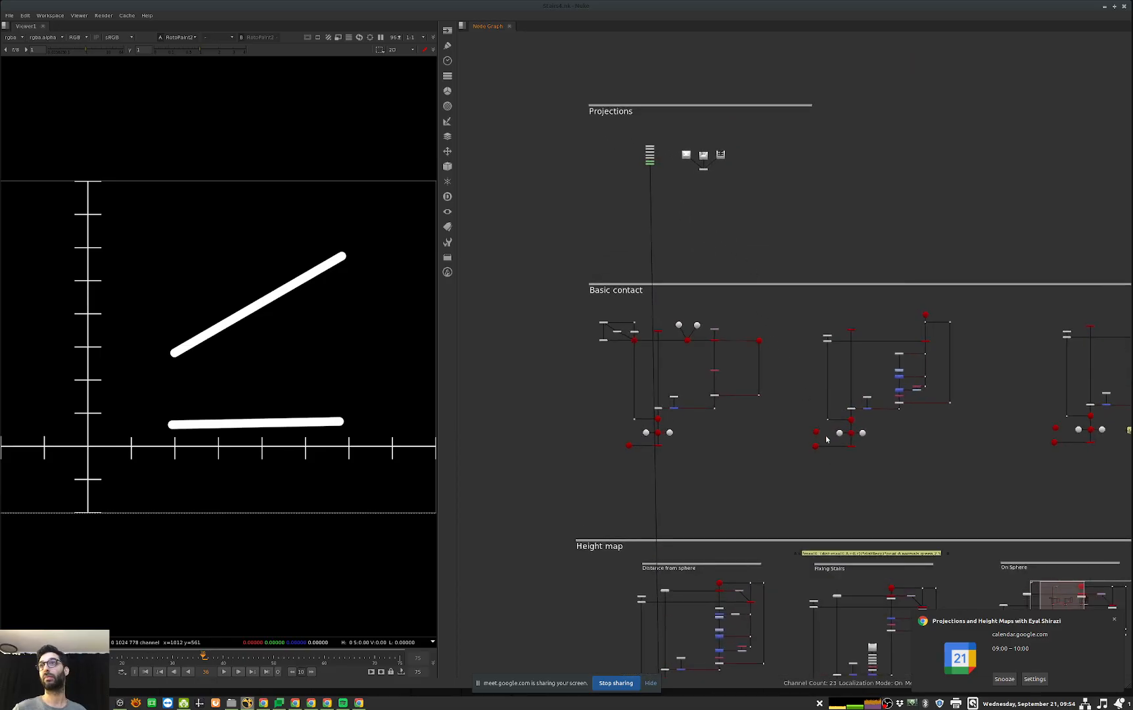
# Step: Create a Camera node and place it in the empty space of the Projections section
pyautogui.moveTo(826, 442); pyautogui.dragTo(809, 507, button='middle')
pyautogui.press('Tab')
pyautogui.write('cam')
pyautogui.press('Down')
pyautogui.press('Down')
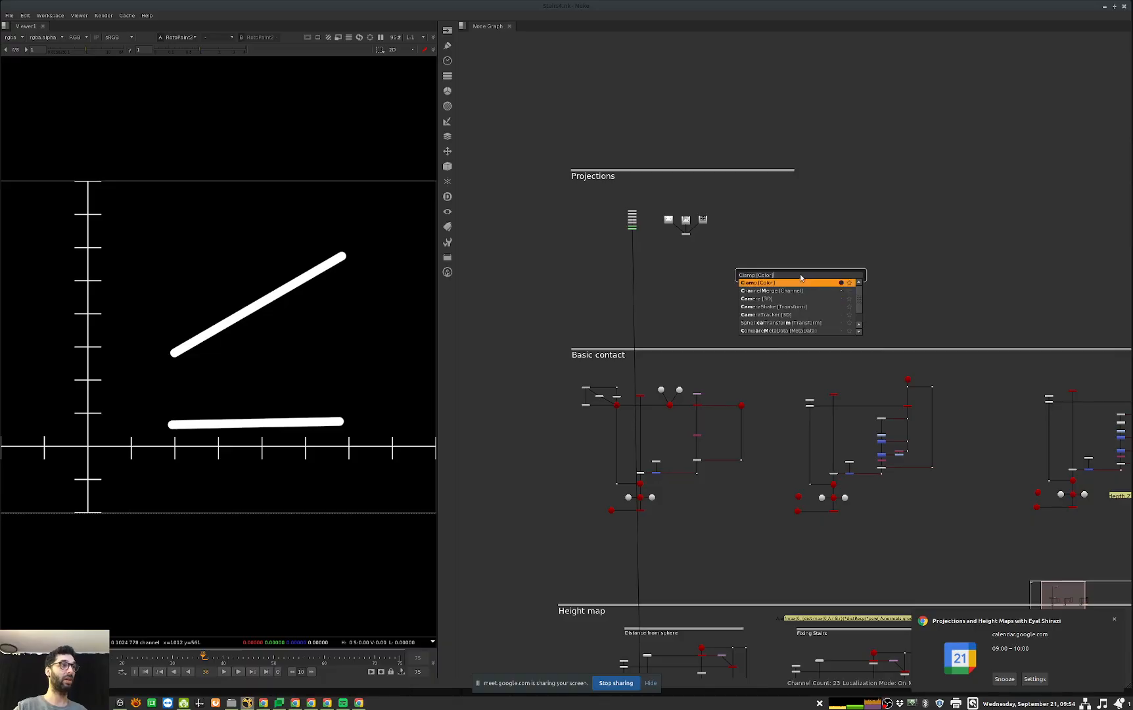
pyautogui.press('Return')
pyautogui.moveTo(744, 203); pyautogui.dragTo(711, 229)
pyautogui.moveTo(794, 286); pyautogui.dragTo(911, 322, button='middle')
pyautogui.scroll(3, 883, 312)
pyautogui.moveTo(602, 228); pyautogui.dragTo(791, 296)
pyautogui.click(751, 317)
pyautogui.moveTo(941, 297); pyautogui.dragTo(890, 299)
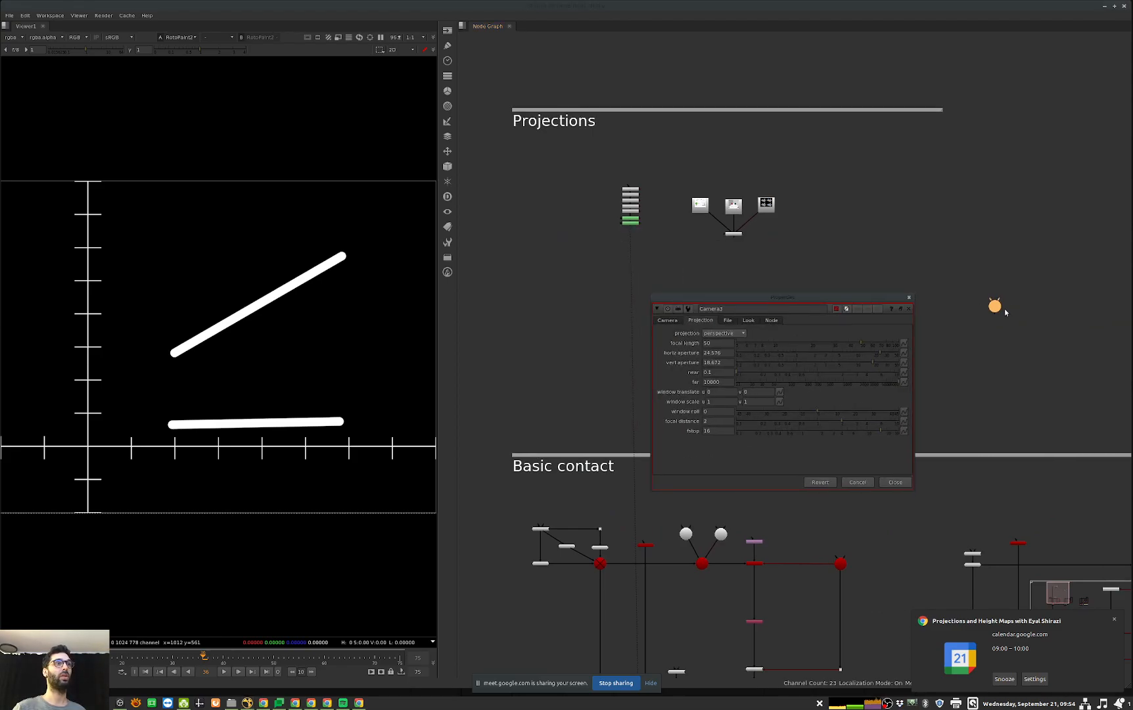
# Step: Set the new camera's projection to orthographic with horizontal and vertical apertures of 1
pyautogui.click(719, 334)
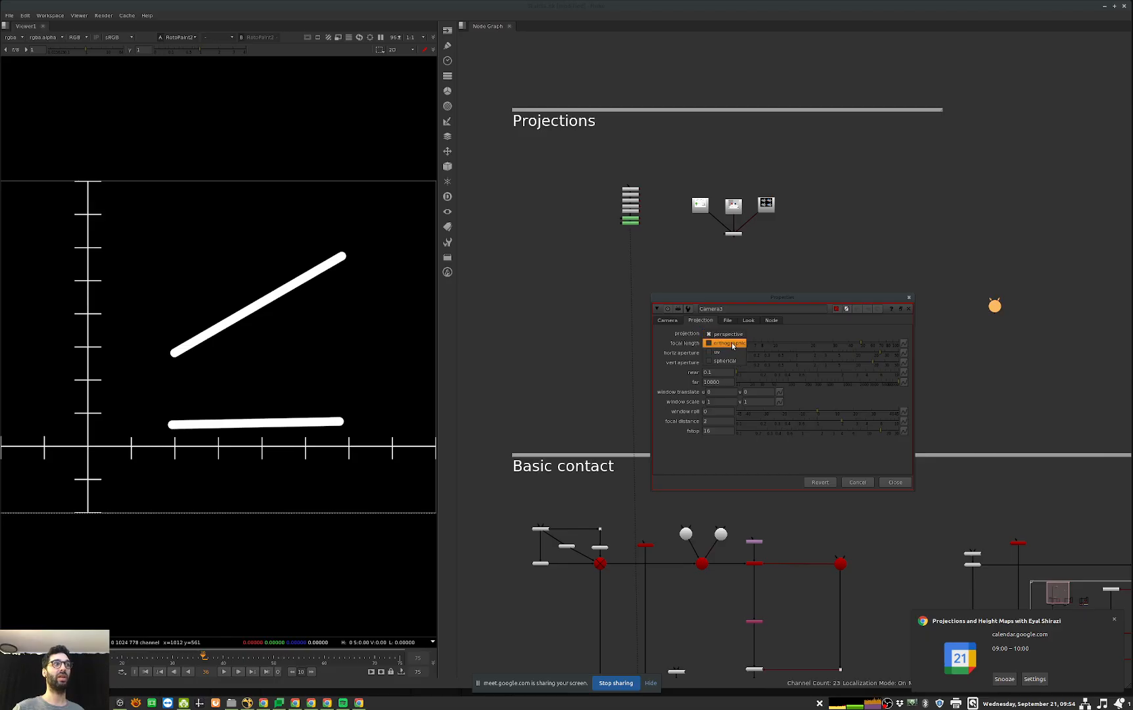
pyautogui.click(730, 344)
pyautogui.doubleClick(721, 356)
pyautogui.write('1')
pyautogui.press('Tab')
pyautogui.write('1')
pyautogui.press('Tab')
# Step: Set the new camera's focal length to 1 and its near plane to 0
pyautogui.doubleClick(722, 341)
pyautogui.write('1')
pyautogui.press('Tab')
pyautogui.press('Tab')
pyautogui.press('Tab')
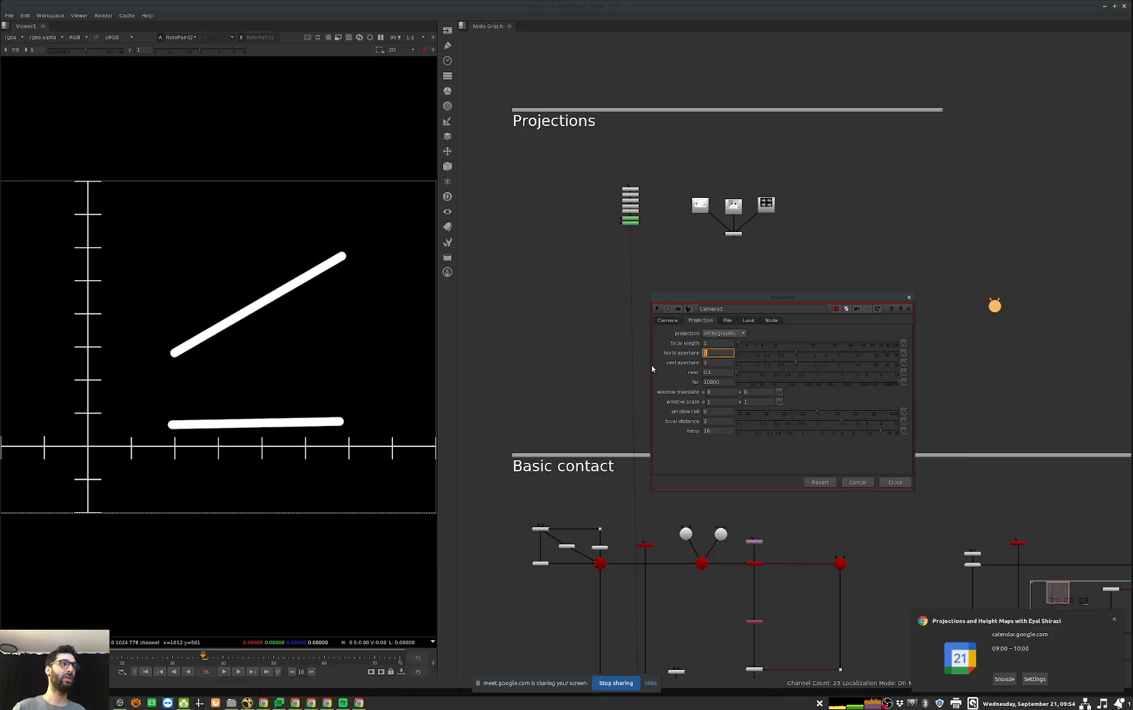
pyautogui.press('BackSpace')
pyautogui.write('0')
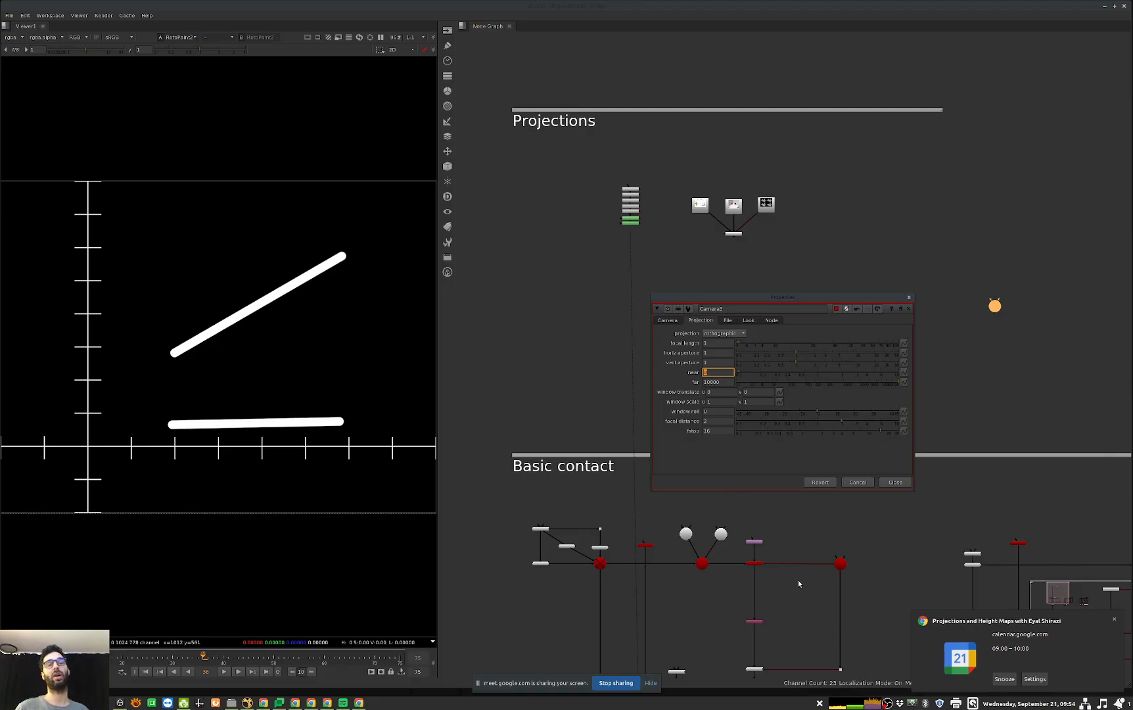
# Step: Check the projection settings of the Basic contact floor camera, and close the new camera's properties
pyautogui.doubleClick(841, 565)
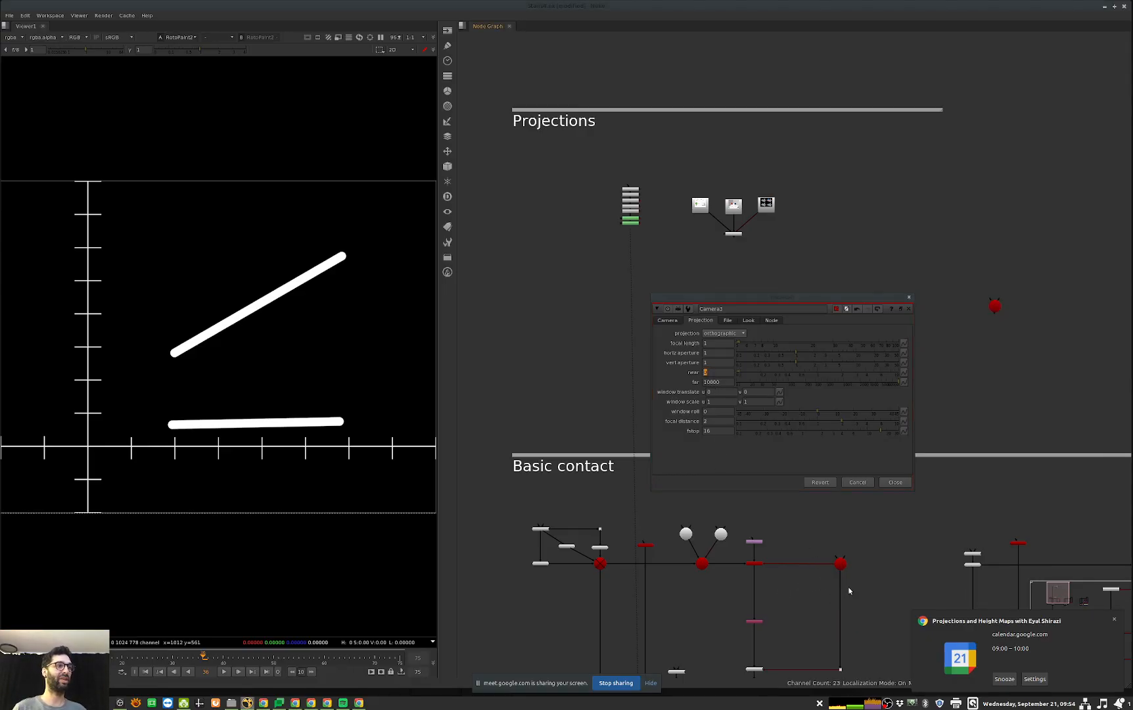
pyautogui.click(749, 197)
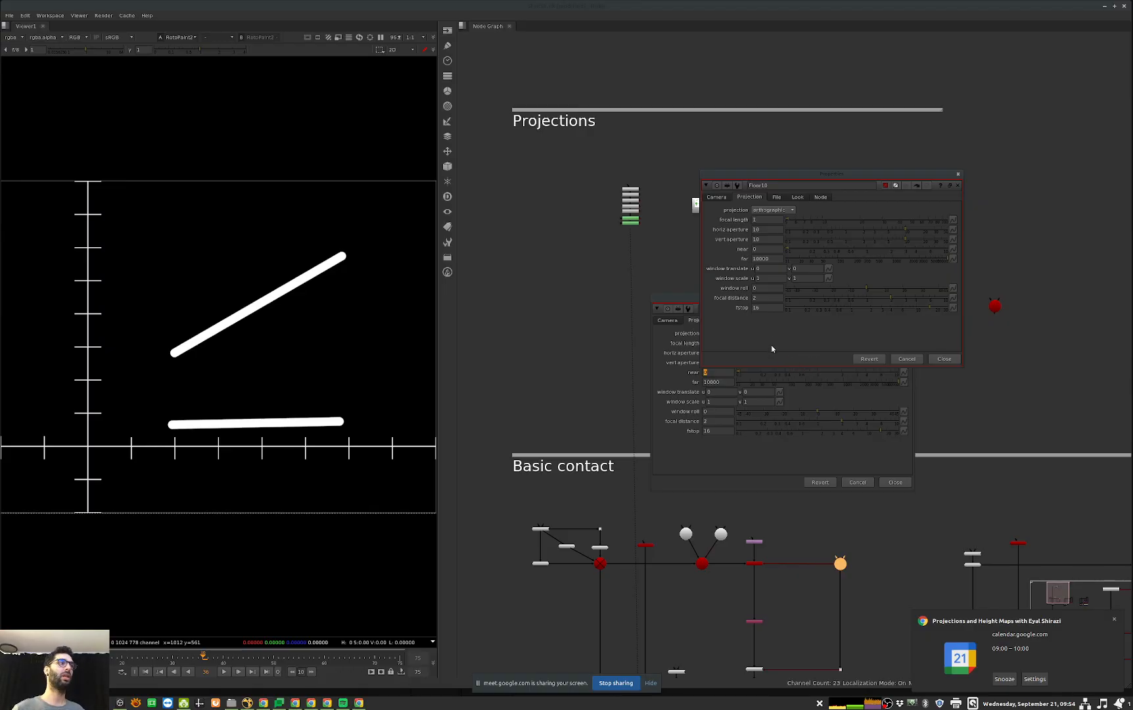
pyautogui.press('Escape')
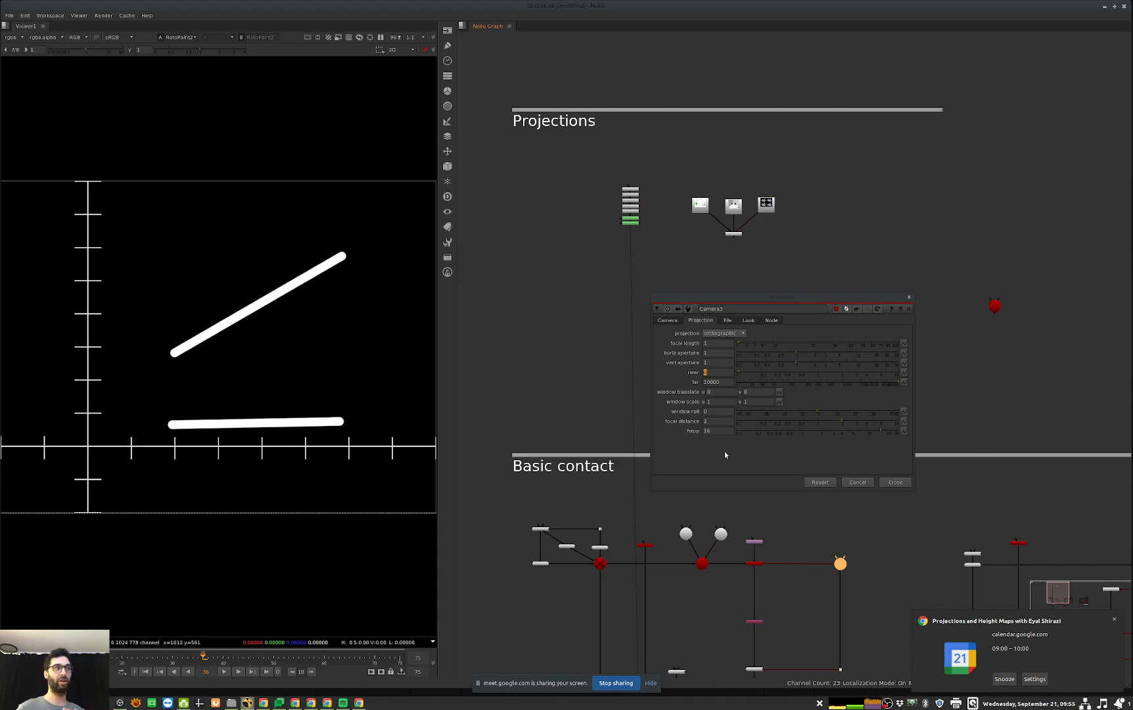
pyautogui.click(708, 354)
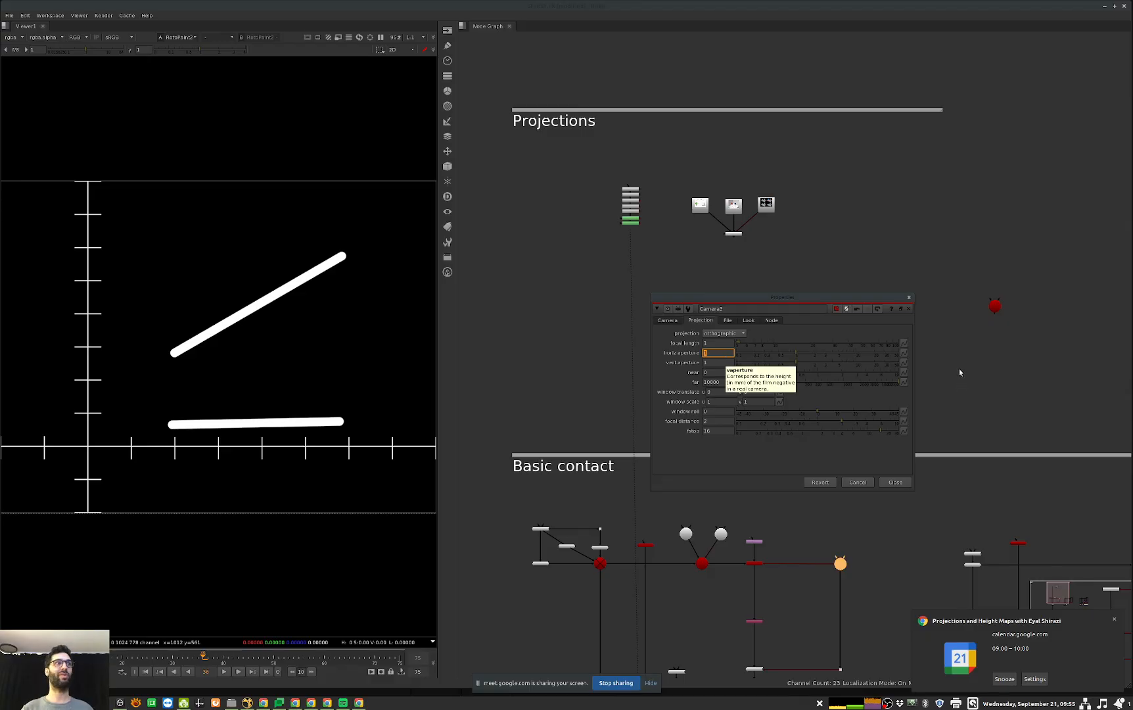
pyautogui.click(896, 483)
# Step: Copy the first Basic contact ScanlineRender with its Reformat and floor camera, and paste them into the Projections section
pyautogui.moveTo(906, 388); pyautogui.dragTo(751, 413, button='middle')
pyautogui.moveTo(597, 587); pyautogui.dragTo(789, 424, button='middle')
pyautogui.scroll(1, 789, 423)
pyautogui.scroll(3, 789, 424)
pyautogui.moveTo(1003, 335); pyautogui.dragTo(749, 478)
pyautogui.hotkey('ctrl', 'c')
pyautogui.moveTo(991, 286); pyautogui.dragTo(738, 489, button='middle')
pyautogui.click(836, 320)
pyautogui.hotkey('ctrl', 'v')
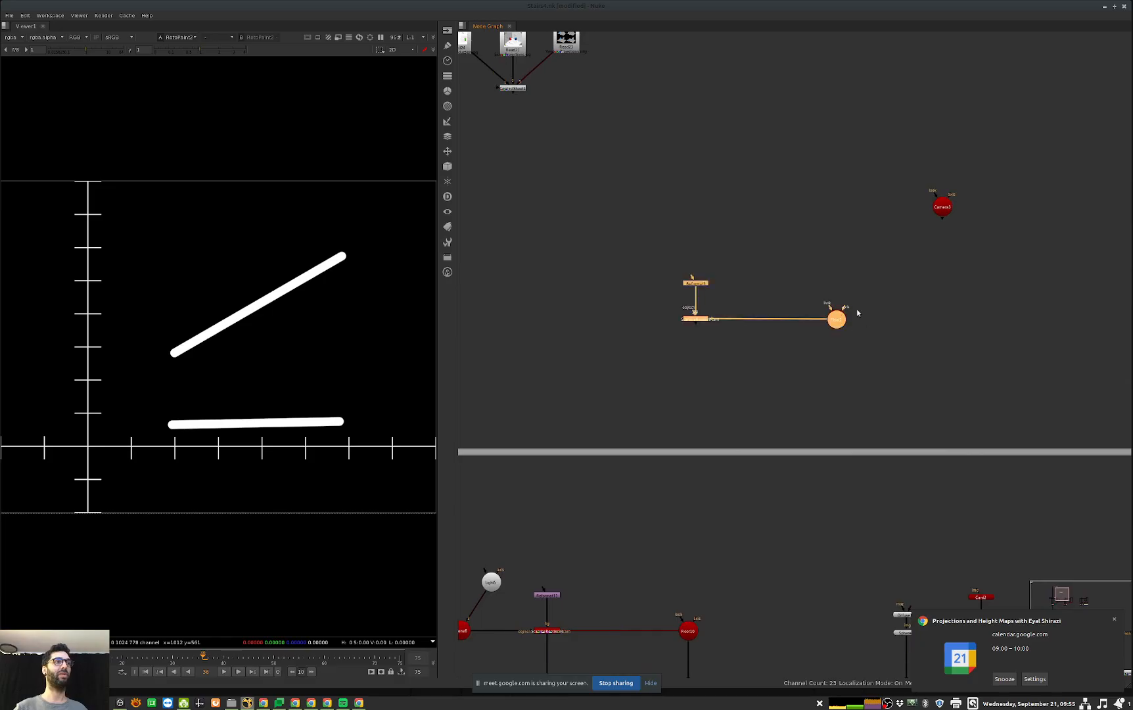
# Step: Replace the pasted floor camera with Camera3 as the ScanlineRender's camera, and view Camera3 in 3D
pyautogui.scroll(4, 838, 303)
pyautogui.click(958, 185)
pyautogui.keyDown('ctrl'); pyautogui.keyDown('shift'); pyautogui.moveTo(1010, 156); pyautogui.dragTo(840, 337); pyautogui.keyUp('shift'); pyautogui.keyUp('ctrl')
pyautogui.click(1014, 156)
pyautogui.press('Delete')
pyautogui.moveTo(799, 387); pyautogui.dragTo(824, 387, button='middle')
pyautogui.moveTo(788, 398); pyautogui.dragTo(934, 293)
pyautogui.press('1')
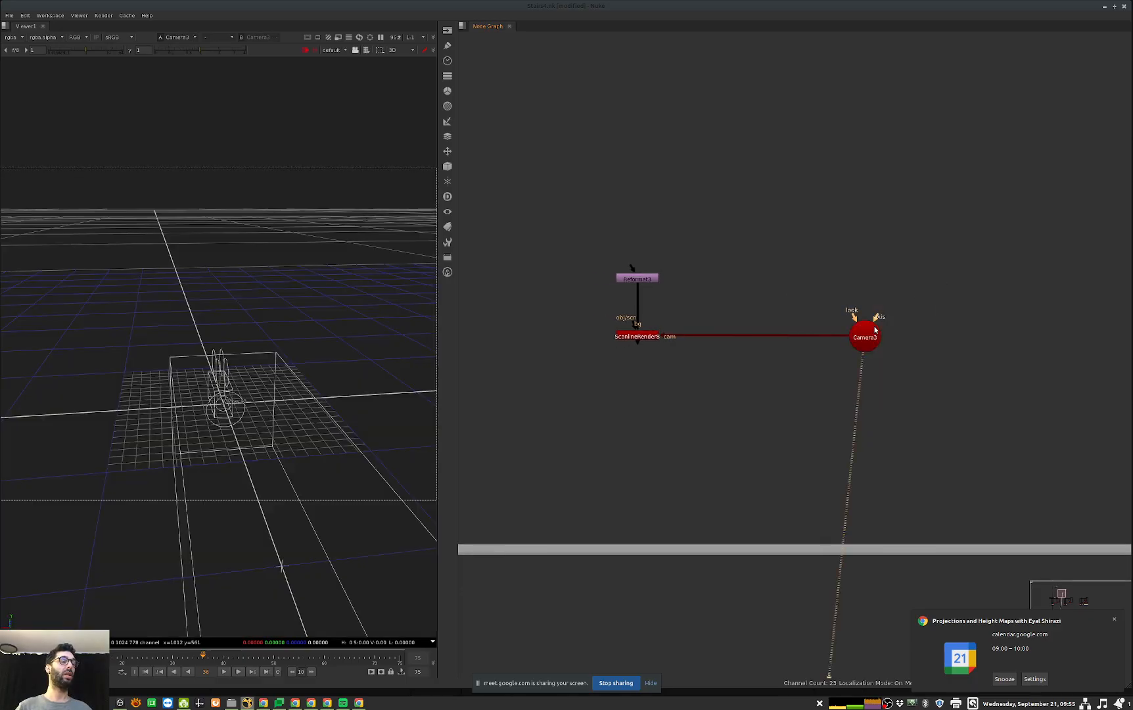
# Step: Rotate Camera3 to 90 degrees about its X axis
pyautogui.keyDown('ctrl'); pyautogui.moveTo(238, 430); pyautogui.dragTo(181, 453); pyautogui.keyUp('ctrl')
pyautogui.keyDown('alt'); pyautogui.moveTo(180, 453); pyautogui.dragTo(125, 498, button='middle'); pyautogui.keyUp('alt')
pyautogui.keyDown('ctrl'); pyautogui.moveTo(125, 498); pyautogui.dragTo(417, 420); pyautogui.keyUp('ctrl')
pyautogui.moveTo(939, 269); pyautogui.dragTo(821, 389)
pyautogui.press('Return')
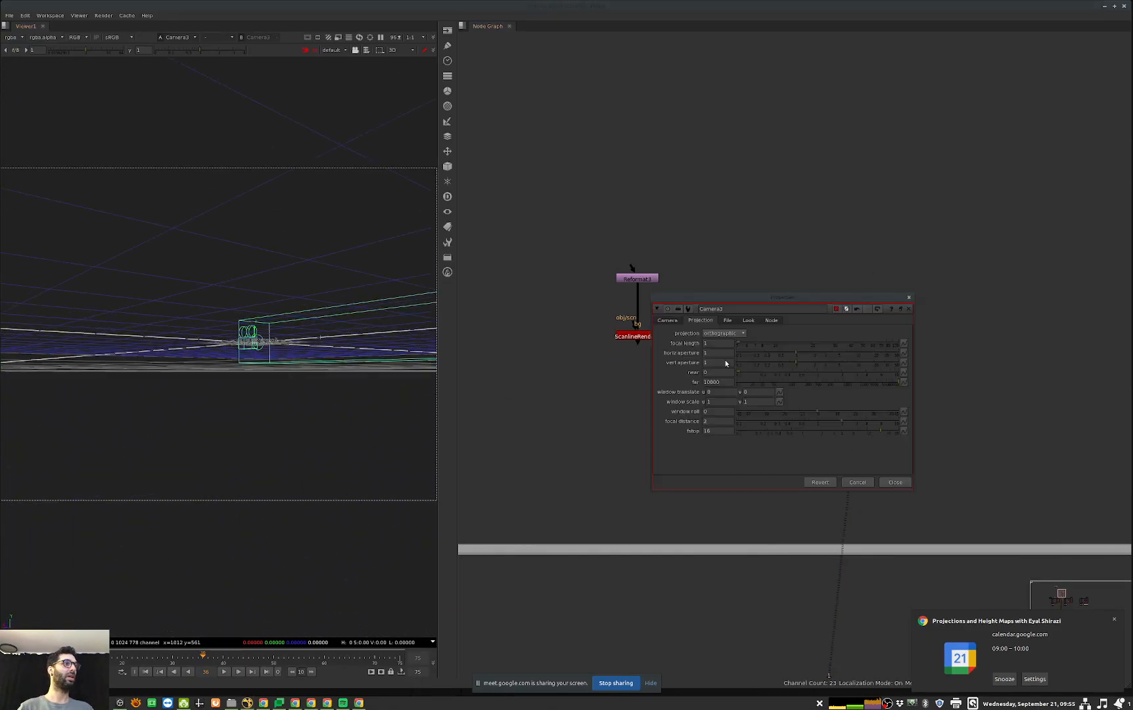
pyautogui.click(667, 320)
pyautogui.click(719, 394)
pyautogui.write('90')
pyautogui.press('Return')
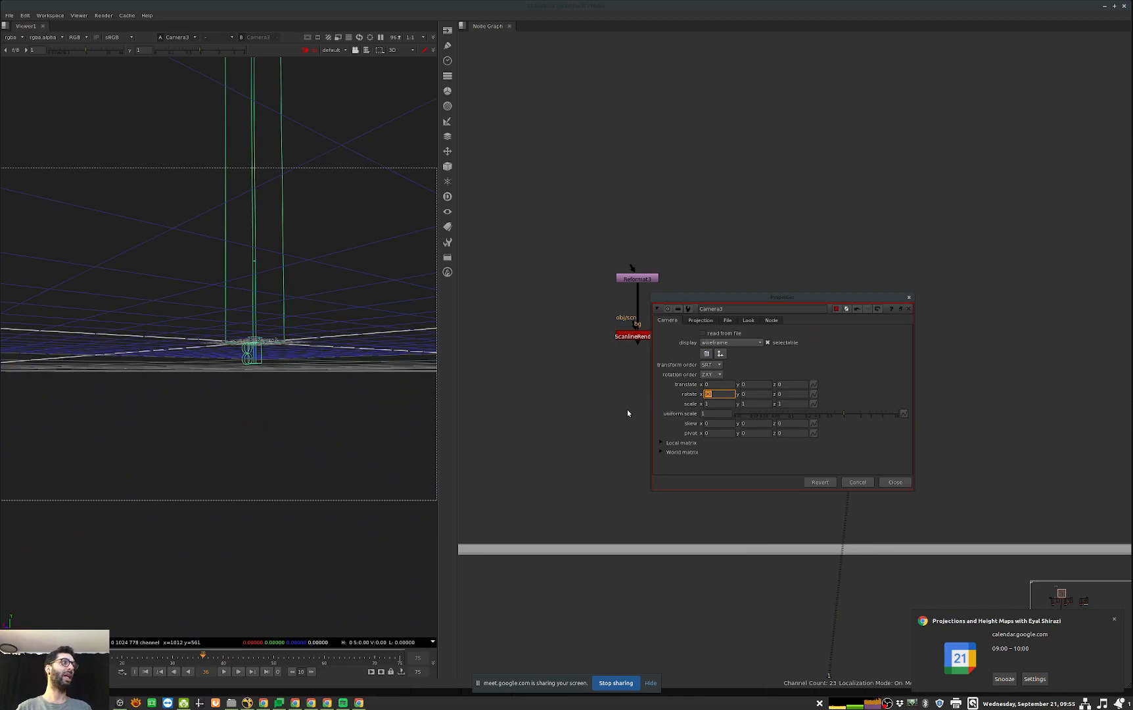
# Step: Set Camera3's vertical aperture to 0.5, check its frustum in 3D, and close its properties
pyautogui.click(700, 320)
pyautogui.doubleClick(711, 362)
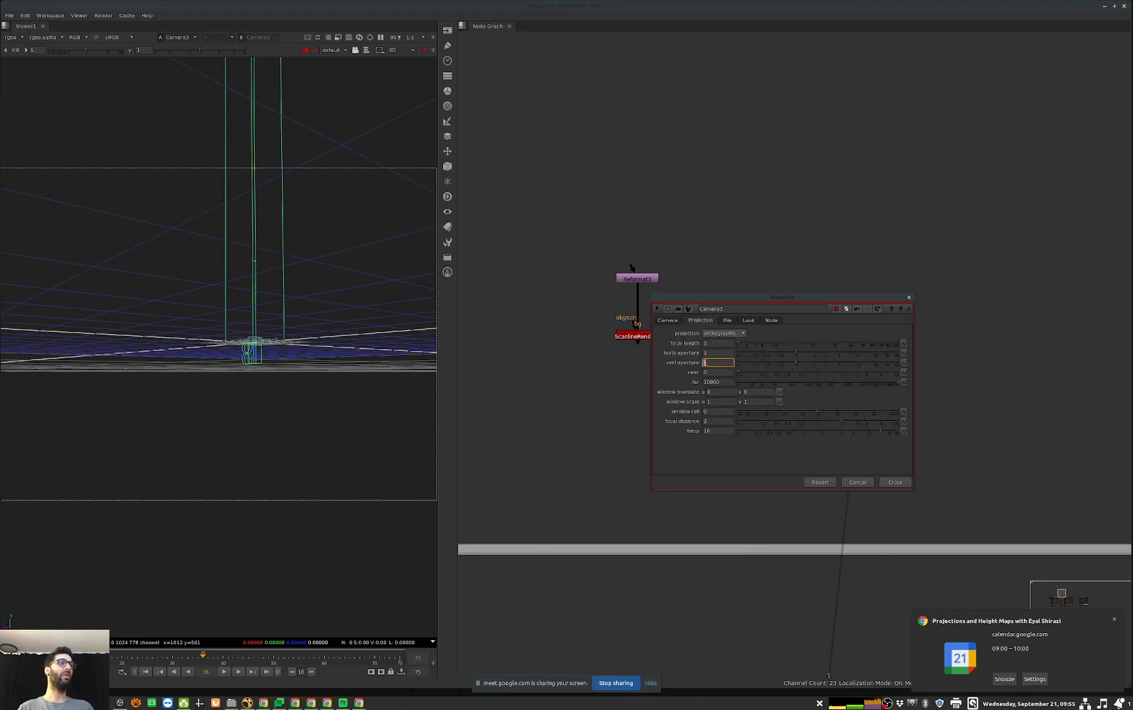
pyautogui.write('0.5')
pyautogui.press('Return')
pyautogui.keyDown('ctrl'); pyautogui.moveTo(335, 422); pyautogui.dragTo(255, 405); pyautogui.keyUp('ctrl')
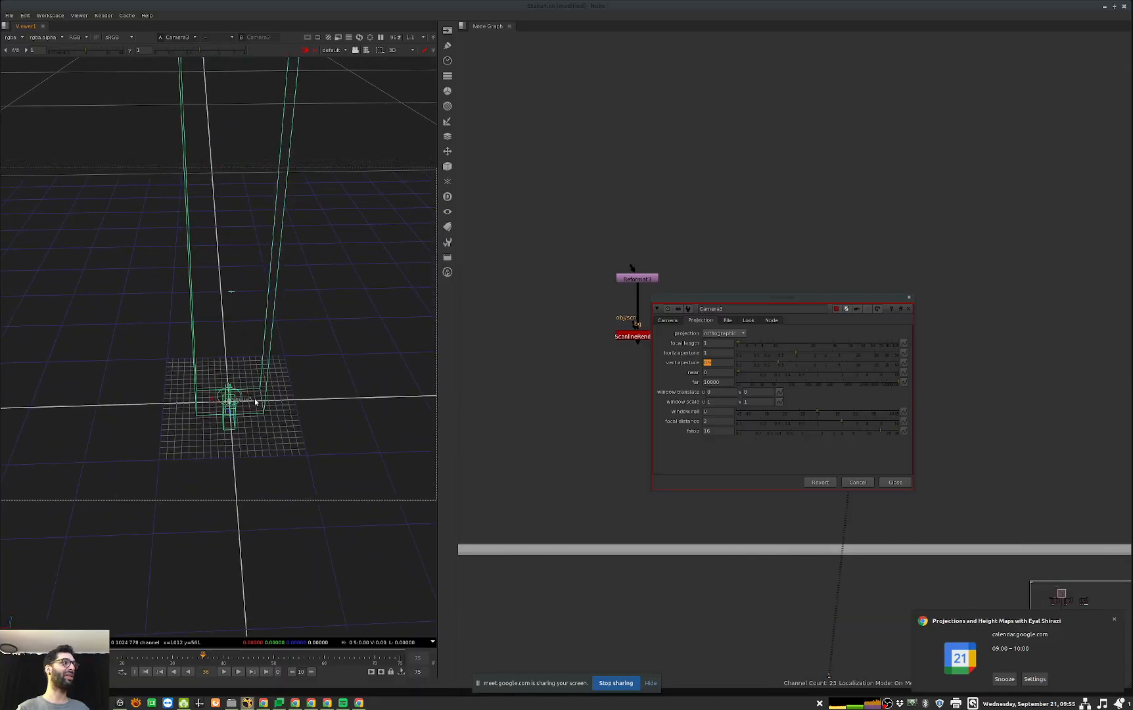
pyautogui.click(895, 483)
# Step: View the output of the Projections ScanlineRender in 2D, and check Camera3's projection settings
pyautogui.moveTo(699, 311); pyautogui.dragTo(730, 324, button='middle')
pyautogui.click(669, 349)
pyautogui.press('1')
pyautogui.click(478, 422)
pyautogui.scroll(-4, 328, 288)
pyautogui.doubleClick(896, 350)
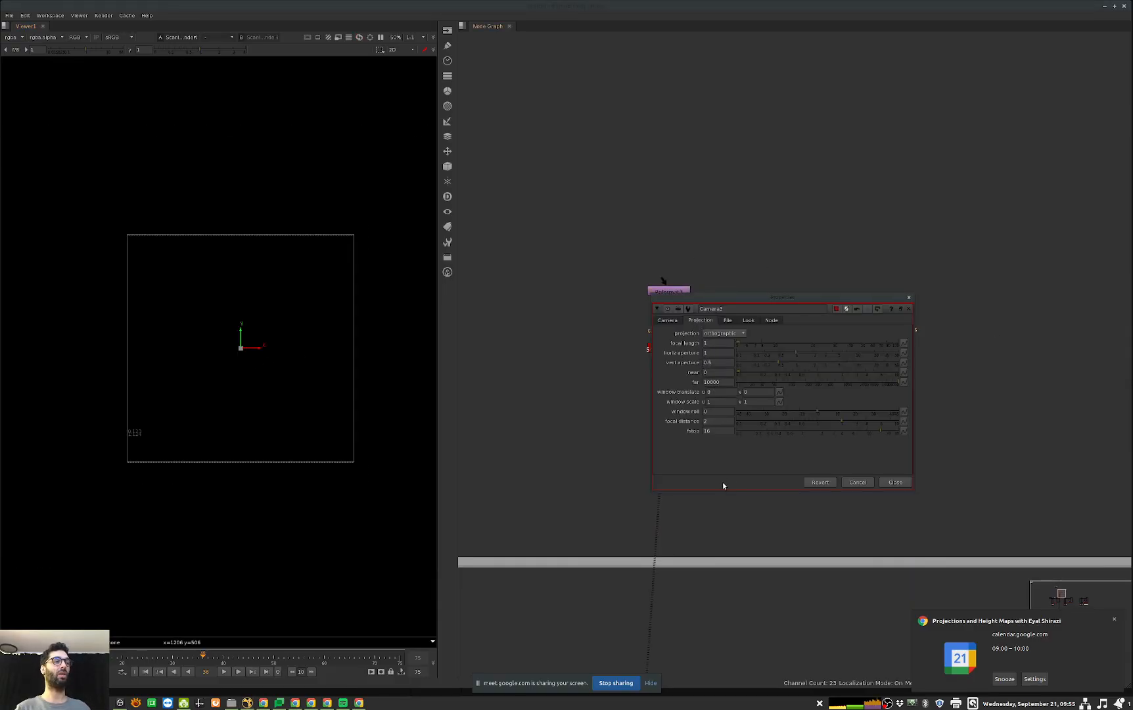
pyautogui.press('Escape')
# Step: Set the height of the Reformat feeding the Projections ScanlineRender to 512, and close its properties
pyautogui.doubleClick(675, 291)
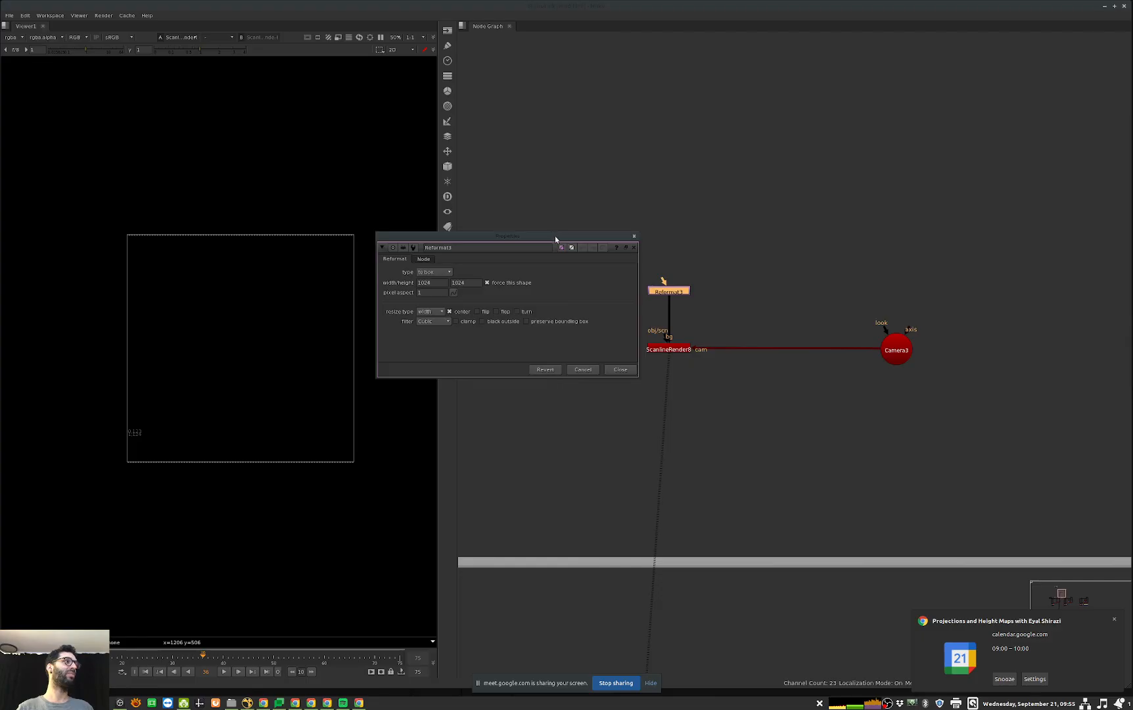
pyautogui.moveTo(555, 235); pyautogui.dragTo(857, 267)
pyautogui.click(770, 312)
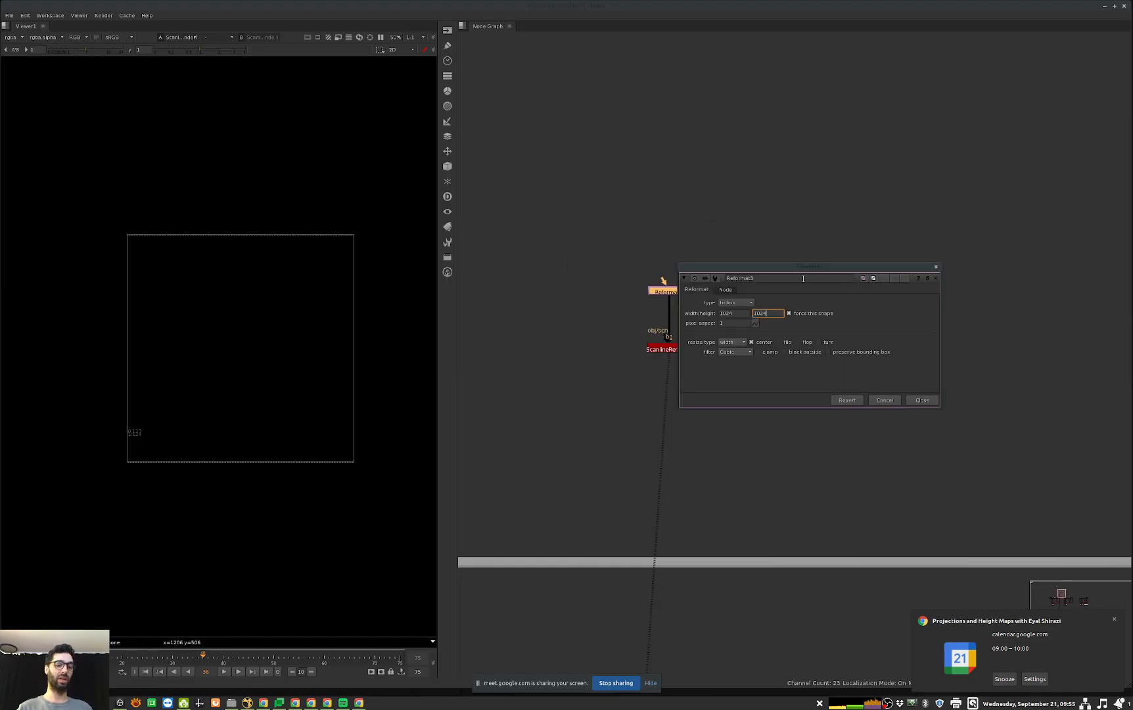
pyautogui.press('BackSpace')
pyautogui.press('BackSpace')
pyautogui.press('BackSpace')
pyautogui.press('BackSpace')
pyautogui.write('512')
pyautogui.press('Return')
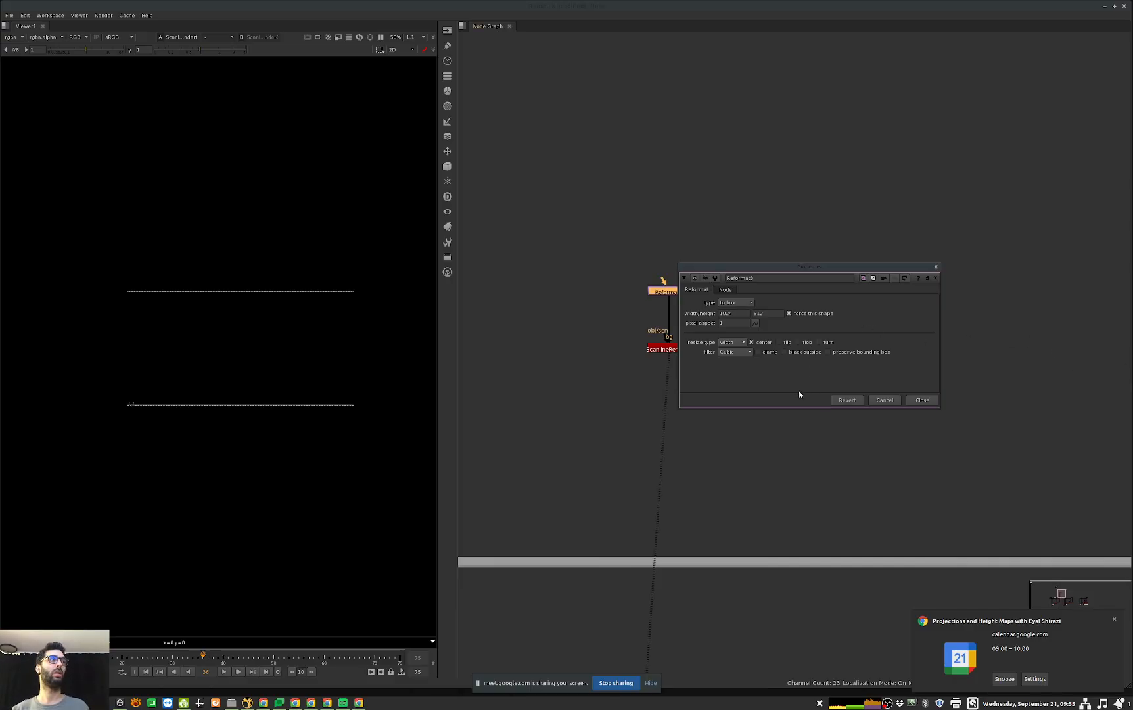
pyautogui.click(922, 400)
# Step: View the first Basic contact ScanlineRender, and set its Reformat height to 512
pyautogui.scroll(-4, 896, 345)
pyautogui.moveTo(769, 555); pyautogui.dragTo(801, 416, button='middle')
pyautogui.click(737, 409)
pyautogui.press('1')
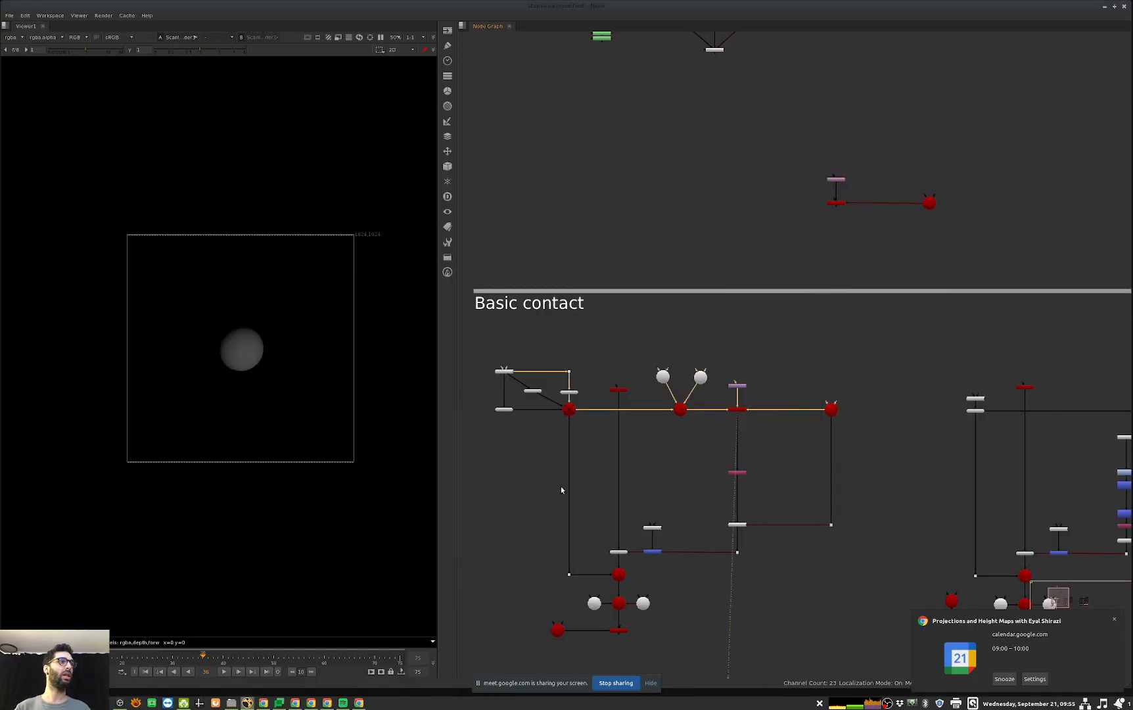
pyautogui.click(737, 386)
pyautogui.doubleClick(737, 386)
pyautogui.doubleClick(557, 382)
pyautogui.write('512')
pyautogui.press('Return')
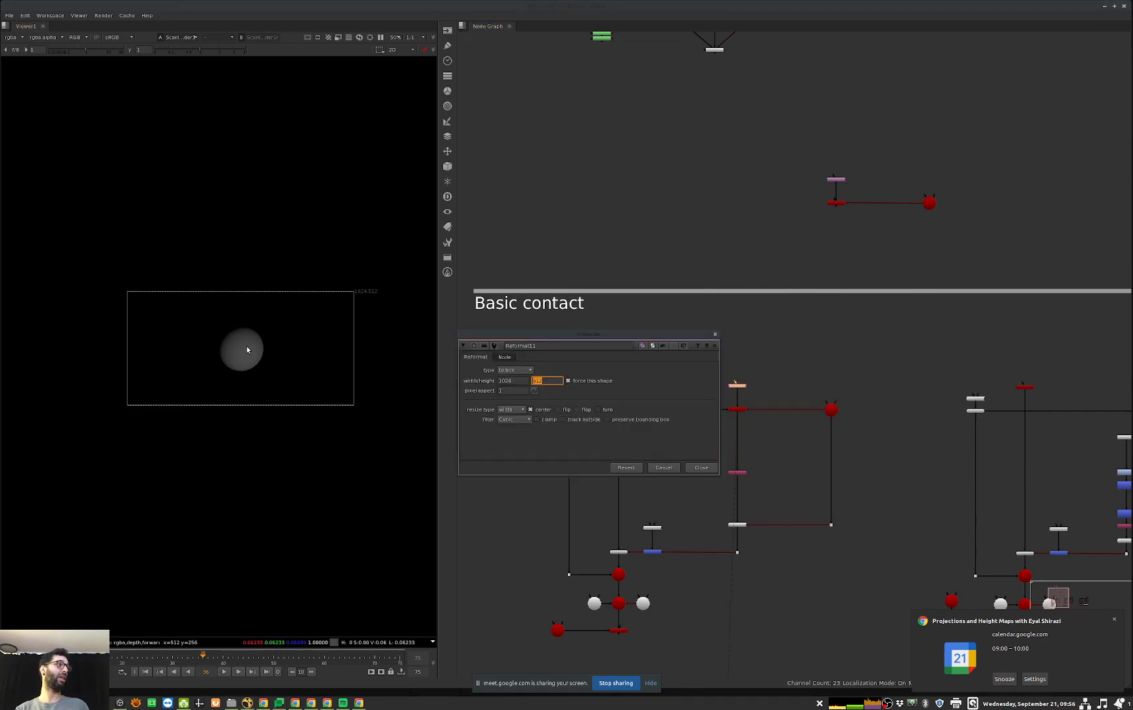
pyautogui.press('f')
# Step: Try a vertical aperture of 1 on the first Basic contact floor camera
pyautogui.doubleClick(830, 408)
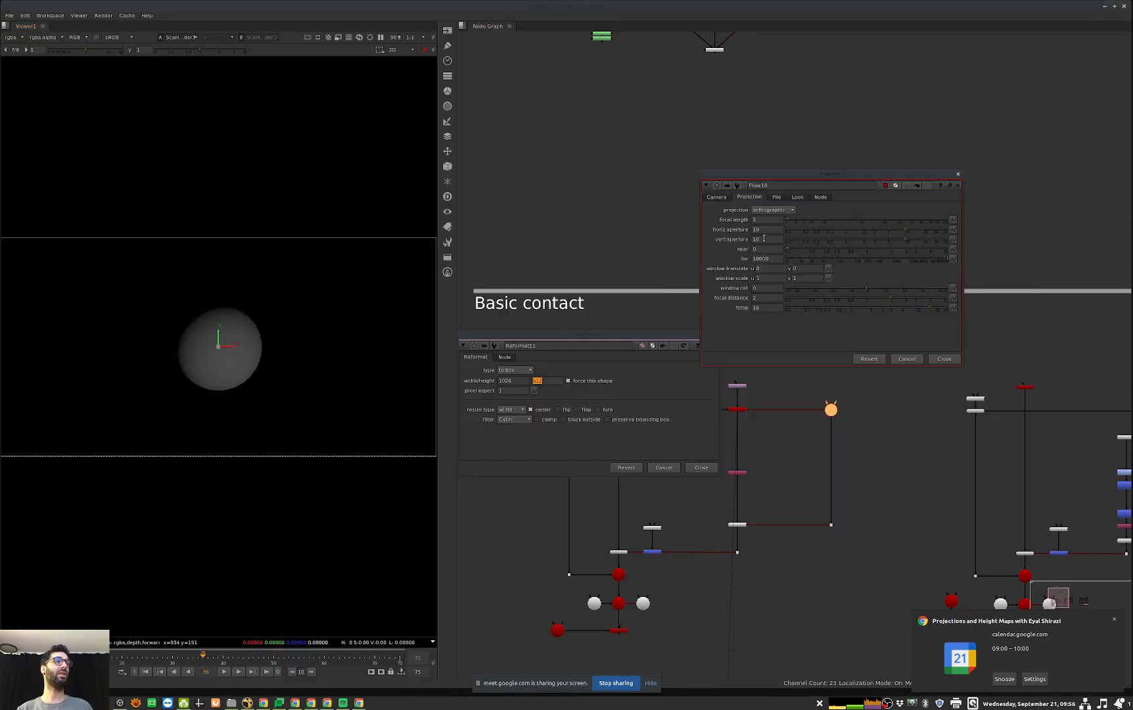
pyautogui.keyDown('ctrl'); pyautogui.click(807, 238); pyautogui.keyUp('ctrl')
pyautogui.moveTo(779, 240); pyautogui.dragTo(750, 249)
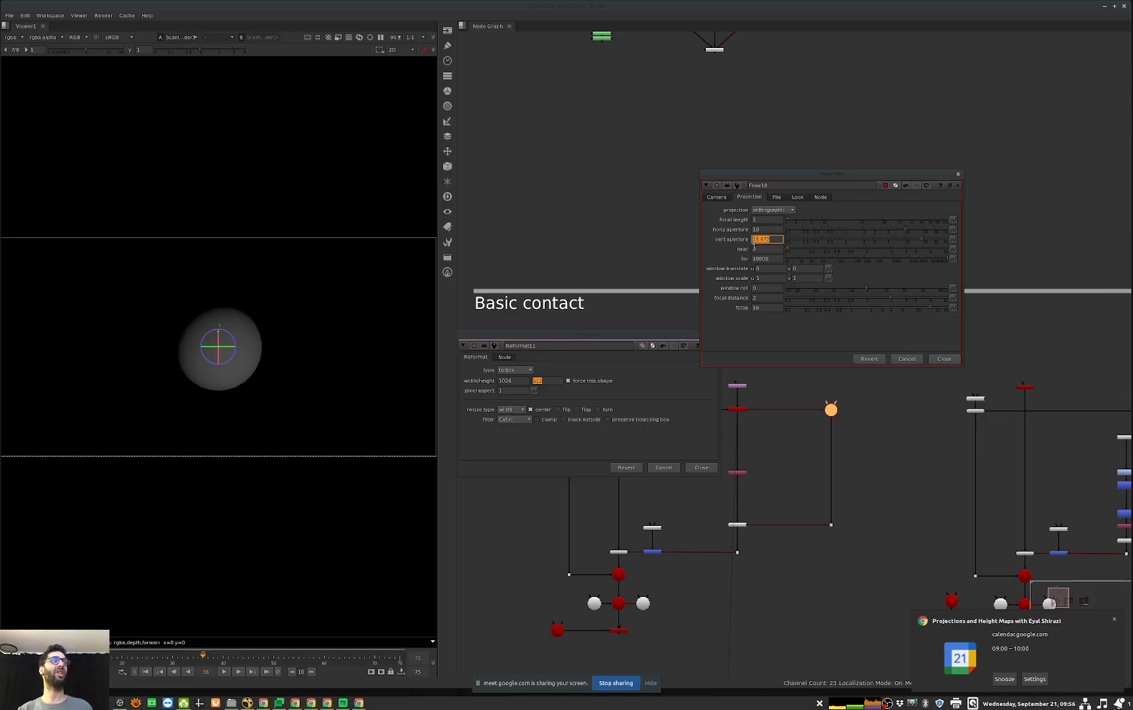
pyautogui.write('1')
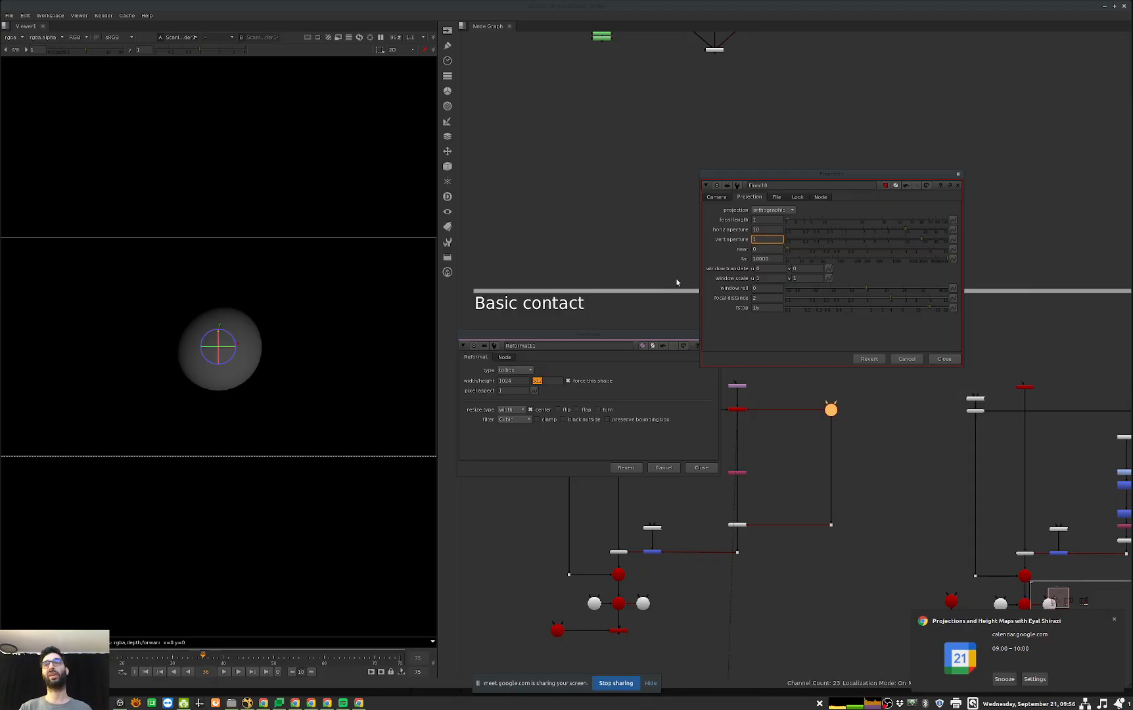
pyautogui.press('Return')
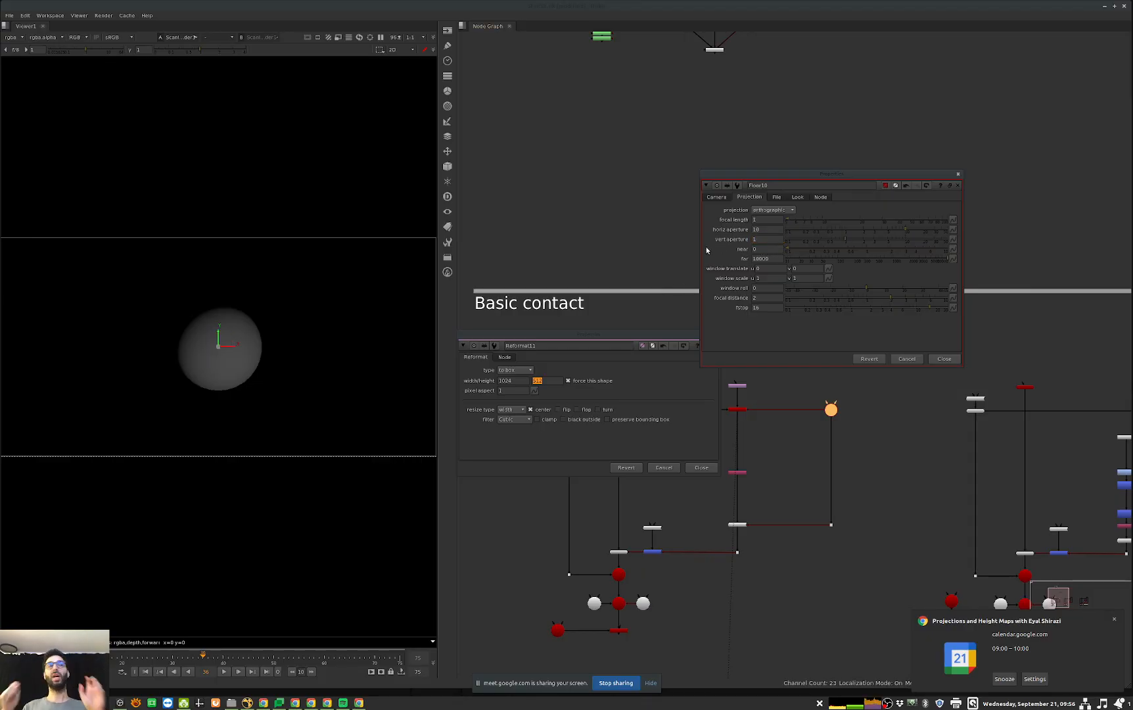
# Step: Link the floor camera's vertical aperture to its horizontal aperture divided by 2, and check the frustum in 3D
pyautogui.click(773, 230)
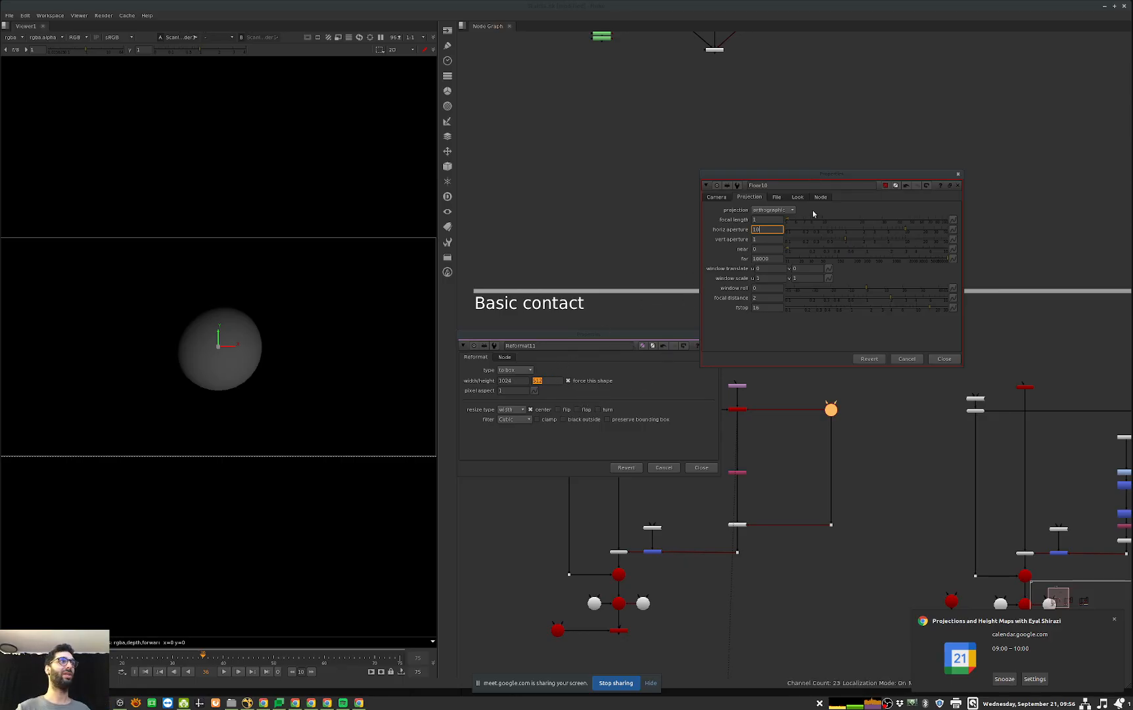
pyautogui.keyDown('ctrl'); pyautogui.moveTo(773, 230); pyautogui.dragTo(775, 240); pyautogui.keyUp('ctrl')
pyautogui.press('End')
pyautogui.write('/2')
pyautogui.press('Return')
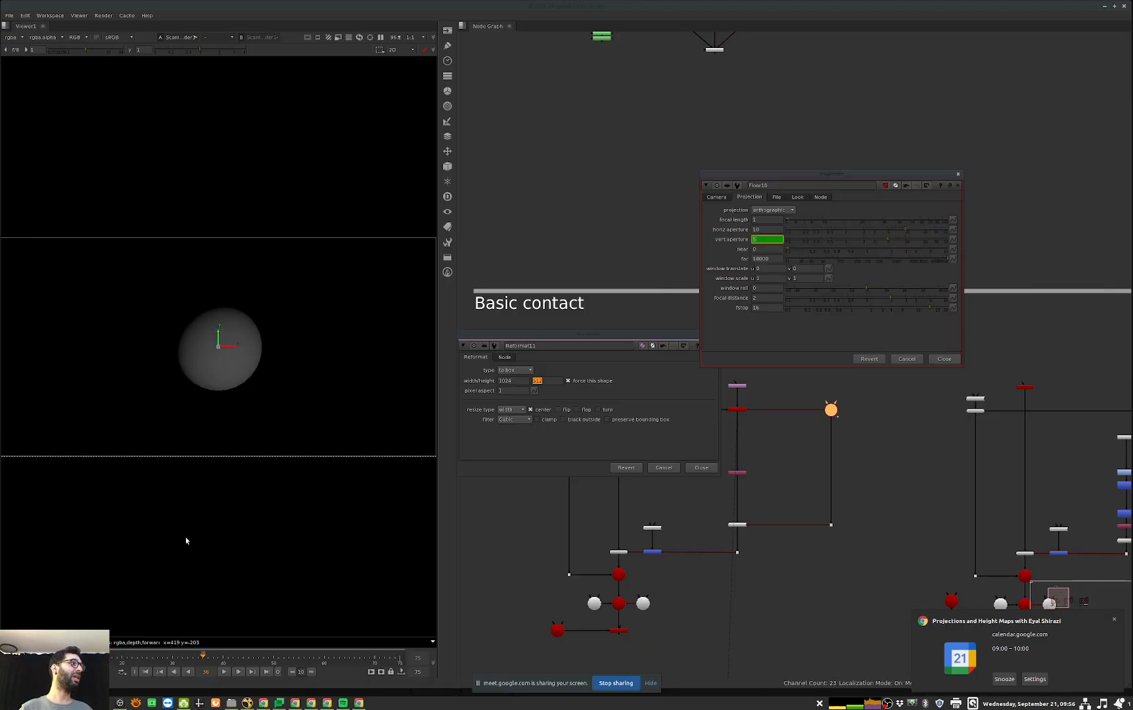
pyautogui.press('Tab')
pyautogui.keyDown('ctrl'); pyautogui.moveTo(314, 445); pyautogui.dragTo(165, 456); pyautogui.keyUp('ctrl')
pyautogui.scroll(-6, 166, 456)
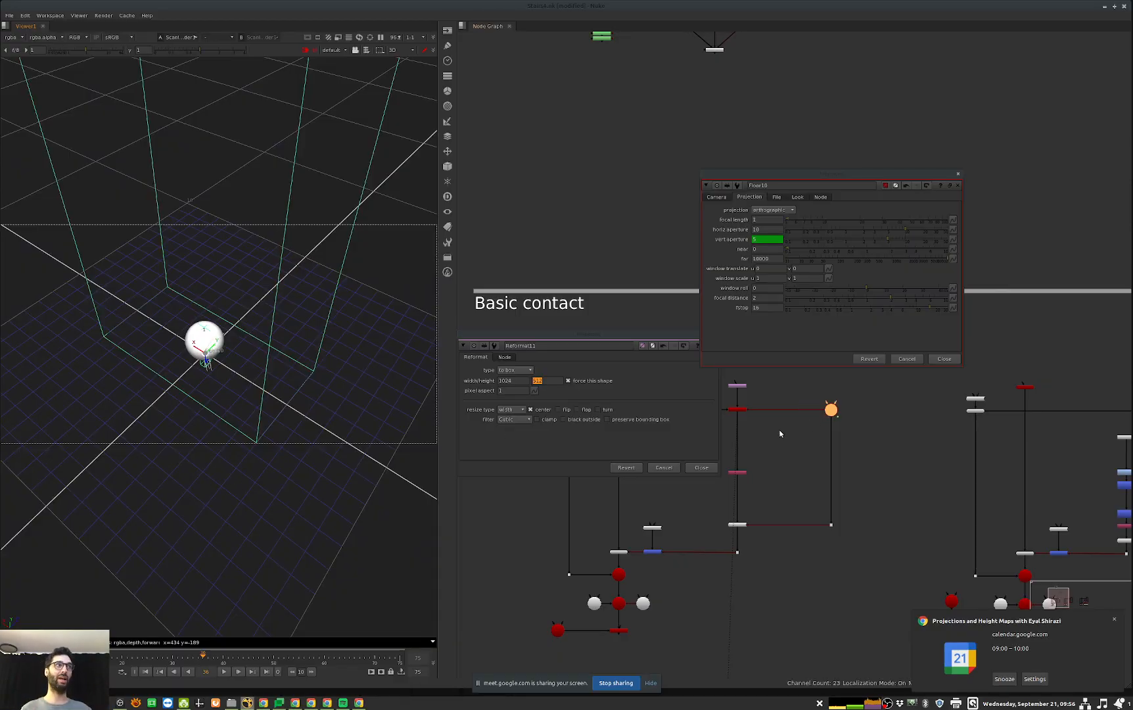
pyautogui.press('Tab')
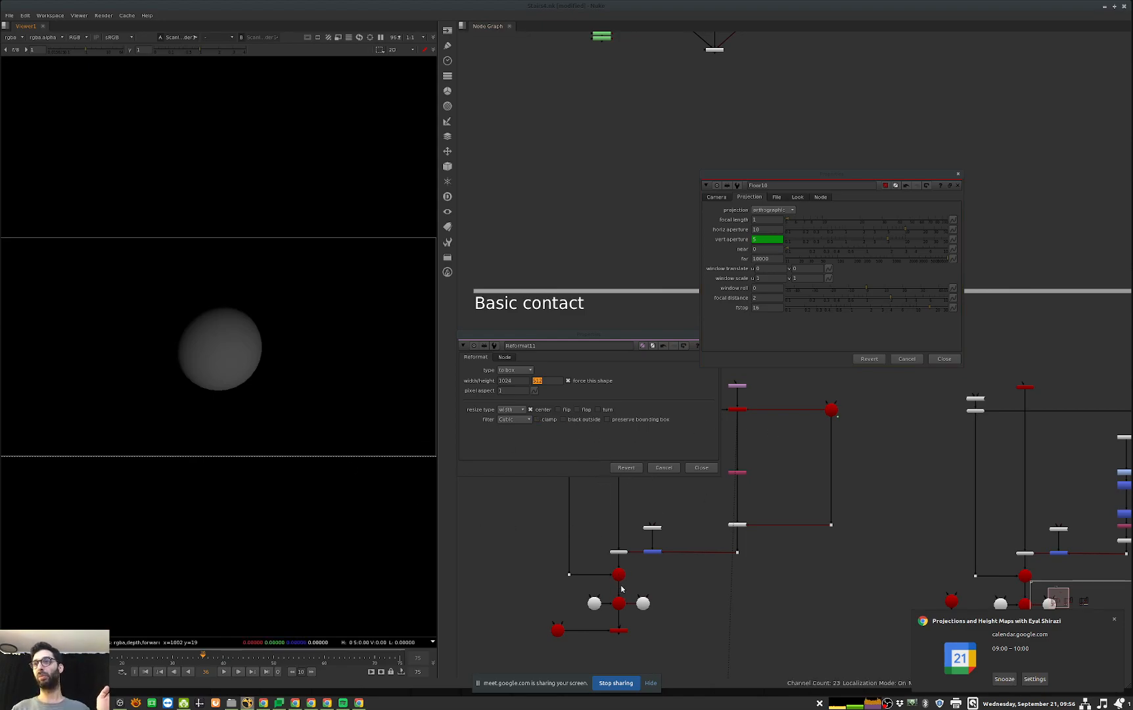
# Step: Close the floor camera and Reformat properties, and save the script
pyautogui.click(670, 386)
pyautogui.press('Escape')
pyautogui.press('Escape')
pyautogui.moveTo(919, 550); pyautogui.dragTo(842, 404, button='middle')
pyautogui.keyDown('alt'); pyautogui.moveTo(843, 403); pyautogui.dragTo(780, 430, button='middle'); pyautogui.keyUp('alt')
pyautogui.hotkey('ctrl', 's')
# Step: Examine the separate Read, Merge and Write branches below the third Contact shadow setup
pyautogui.moveTo(885, 510); pyautogui.dragTo(691, 212, button='middle')
pyautogui.scroll(6, 801, 409)
pyautogui.moveTo(800, 407); pyautogui.dragTo(839, 483, button='middle')
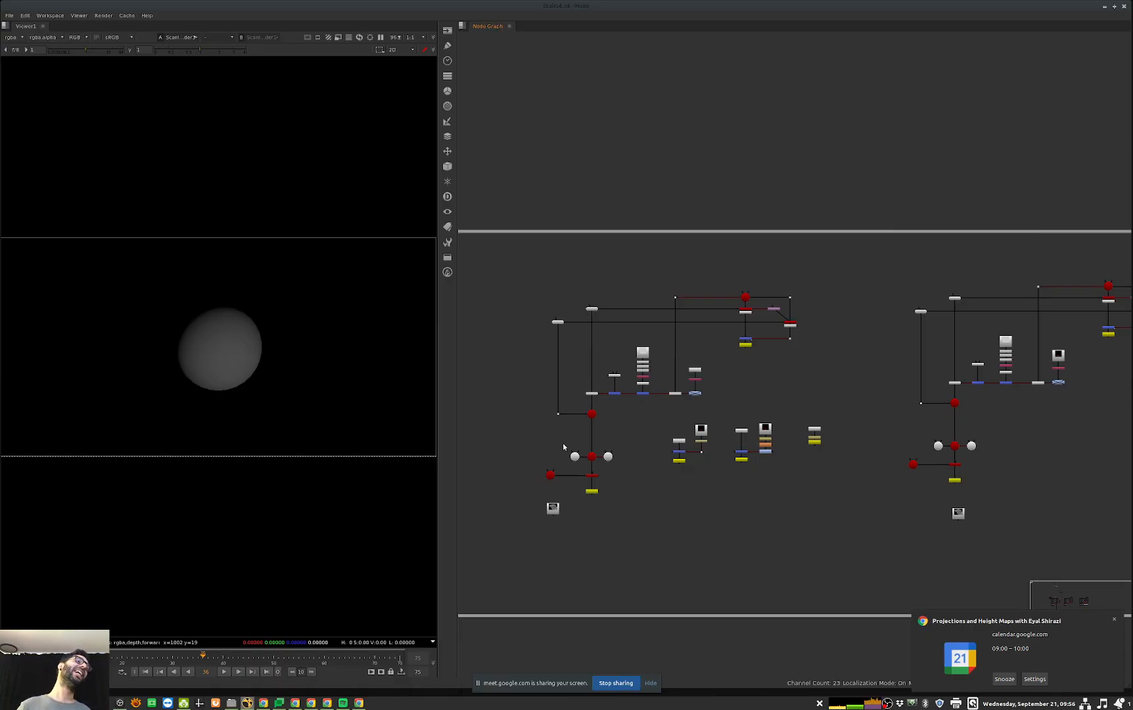
pyautogui.scroll(8, 838, 448)
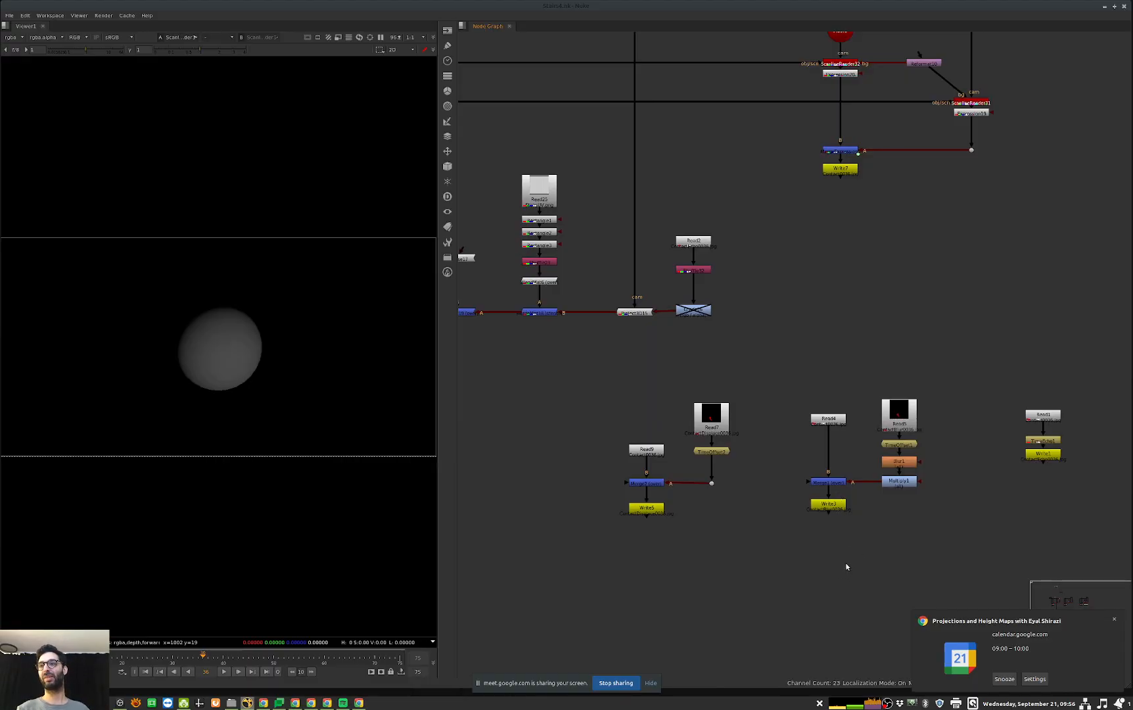
pyautogui.scroll(1, 867, 458)
pyautogui.moveTo(859, 471)
pyautogui.mouseDown(button='middle')
pyautogui.moveTo(834, 463)
pyautogui.moveTo(848, 491)
pyautogui.mouseUp(button='middle')
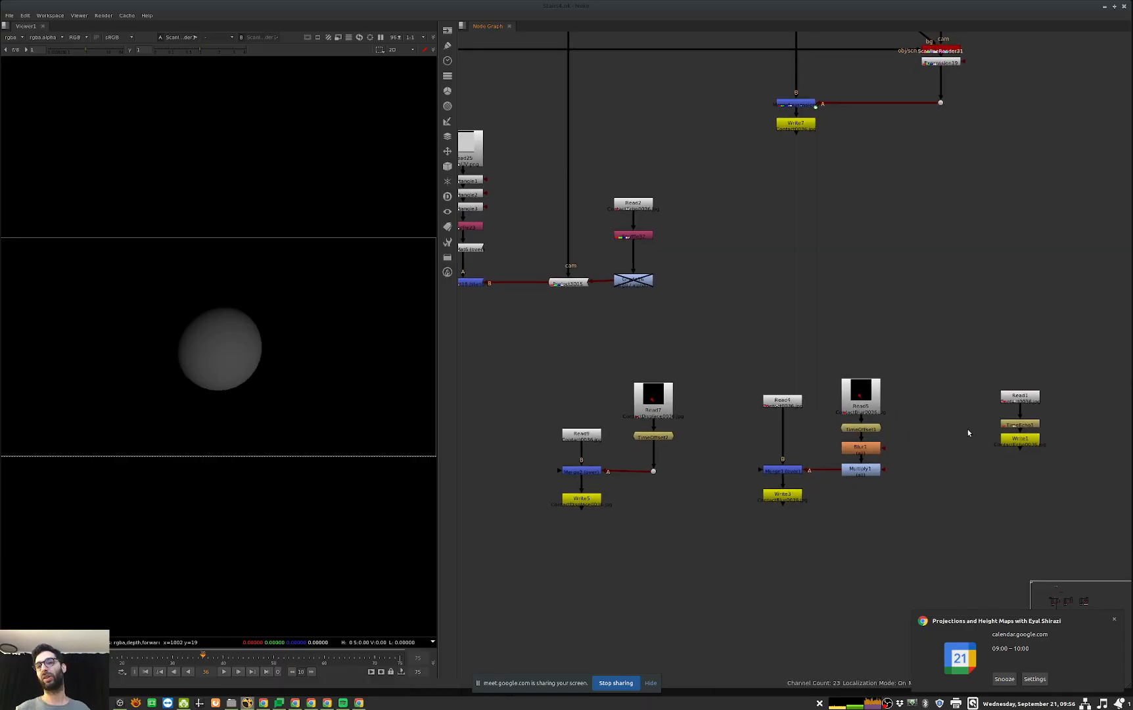
pyautogui.moveTo(951, 322); pyautogui.dragTo(685, 609)
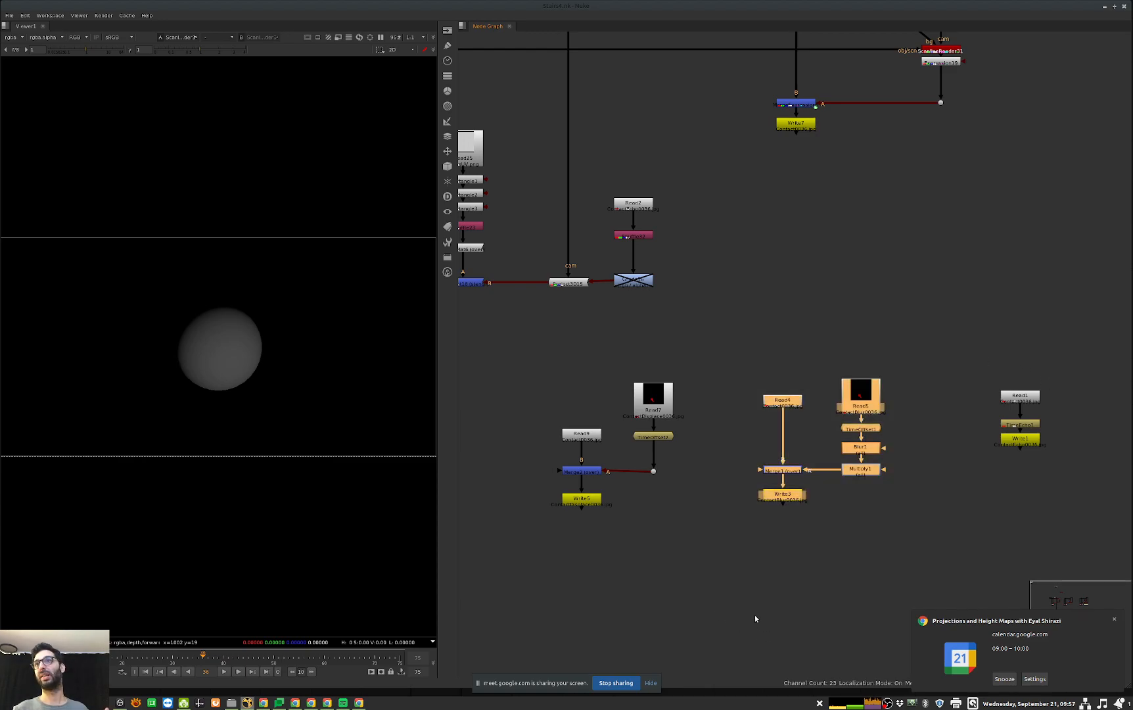
pyautogui.click(789, 625)
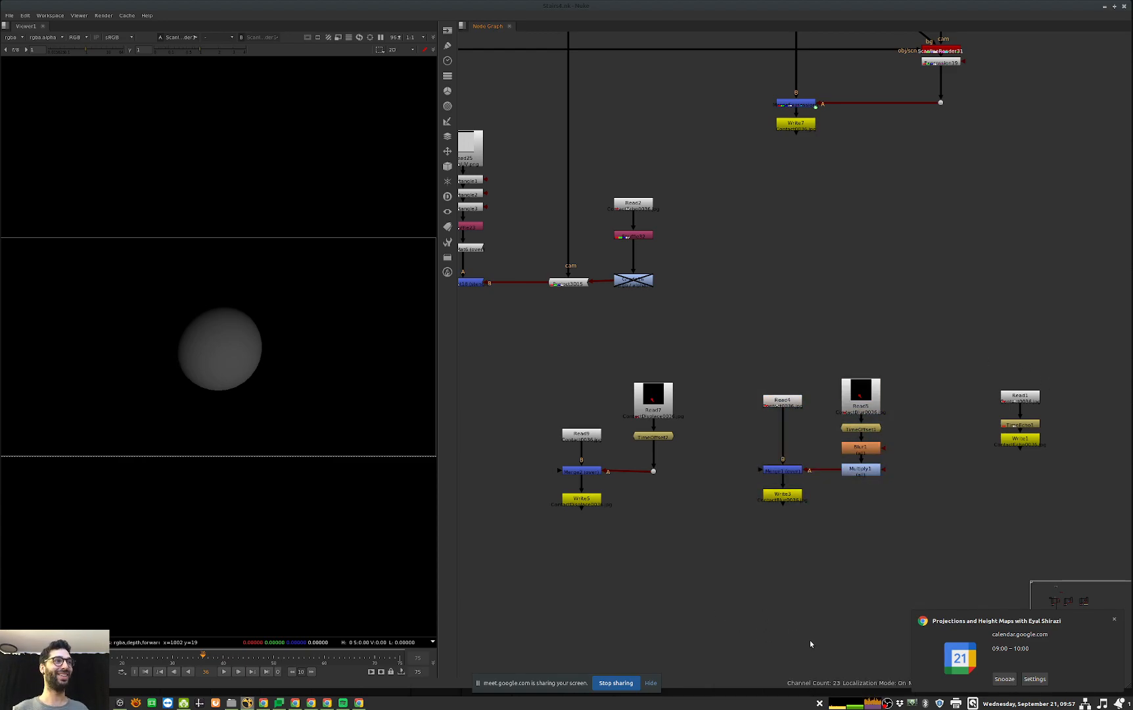
# Step: Look over the Displacing setup, show the whole node graph, and advance the timeline by one frame
pyautogui.scroll(-7, 905, 427)
pyautogui.moveTo(845, 524); pyautogui.dragTo(983, 432, button='middle')
pyautogui.scroll(6, 847, 423)
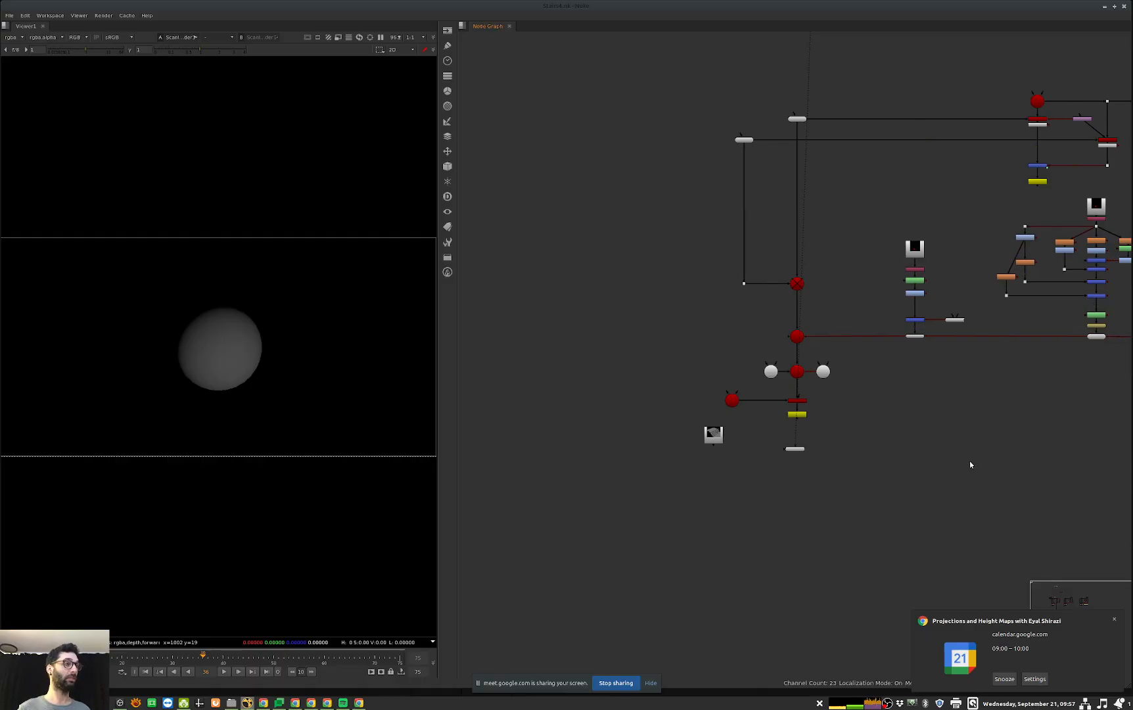
pyautogui.press('f')
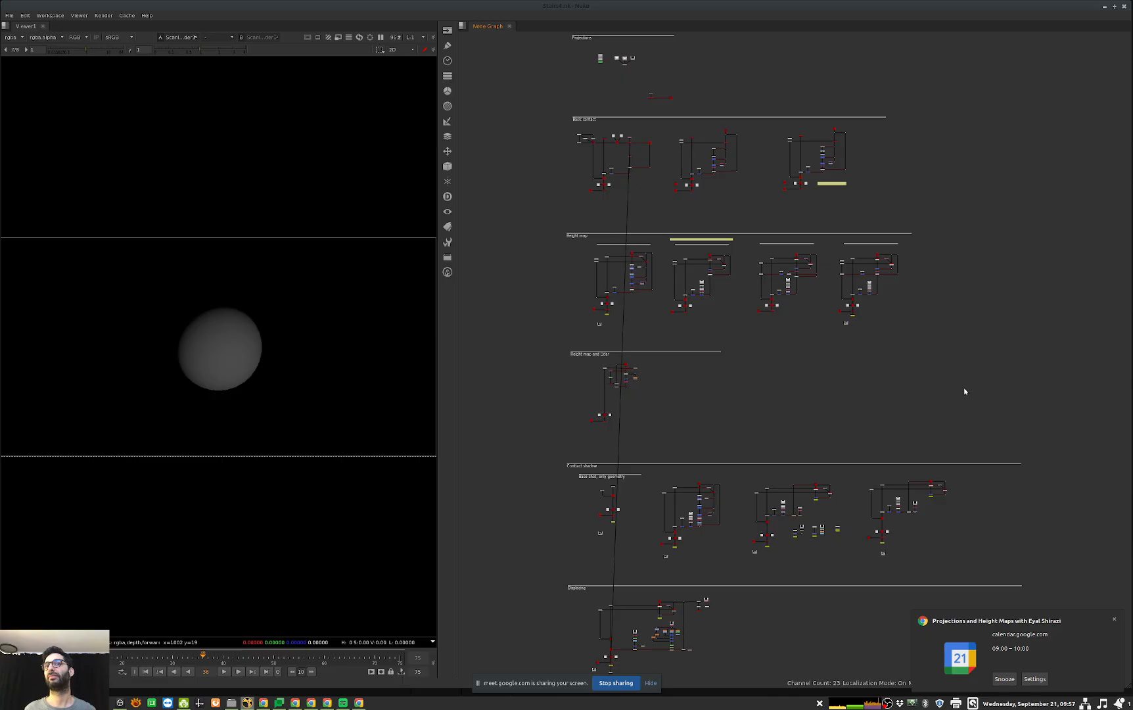
pyautogui.press('Right')
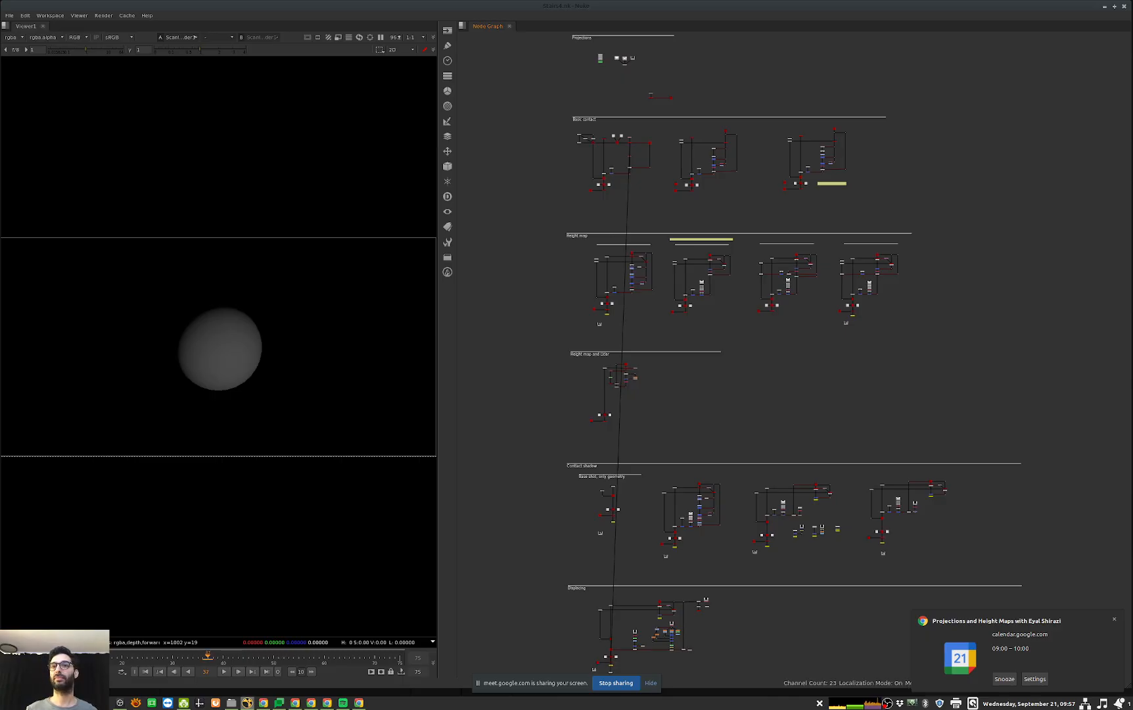